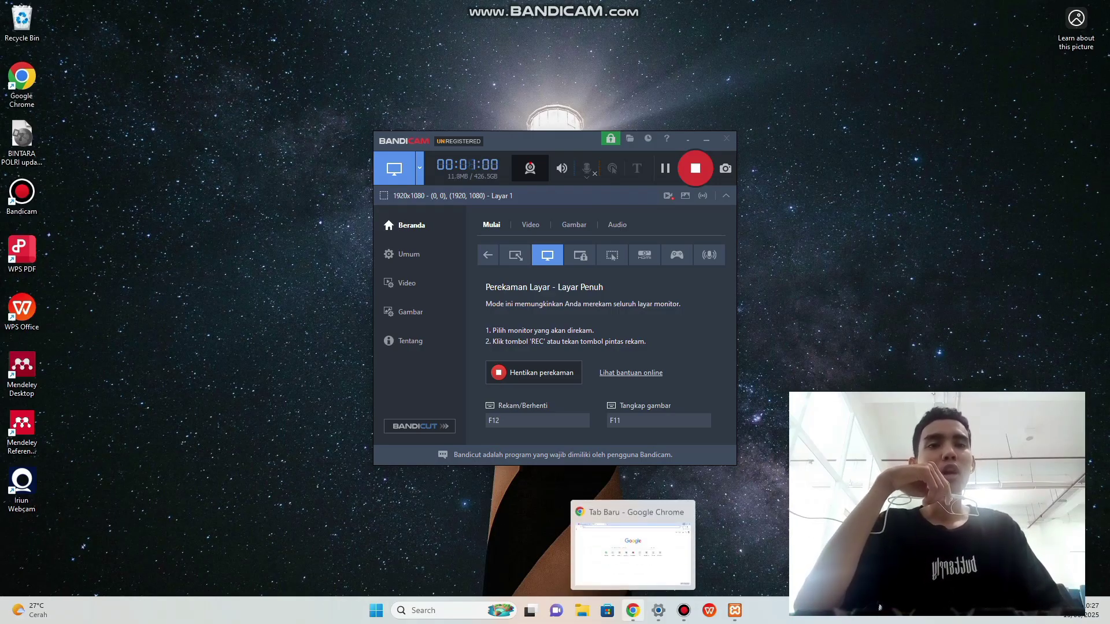
In Chrome, search Google for 'xampp download' using the search suggestion.
left_click(633, 611)
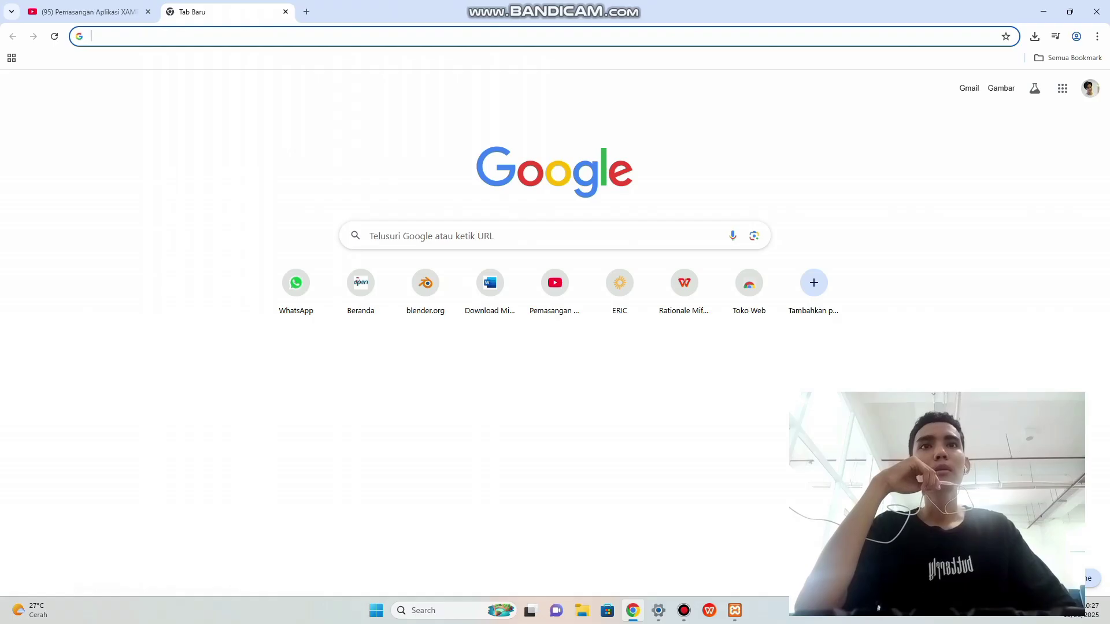
left_click(489, 236)
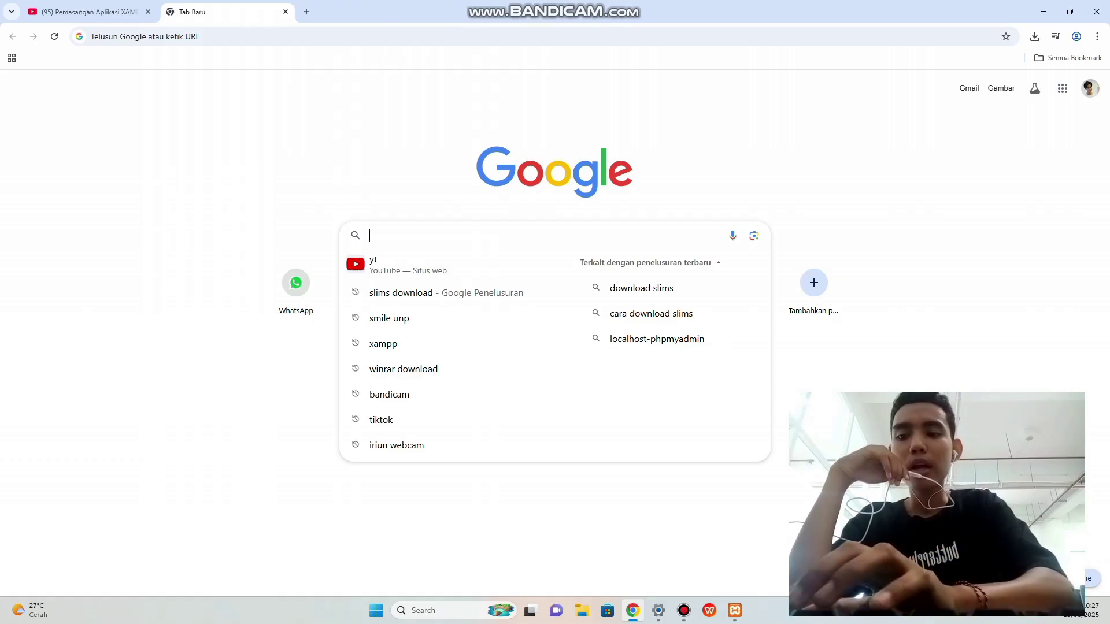
type("xam")
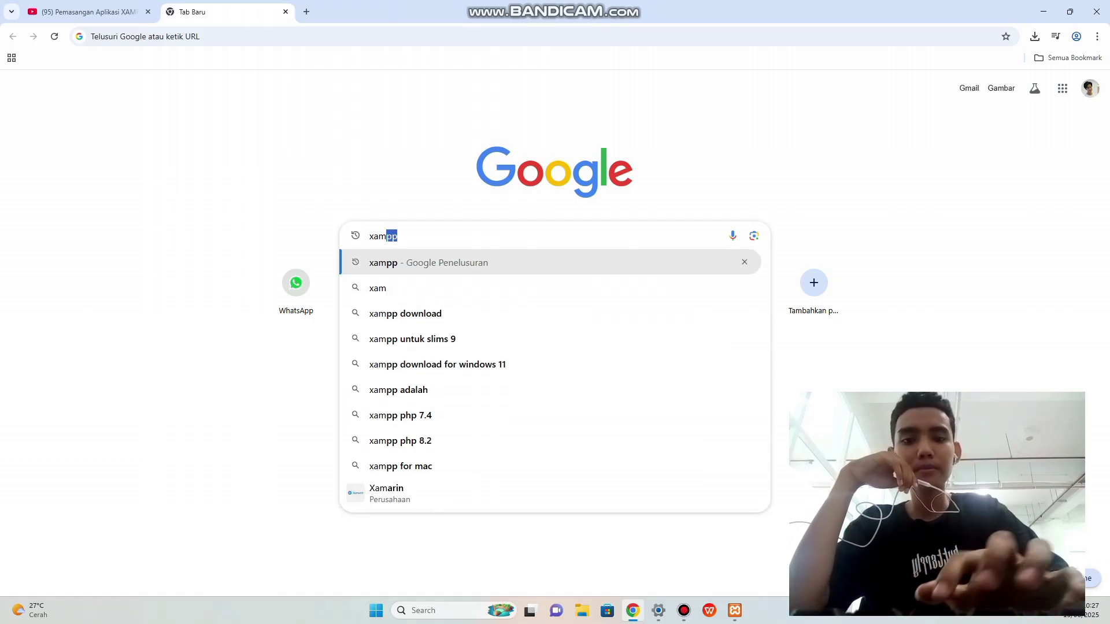
type("pp")
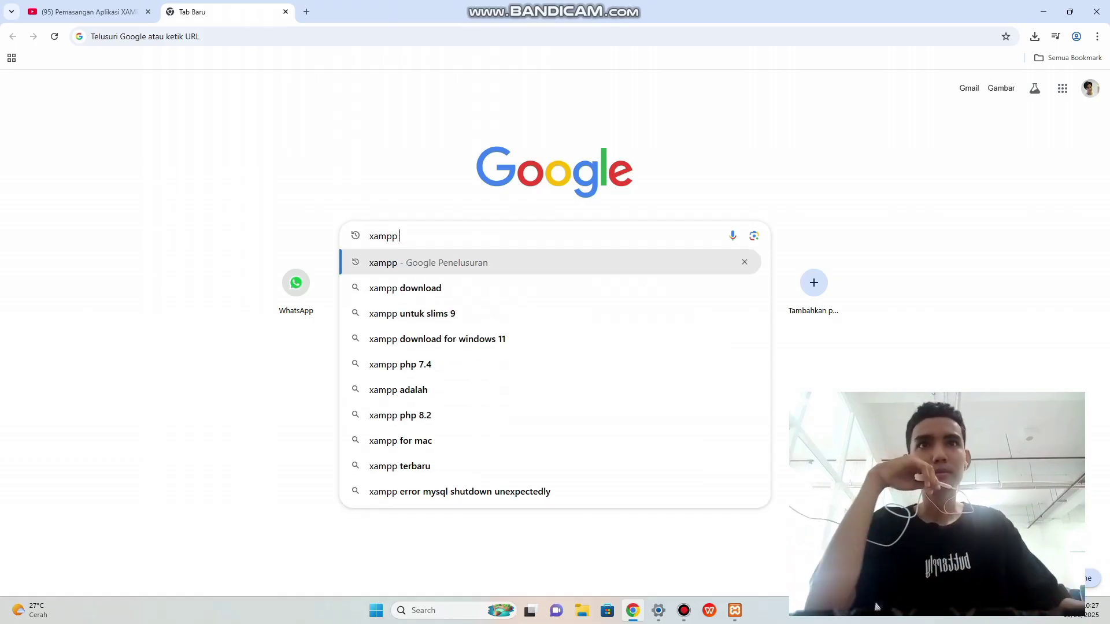
key("Down")
key("Return")
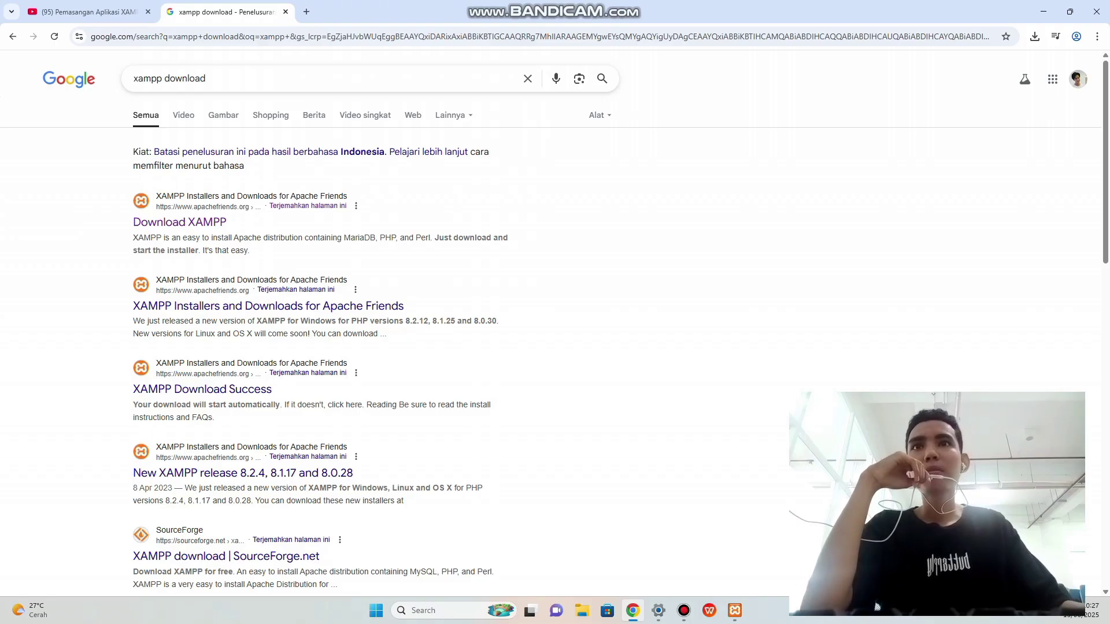
Open the apachefriends.org Download XAMPP page and scroll to the Windows installers.
left_click(179, 222)
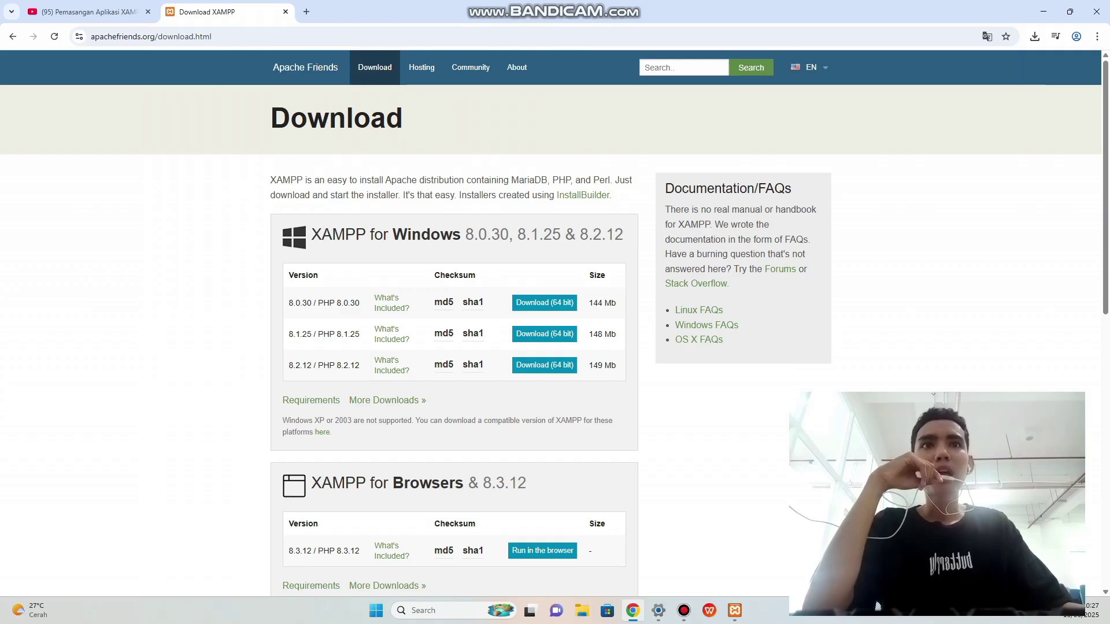
scroll(877, 606, "down", 1)
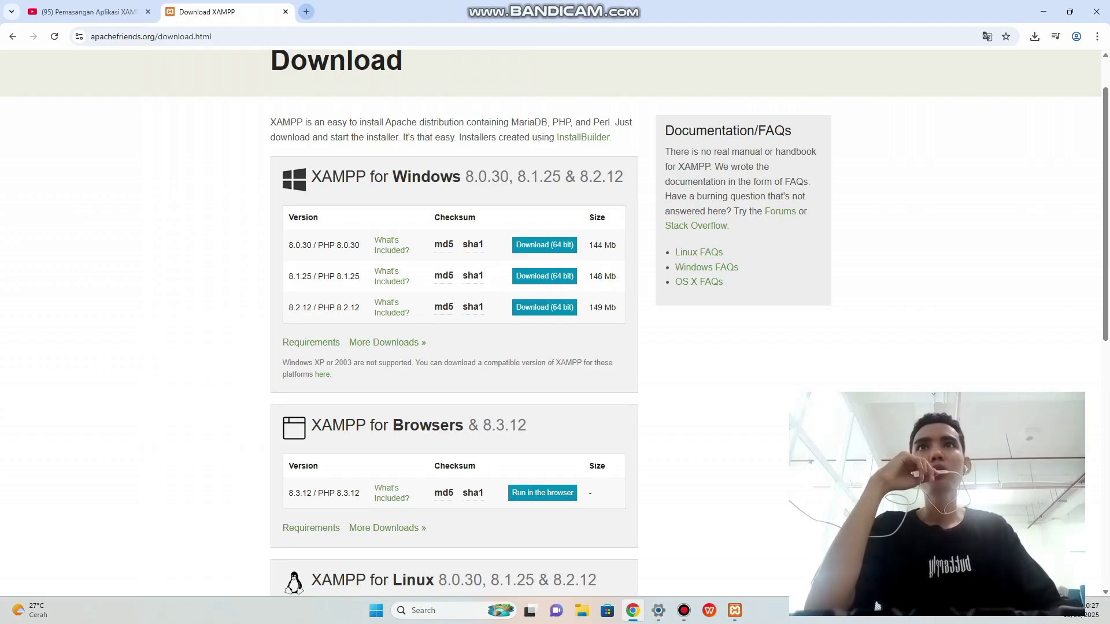
Search Google for 'slims download' in a new tab.
left_click(306, 12)
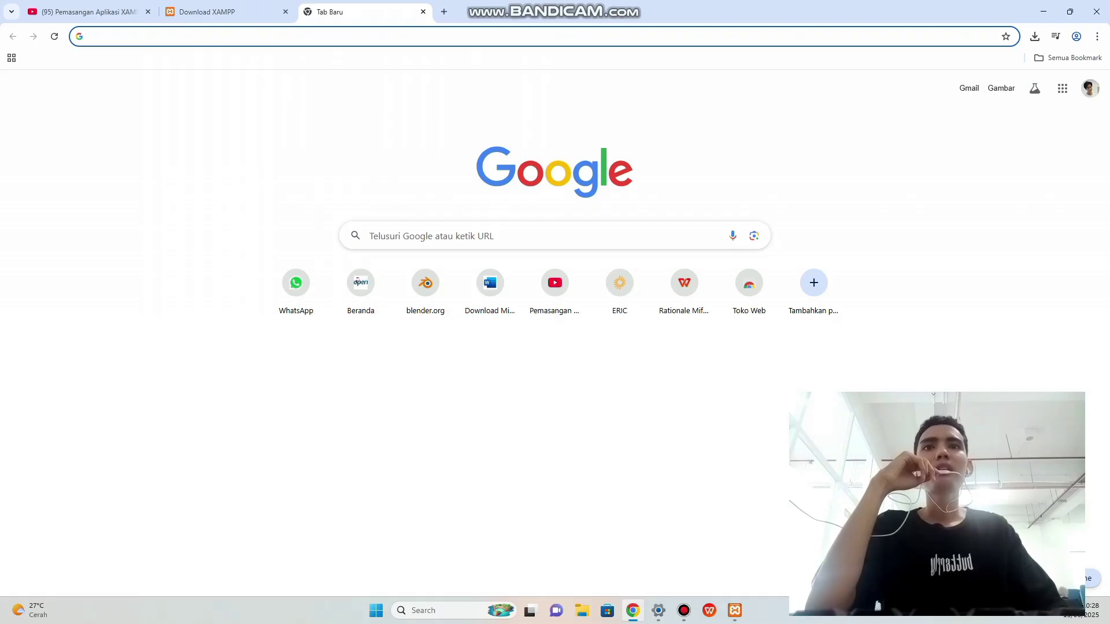
left_click(492, 236)
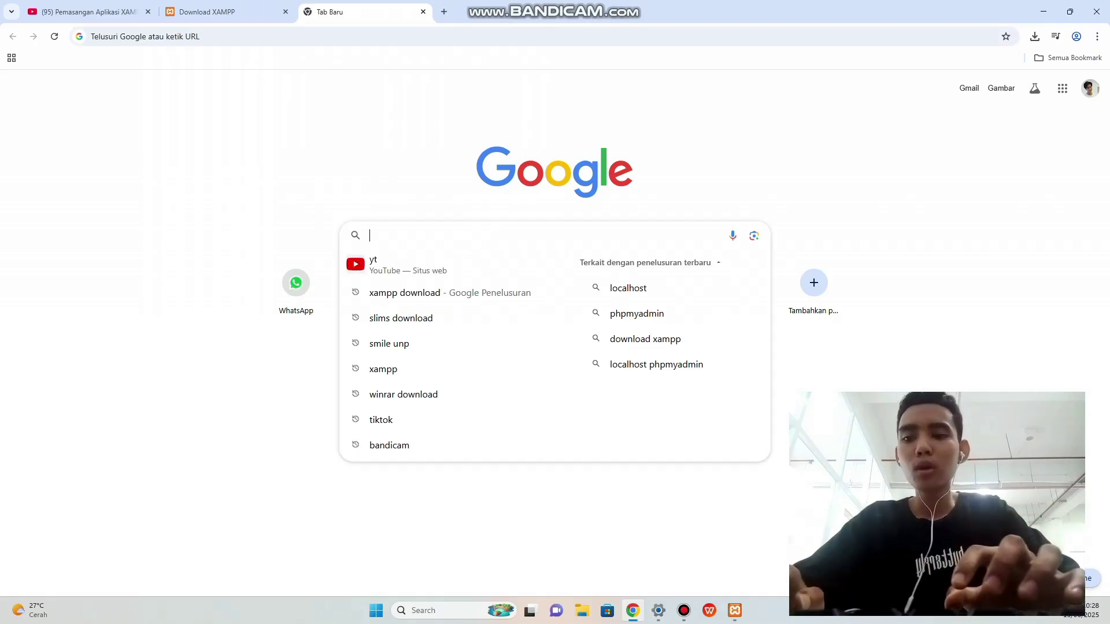
type("slims ")
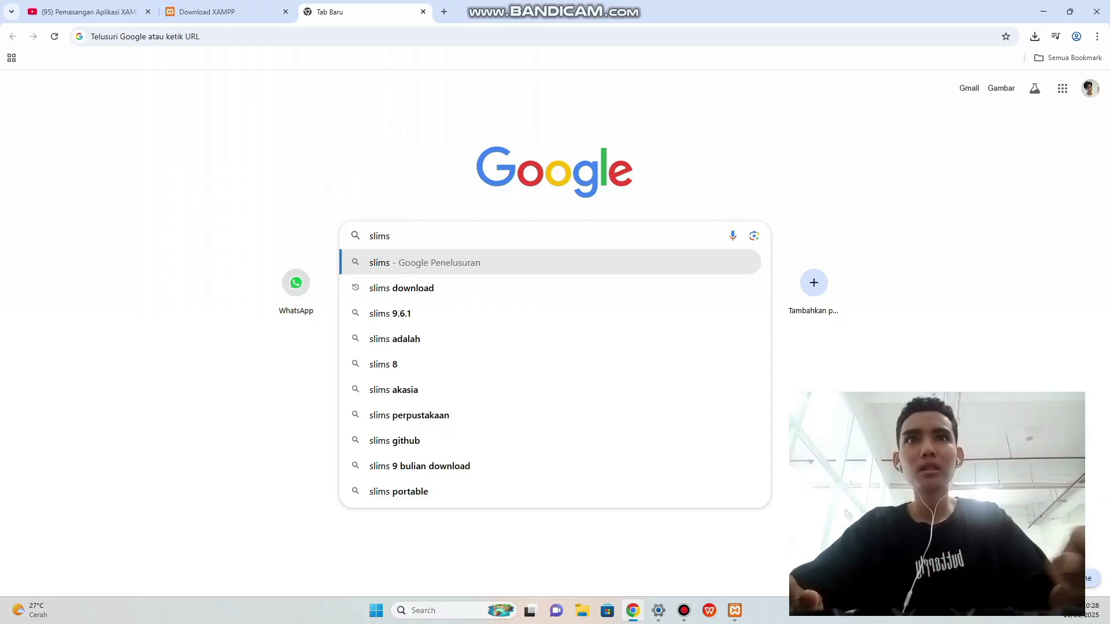
type("download")
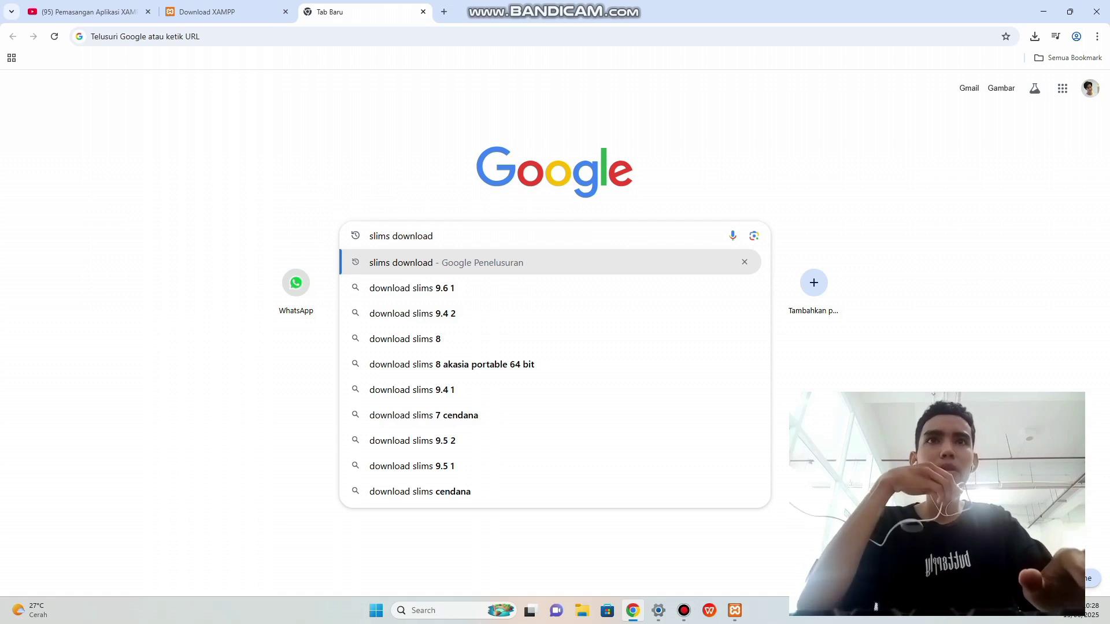
key("Return")
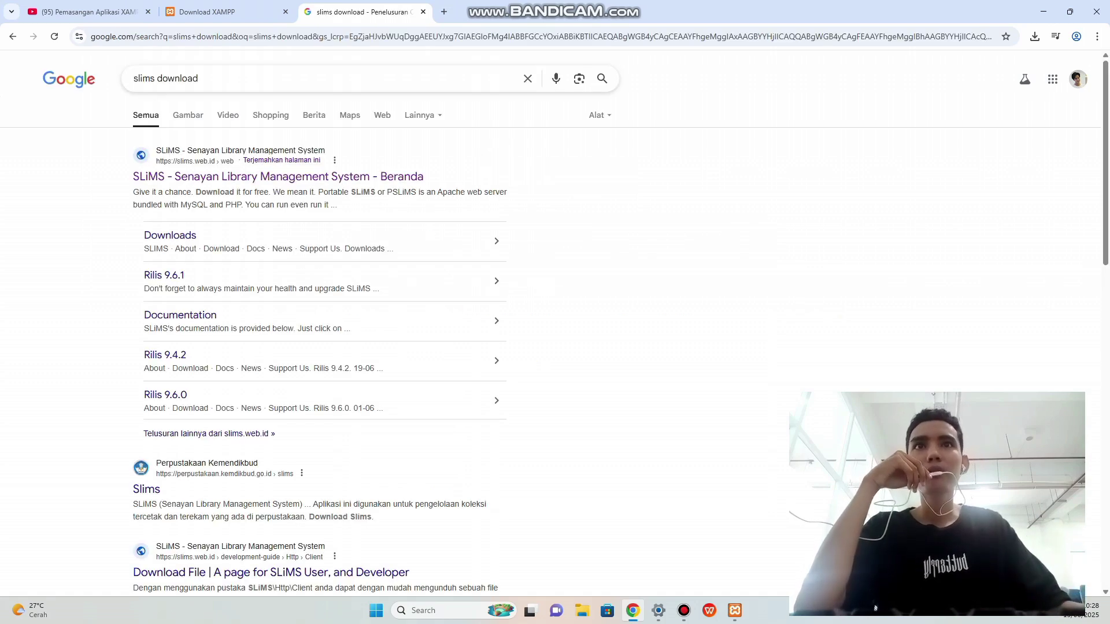
Open the official SLiMS site, view the SLiMS 9 Bulian download section, then minimize Chrome.
left_click(278, 177)
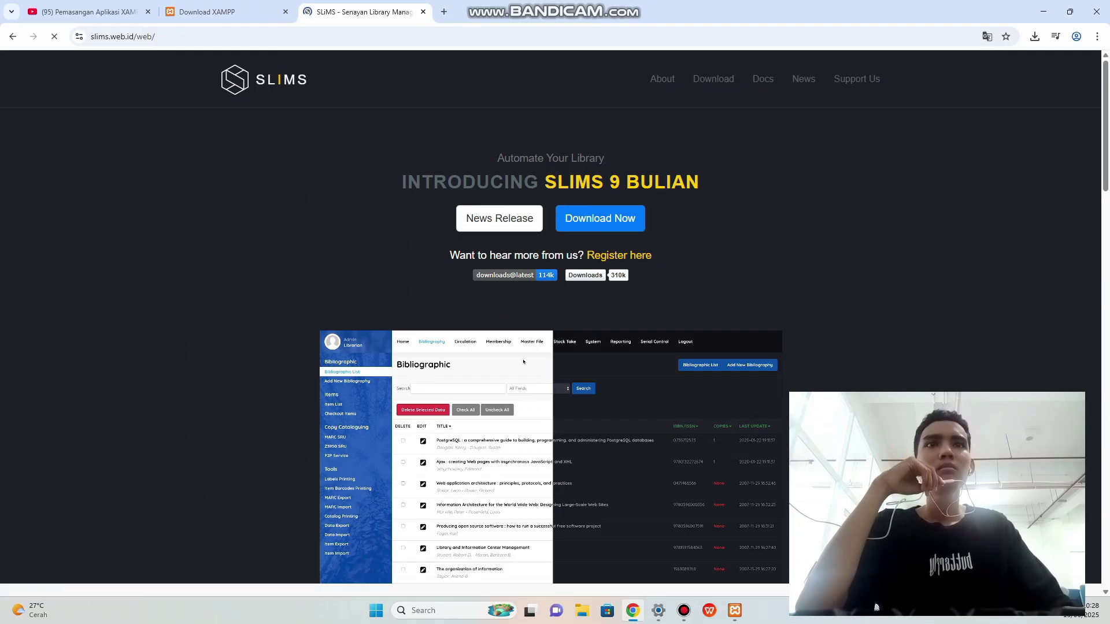
scroll(550, 318, "down", 2)
scroll(550, 336, "down", 7)
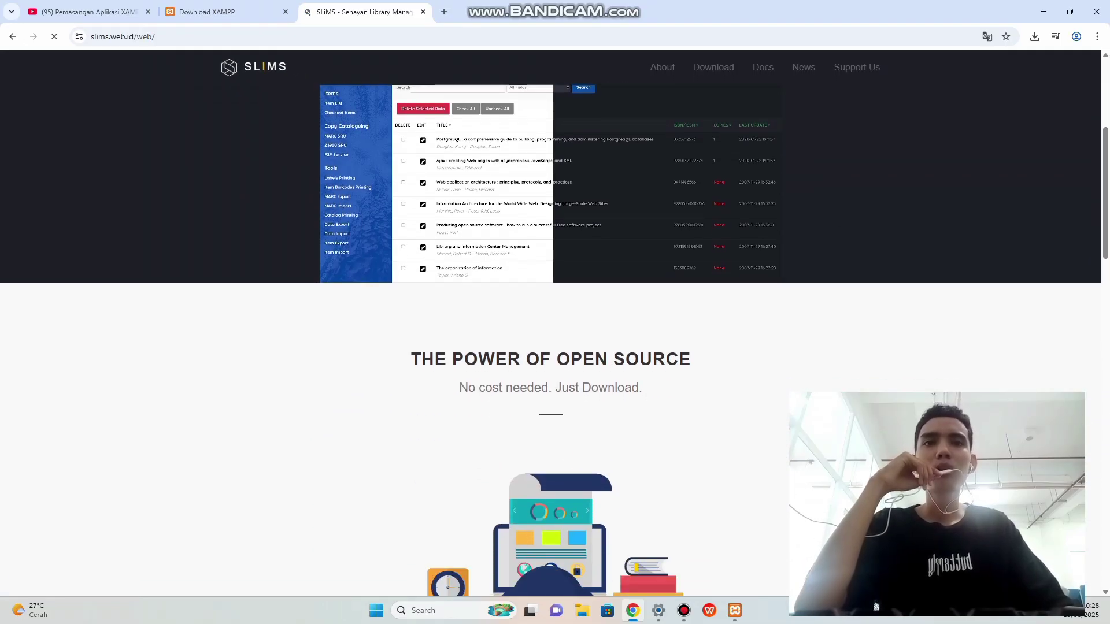
scroll(551, 336, "down", 3)
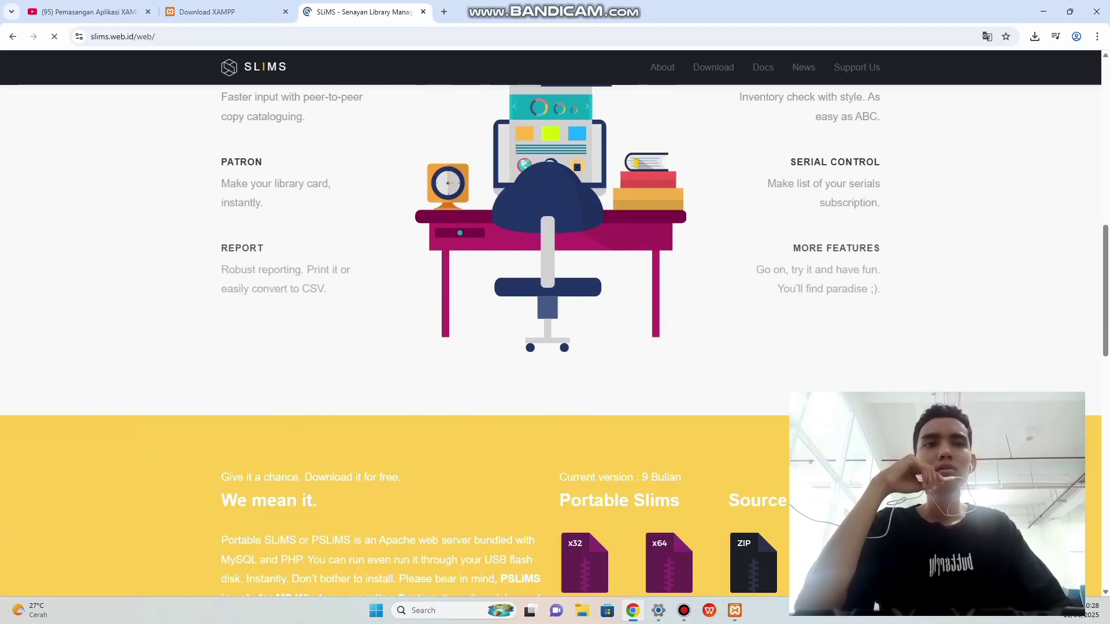
scroll(551, 336, "down", 5)
scroll(551, 340, "down", 1)
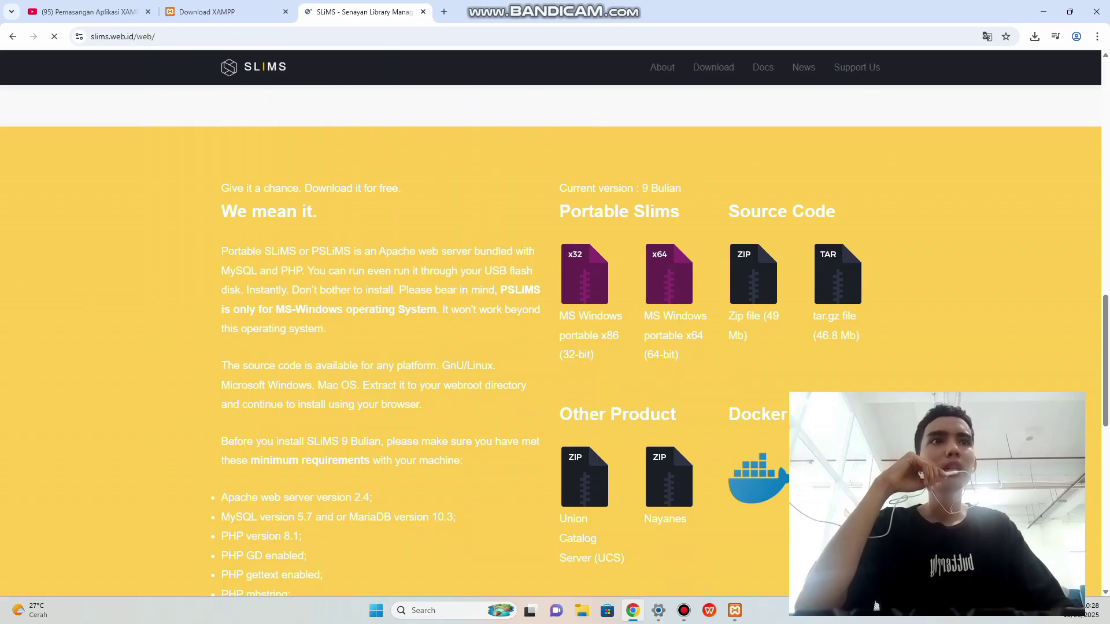
scroll(551, 340, "down", 1)
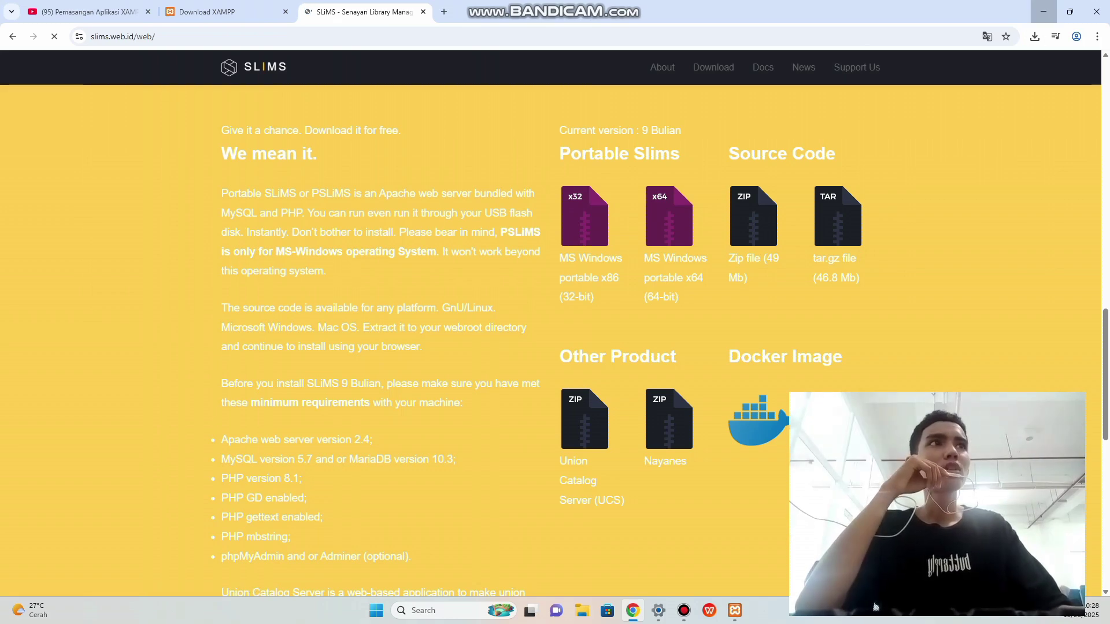
left_click(1043, 11)
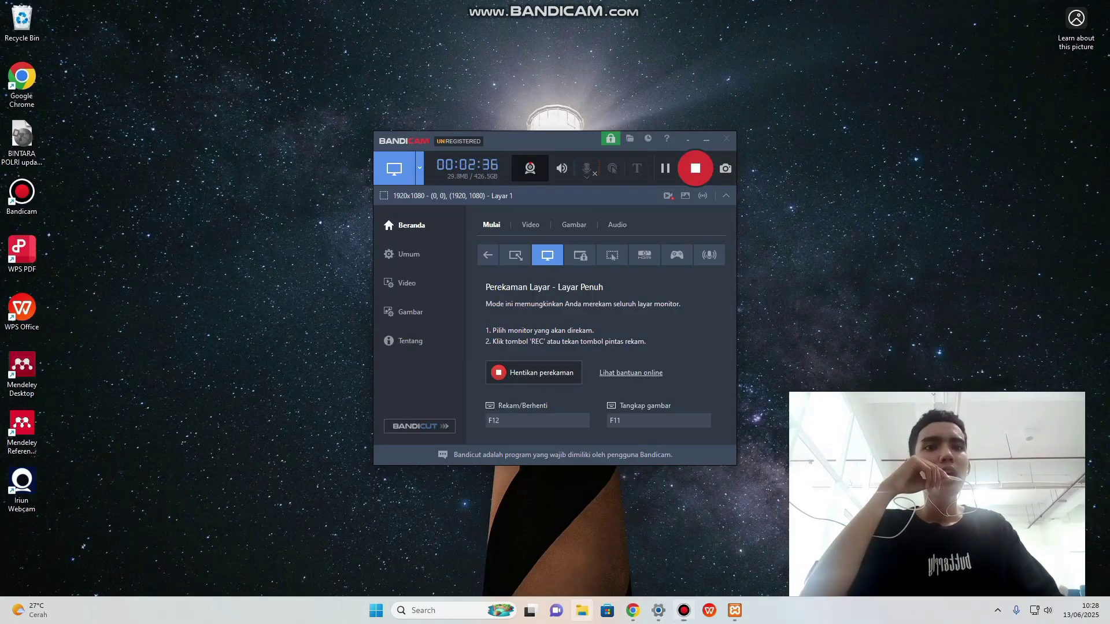
left_click(581, 611)
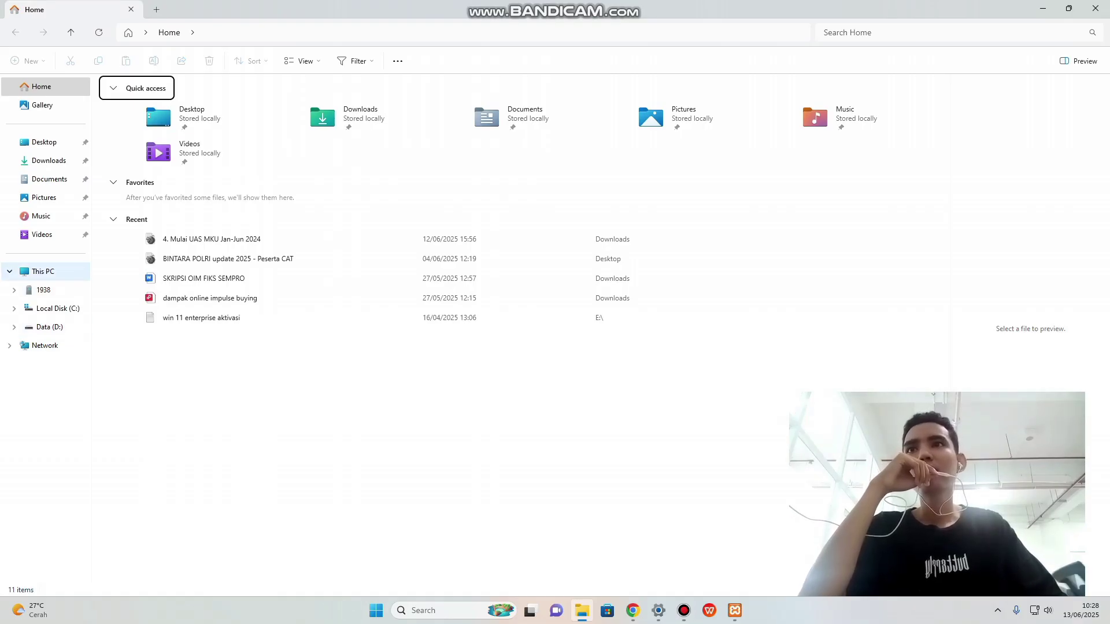
left_click(48, 160)
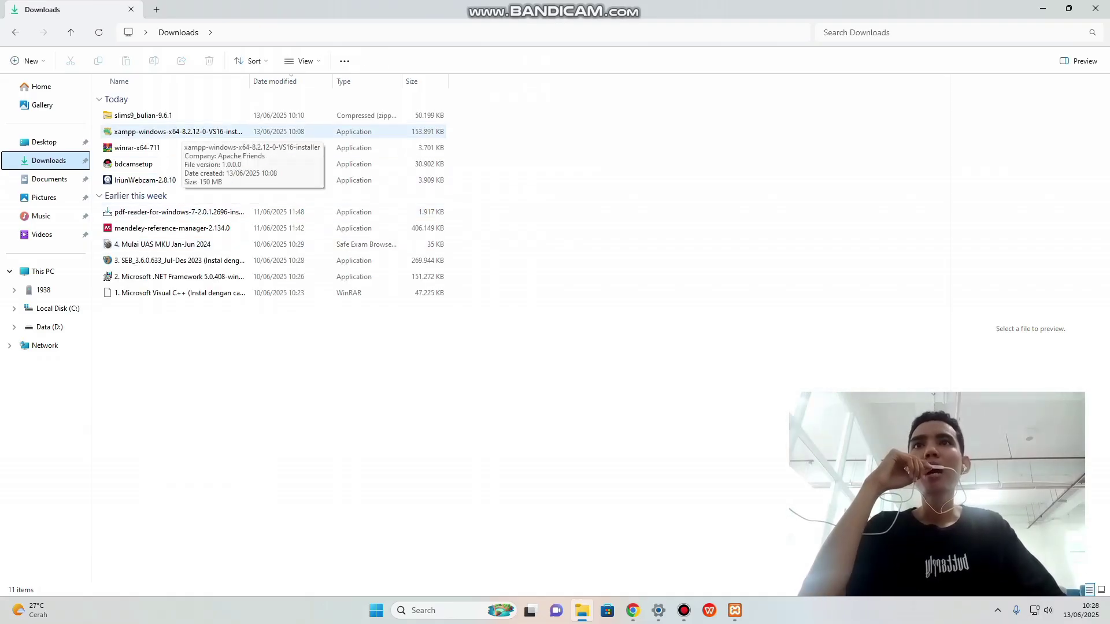
right_click(180, 134)
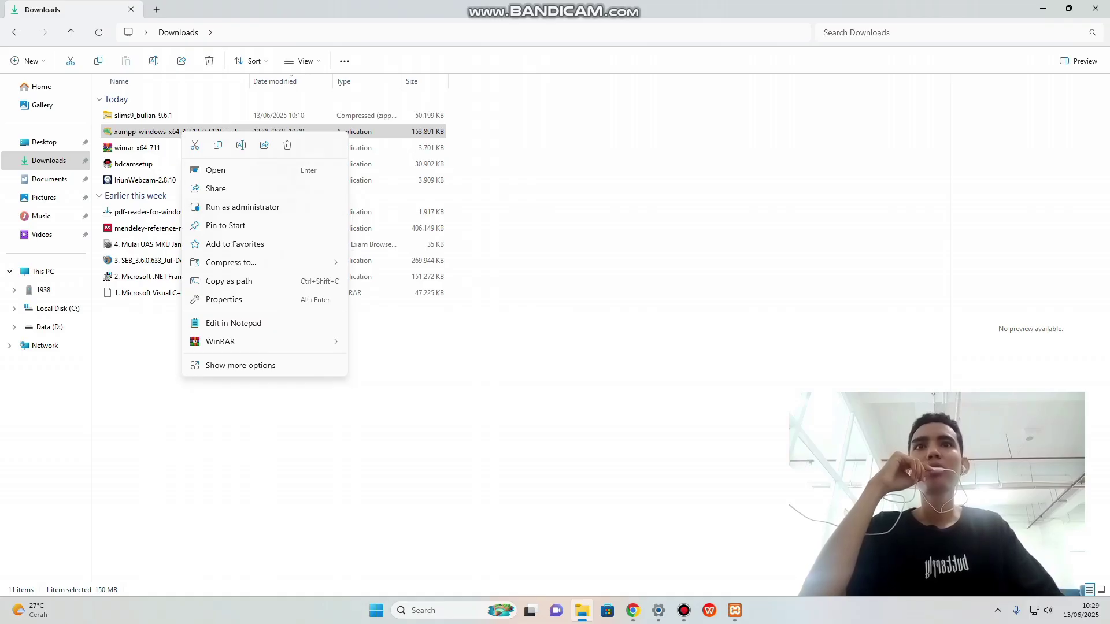
left_click(520, 243)
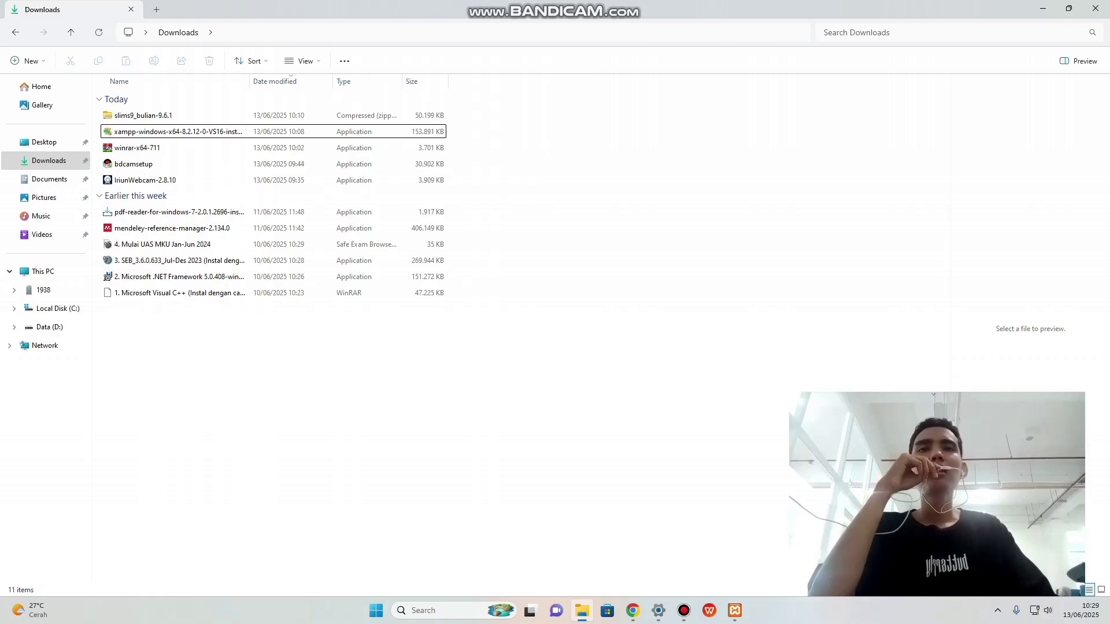
left_click(1043, 8)
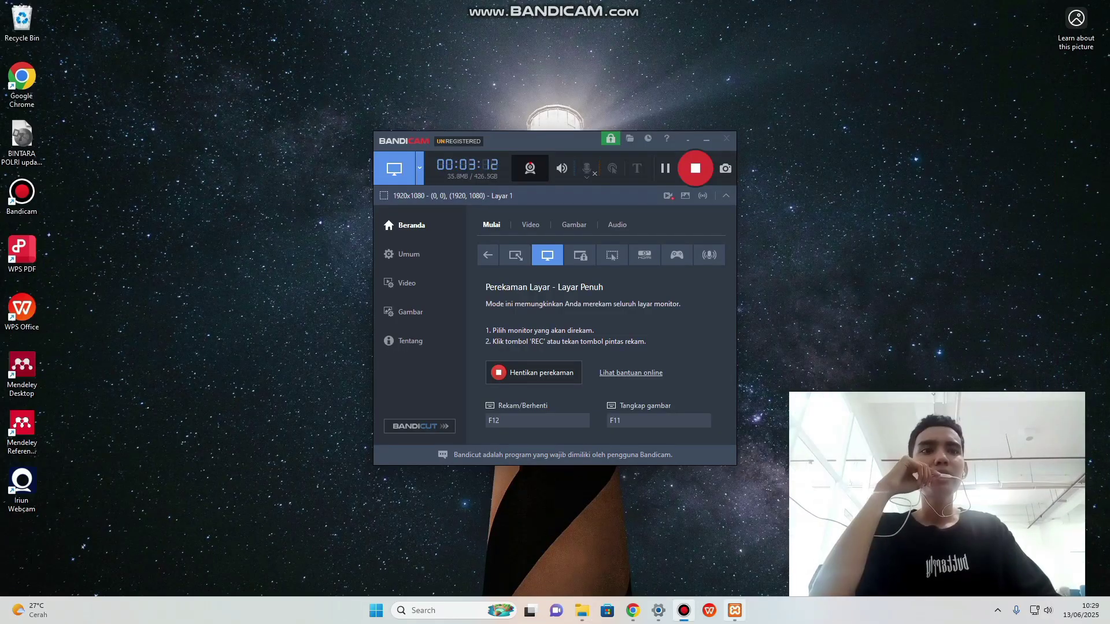
Launch XAMPP Control Panel via Windows search 'xampp', then return to the Downloads folder.
left_click(734, 611)
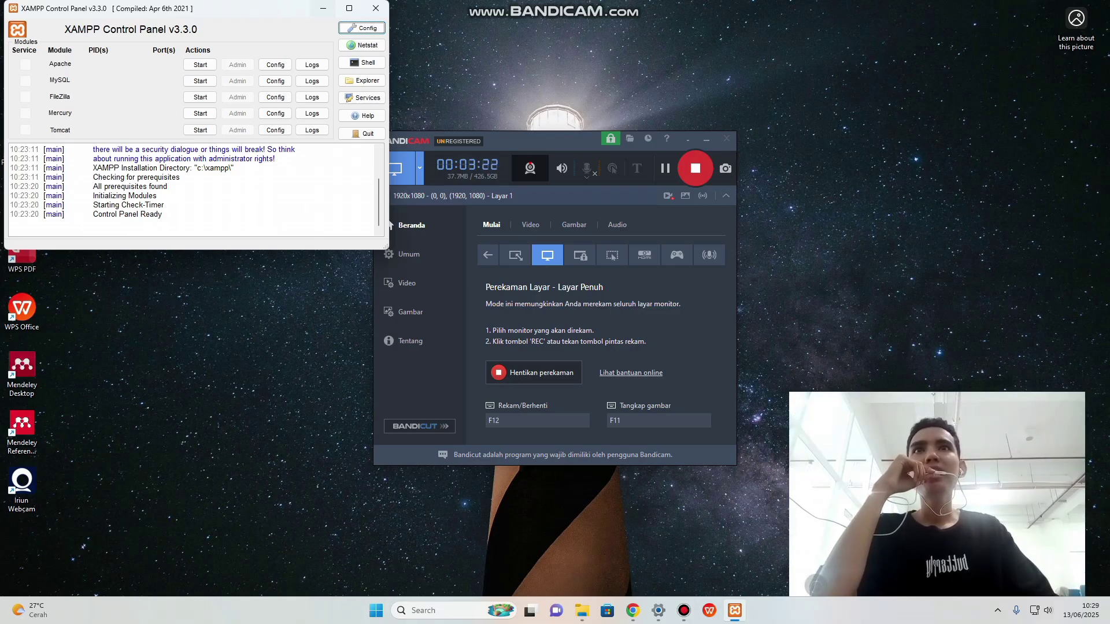
left_click(323, 8)
left_click(440, 611)
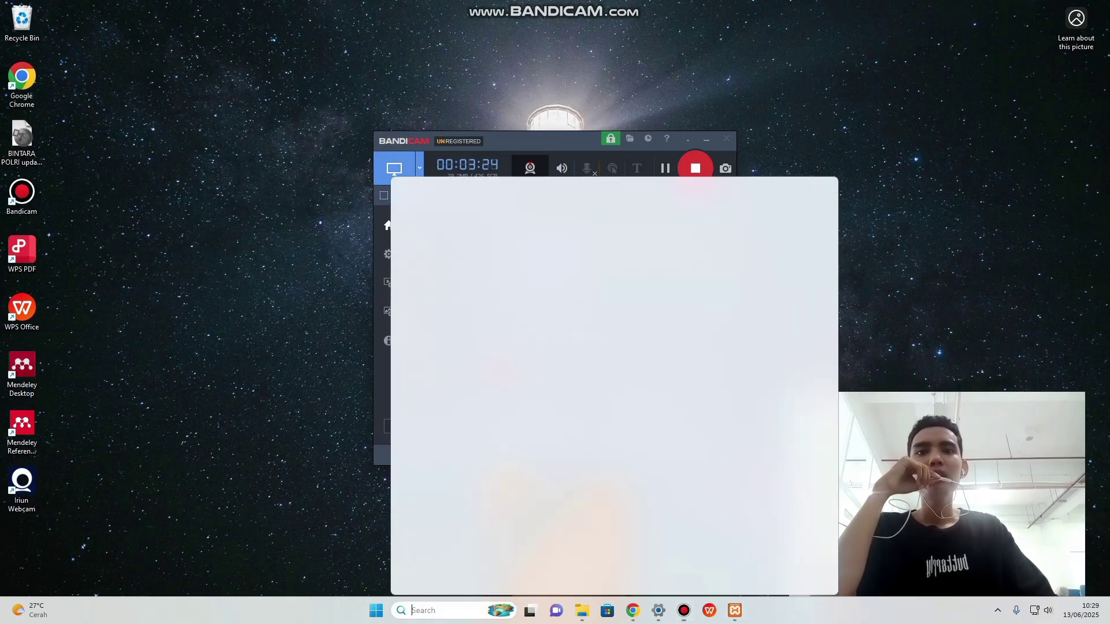
type("xa")
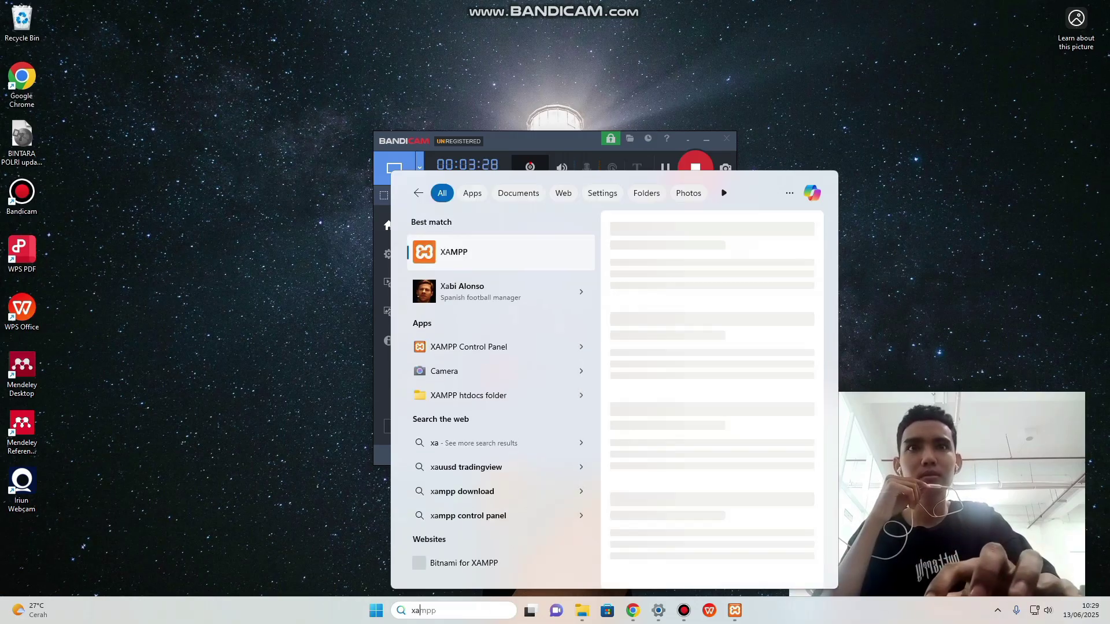
type("mpp")
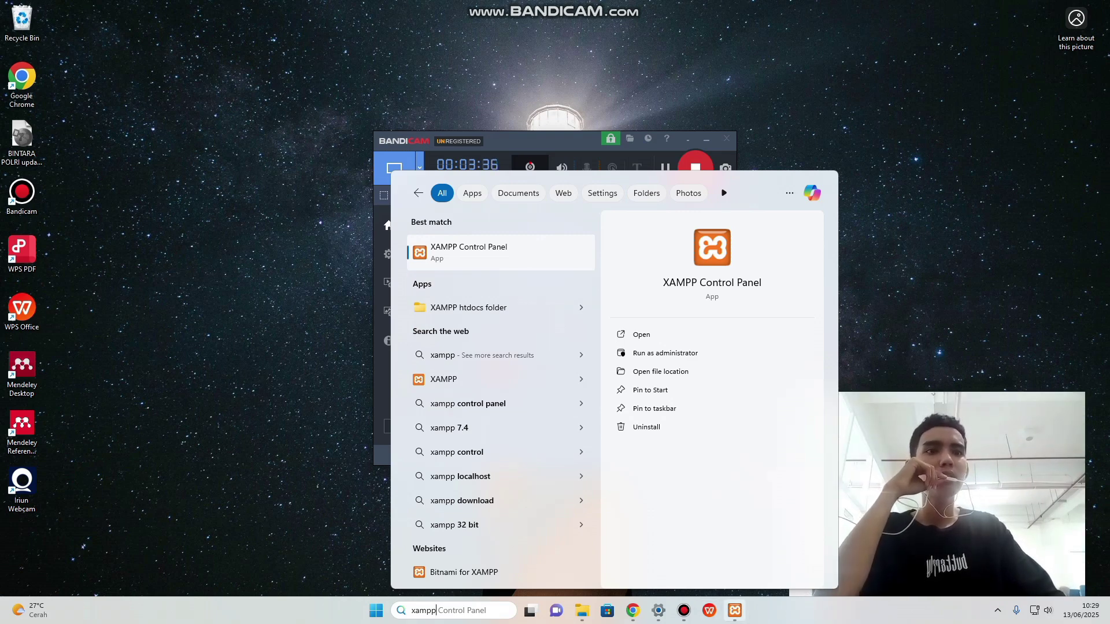
key("Return")
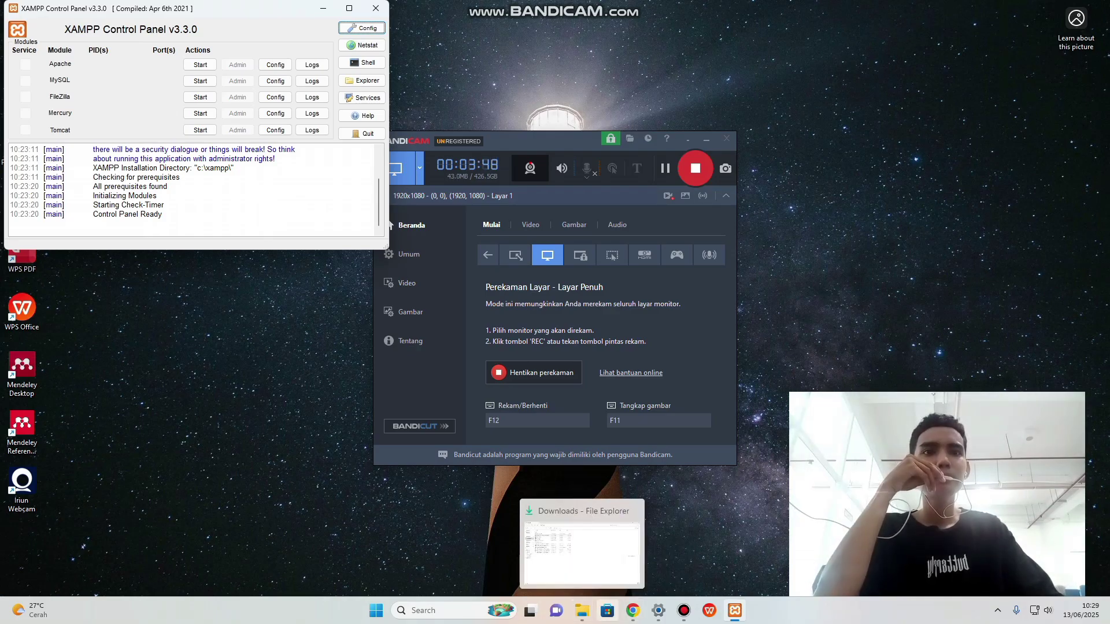
left_click(581, 611)
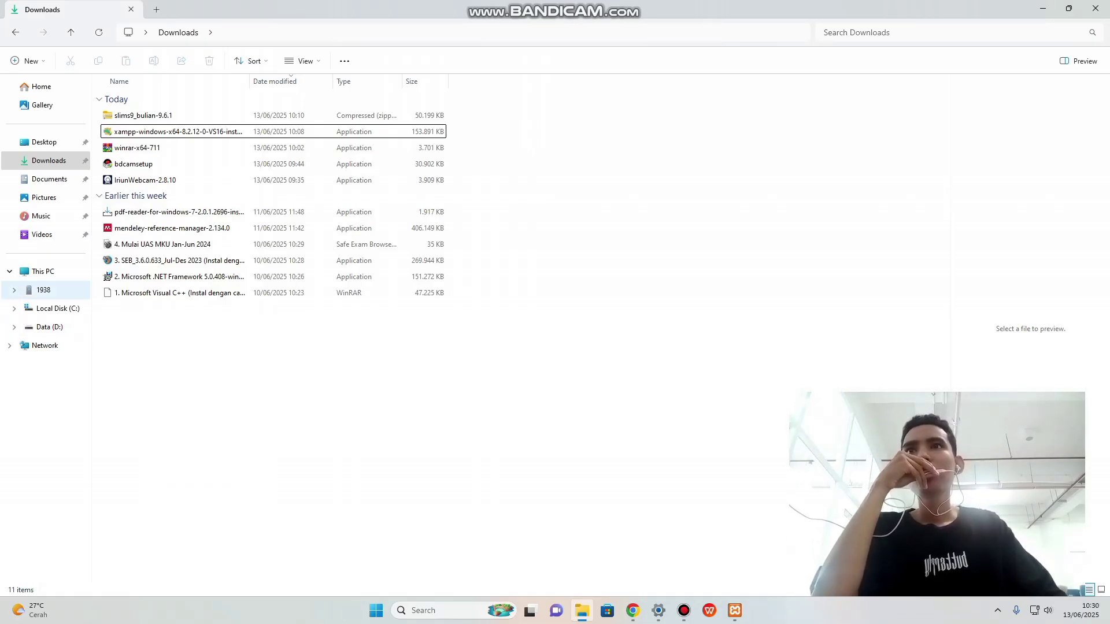
Cut the slims9_bulian-9.6.1 archive and navigate to C:\xampp\htdocs.
right_click(177, 116)
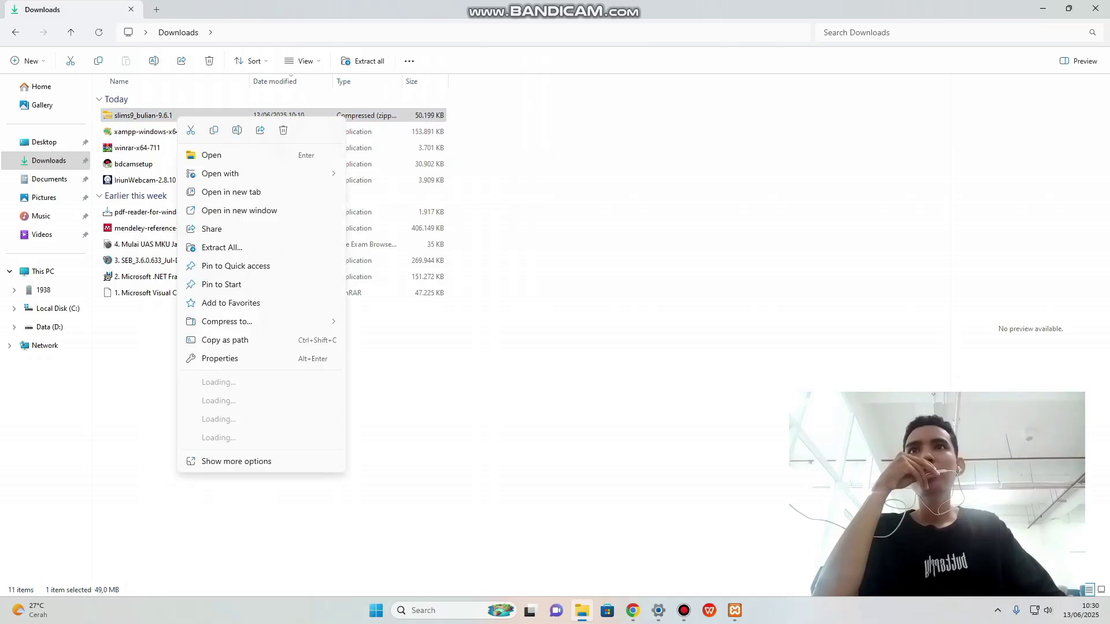
left_click(191, 130)
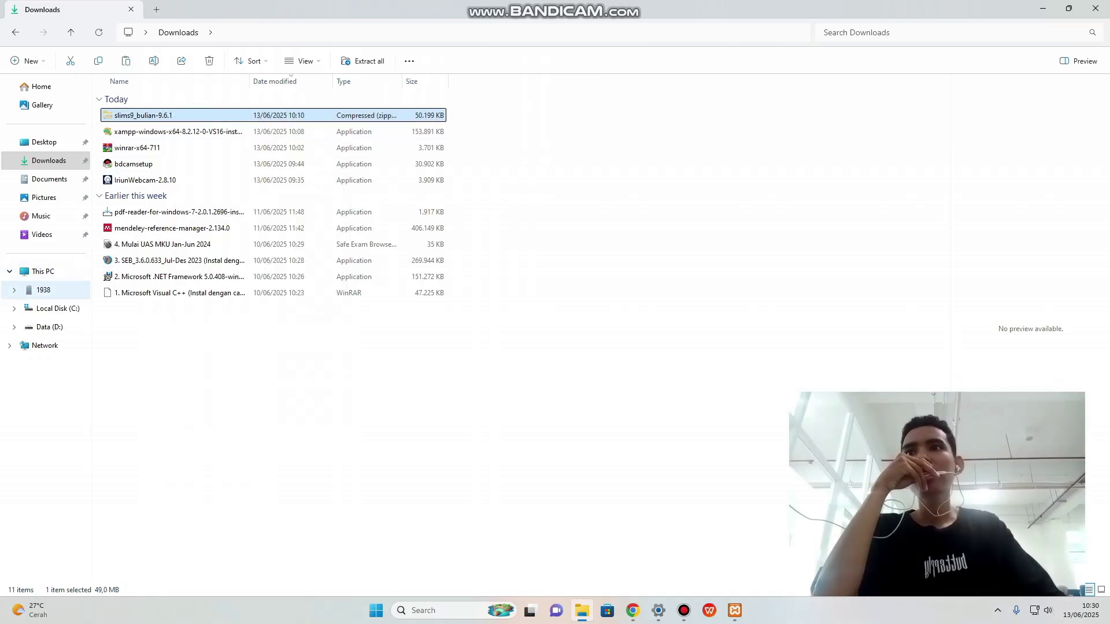
left_click(57, 308)
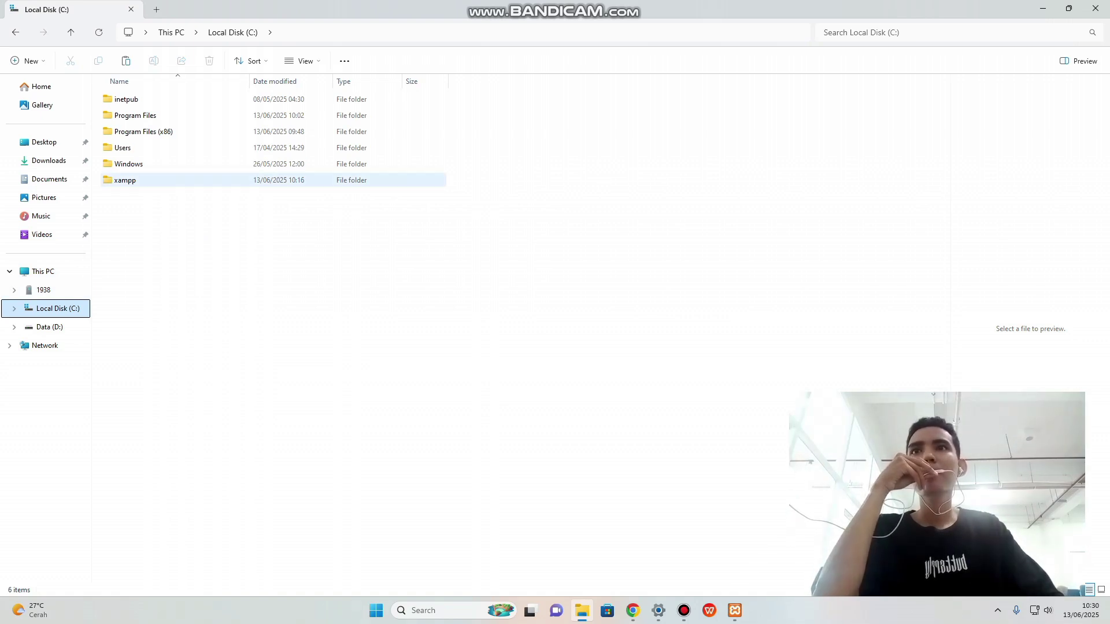
double_click(125, 179)
double_click(125, 179)
Paste the slims9_bulian-9.6.1 zip into htdocs and extract it there with WinRAR Extract Here.
right_click(167, 297)
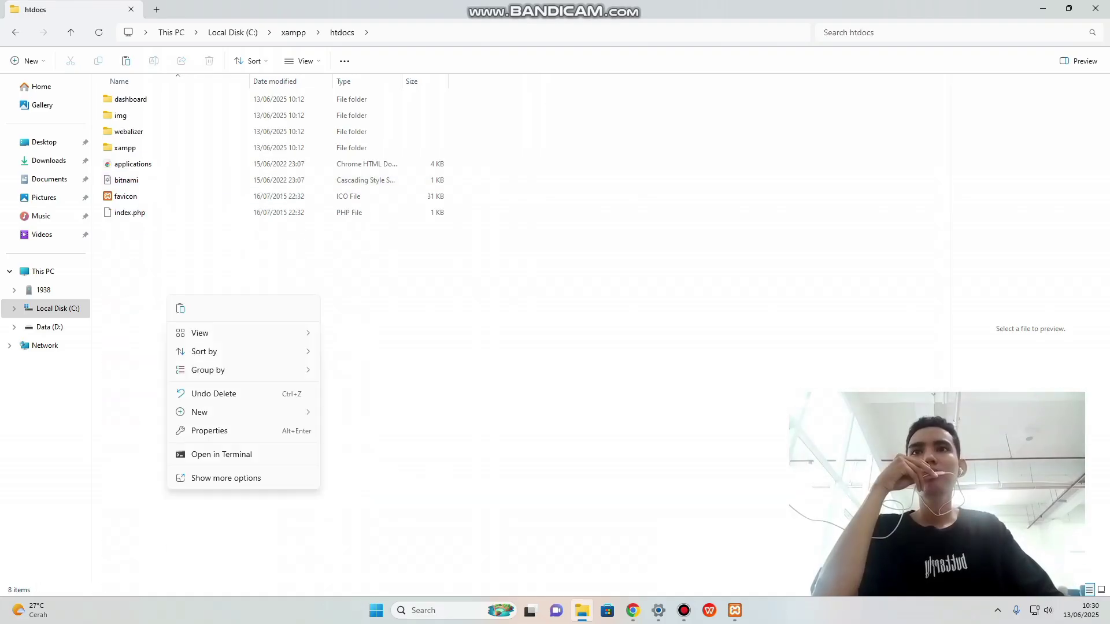
left_click(181, 308)
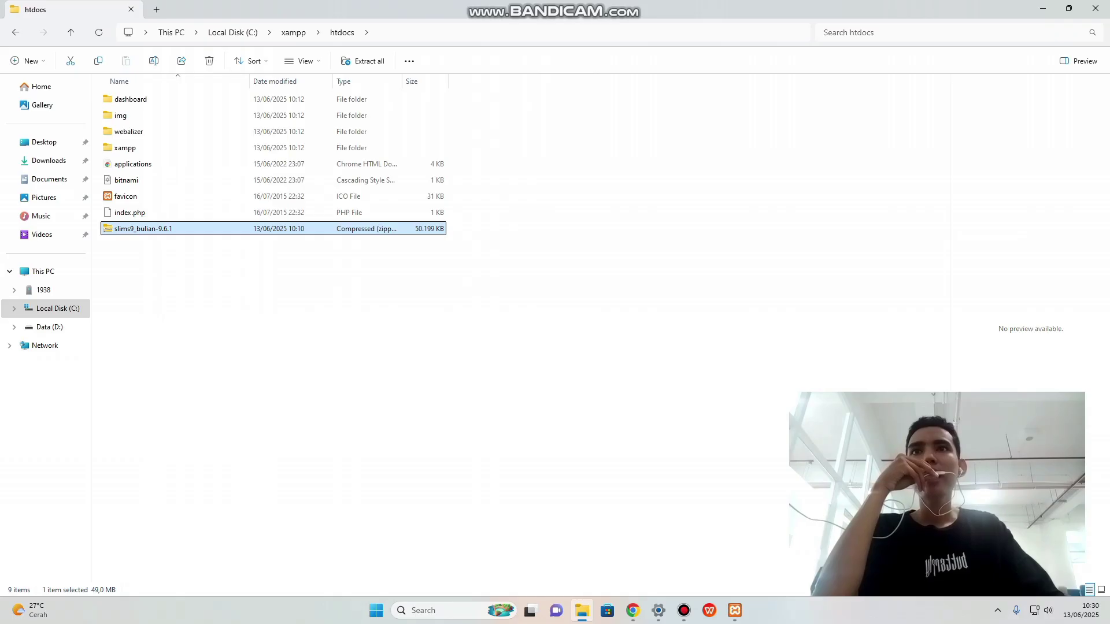
right_click(189, 229)
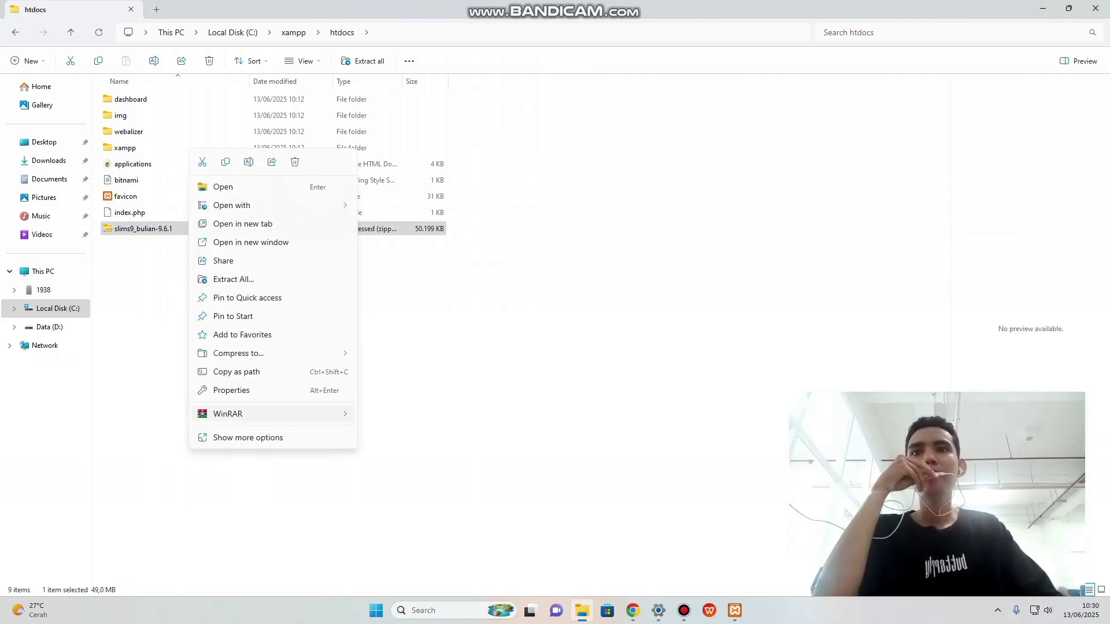
mouse_move(272, 414)
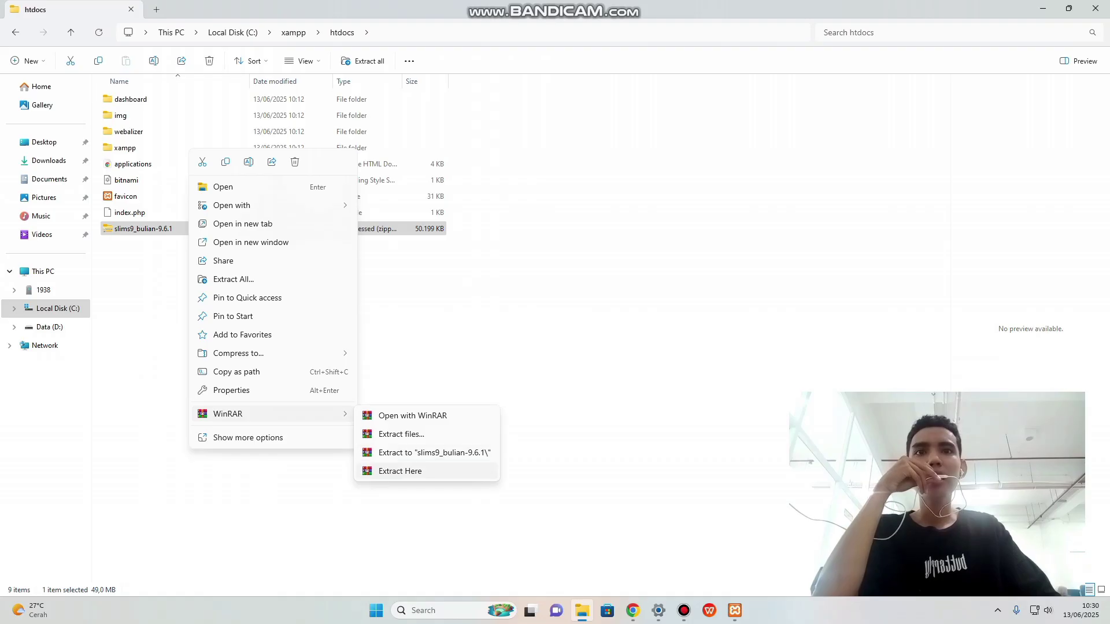
left_click(400, 471)
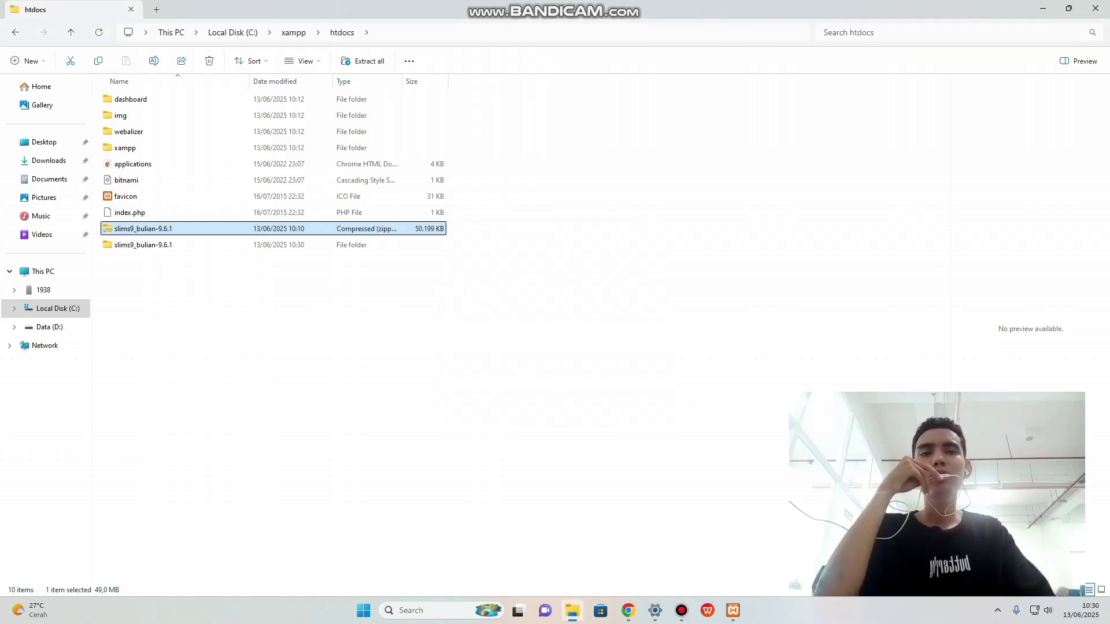
left_click(277, 324)
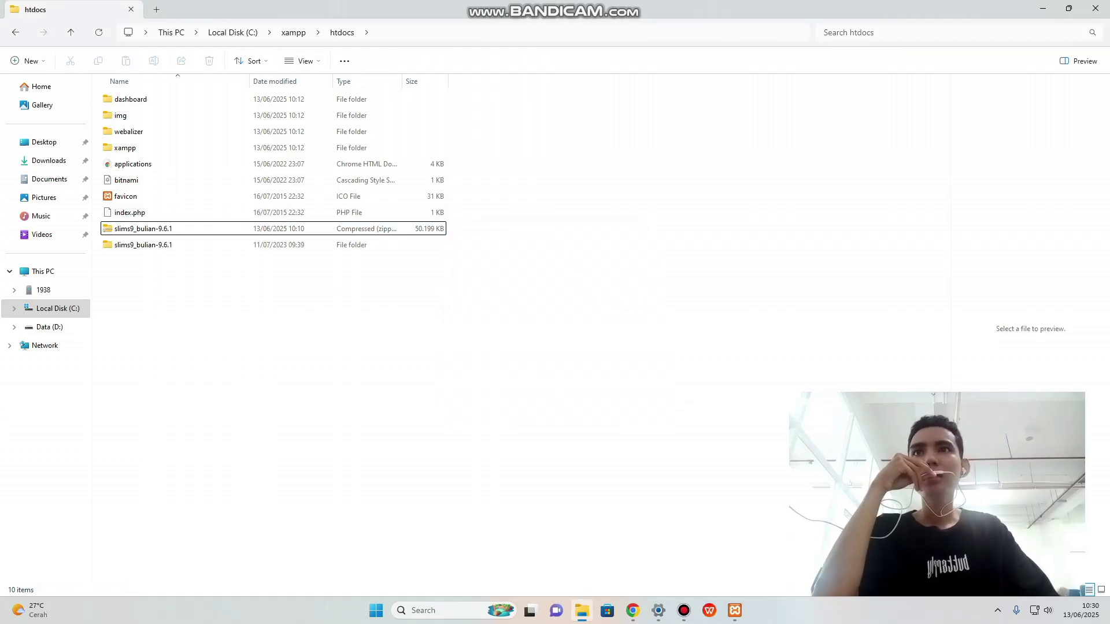
left_click(173, 245)
left_click(278, 324)
left_click(684, 610)
left_click(684, 611)
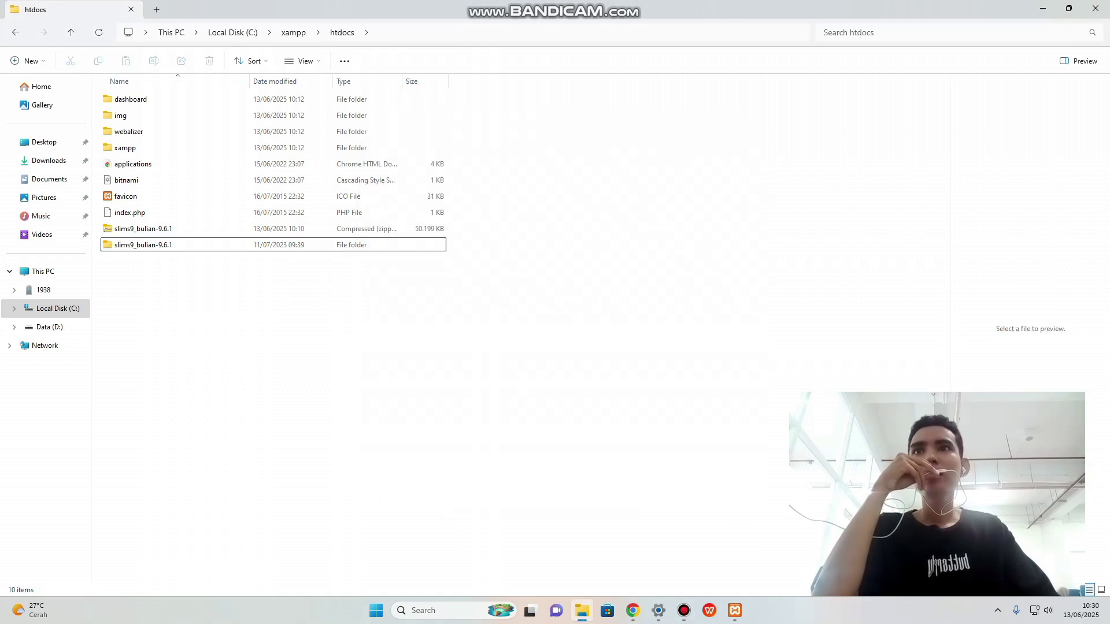
Delete the slims9_bulian-9.6.1 zip archive from htdocs.
left_click(174, 229)
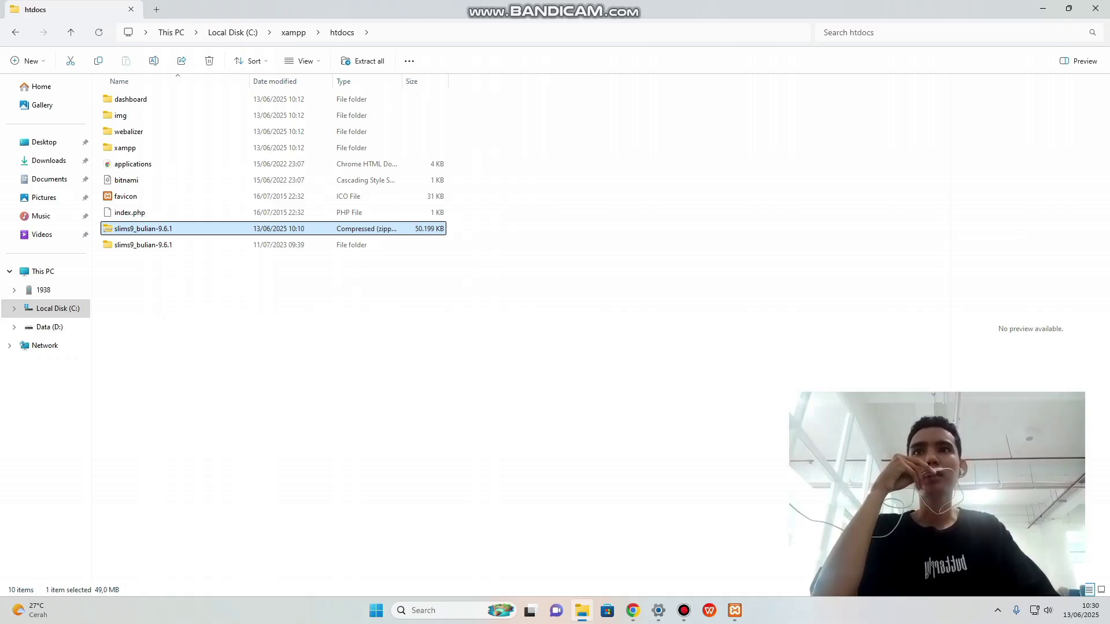
right_click(168, 229)
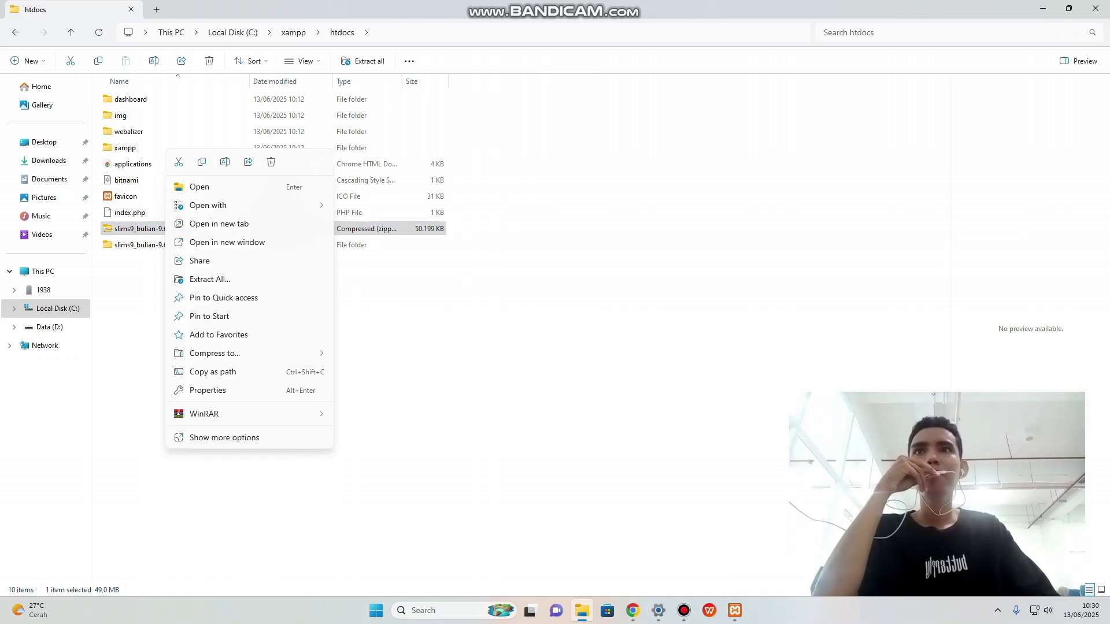
left_click(271, 162)
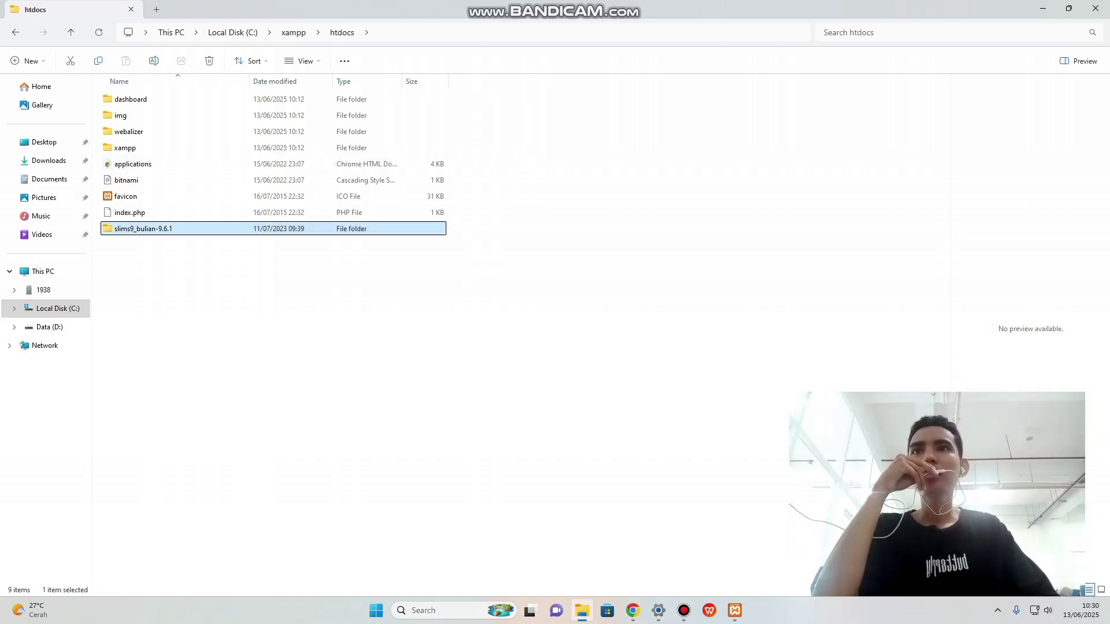
Rename the extracted slims9_bulian-9.6.1 folder to 'slims' and minimize File Explorer.
right_click(174, 229)
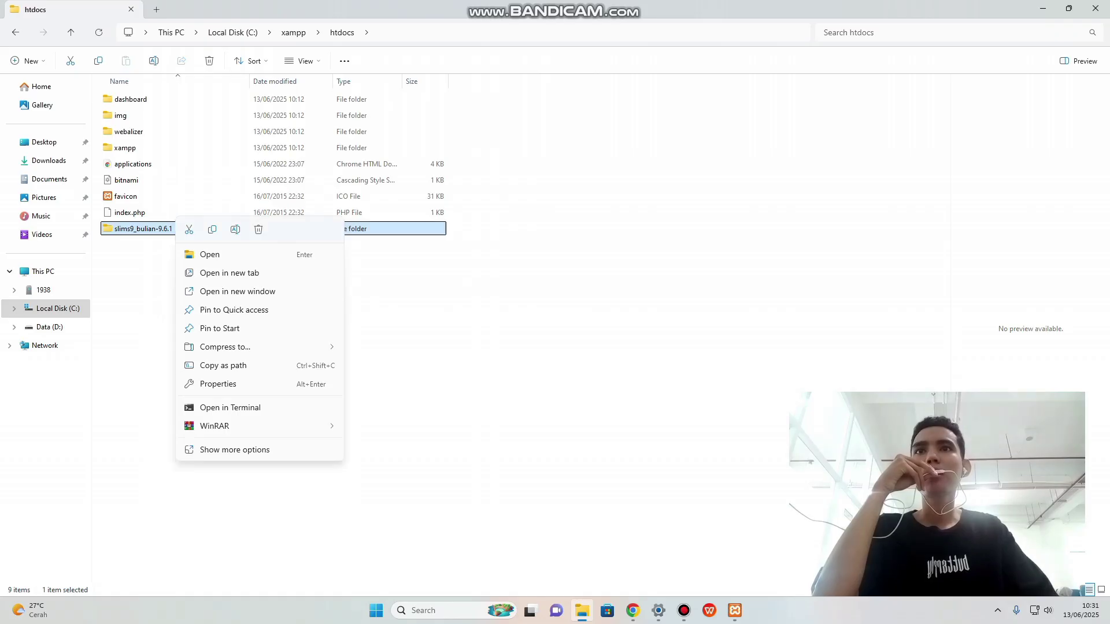
left_click(235, 230)
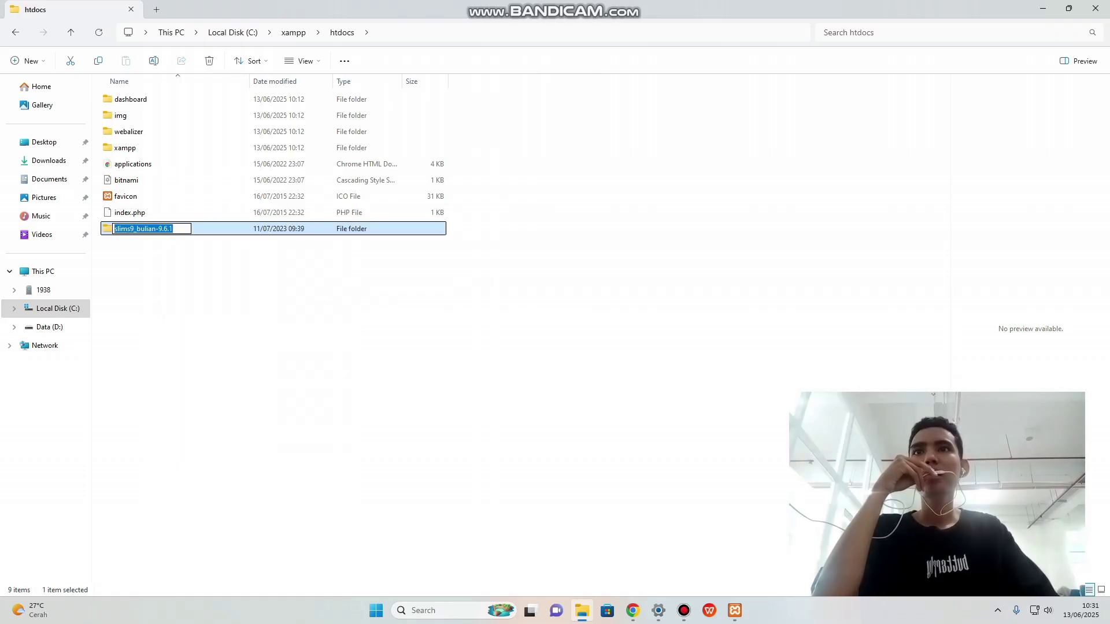
key("BackSpace")
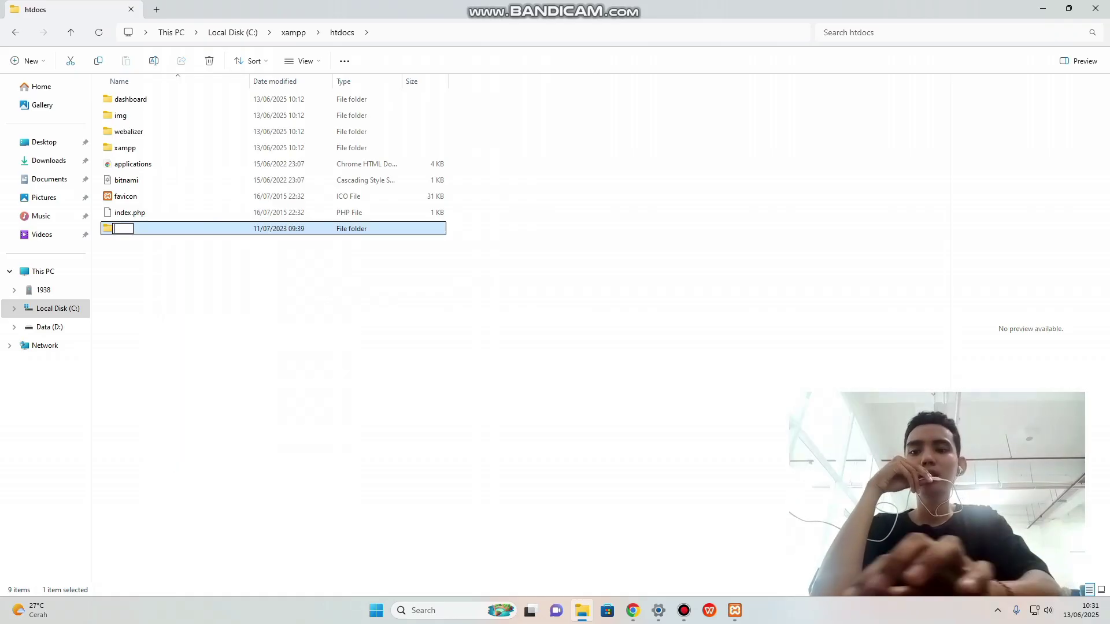
type("slims")
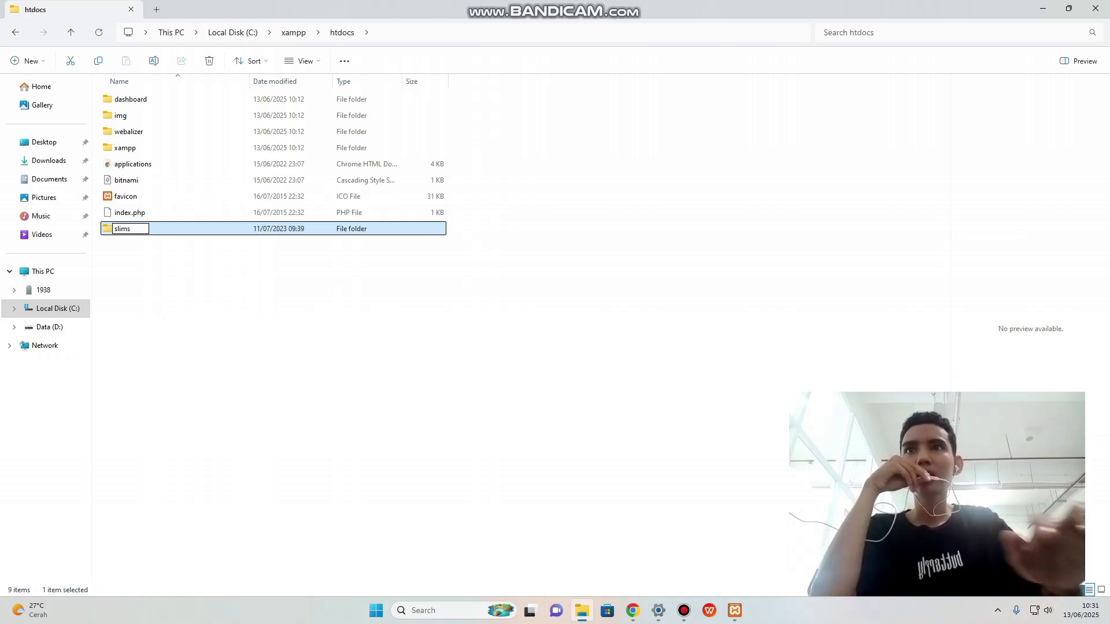
key("Return")
left_click(358, 323)
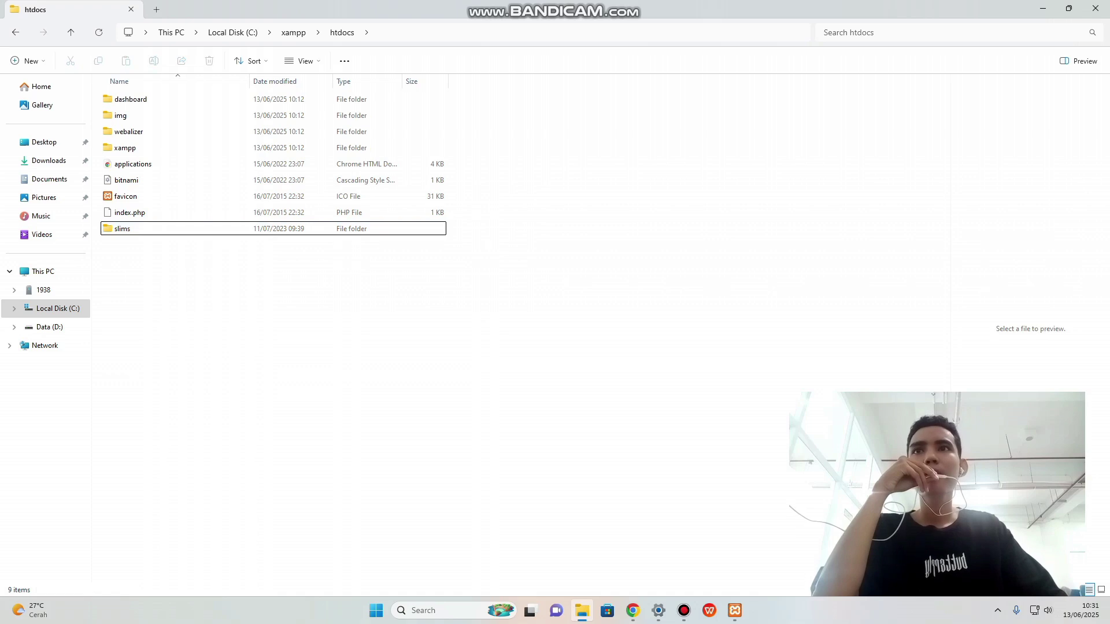
left_click(1043, 8)
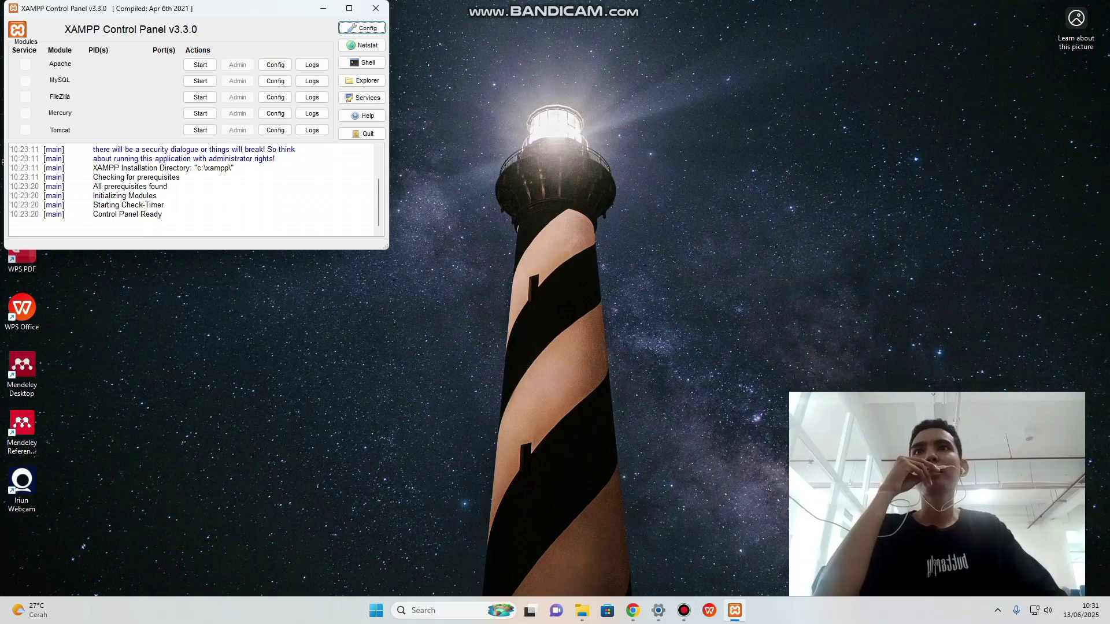
Start Apache and MySQL, allowing mysqld through the firewall, then minimize XAMPP.
left_click(200, 65)
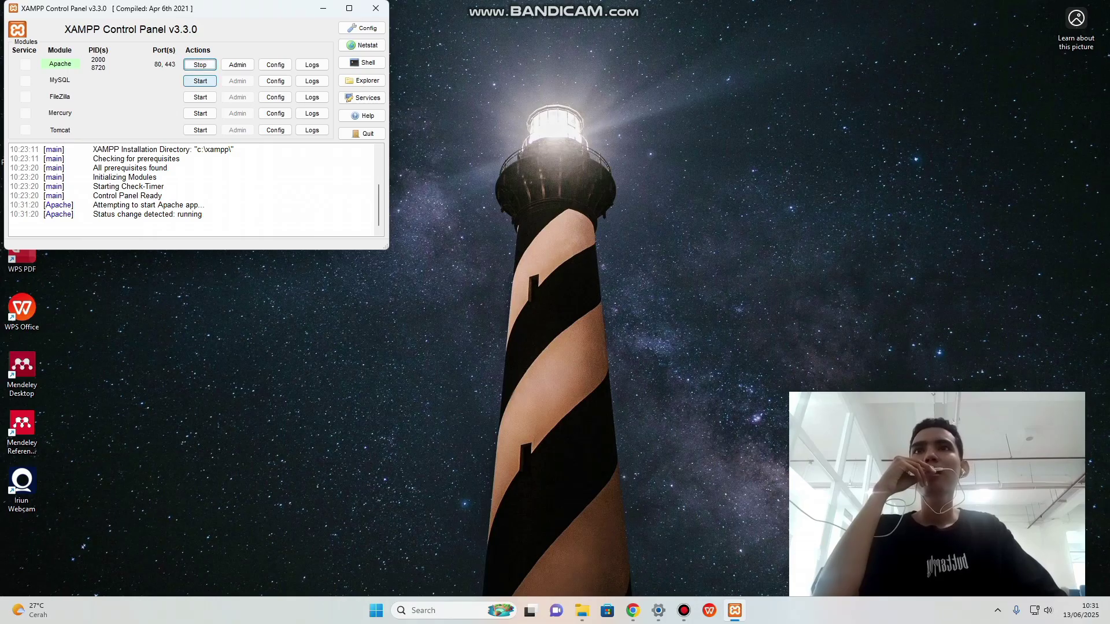
left_click(200, 81)
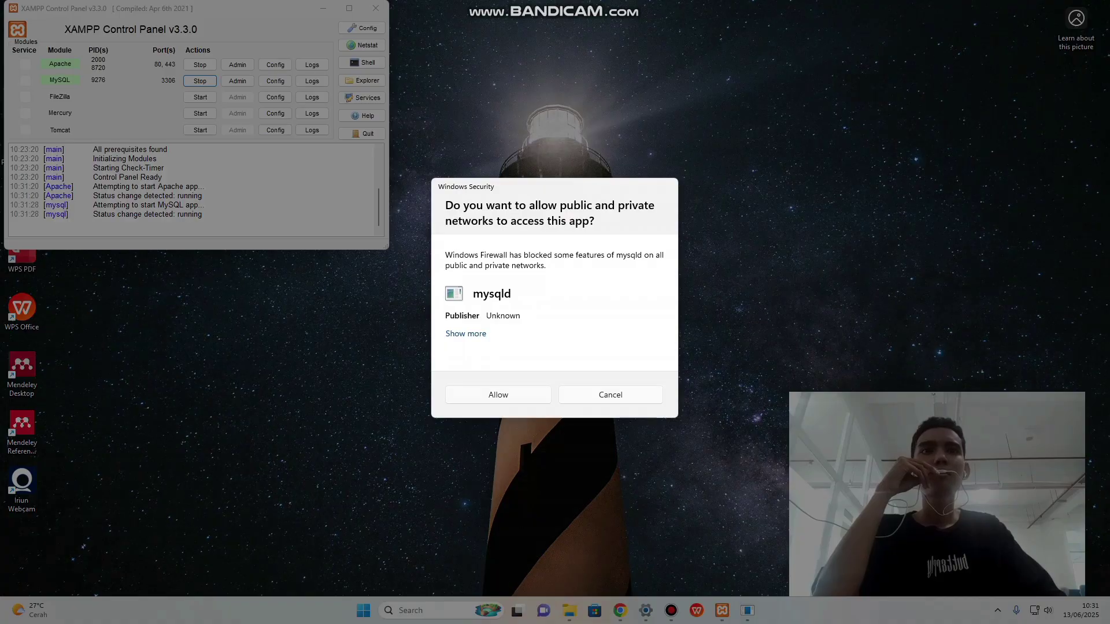
left_click(497, 395)
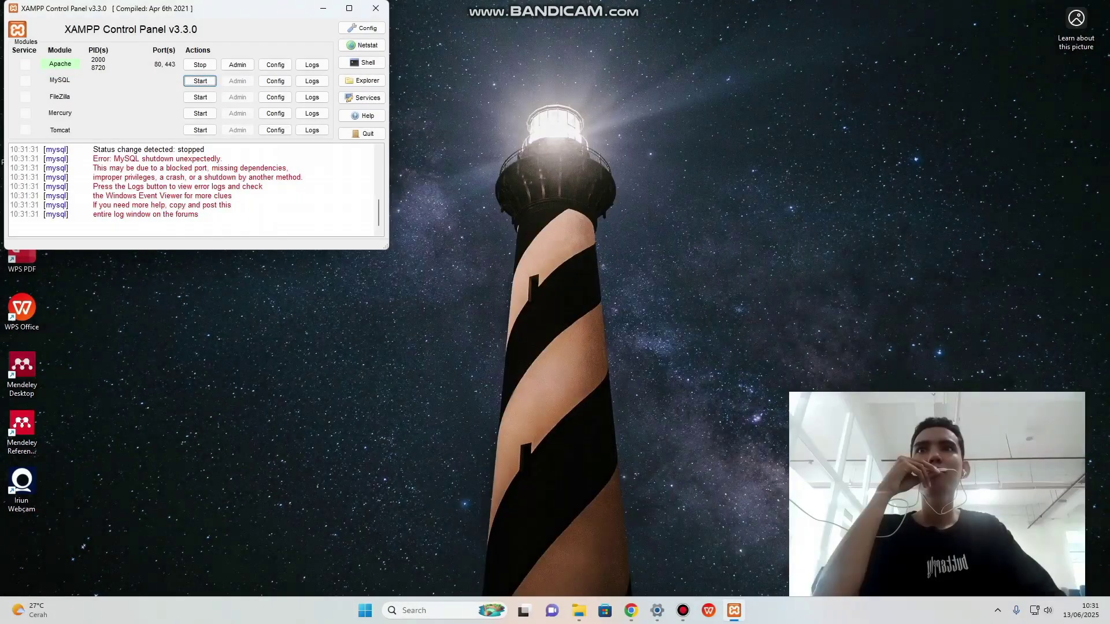
left_click(200, 81)
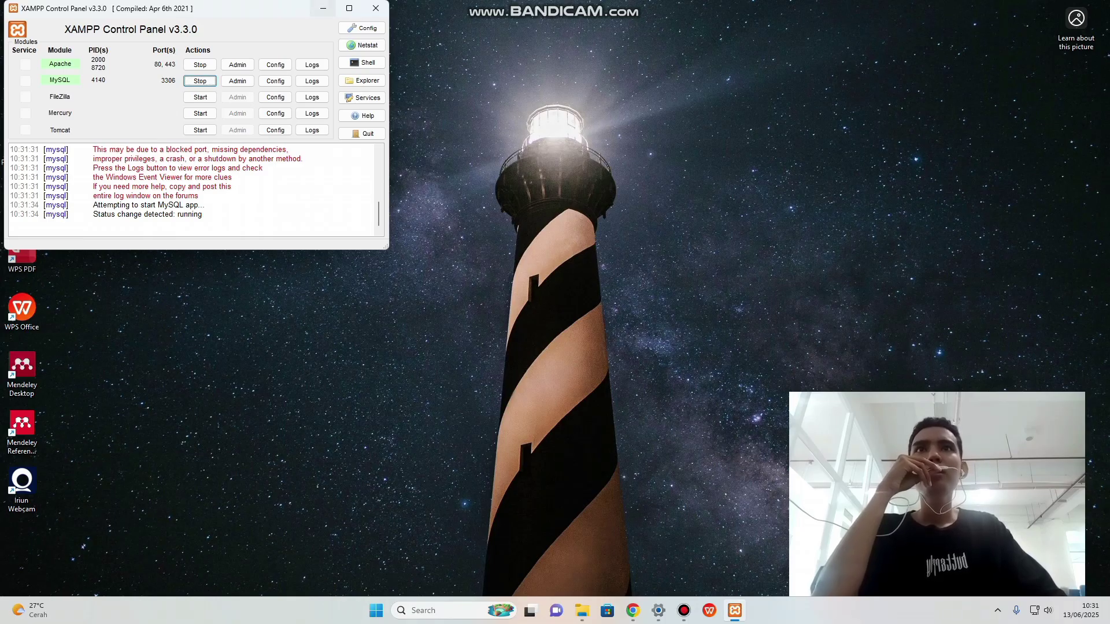
left_click(323, 8)
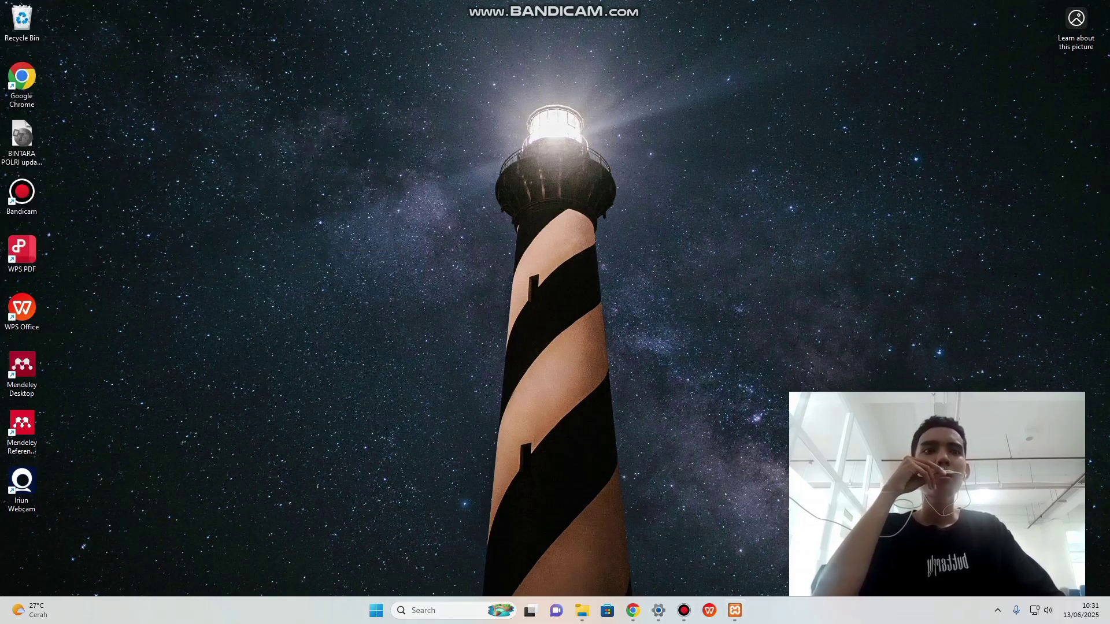
Load localhost/phpmyadmin in a new Chrome tab.
left_click(633, 611)
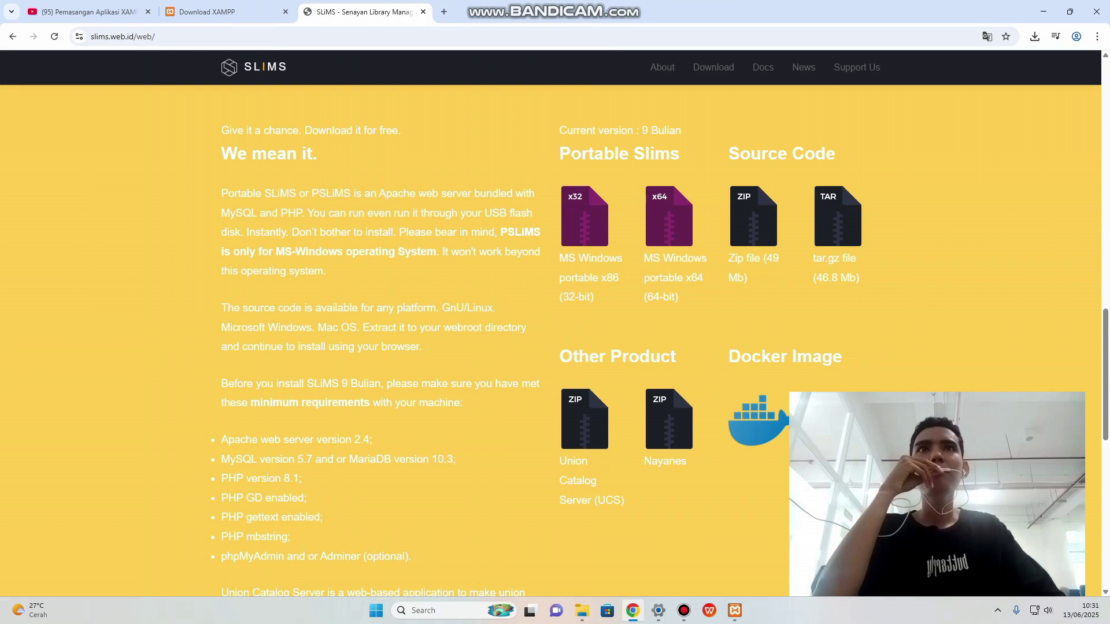
left_click(443, 12)
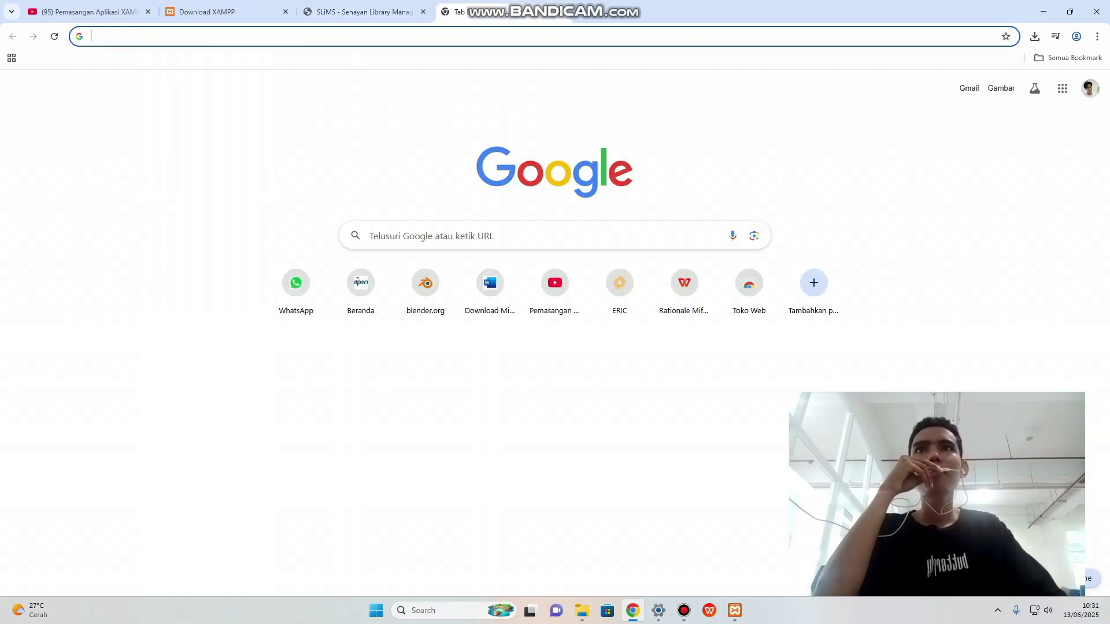
type("lo")
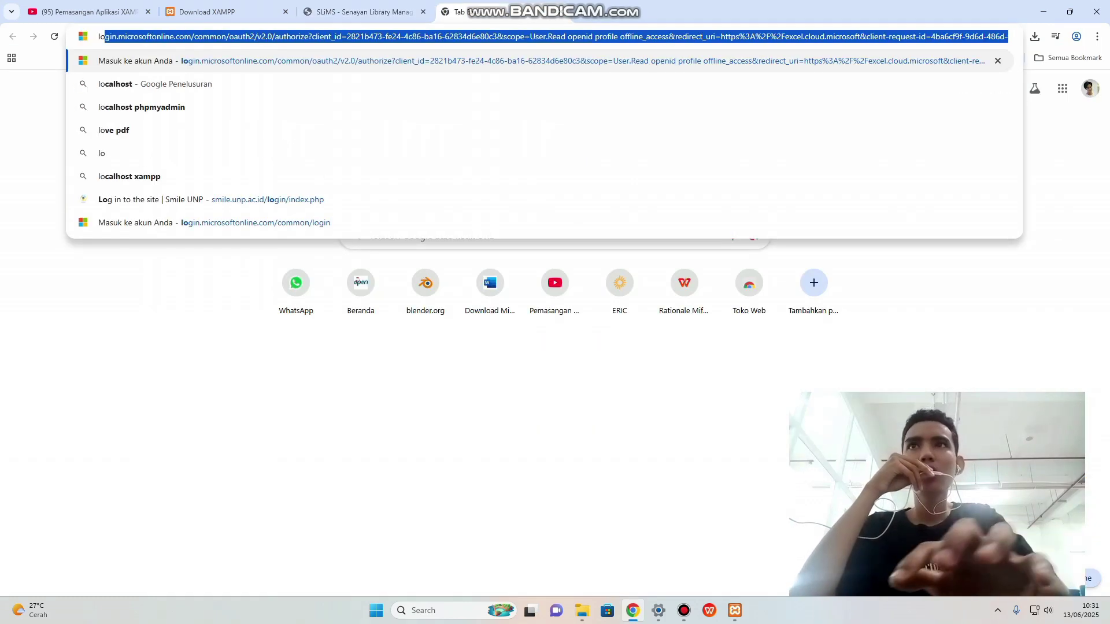
type("calho")
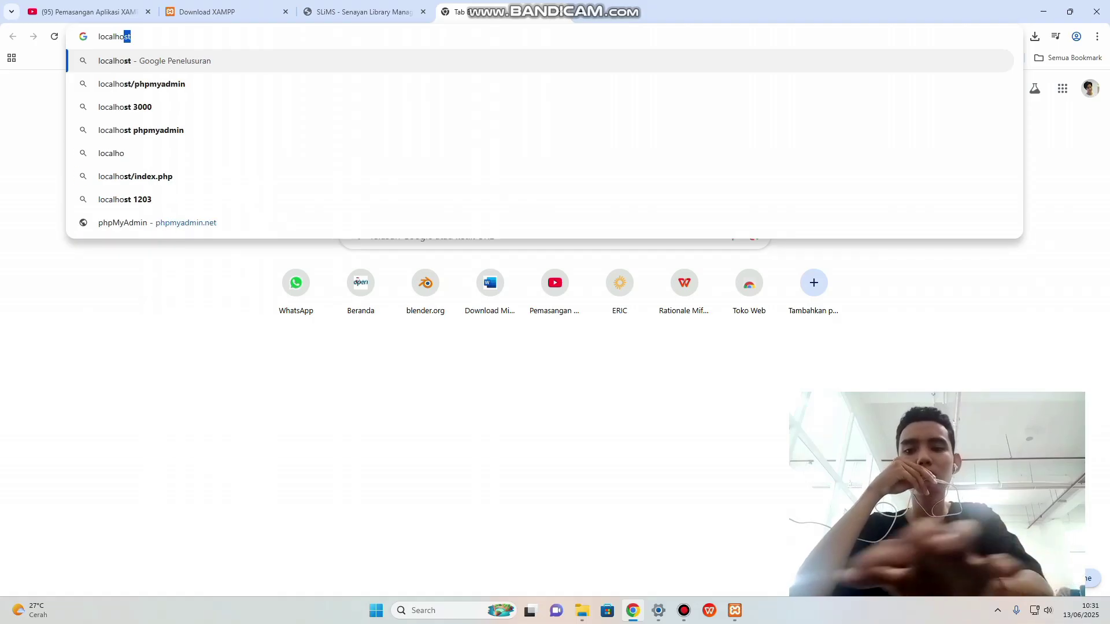
type("st")
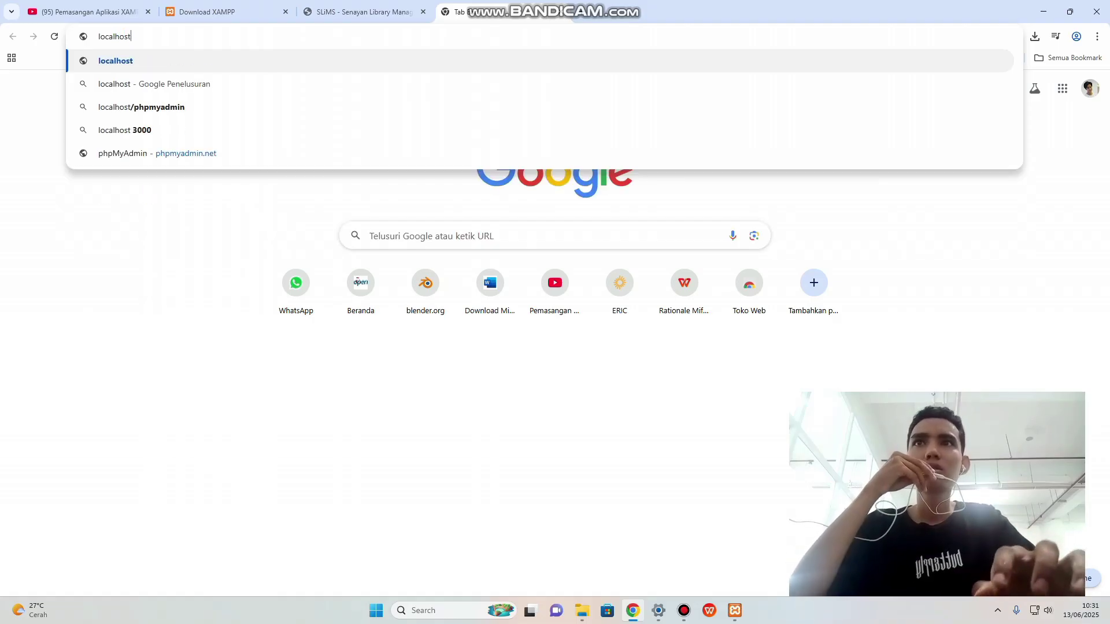
type("/")
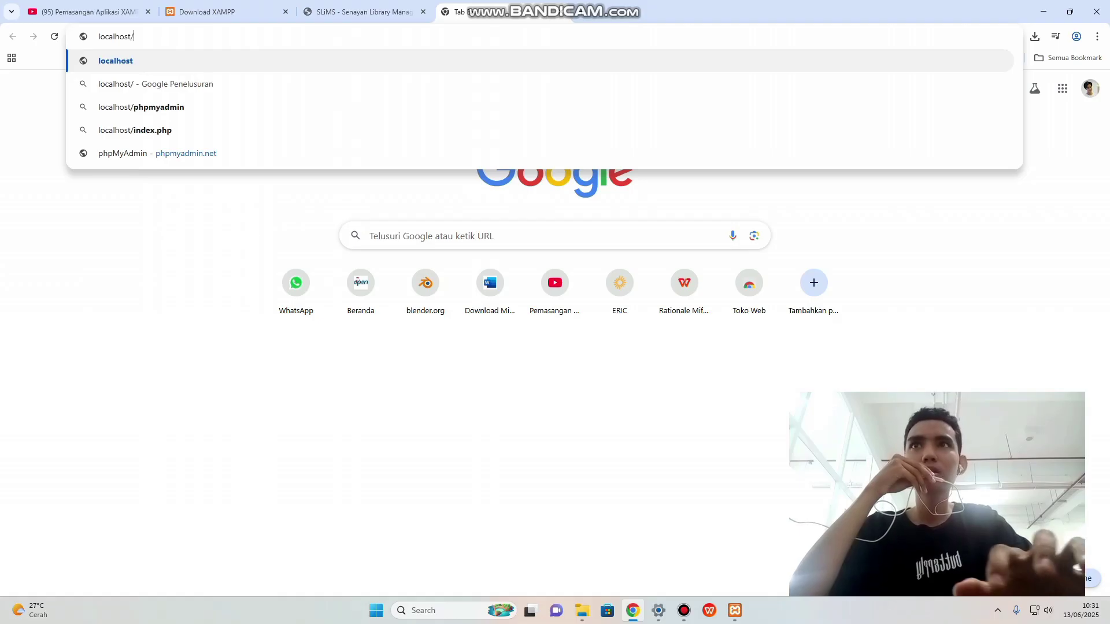
type("p")
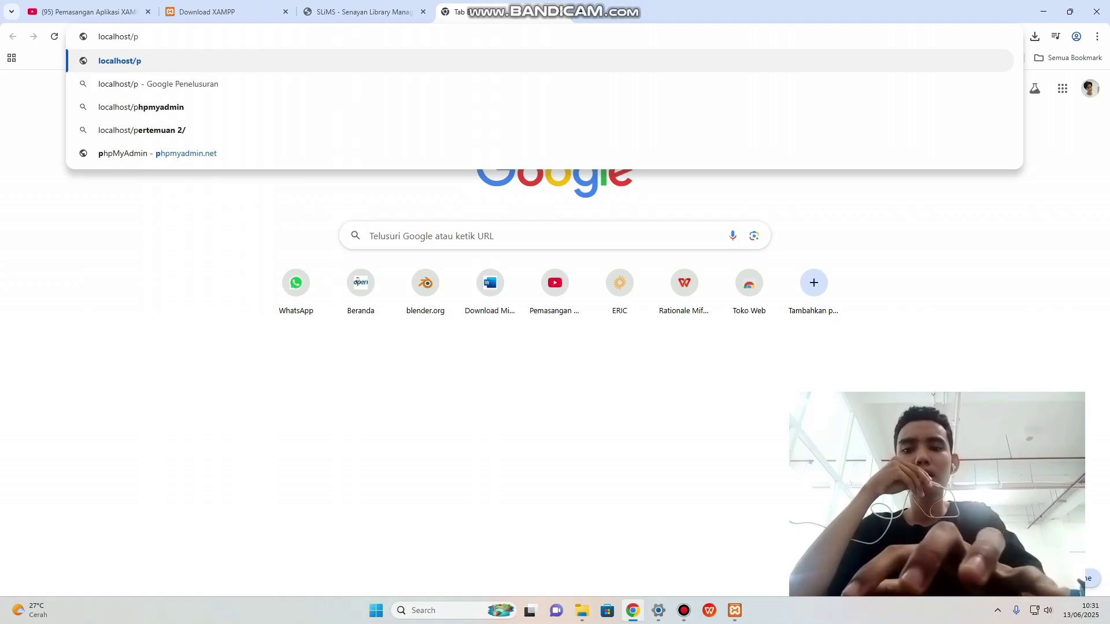
type("hp")
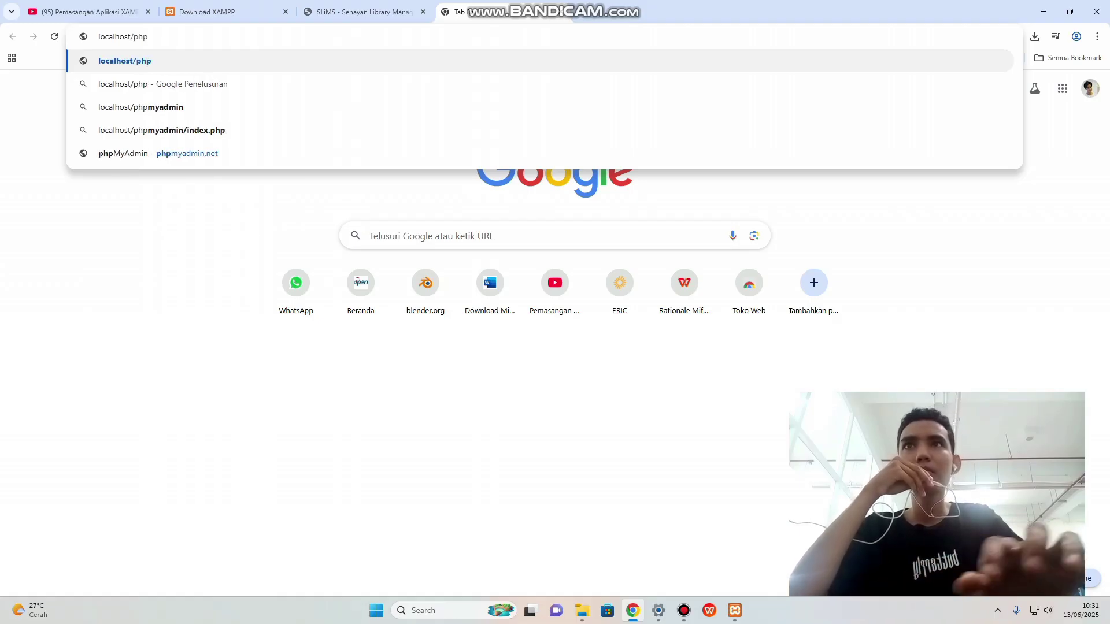
type("my")
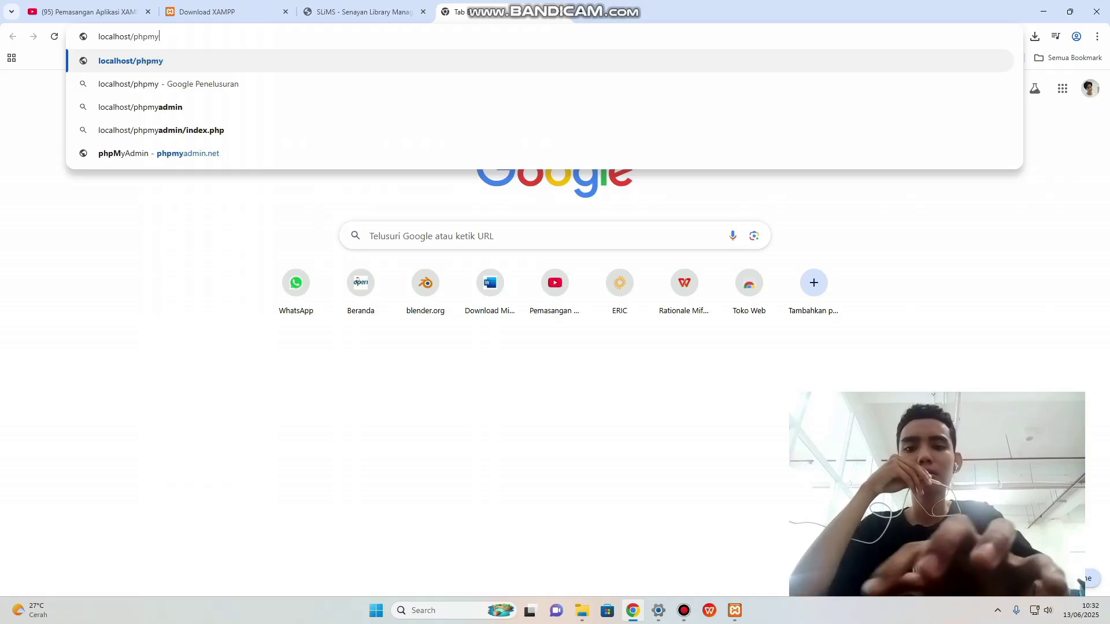
type("admin")
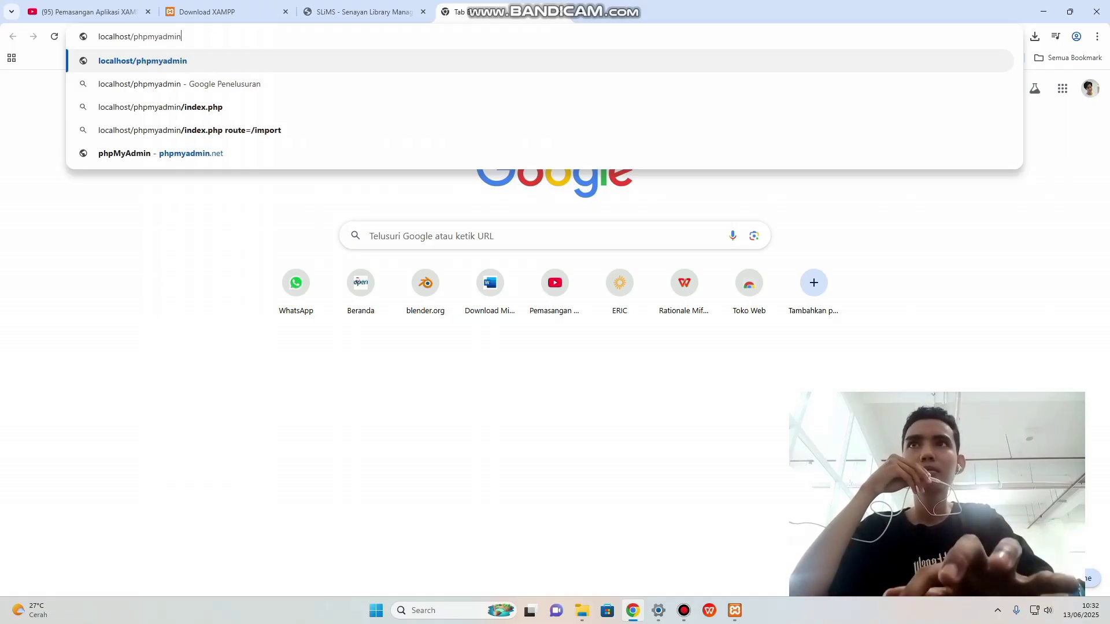
key("Return")
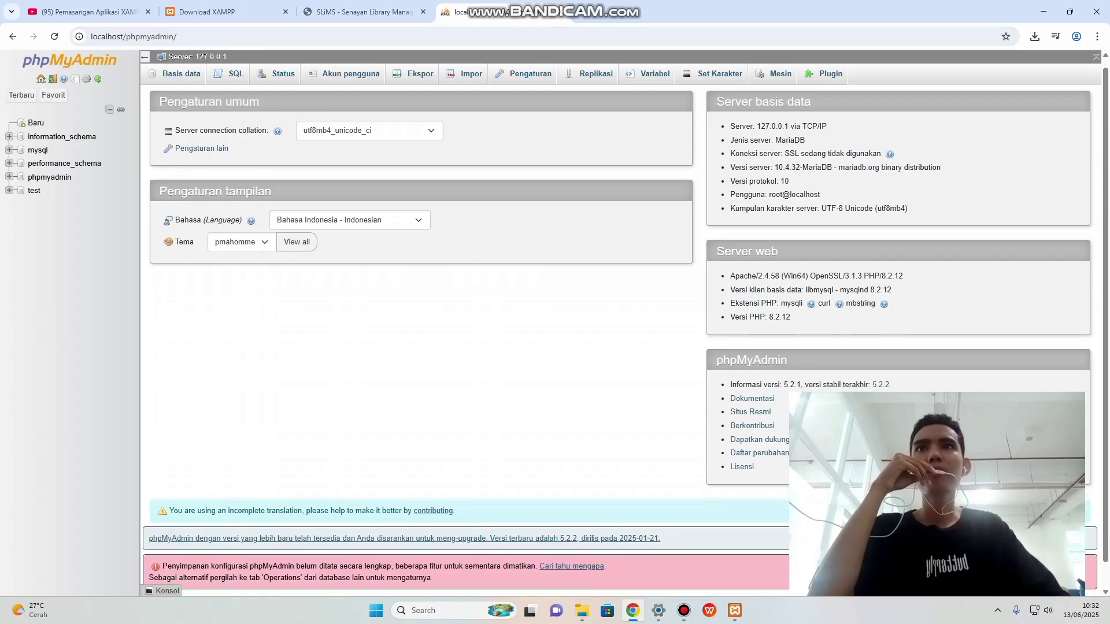
Open phpMyAdmin's new-database page and return to it in the browser.
scroll(621, 342, "up", 1)
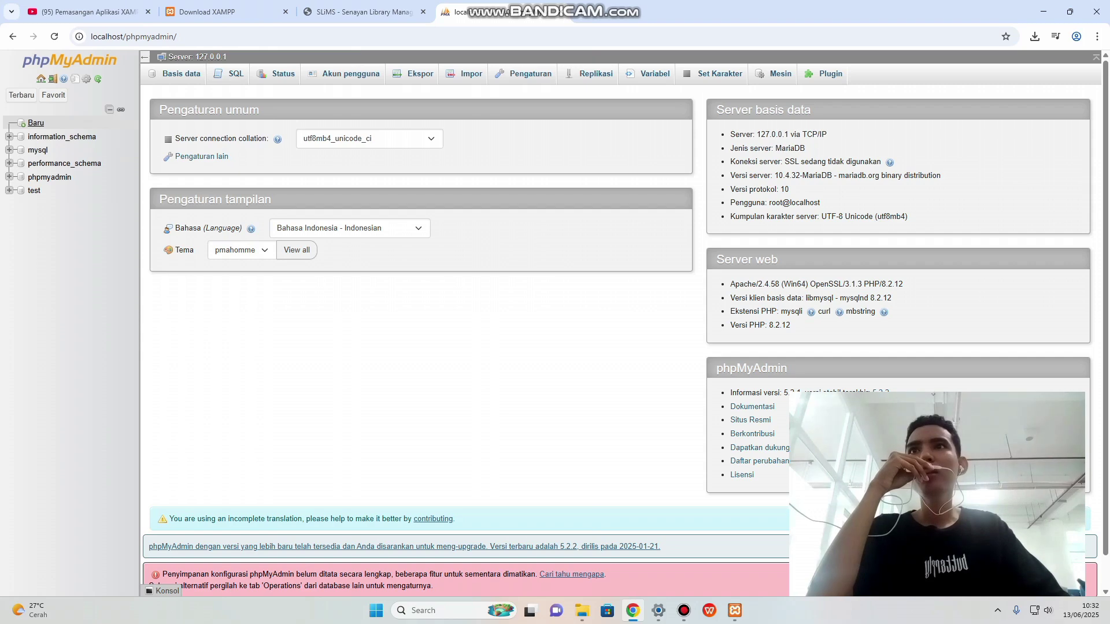
left_click(36, 123)
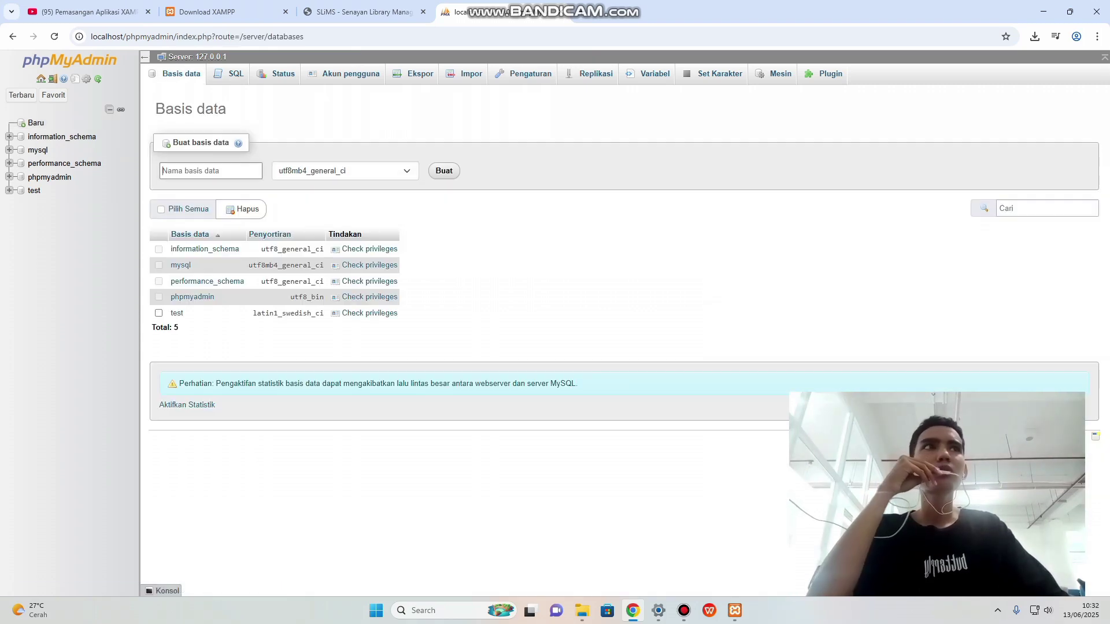
key("super+d")
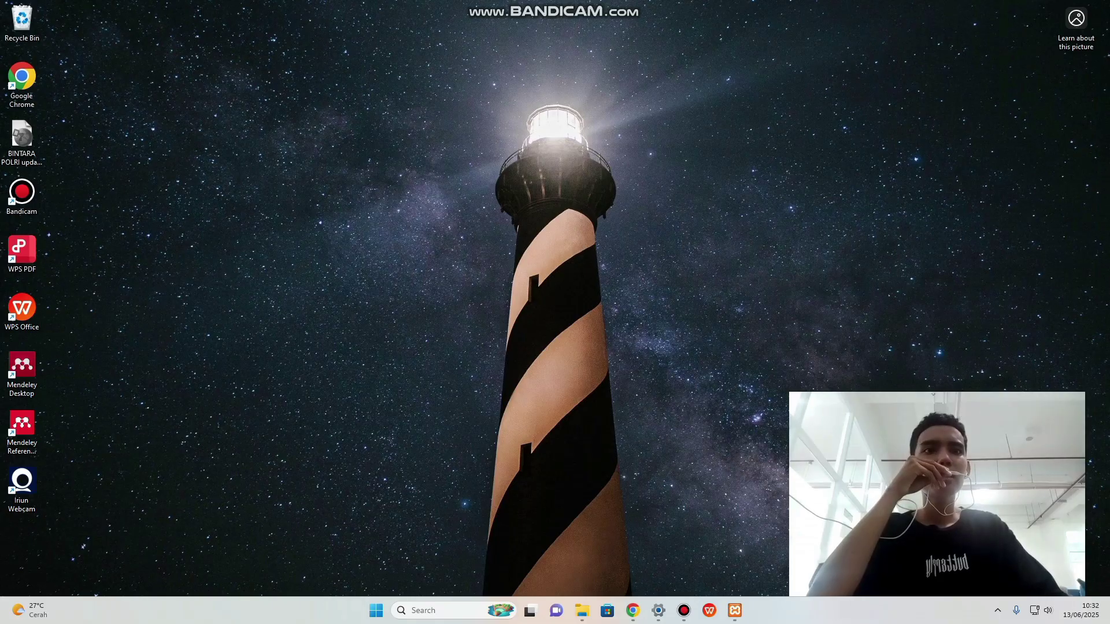
left_click(582, 610)
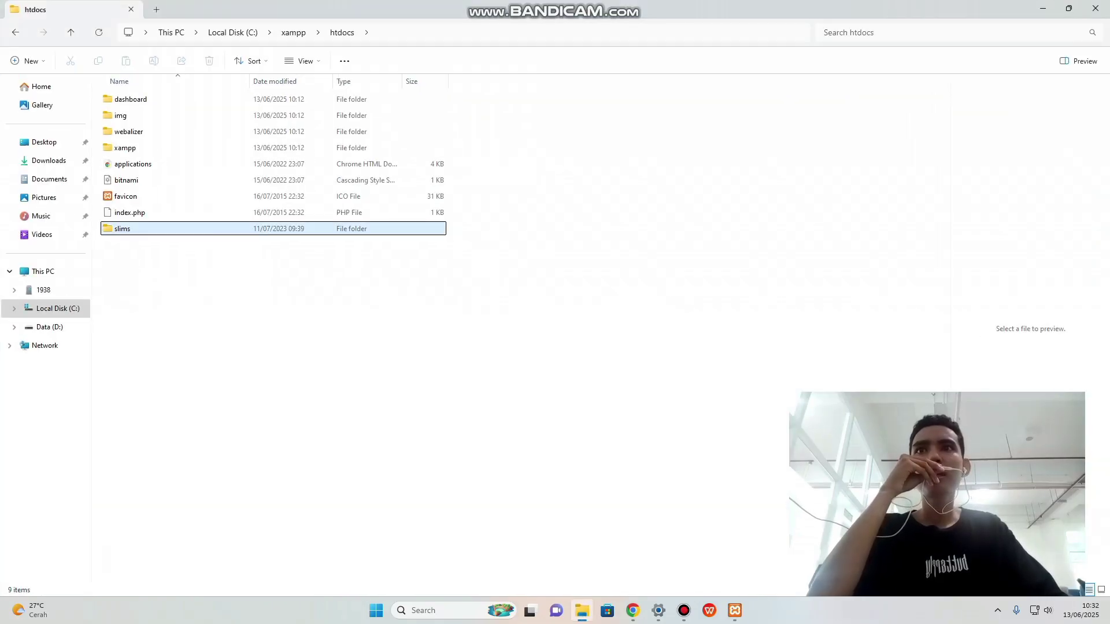
left_click(734, 610)
left_click(735, 610)
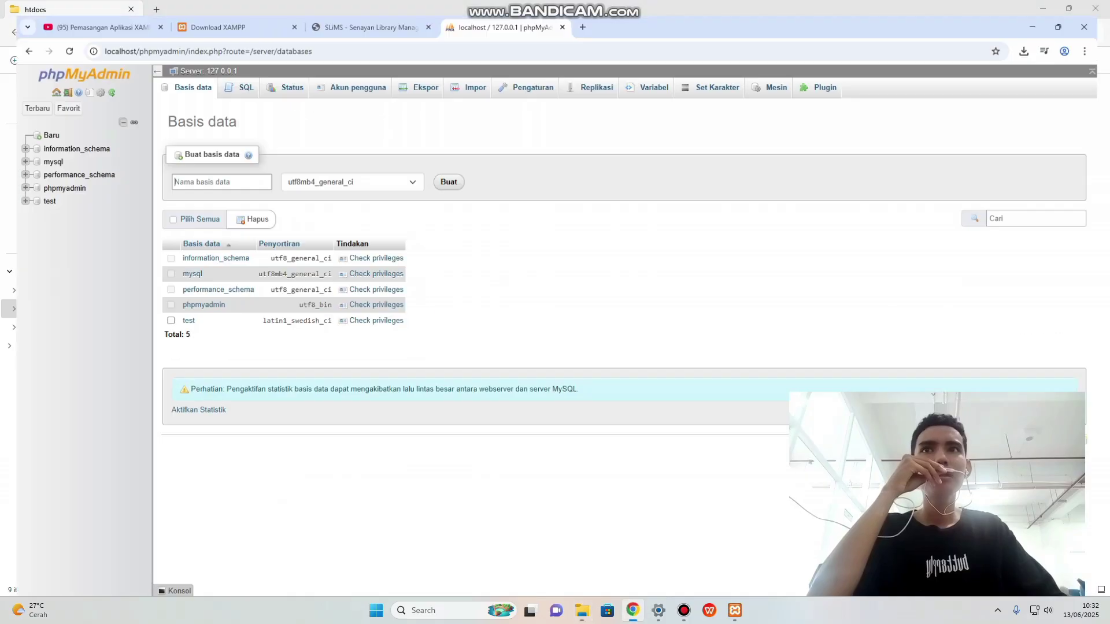
left_click(633, 611)
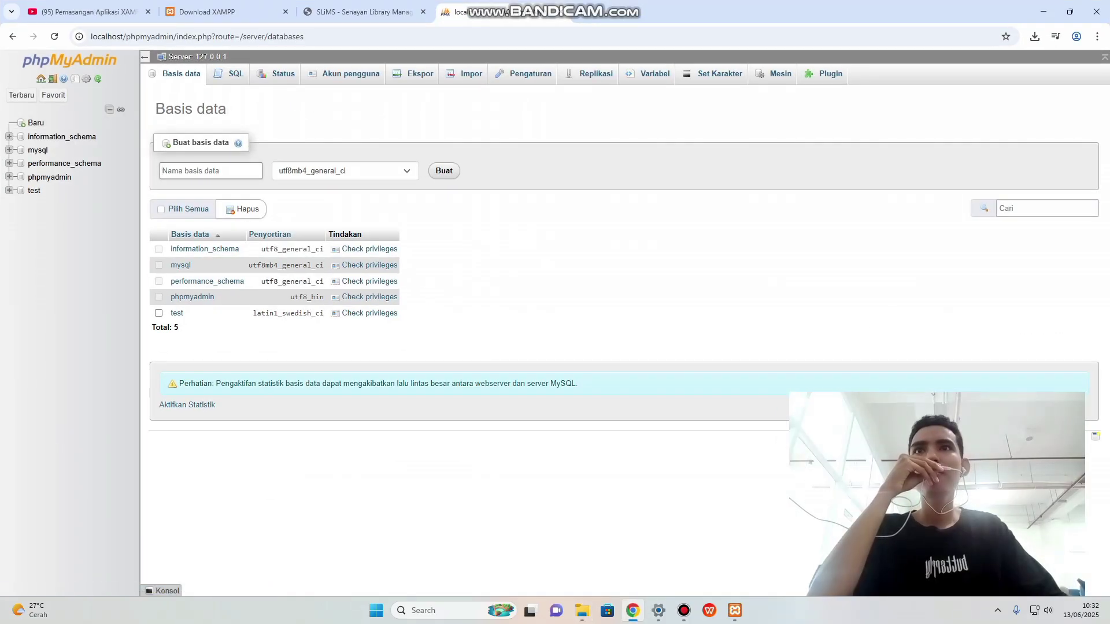
Name the database 'slims', choose utf8mb4_unicode_ci collation, and create it.
type("s")
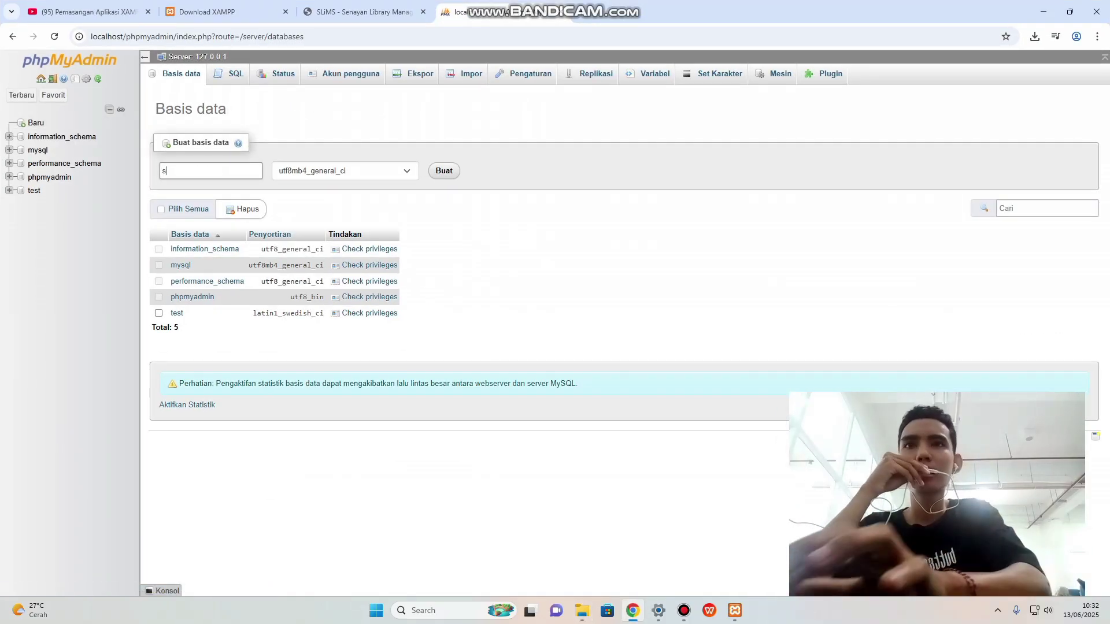
type("kim")
key("BackSpace")
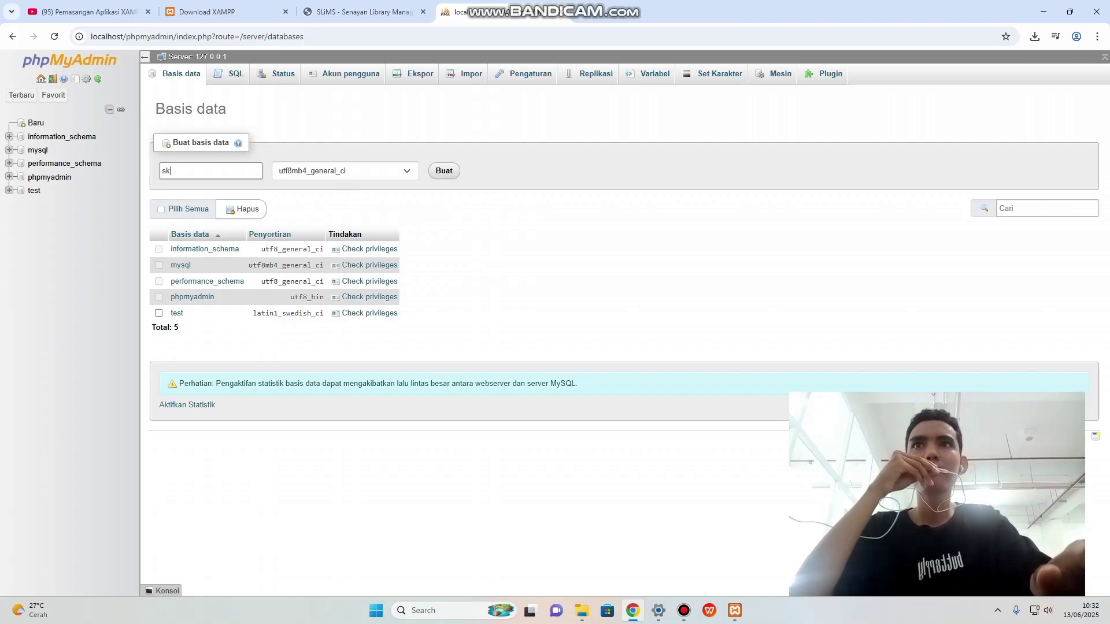
key("BackSpace")
type("l")
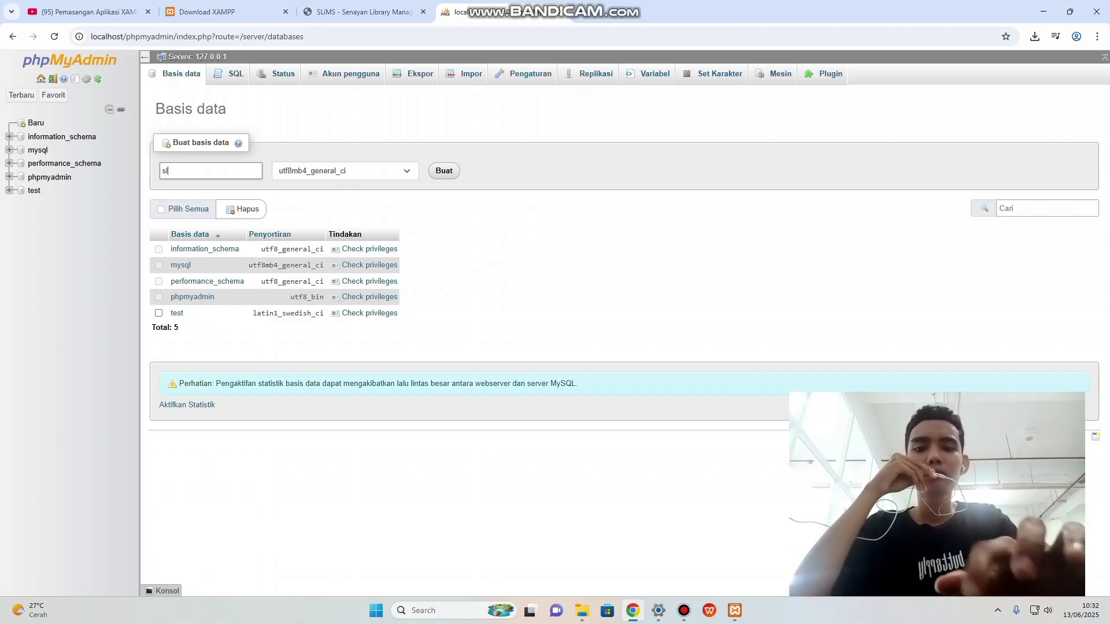
type("ims")
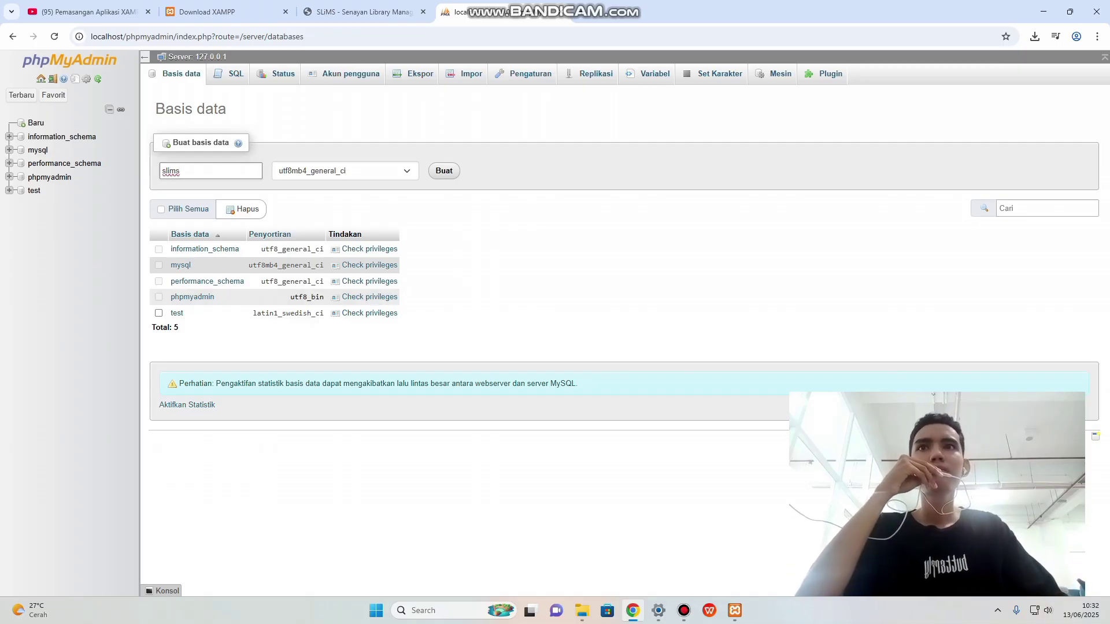
left_click(346, 171)
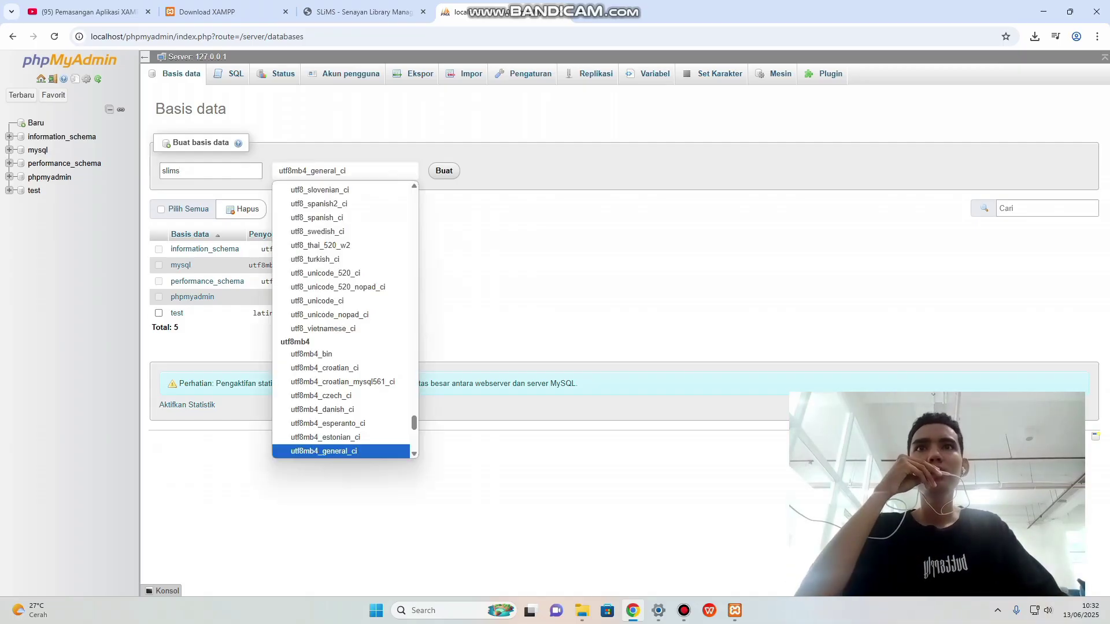
scroll(345, 391, "down", 2)
scroll(345, 404, "down", 5)
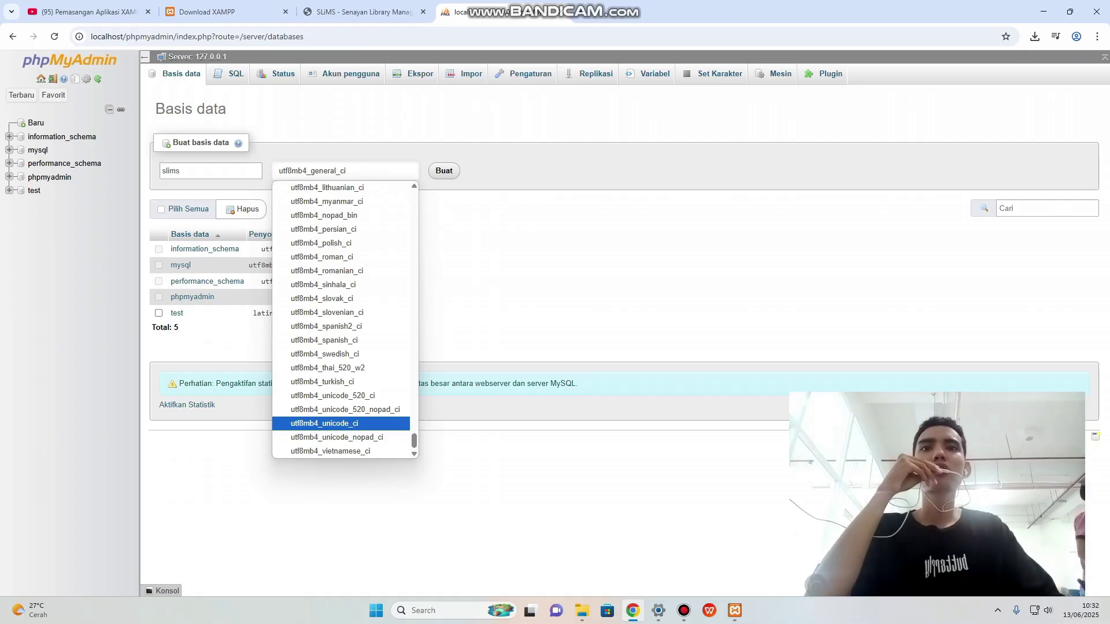
left_click(341, 423)
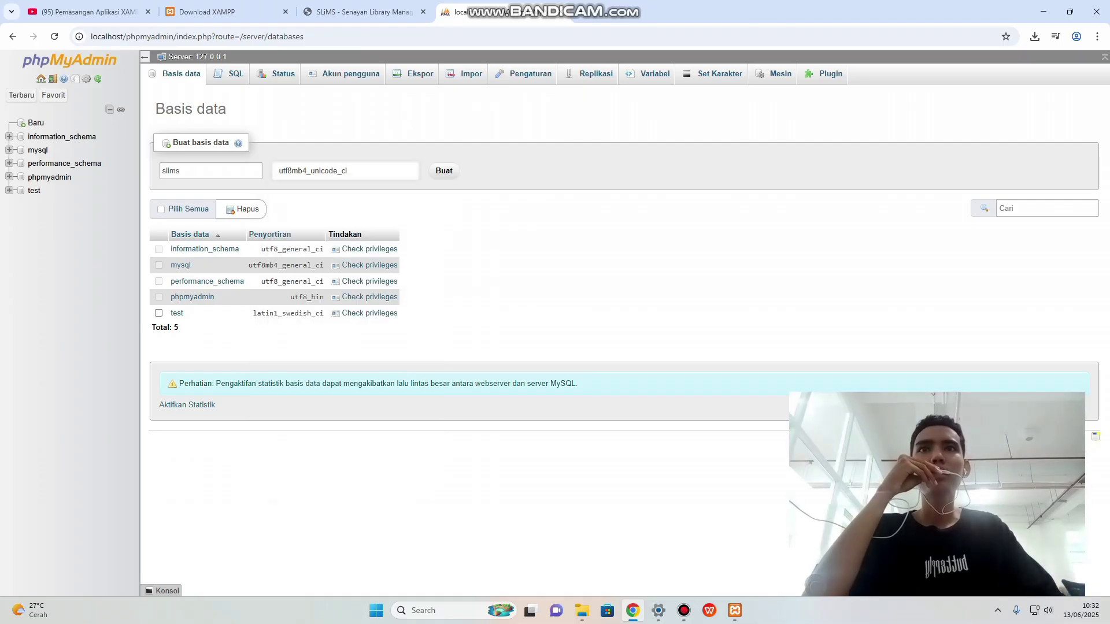
left_click(444, 170)
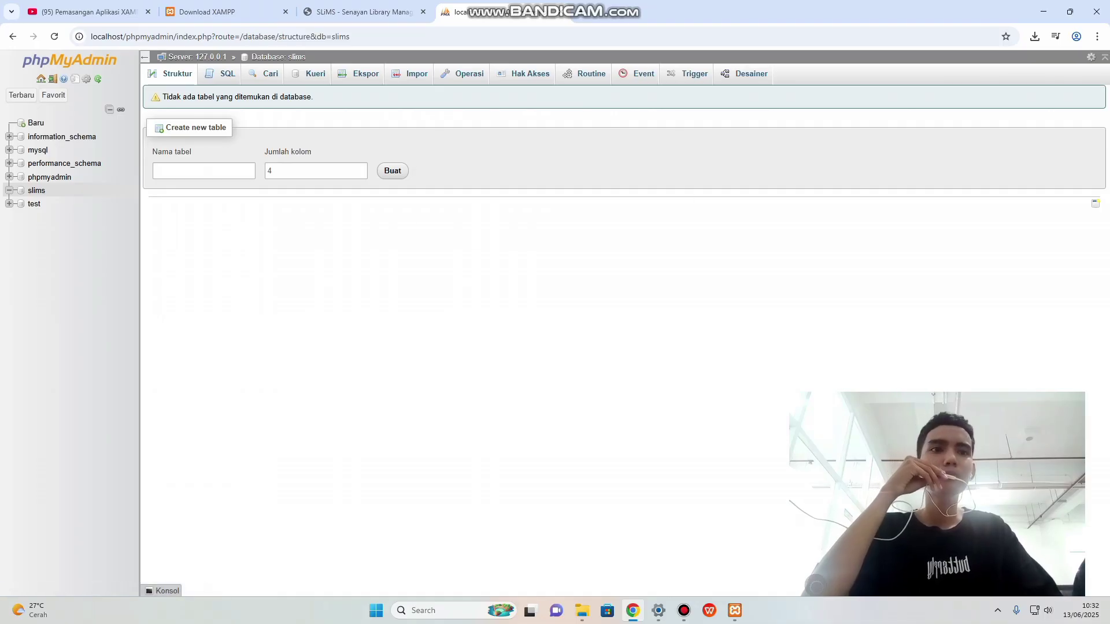
Go back to the phpMyAdmin server home and open the Akun pengguna accounts overview.
left_click(684, 611)
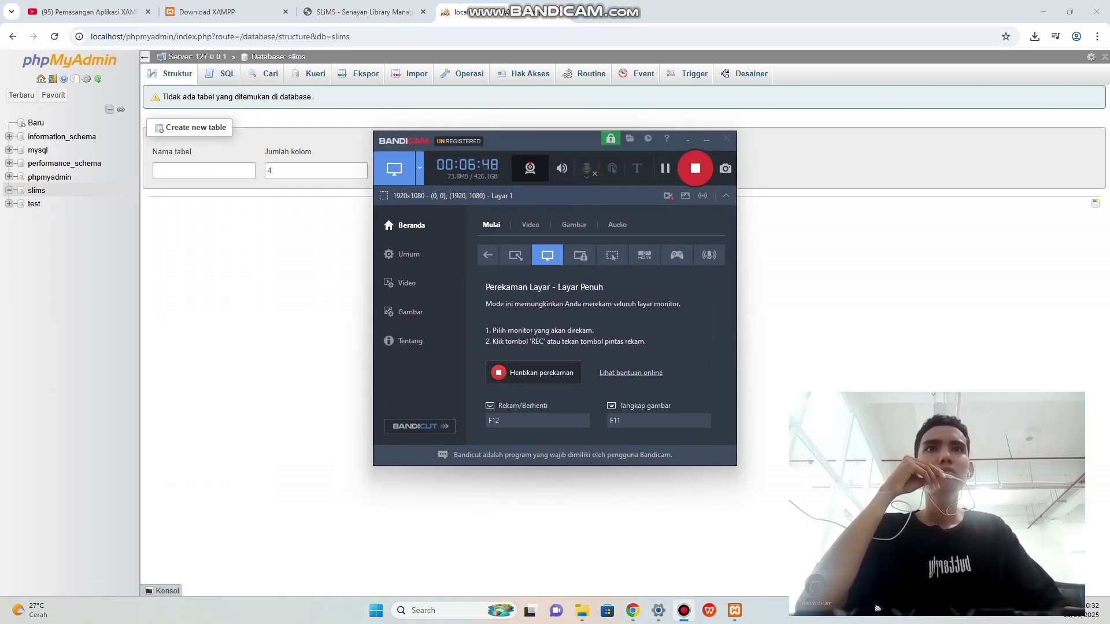
left_click(696, 140)
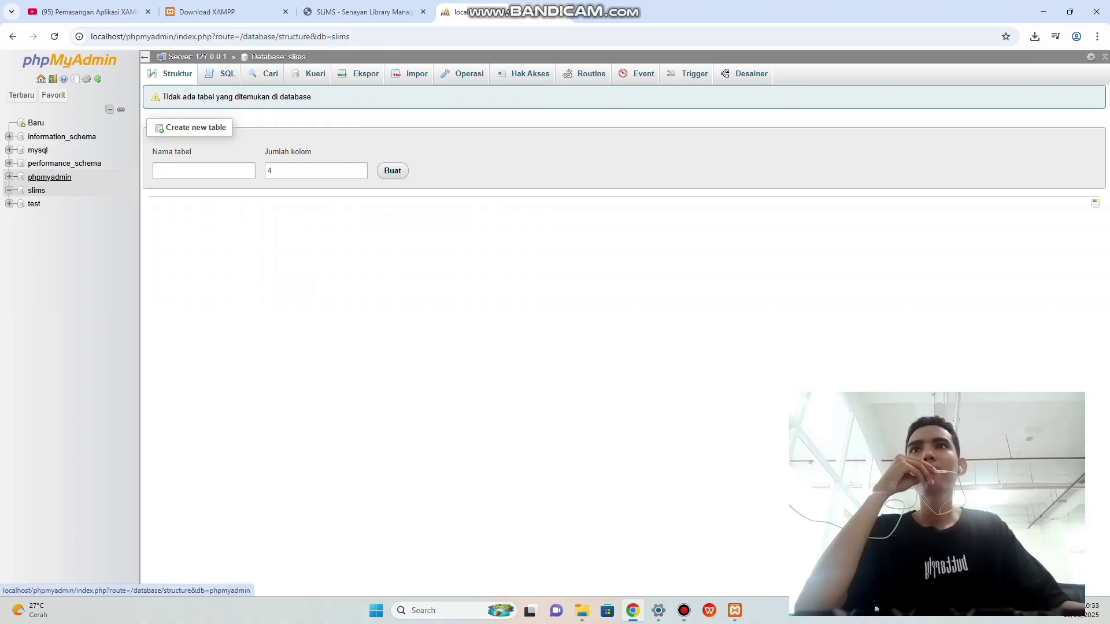
left_click(197, 57)
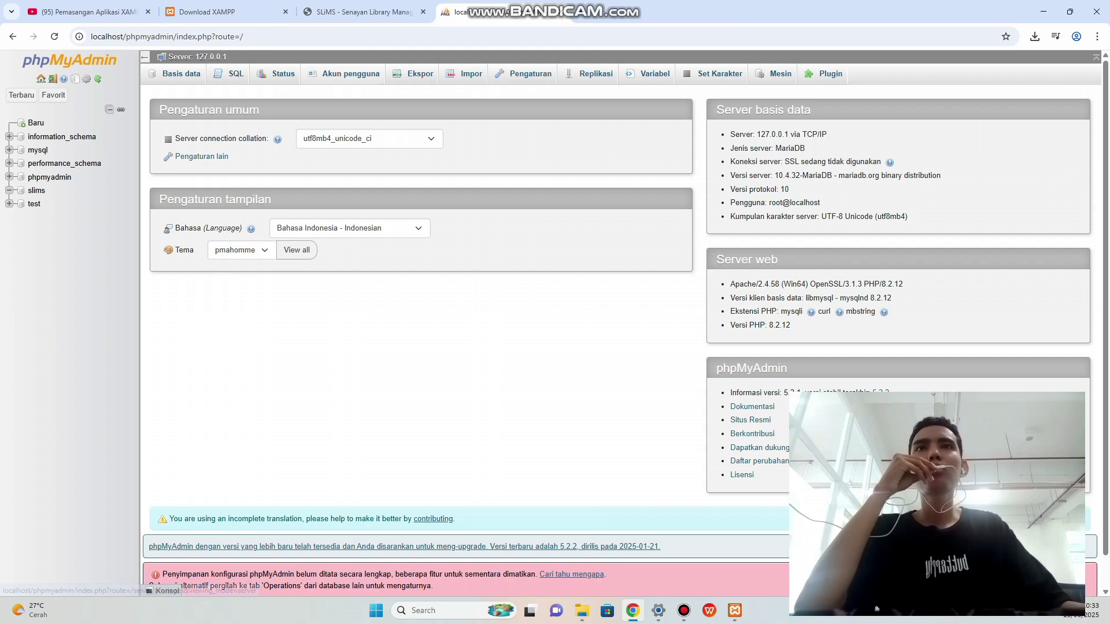
left_click(347, 74)
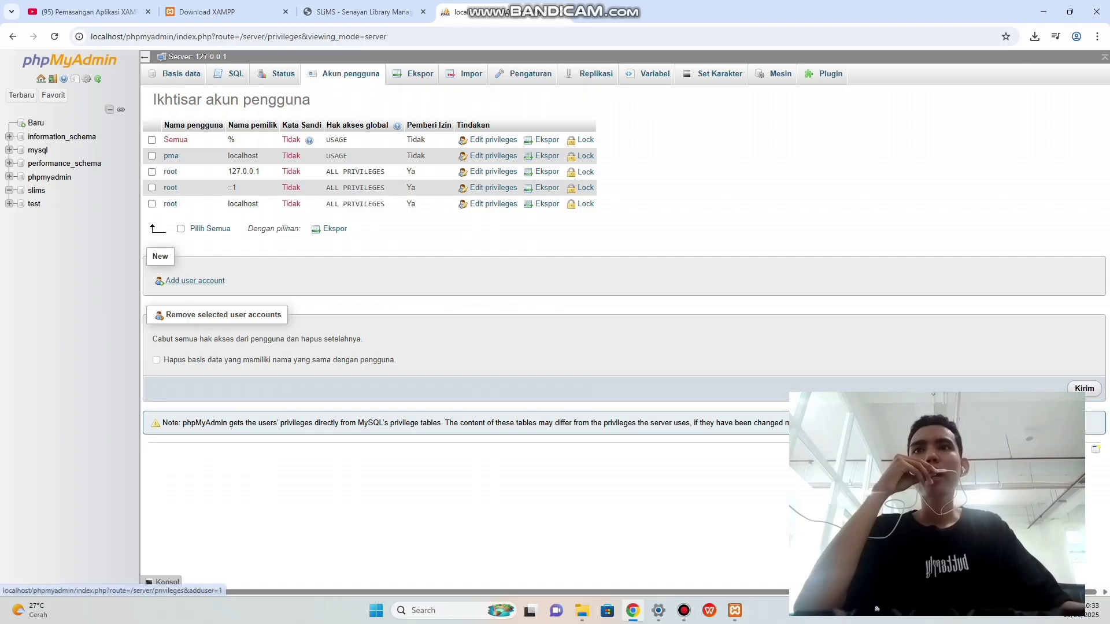
Open the Add user account form from the user accounts overview.
left_click(195, 280)
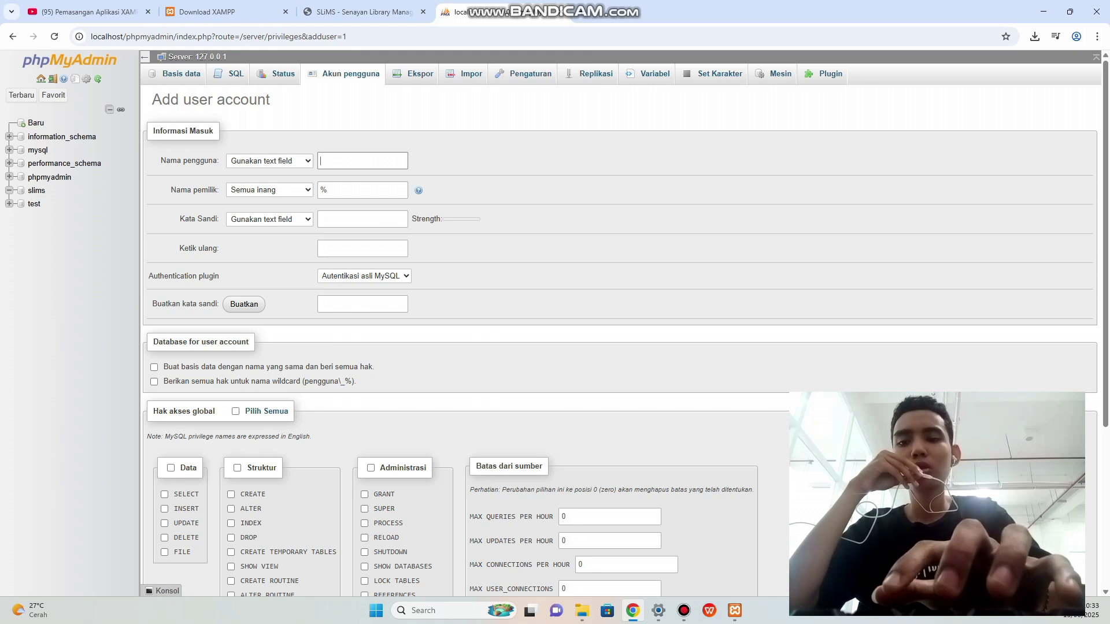
Enter user name 'user' and type the account password in both password fields.
type("user")
left_click(362, 219)
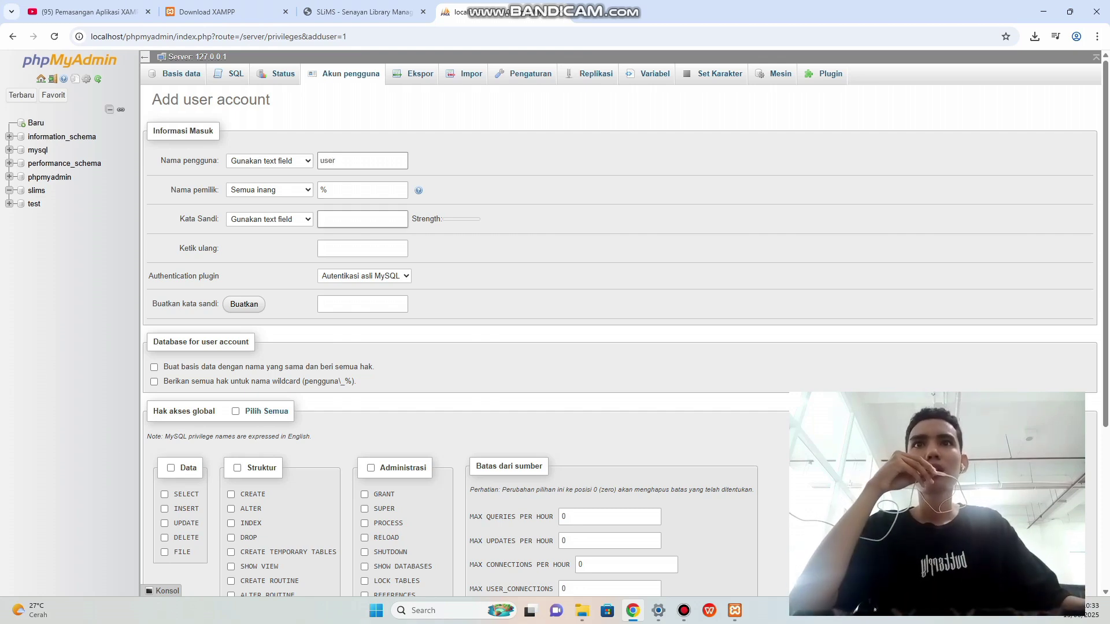
type("u")
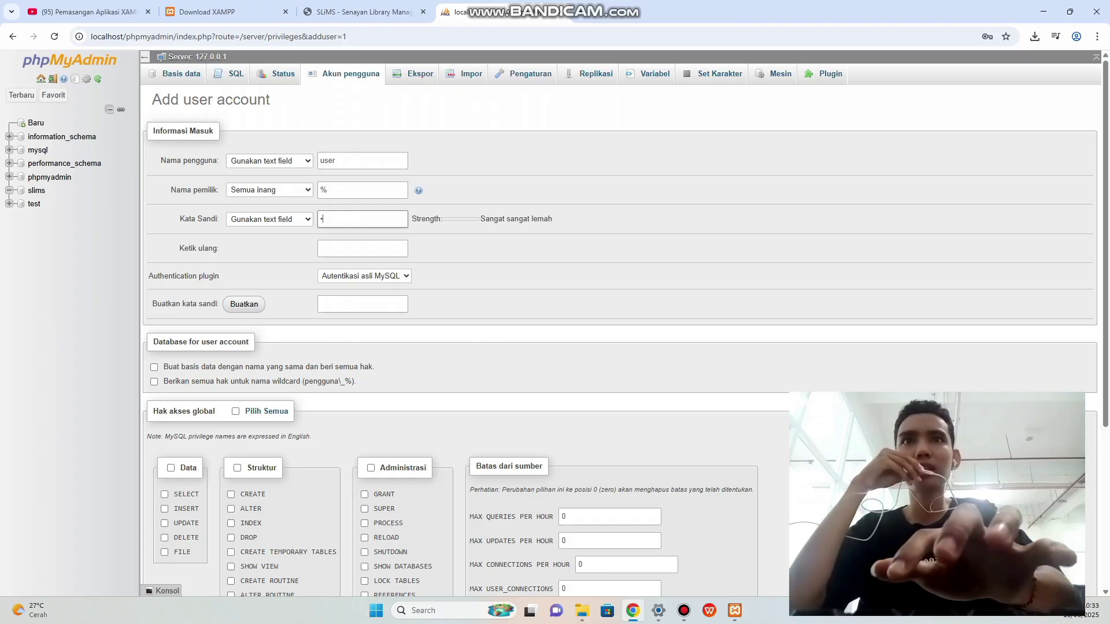
key("BackSpace")
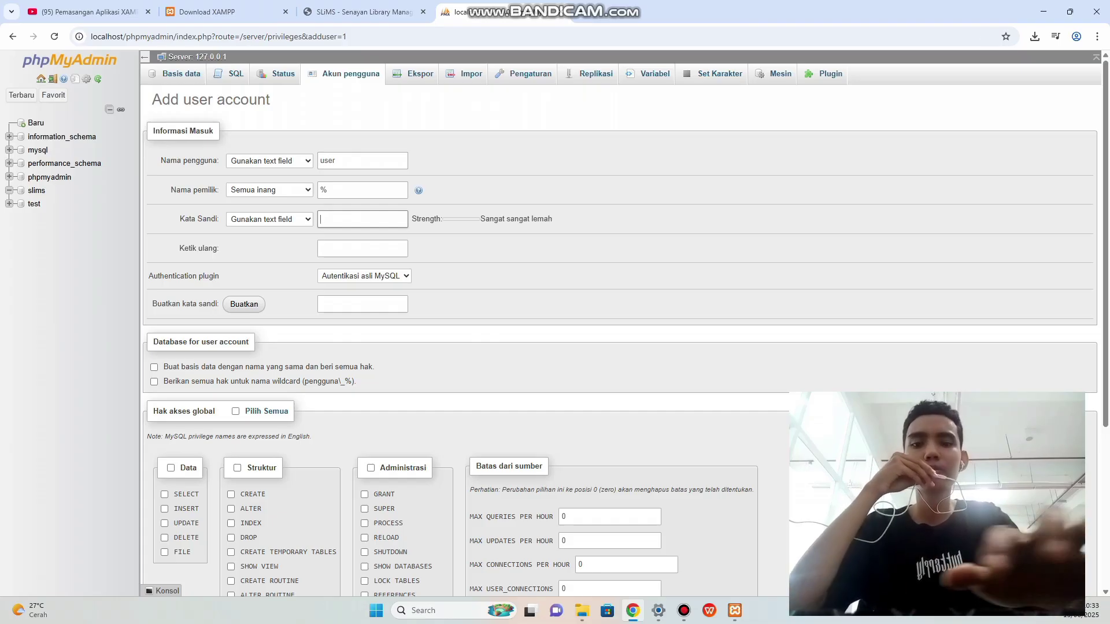
type("user")
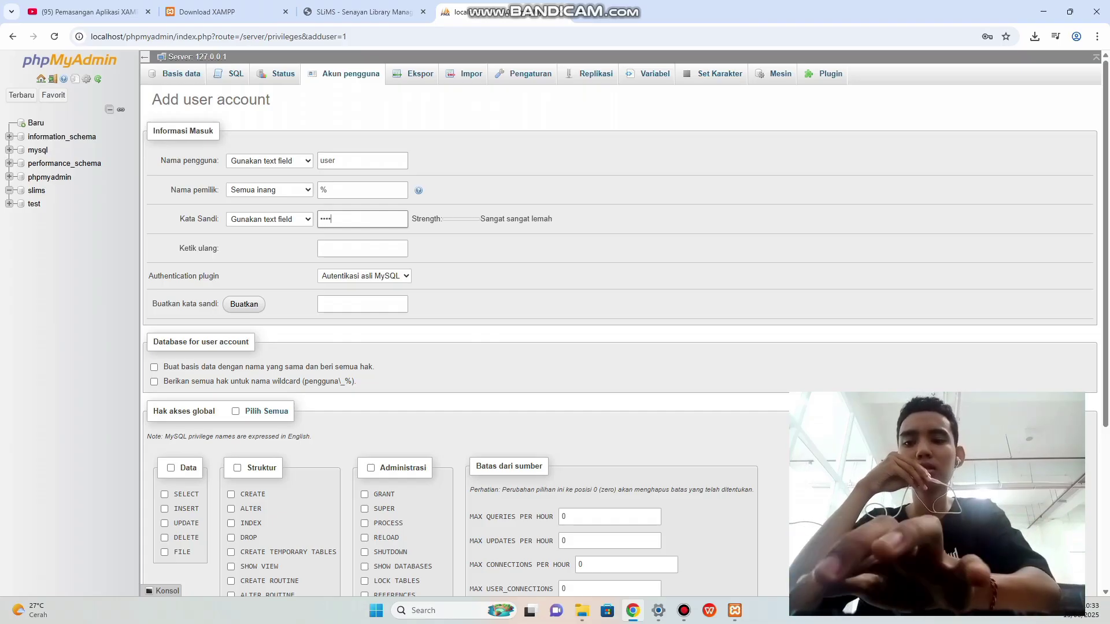
left_click(363, 248)
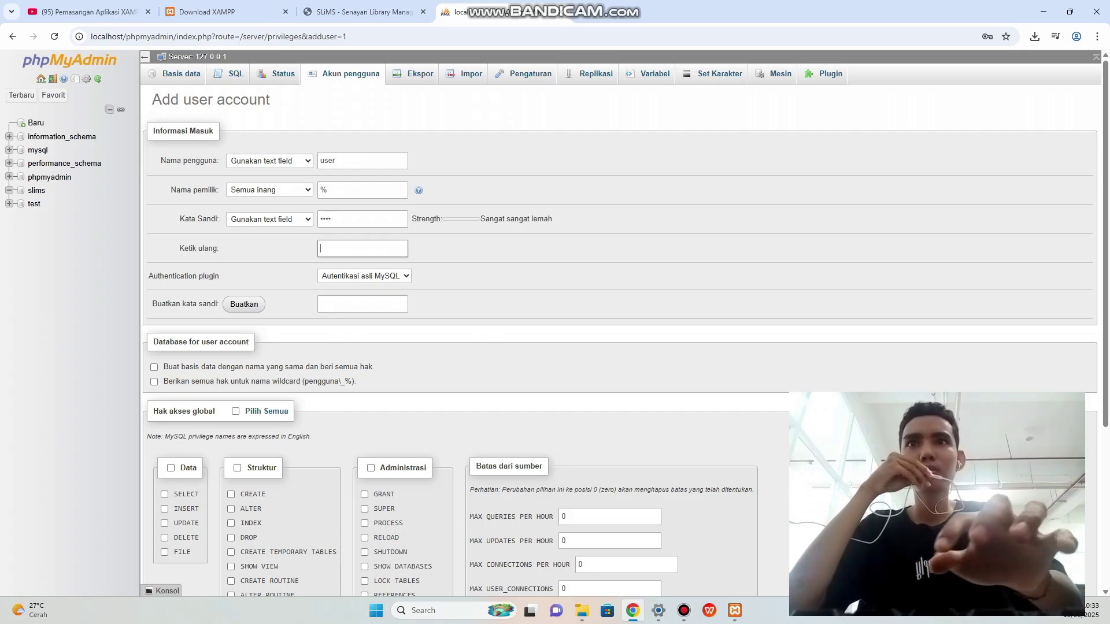
type("user")
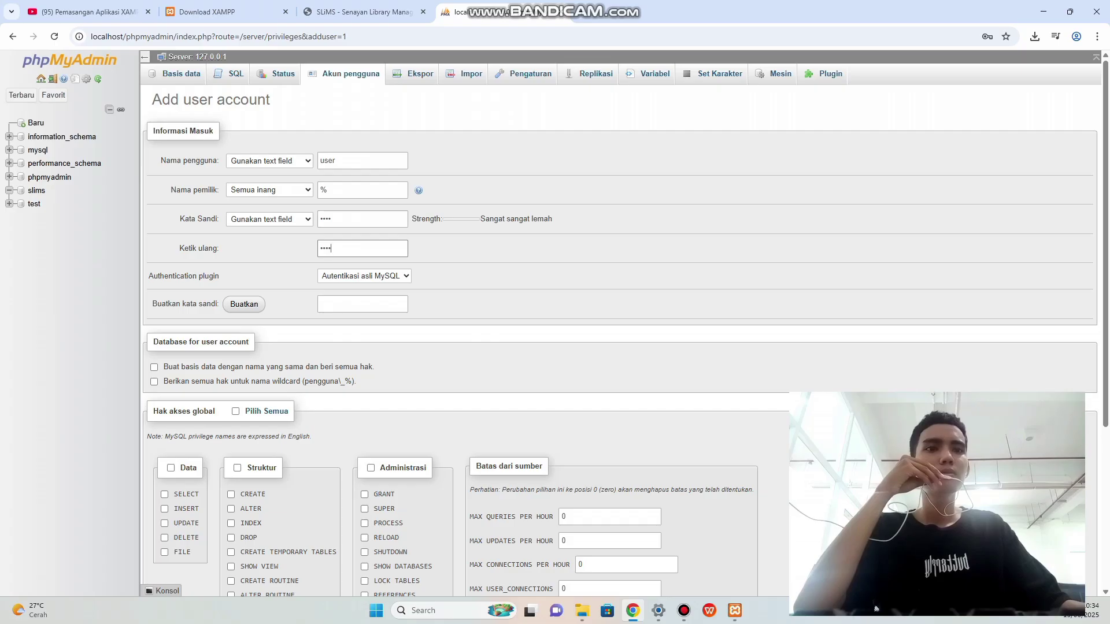
Restrict the new account's host to localhost.
left_click(684, 611)
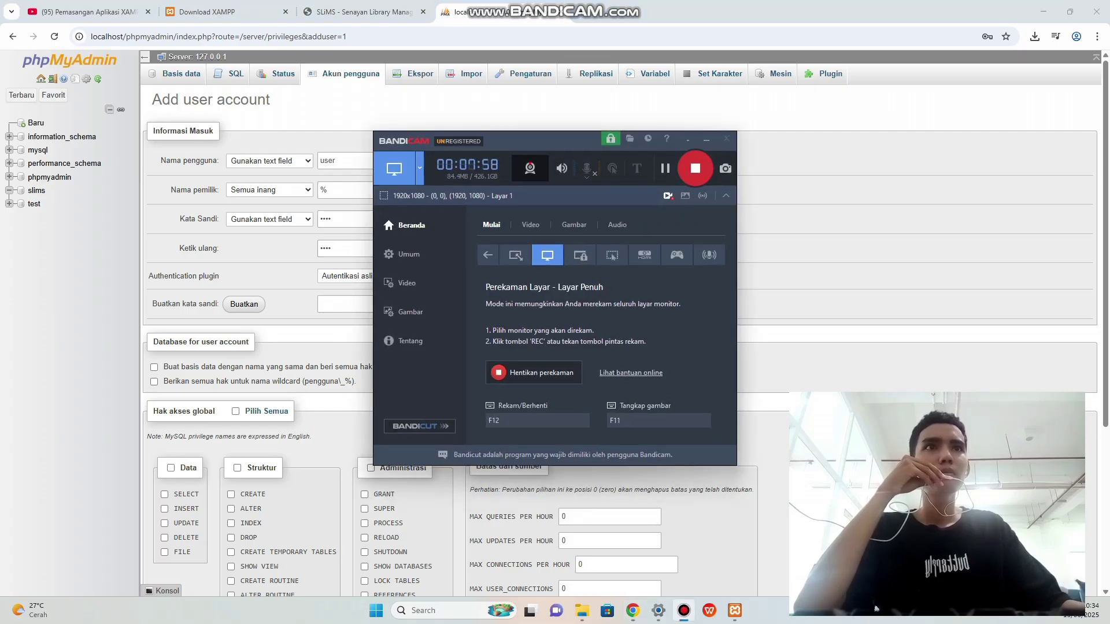
left_click(707, 139)
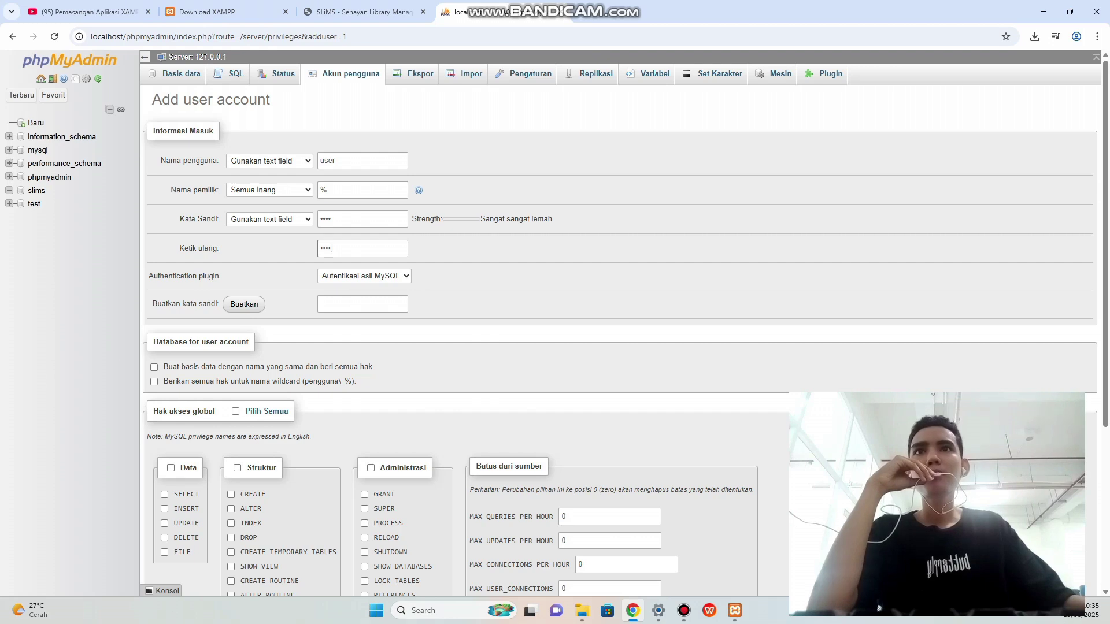
left_click(270, 190)
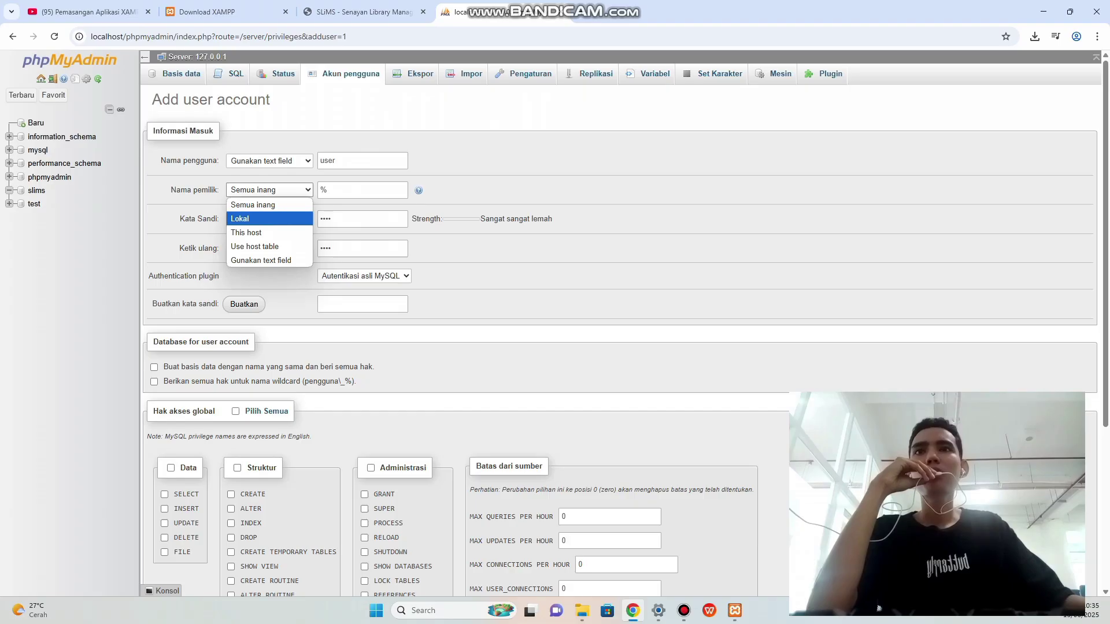
left_click(270, 219)
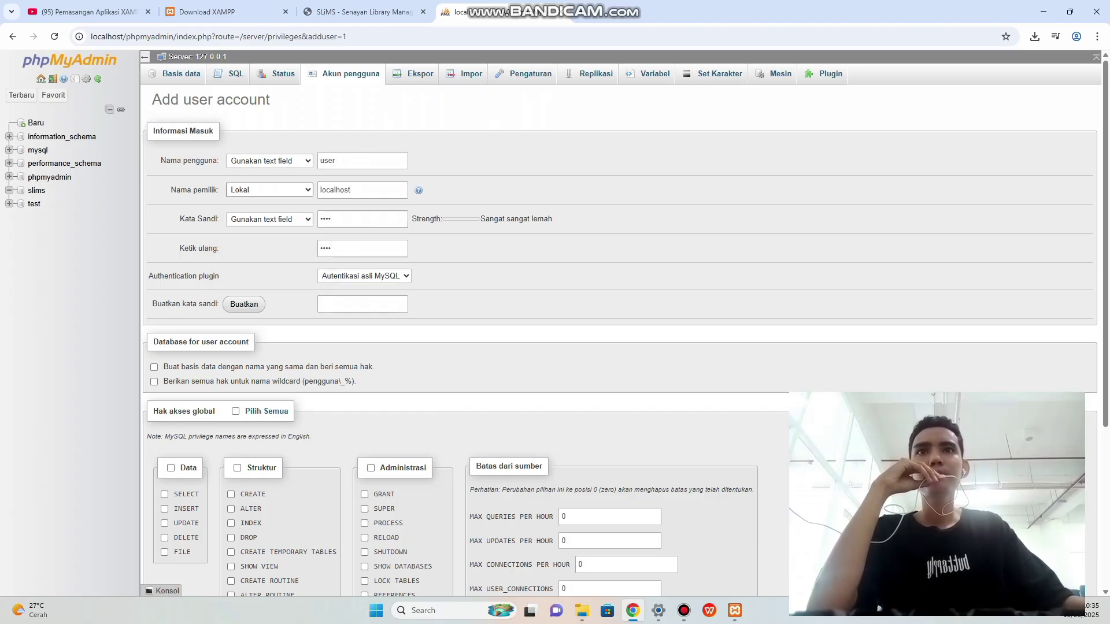
Grant all global privileges, create the account, then open a new browser tab.
scroll(878, 609, "down", 1)
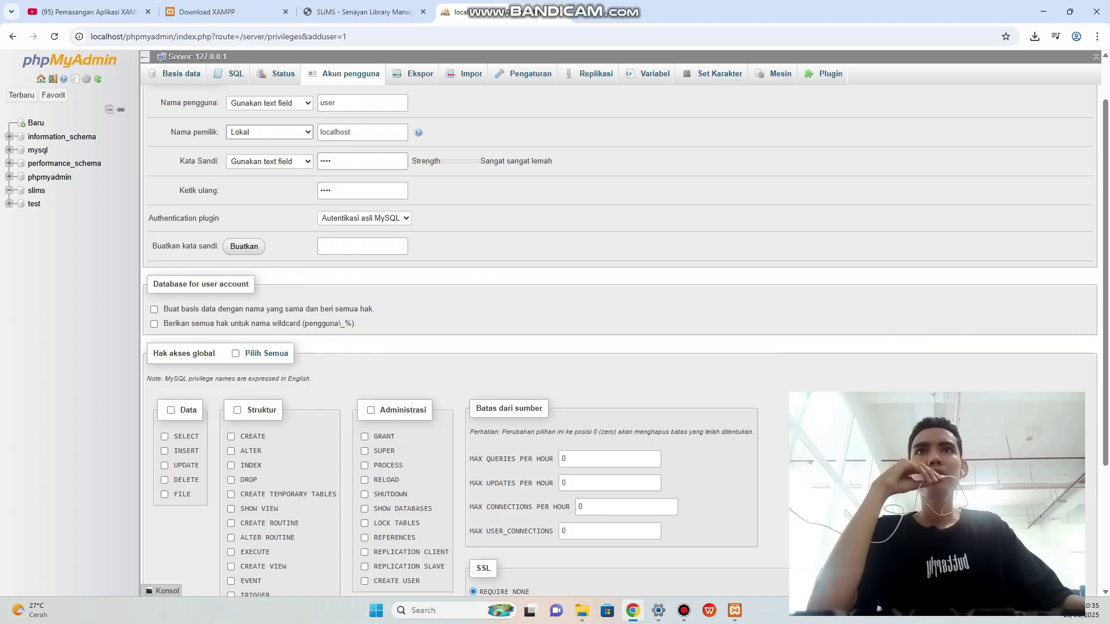
scroll(878, 609, "up", 1)
scroll(878, 609, "down", 1)
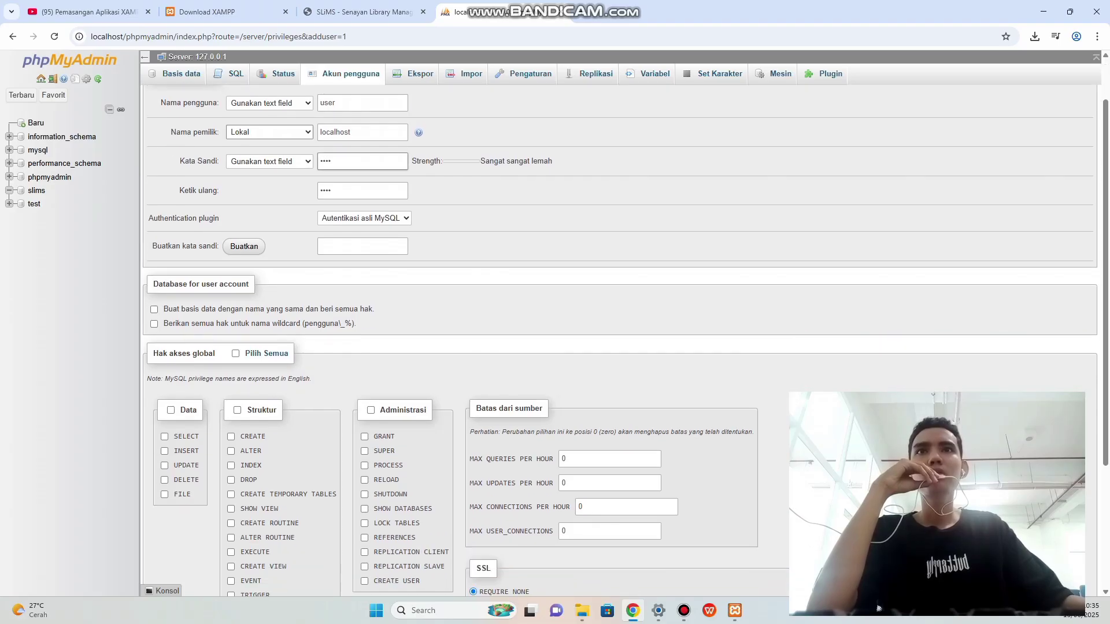
scroll(879, 609, "down", 1)
scroll(878, 609, "down", 1)
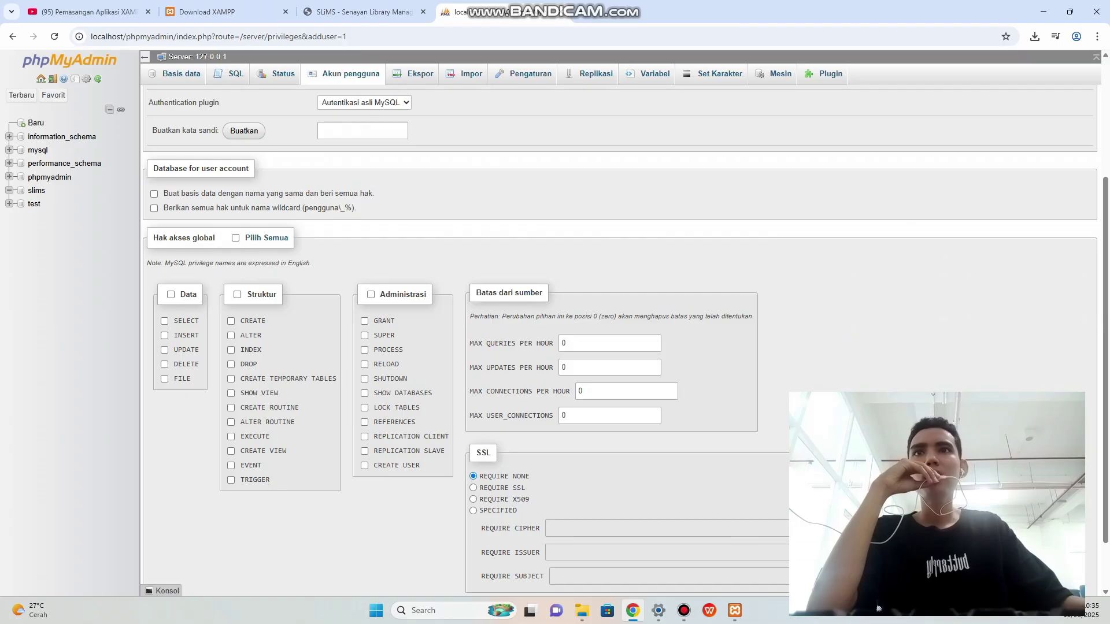
scroll(878, 608, "down", 1)
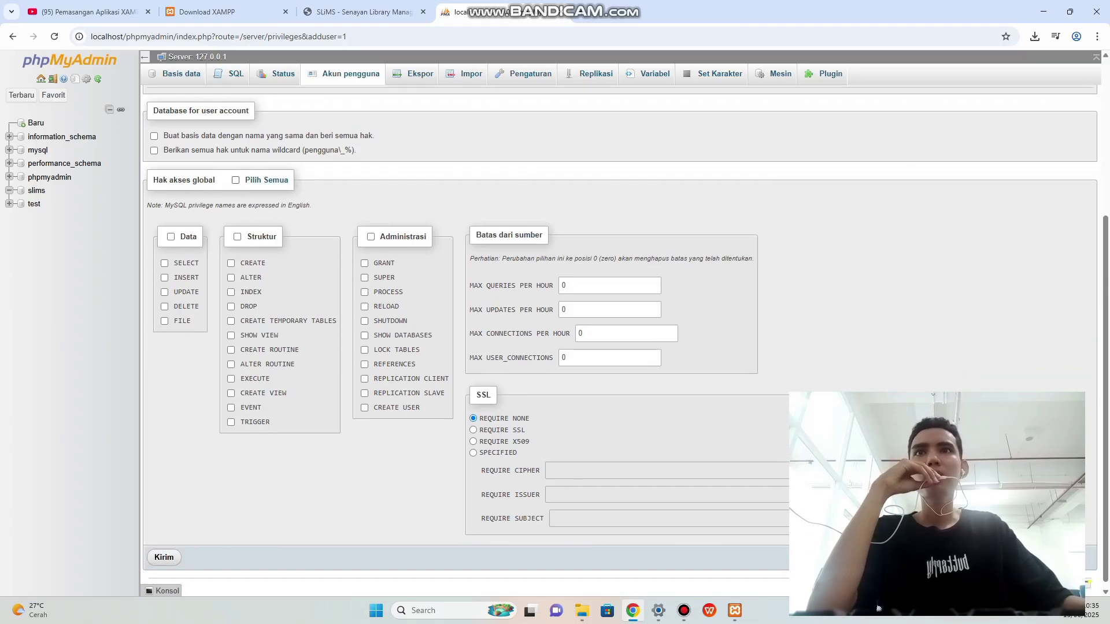
left_click(235, 180)
scroll(879, 609, "up", 2)
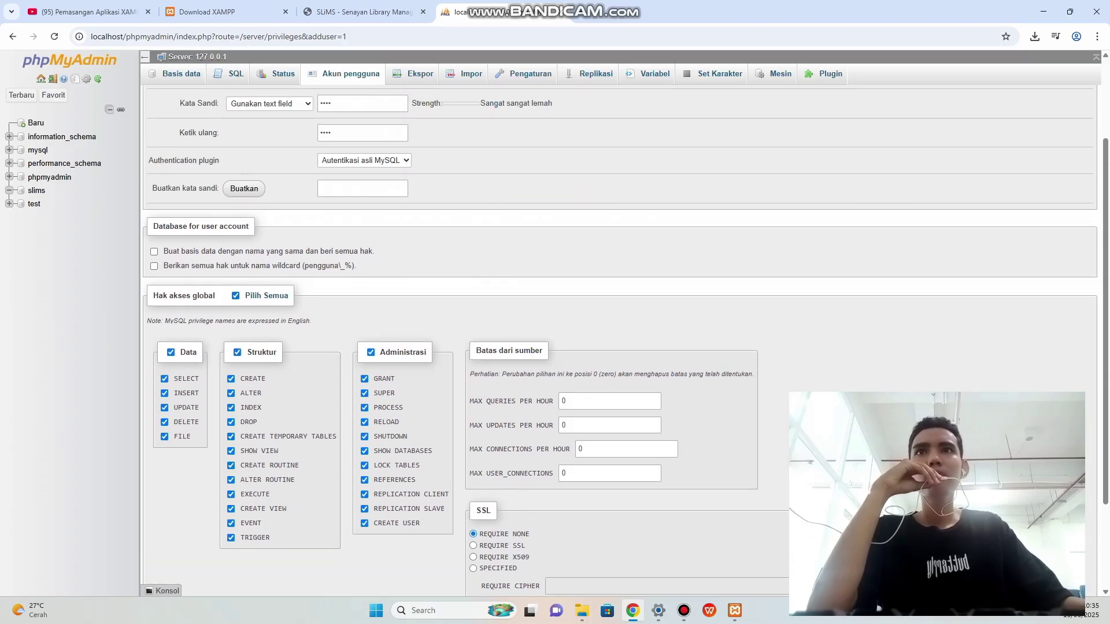
scroll(878, 609, "down", 2)
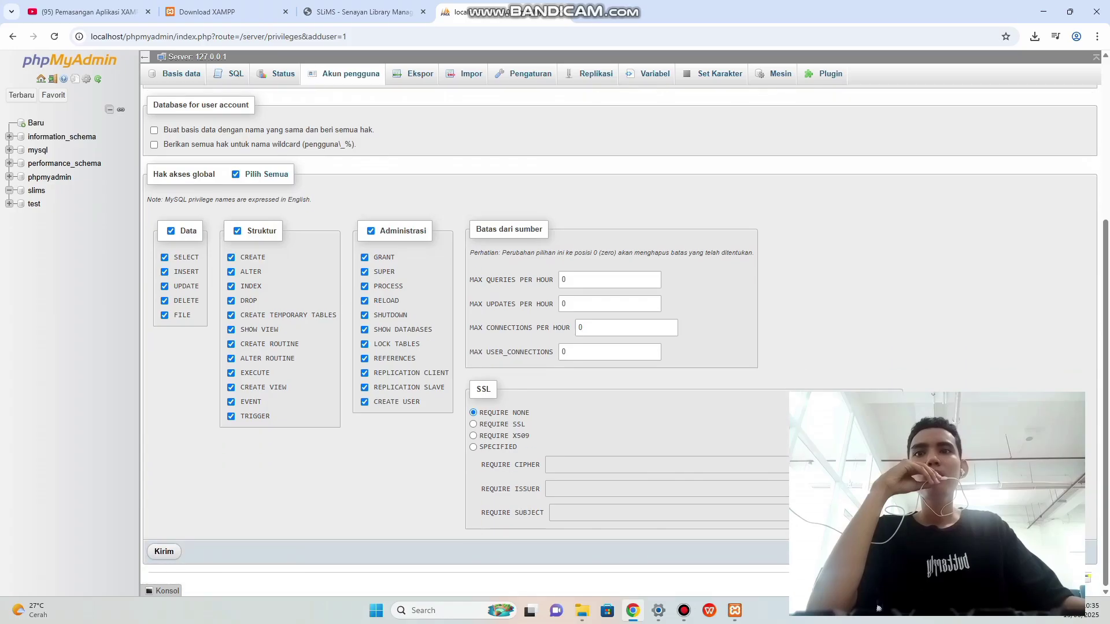
left_click(165, 553)
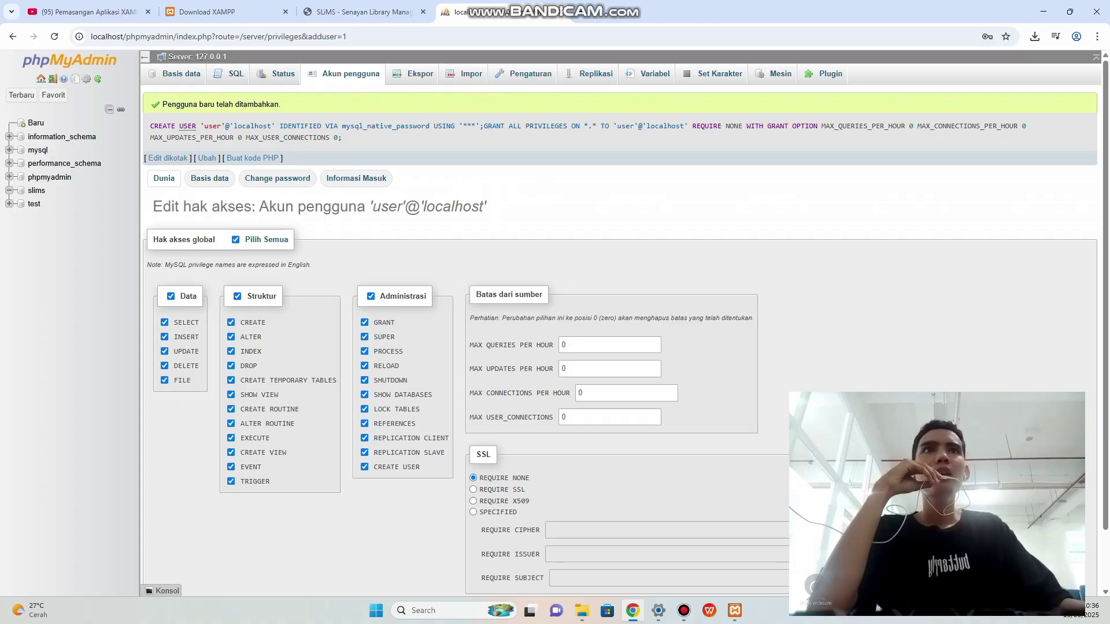
key("ctrl+t")
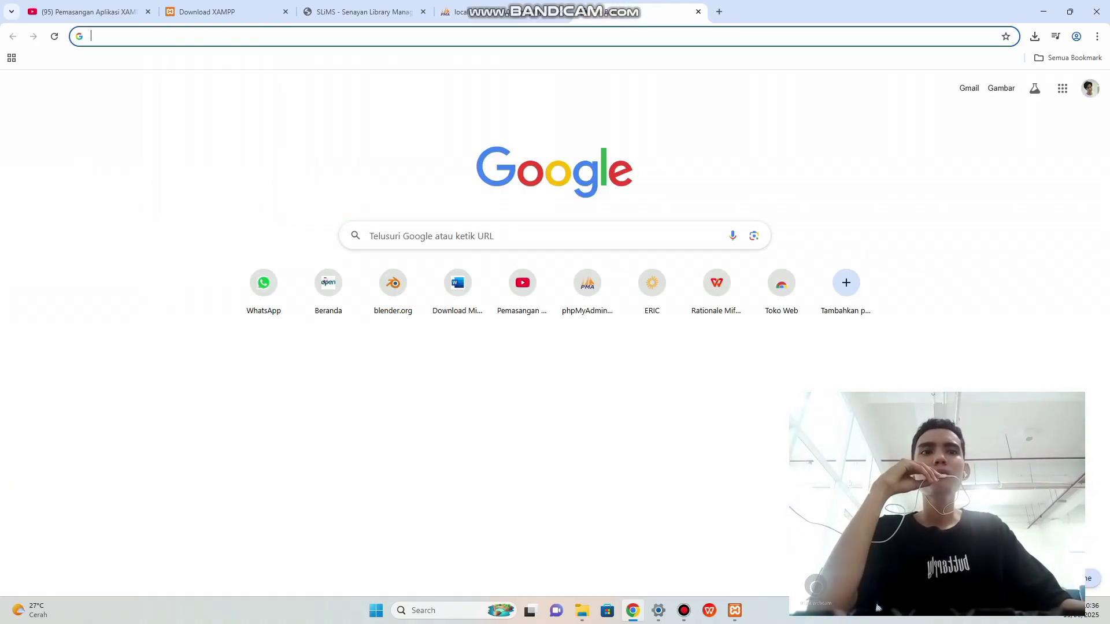
Load localhost/slims, dismiss the translate offer, and start the installer's requirements check.
key("Down")
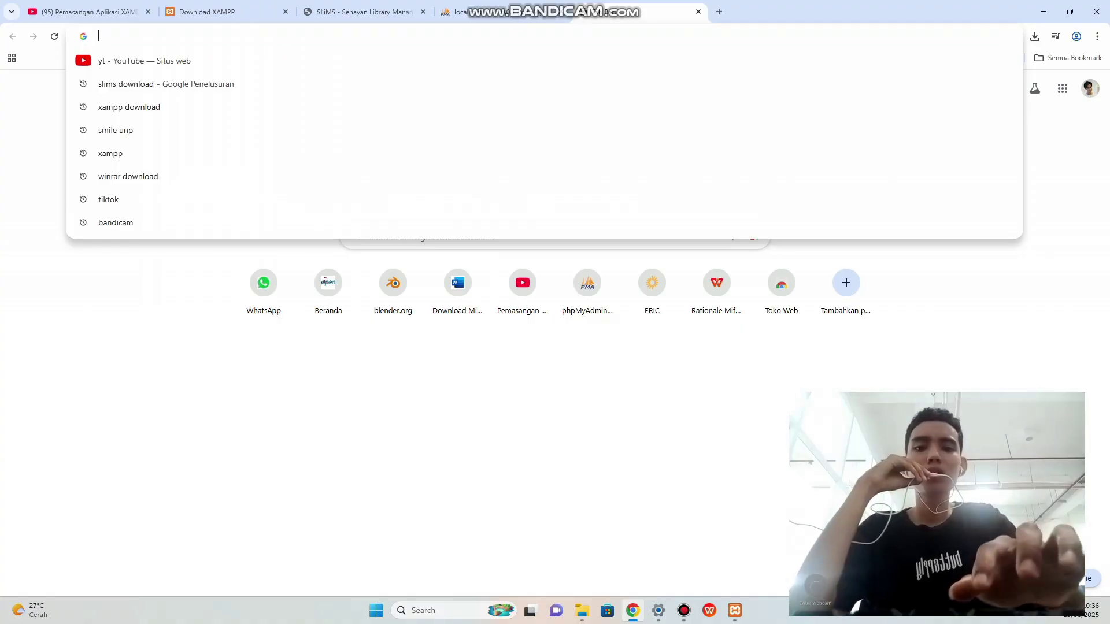
type("loc")
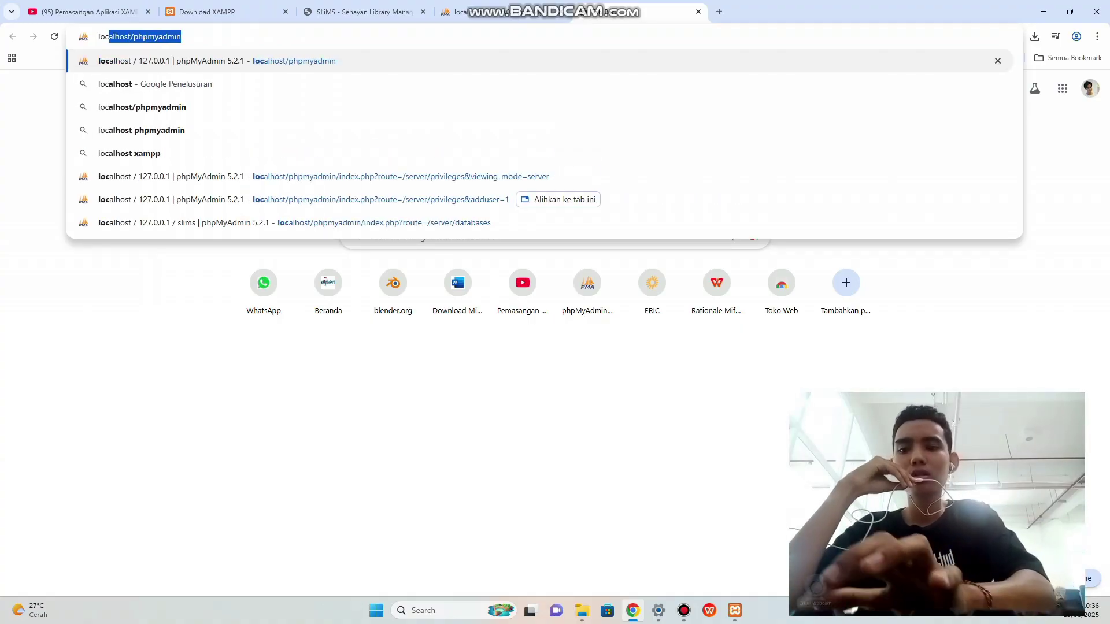
type("alho")
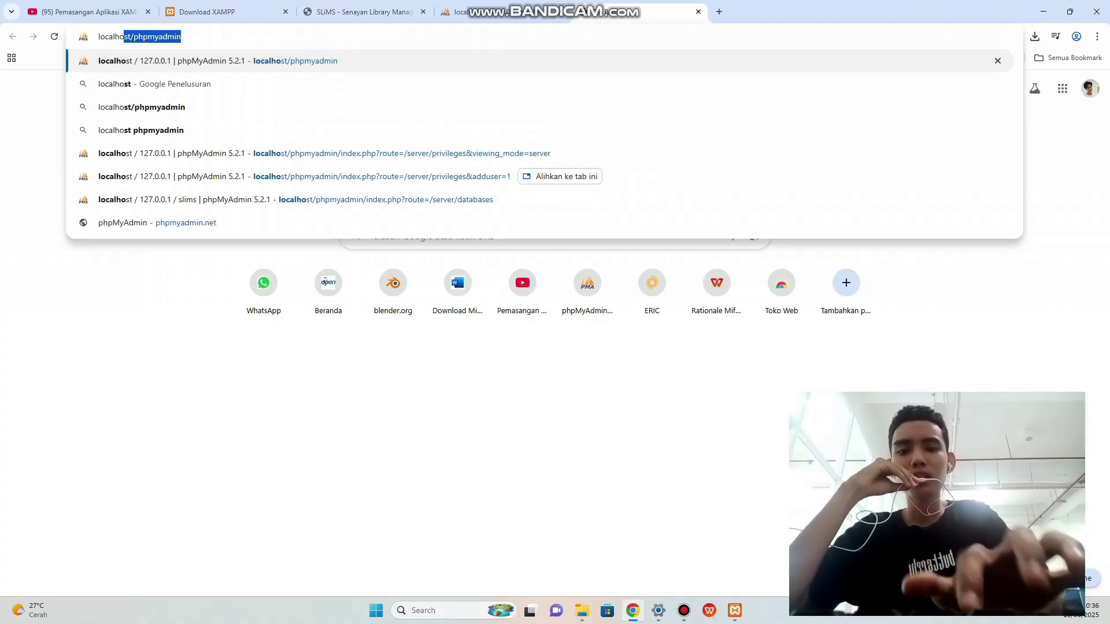
type("st")
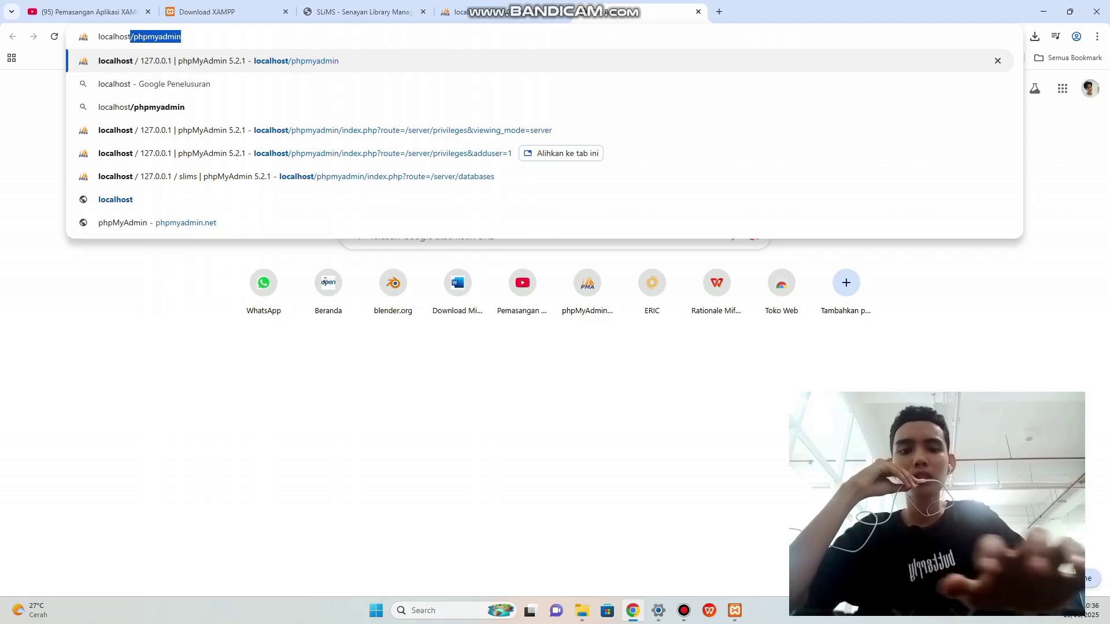
type("/")
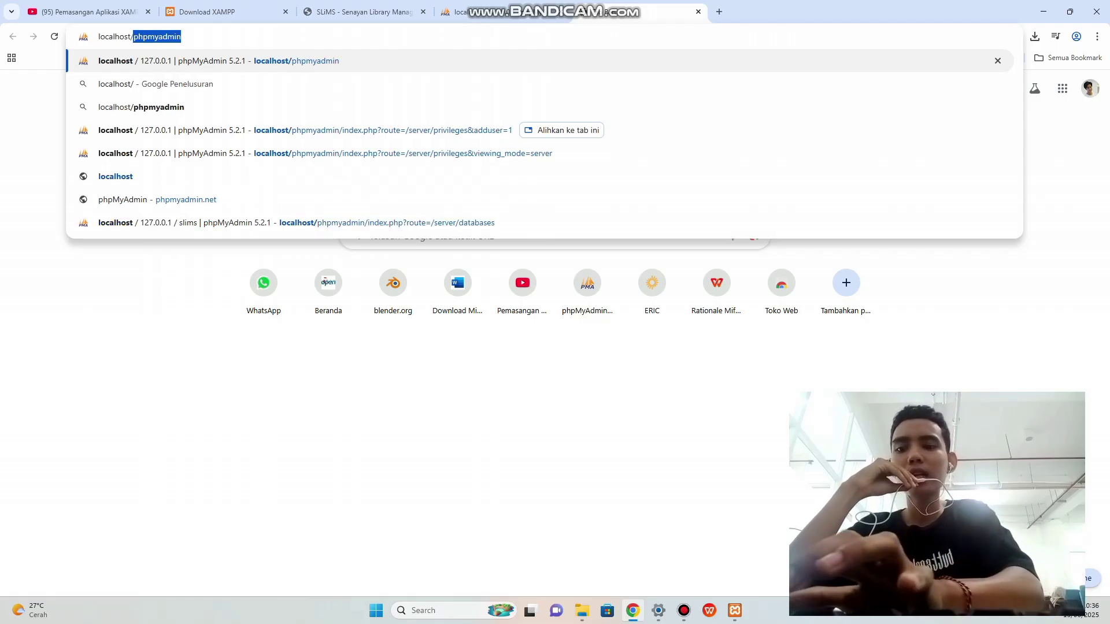
type("slims")
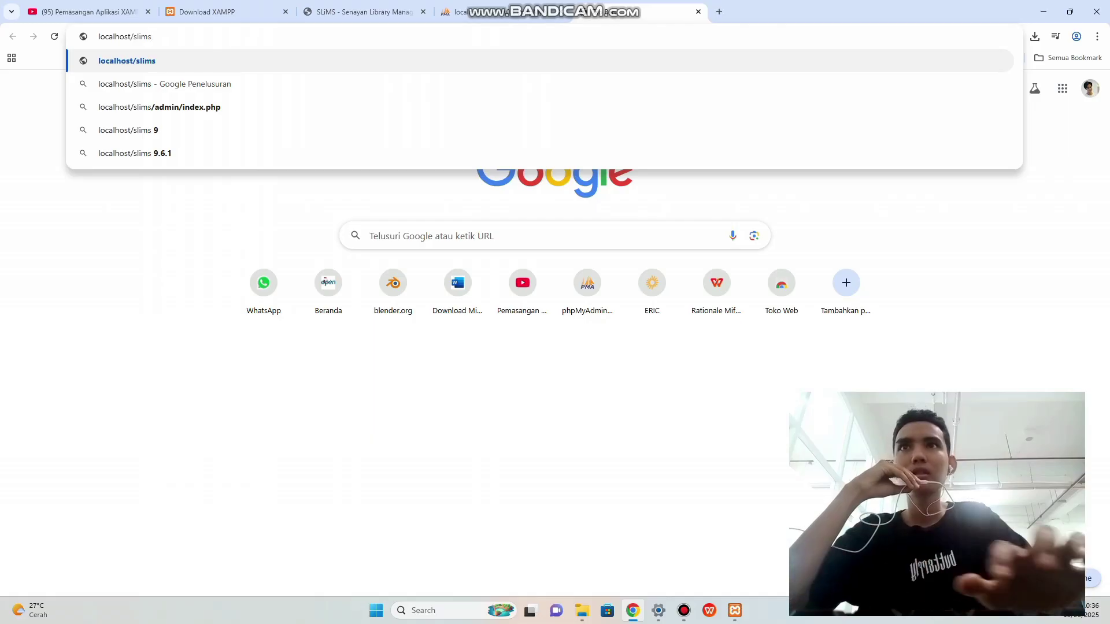
key("Return")
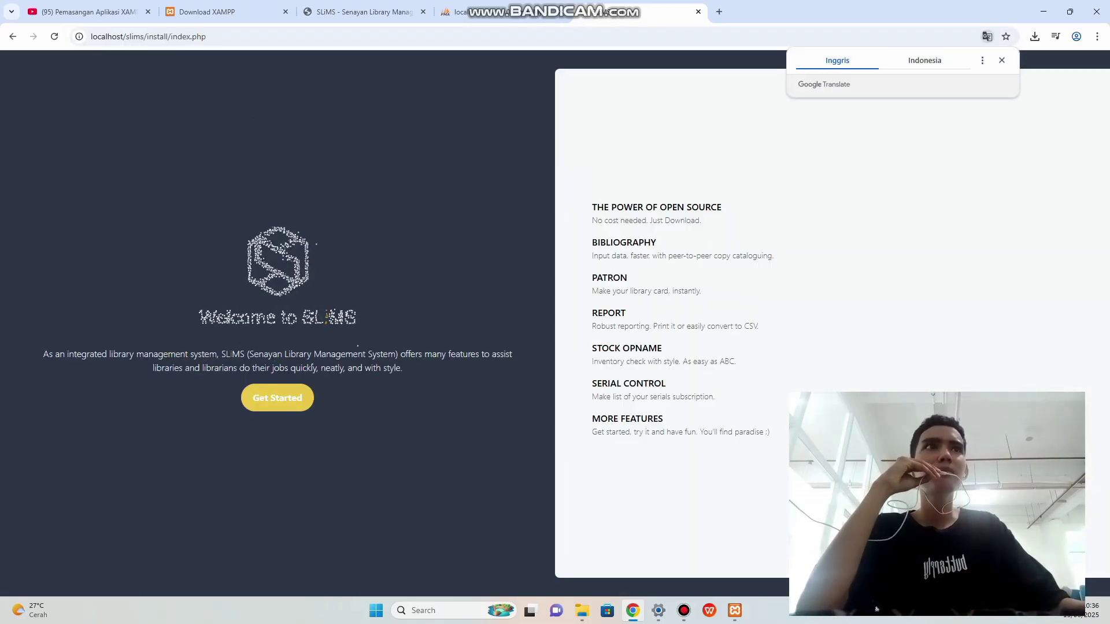
left_click(1002, 60)
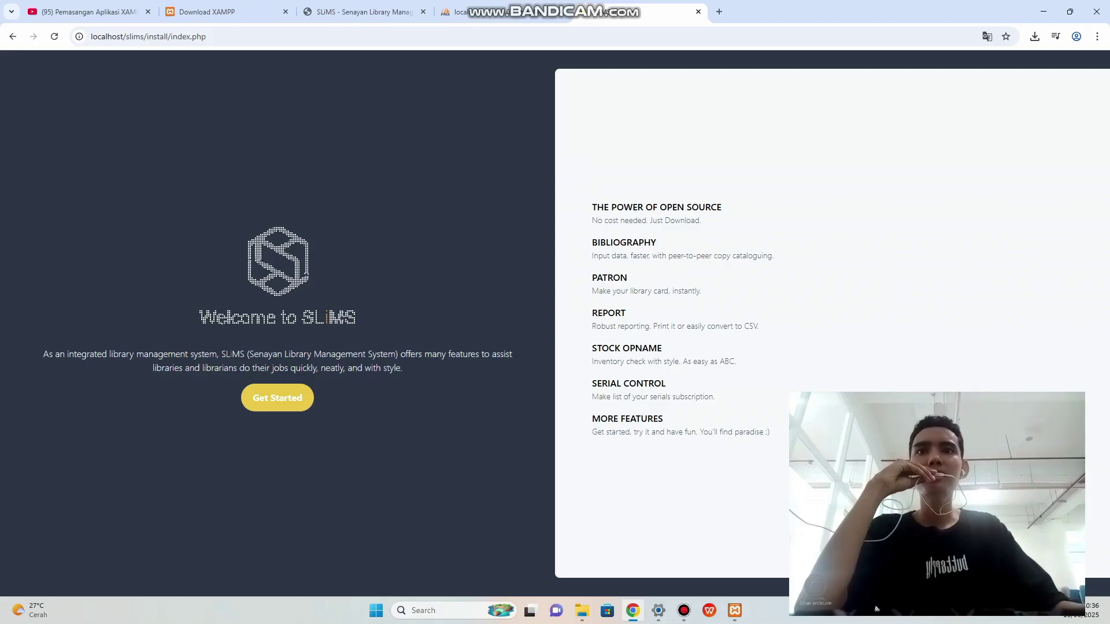
left_click(278, 398)
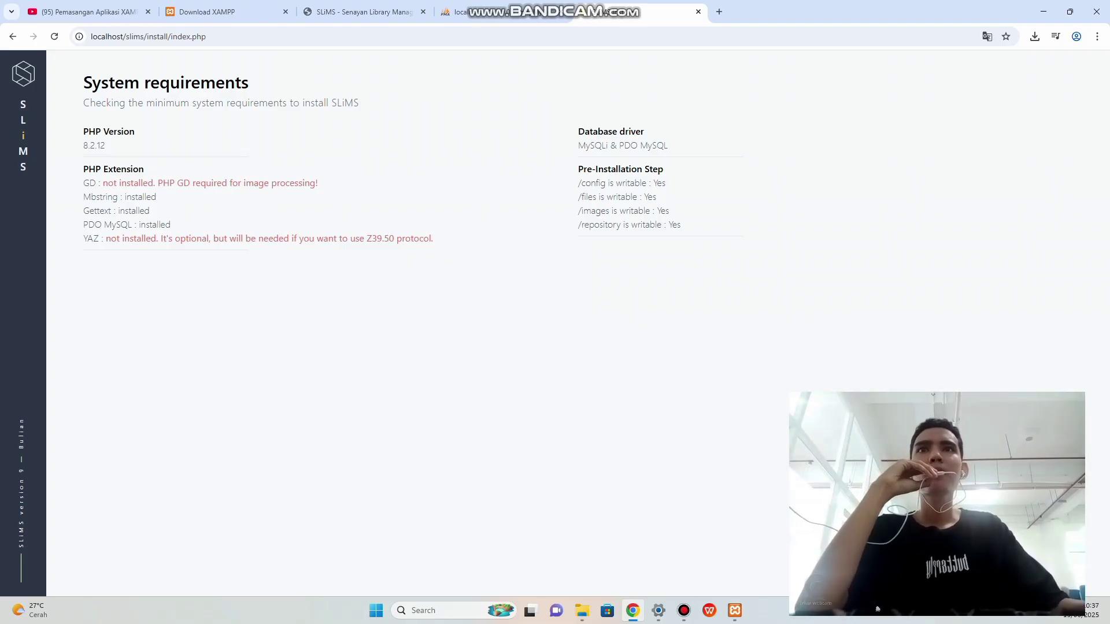
Minimize the browser and htdocs folder and restore the XAMPP Control Panel.
left_click(1043, 11)
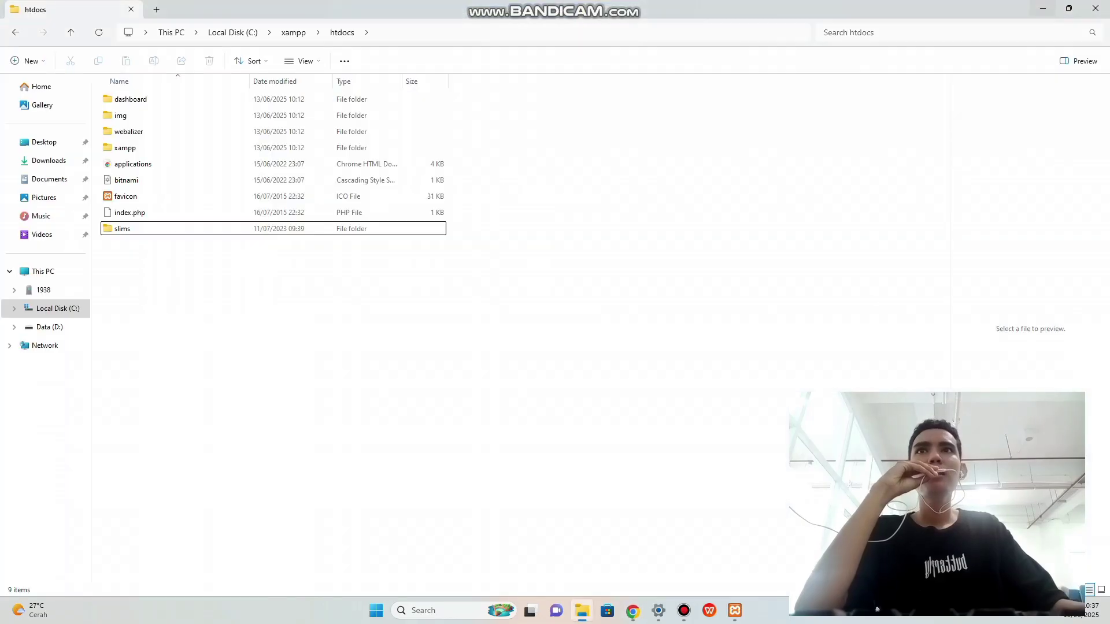
left_click(1044, 10)
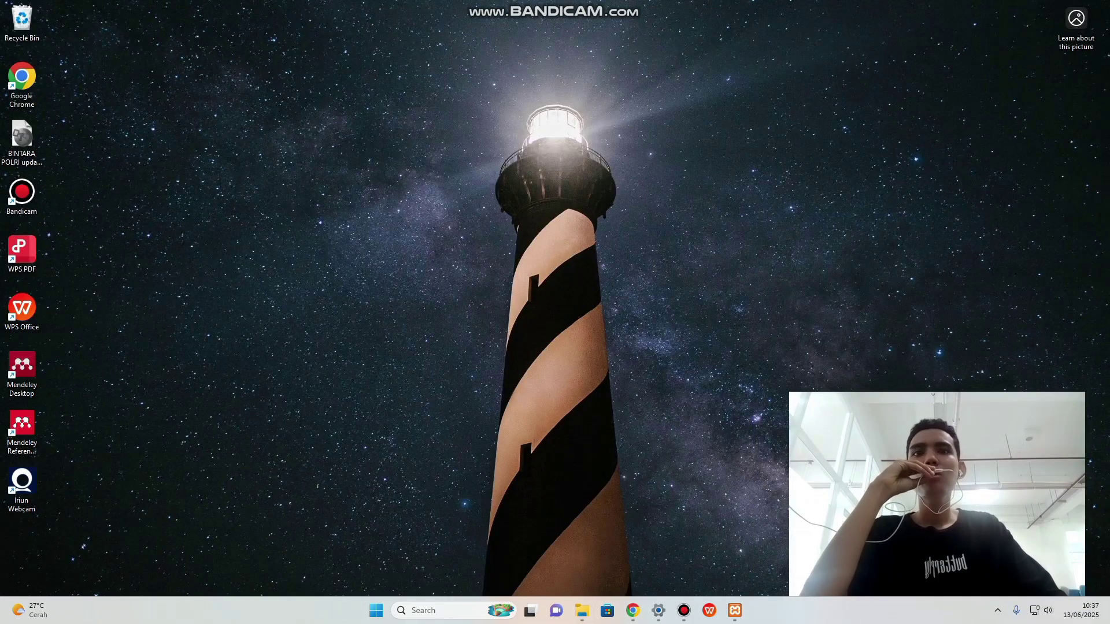
left_click(735, 611)
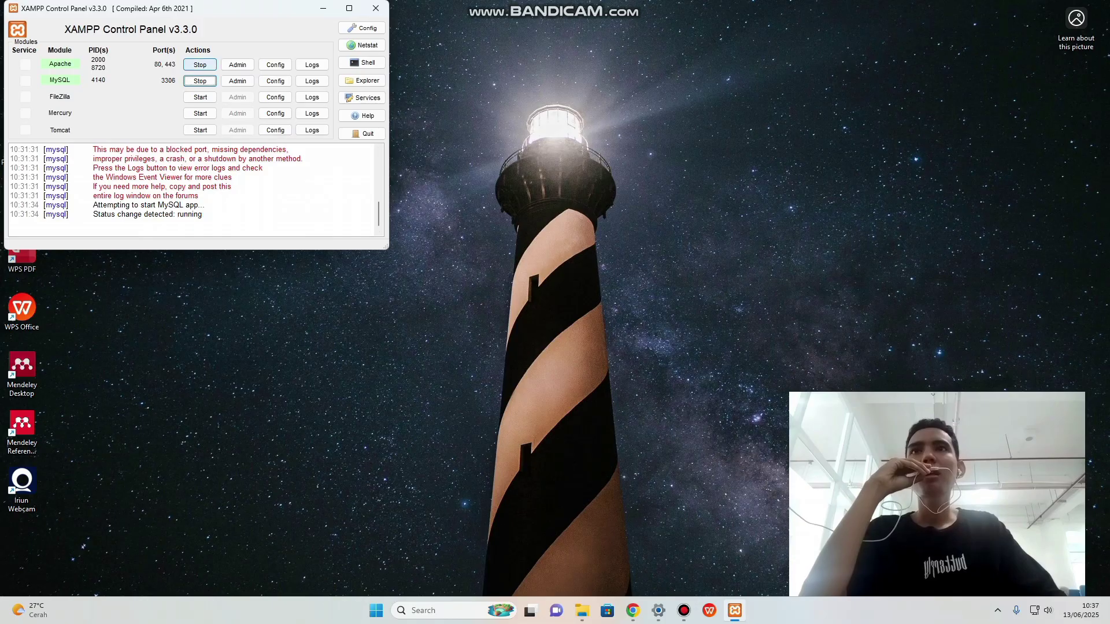
Stop Apache and MySQL, then open Apache's Config file list.
left_click(200, 64)
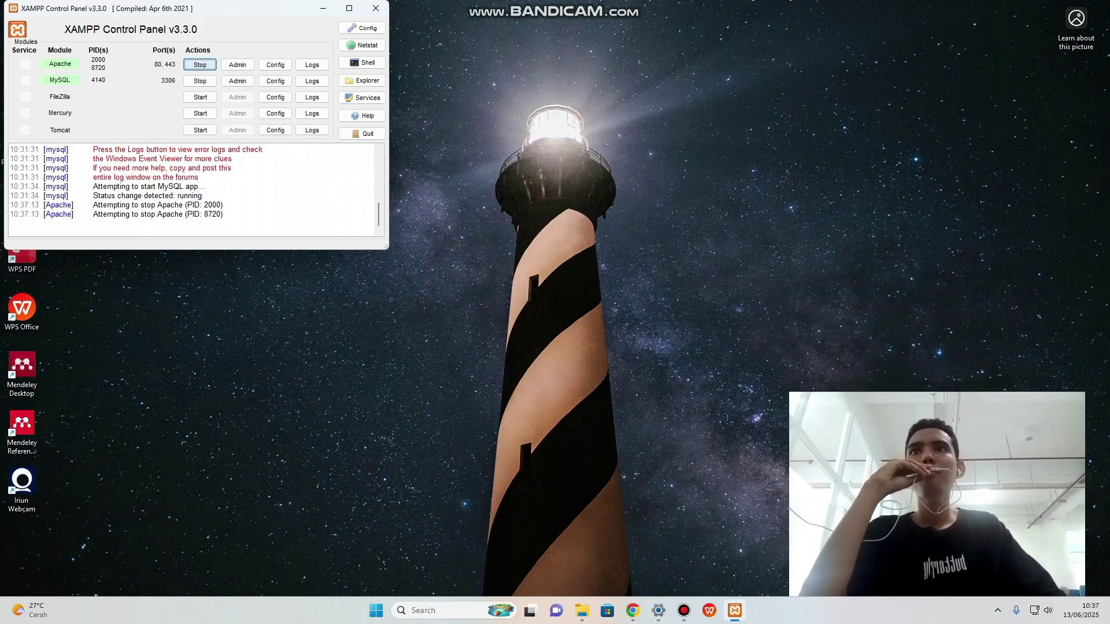
left_click(200, 80)
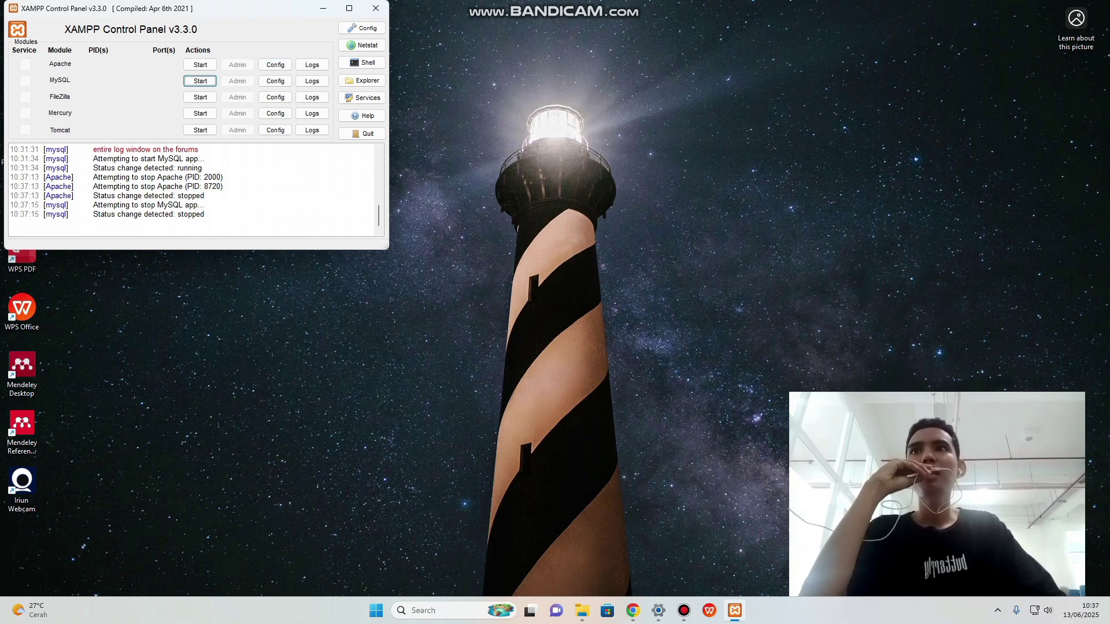
left_click(275, 65)
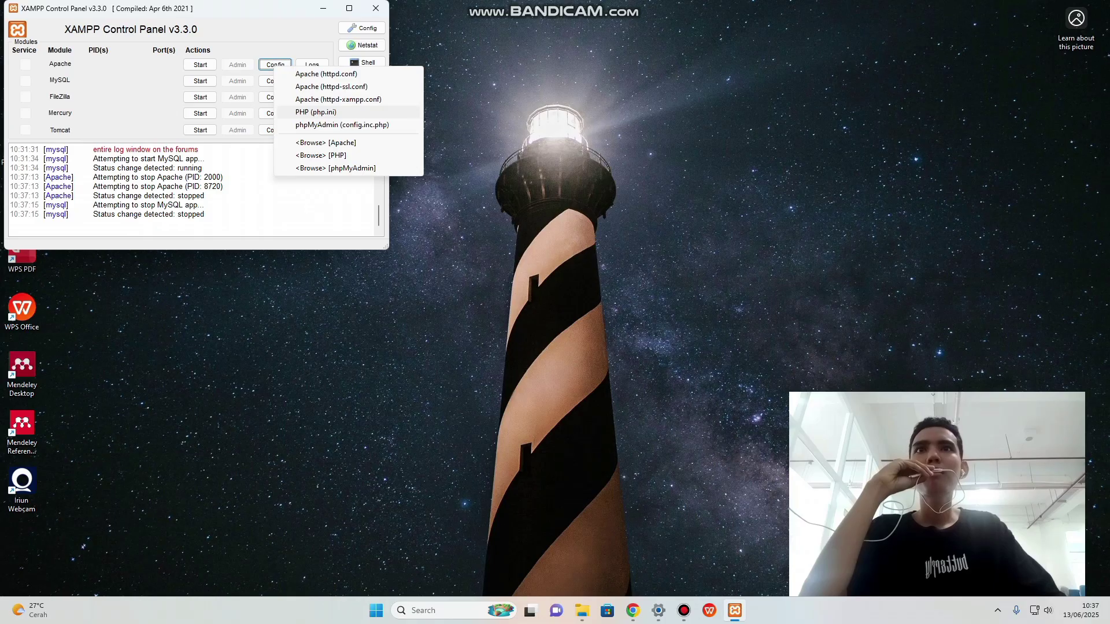
Open php.ini in Notepad and search for the gd extension line.
left_click(315, 111)
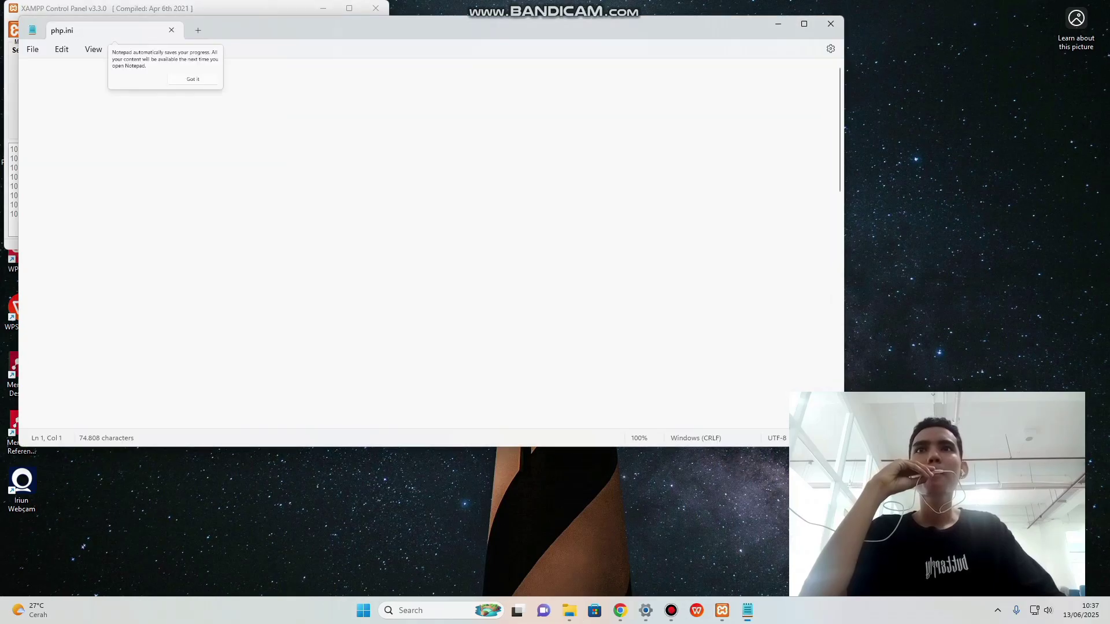
left_click(241, 102)
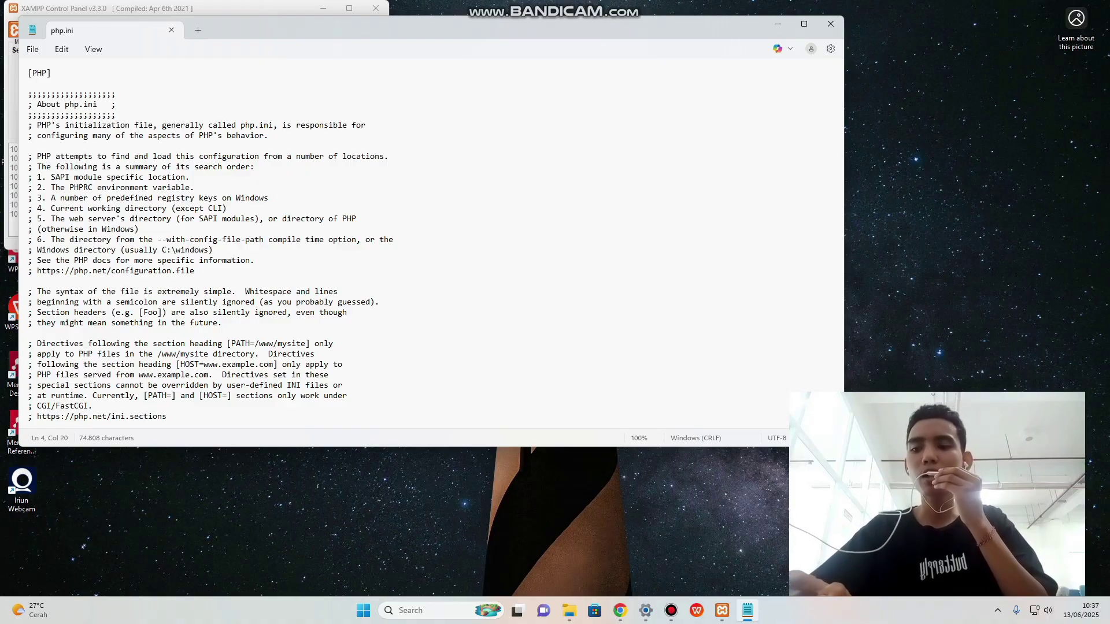
key("ctrl+f")
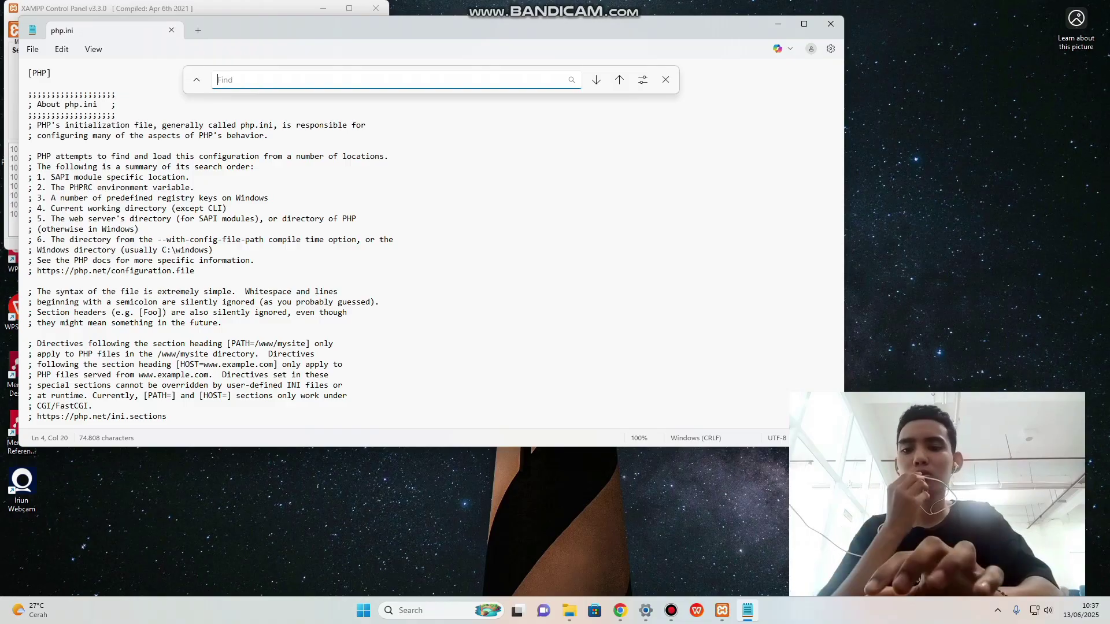
type("gd")
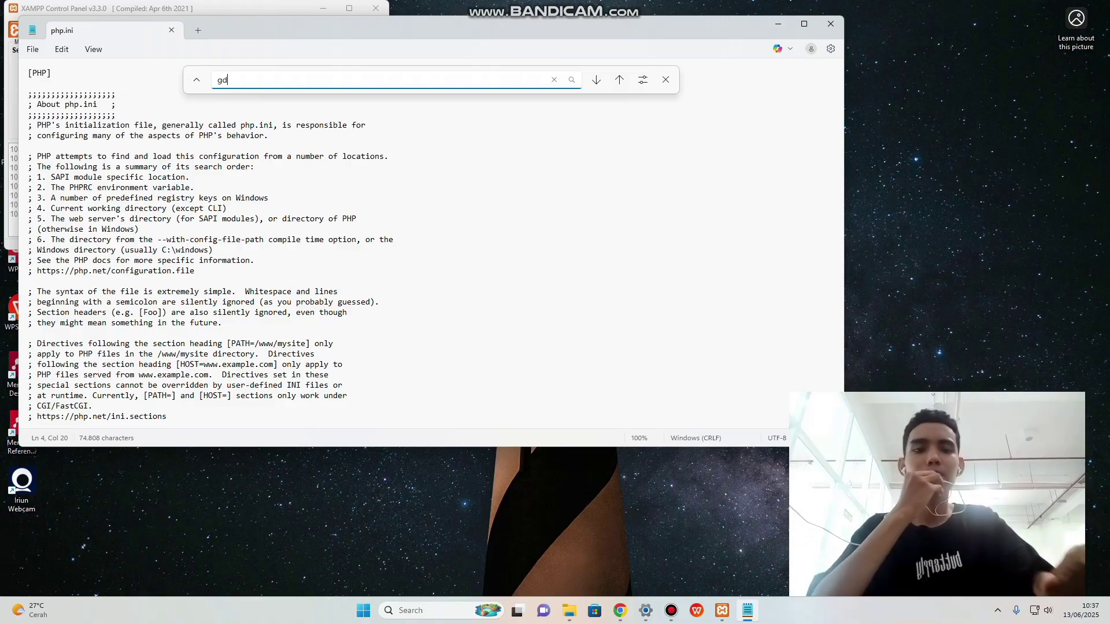
key("Return")
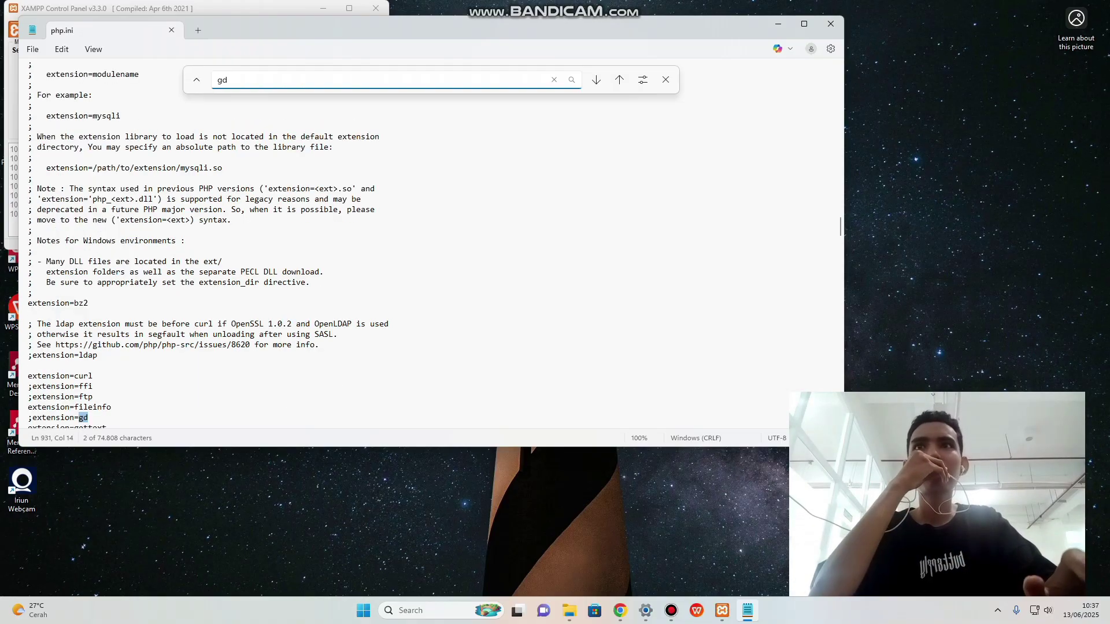
scroll(405, 243, "down", 3)
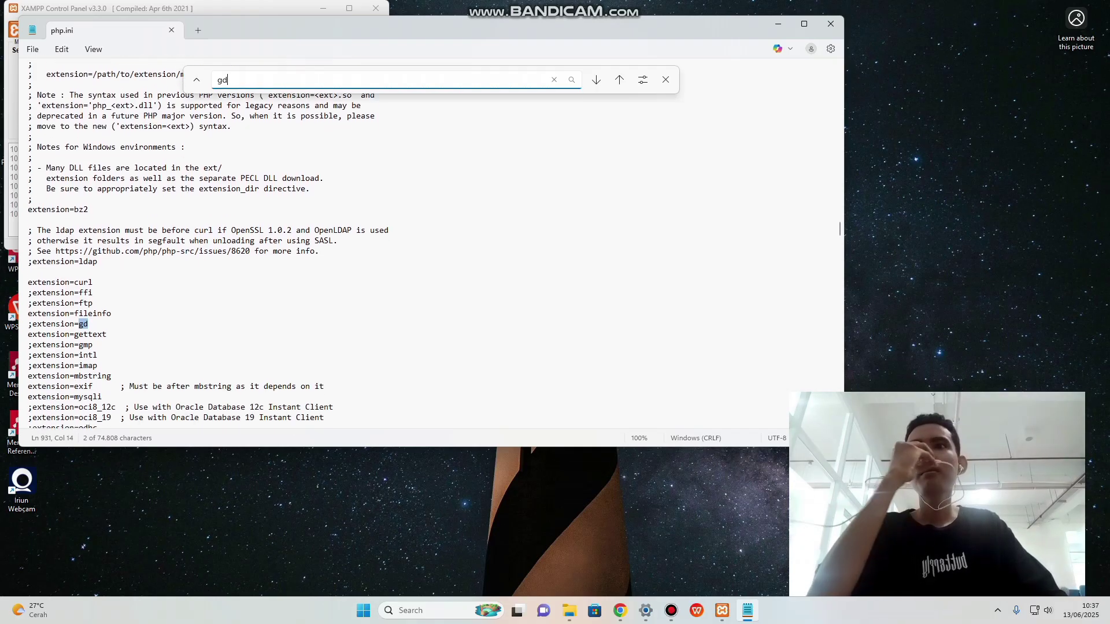
Remove the semicolon so the line reads extension=gd, save php.ini, and close Notepad.
left_click(33, 324)
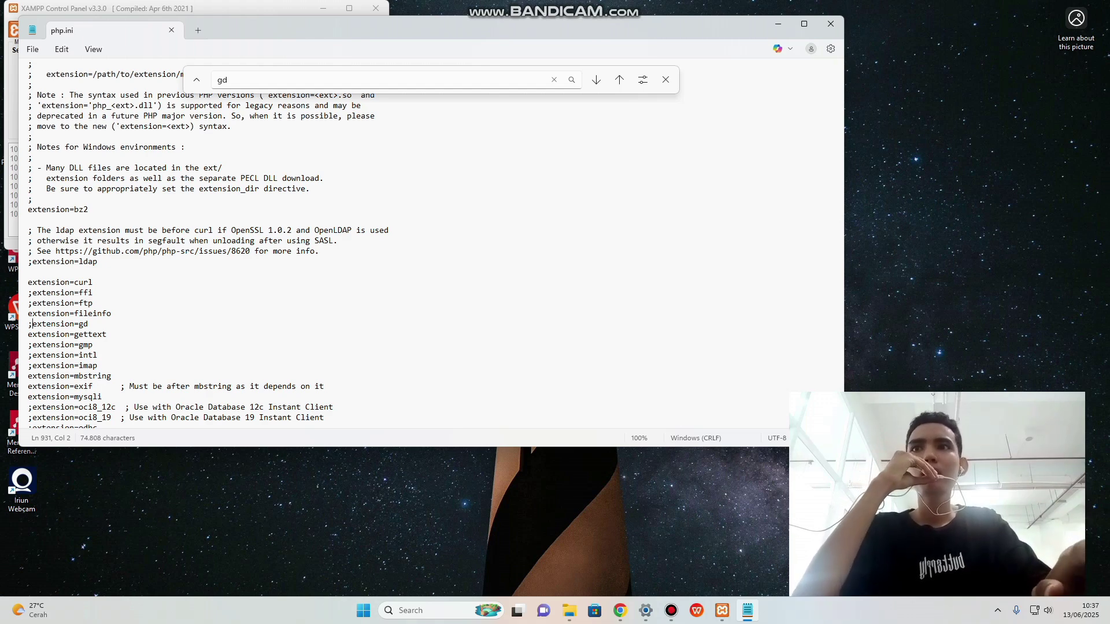
key("BackSpace")
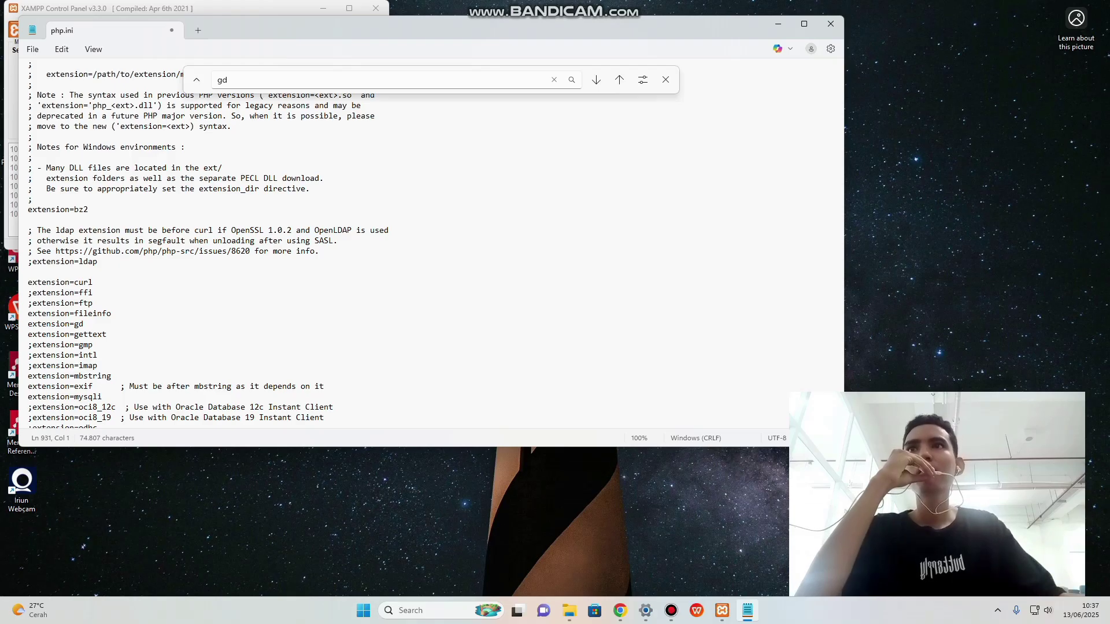
left_click(32, 49)
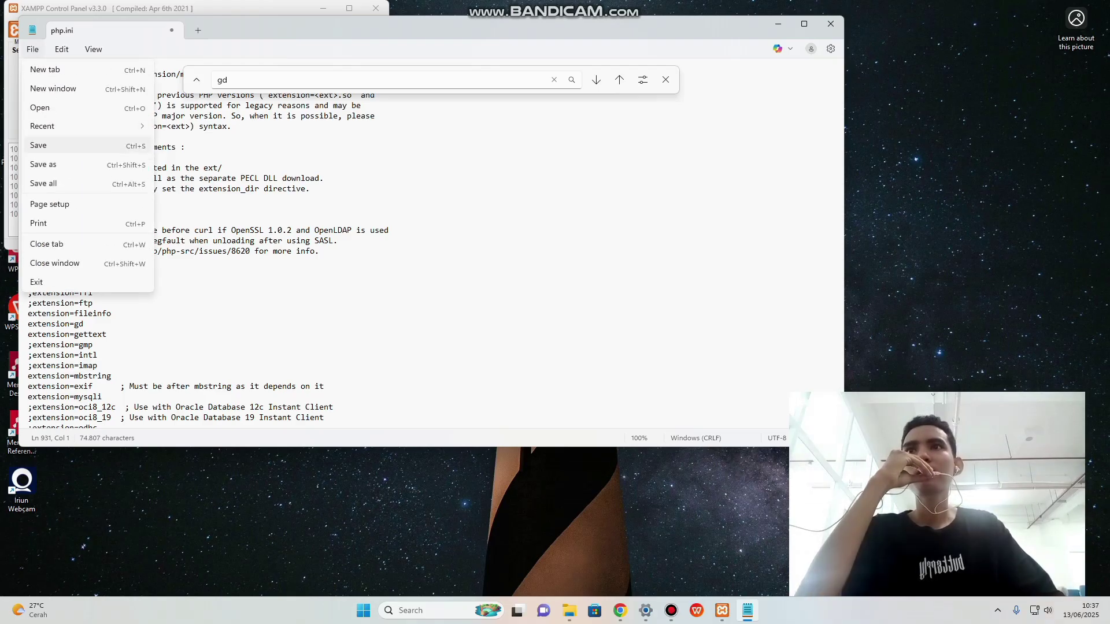
left_click(38, 145)
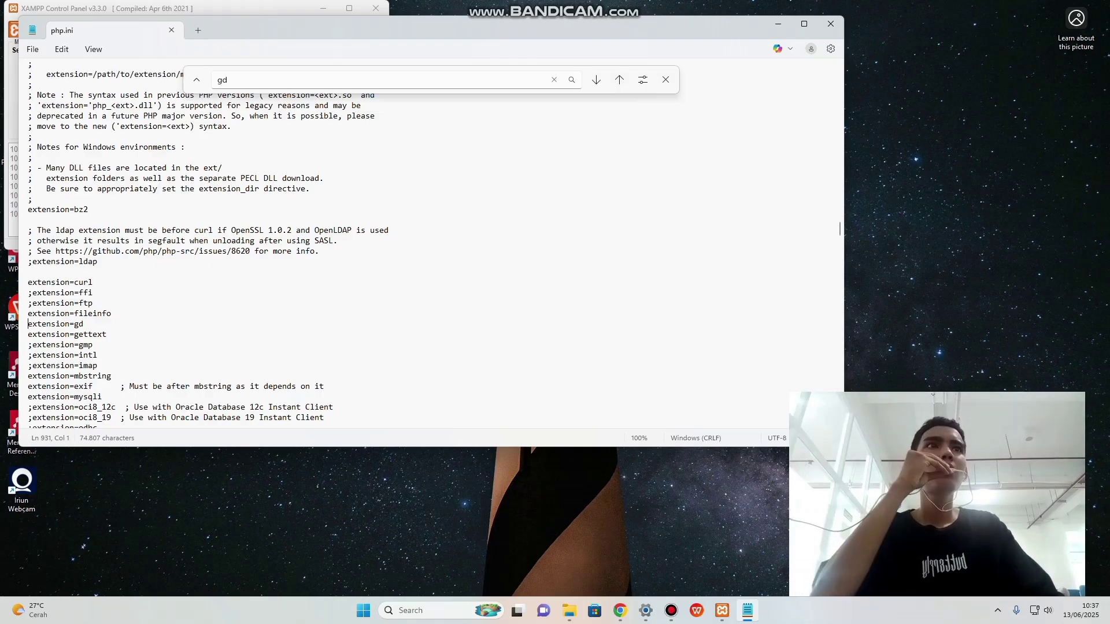
left_click(831, 24)
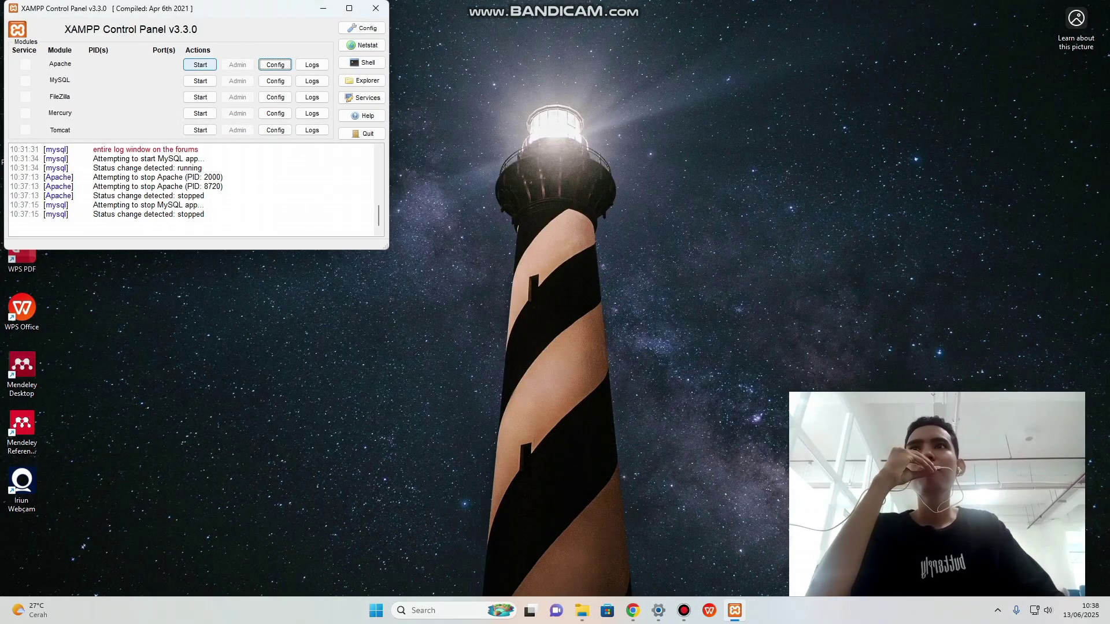
Start Apache and MySQL again, then minimize the XAMPP Control Panel.
left_click(200, 64)
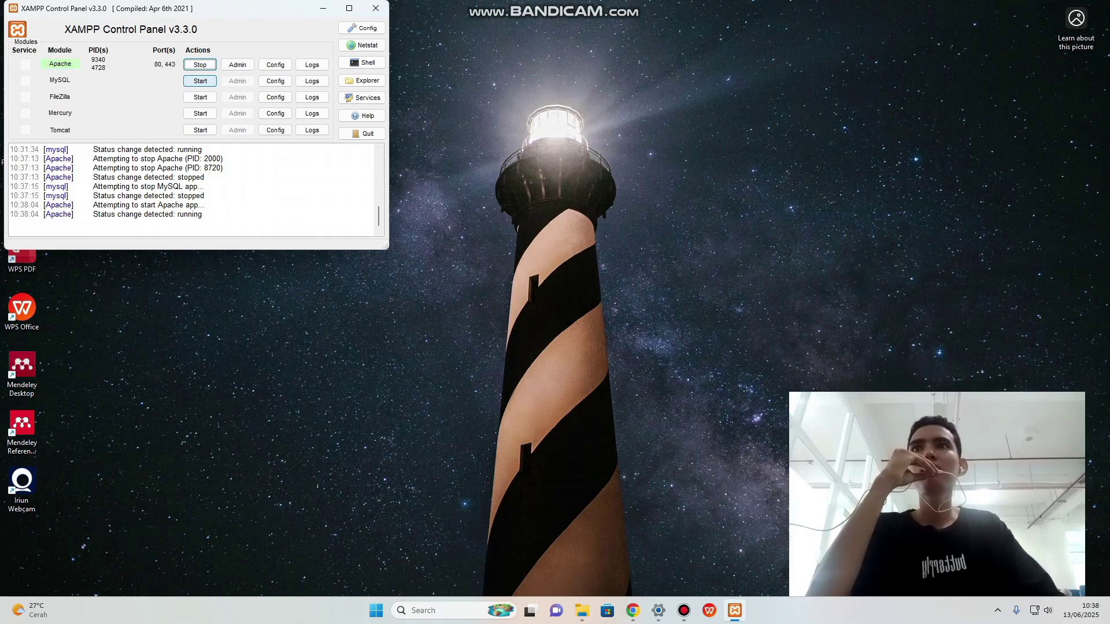
left_click(200, 80)
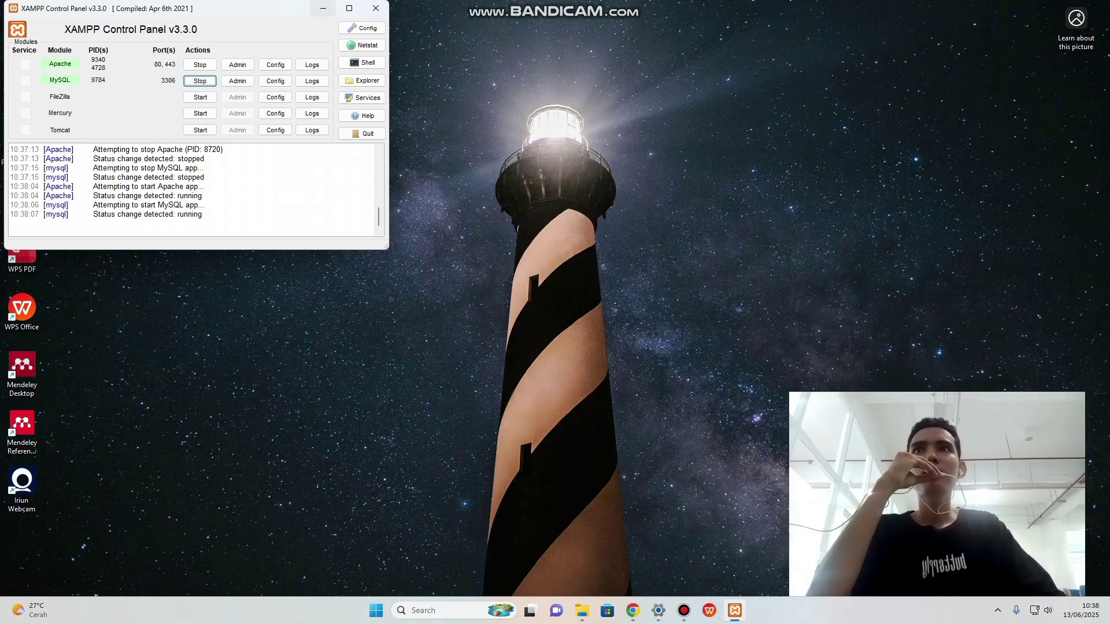
left_click(324, 8)
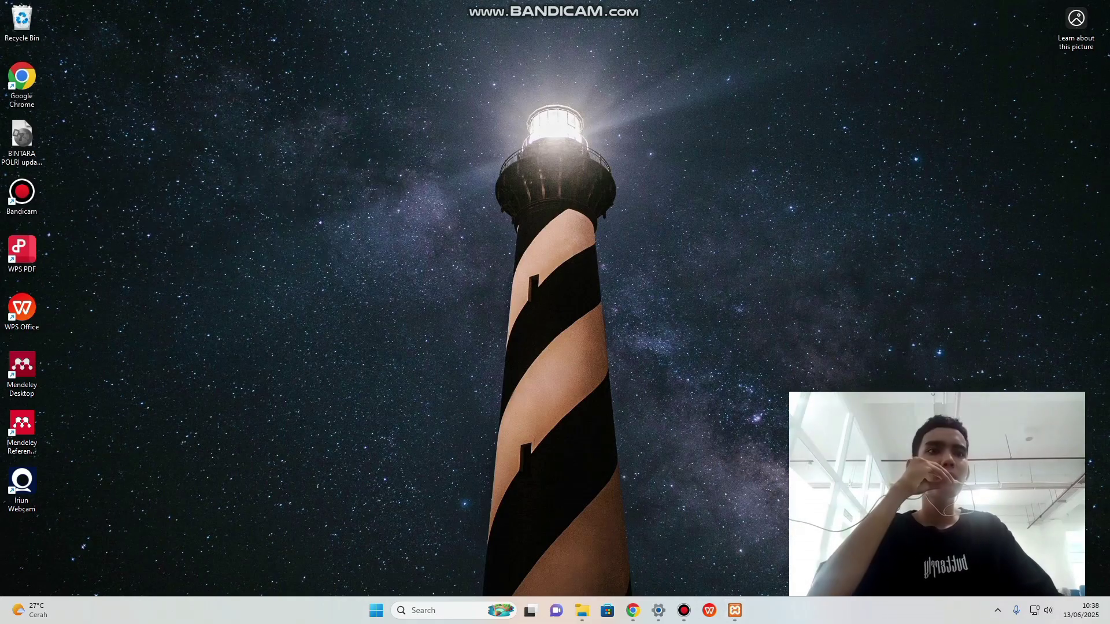
Reload the SLiMS installer, pass the requirements check, and choose a new installation.
left_click(633, 610)
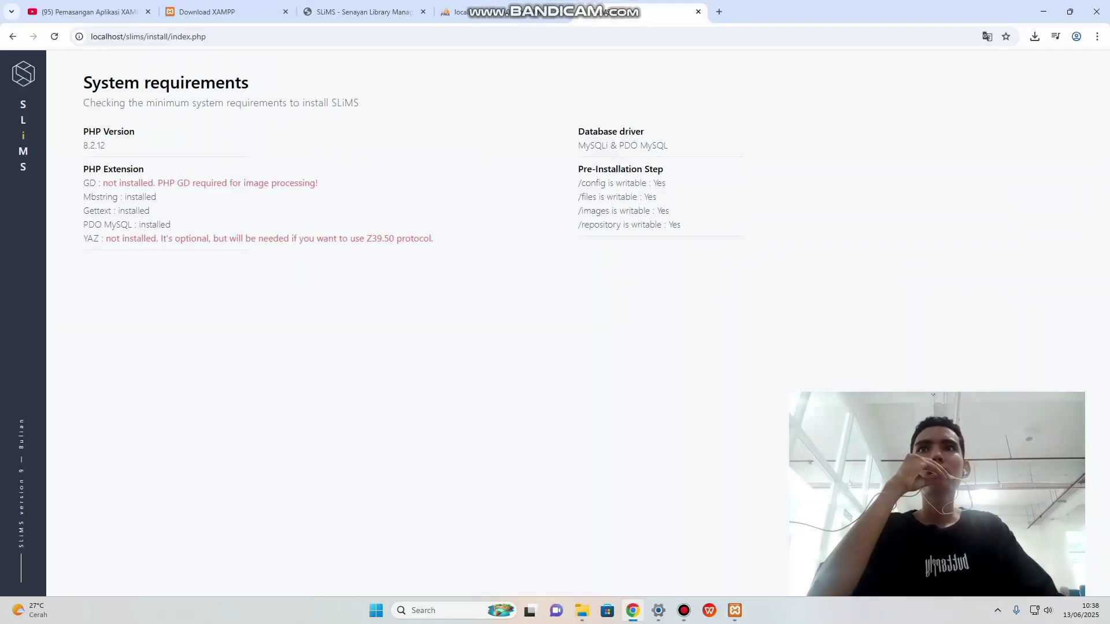
left_click(55, 36)
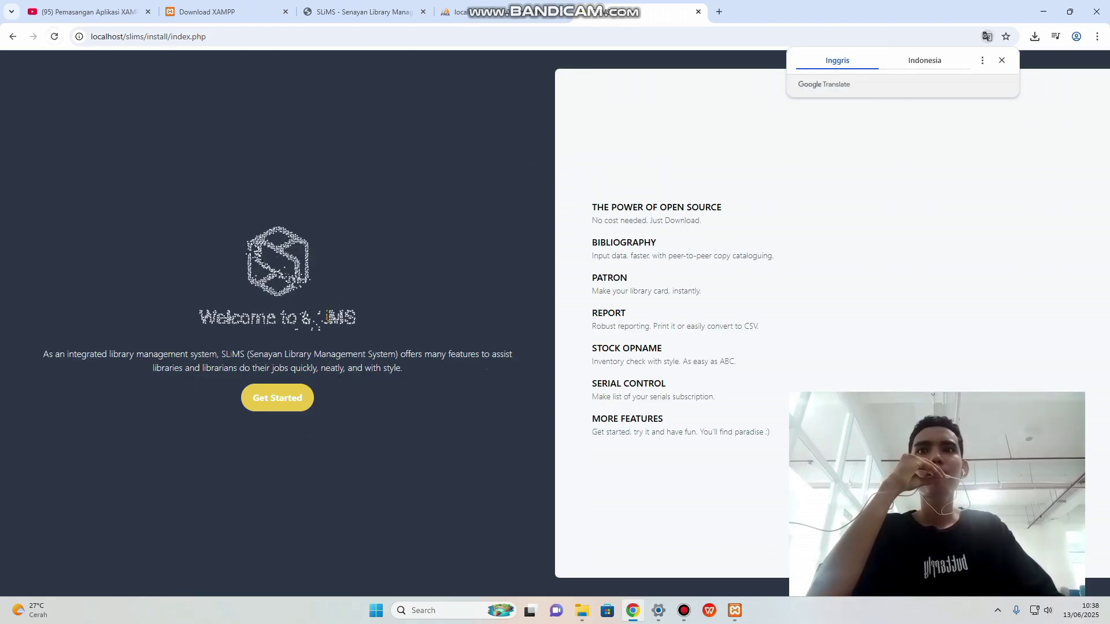
left_click(278, 398)
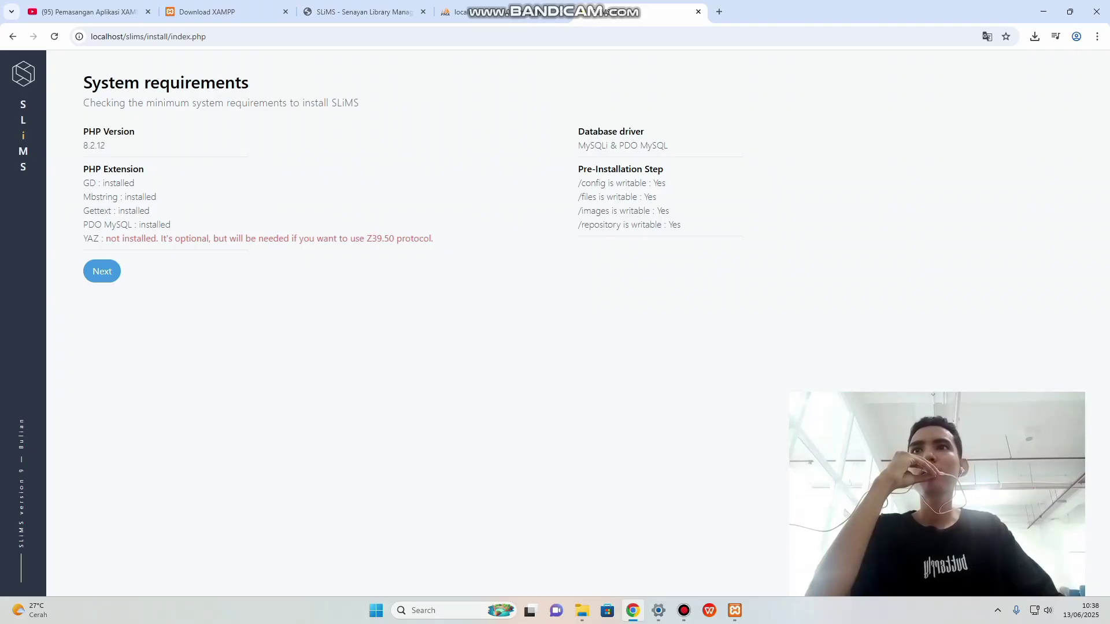
left_click(102, 271)
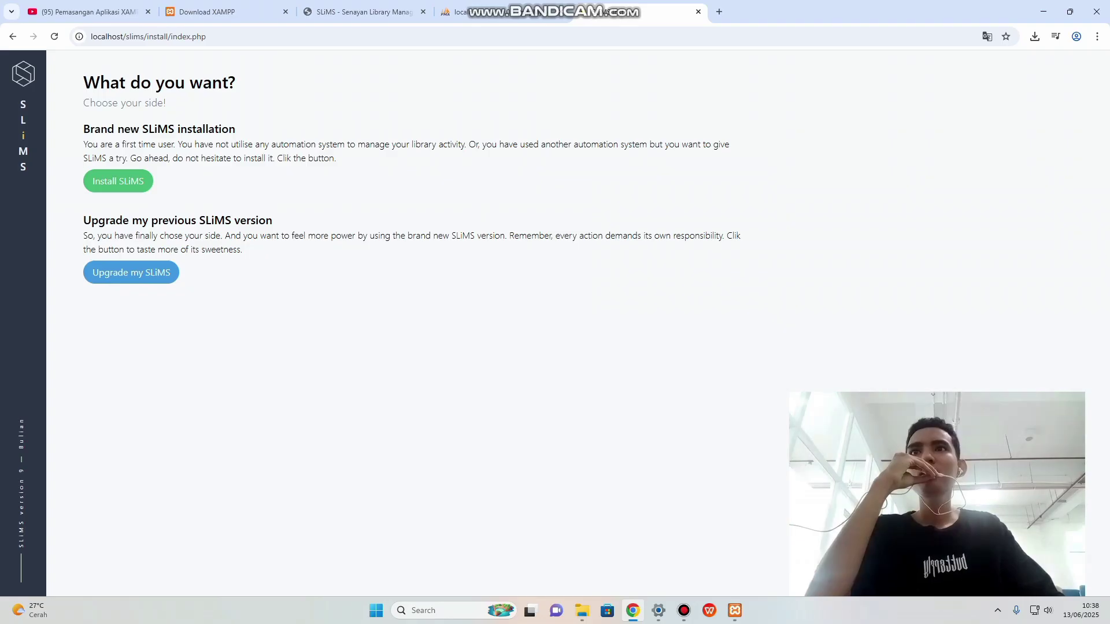
left_click(118, 181)
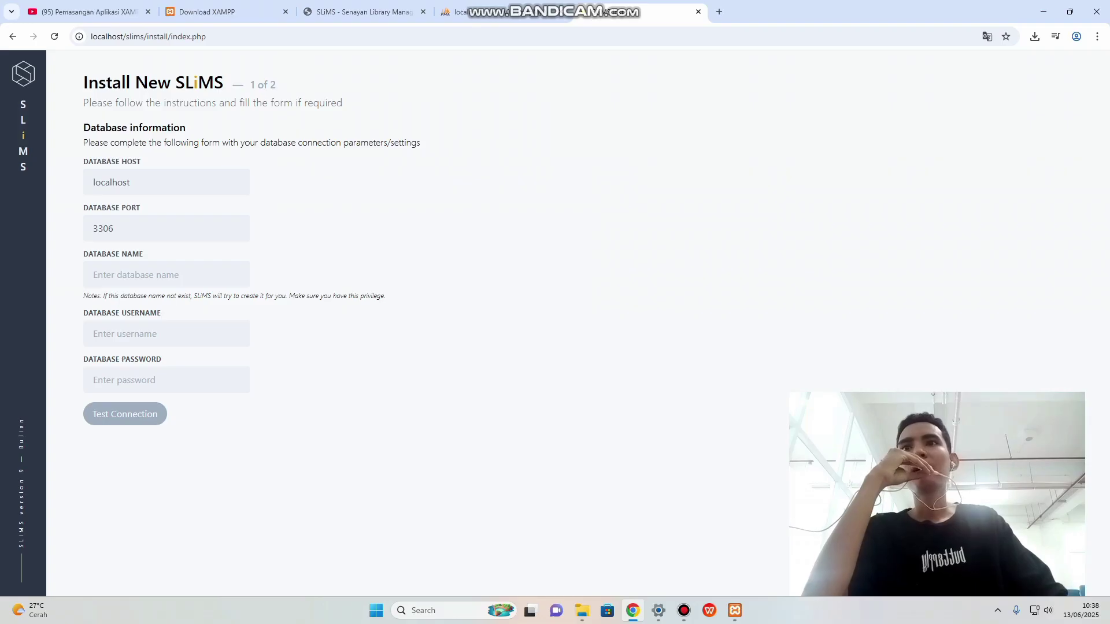
Enter 'slims' as the database name in the installer form.
left_click(166, 275)
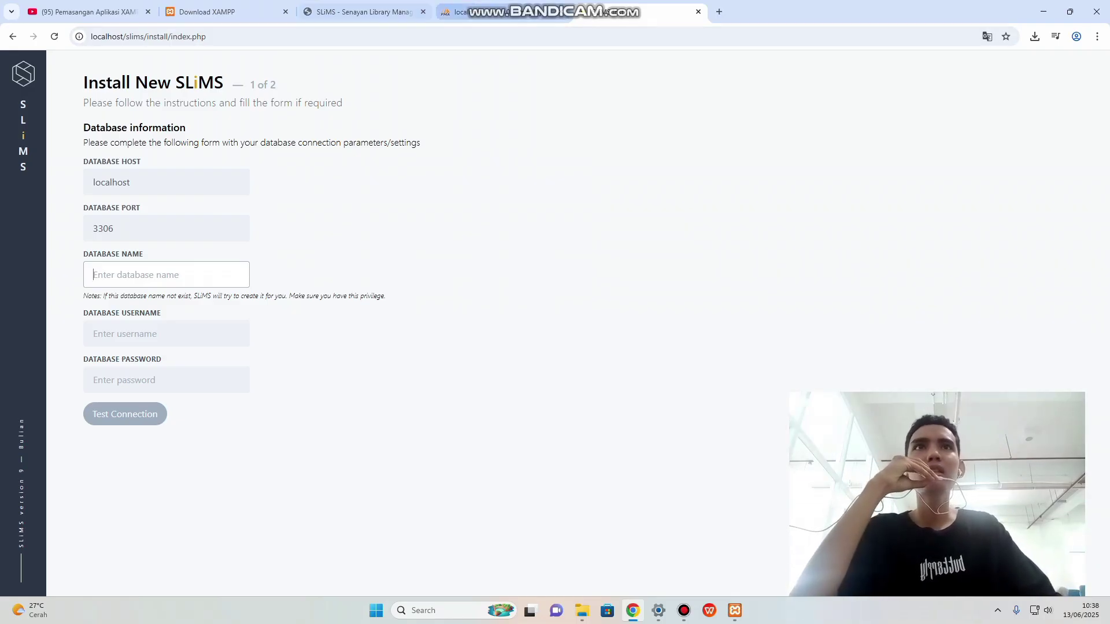
left_click(503, 12)
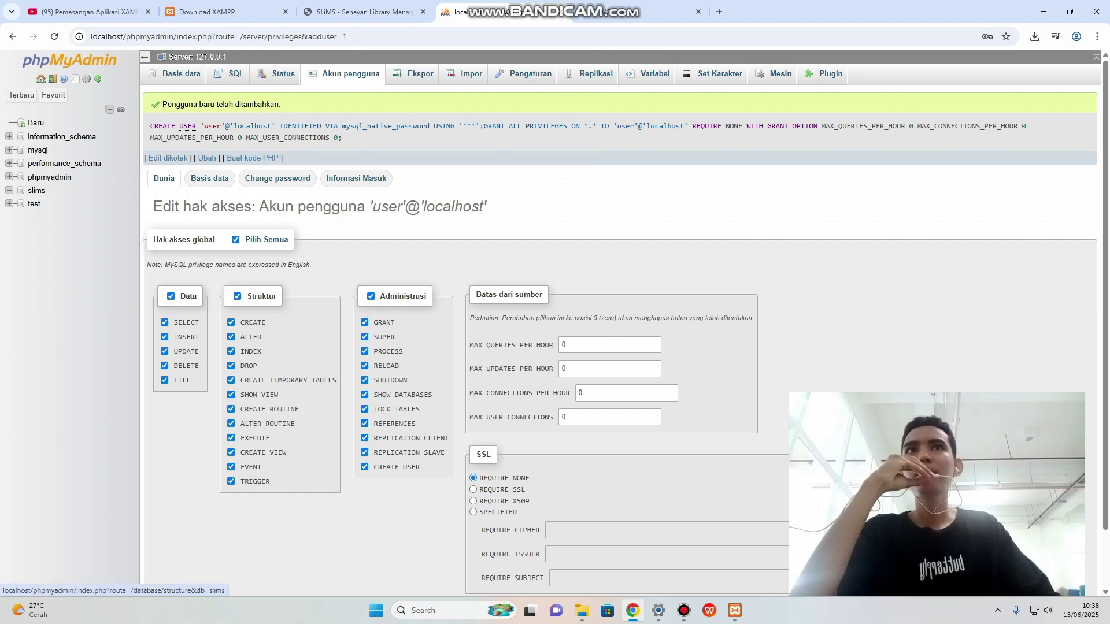
key("alt+Left")
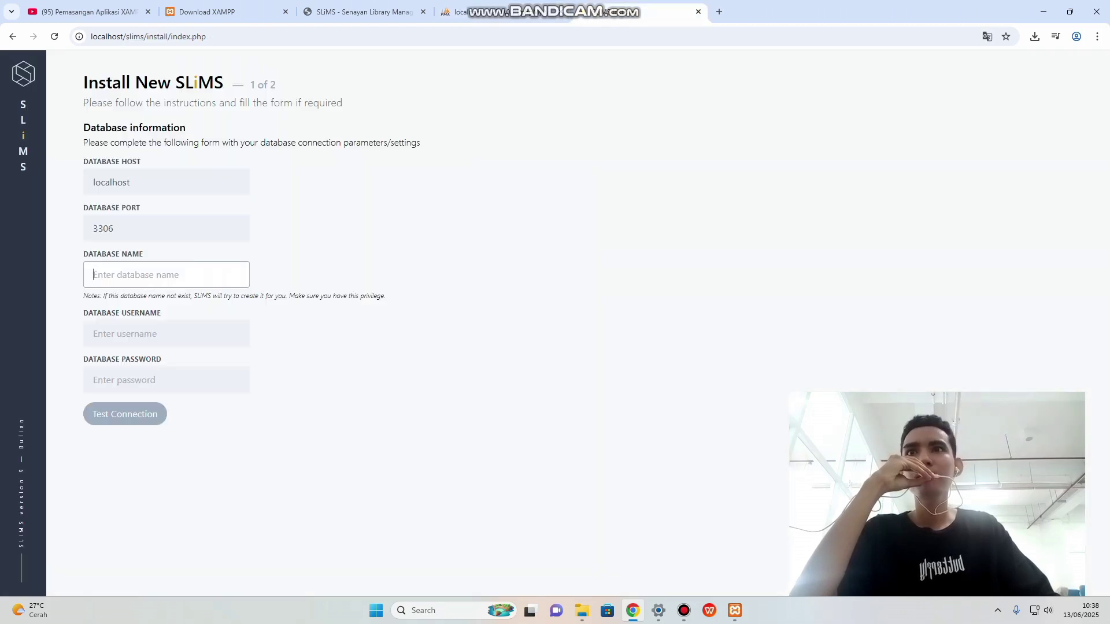
type("slims")
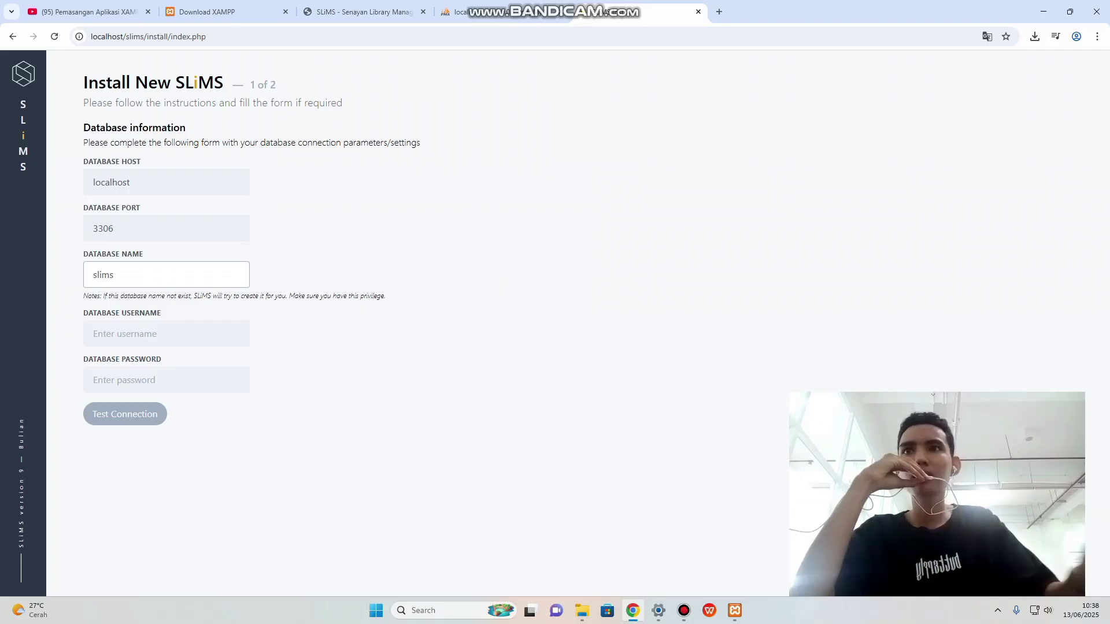
key("Tab")
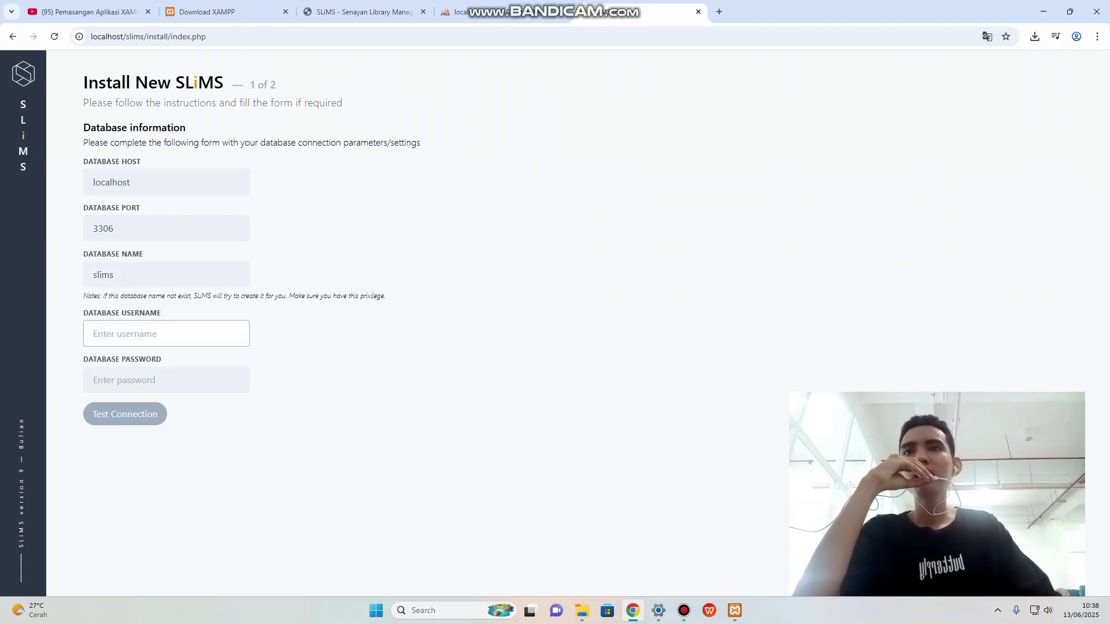
Check the slims database and the user accounts list in phpMyAdmin.
left_click(497, 12)
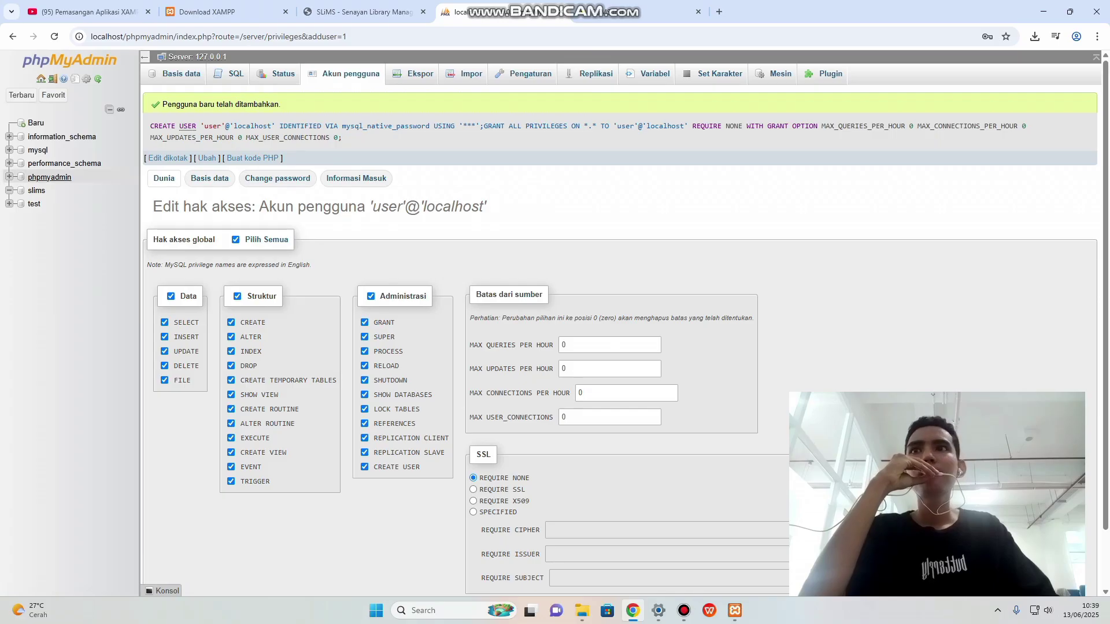
left_click(36, 190)
left_click(198, 57)
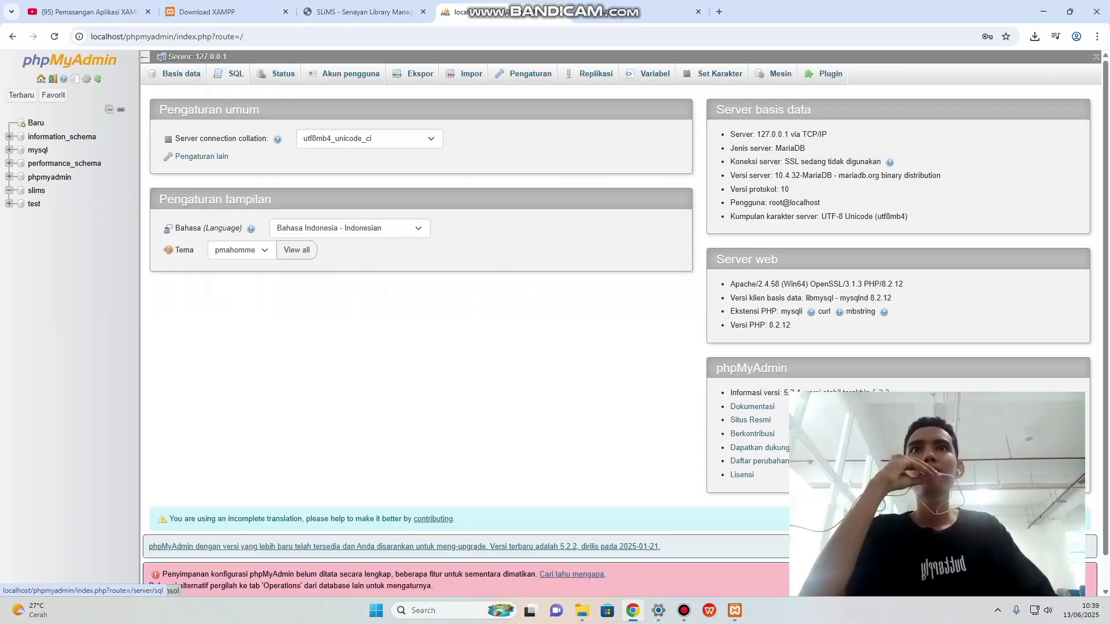
left_click(350, 75)
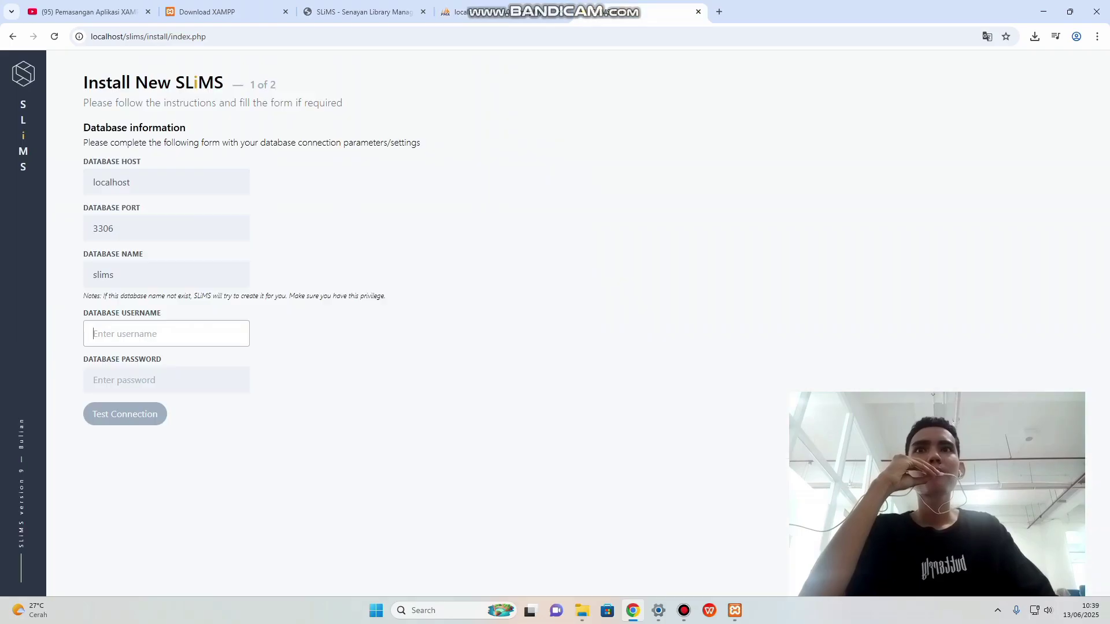
Enter database username 'user' and the account password, then test the connection.
type("user")
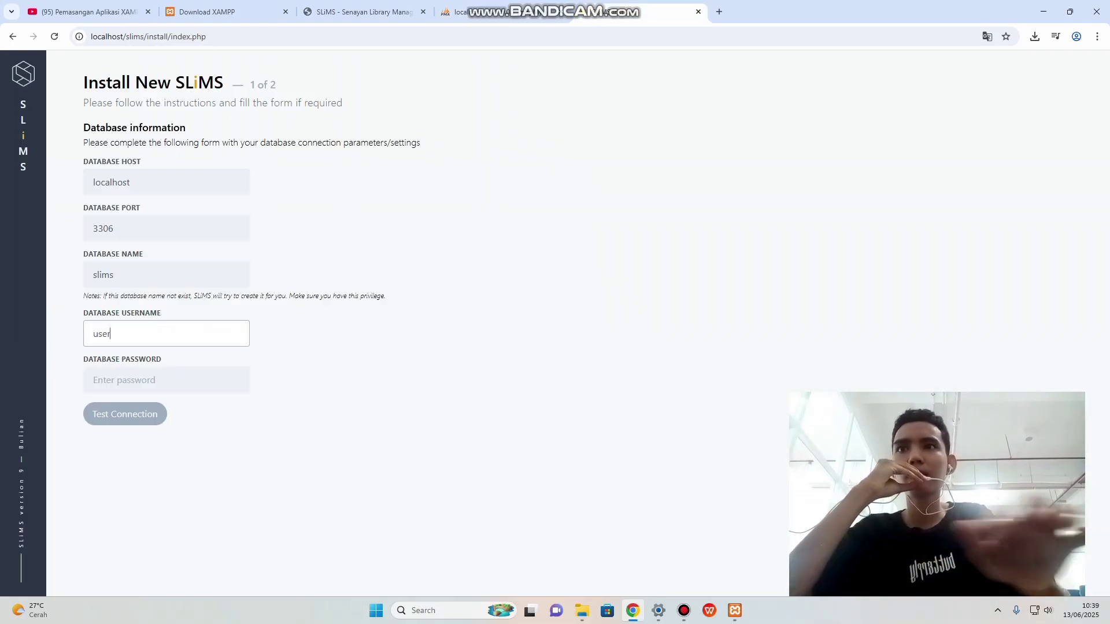
left_click(166, 380)
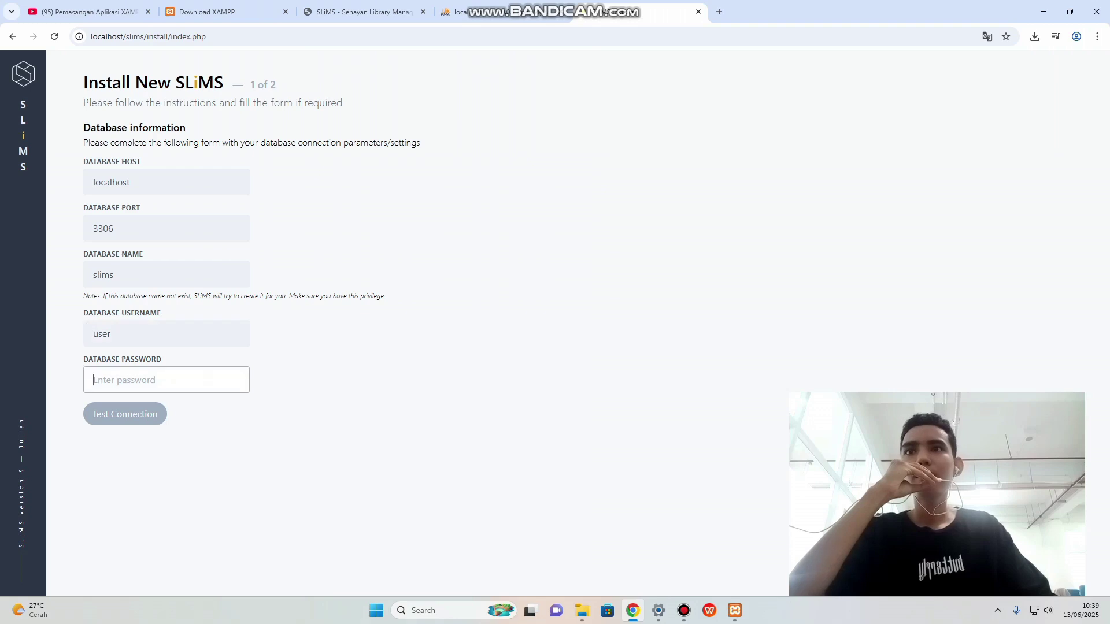
type("p•••")
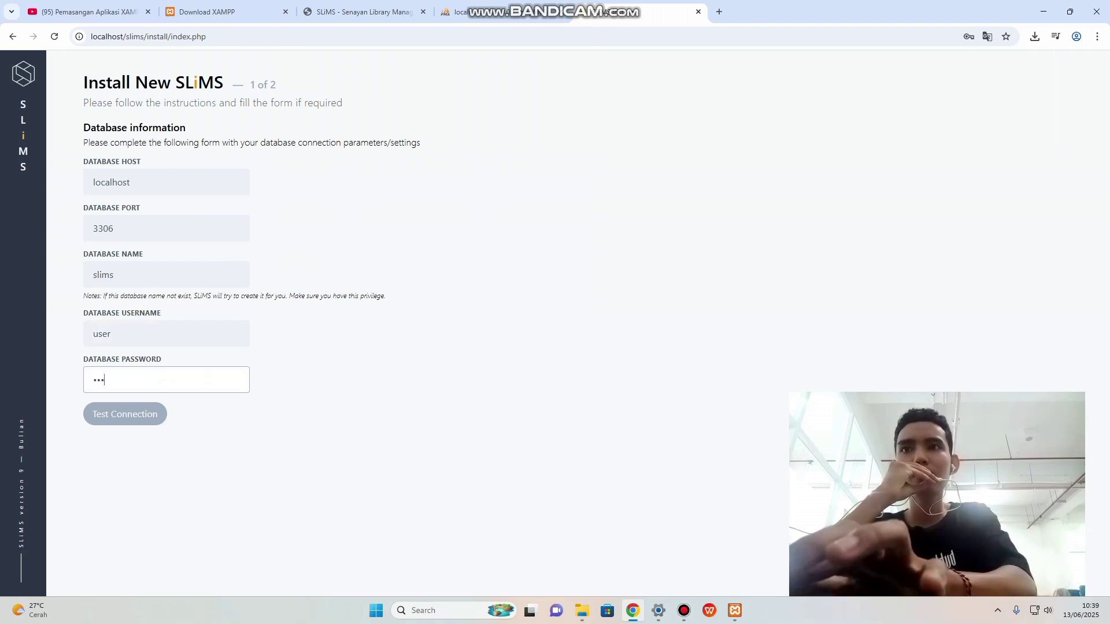
key("BackSpace")
key("BackSpace")
key("BackSpace")
key("BackSpace")
type("pass")
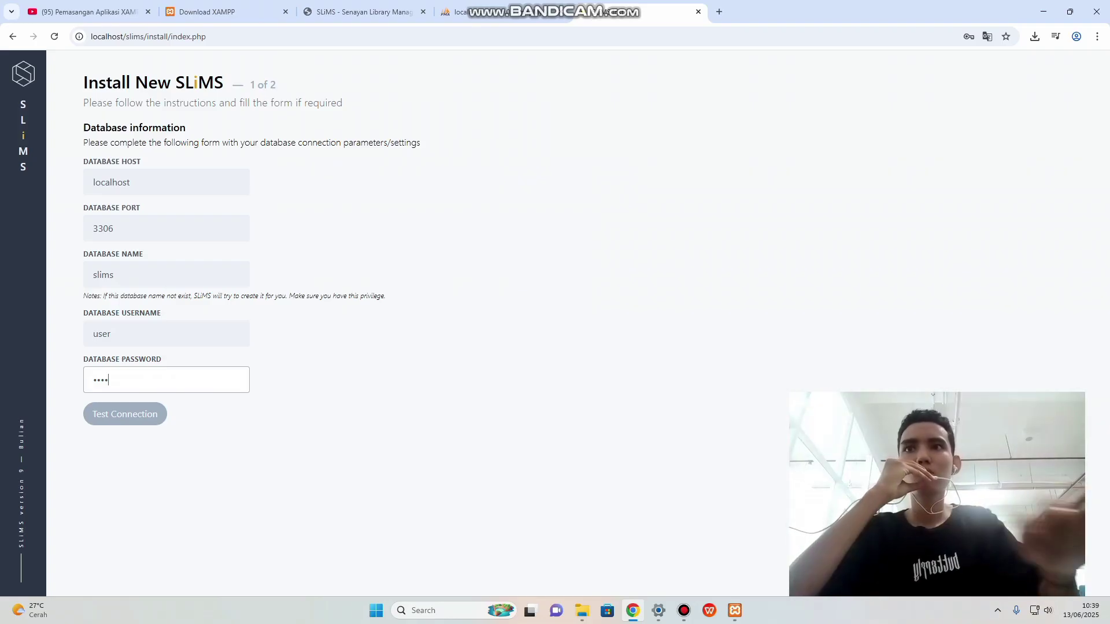
key("Return")
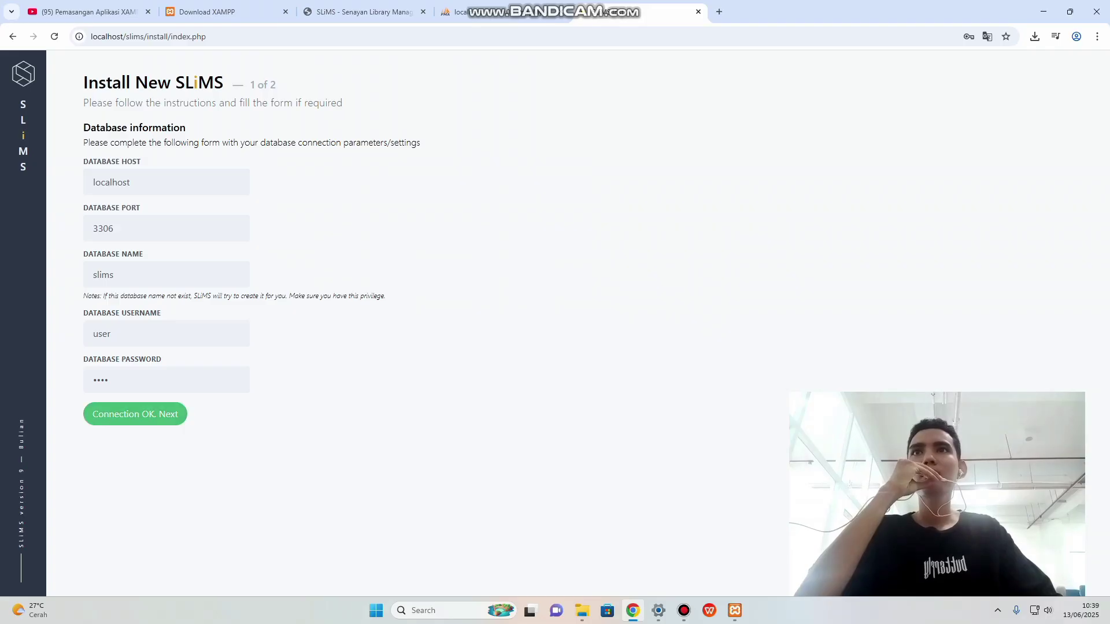
Set the super user to admin with its password and run the SLiMS installation.
left_click(150, 414)
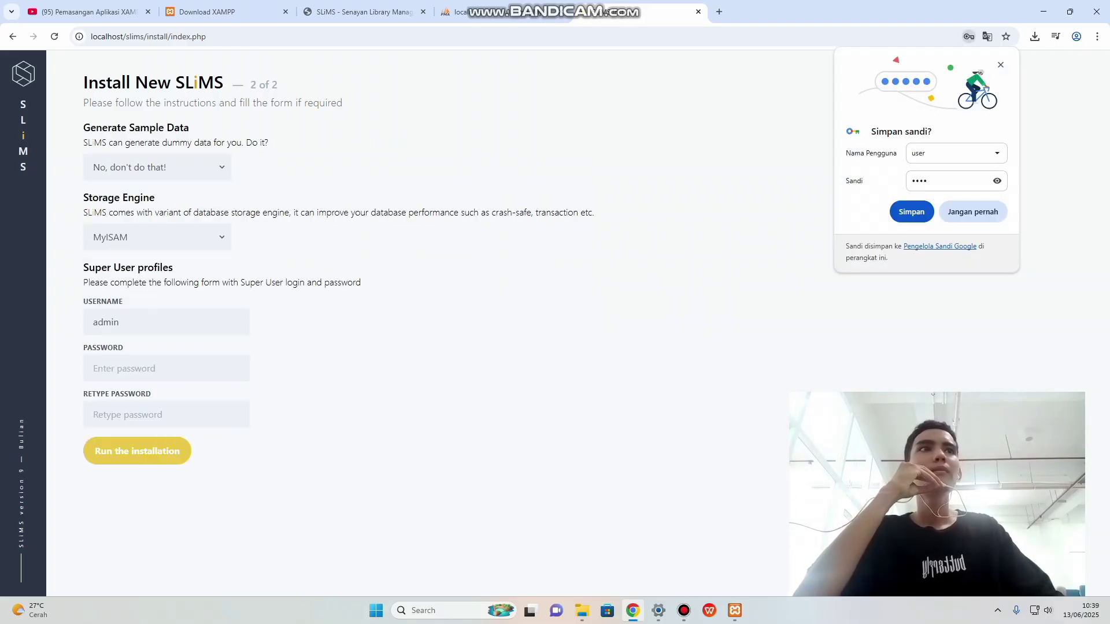
left_click(1001, 65)
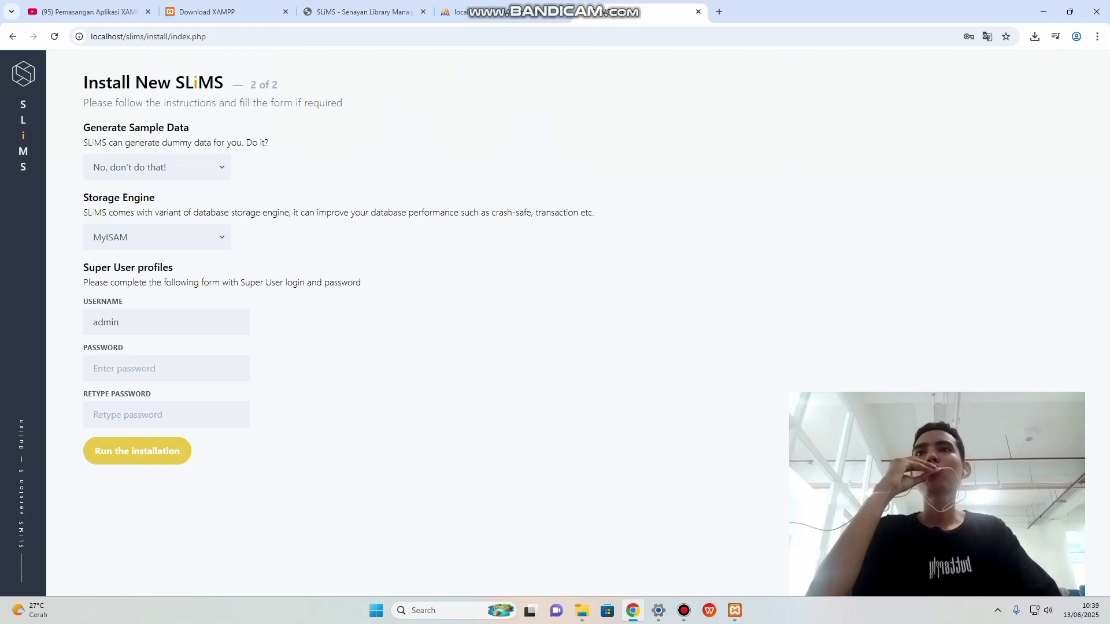
left_click(120, 322)
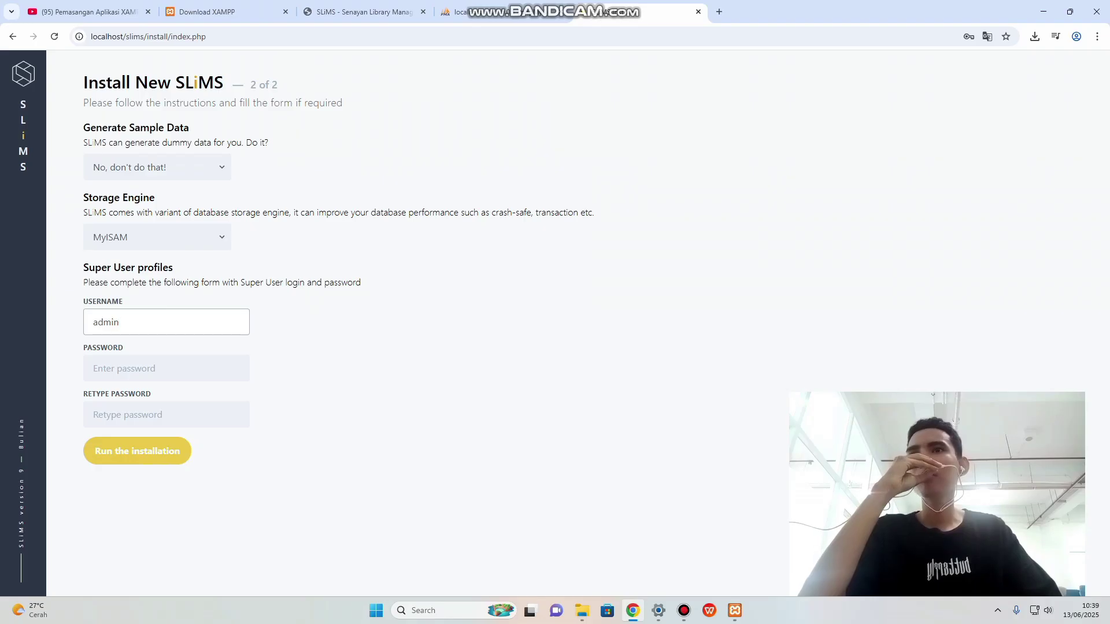
left_click(123, 368)
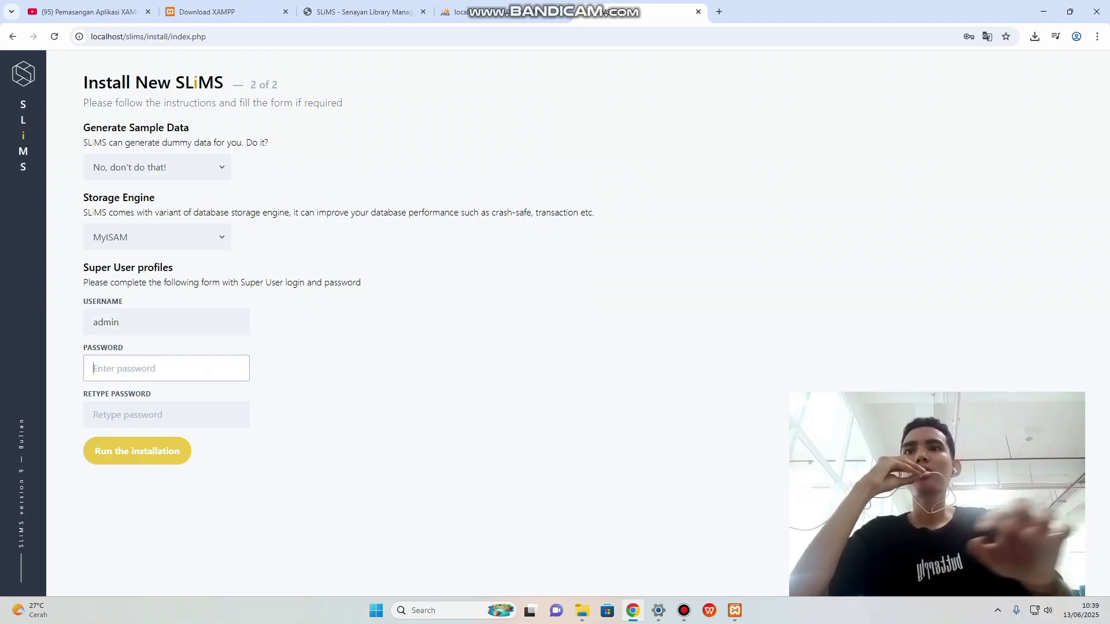
type("ad")
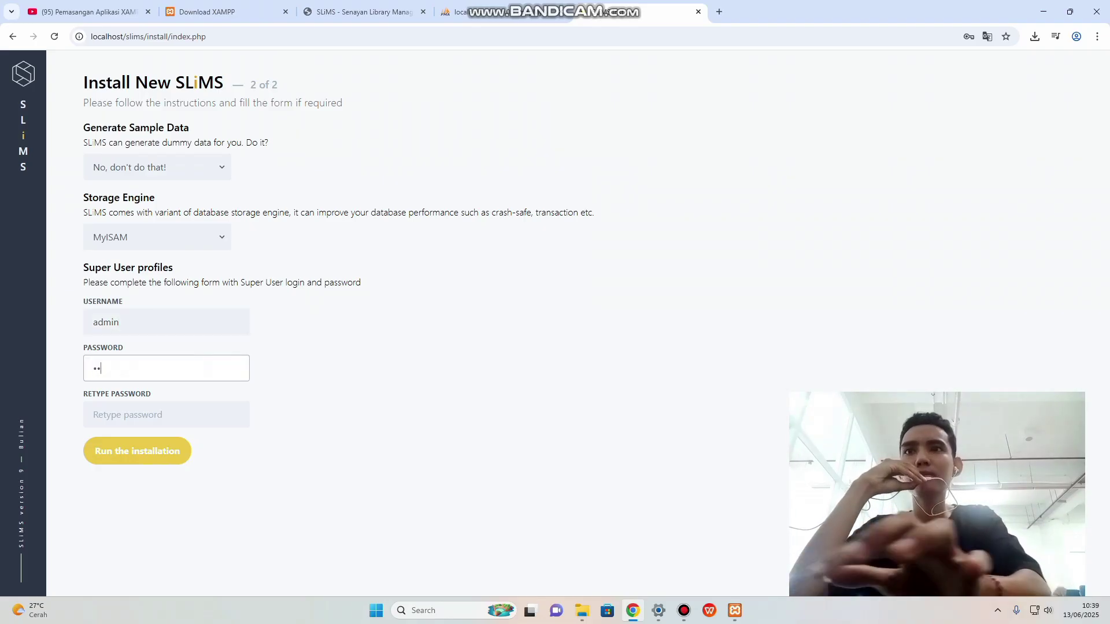
key("BackSpace")
key("BackSpace")
type("ad")
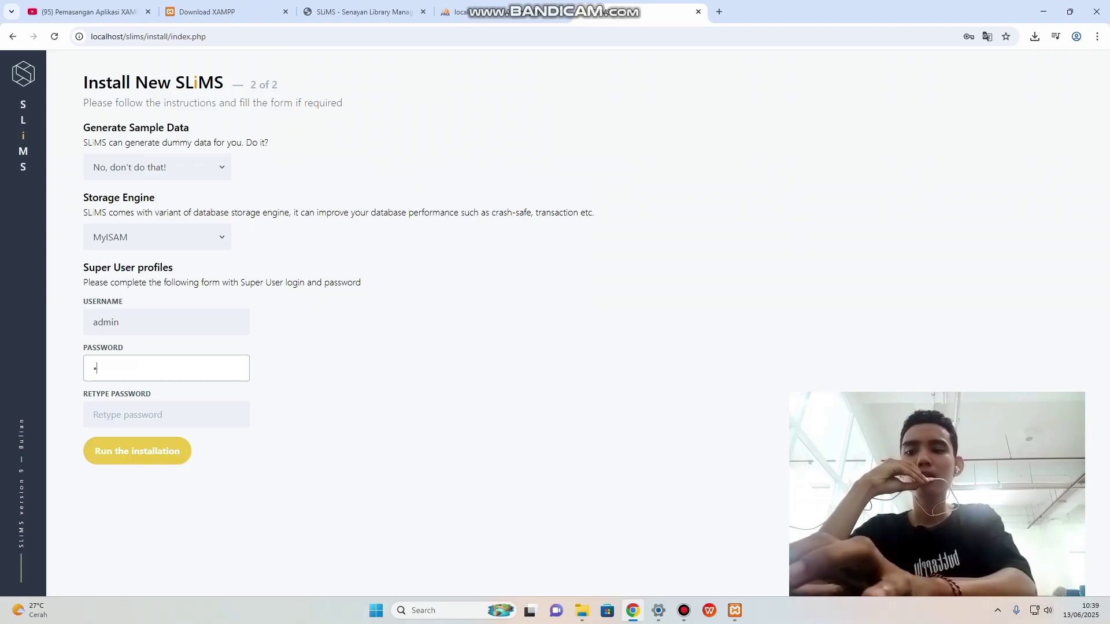
type("min")
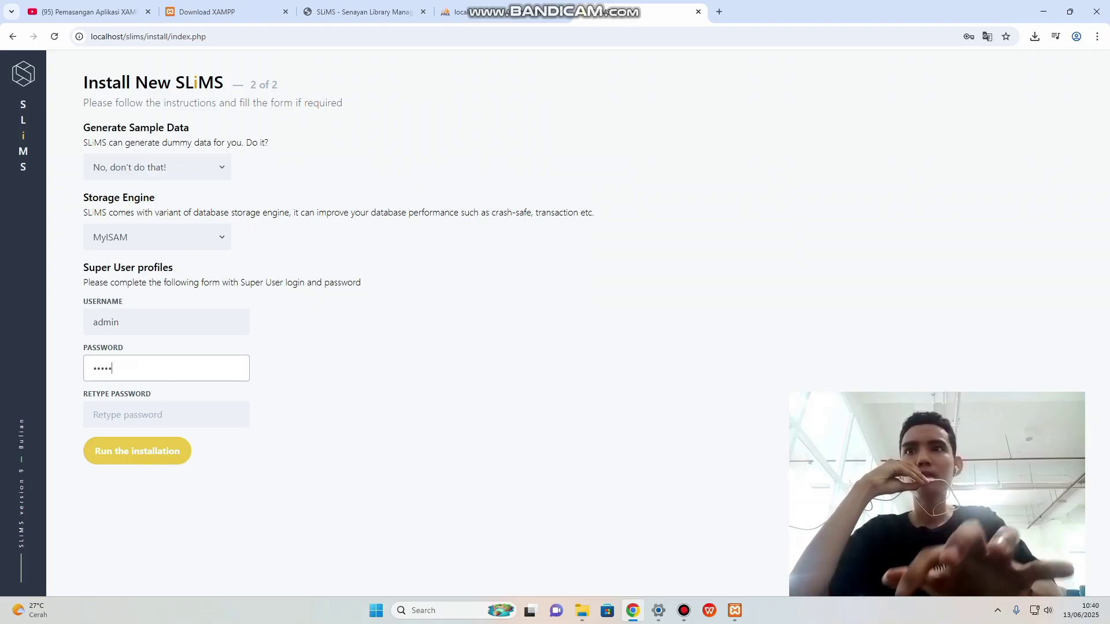
left_click(167, 415)
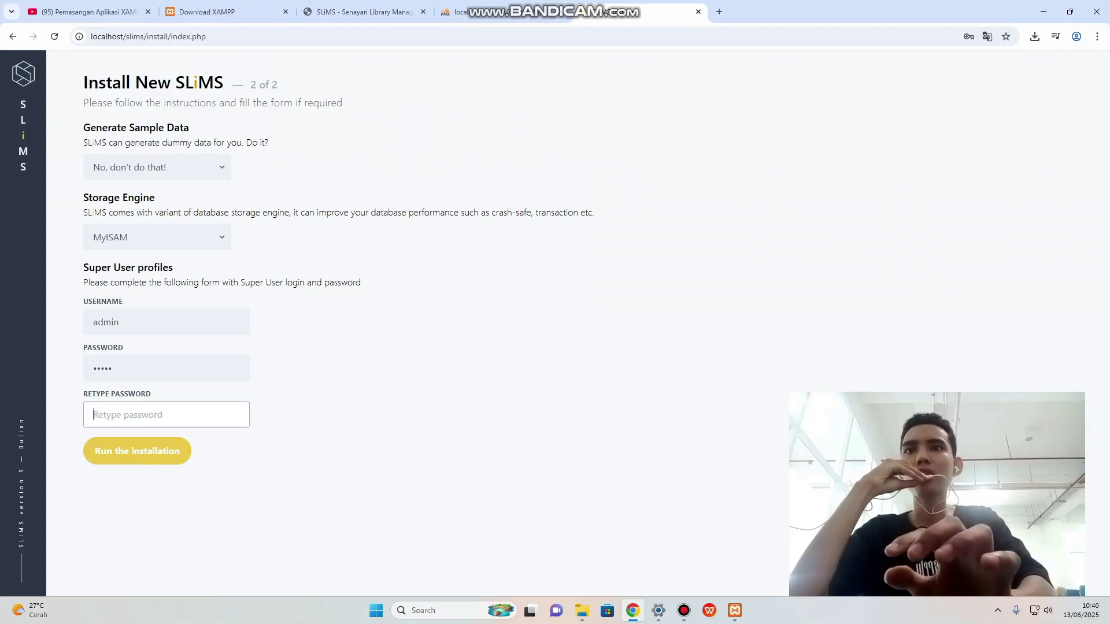
type("ad")
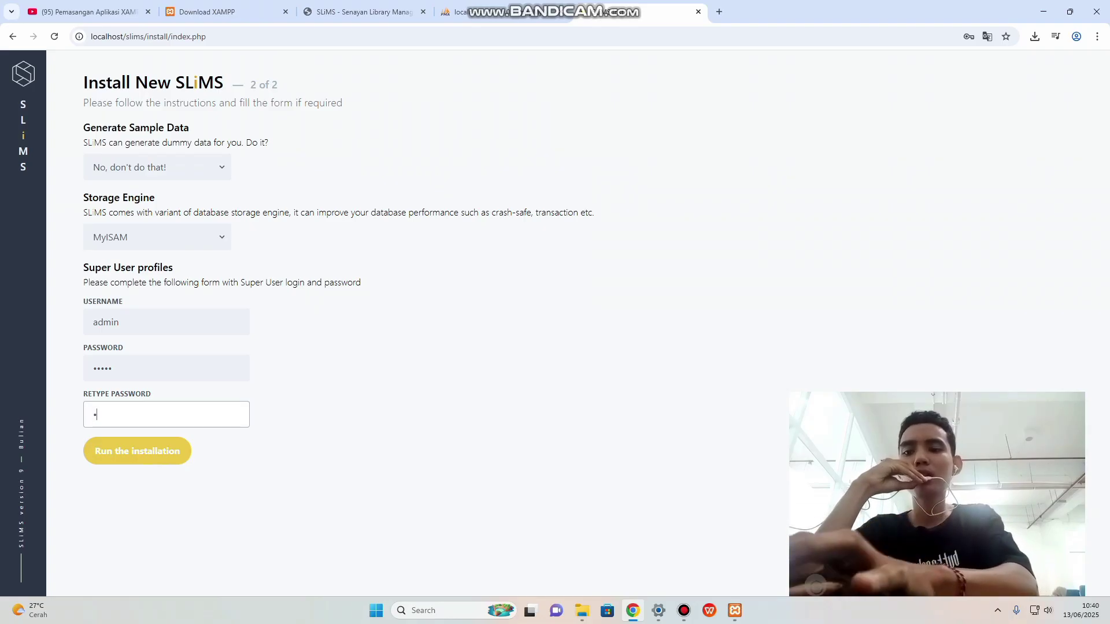
type("mi")
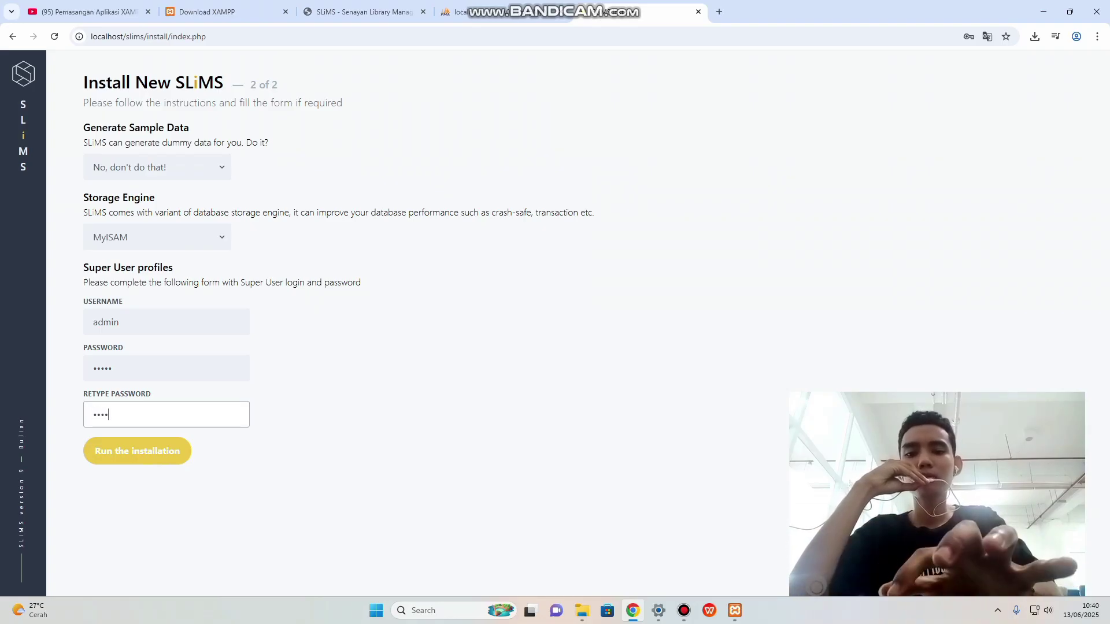
type("n")
key("Return")
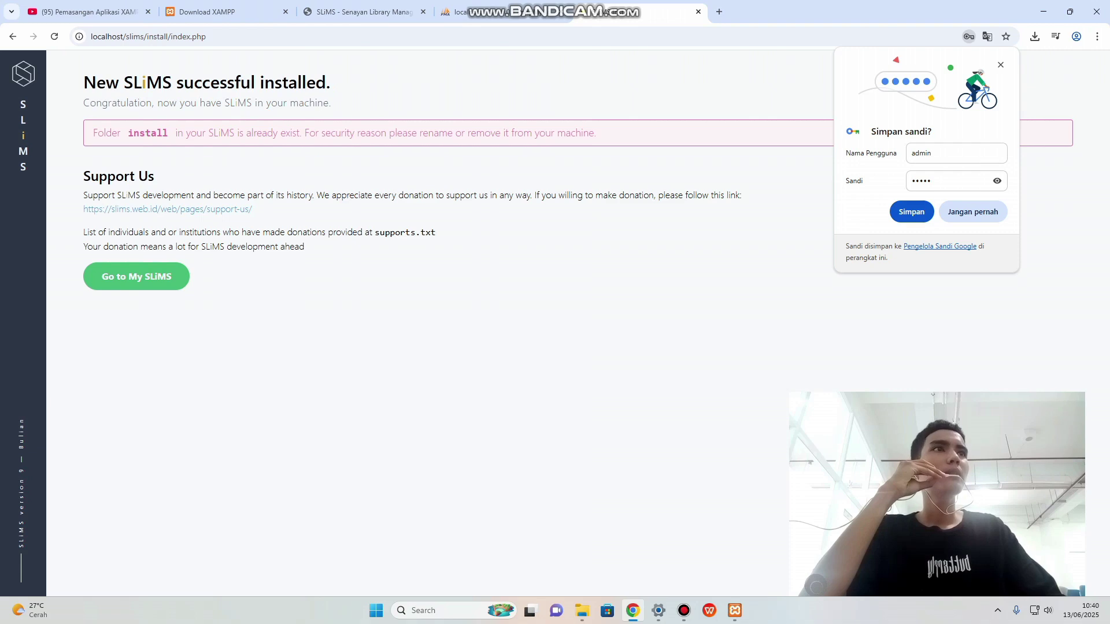
Go to the new library site and open its Member Area login page.
left_click(912, 211)
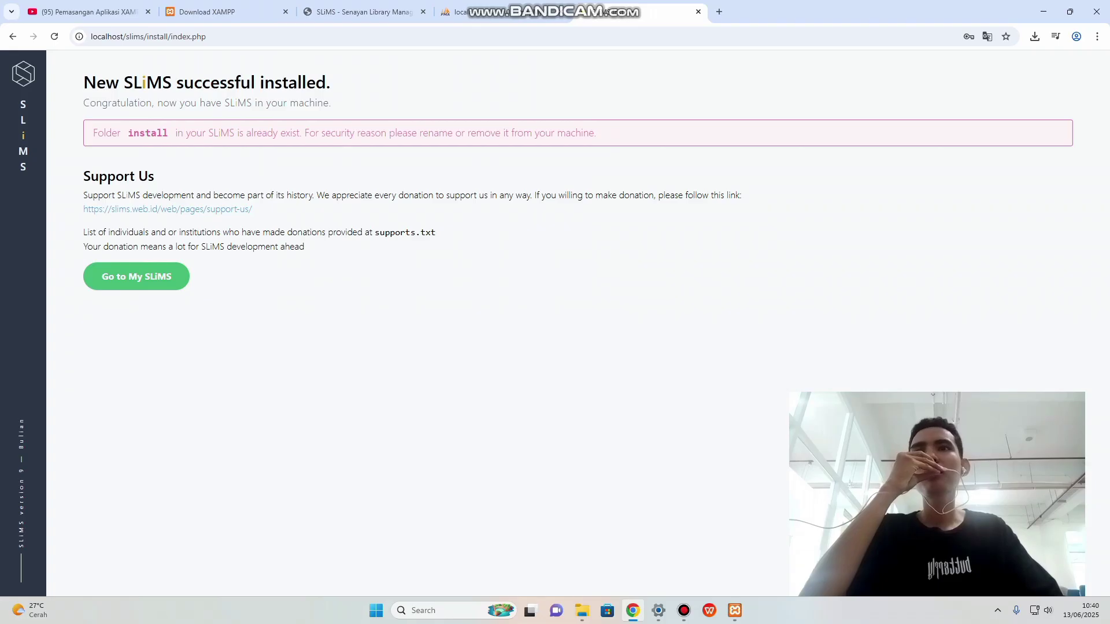
left_click(136, 276)
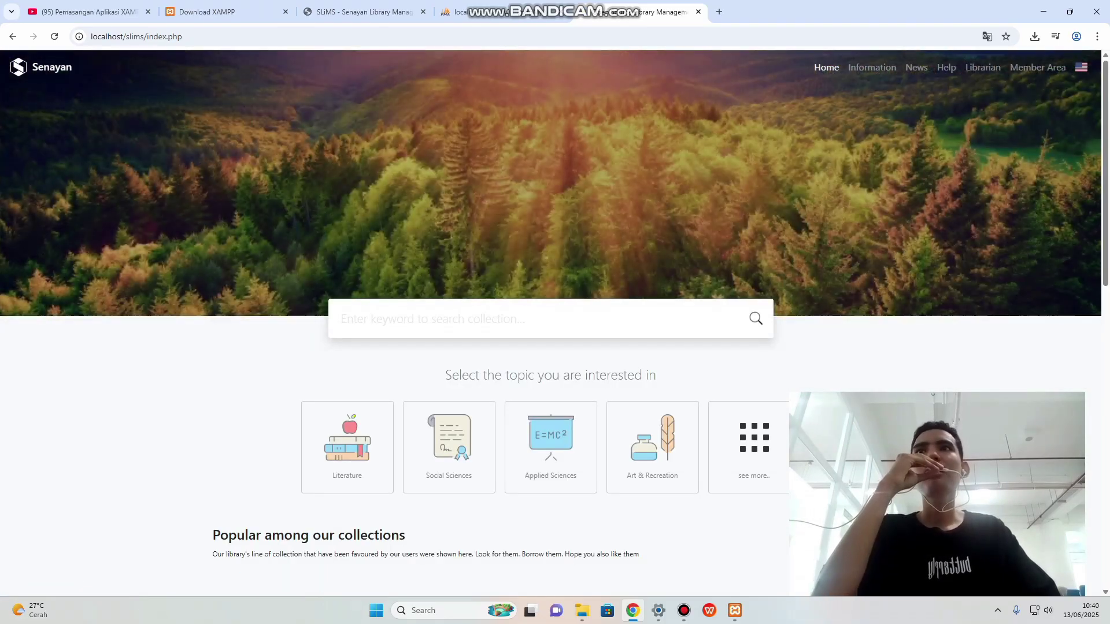
scroll(551, 318, "down", 5)
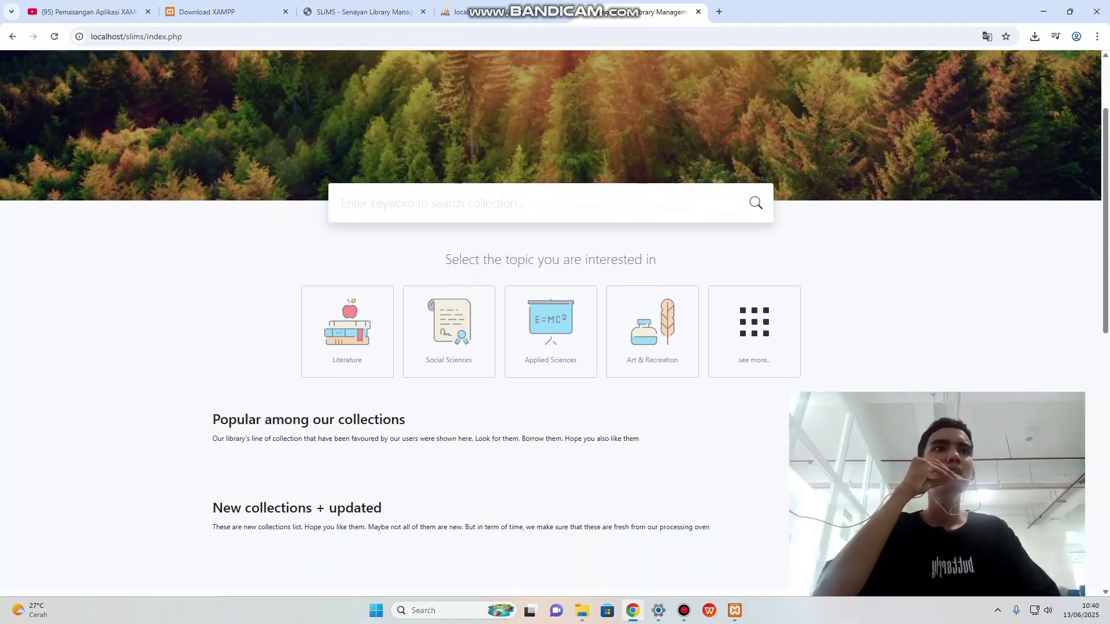
scroll(551, 318, "up", 5)
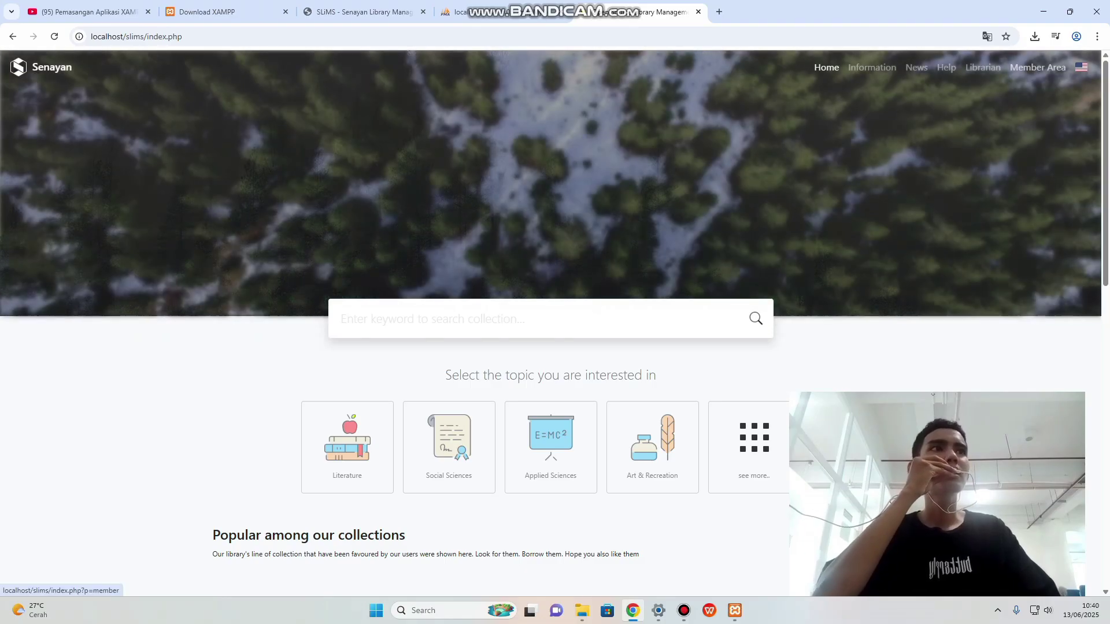
left_click(1037, 67)
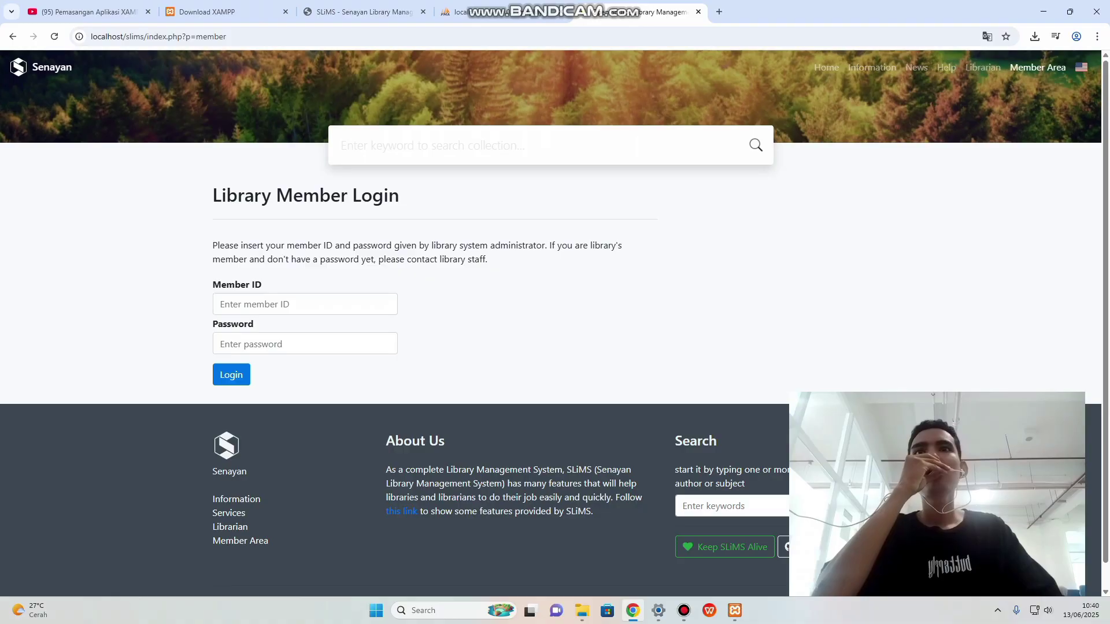
left_click(243, 37)
left_click(243, 37)
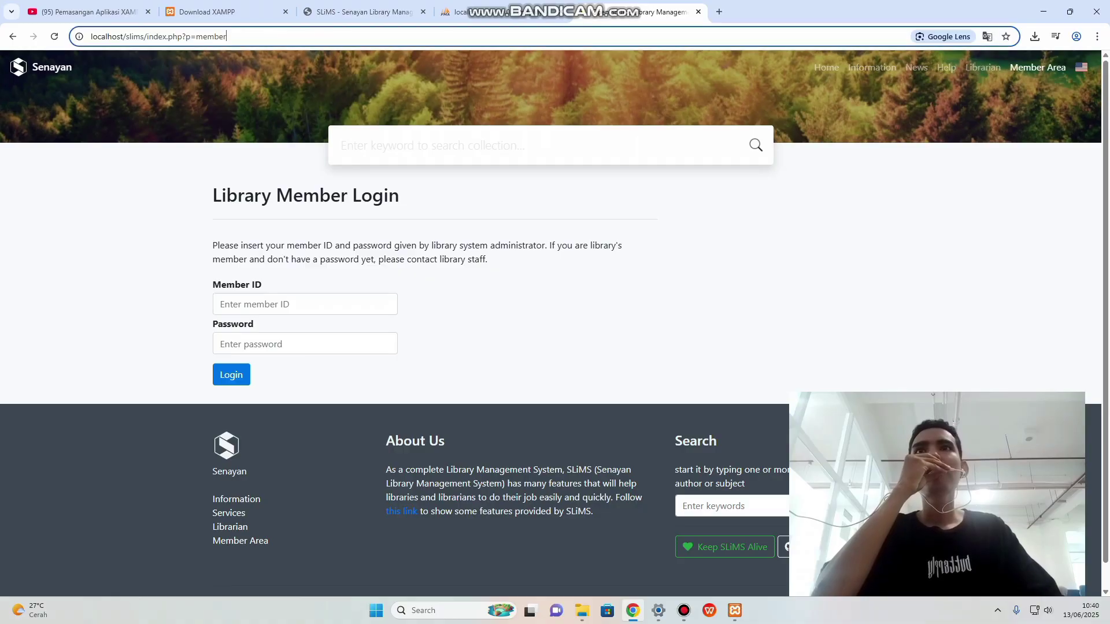
Change the address to index.php?p=login to load the librarian login page.
key("BackSpace")
key("BackSpace")
key("BackSpace")
key("BackSpace")
key("BackSpace")
key("BackSpace")
type("login")
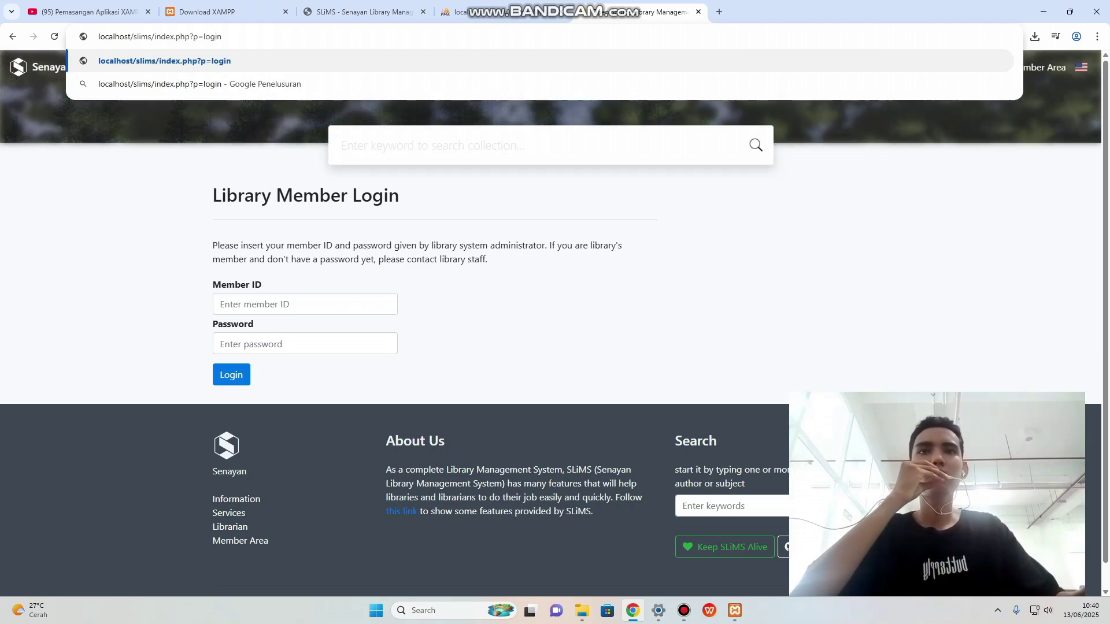
key("Return")
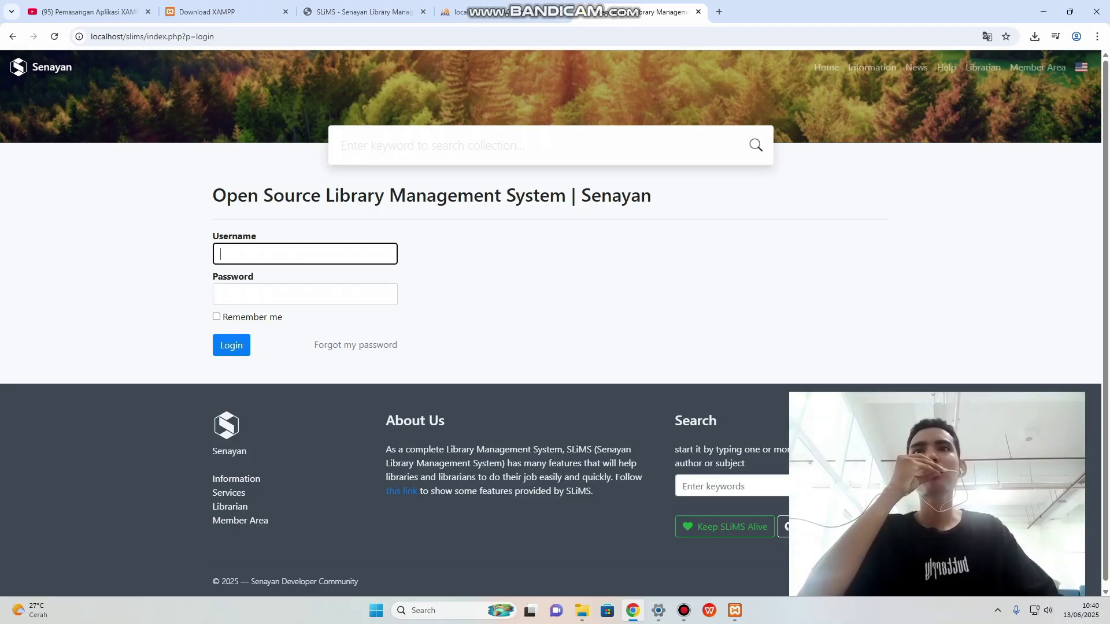
Log in to the back office as admin with the admin password.
type("admin")
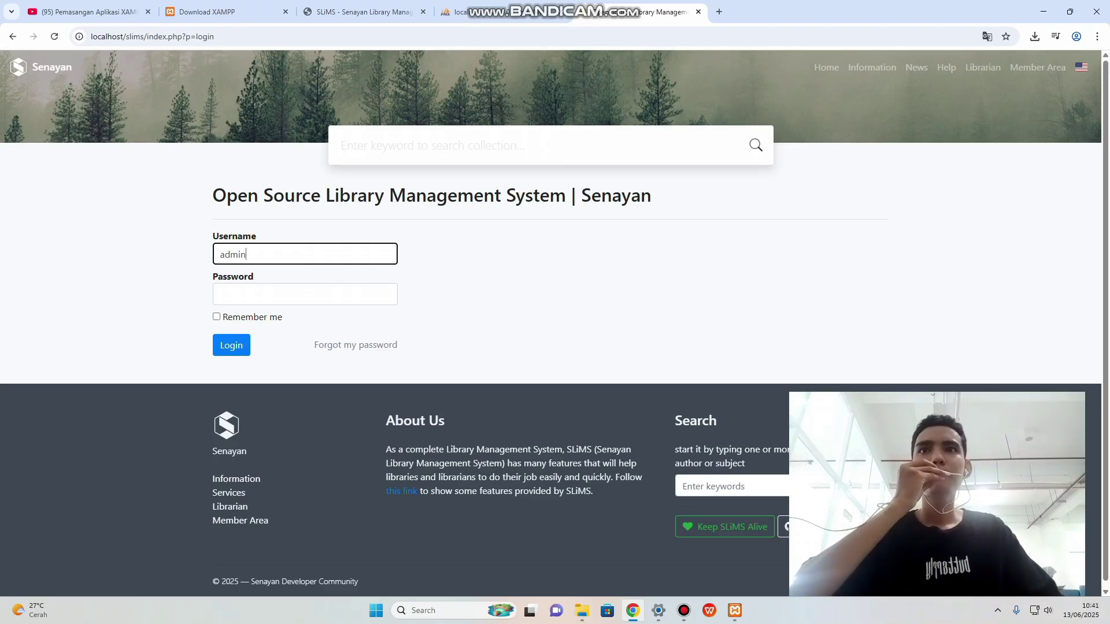
key("Tab")
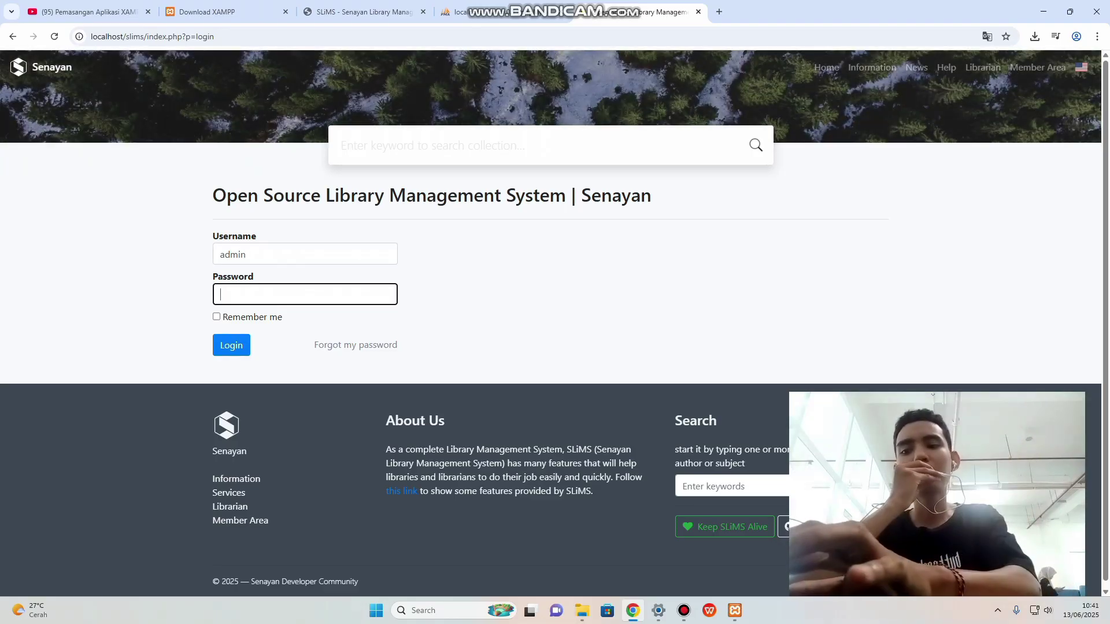
type("admi")
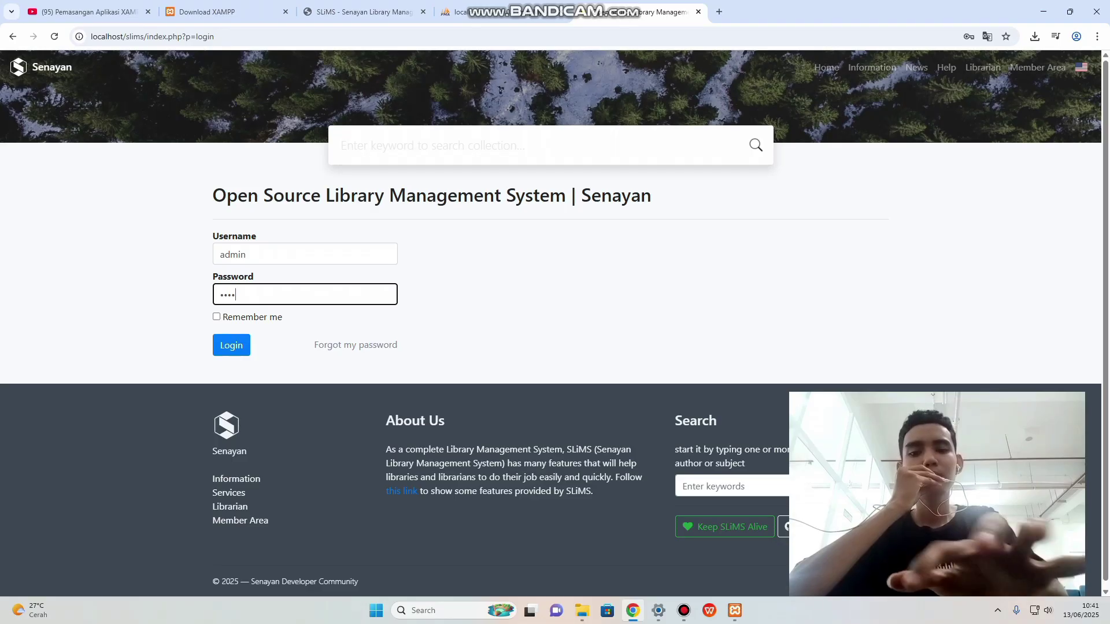
type("n")
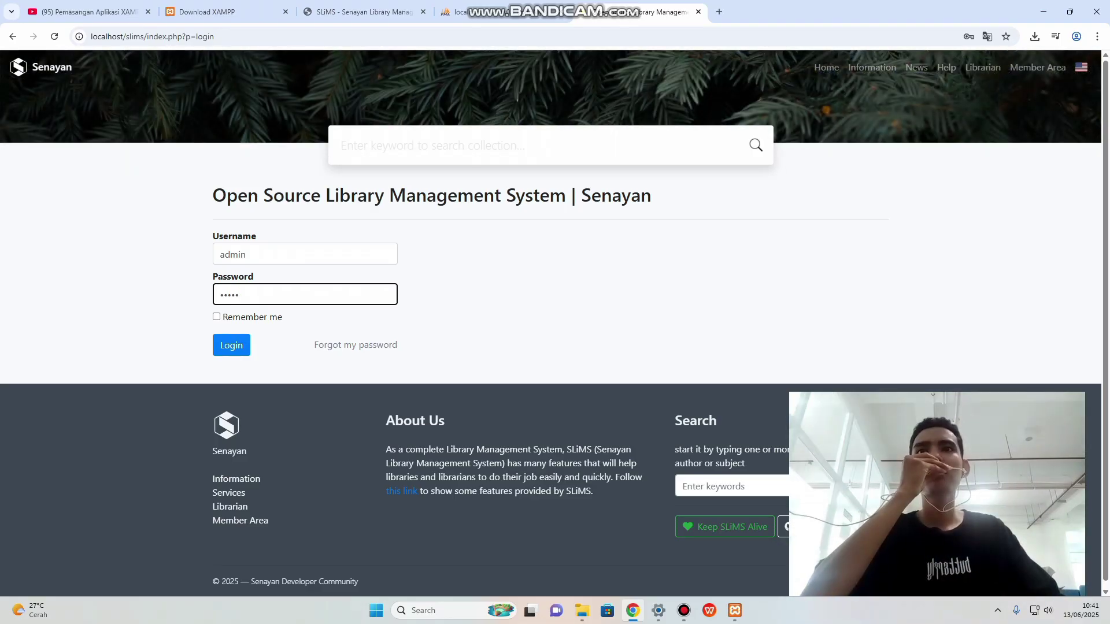
key("Return")
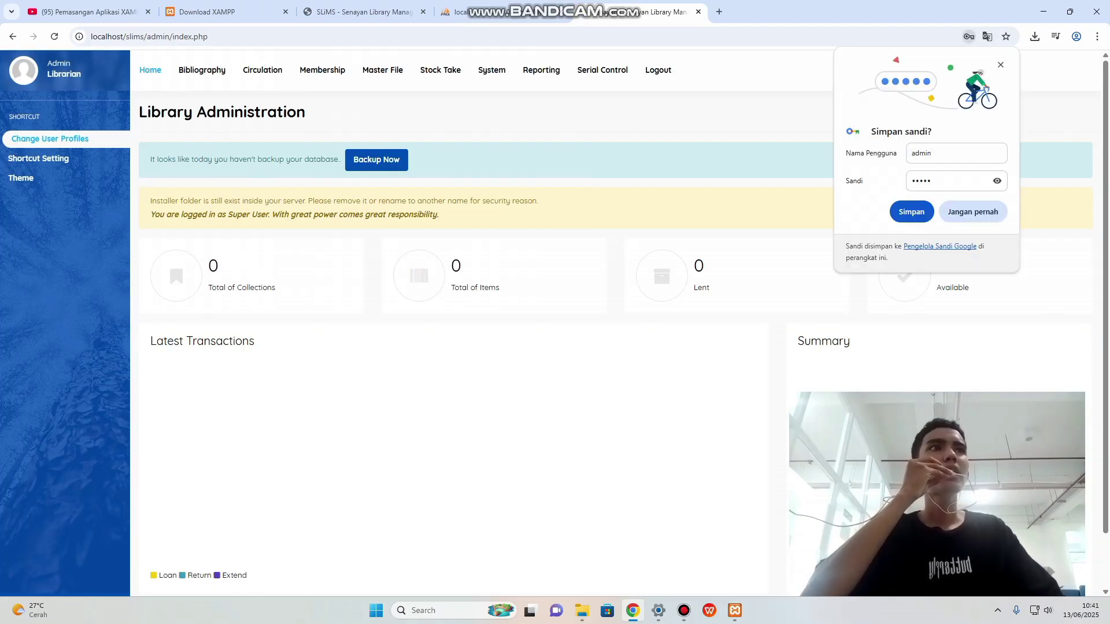
Dismiss the 'Simpan sandi?' bubble and open the empty Bibliography list.
left_click(1001, 65)
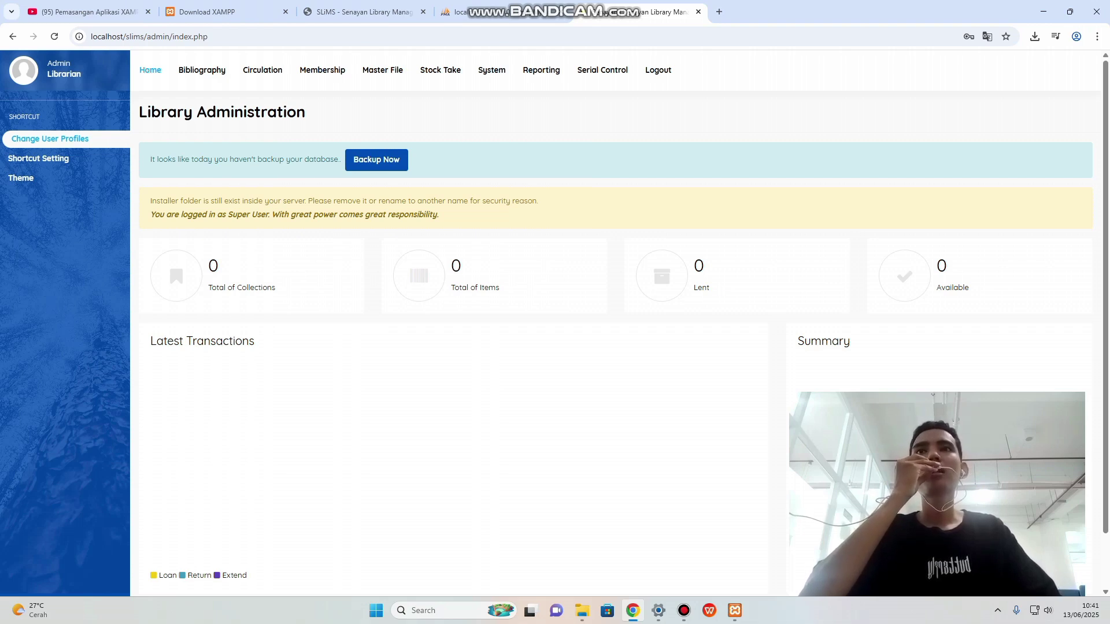
left_click(201, 70)
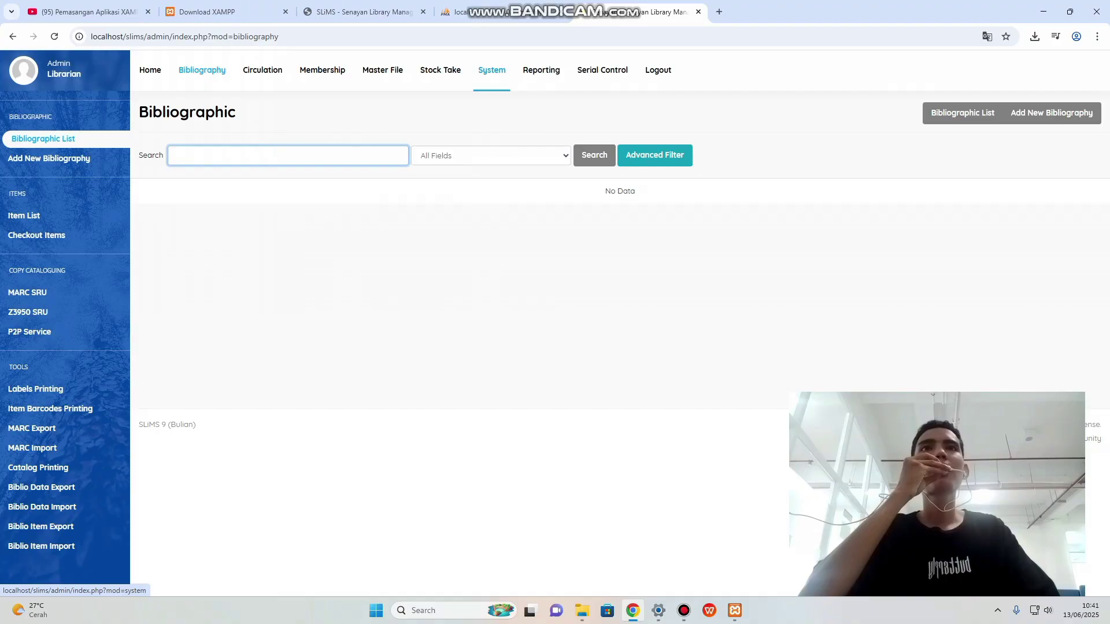
In System settings, choose Indonesian as default language, name the library 'Perpustakaan Indonesia', and save.
left_click(492, 70)
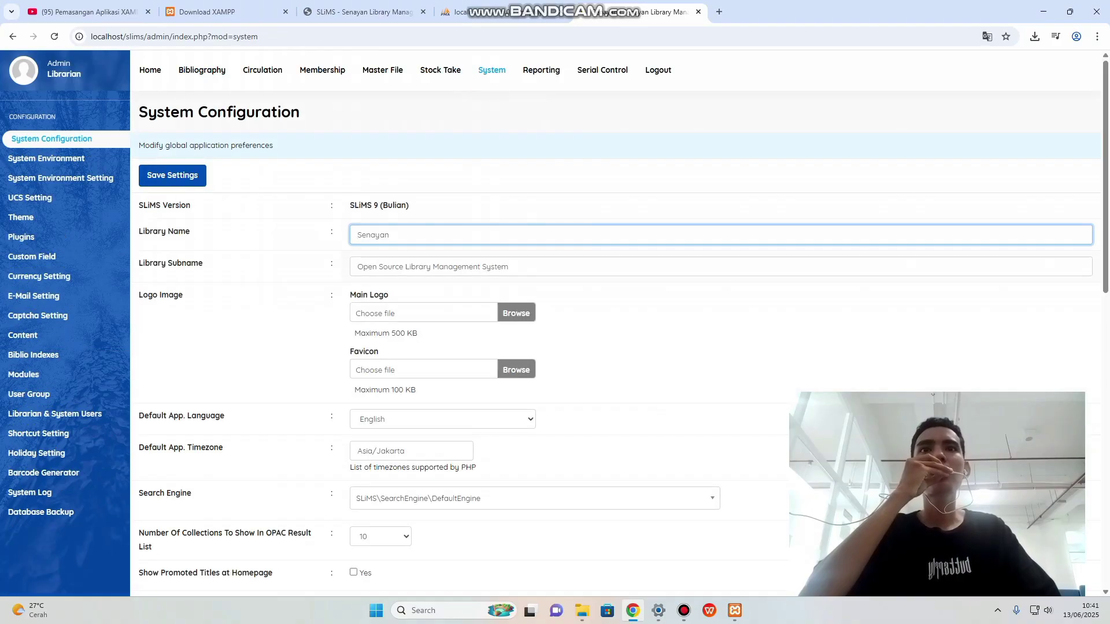
scroll(619, 323, "down", 2)
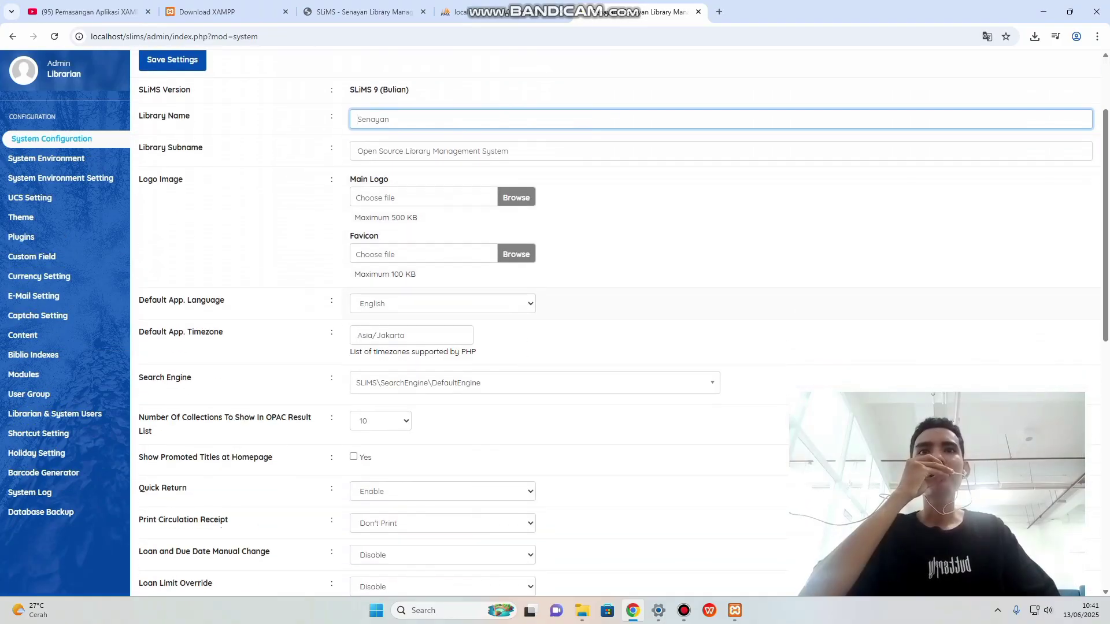
left_click(442, 303)
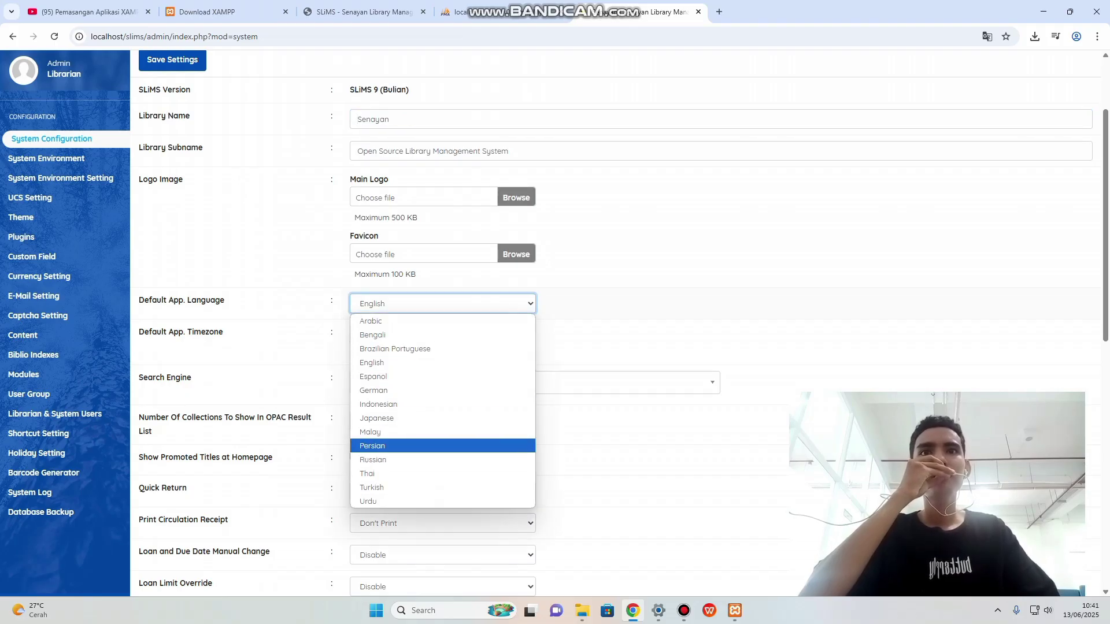
left_click(379, 404)
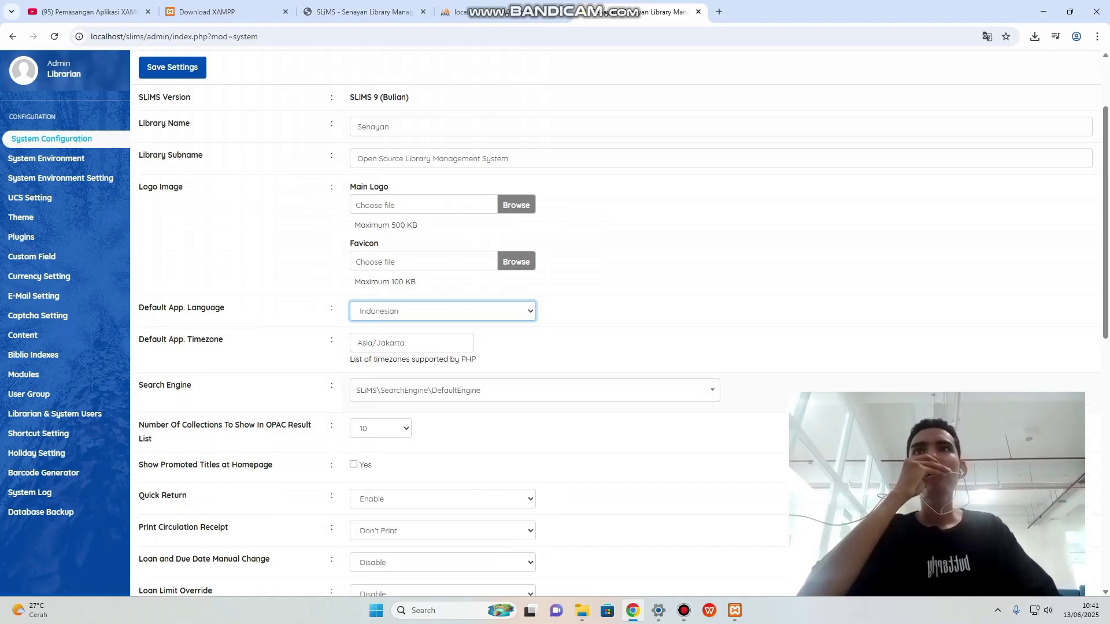
scroll(327, 299, "up", 2)
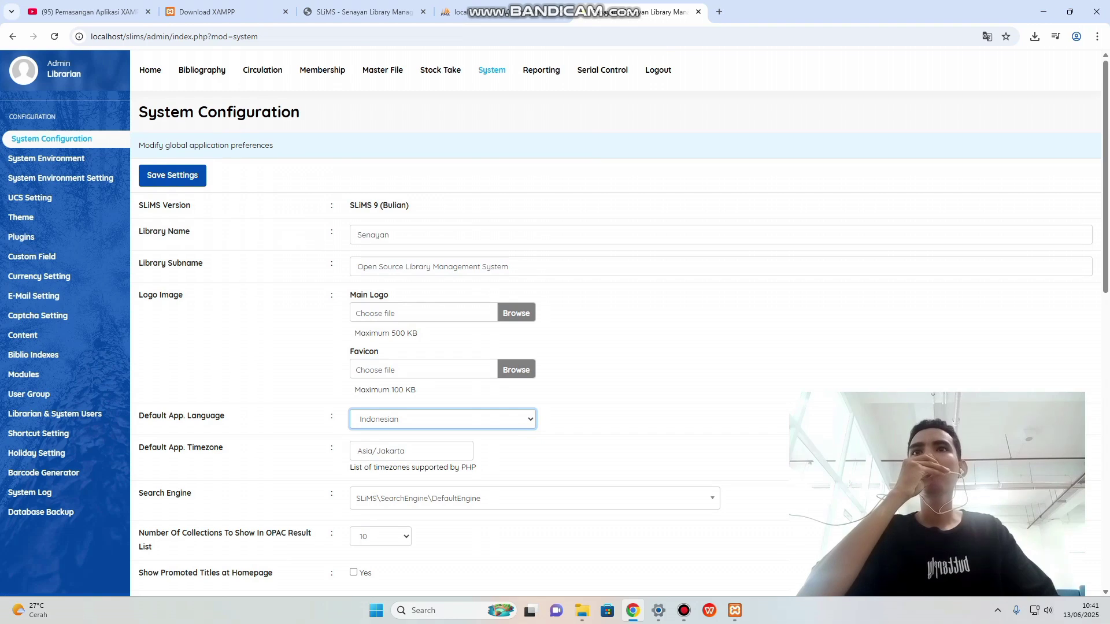
left_click(390, 235)
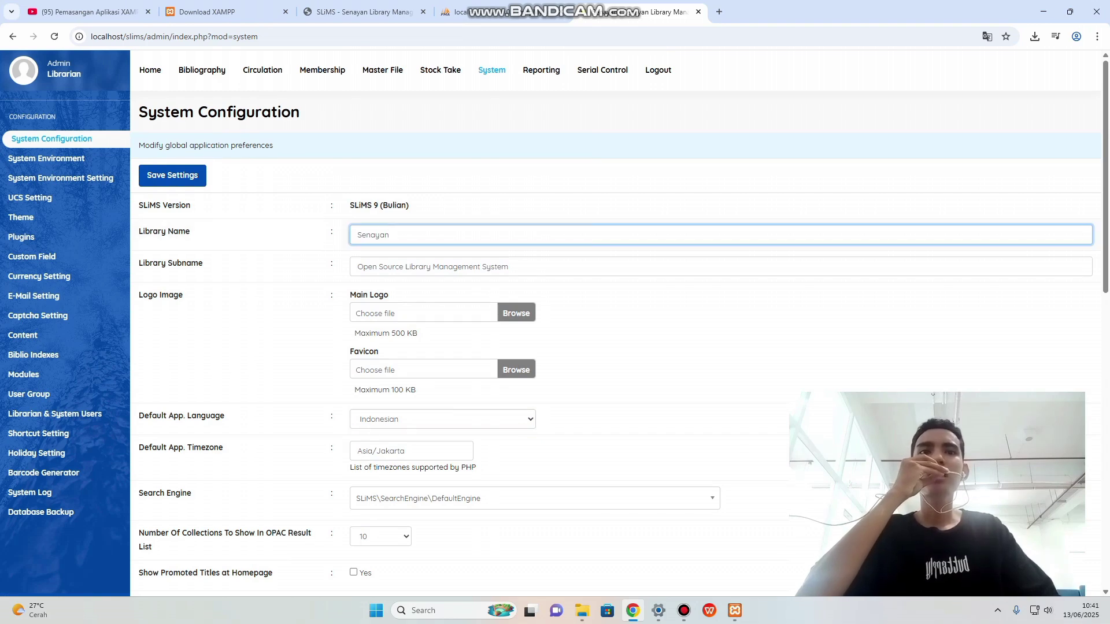
key("BackSpace")
key("BackSpace")
key("BackSpace")
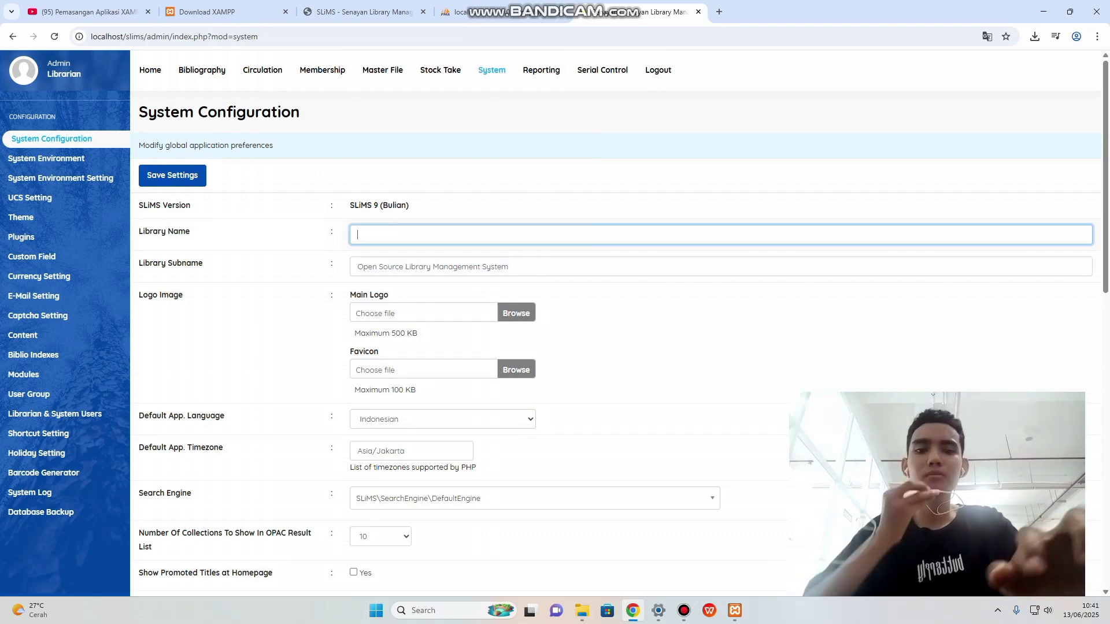
type("Pe")
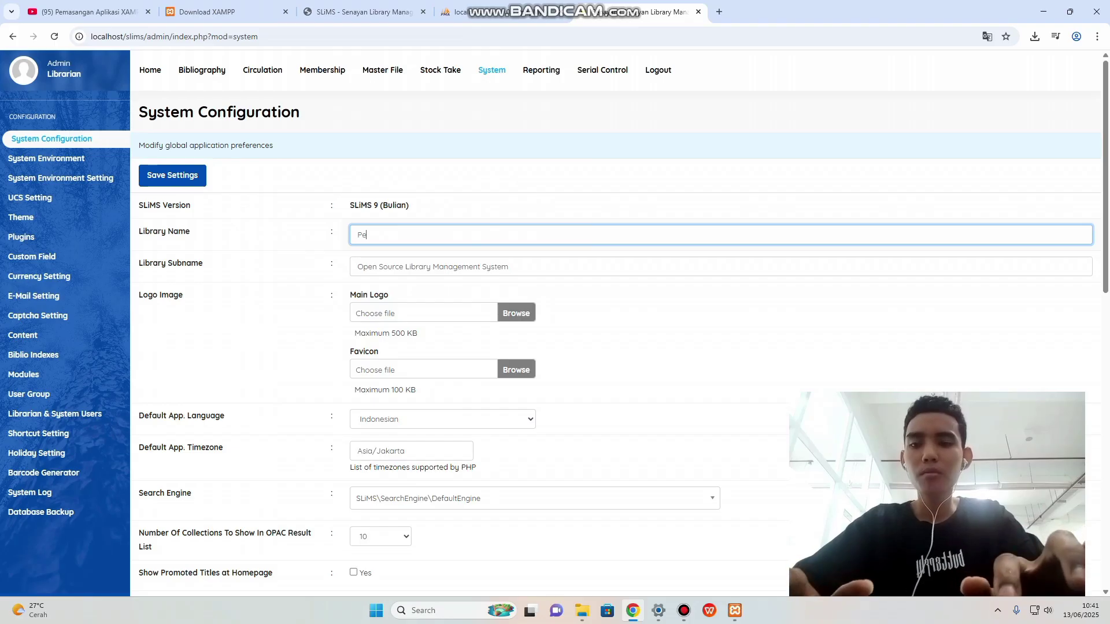
type("rpustakaan")
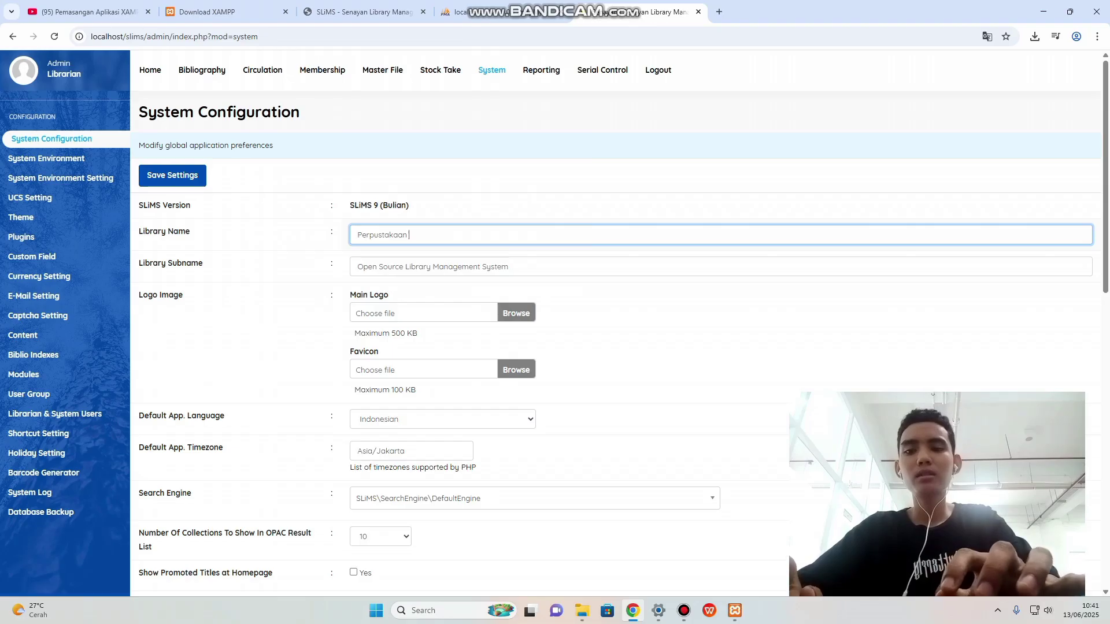
type(" In")
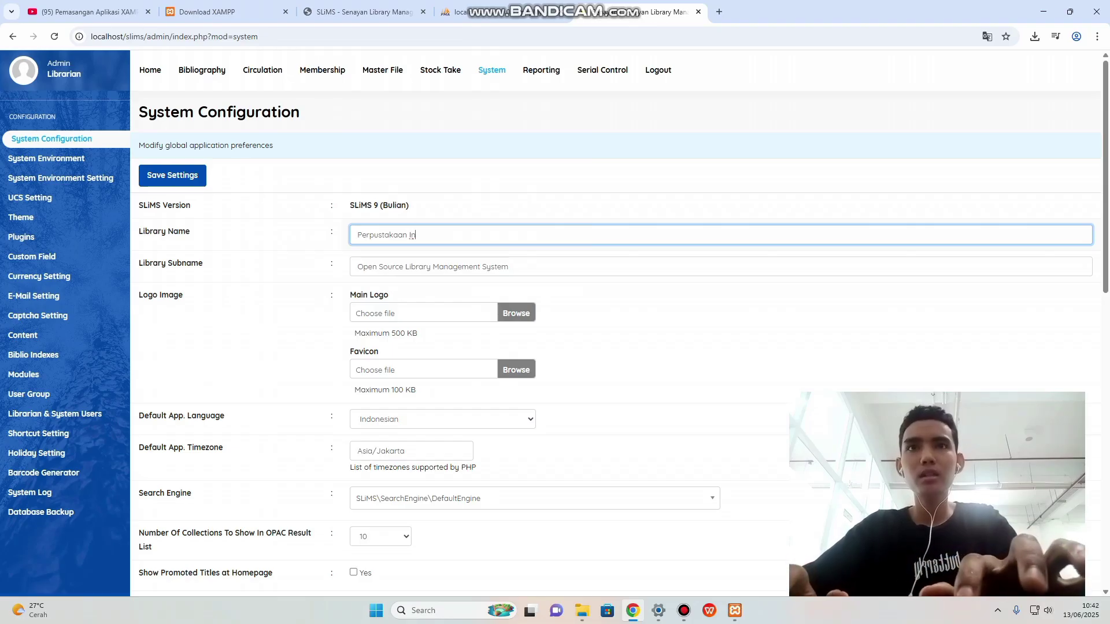
type("donesia")
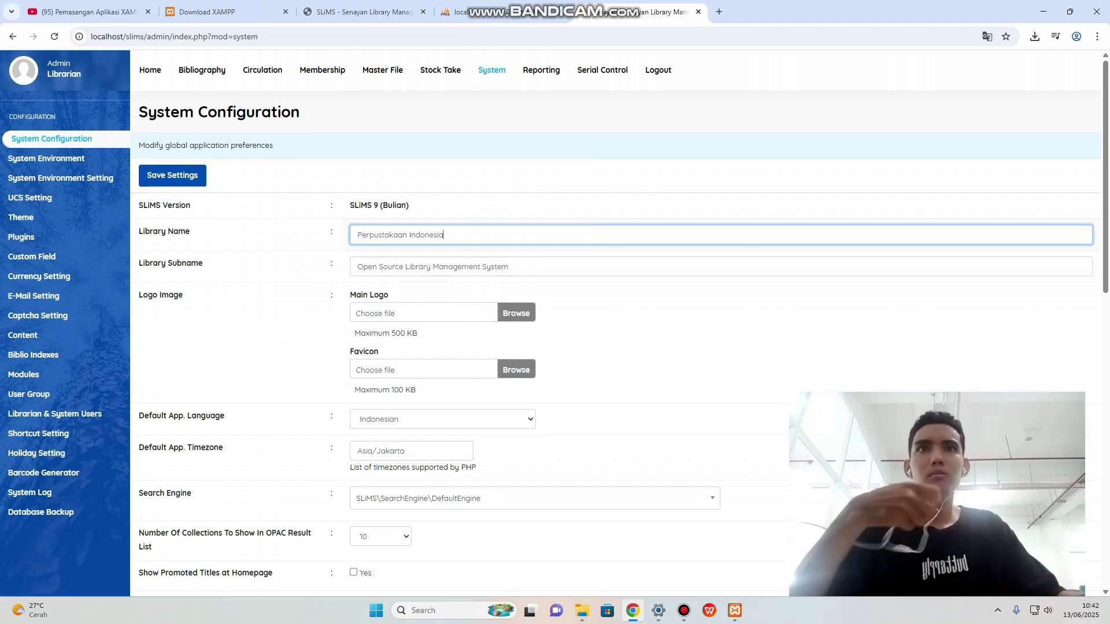
scroll(319, 93, "down", 10)
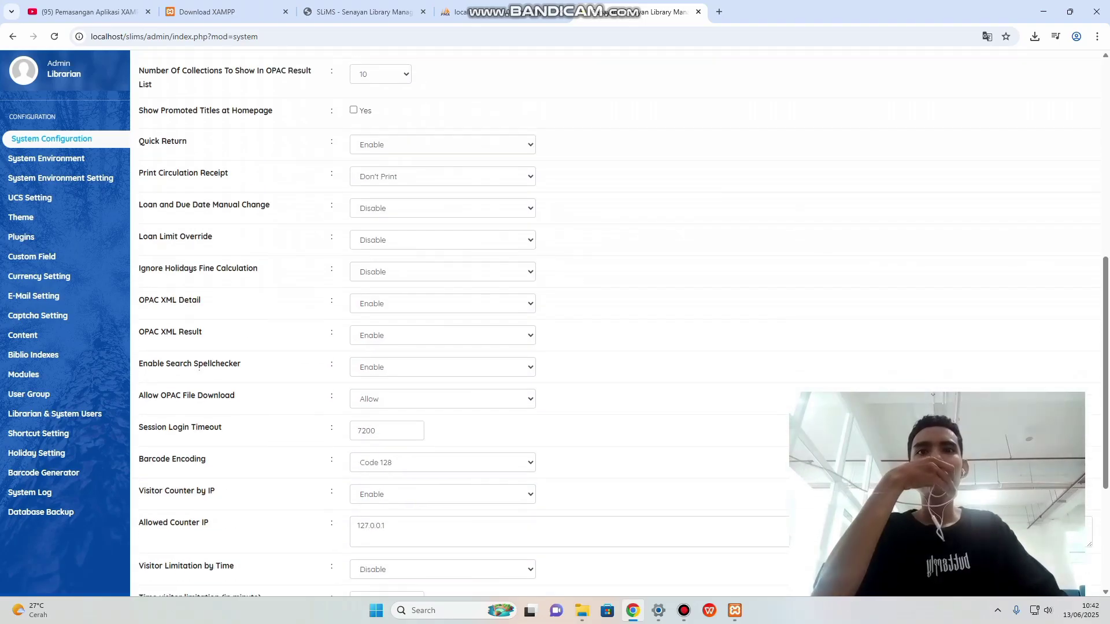
left_click(172, 534)
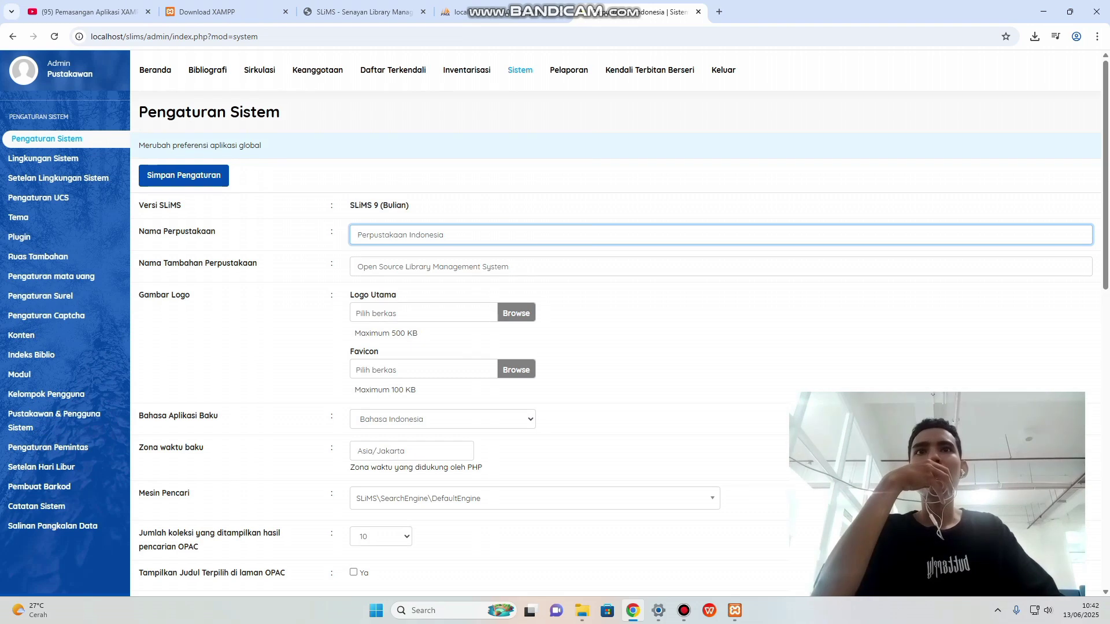
Return to Beranda, then open the empty Bibliografi list.
left_click(155, 70)
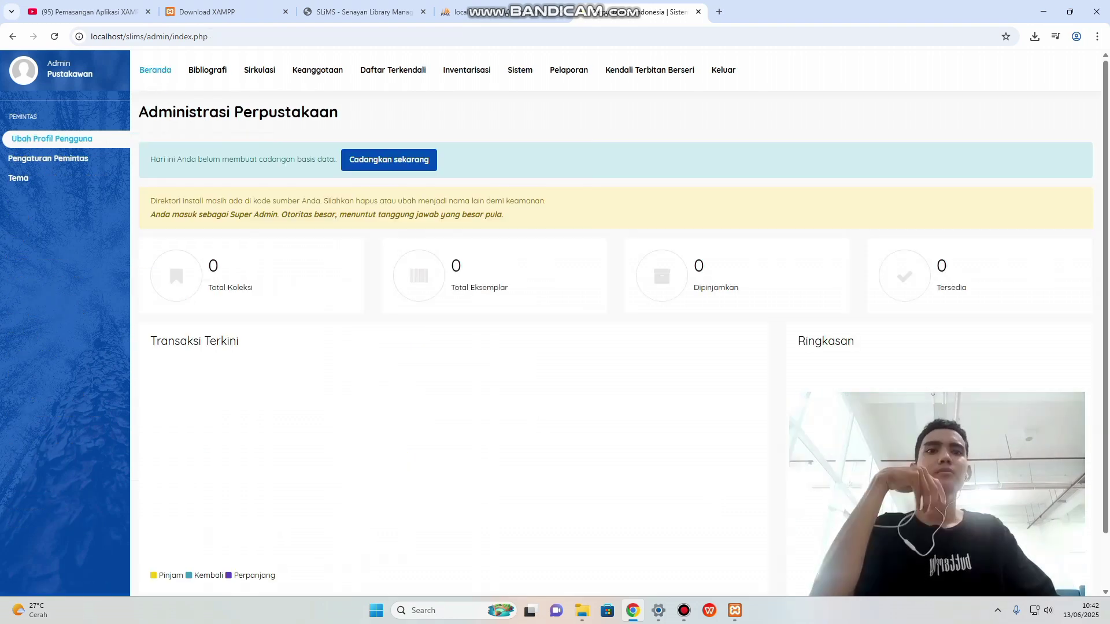
left_click(684, 610)
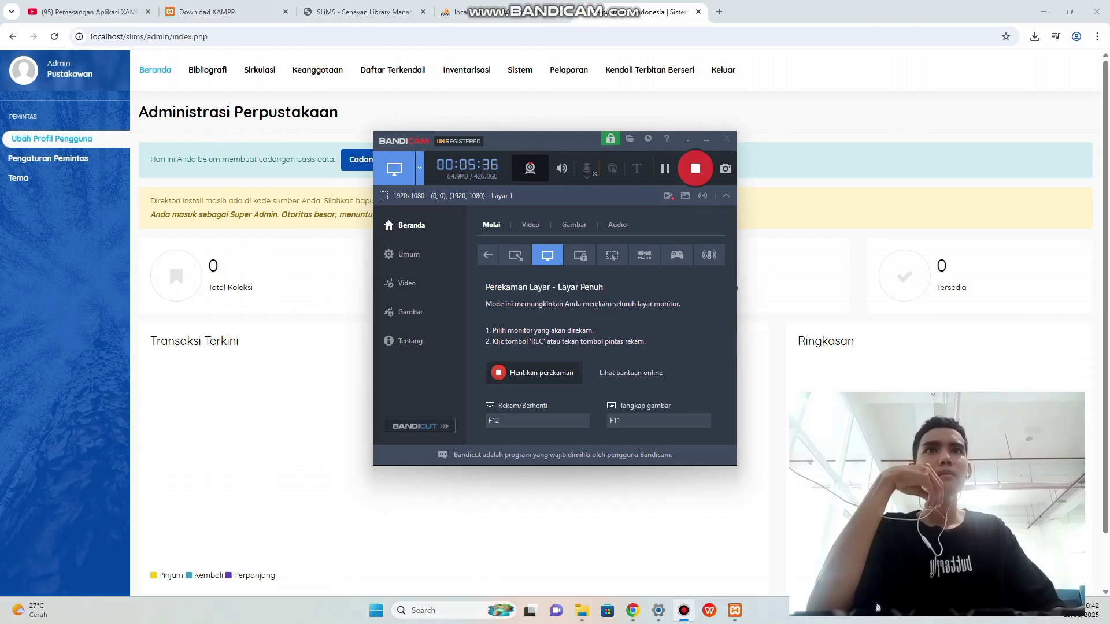
left_click(684, 611)
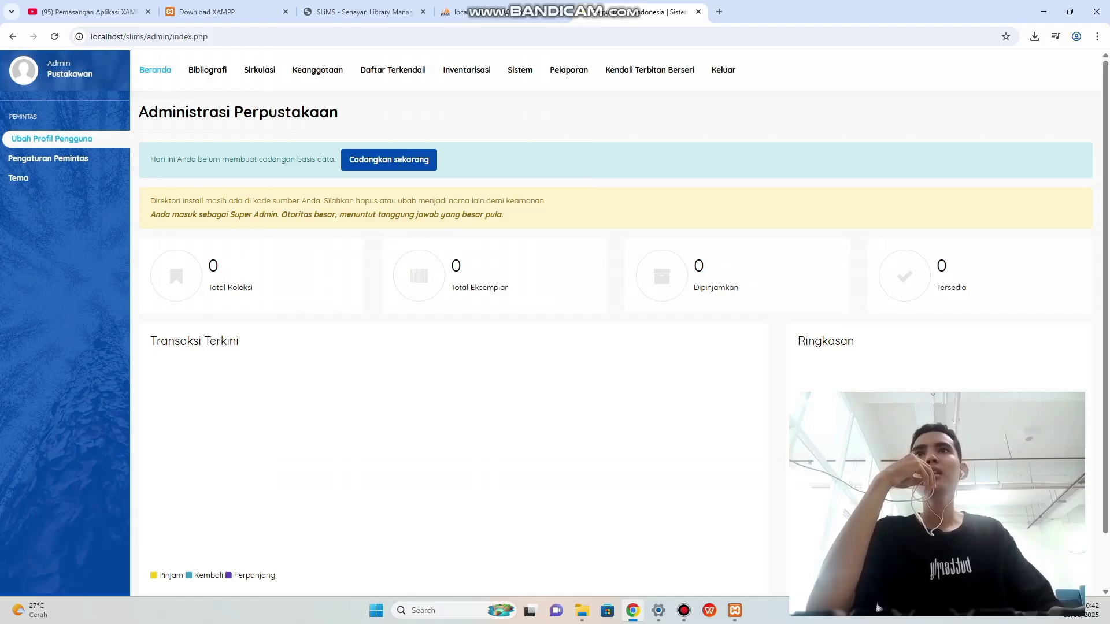
left_click(208, 70)
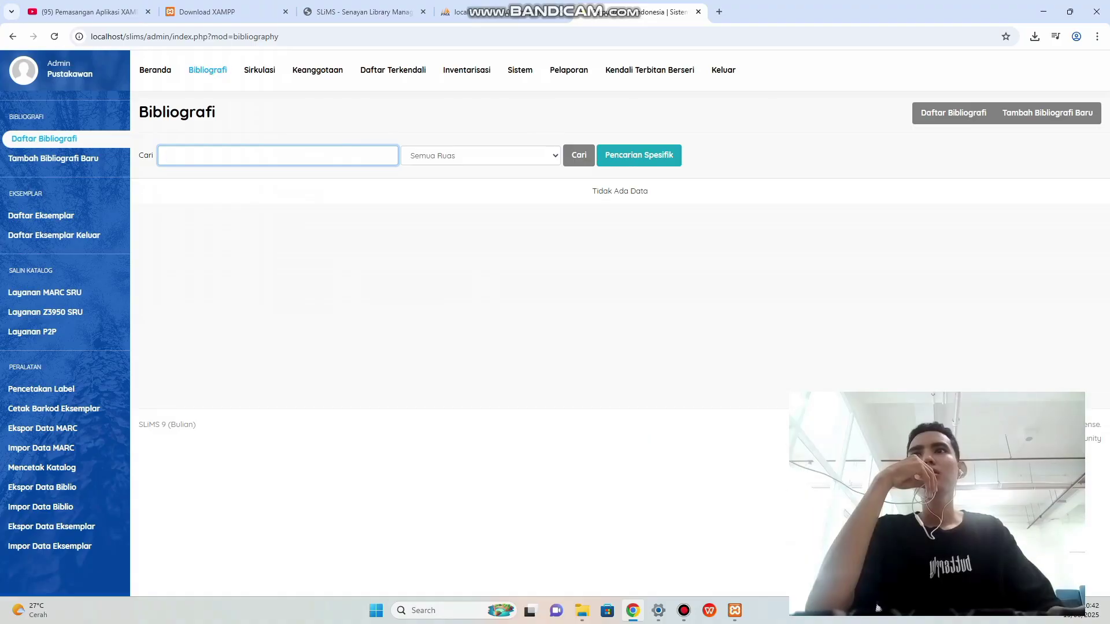
type("uy")
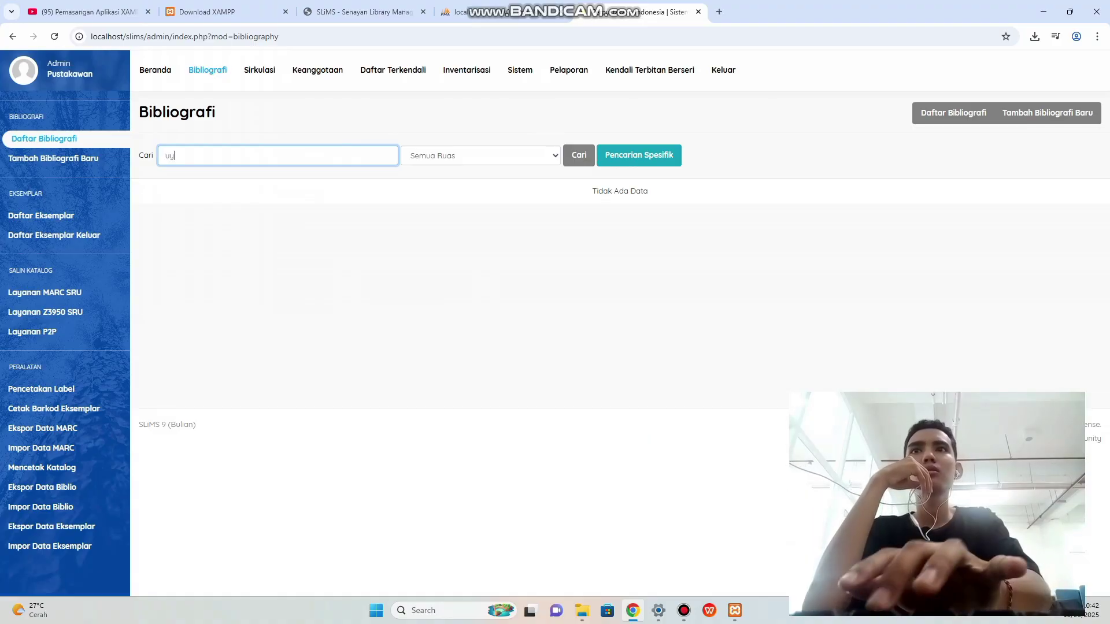
key("BackSpace")
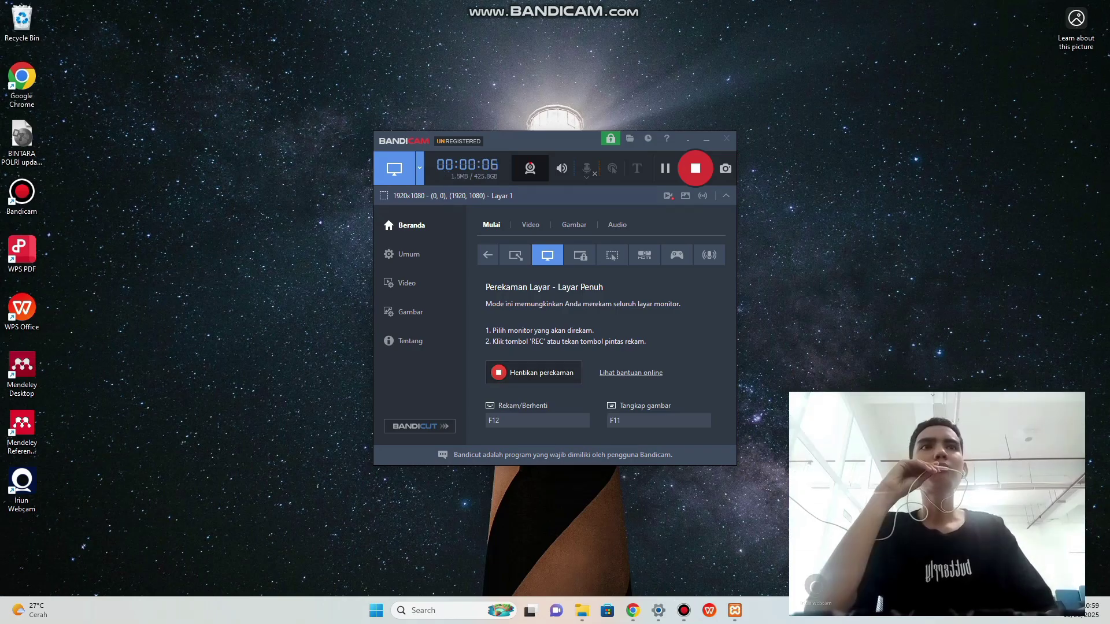
left_click(706, 139)
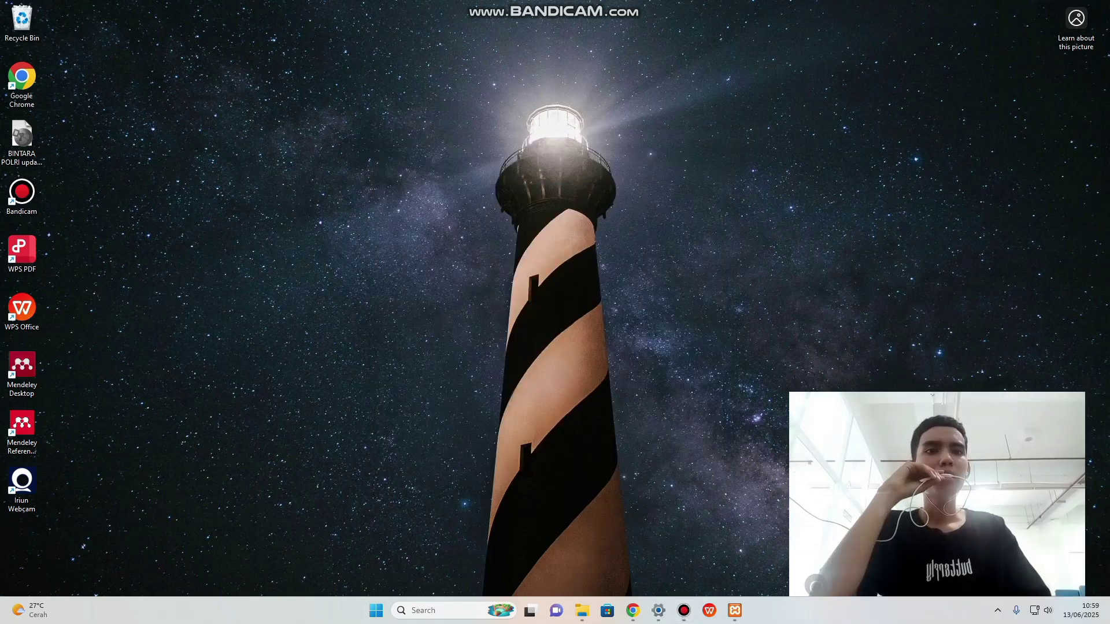
left_click(633, 610)
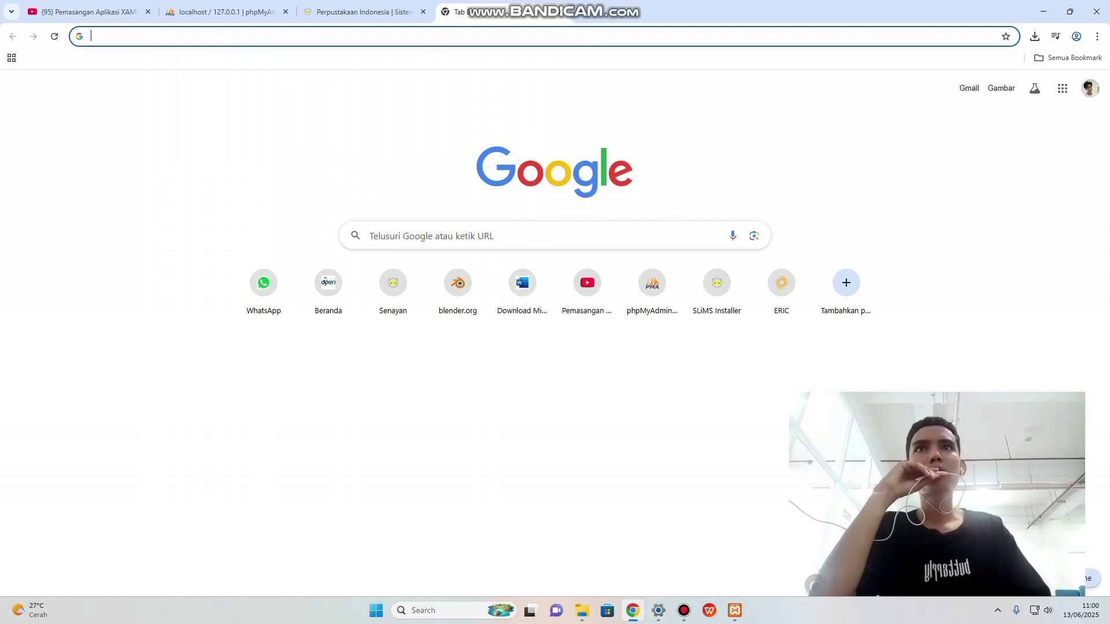
left_click(361, 12)
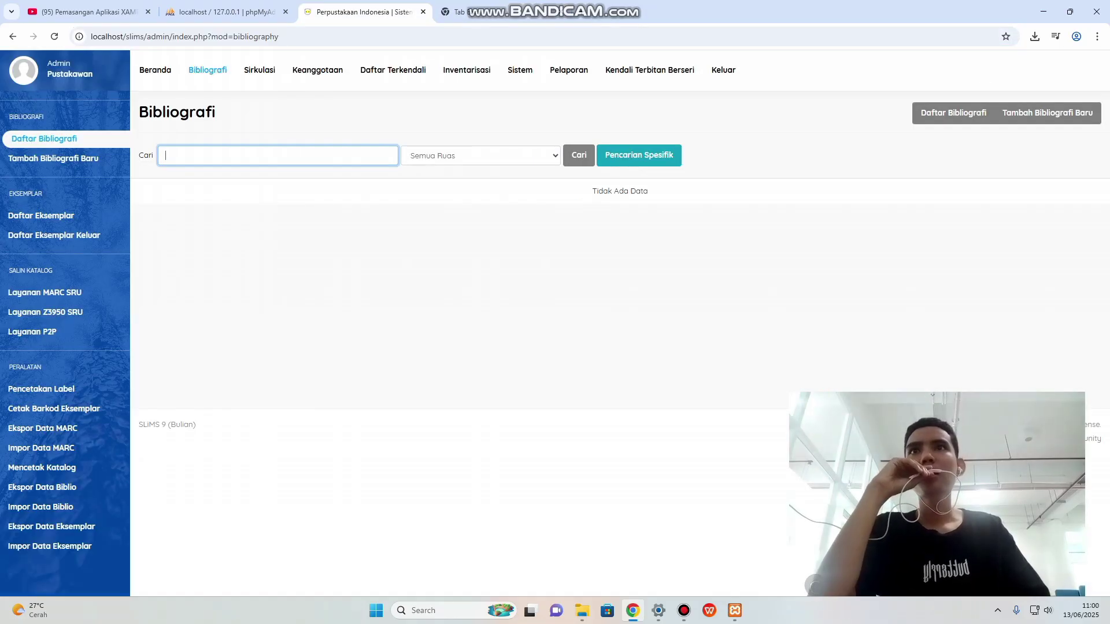
Open a blank Tambah Bibliografi Baru form via Beranda and Bibliografi.
left_click(155, 70)
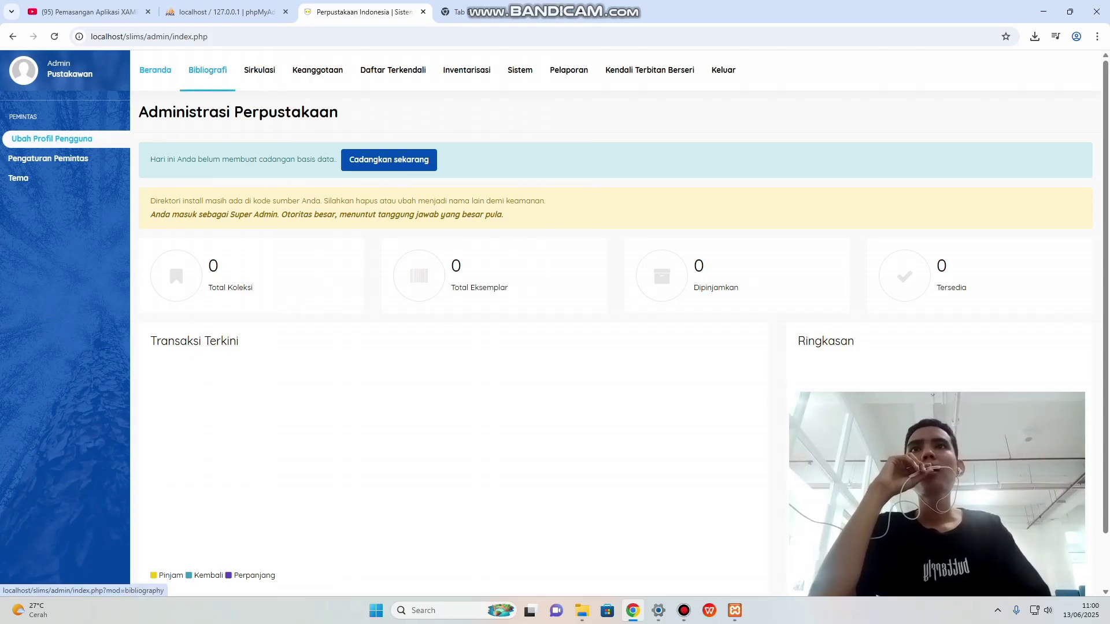
left_click(208, 70)
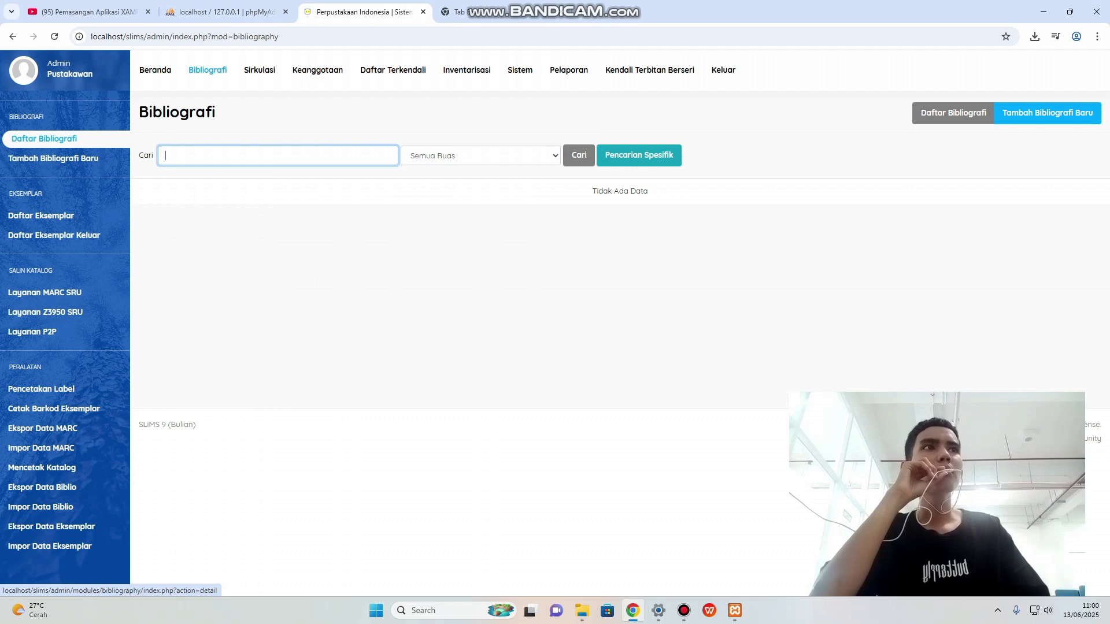
left_click(1047, 113)
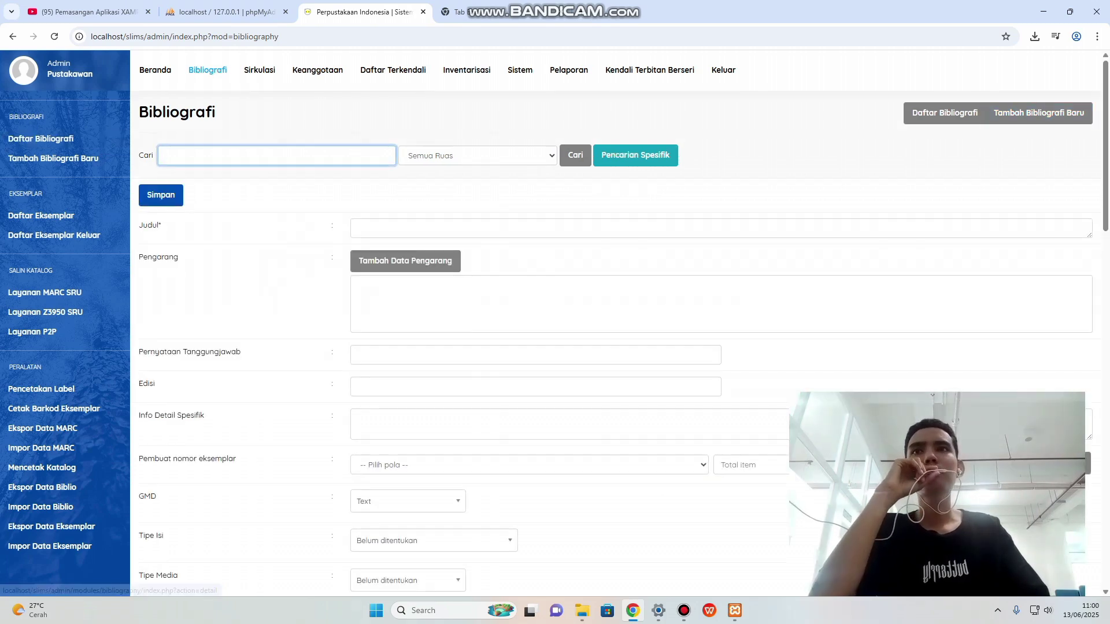
scroll(613, 324, "down", 1)
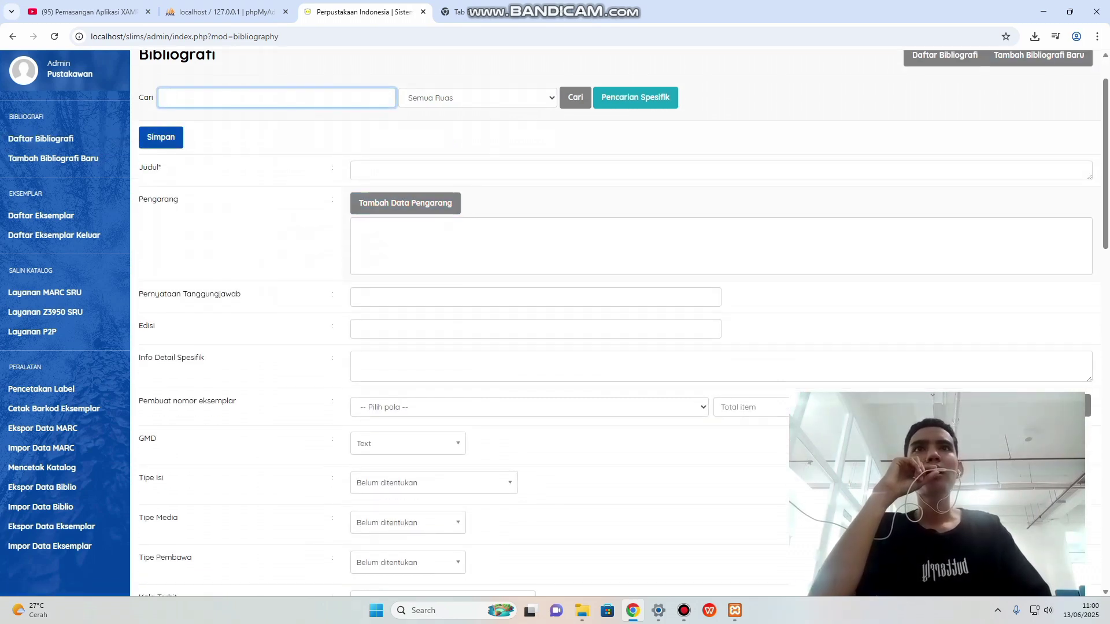
scroll(613, 324, "down", 6)
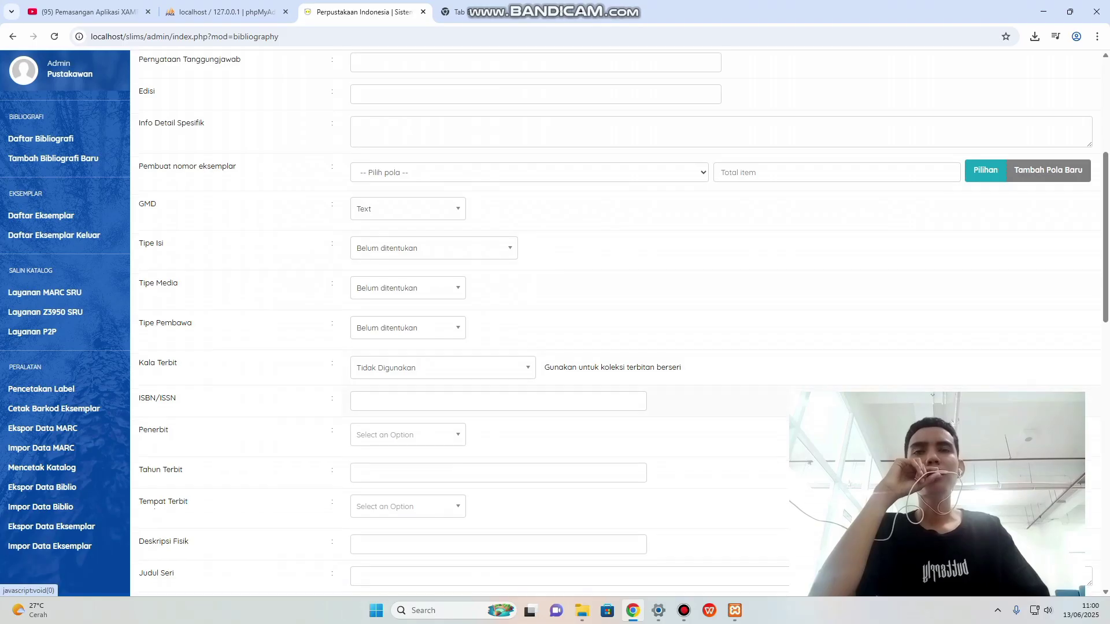
scroll(613, 324, "up", 6)
scroll(613, 324, "up", 1)
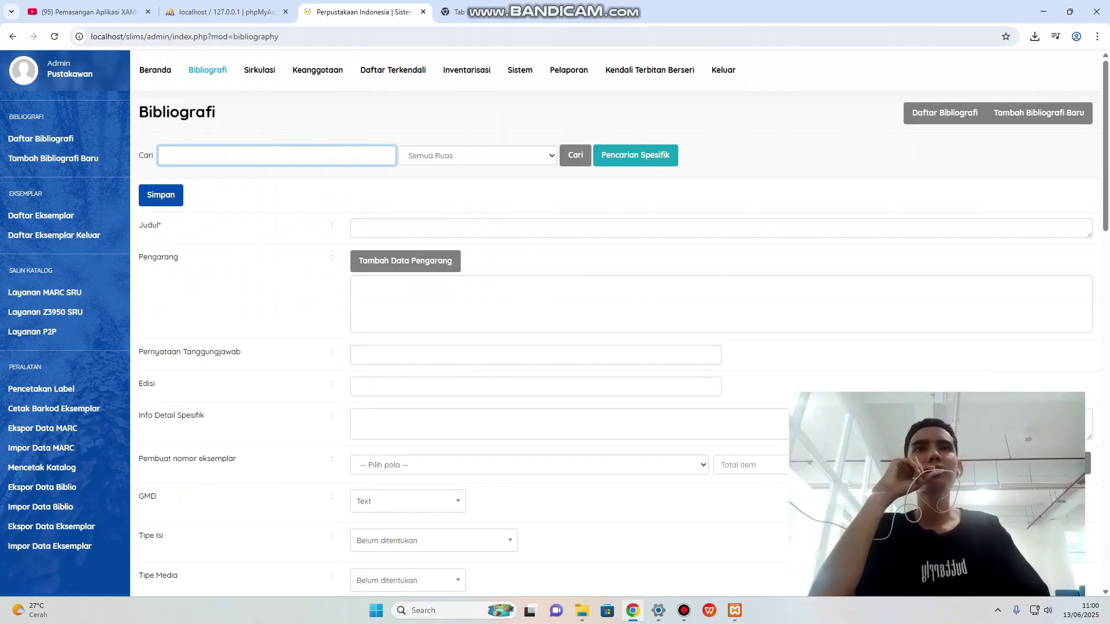
In another tab, Google 'perpustakaan bina insani' and open the Perpustakaan Bina Insani result.
left_click(499, 11)
left_click(509, 236)
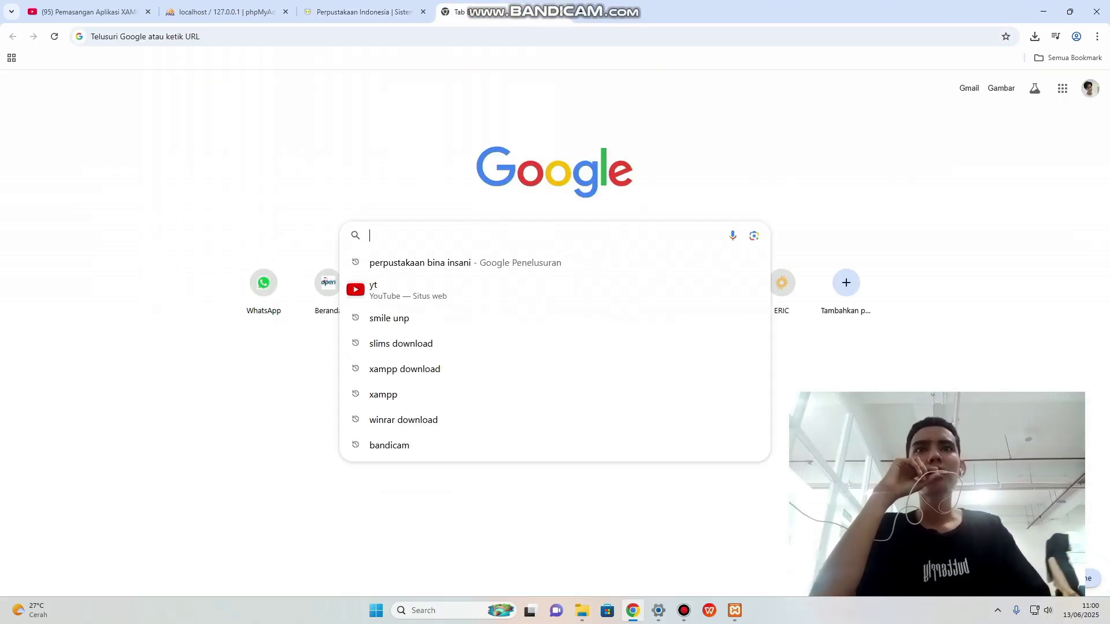
type("per")
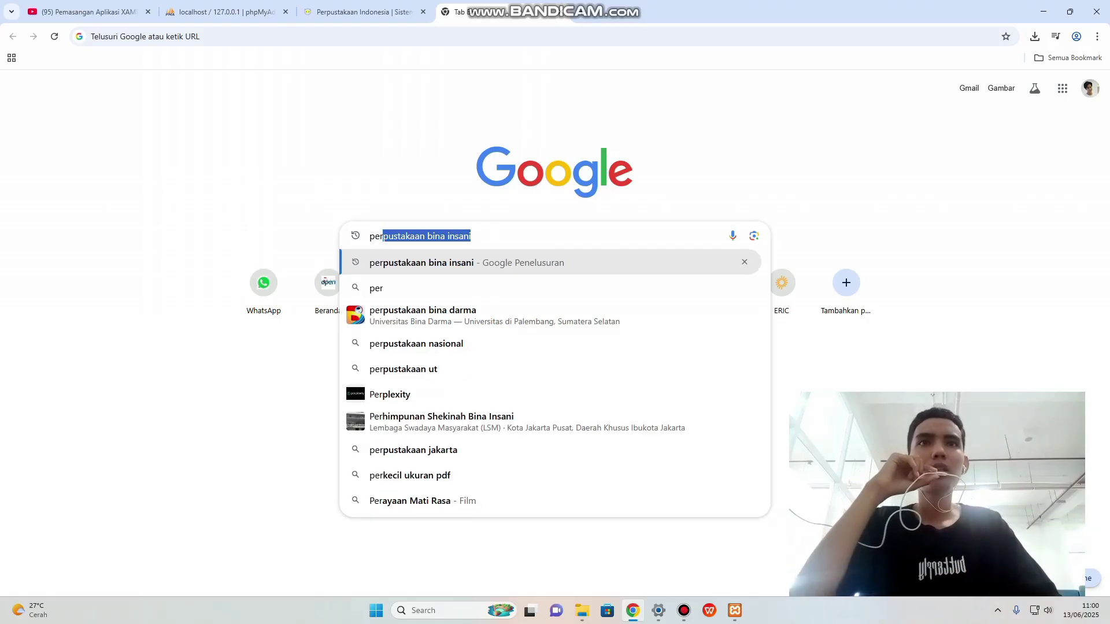
key("Return")
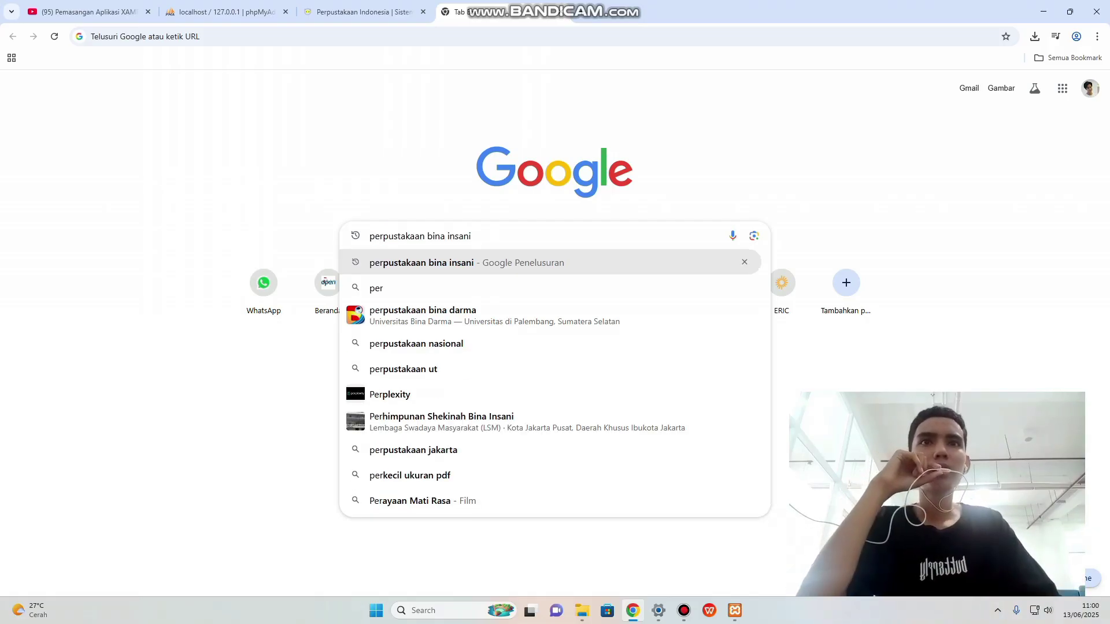
left_click(215, 213)
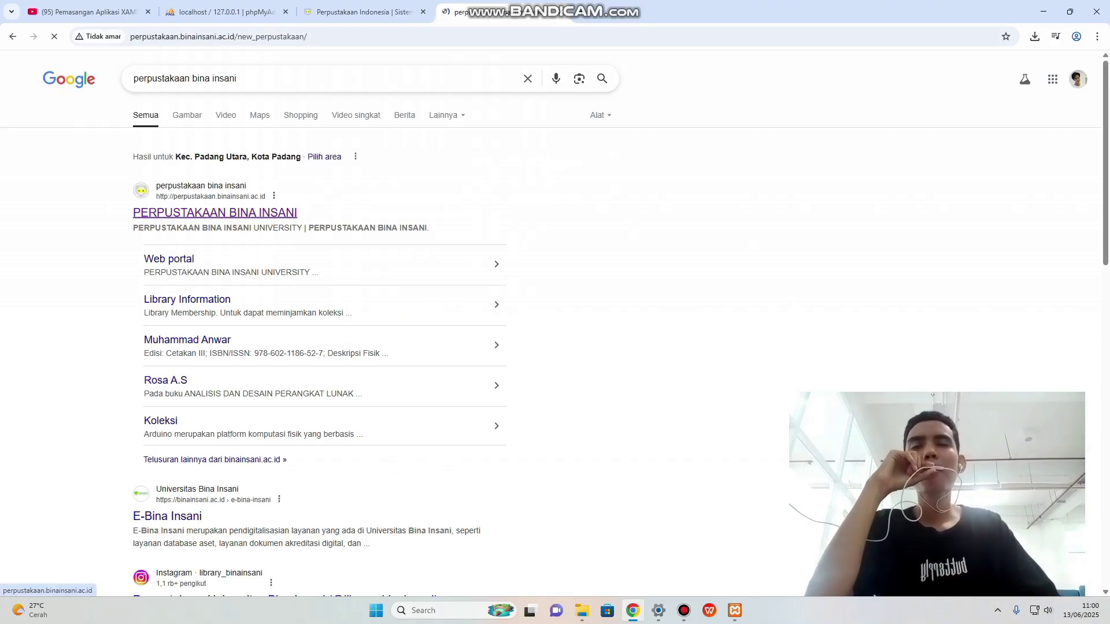
Open the Sistem akuntansi book's detail page in the Bina Insani OPAC.
scroll(555, 324, "down", 10)
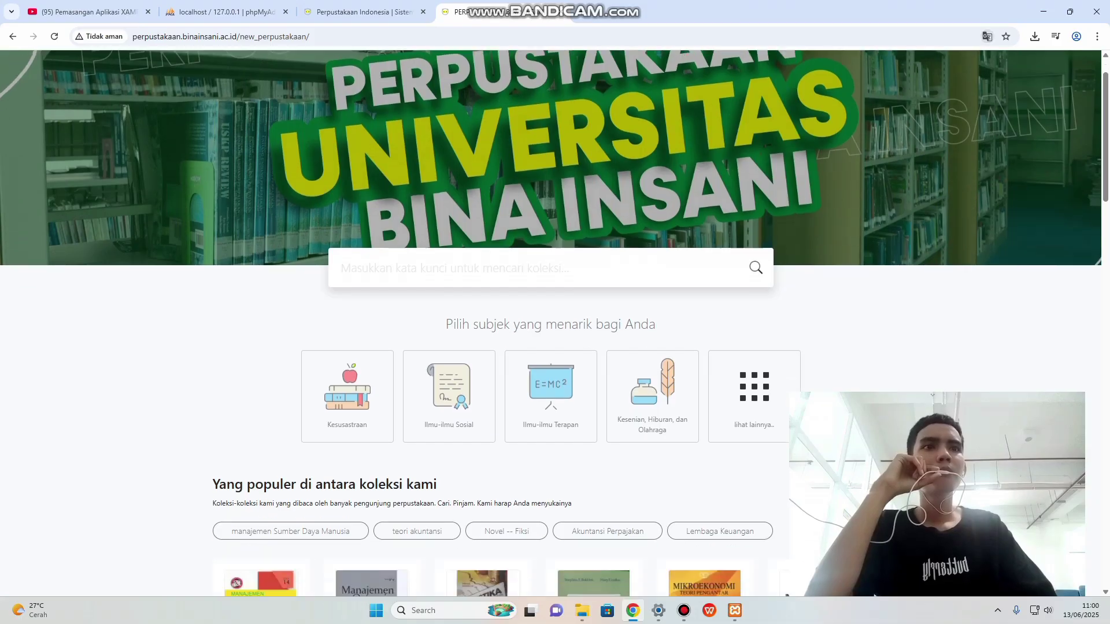
scroll(555, 324, "up", 8)
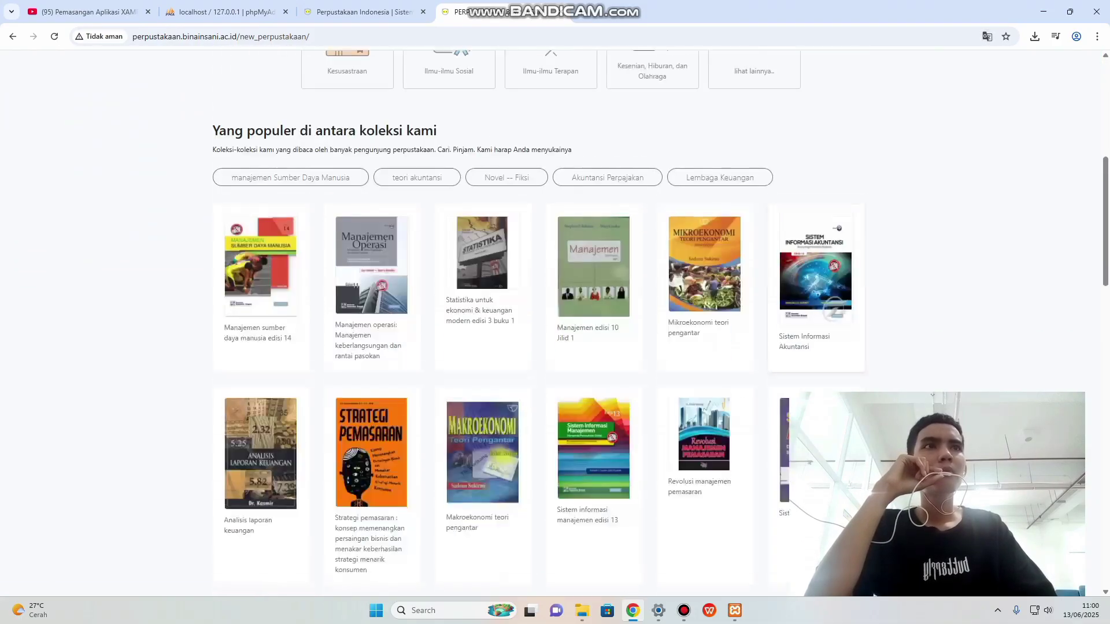
scroll(555, 324, "down", 9)
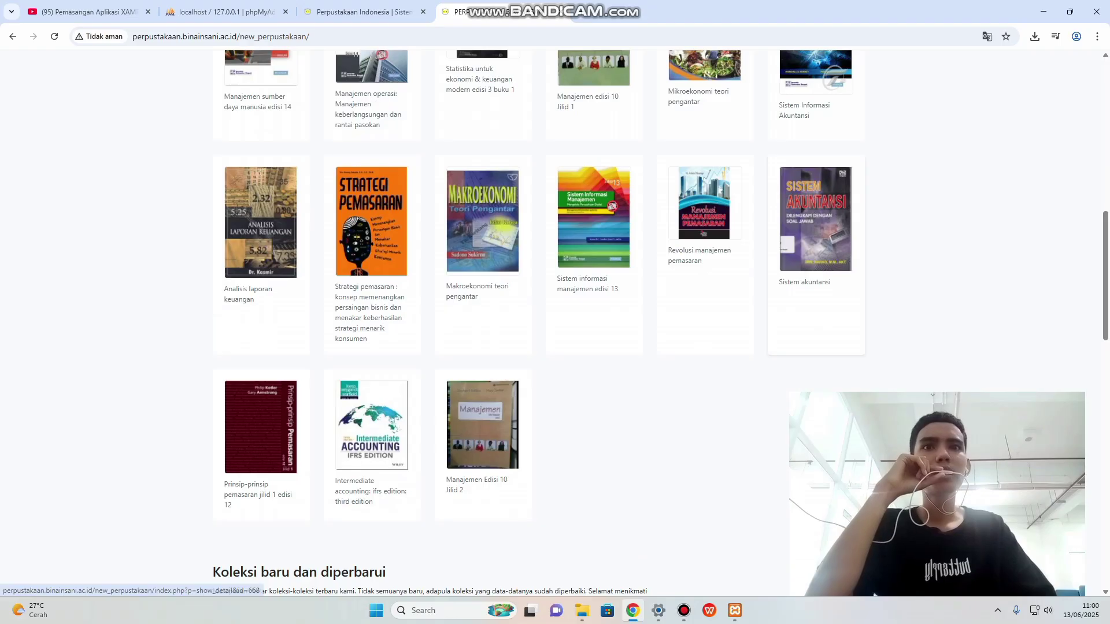
left_click(815, 220)
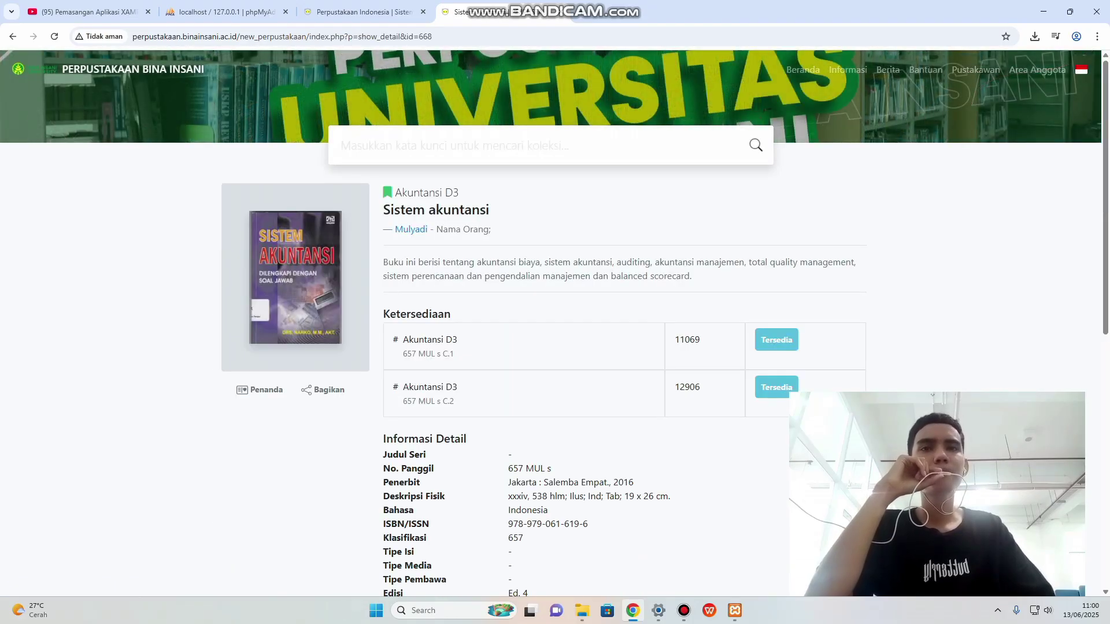
scroll(555, 324, "down", 3)
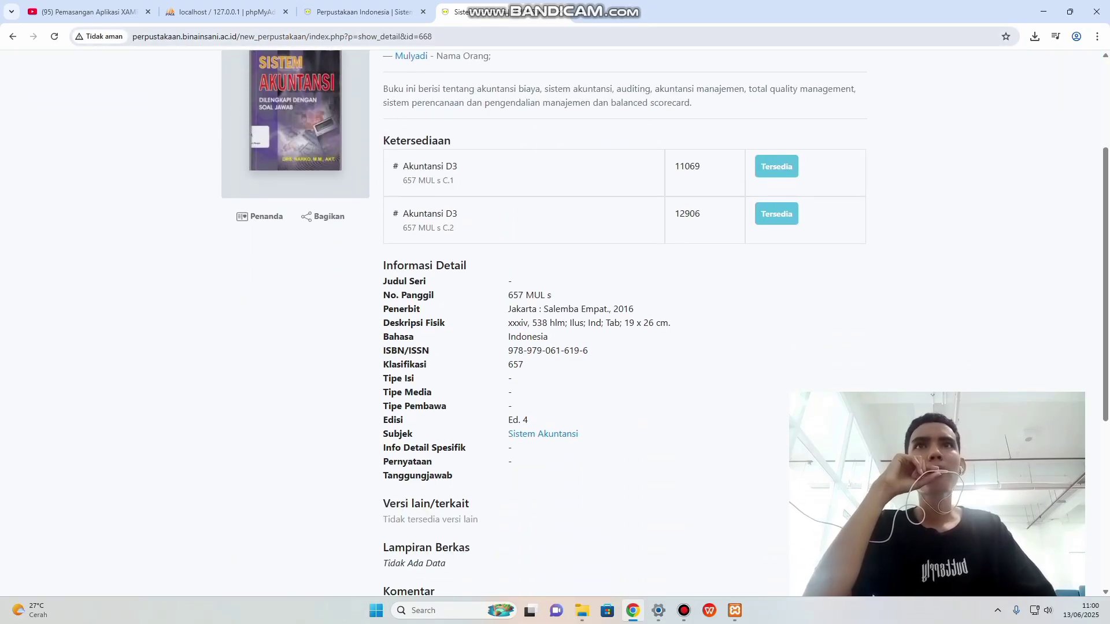
key("ctrl+shift+Tab")
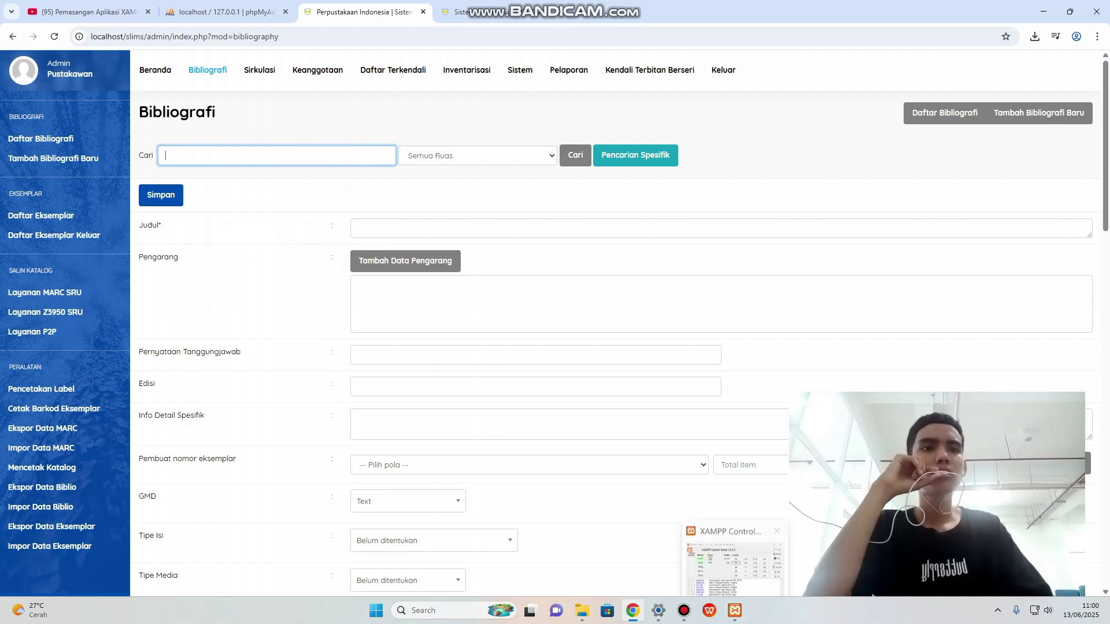
key("ctrl+Tab")
scroll(555, 324, "up", 2)
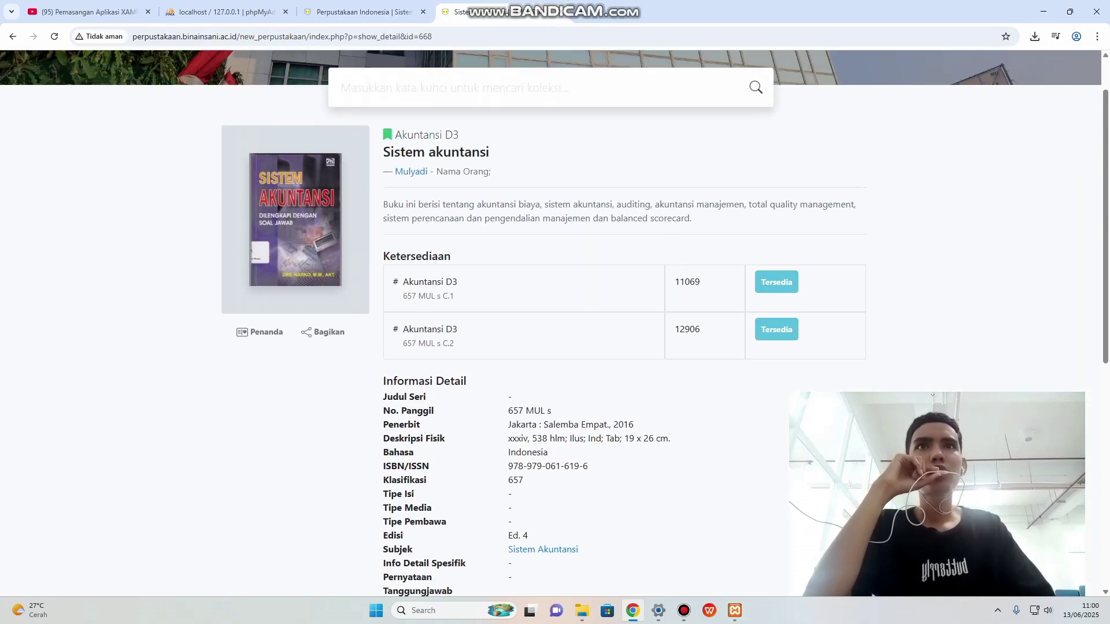
Copy the title 'Sistem akuntansi' and return to the SLiMS form.
left_click_drag(384, 152, 489, 152)
right_click(475, 155)
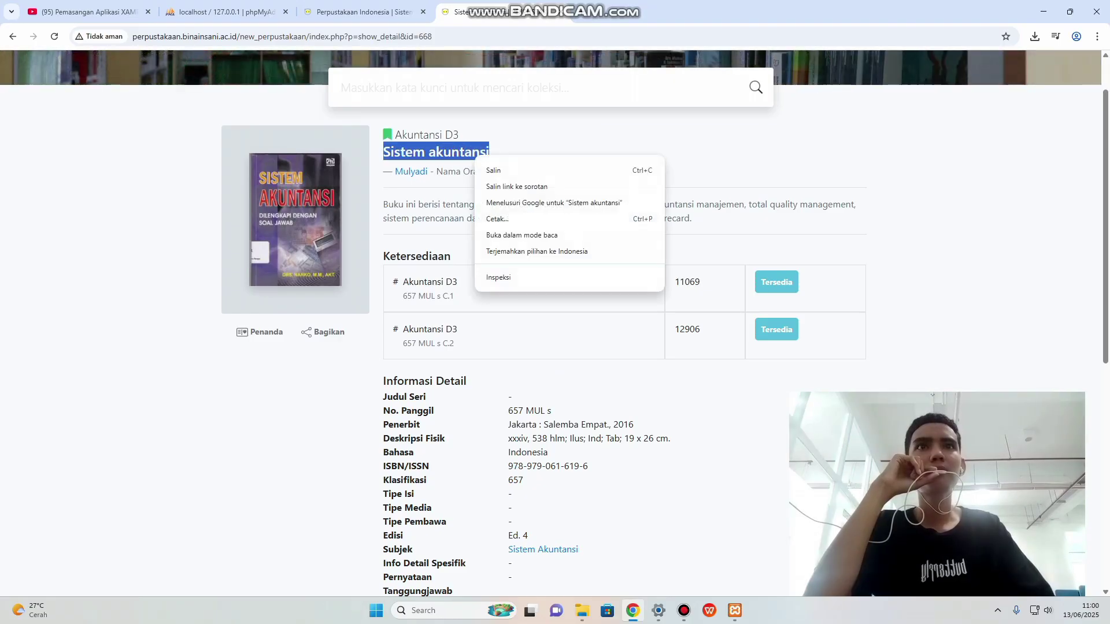
left_click(493, 170)
left_click(357, 11)
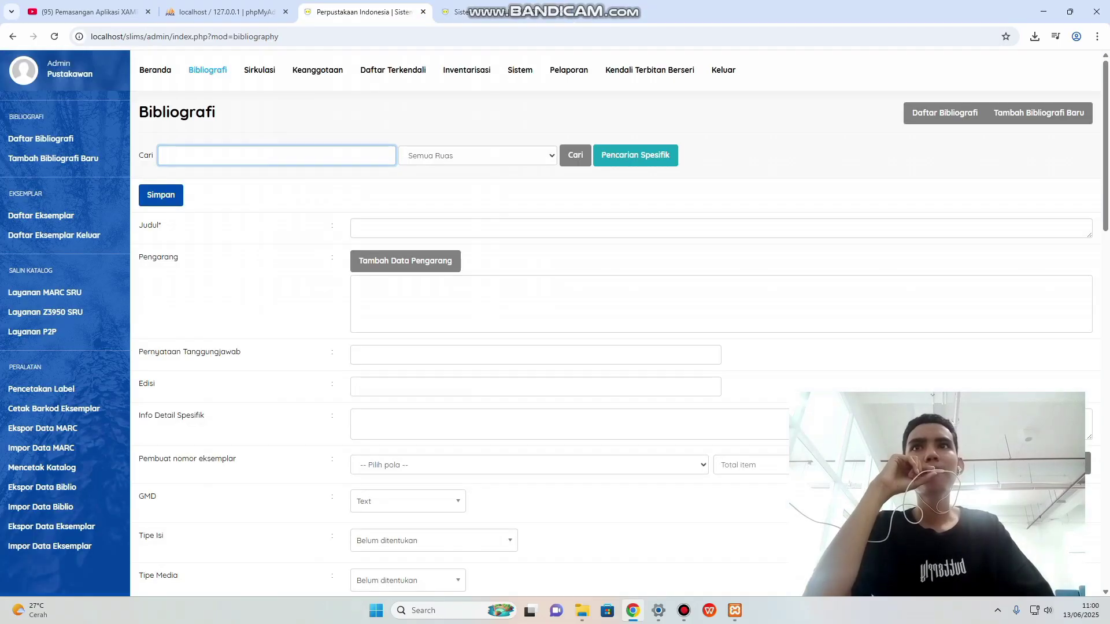
Paste the title into Judul, correct it to 'Sistem Akuntansi', and open Tambah Data Pengarang.
left_click(379, 228)
right_click(378, 228)
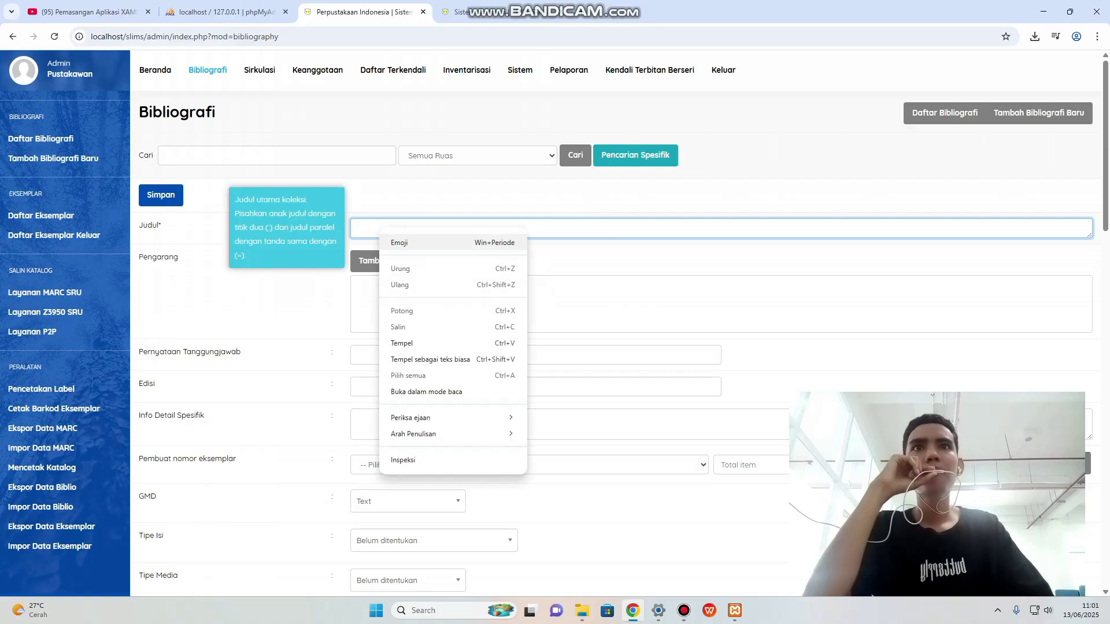
left_click(401, 343)
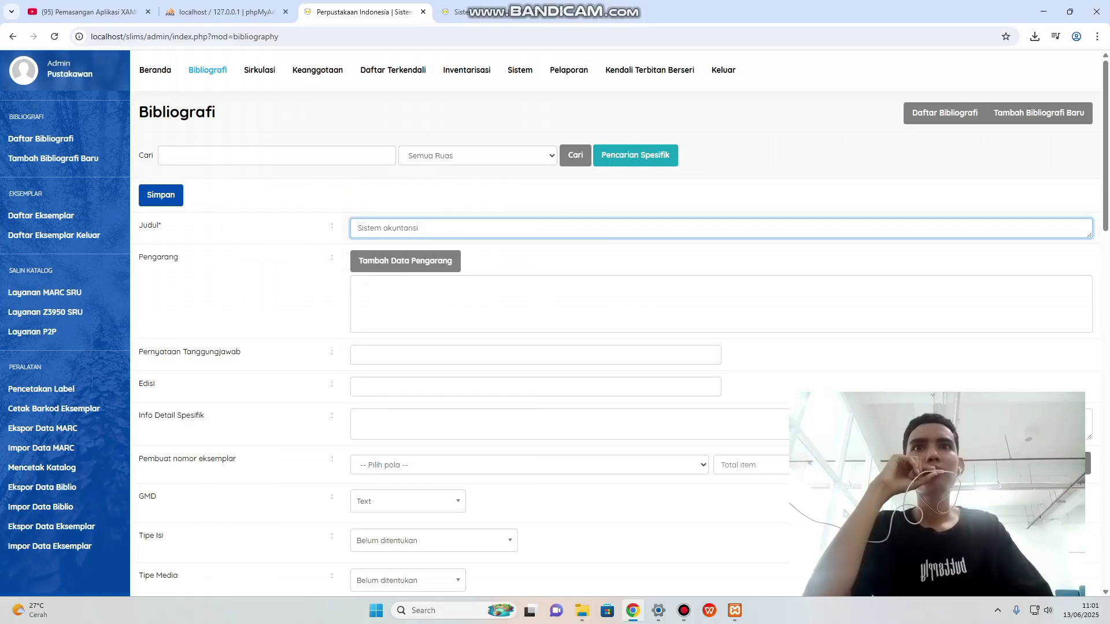
left_click(387, 228)
key("BackSpace")
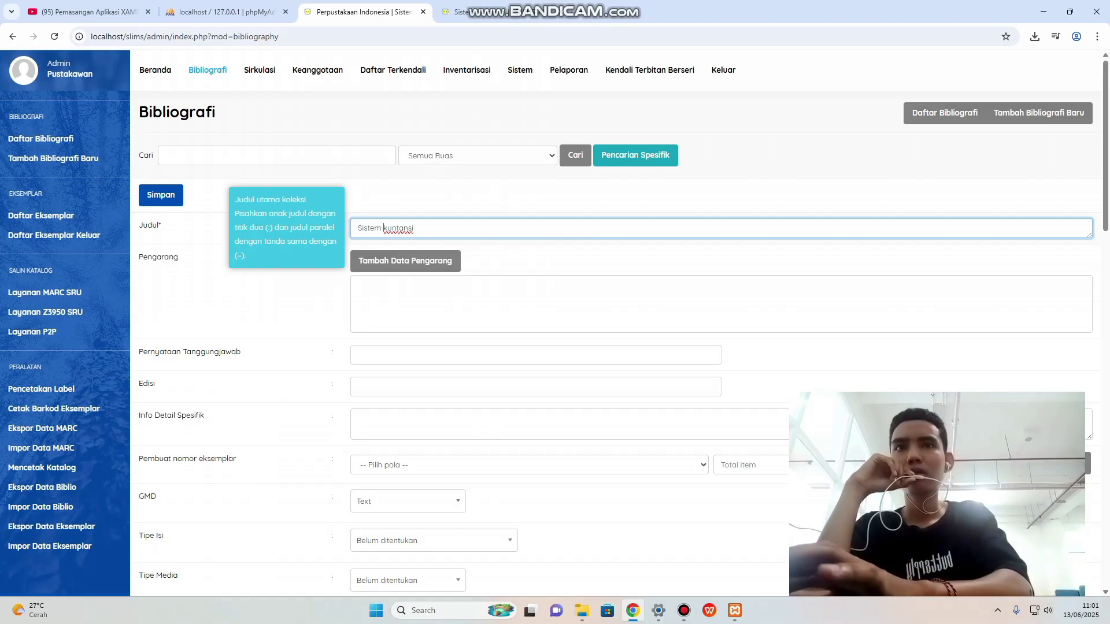
type("A")
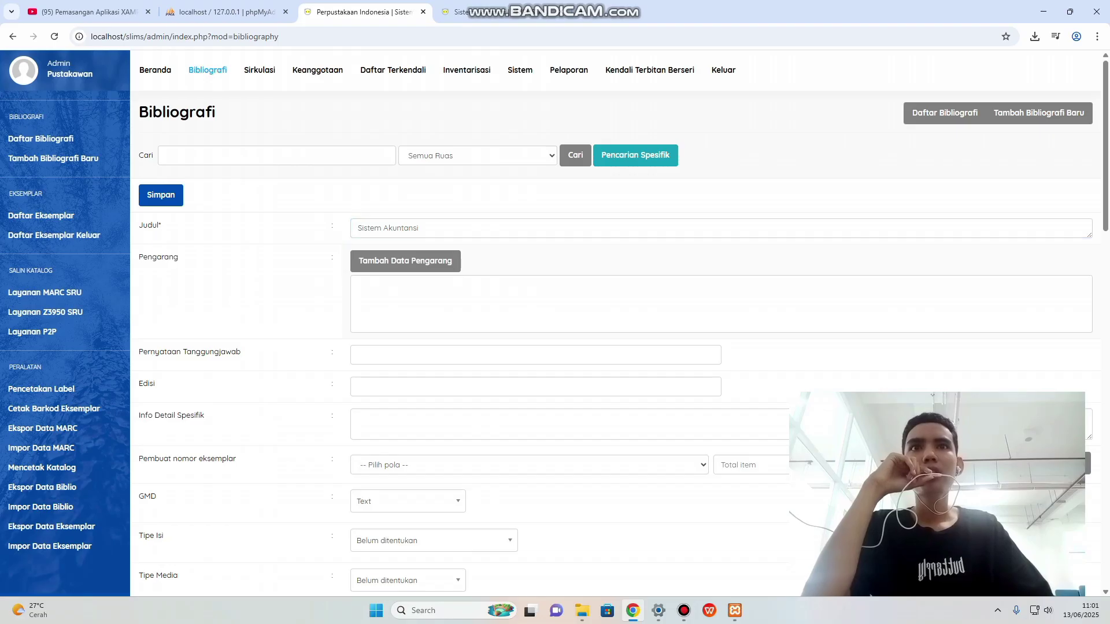
left_click(405, 261)
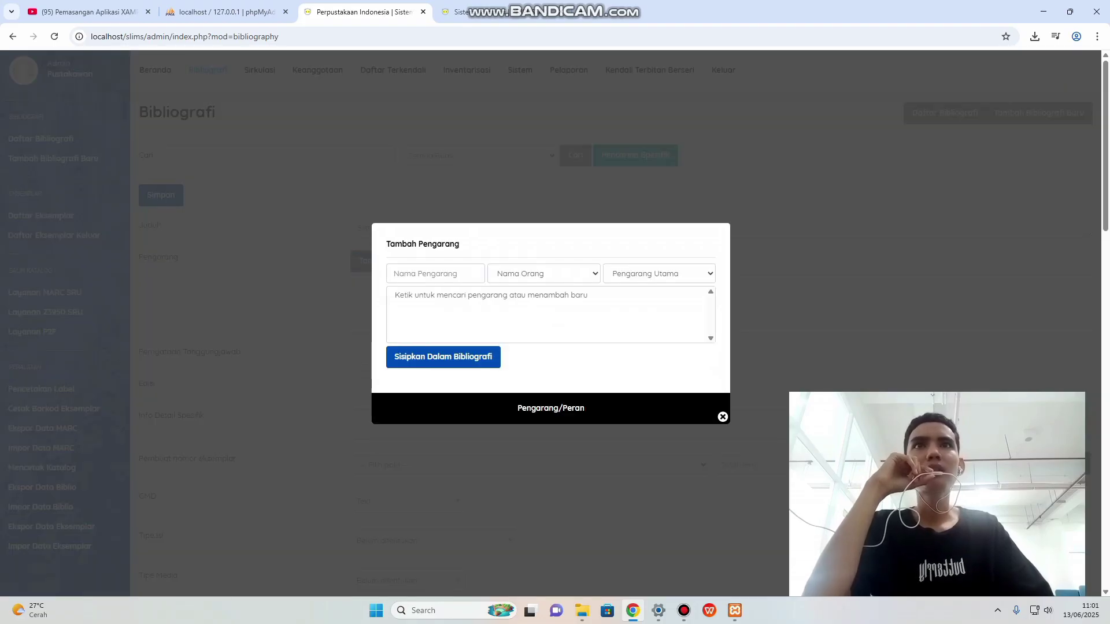
Enter the book's author name as a Nama Orang (personal name) author.
left_click(497, 12)
scroll(550, 323, "down", 2)
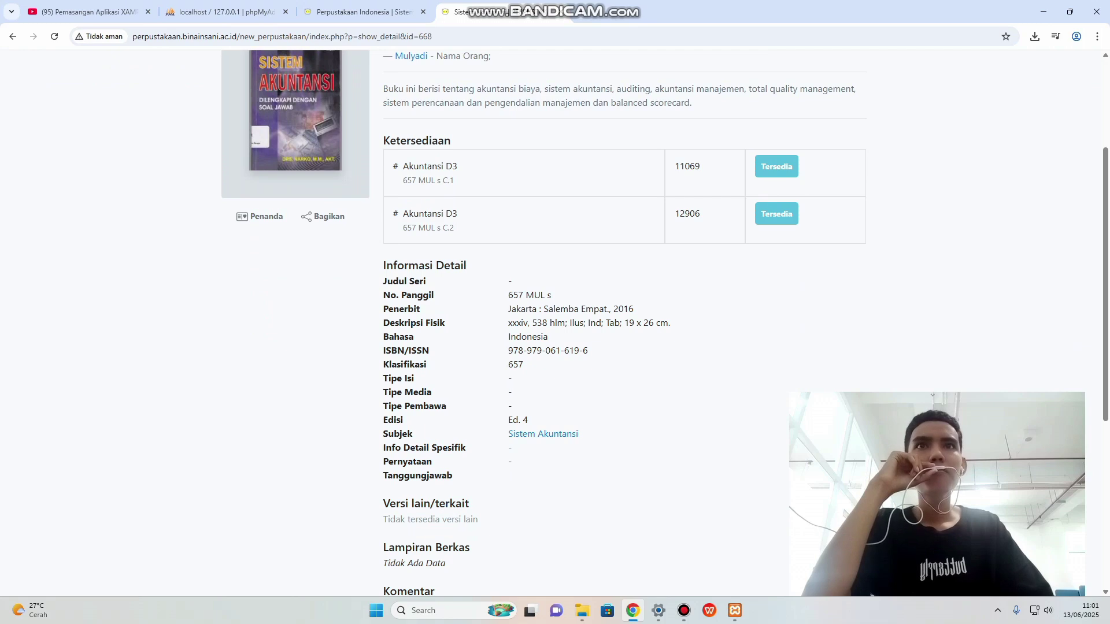
scroll(543, 324, "up", 1)
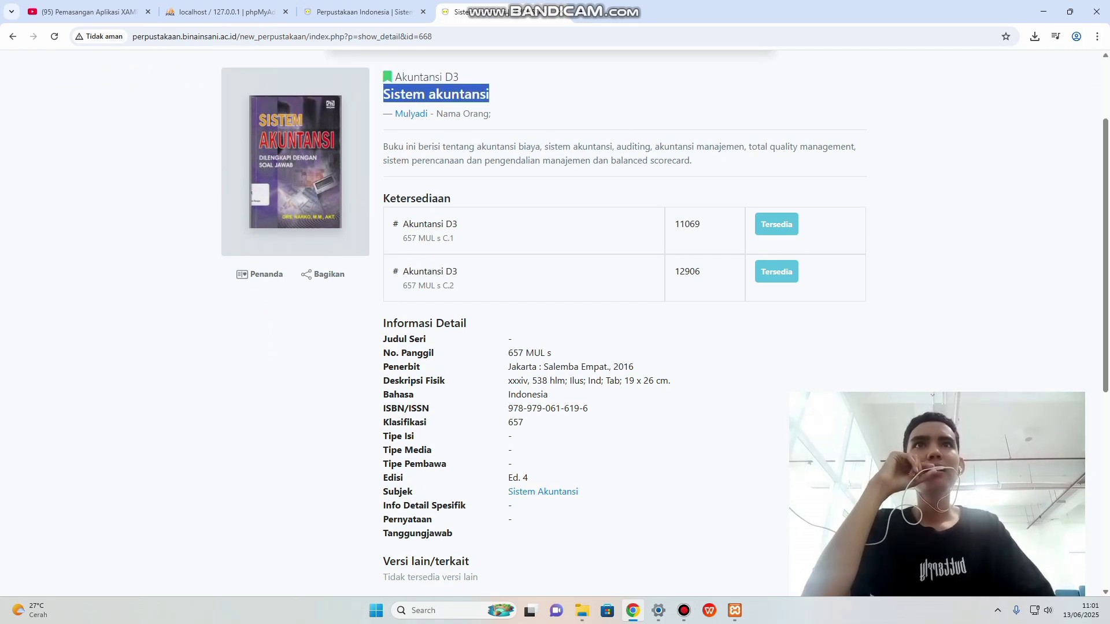
left_click(361, 12)
left_click(435, 274)
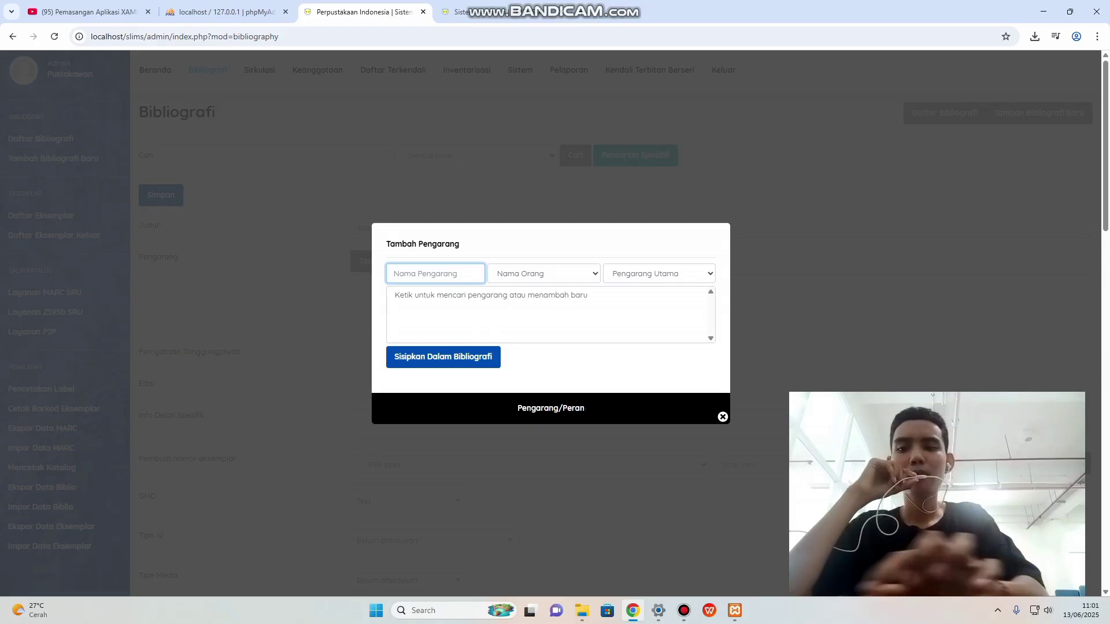
type("Mu")
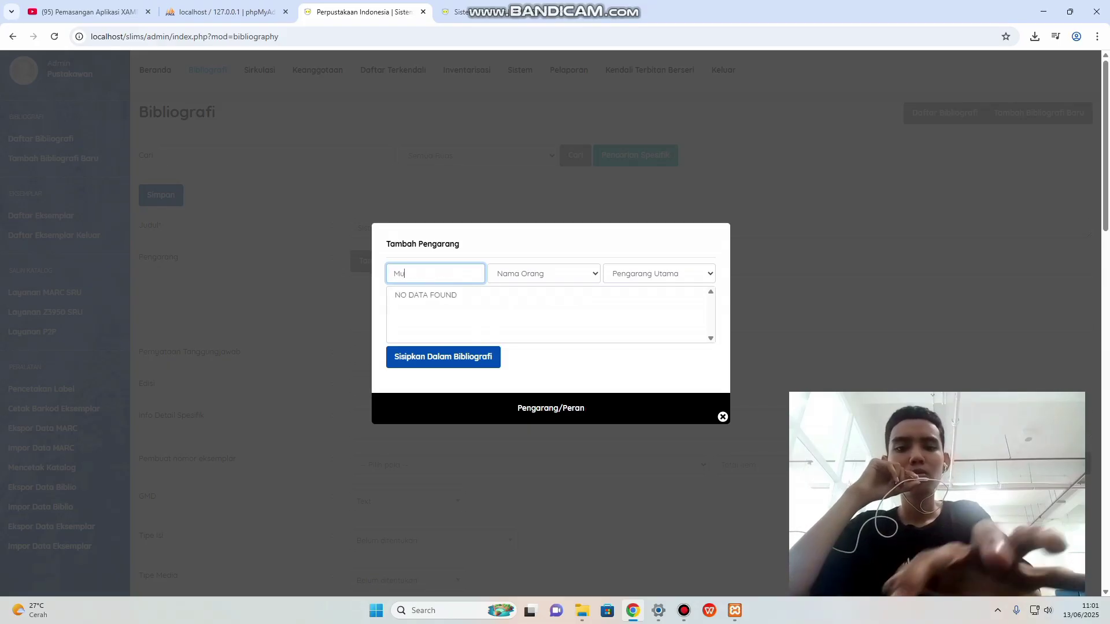
type("lyadi")
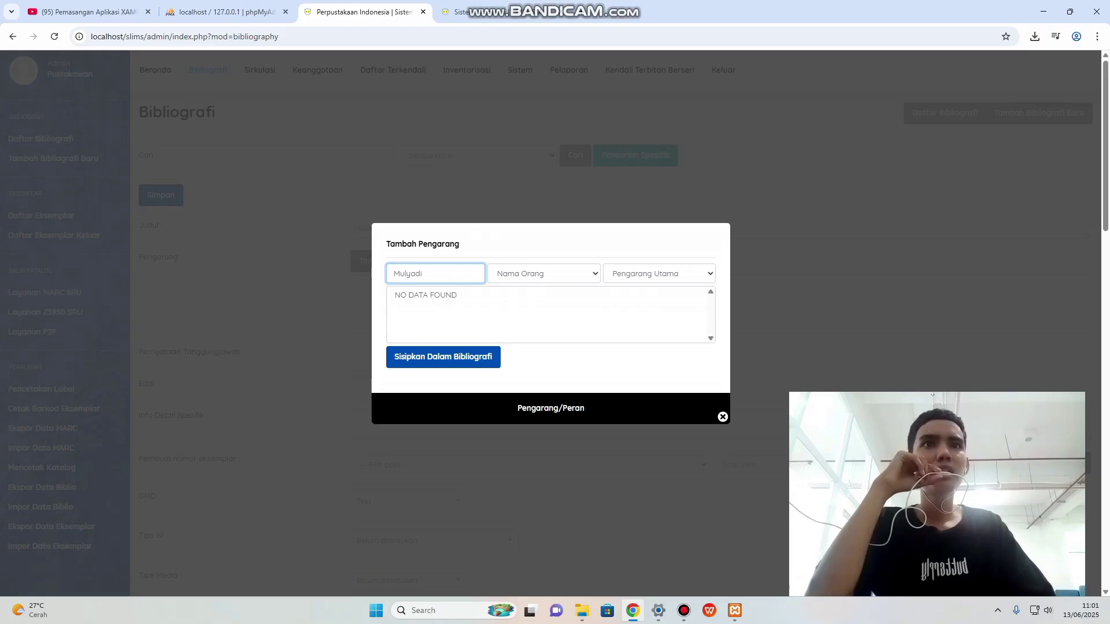
left_click(544, 274)
key("Down")
key("Down")
key("Up")
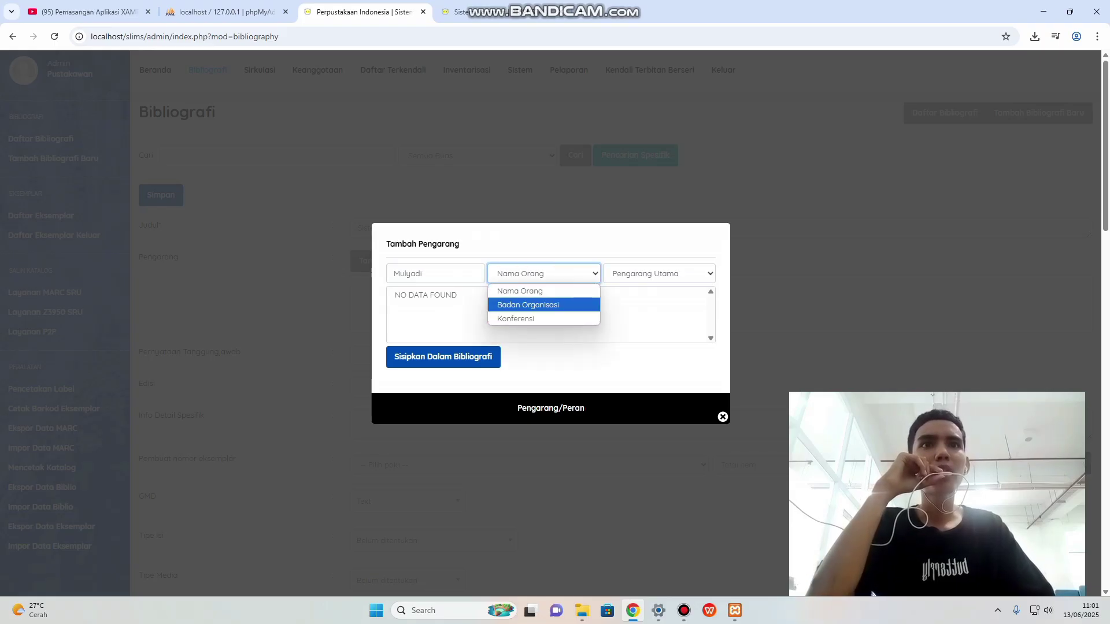
key("Down")
key("Up")
key("Up")
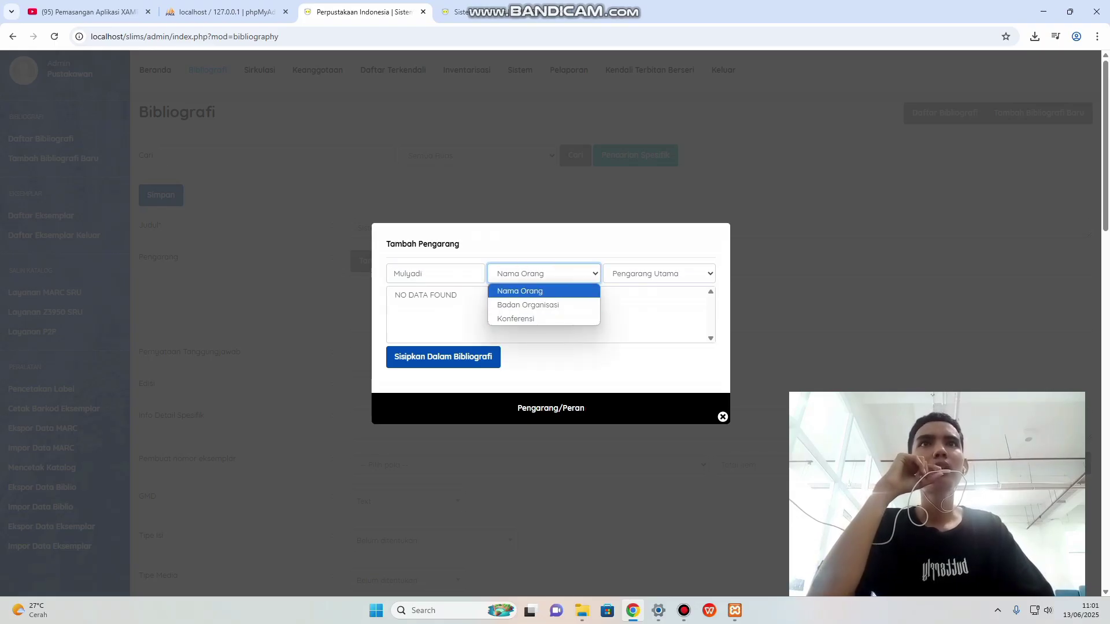
Insert the author into the record as Pengarang Utama and close the dialog.
key("ctrl+Tab")
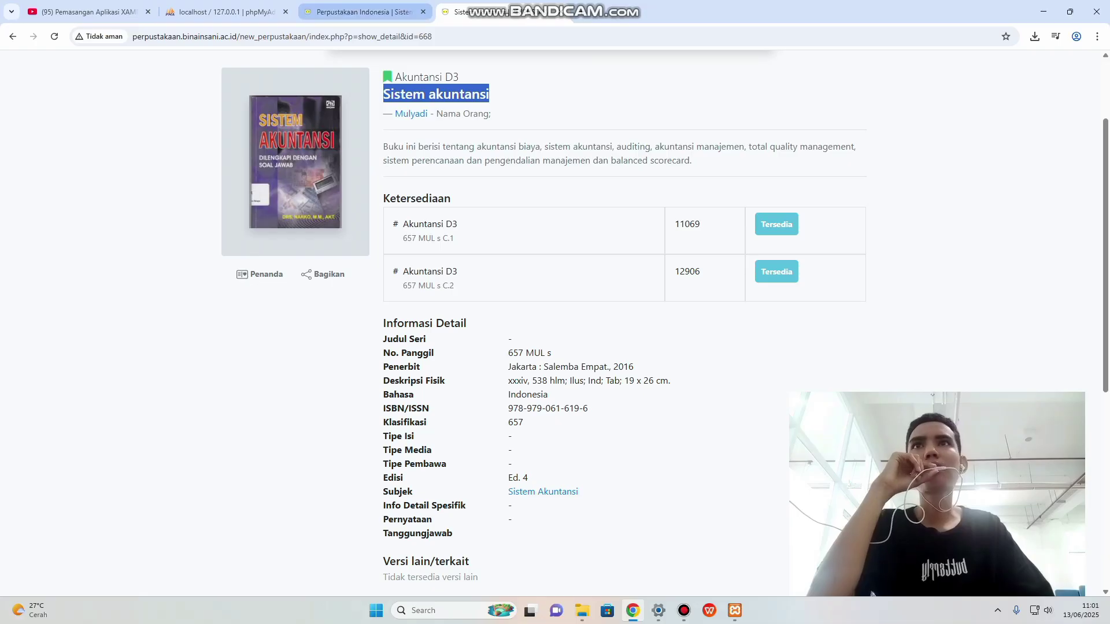
key("ctrl+shift+Tab")
key("alt+Down")
key("Escape")
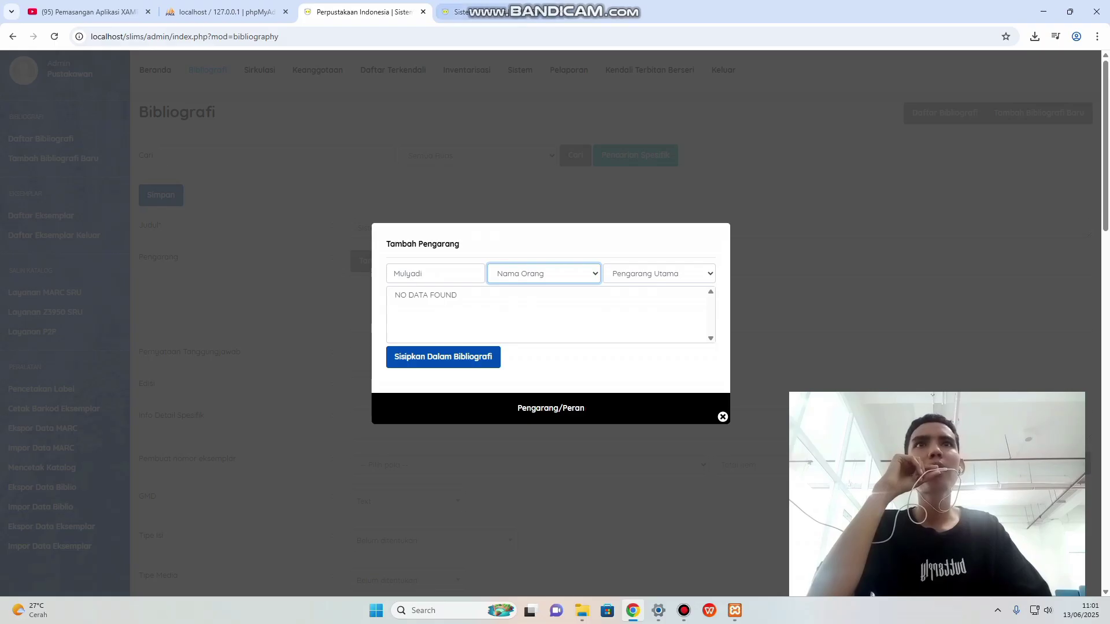
left_click(498, 12)
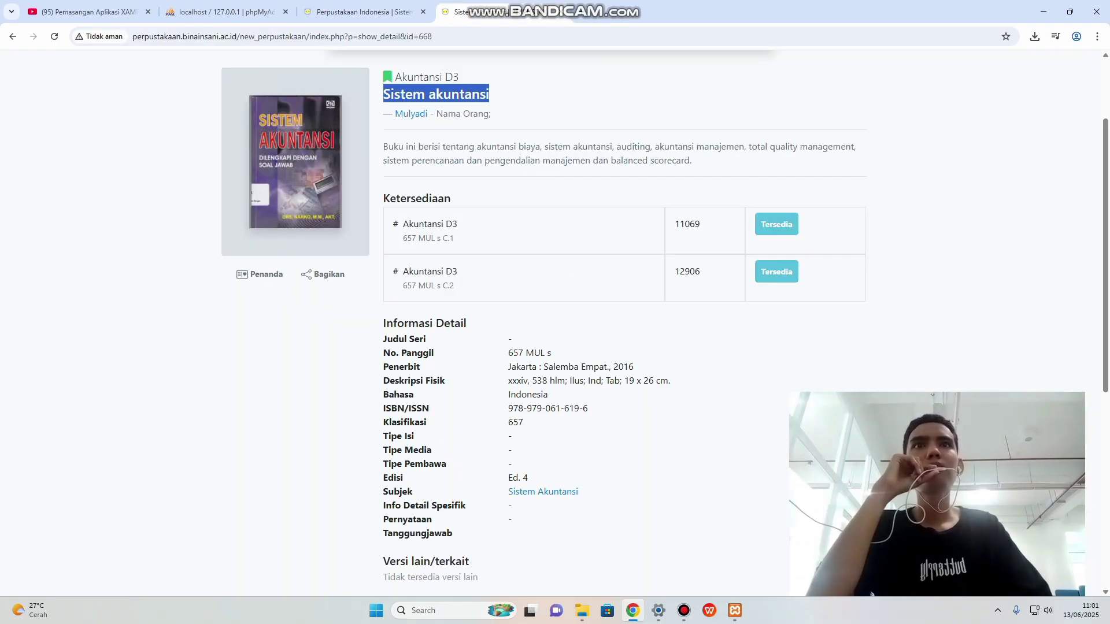
left_click(359, 11)
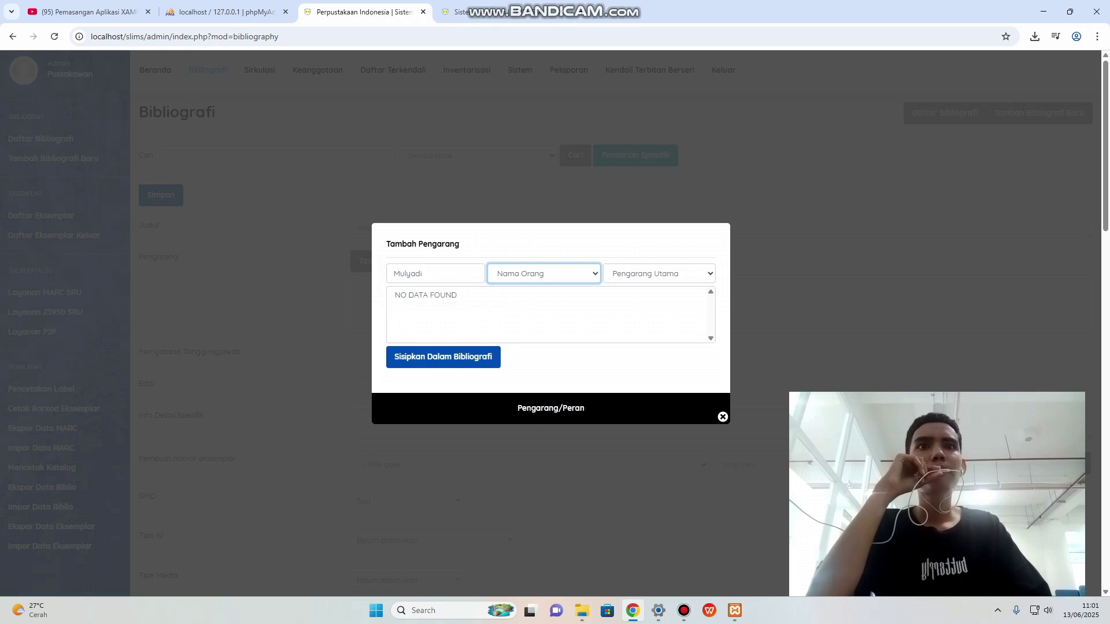
left_click(443, 356)
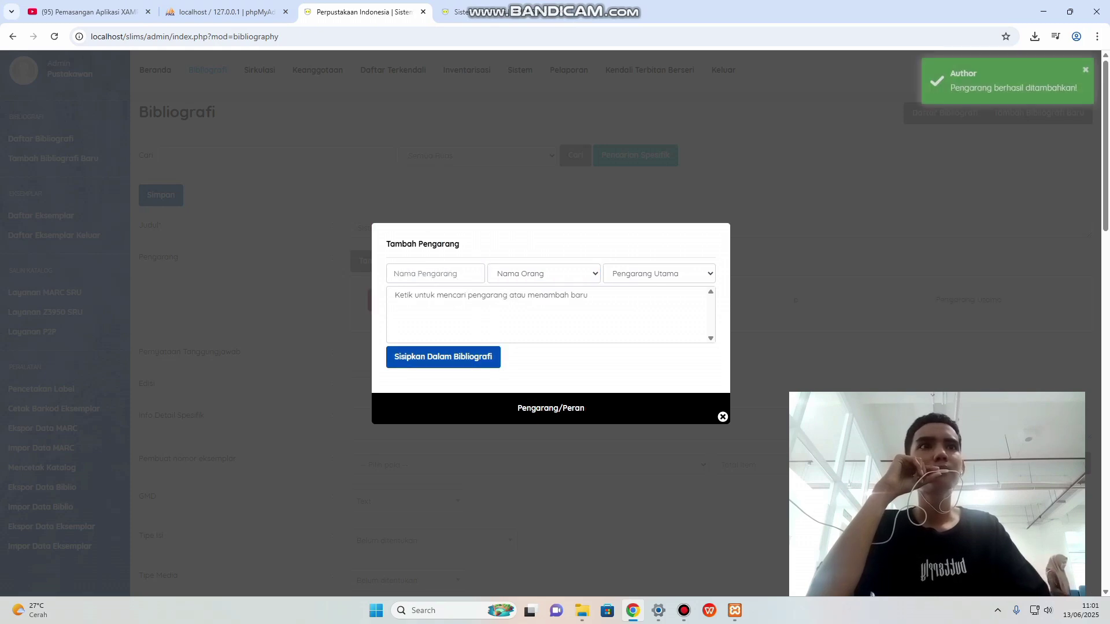
left_click(723, 417)
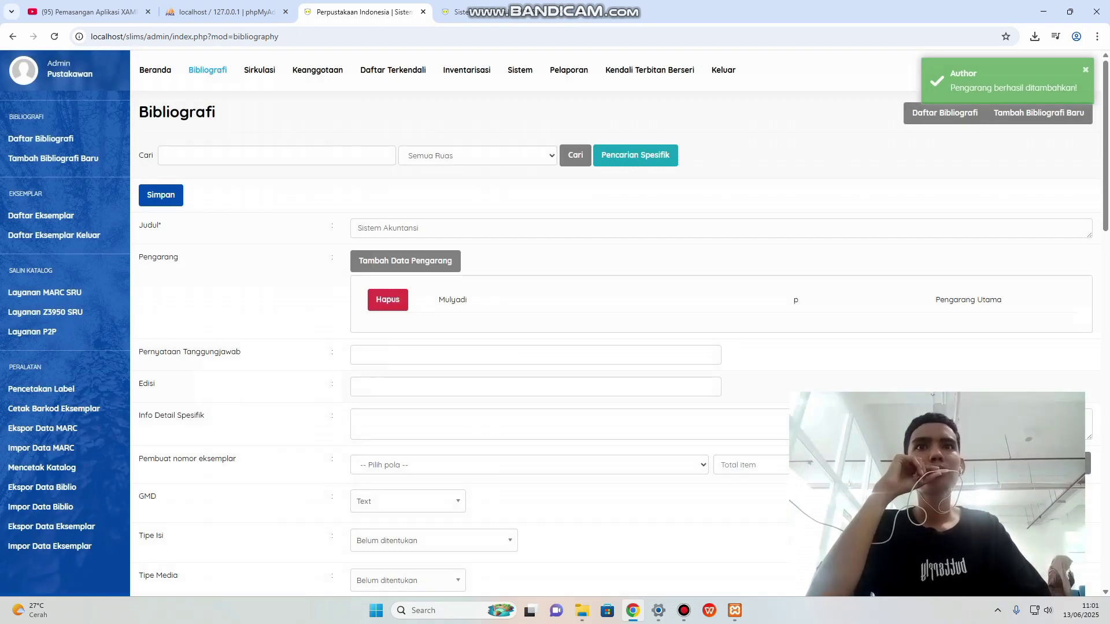
Copy the author's name into the statement of responsibility (Pernyataan Tanggungjawab) field.
scroll(578, 347, "down", 2)
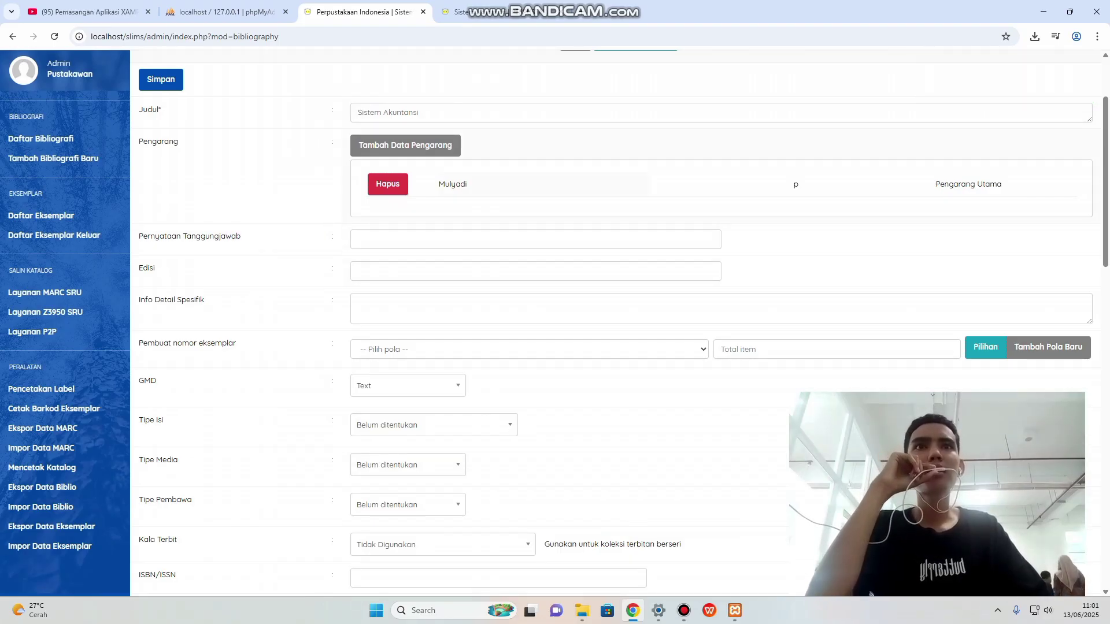
mouse_move(445, 184)
left_mouse_down()
mouse_move(467, 185)
mouse_move(439, 184)
left_mouse_up()
key("super+c")
left_click(468, 184)
right_click(447, 186)
left_click(469, 201)
left_click(405, 239)
right_click(354, 239)
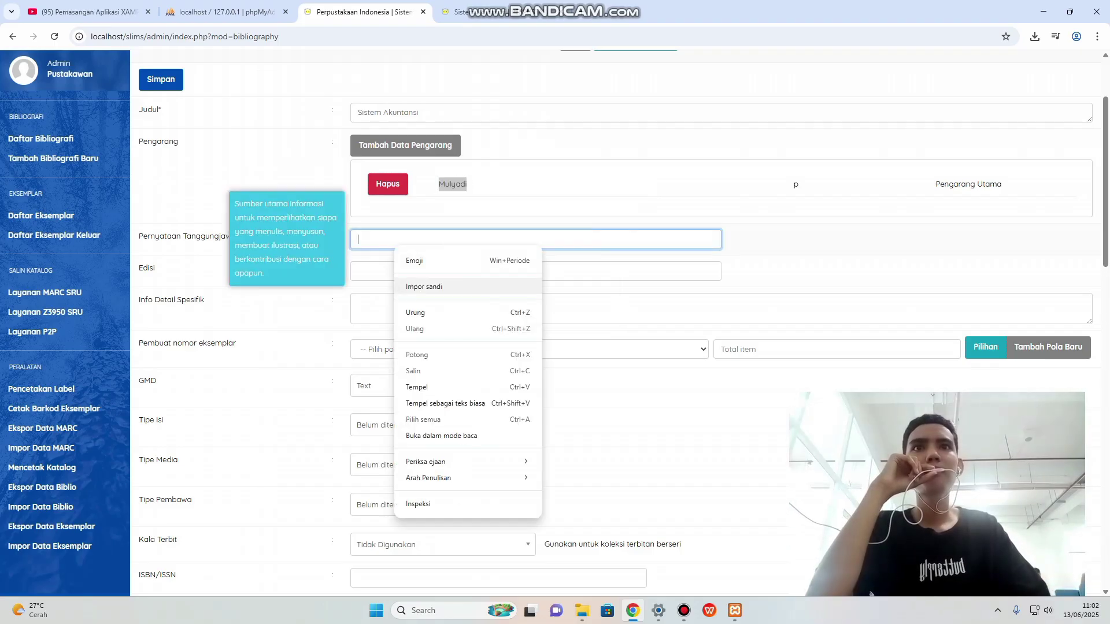
left_click(407, 387)
Set the record's edition to Ed 4, as listed on the reference page.
scroll(619, 324, "down", 2)
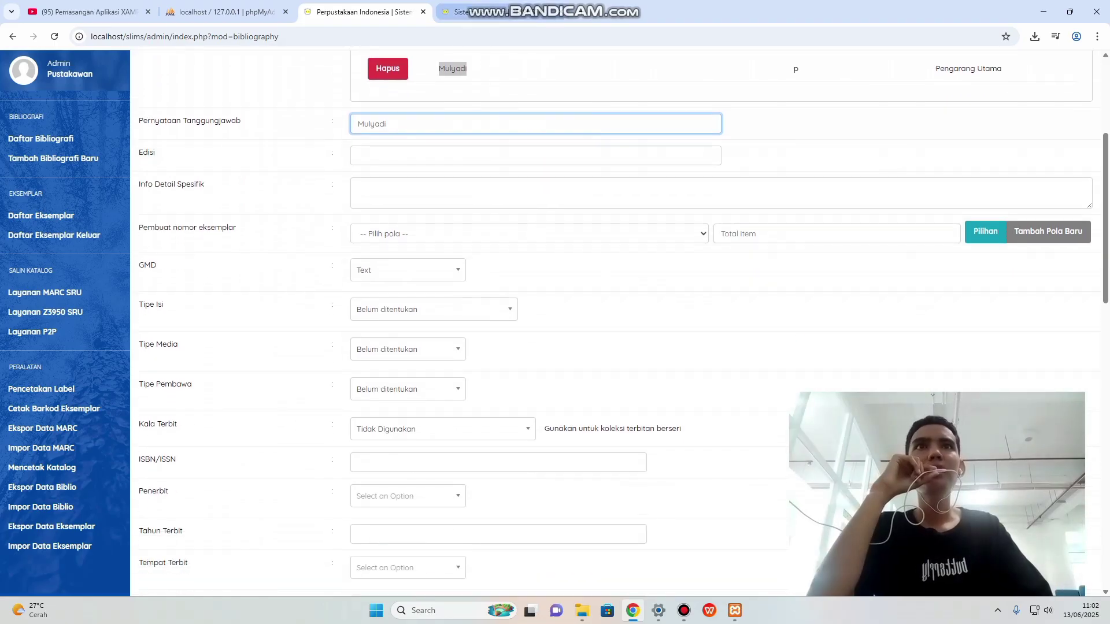
left_click(456, 12)
scroll(665, 321, "down", 2)
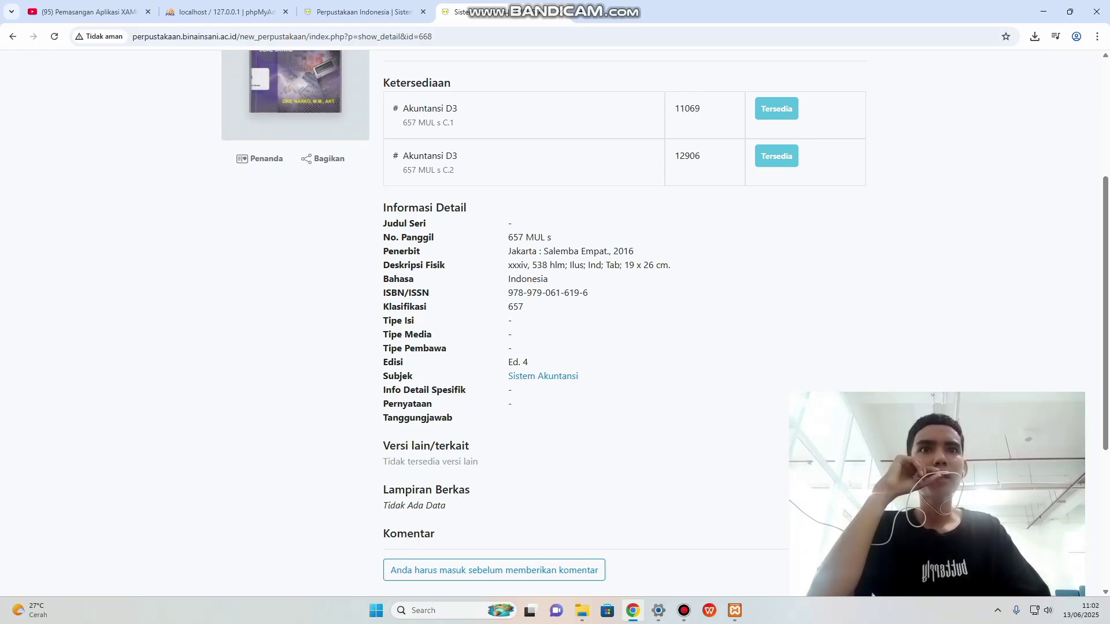
left_click(358, 12)
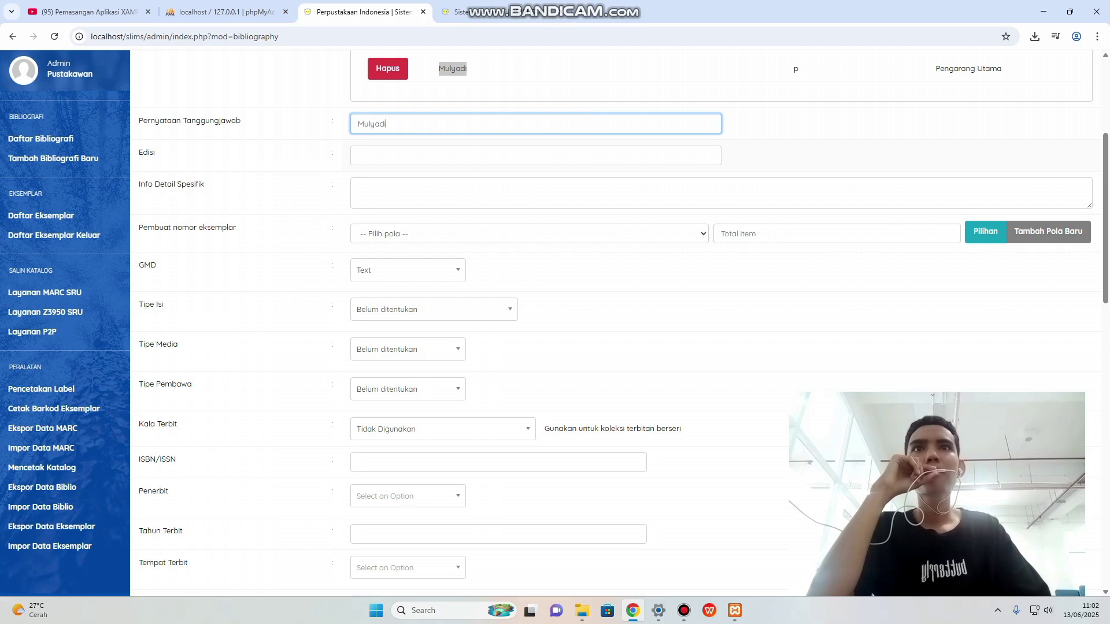
left_click(463, 156)
type("ed")
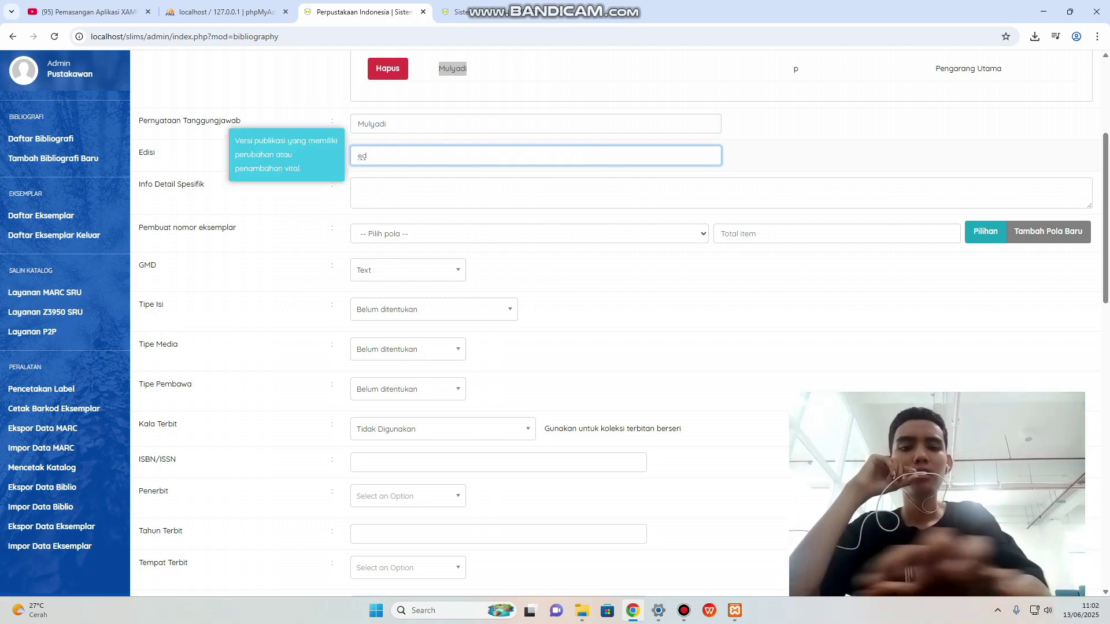
key("ctrl+Tab")
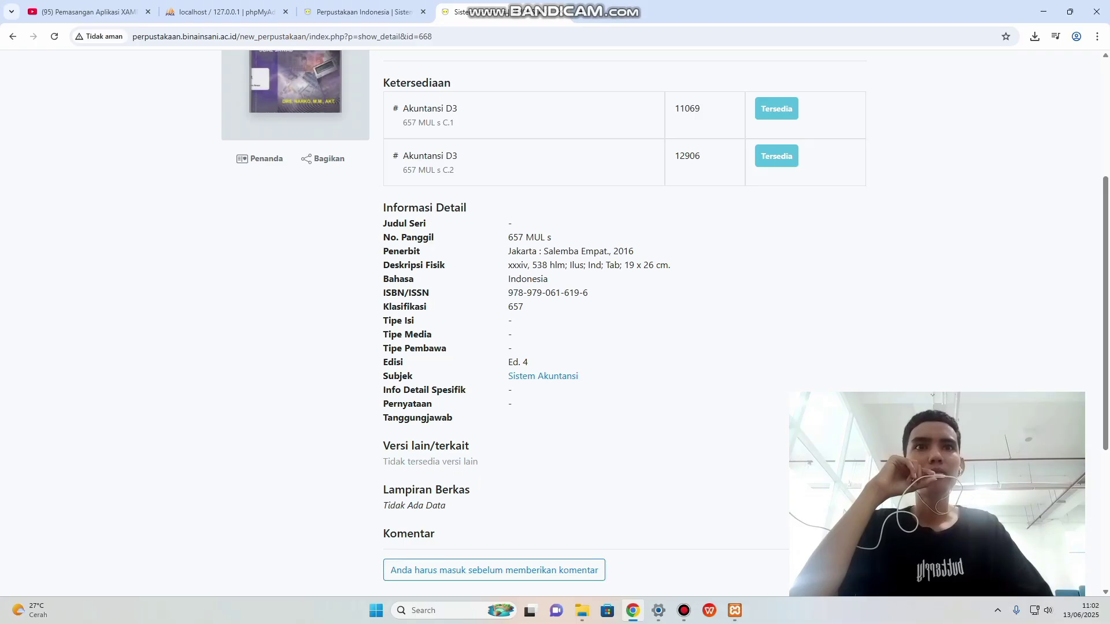
key("ctrl+shift+Tab")
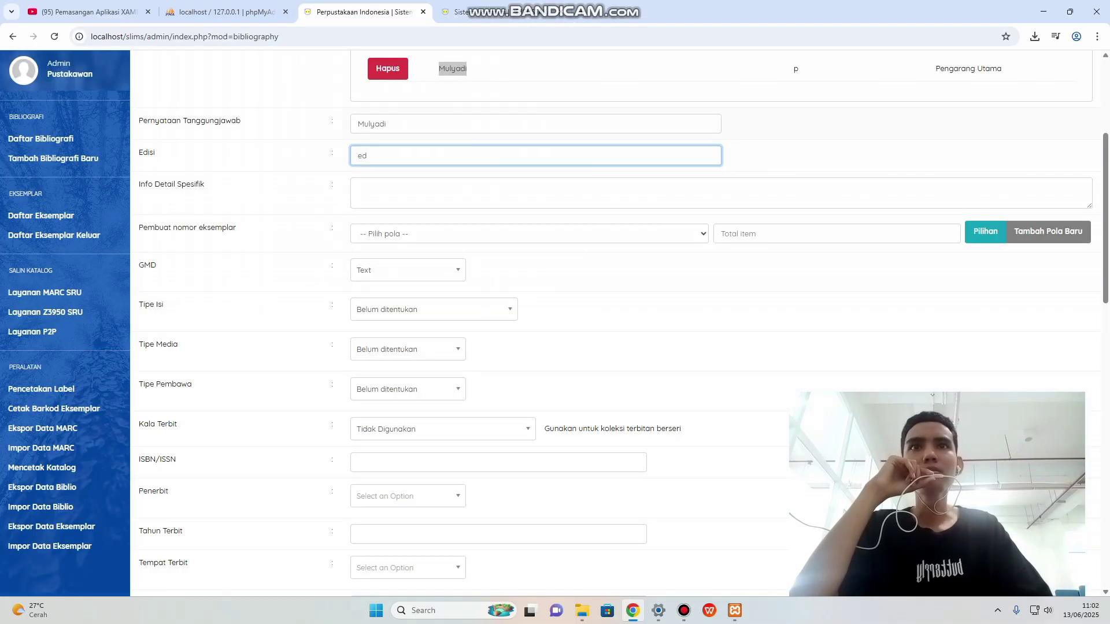
key("BackSpace")
key("BackSpace")
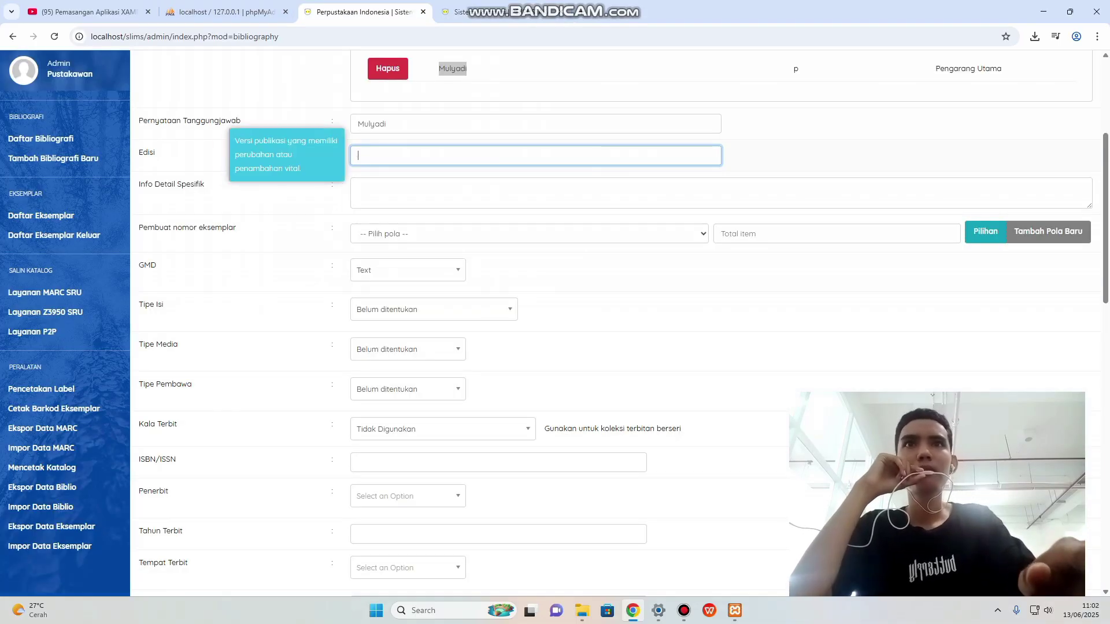
type("Ed.")
type(" 4")
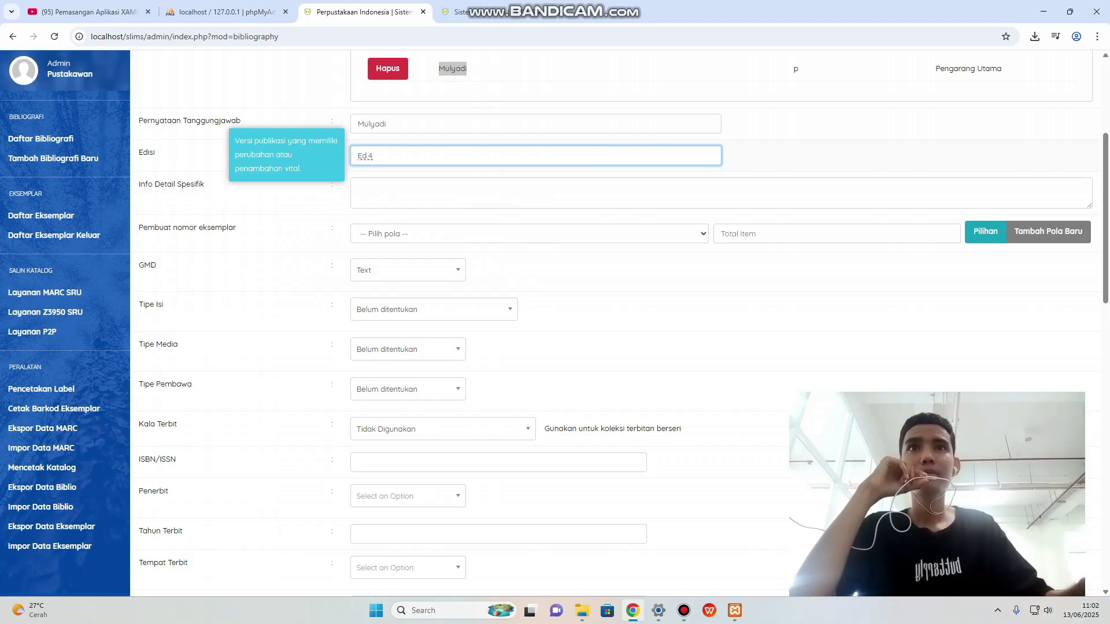
scroll(370, 216, "down", 1)
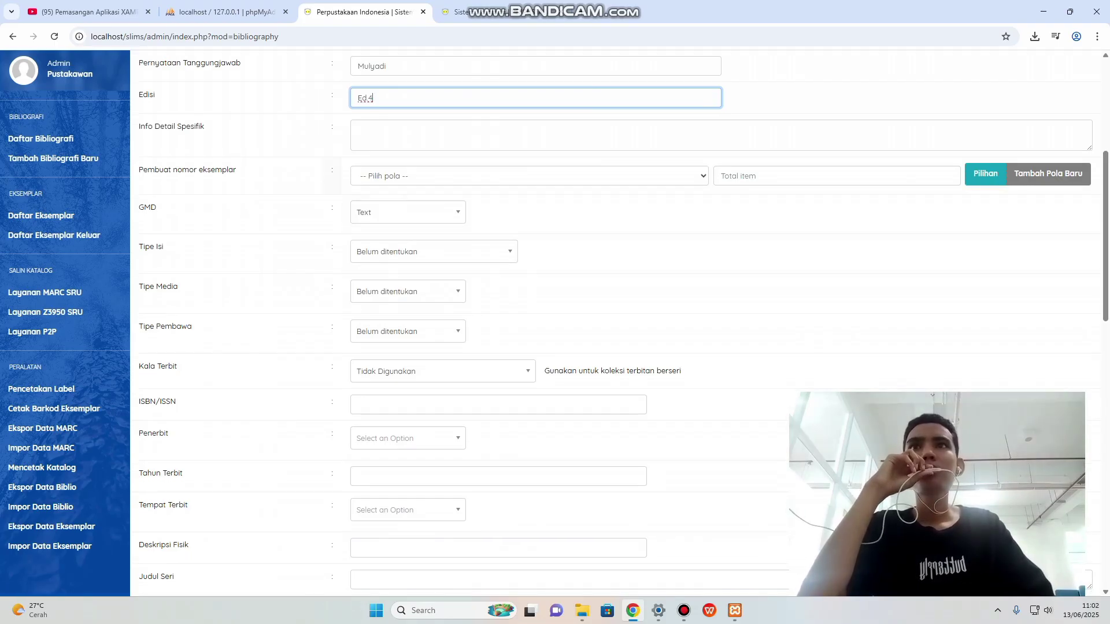
scroll(578, 324, "down", 1)
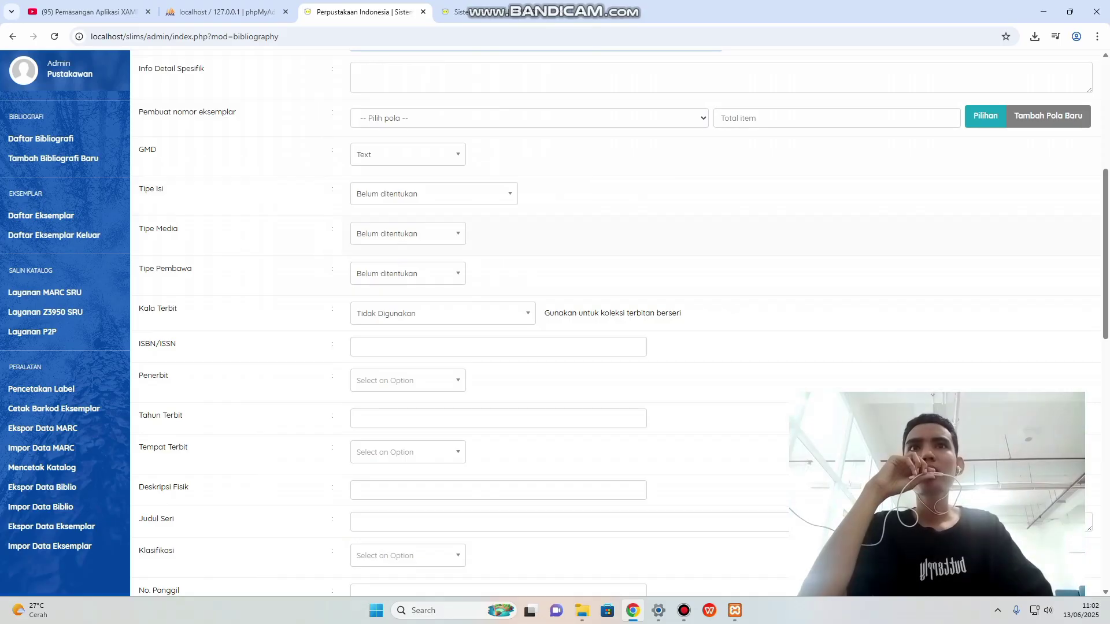
scroll(578, 324, "up", 1)
scroll(578, 324, "up", 1)
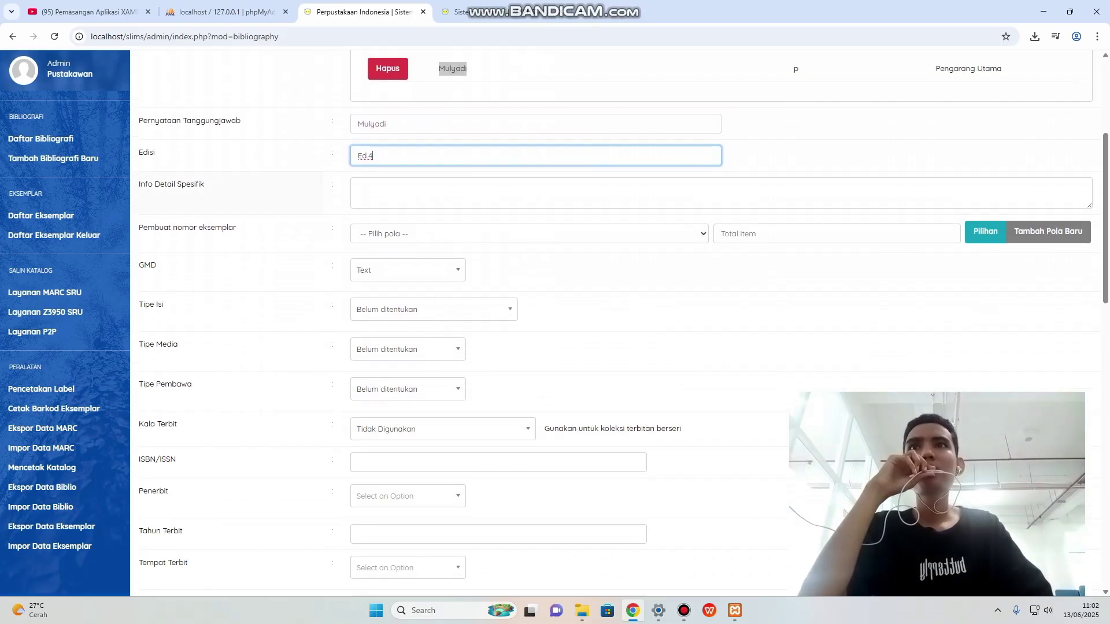
left_click(358, 188)
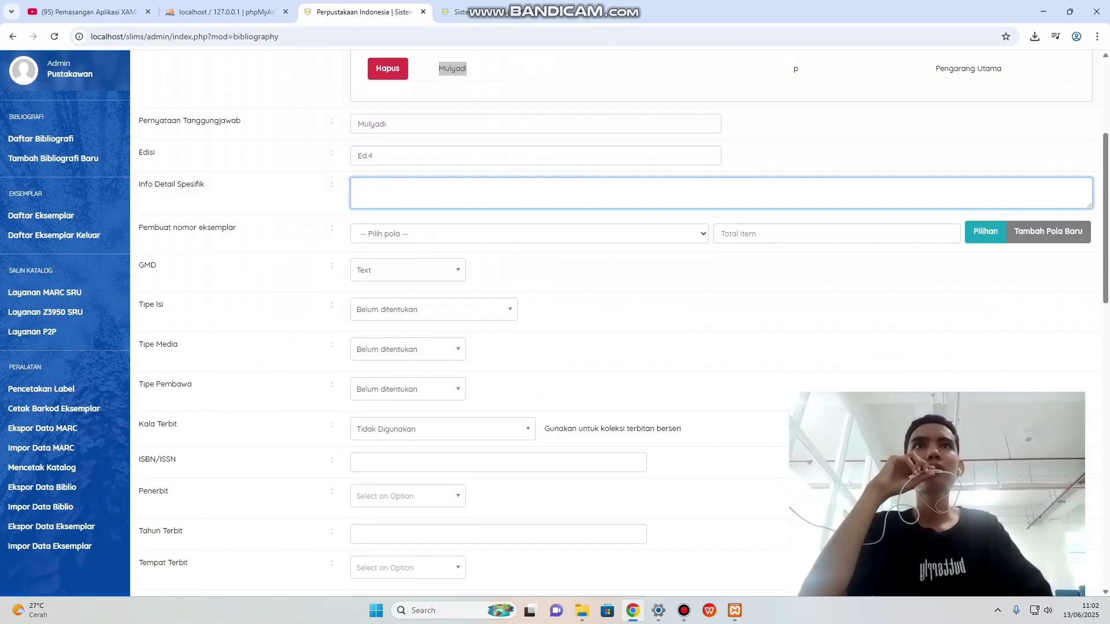
Paste the book's description on cost accounting, auditing, TQM and balanced scorecard into Info Detail Spesifik.
key("ctrl+Tab")
scroll(555, 260, "up", 2)
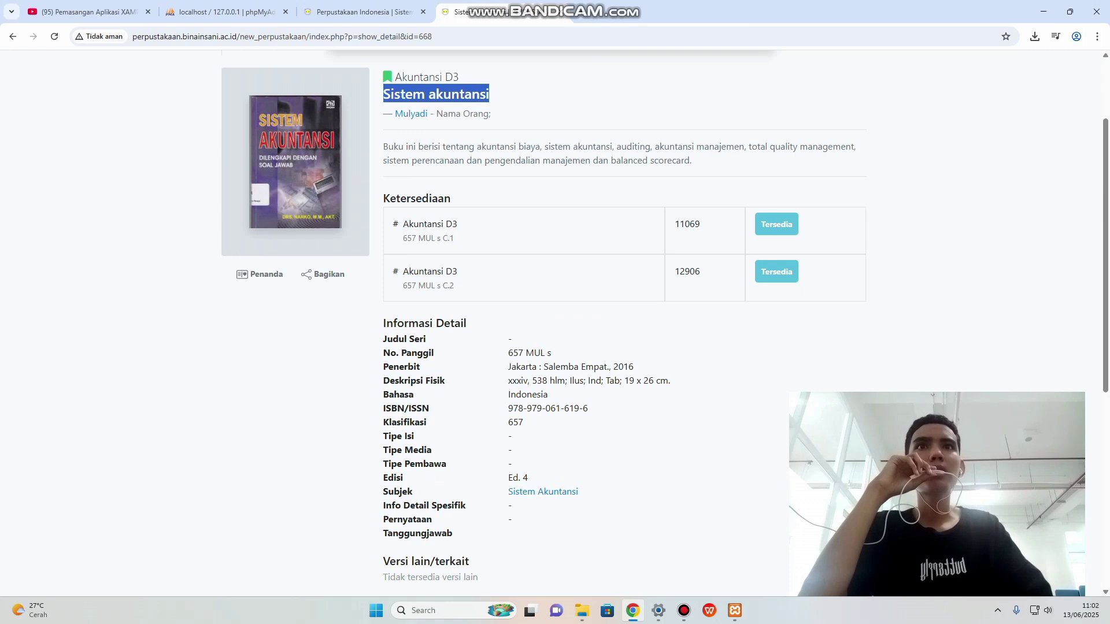
left_click_drag(383, 147, 691, 160)
key("super+c")
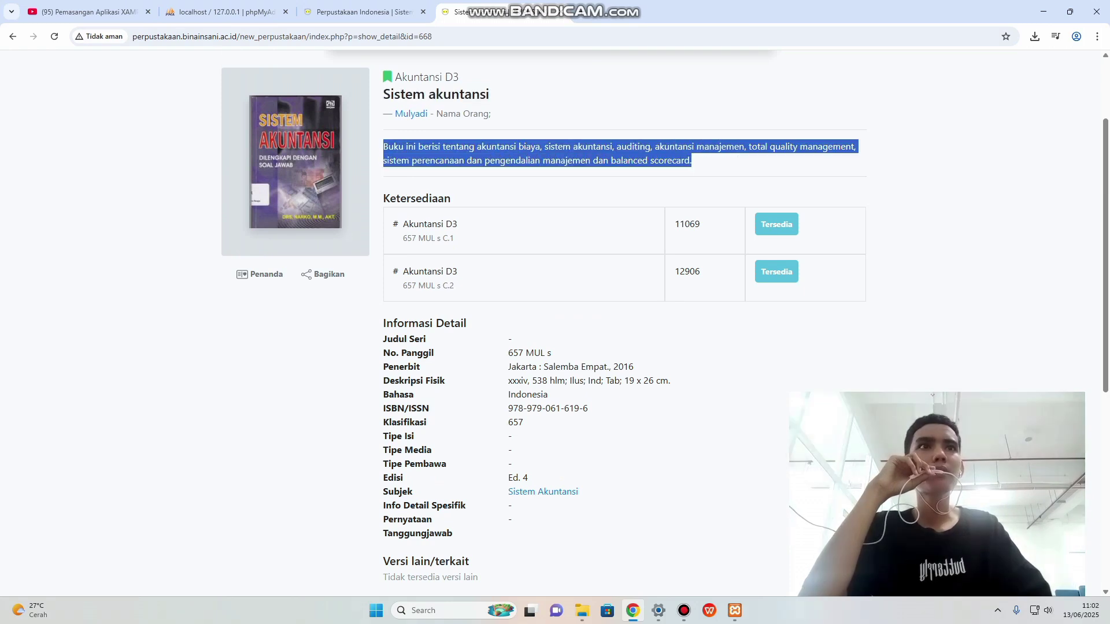
right_click(653, 159)
left_click(665, 175)
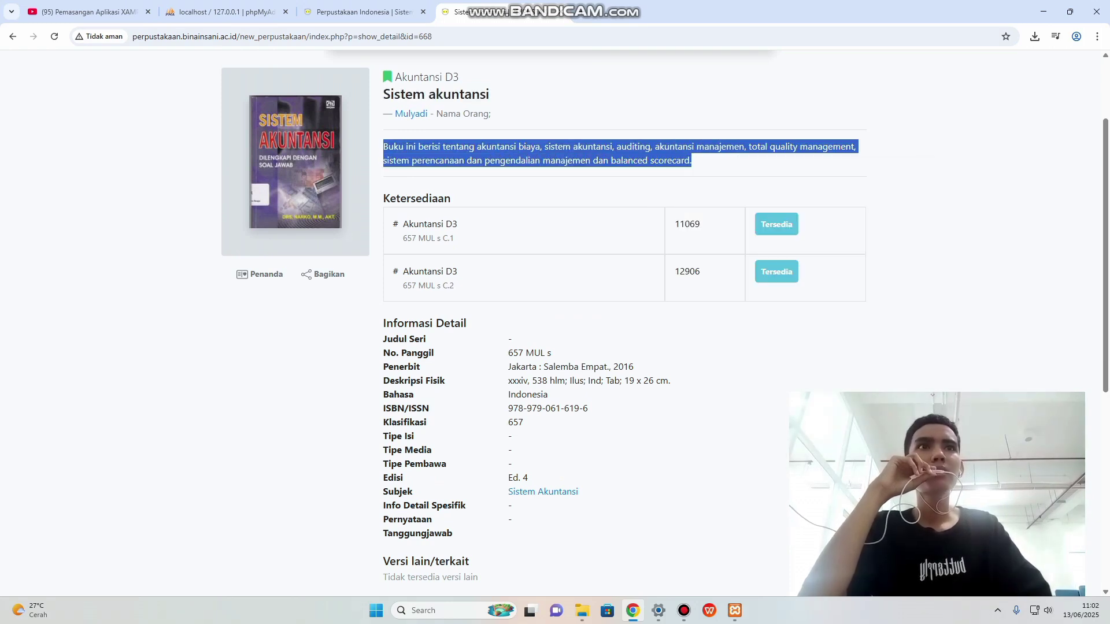
key("ctrl+shift+Tab")
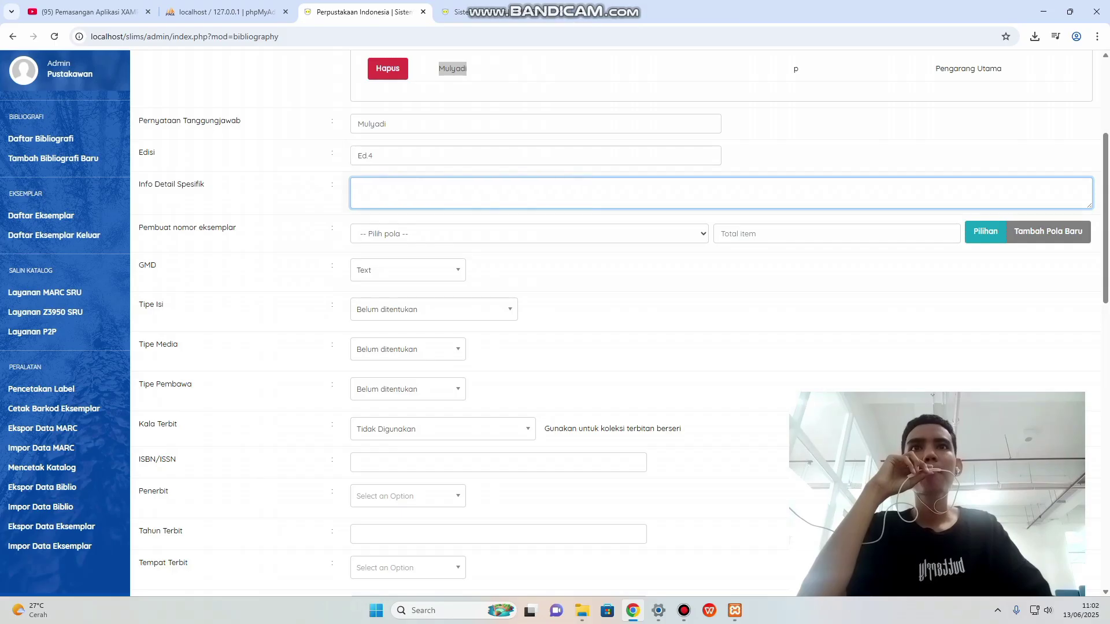
right_click(377, 193)
left_click(405, 303)
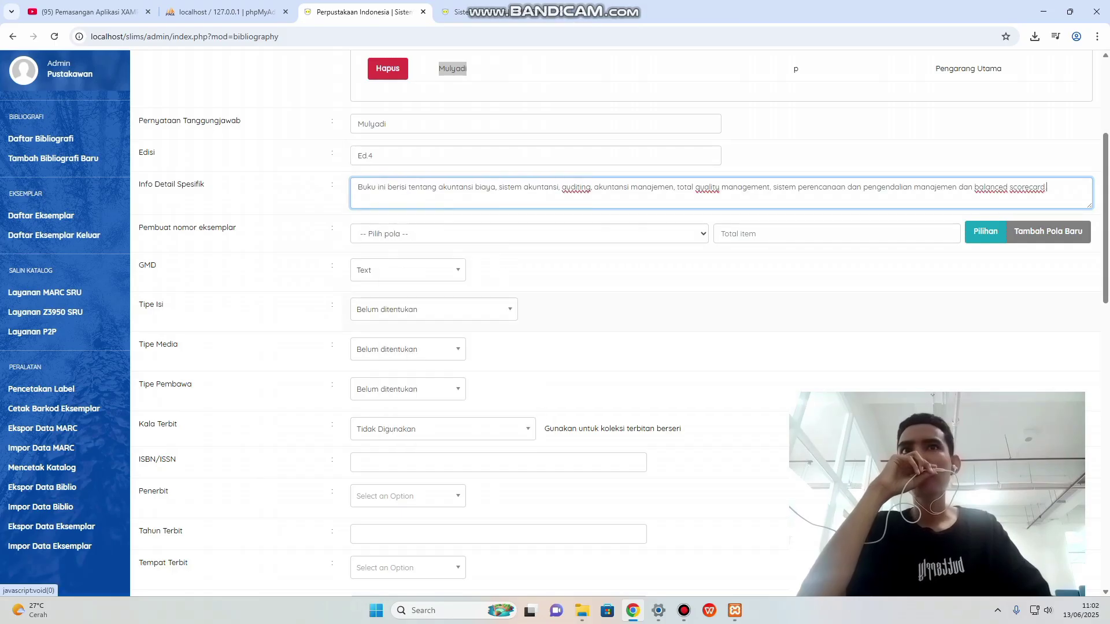
Scroll the form down to the empty ISBN/ISSN, publisher and publication year fields.
scroll(624, 324, "down", 1)
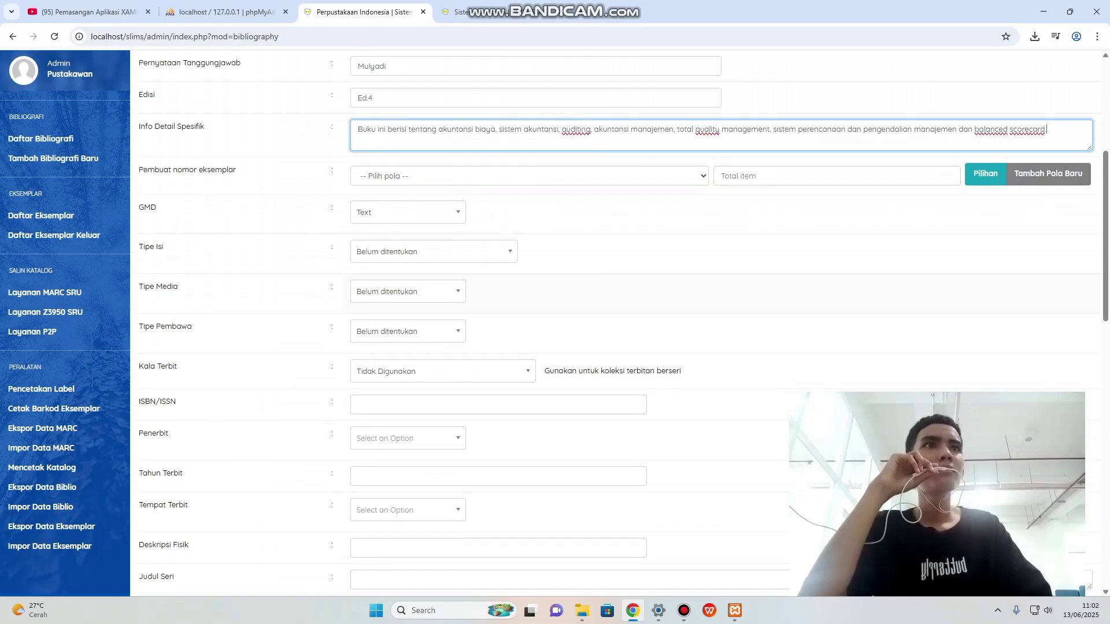
scroll(449, 298, "down", 1)
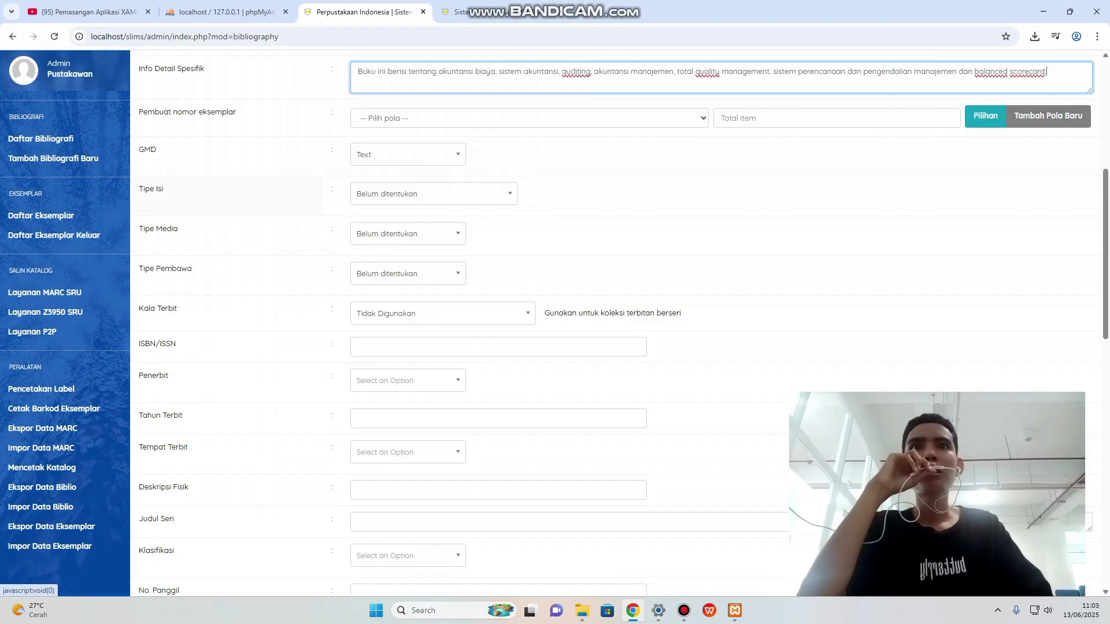
scroll(578, 324, "down", 2)
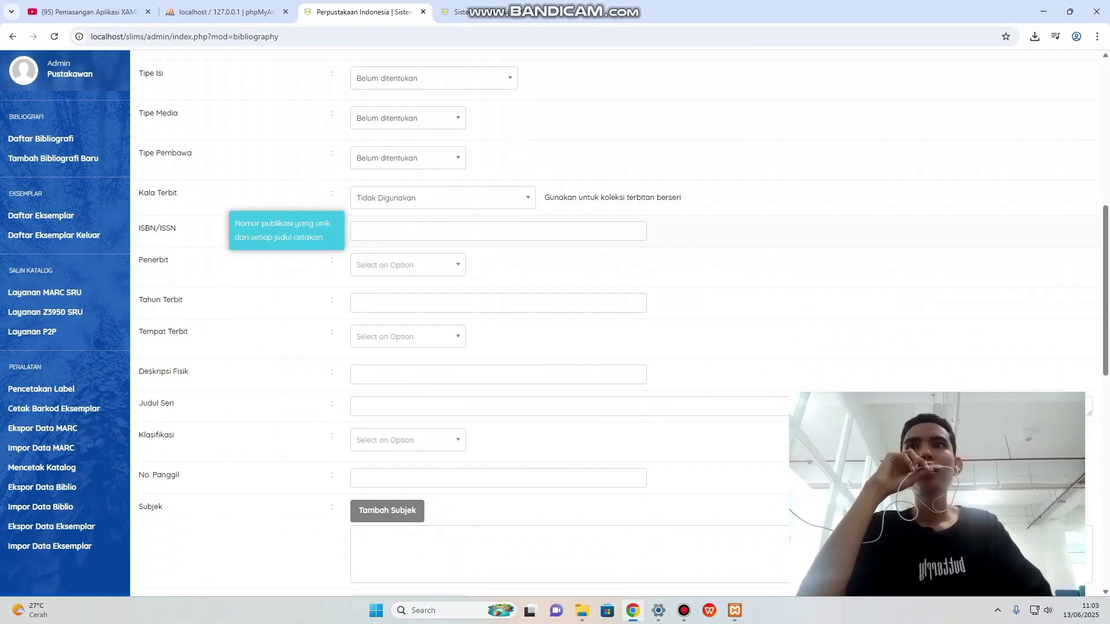
scroll(283, 232, "up", 1)
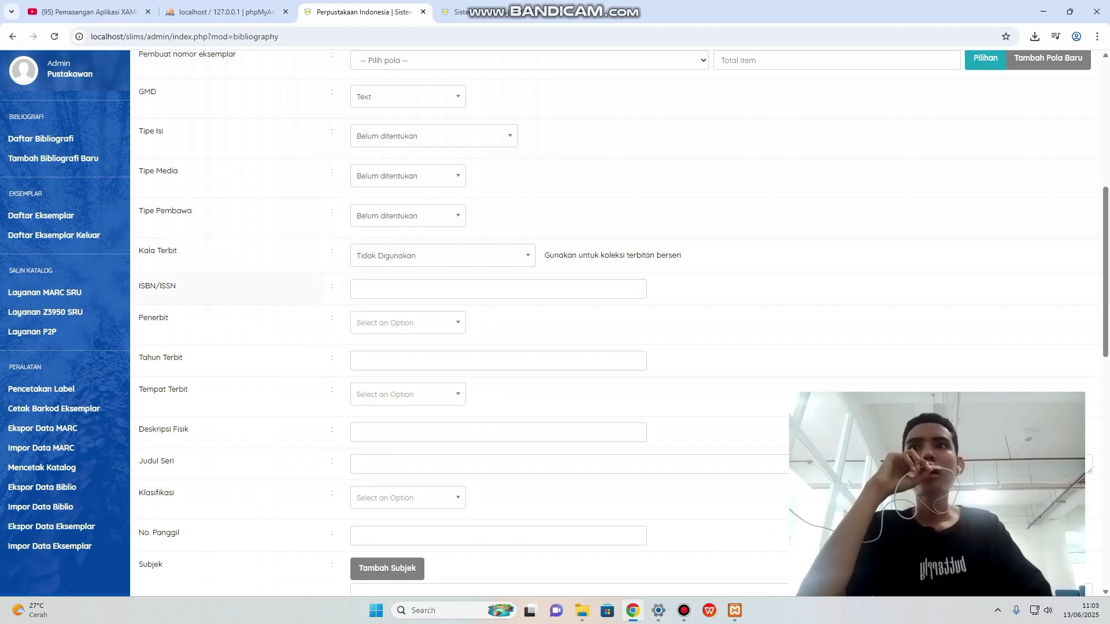
left_click(499, 290)
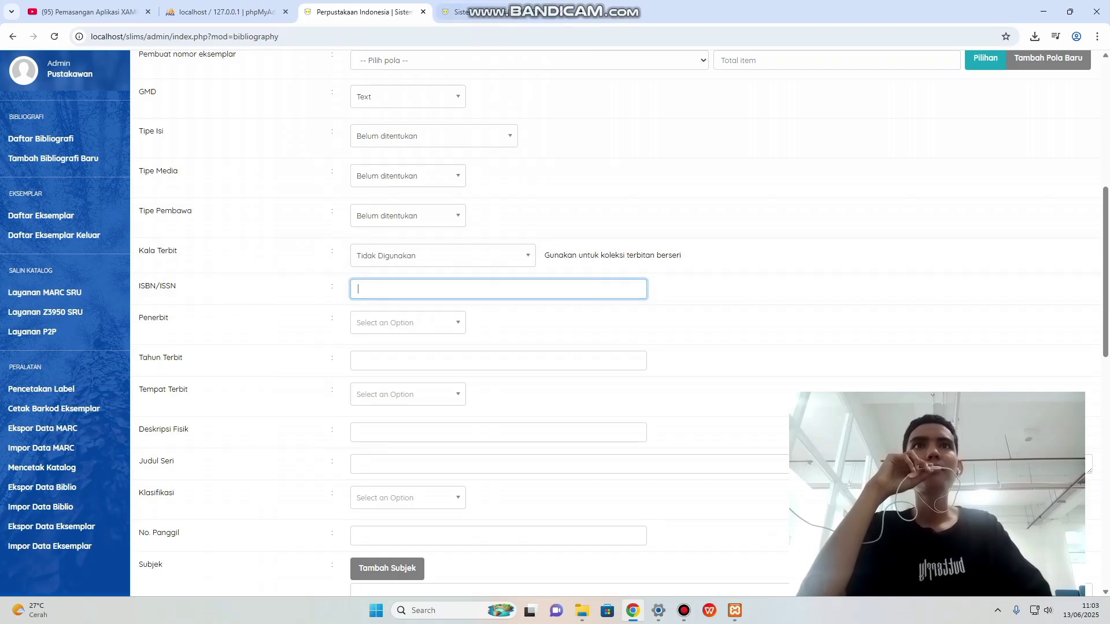
left_click(484, 12)
scroll(664, 320, "down", 1)
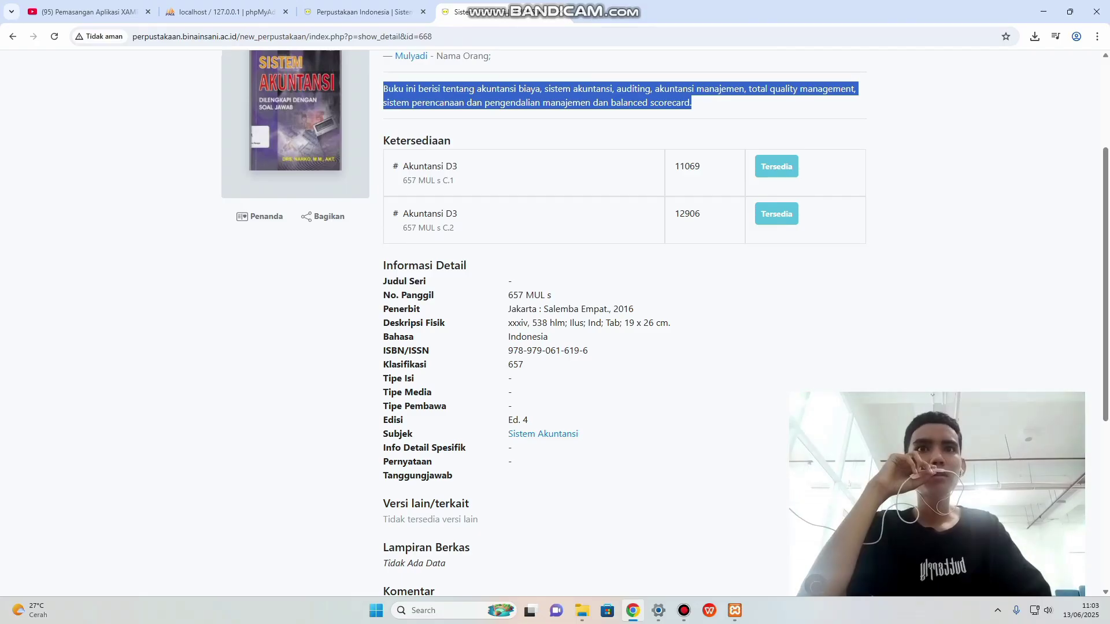
left_click_drag(508, 350, 588, 351)
right_click(571, 354)
left_click(589, 367)
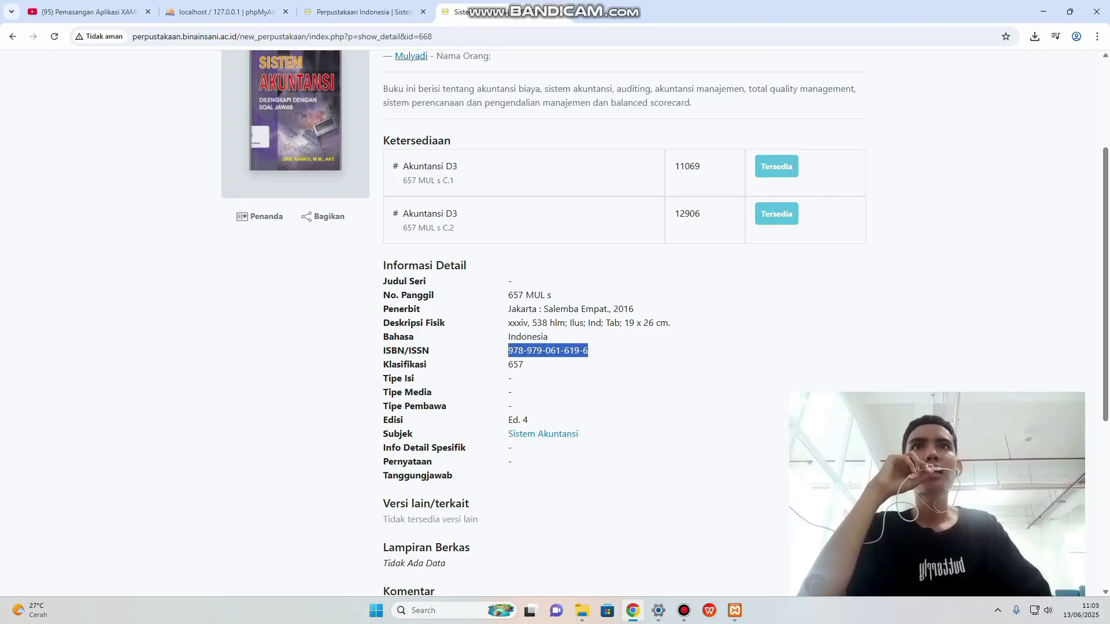
left_click(358, 12)
right_click(393, 291)
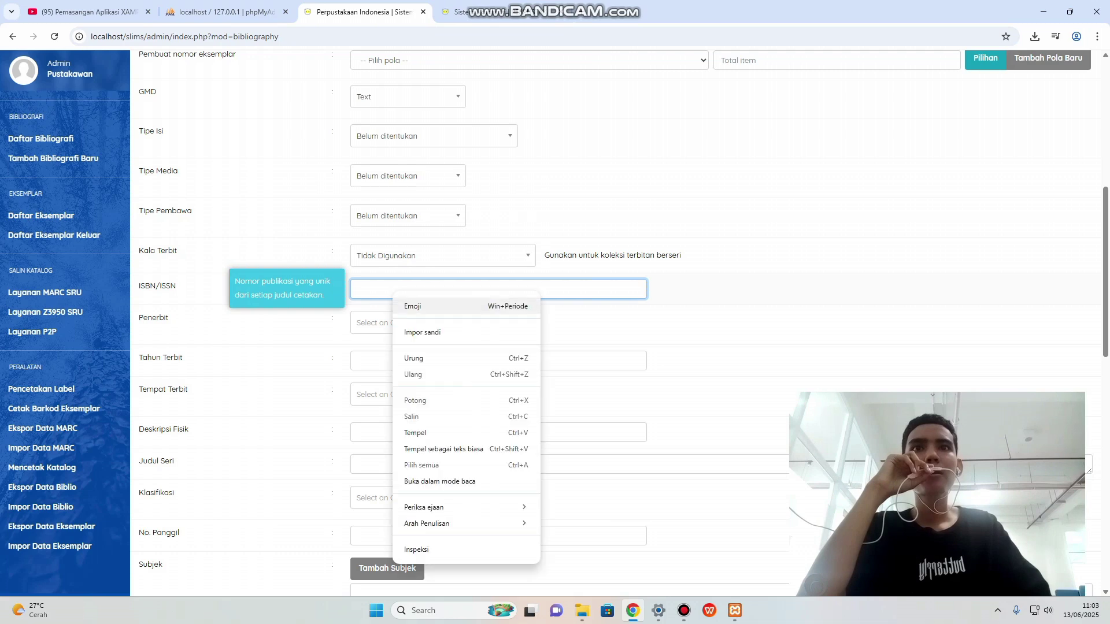
left_click(416, 433)
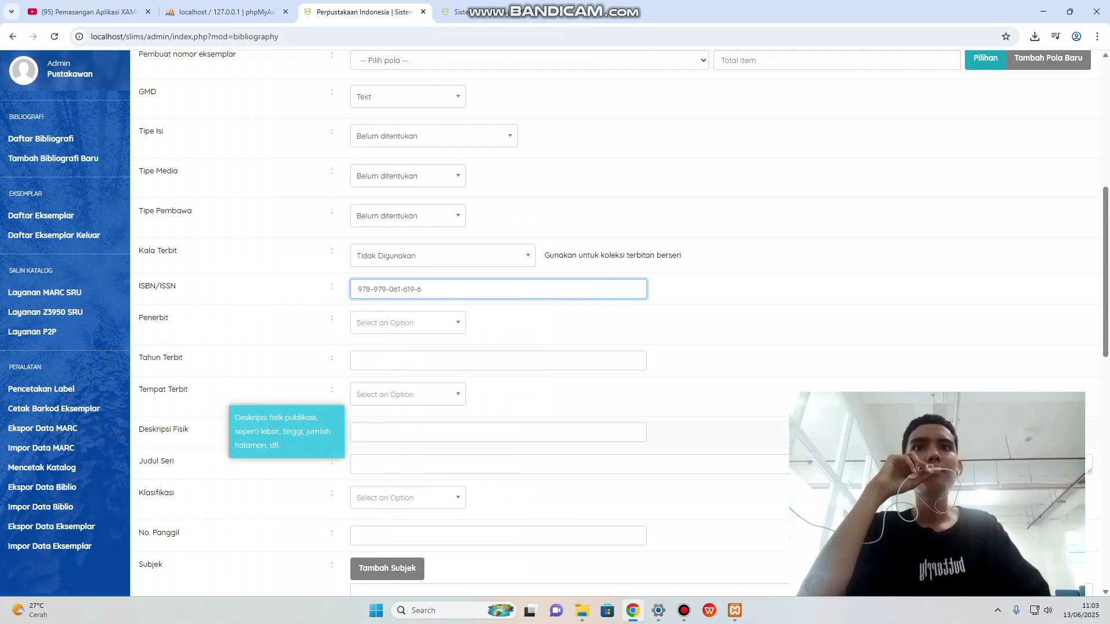
Add Salemba Empat as a new publisher, copied from the catalogue page.
scroll(405, 433, "down", 2)
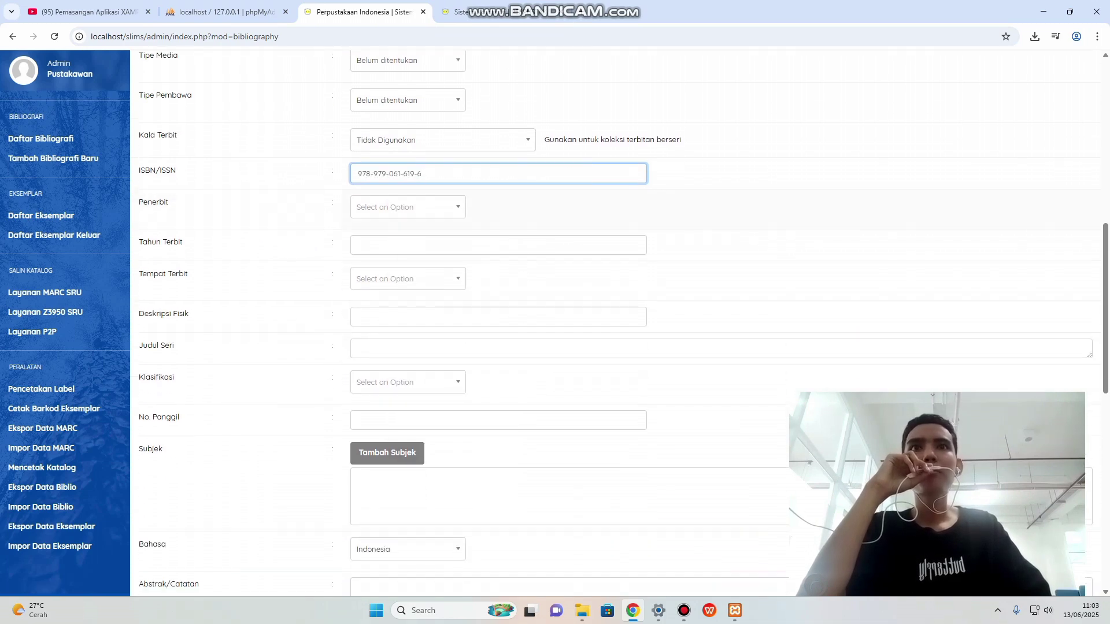
left_click(405, 207)
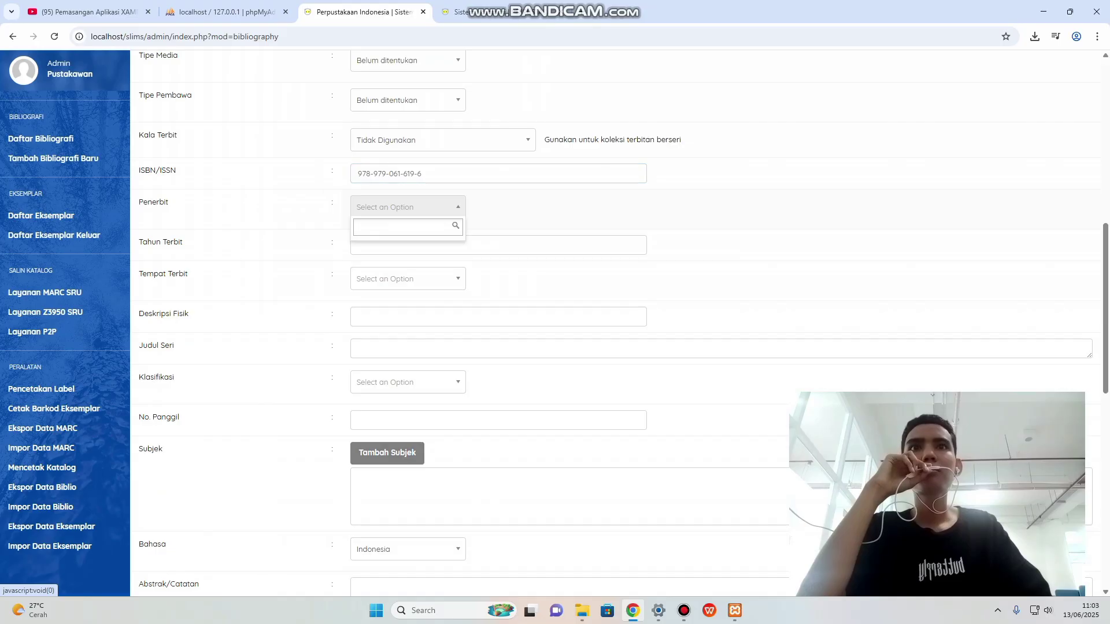
left_click(405, 207)
left_click(492, 11)
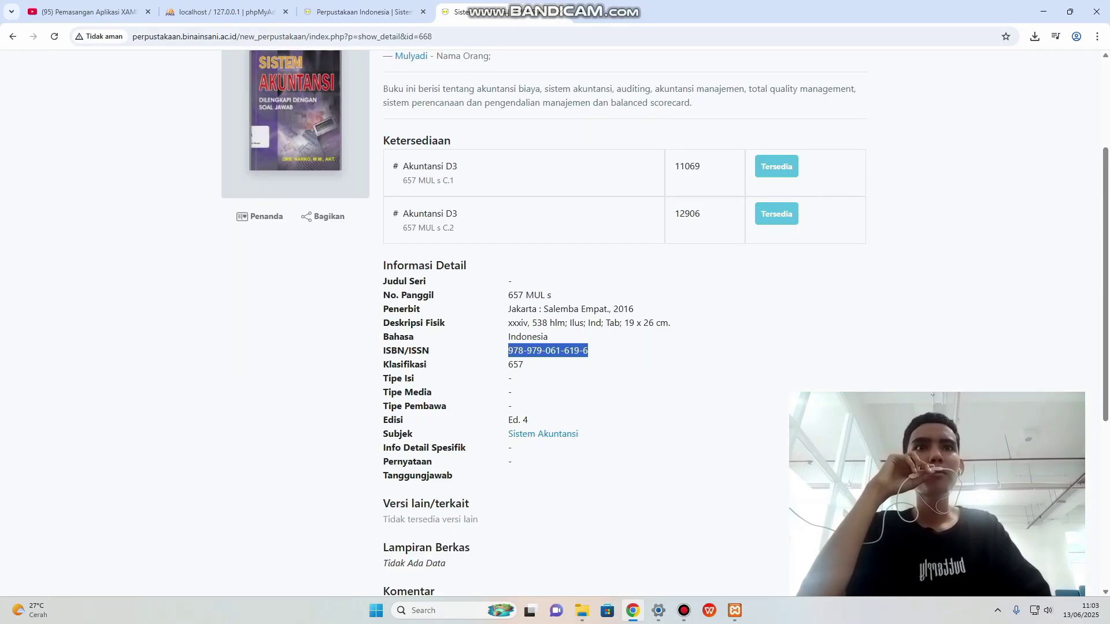
left_click(638, 336)
left_click_drag(544, 309, 603, 309)
right_click(595, 308)
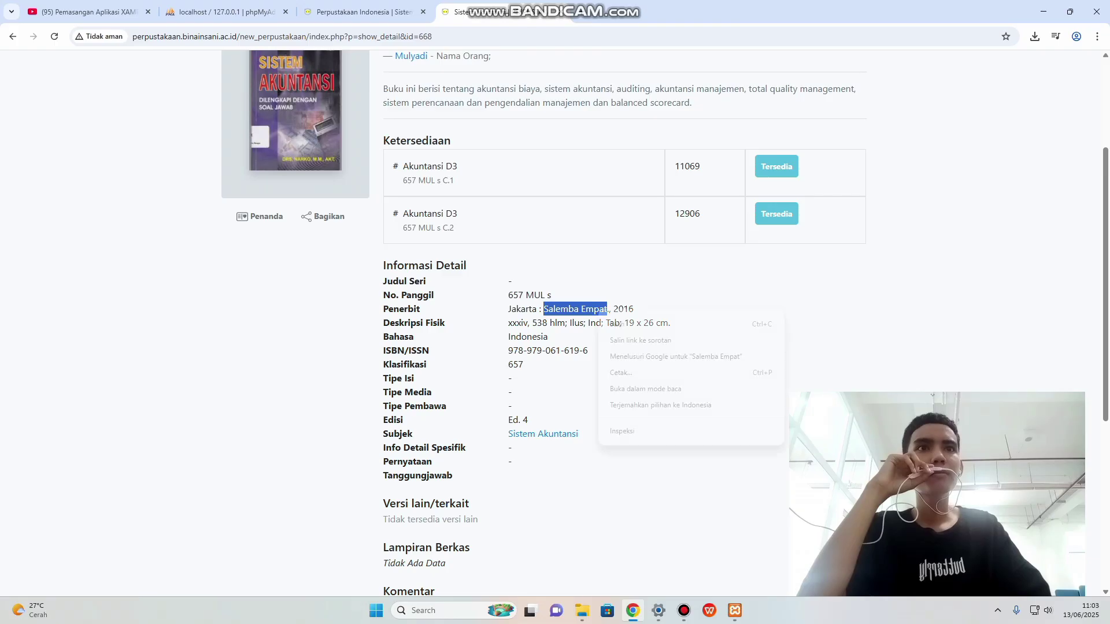
left_click(618, 323)
left_click(358, 11)
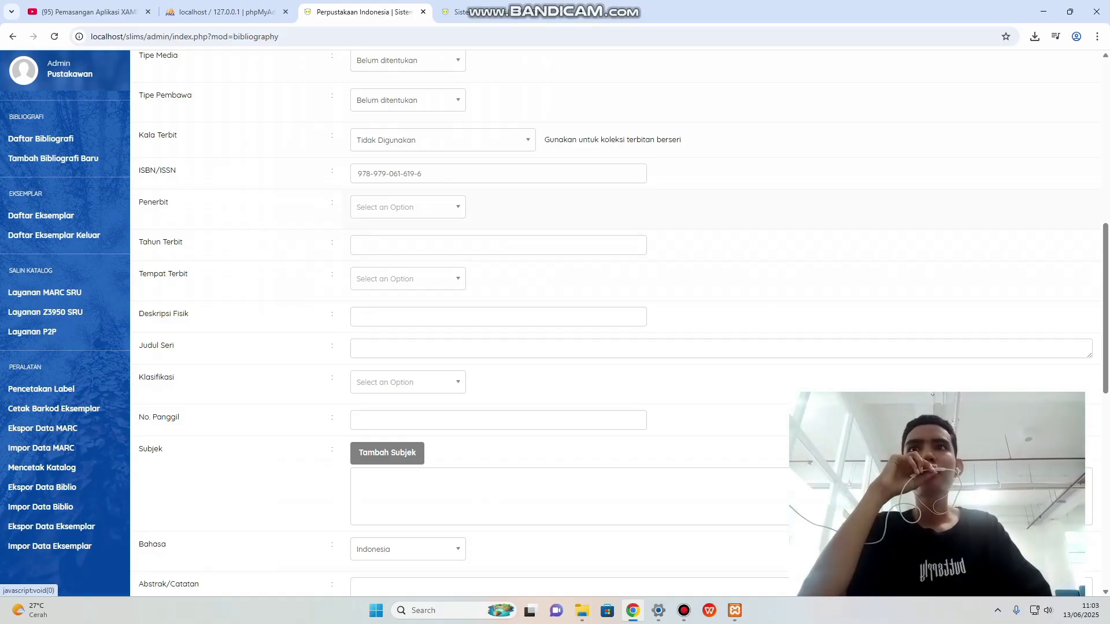
left_click(408, 207)
right_click(374, 230)
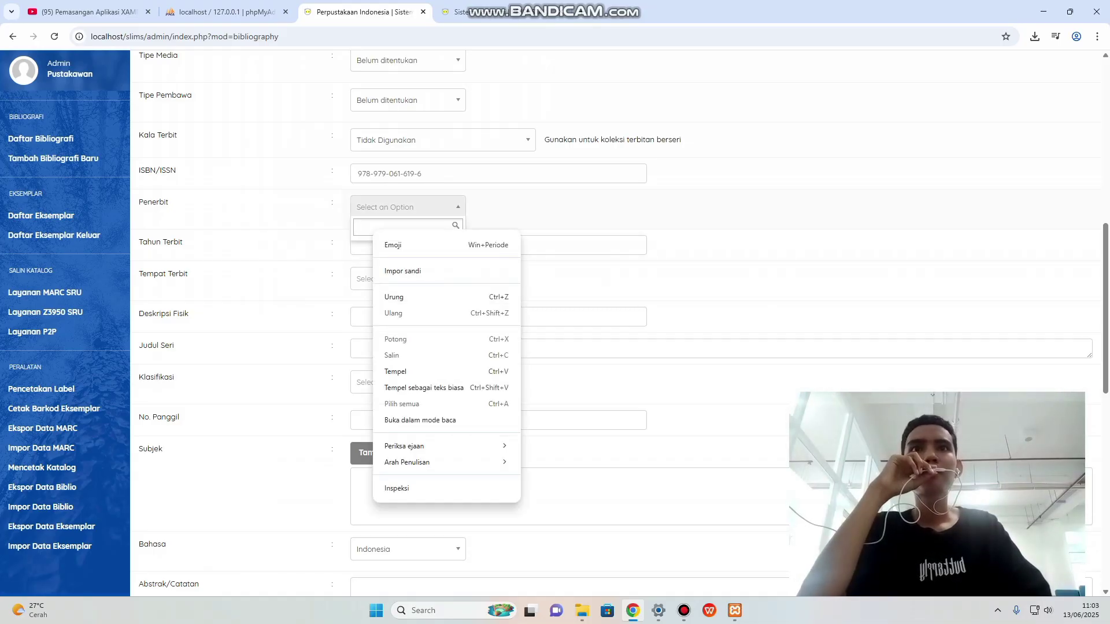
left_click(396, 371)
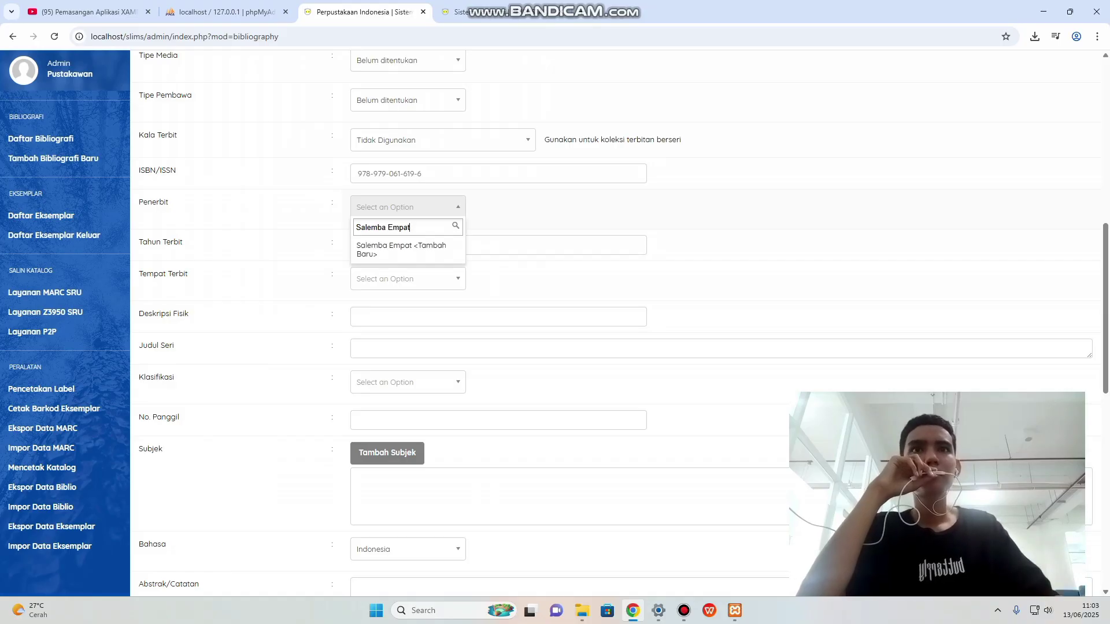
key("Return")
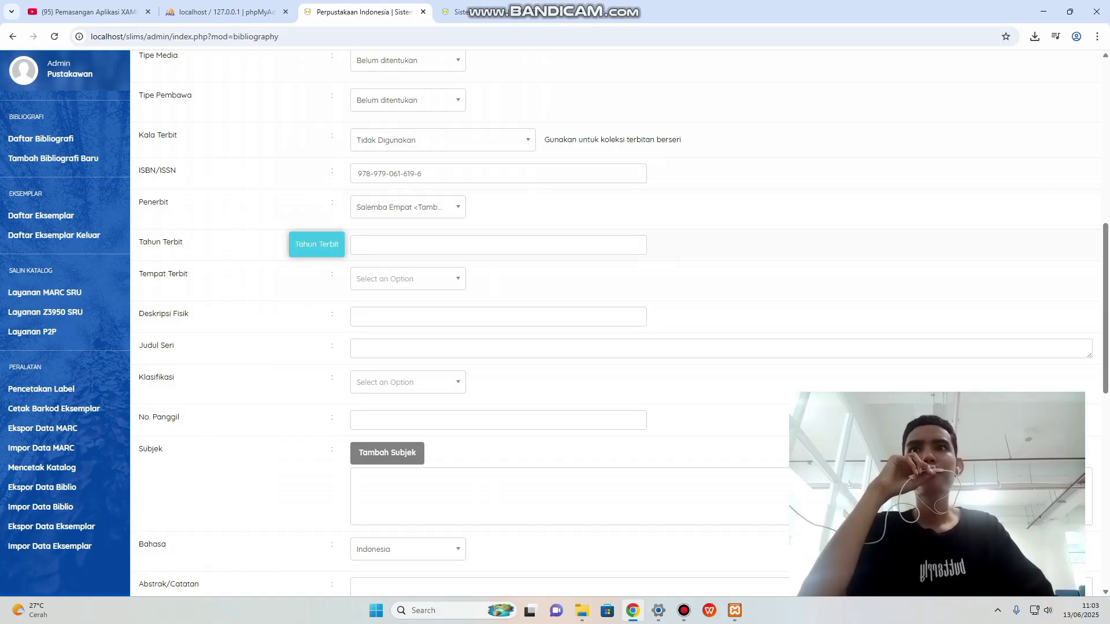
key("Tab")
key("ctrl+Tab")
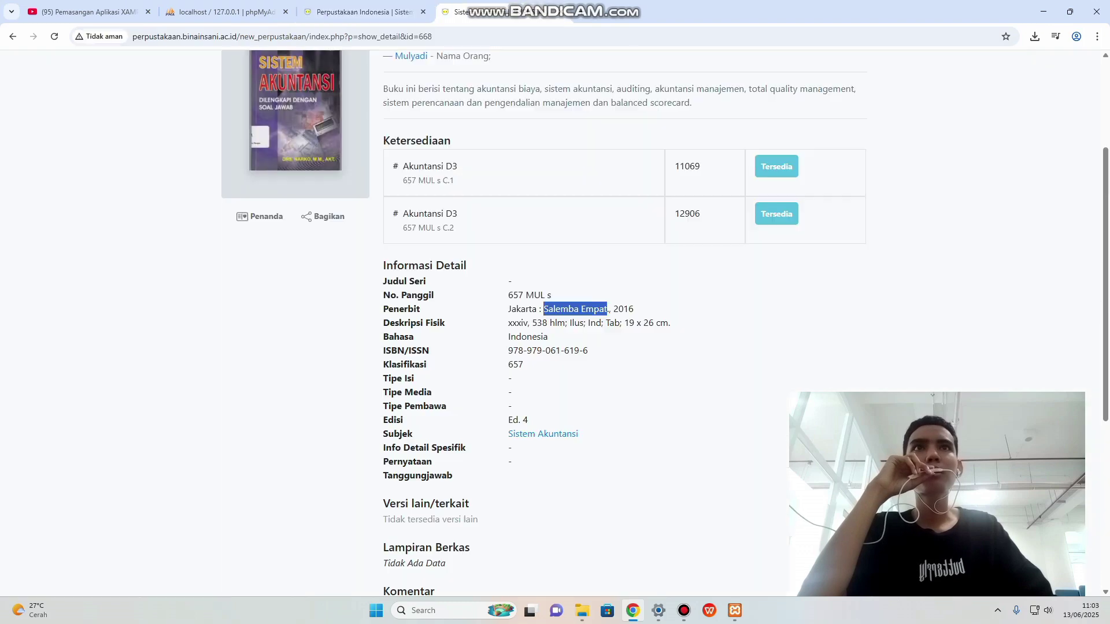
Copy the publication year 2016 from the catalogue into Tahun Terbit.
left_click(635, 310)
left_click_drag(613, 309, 635, 310)
right_click(630, 315)
left_click(643, 323)
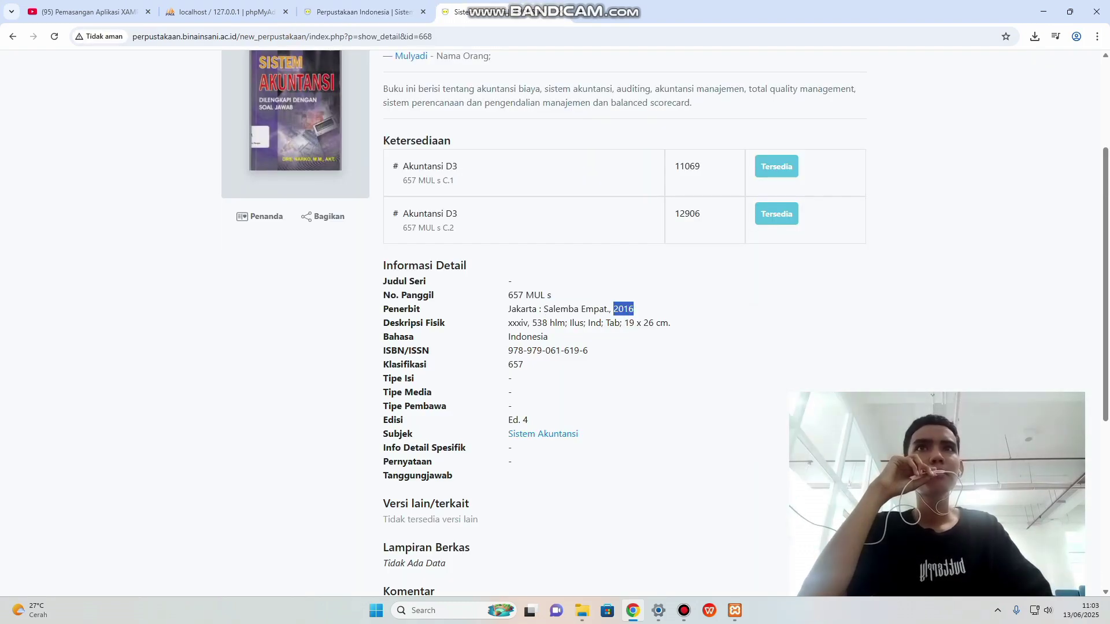
key("ctrl+shift+Tab")
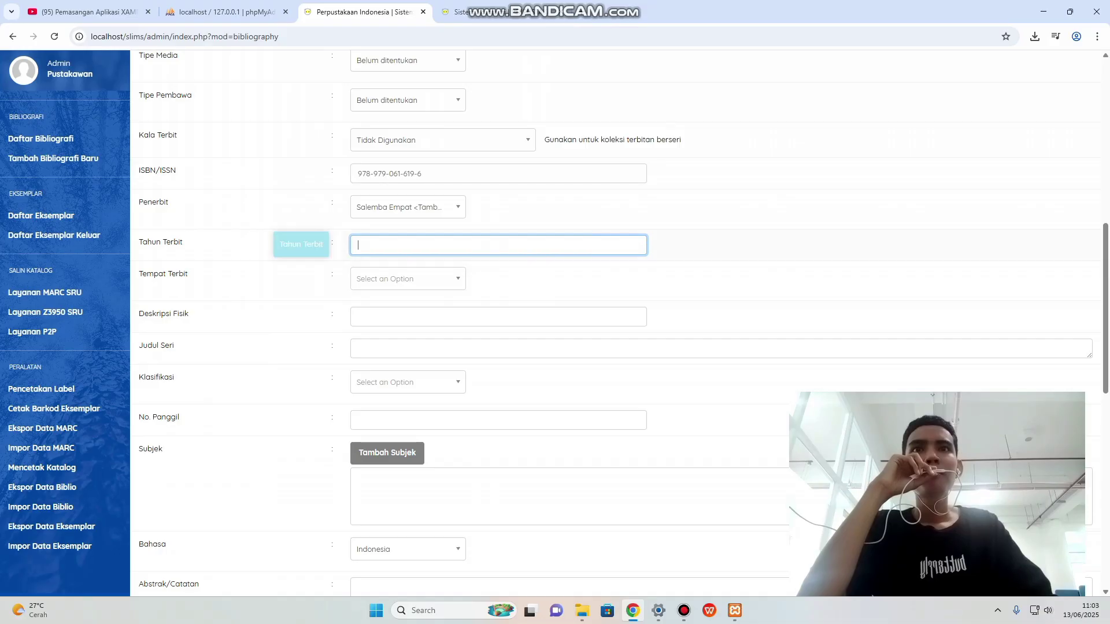
right_click(393, 249)
left_click(415, 394)
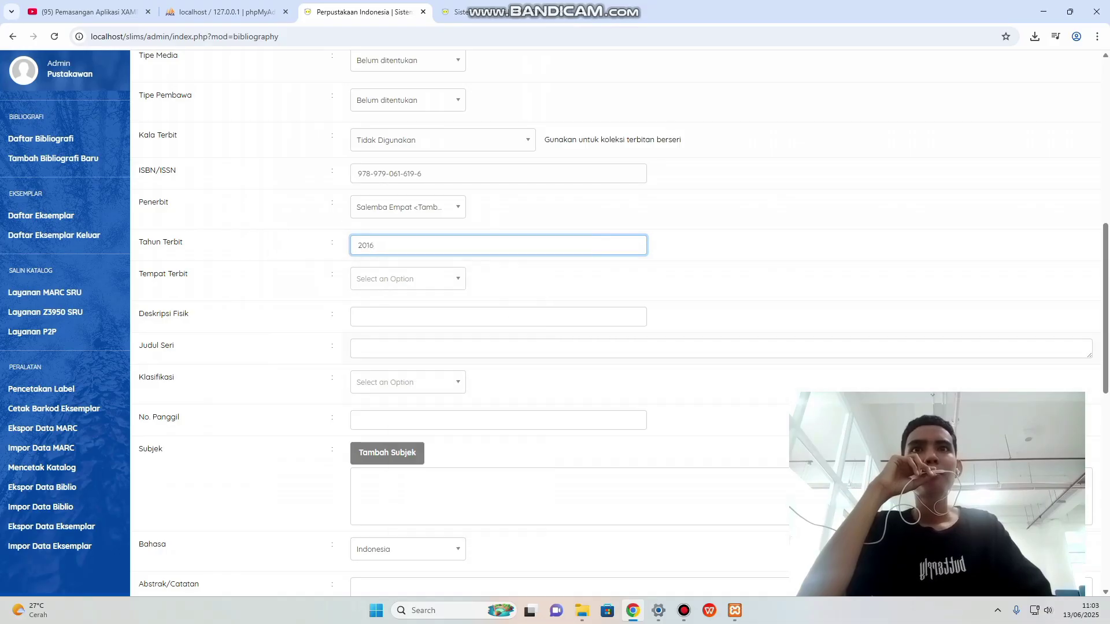
Add Jakarta as a new place of publication, copied from the catalogue page.
left_click(404, 279)
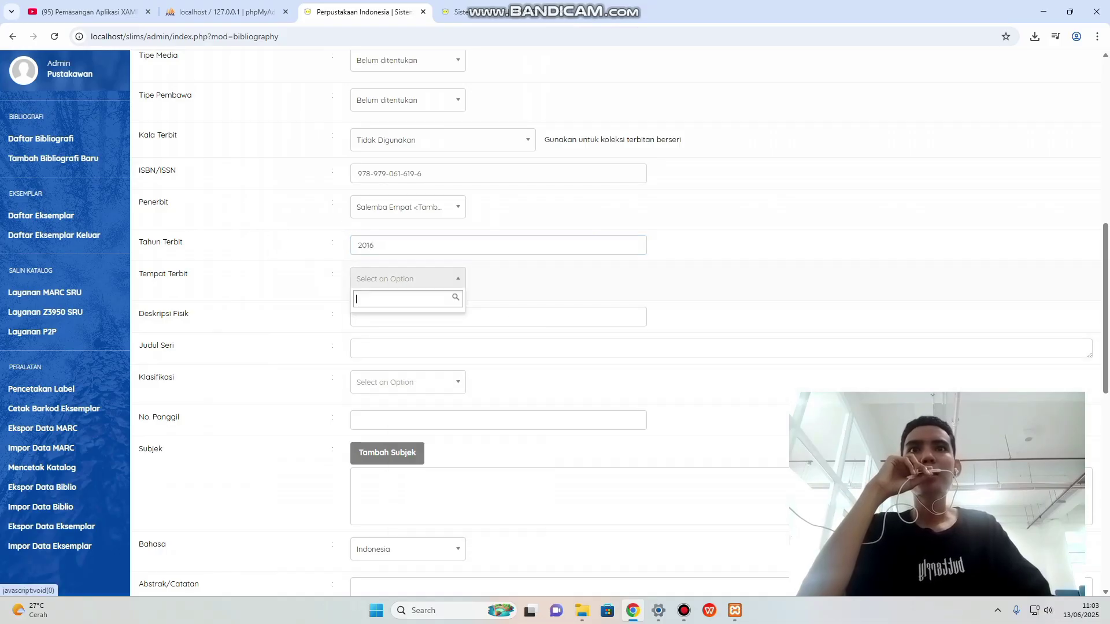
left_click(456, 11)
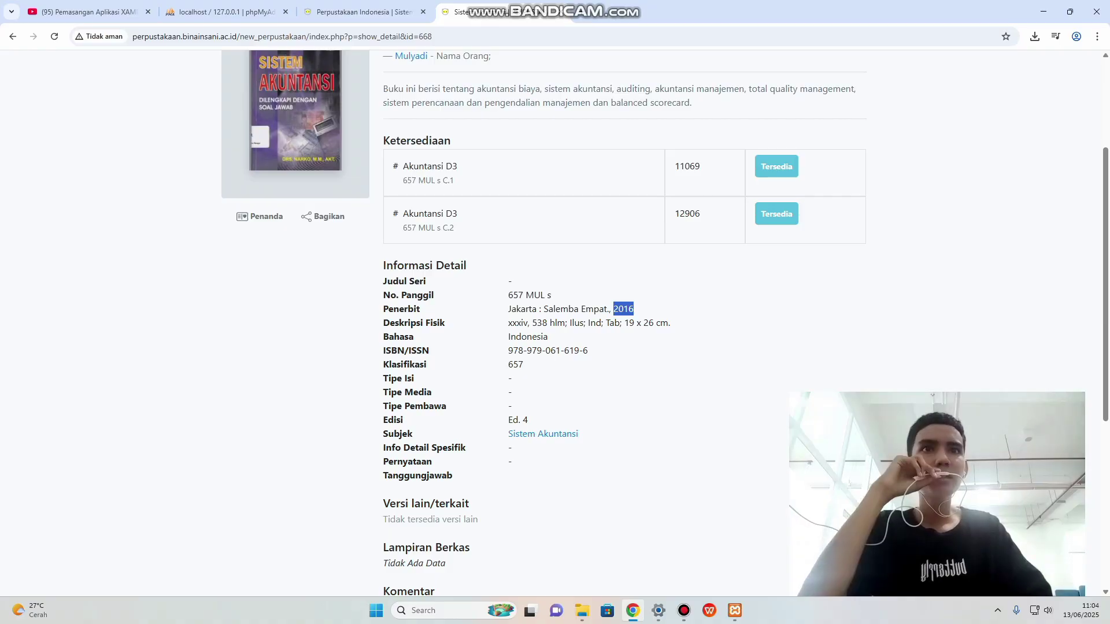
left_click_drag(508, 309, 536, 309)
right_click(532, 311)
left_click(549, 325)
left_click(359, 12)
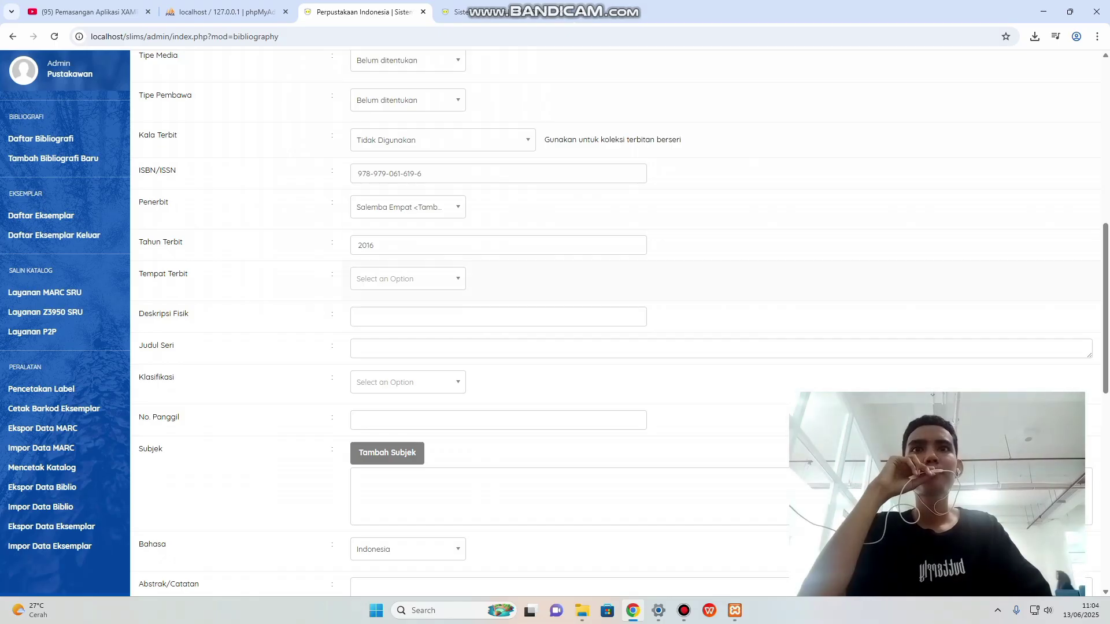
left_click(405, 279)
right_click(371, 299)
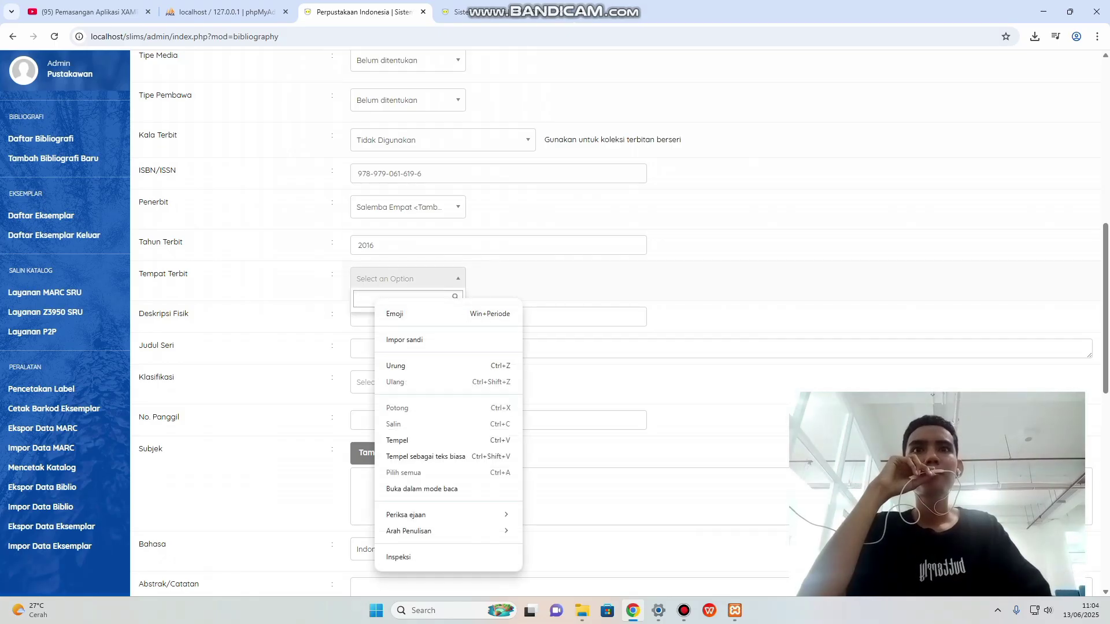
left_click(393, 440)
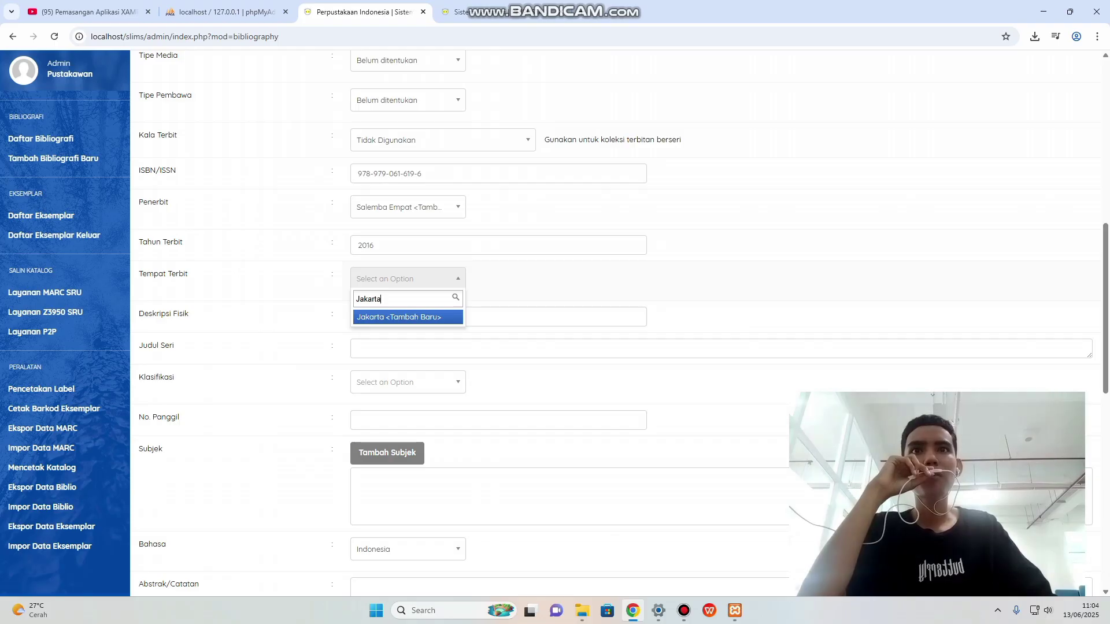
key("Return")
key("Tab")
Paste the physical description "xxxiv, 538 hlm; Ilus; Ind; Tab; 19 x 26 cm" into Deskripsi Fisik.
scroll(616, 324, "down", 1)
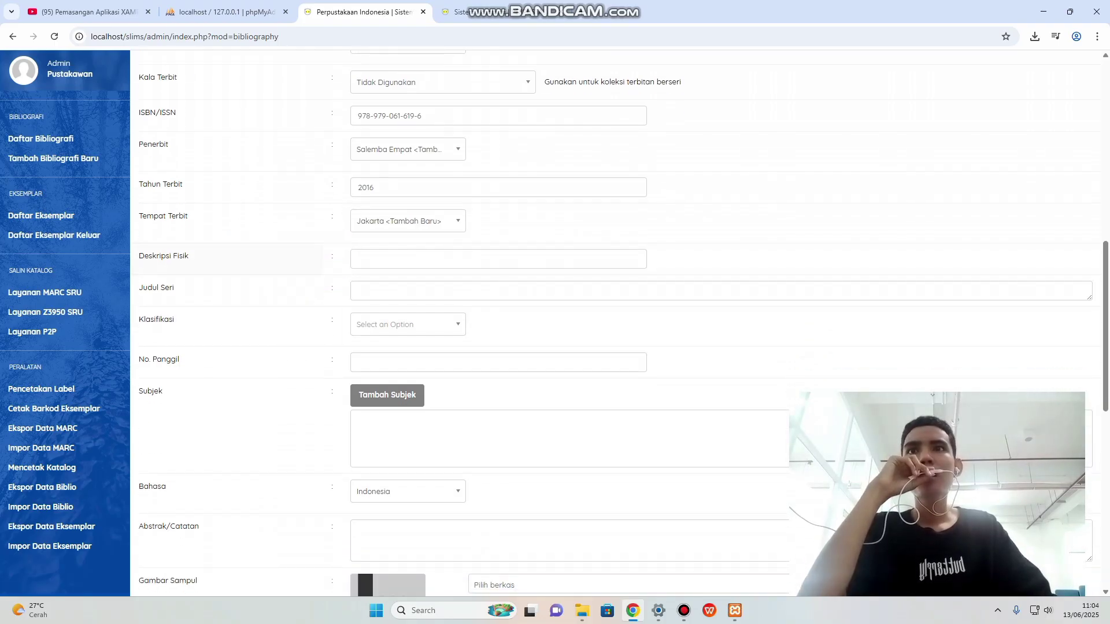
left_click(457, 12)
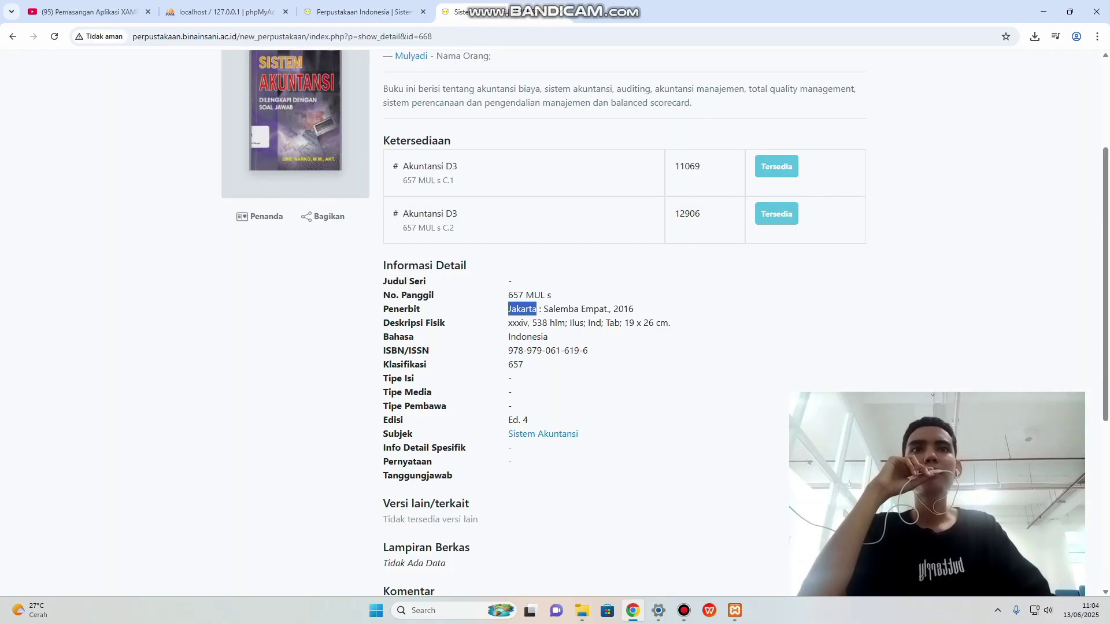
scroll(555, 324, "down", 1)
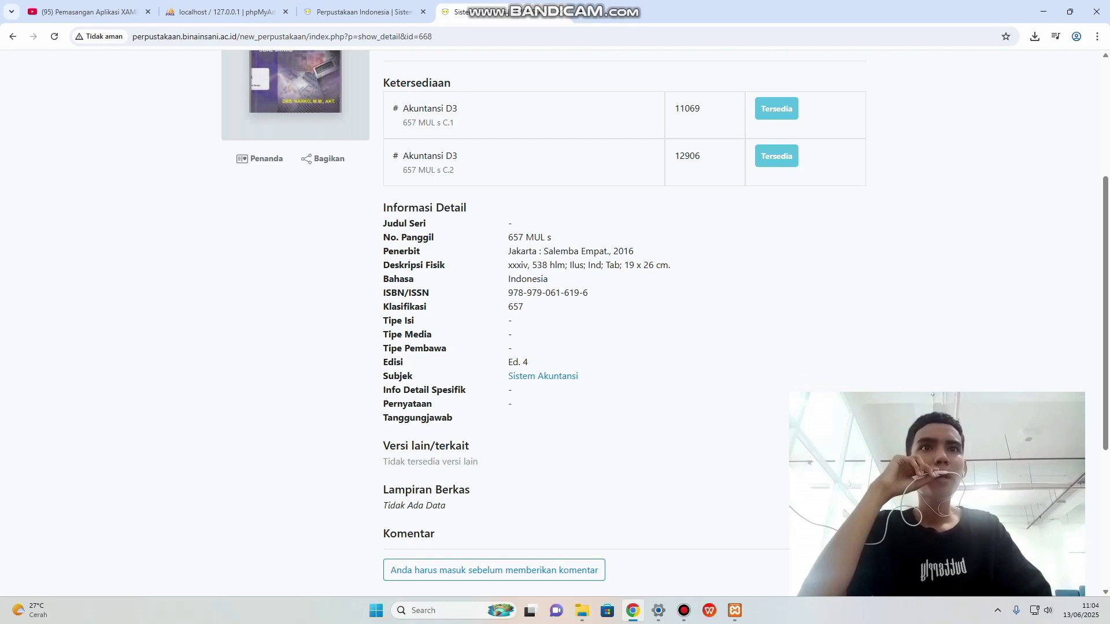
left_click_drag(509, 265, 670, 265)
right_click(646, 273)
left_click(665, 283)
key("ctrl+shift+Tab")
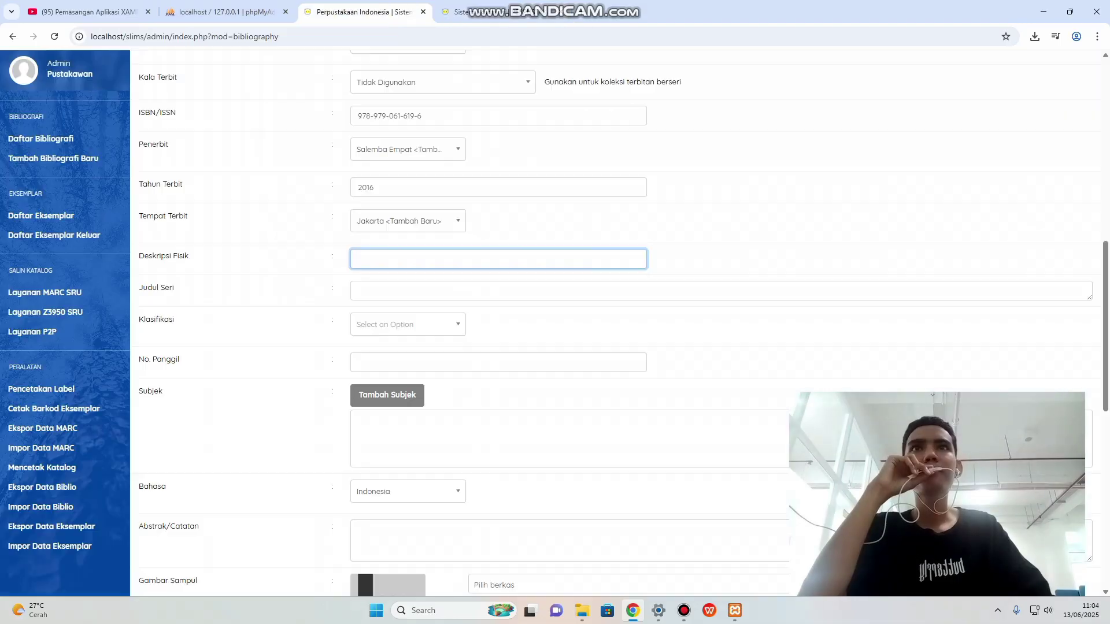
right_click(362, 260)
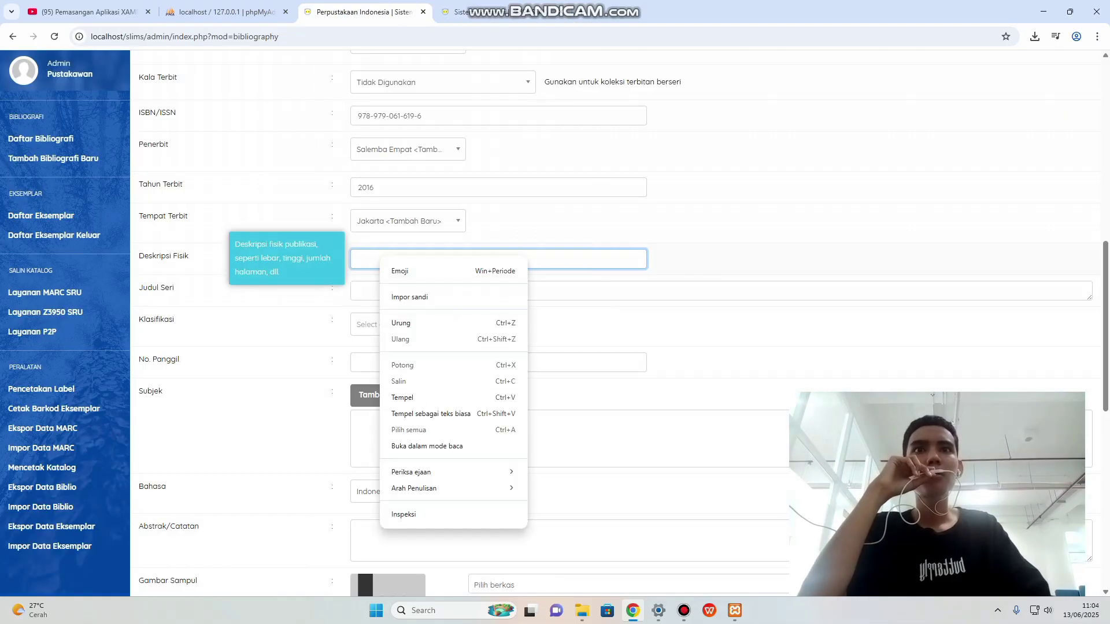
left_click(405, 397)
scroll(555, 324, "down", 1)
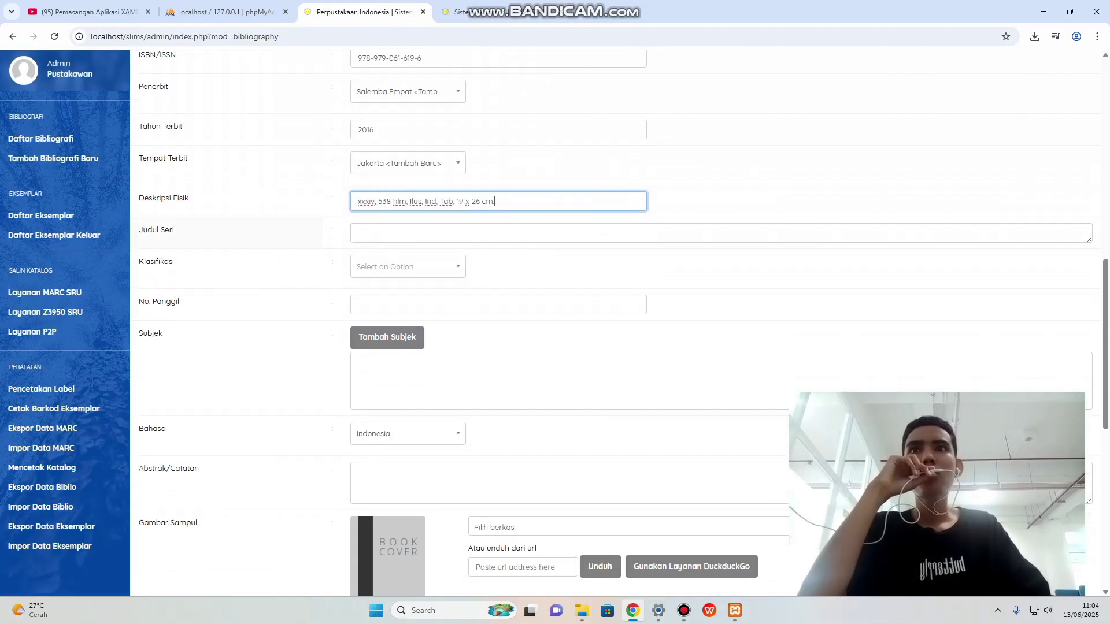
key("ctrl+Tab")
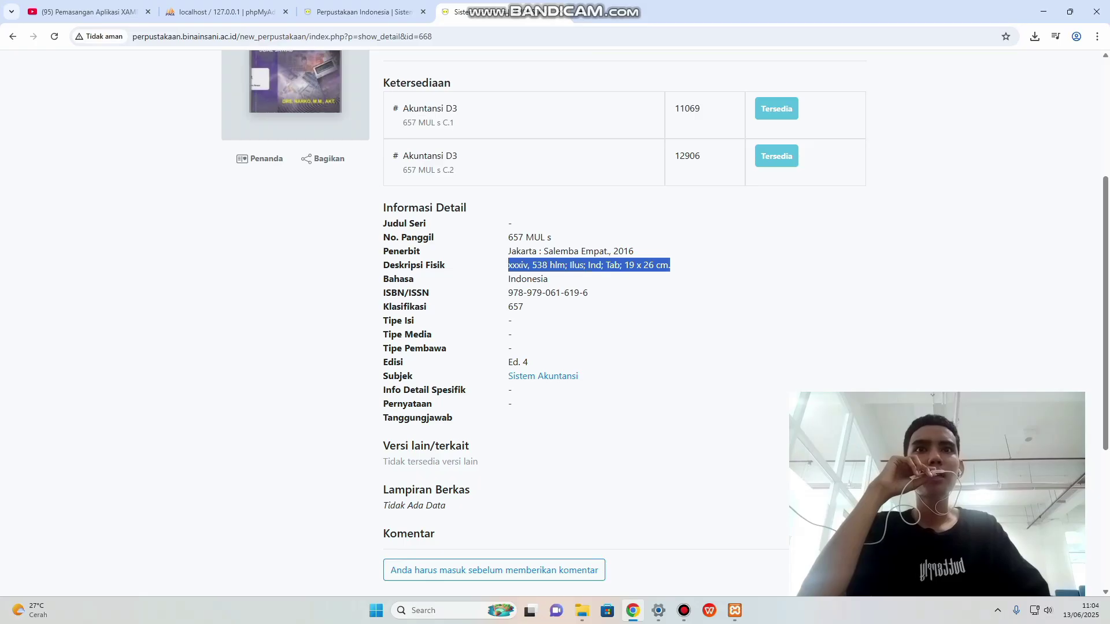
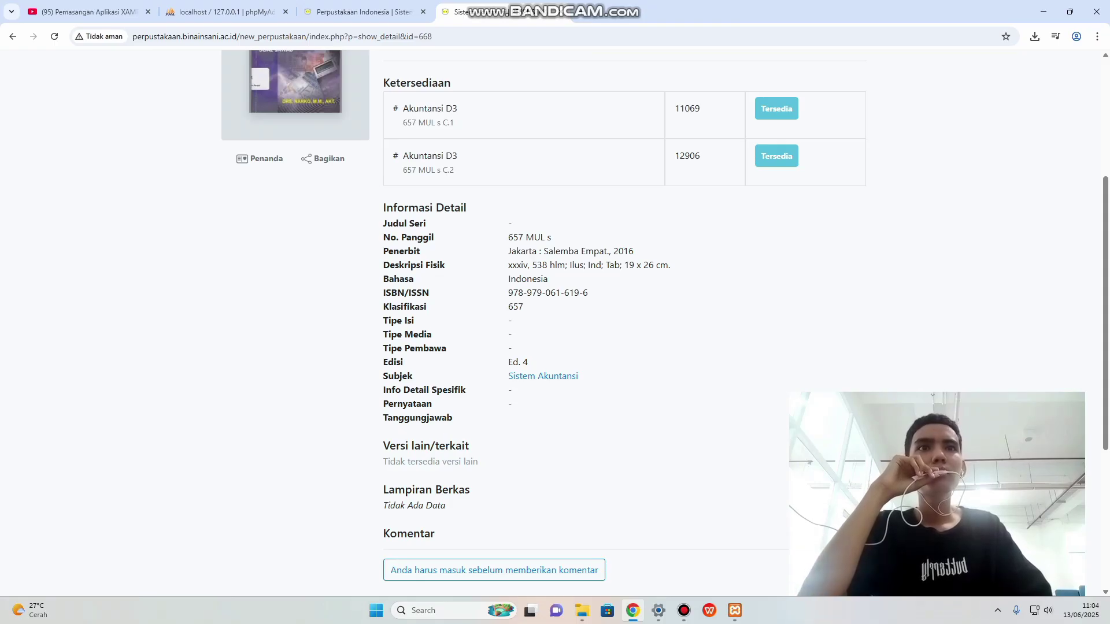
End the Deskripsi Fisik text with a closing period after 26 cm.
left_click(364, 11)
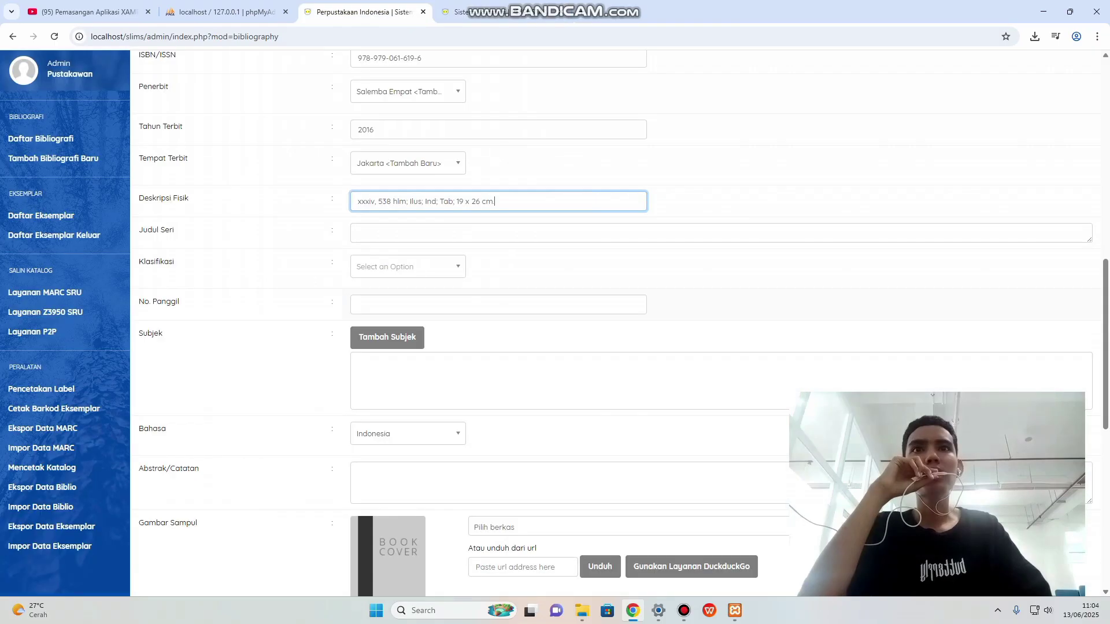
scroll(405, 211, "down", 1)
type(".")
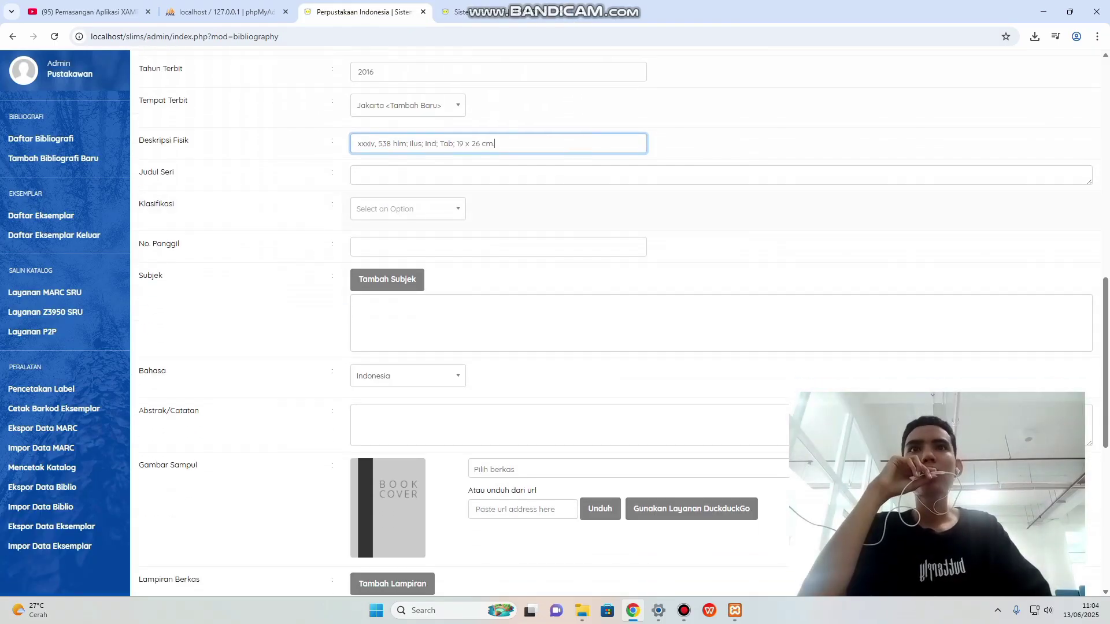
Copy the classification 657 from the reference book's detail page.
left_click(502, 11)
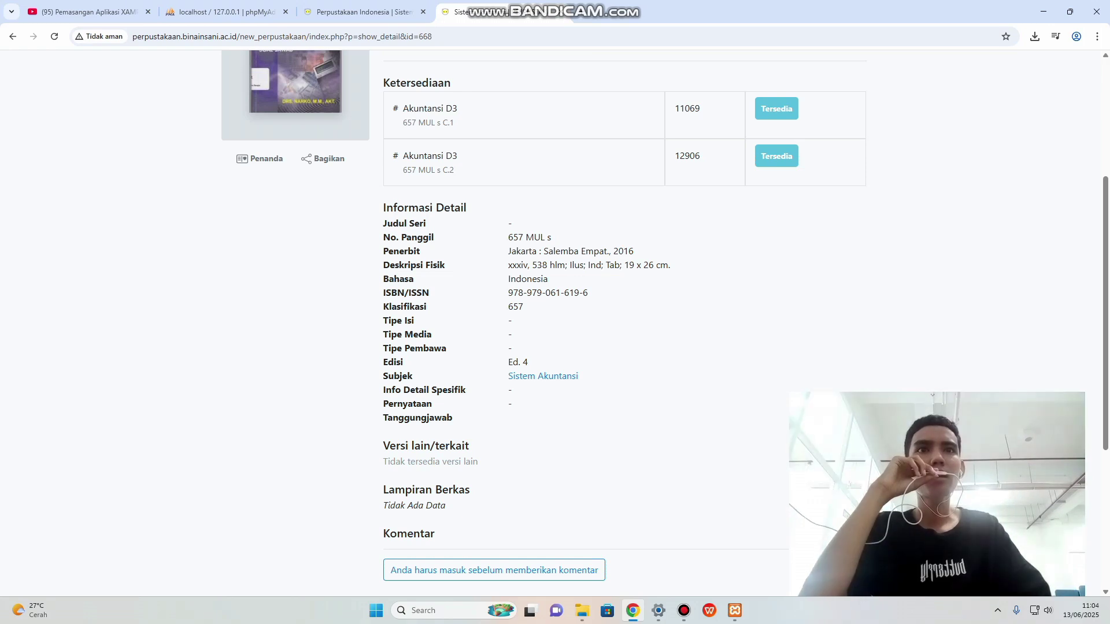
double_click(515, 306)
right_click(512, 309)
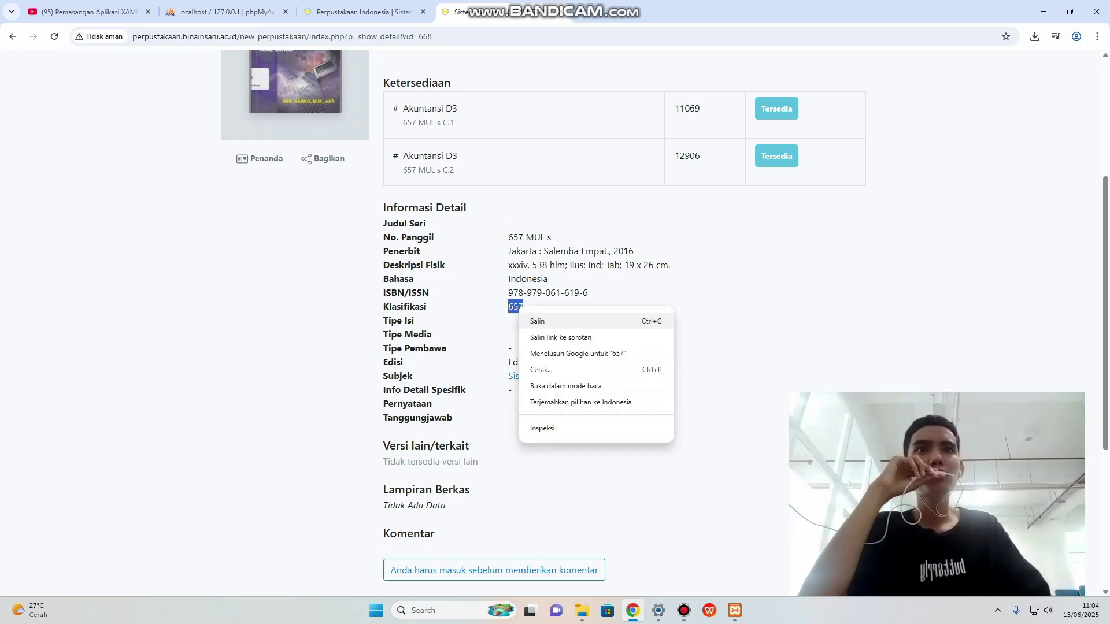
left_click(530, 317)
key("ctrl+shift+Tab")
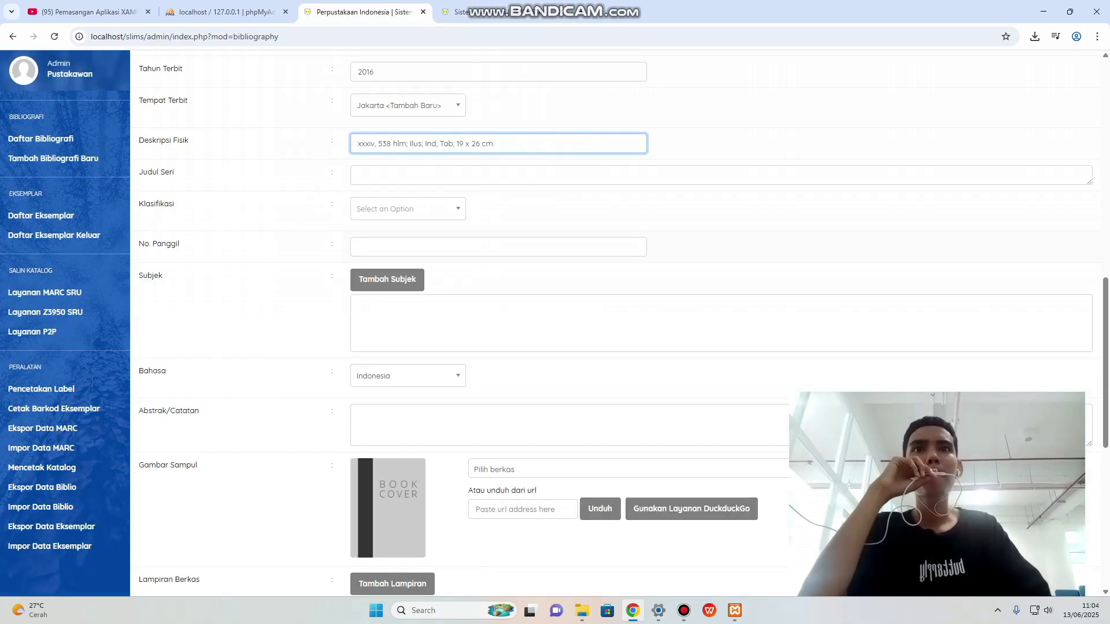
Paste 657 into the Klasifikasi search and add it as a new classification.
left_click(405, 209)
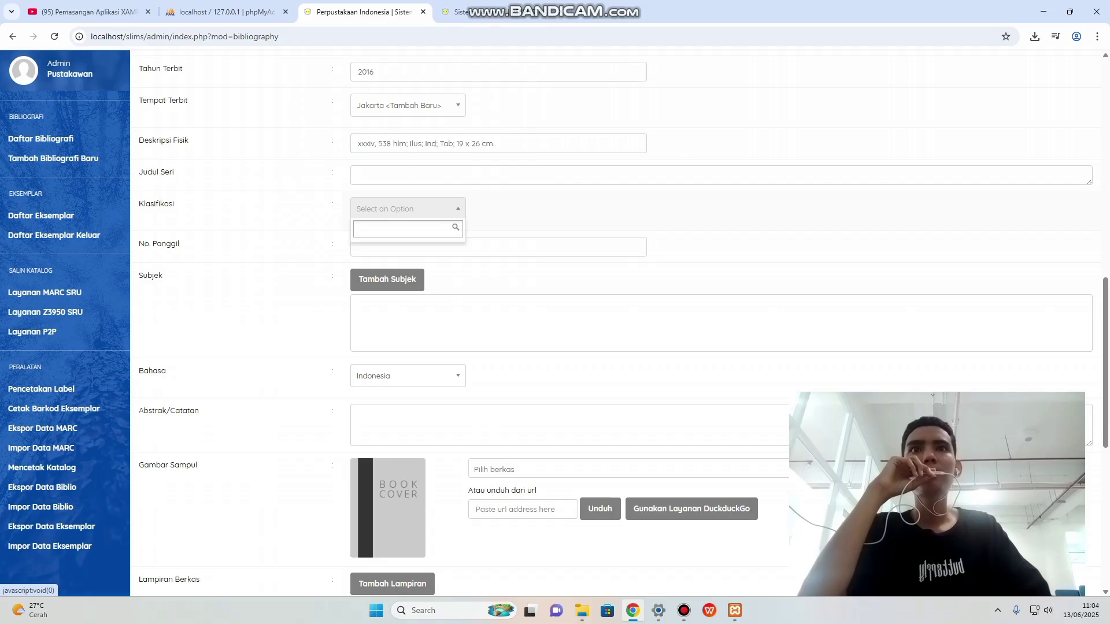
right_click(389, 229)
left_click(411, 371)
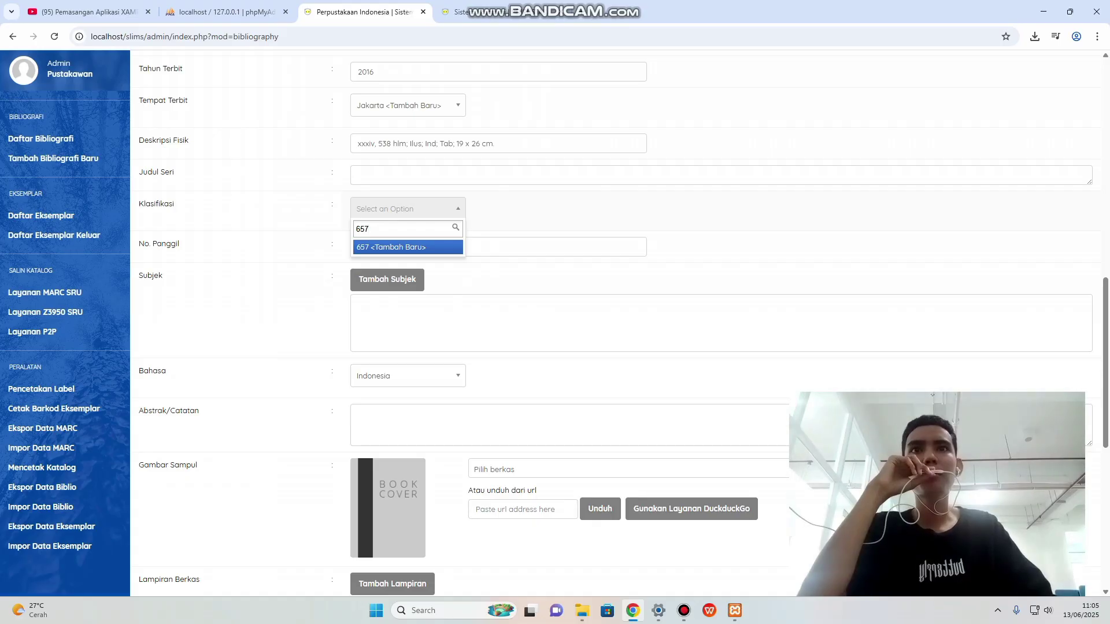
key("Return")
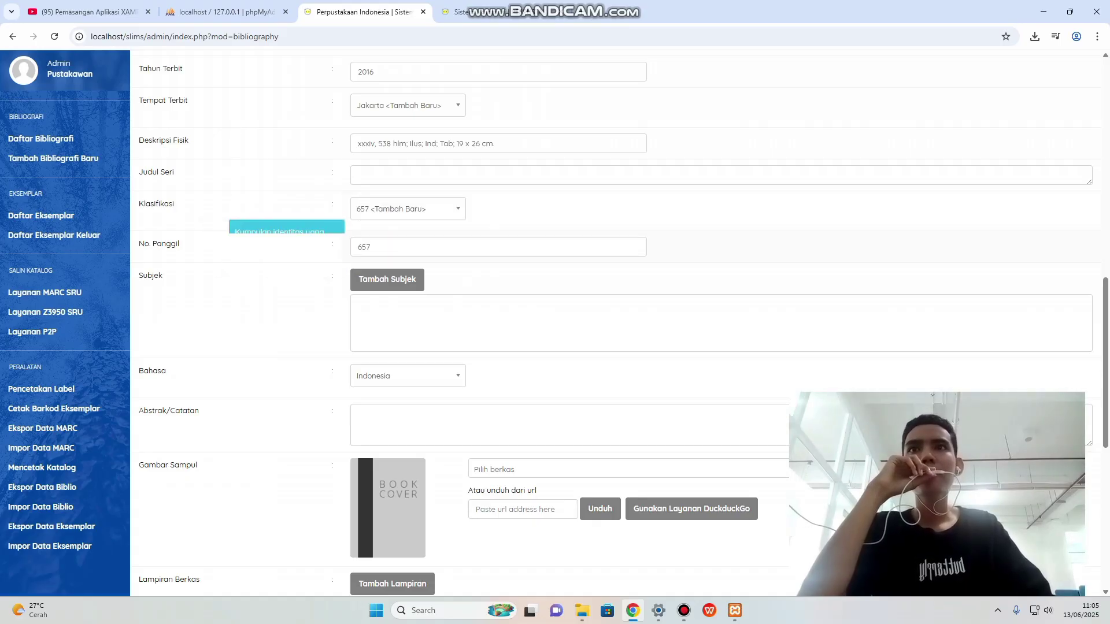
scroll(388, 223, "down", 1)
Copy call number 657 MUL s from the catalogue into No. Panggil, then start adding a subject.
left_click(404, 189)
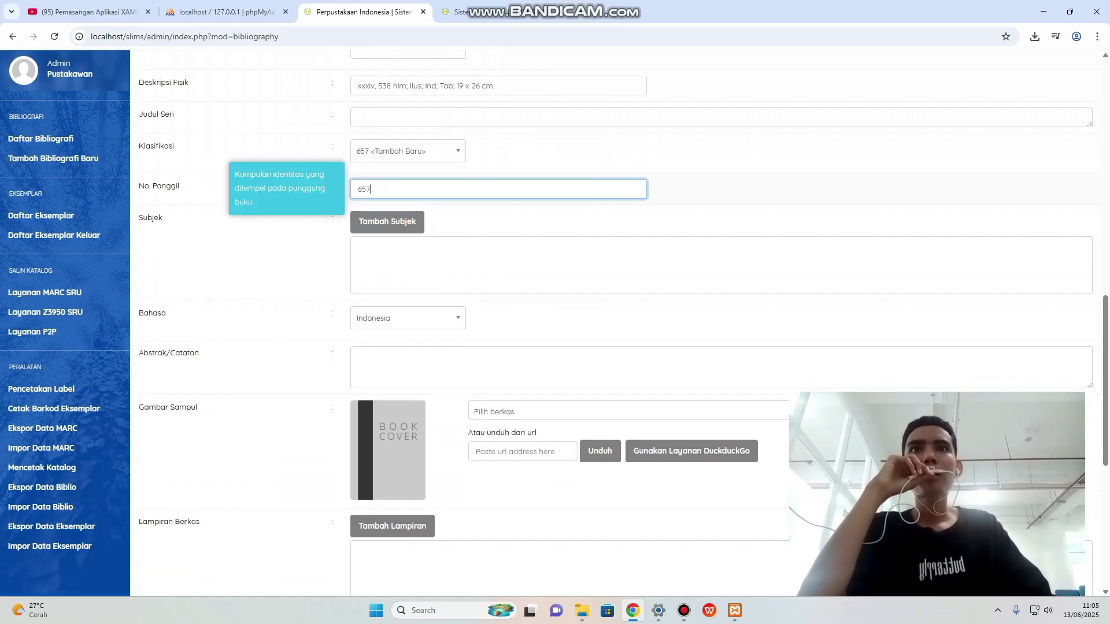
left_click(503, 12)
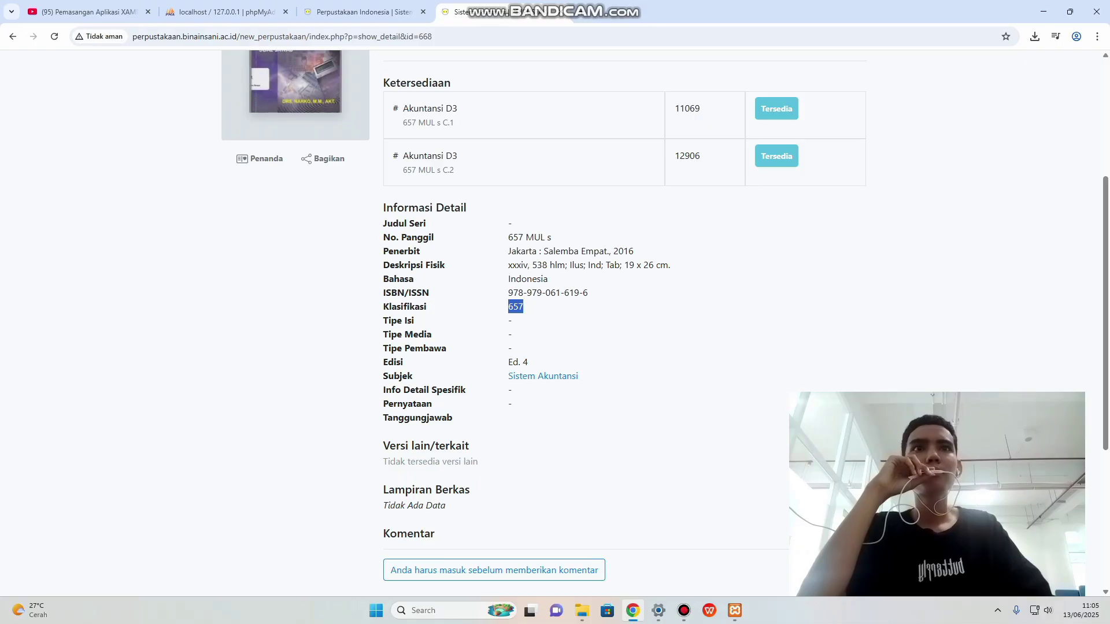
left_click_drag(508, 238, 552, 237)
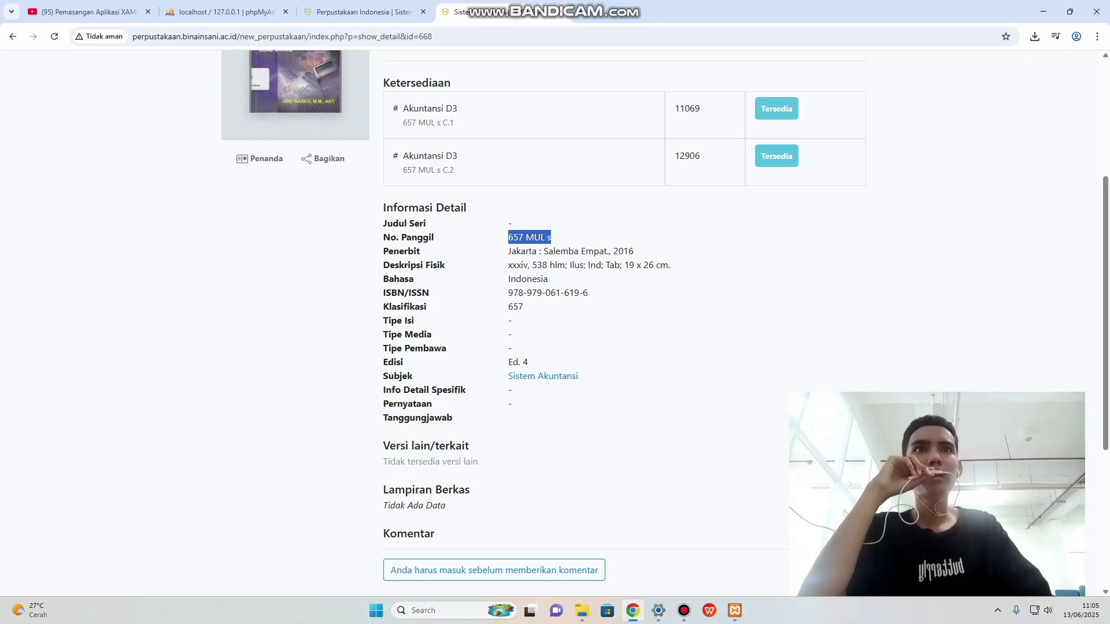
left_click(554, 252)
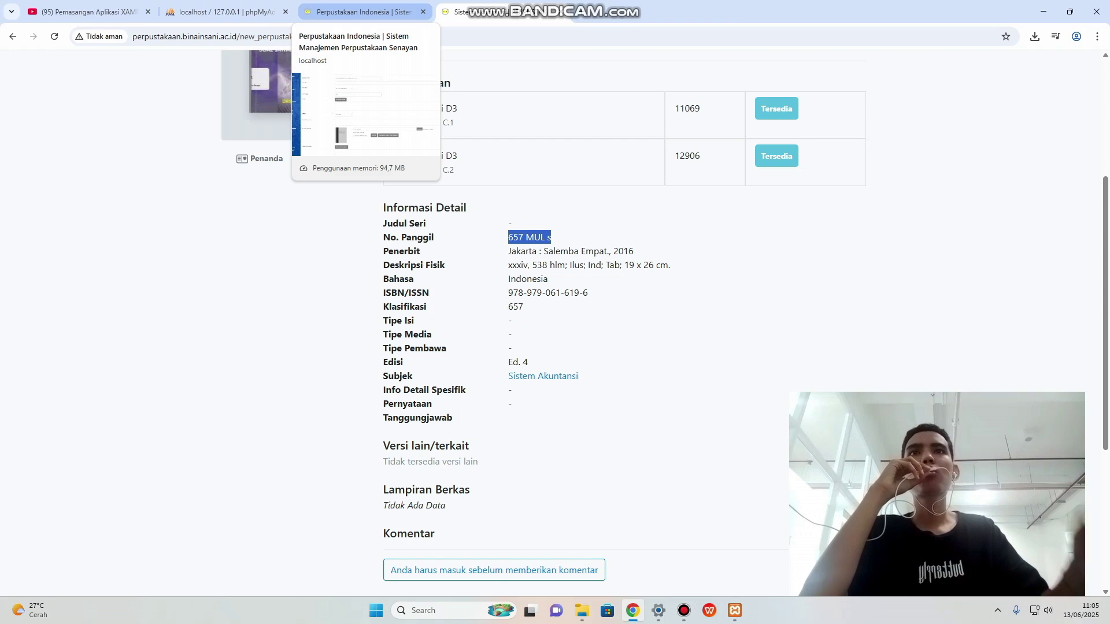
left_click(355, 12)
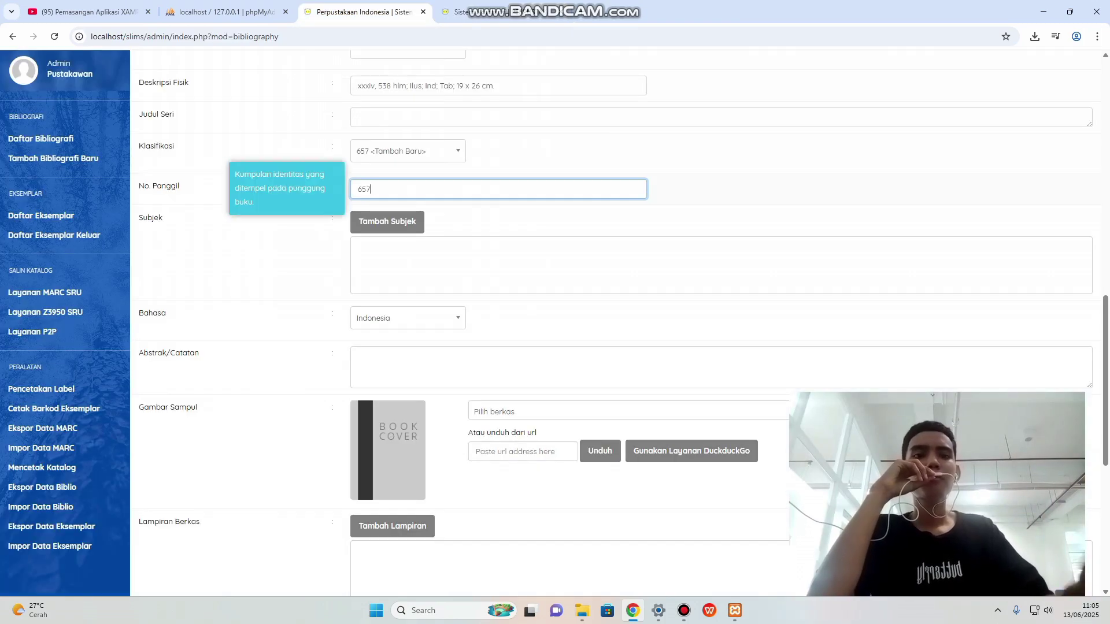
key("BackSpace")
key("BackSpace")
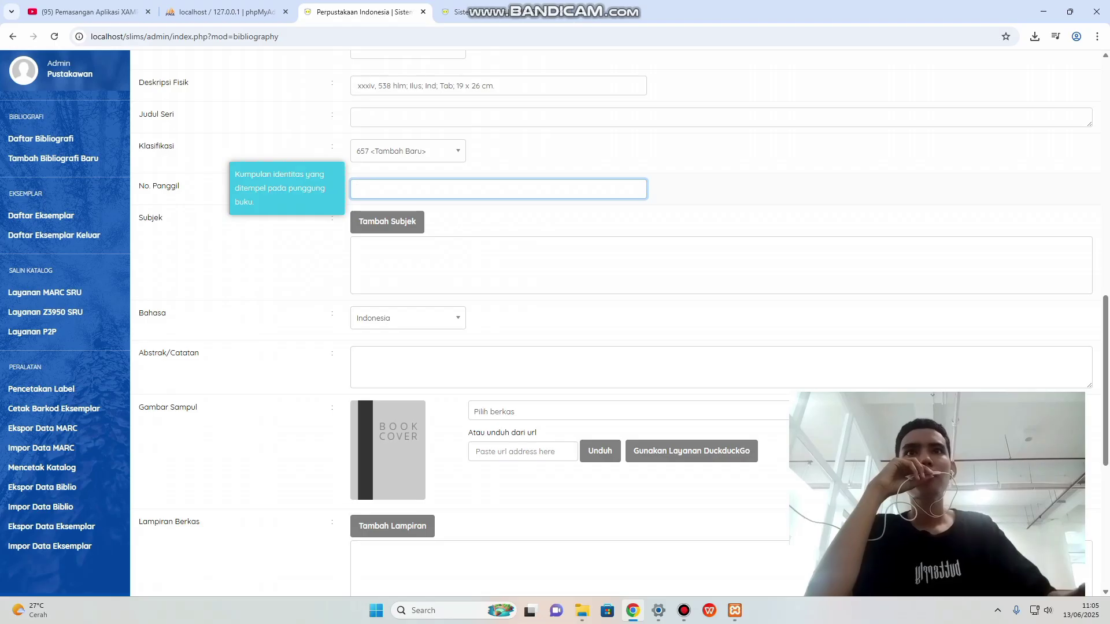
right_click(391, 195)
left_click(412, 335)
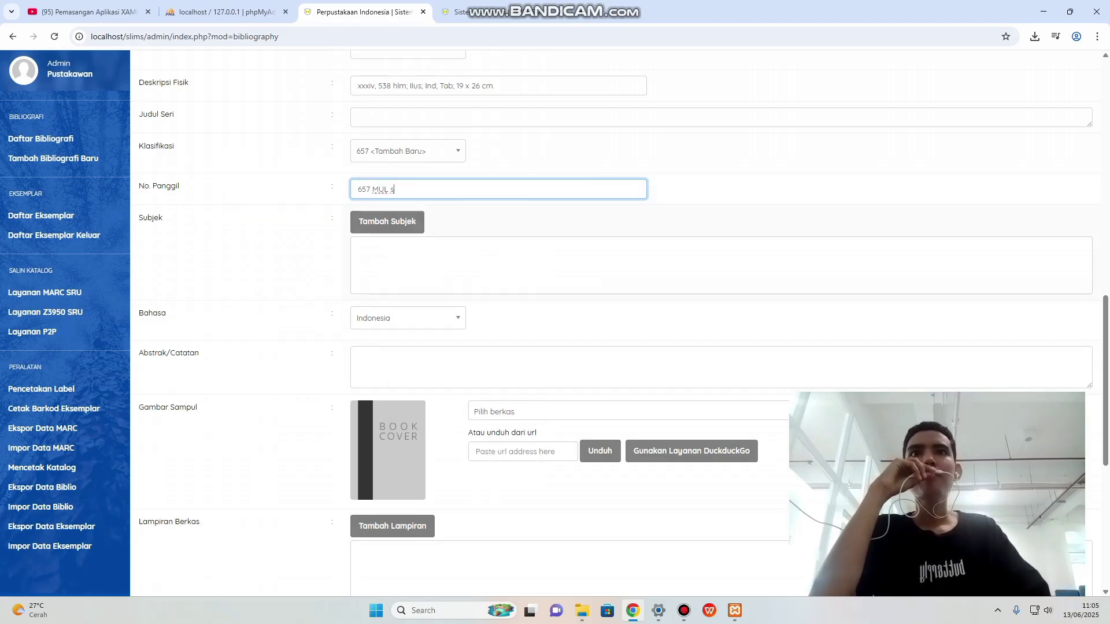
left_click(388, 221)
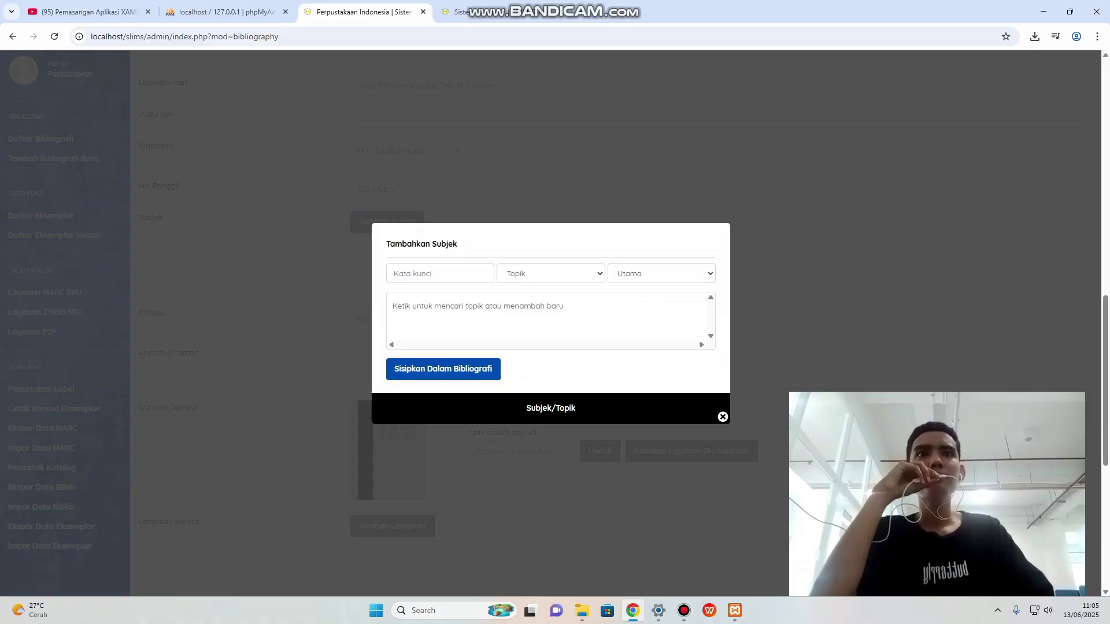
Insert 'Sistem Informasi' as a Topik subject with Utama priority, then close the dialog.
left_click(440, 274)
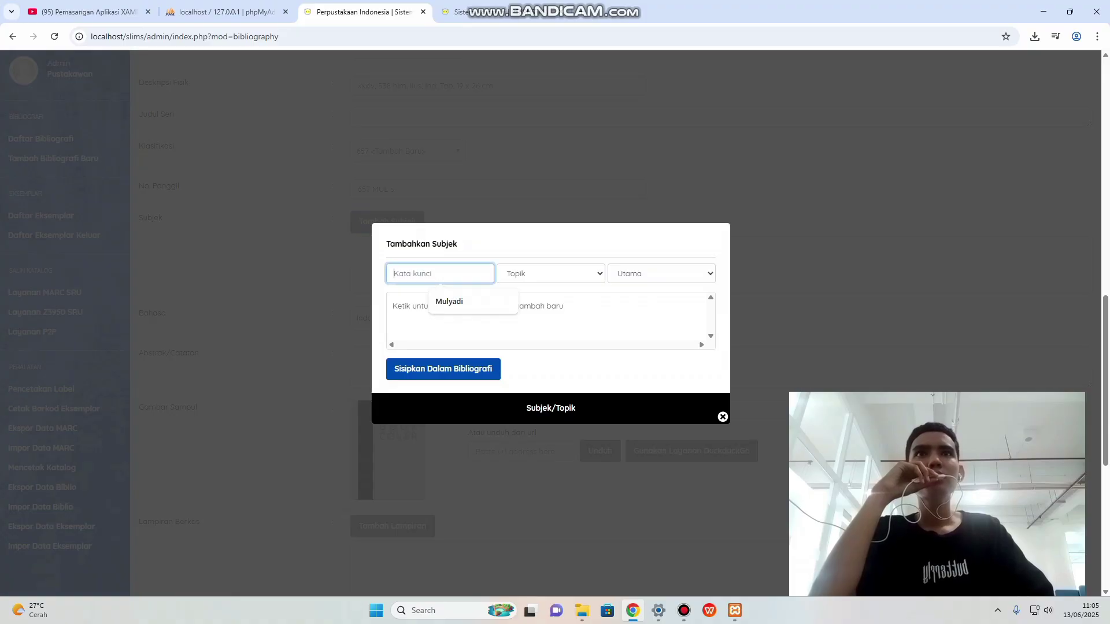
left_click(498, 11)
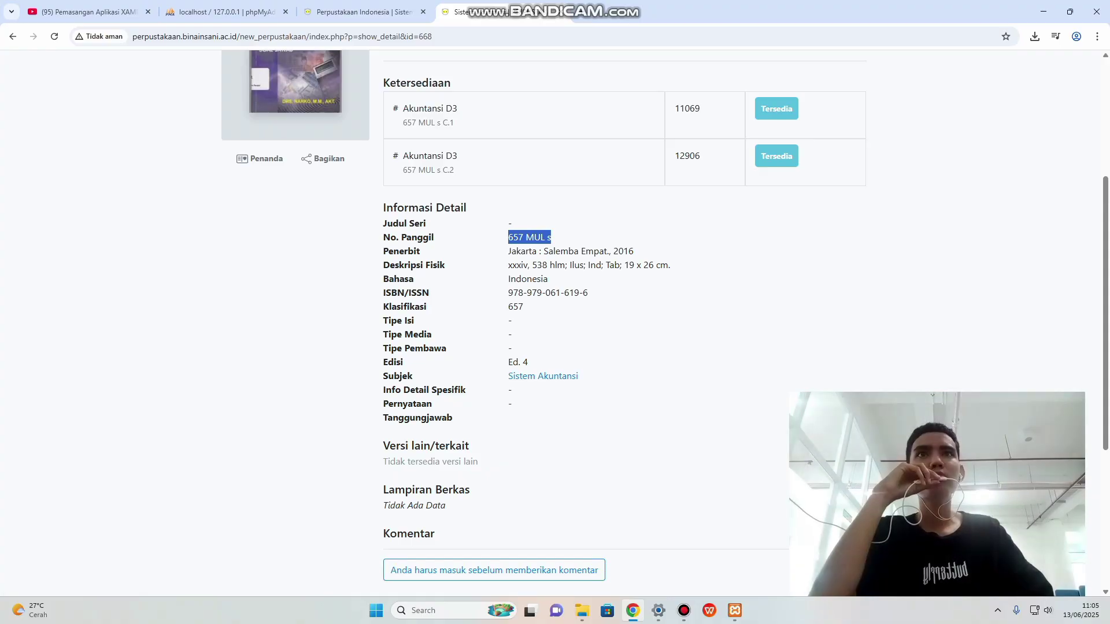
left_click(364, 12)
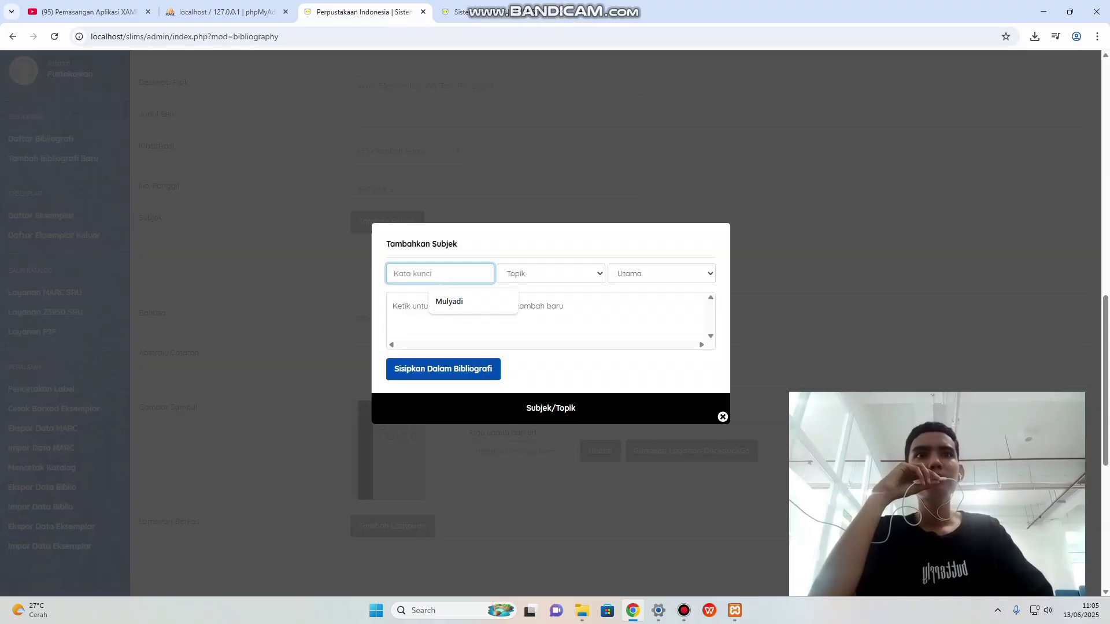
type("Si")
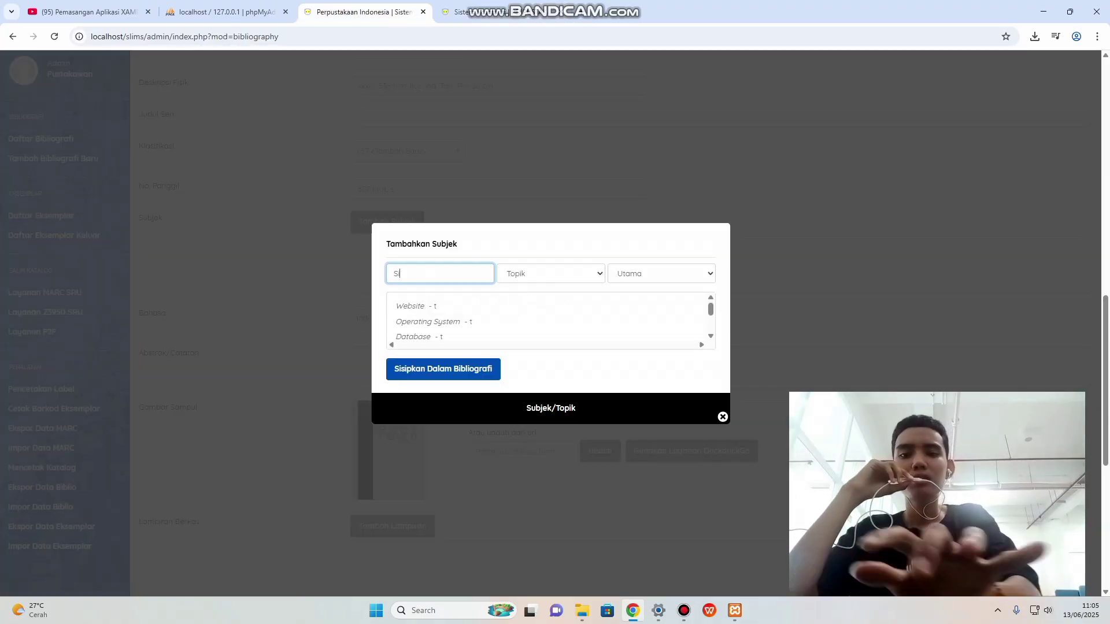
type("stem ")
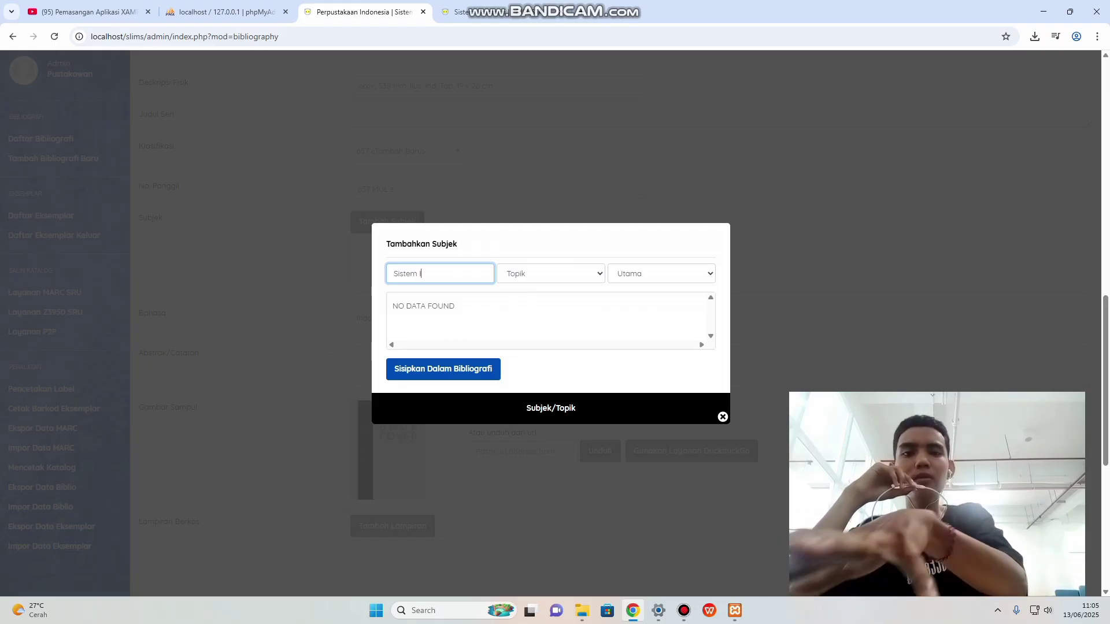
type("Ind")
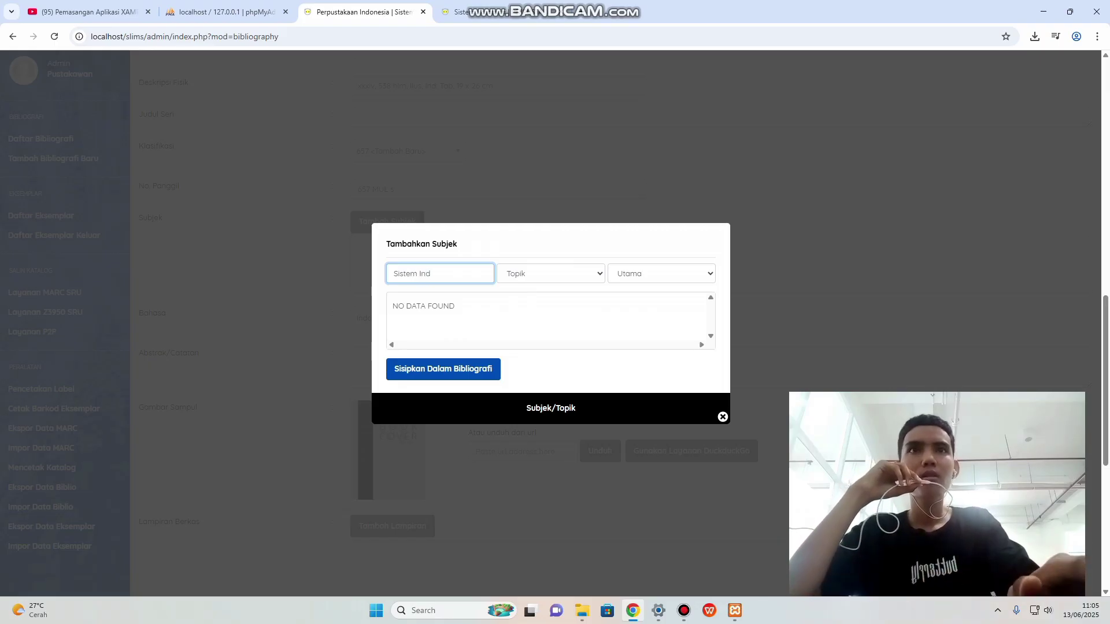
key("BackSpace")
type("for")
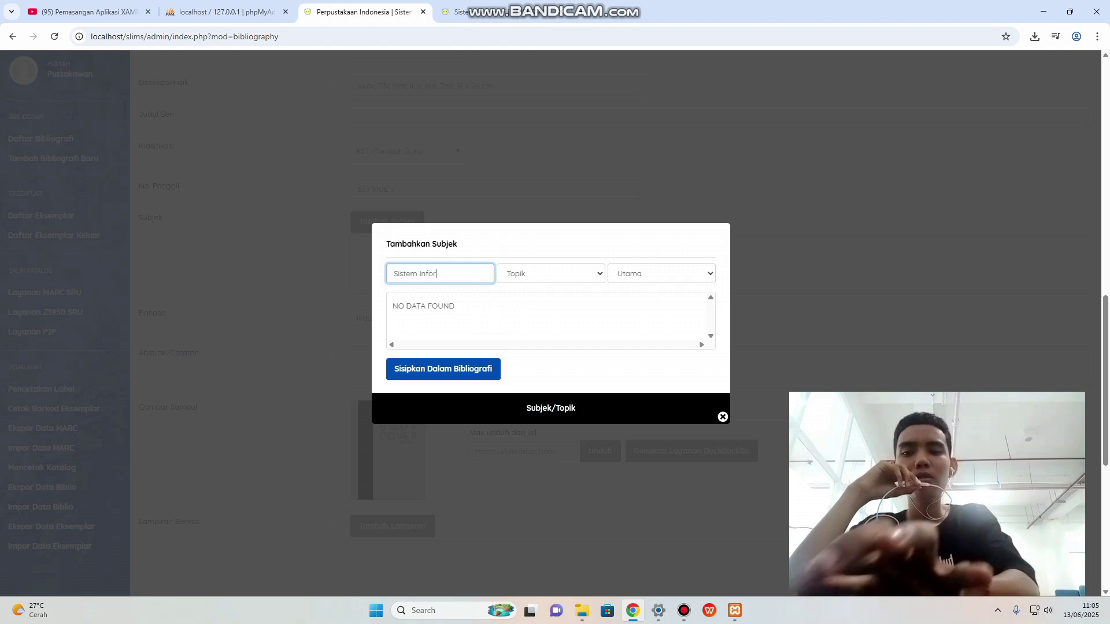
type("ma")
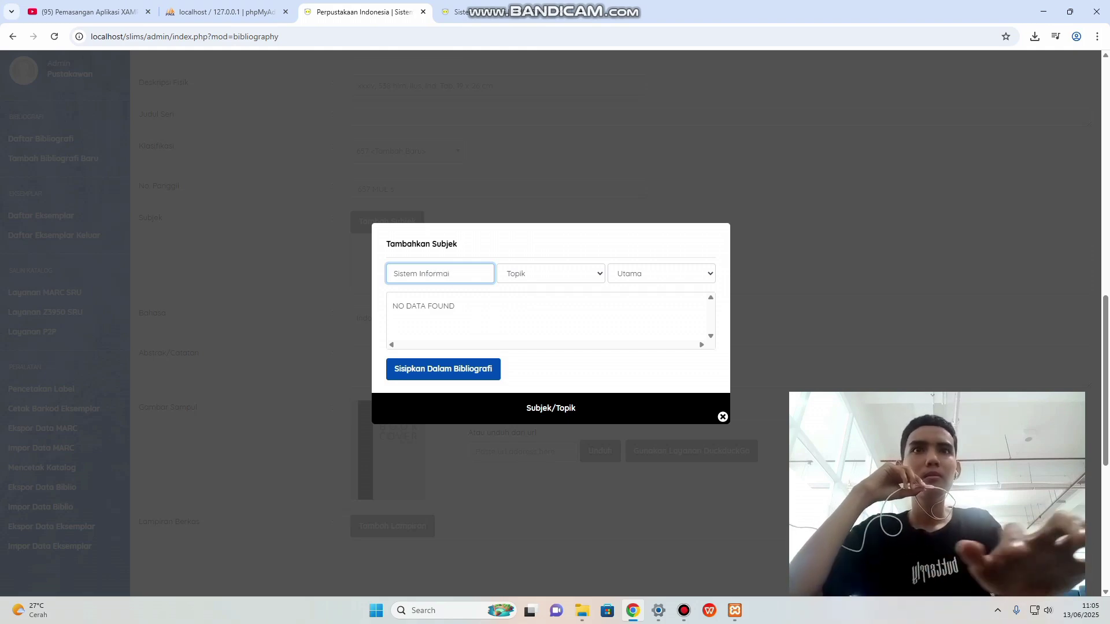
type("s")
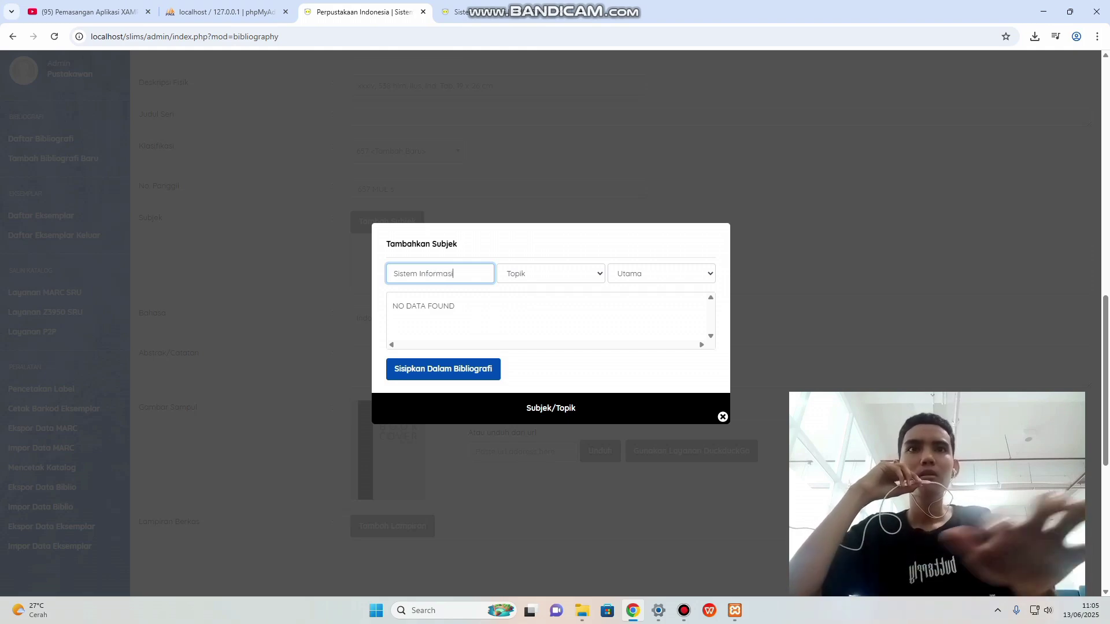
type("i")
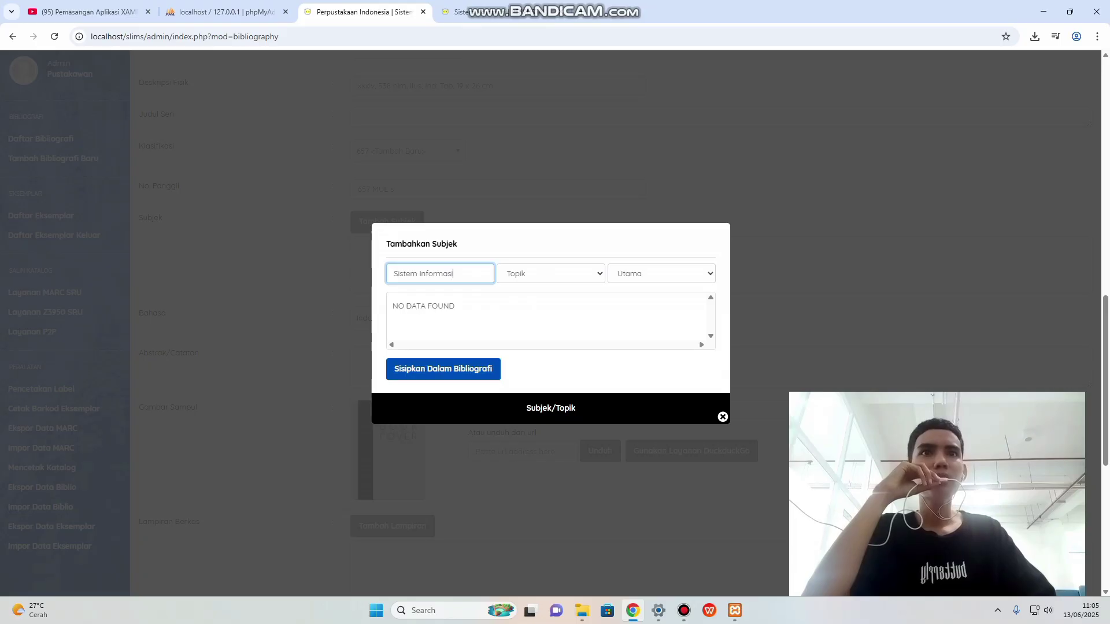
left_click(551, 273)
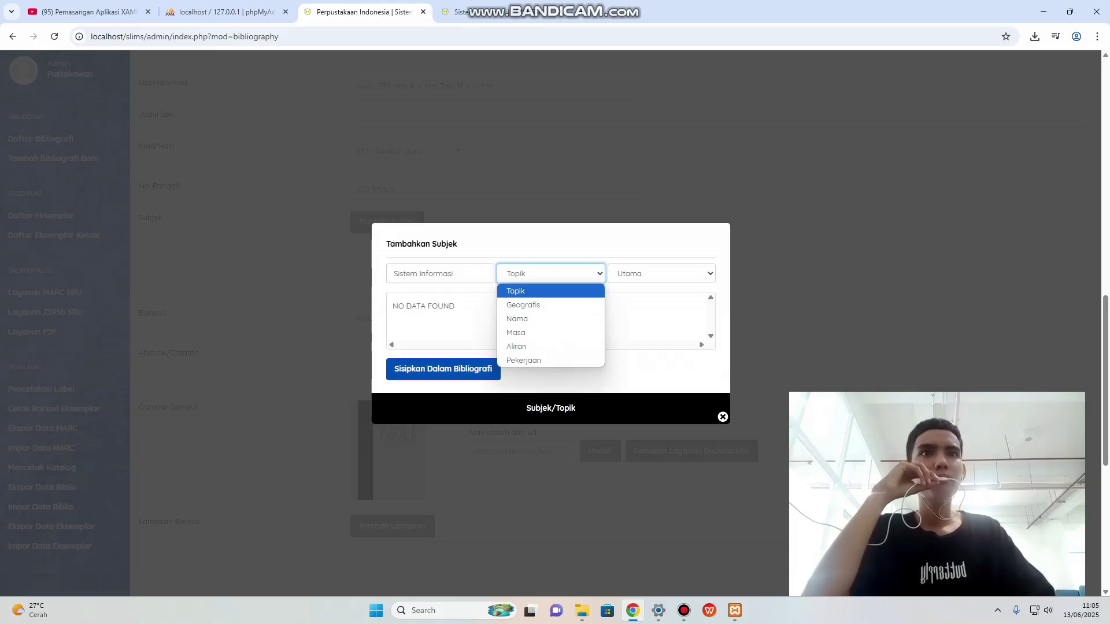
left_click(516, 291)
left_click(661, 273)
left_click(630, 291)
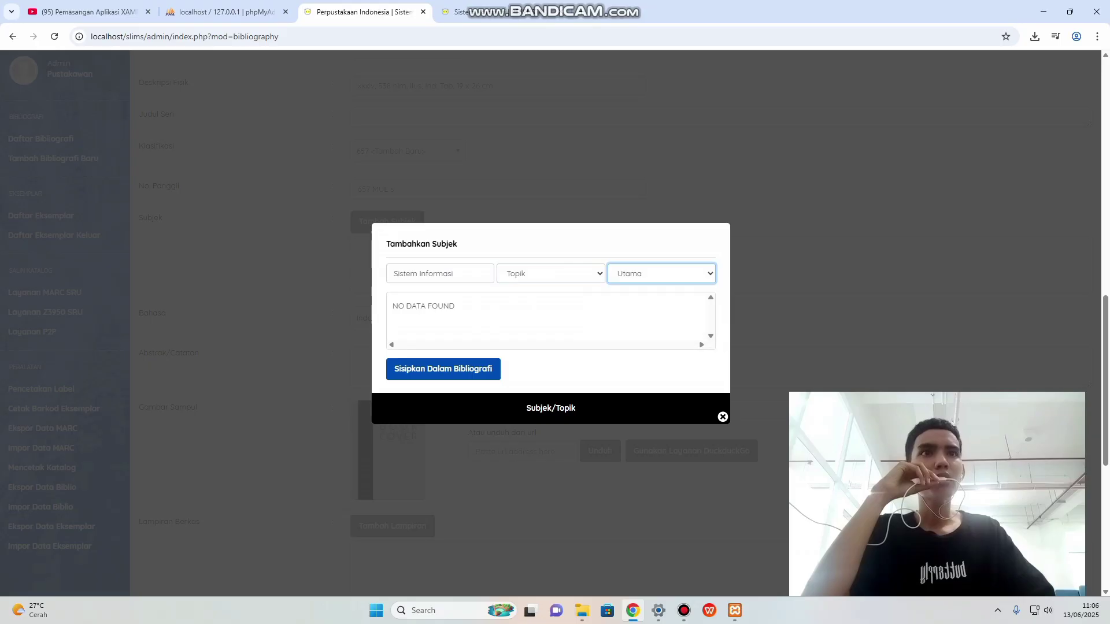
left_click(443, 369)
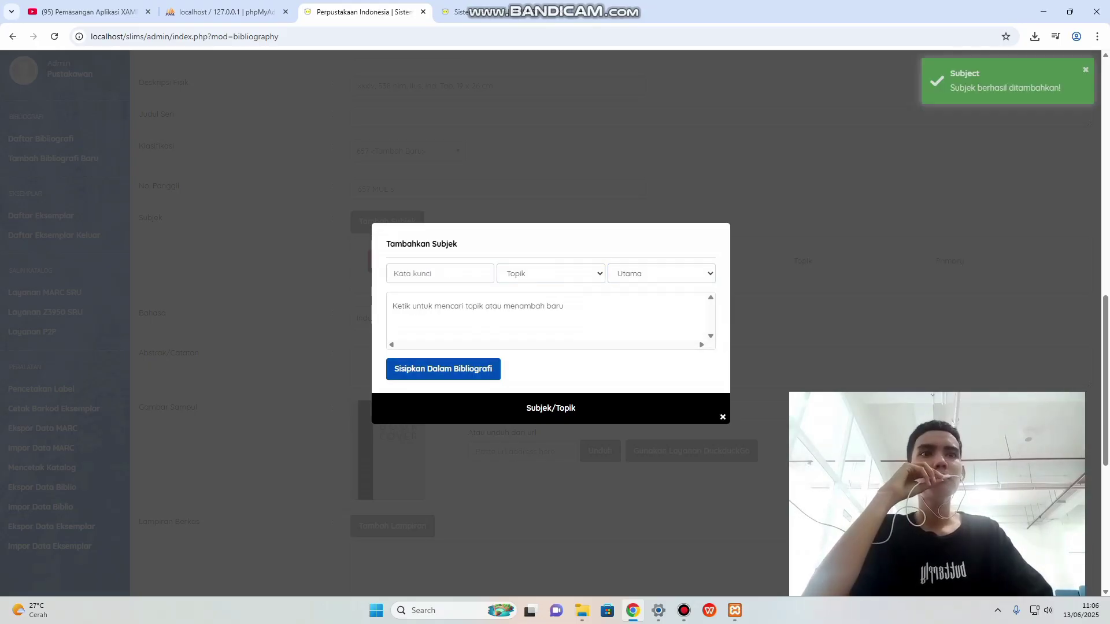
left_click(723, 417)
scroll(615, 324, "down", 1)
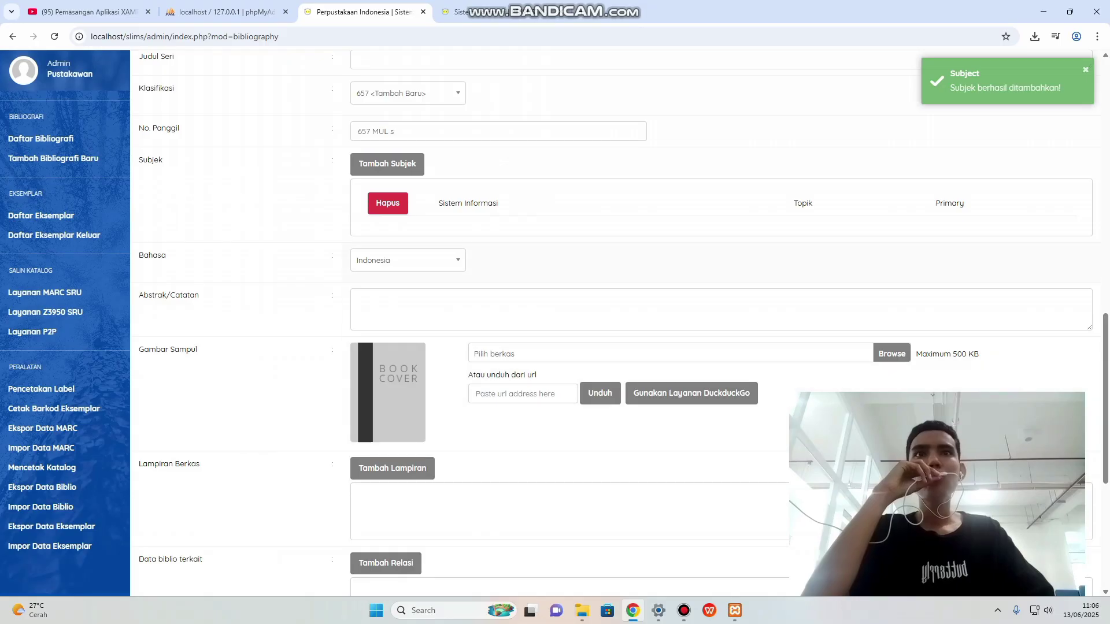
Check the catalogue's call number and keep Indonesia as the record's language.
key("ctrl+Tab")
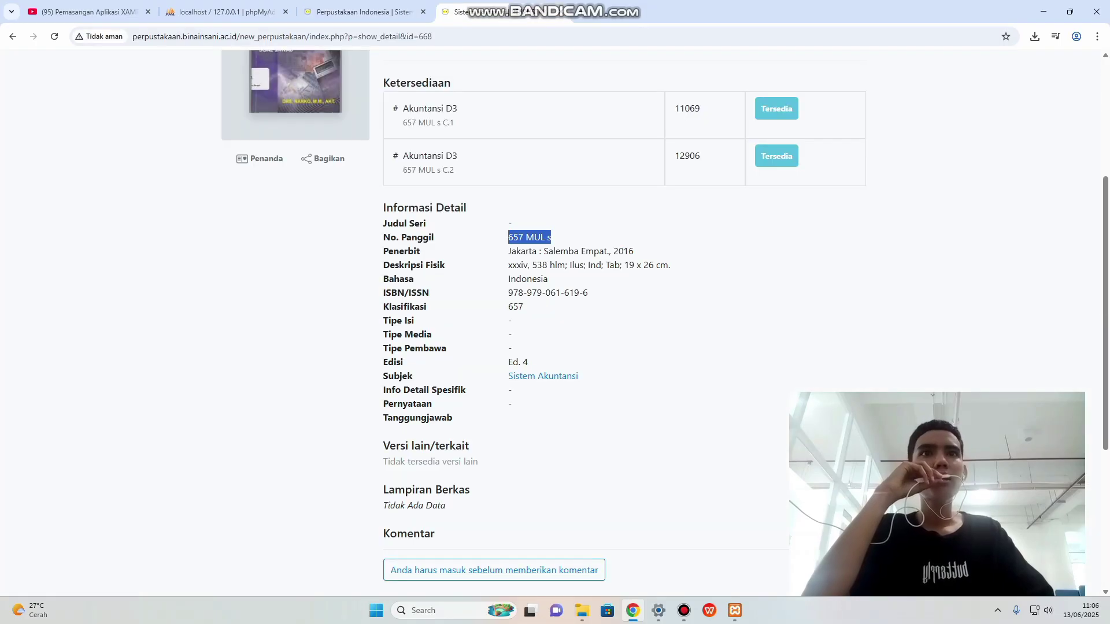
key("ctrl+shift+Tab")
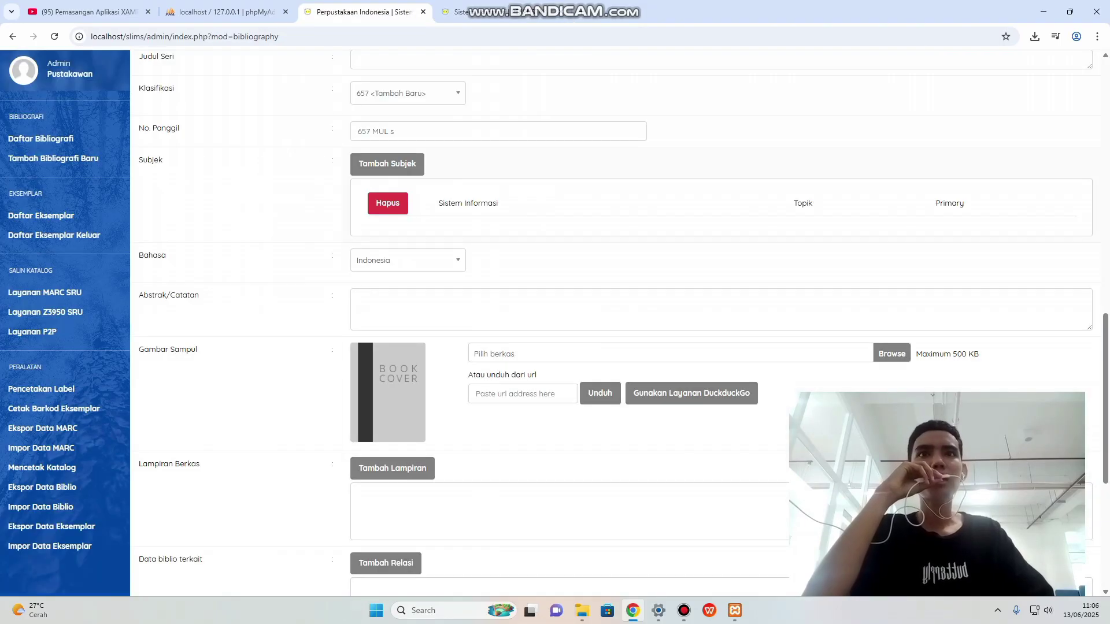
left_click(408, 261)
left_click(408, 260)
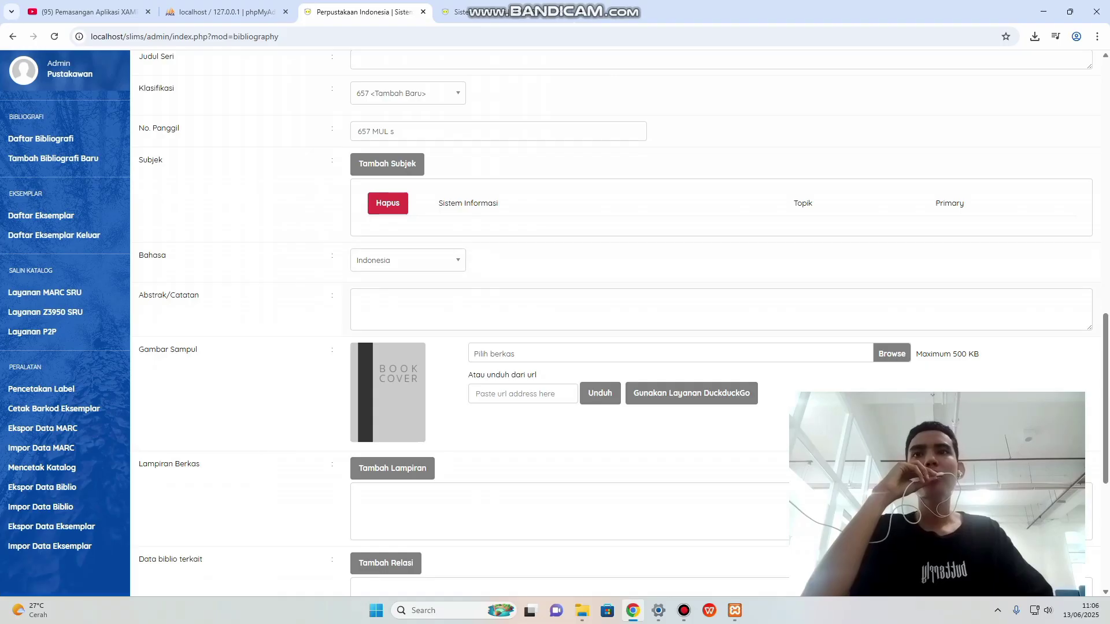
scroll(615, 323, "down", 1)
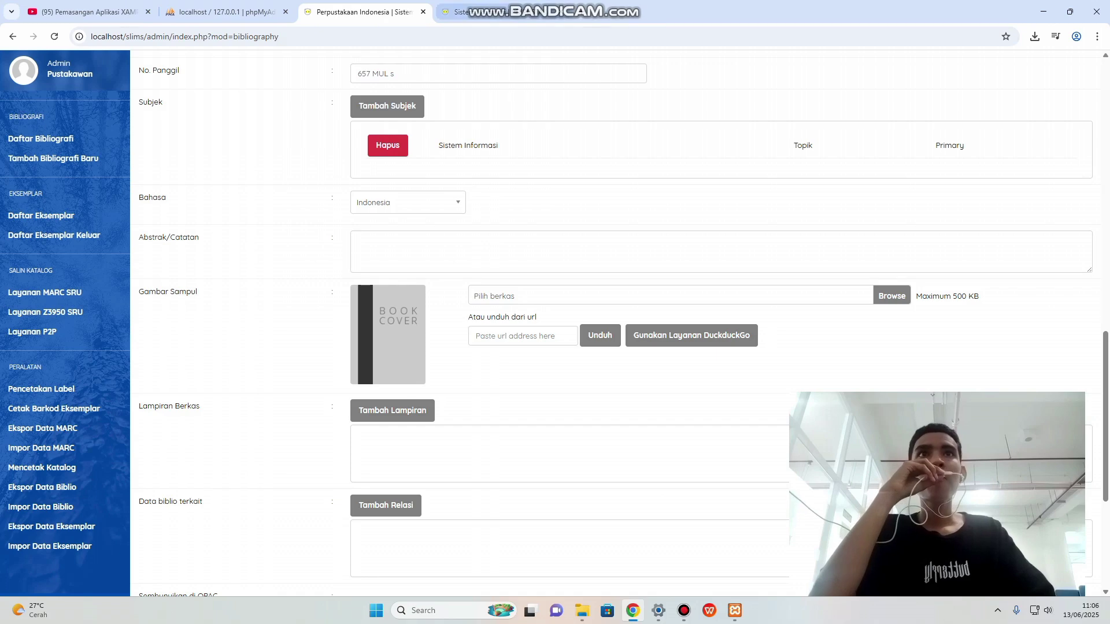
Save the Sistem akuntansi cover image from the catalogue as createthumb.
left_click(456, 11)
scroll(555, 323, "up", 2)
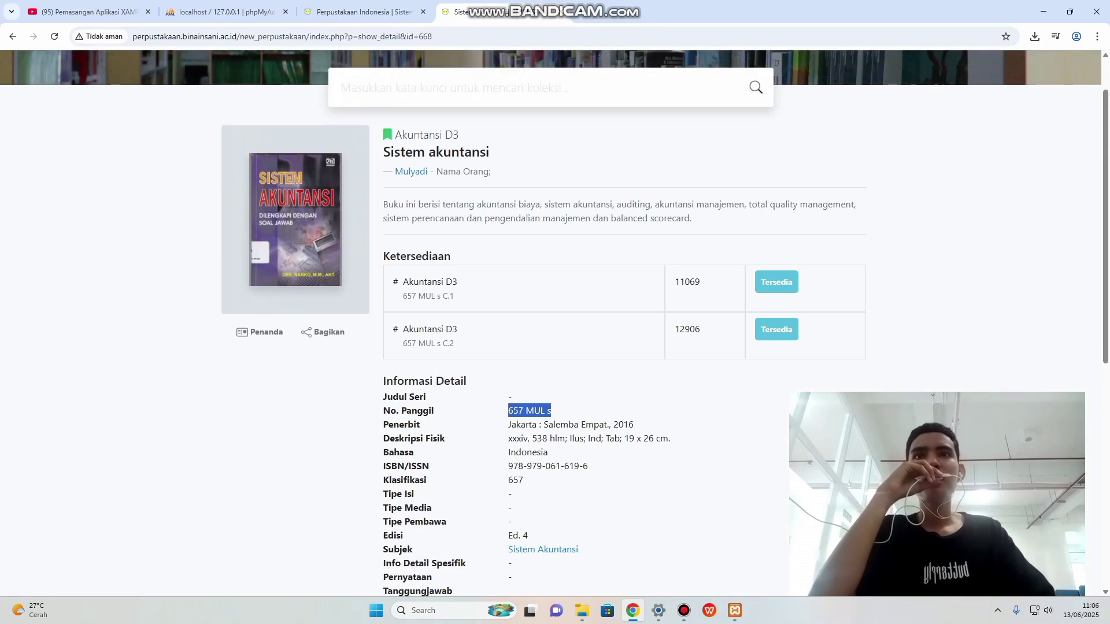
right_click(280, 222)
left_click(347, 252)
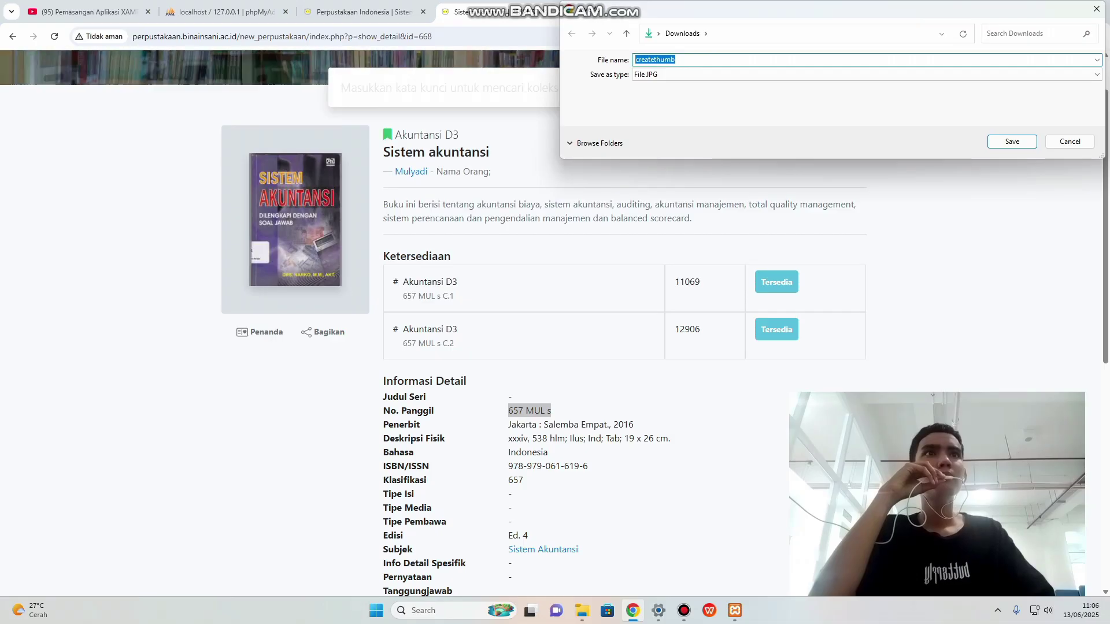
key("Return")
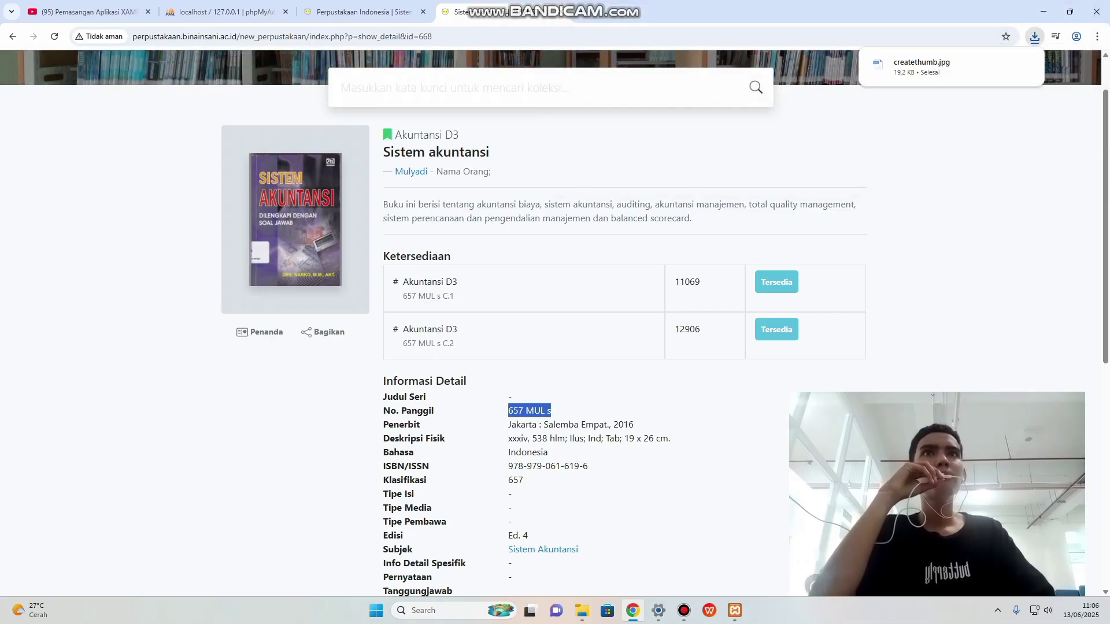
Attach createthumb from Downloads as the record's cover image.
left_click(365, 13)
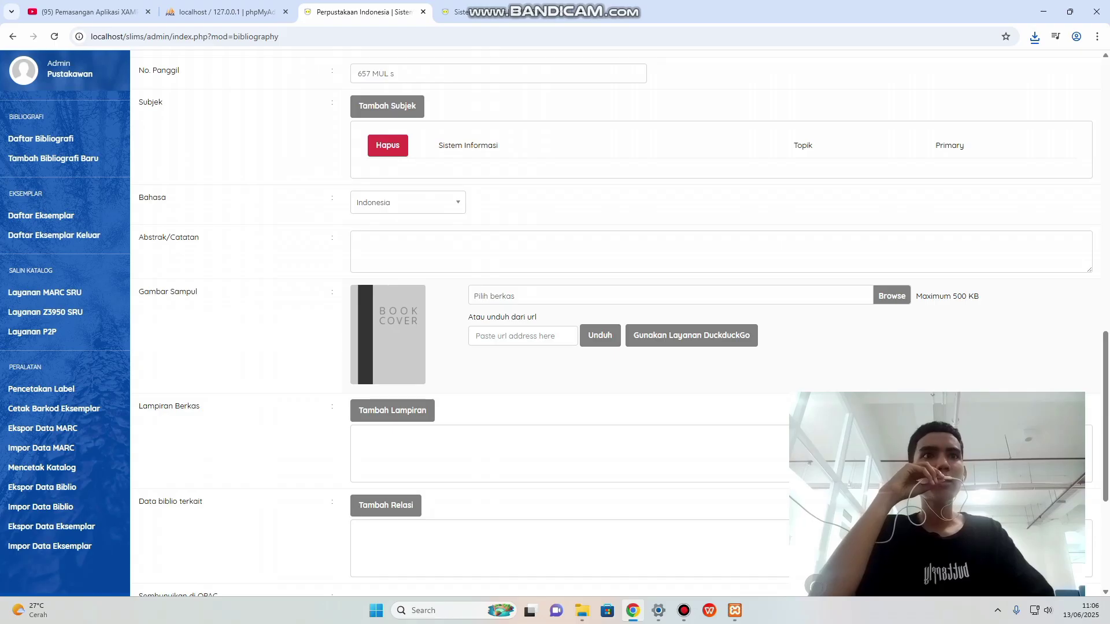
left_click(891, 296)
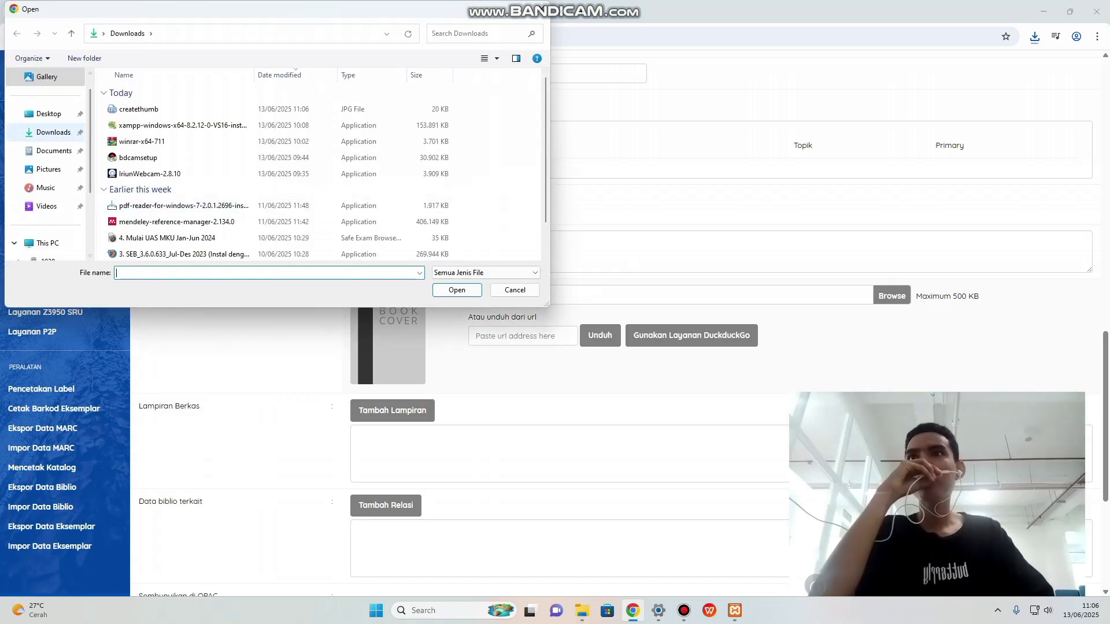
left_click(53, 132)
left_click(139, 109)
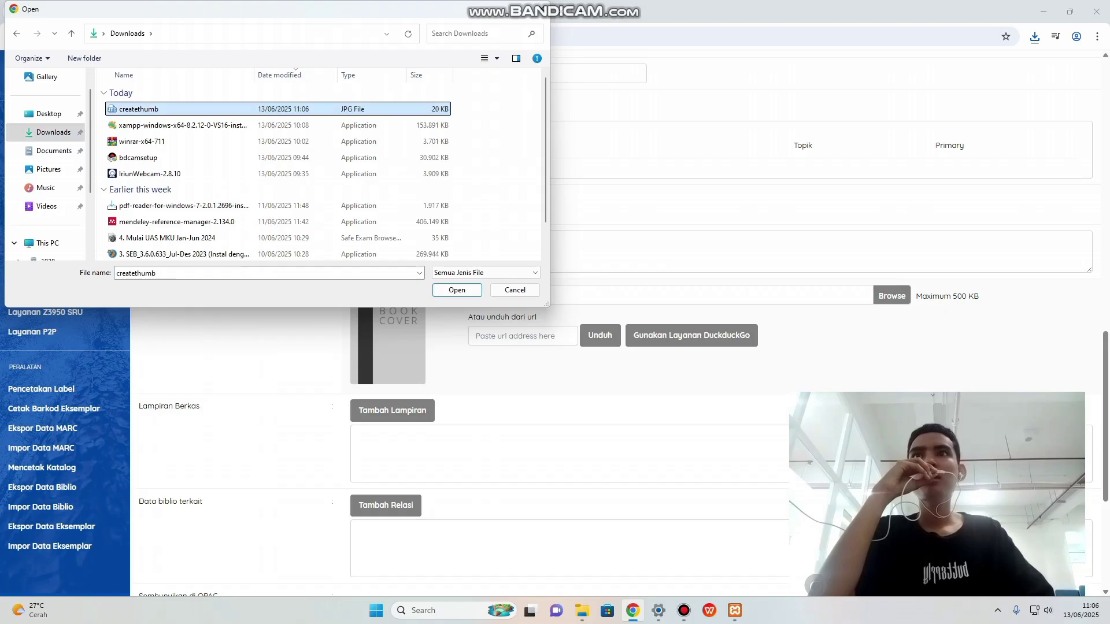
left_click(457, 290)
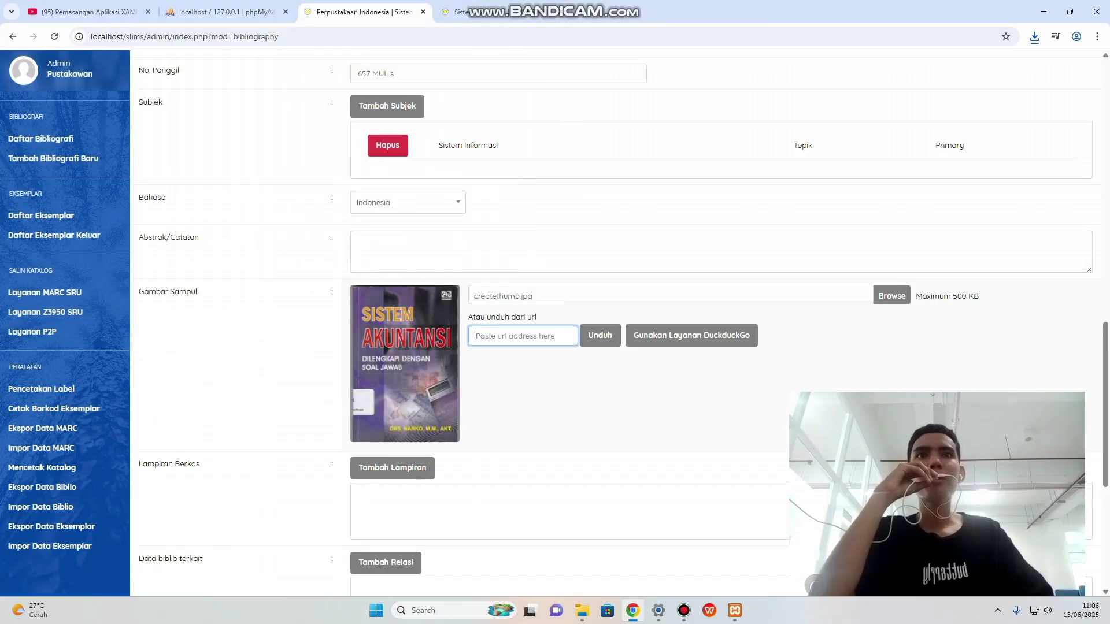
At the bottom of the form, set Promosikan Ke Beranda to Promosikan.
scroll(624, 319, "down", 1)
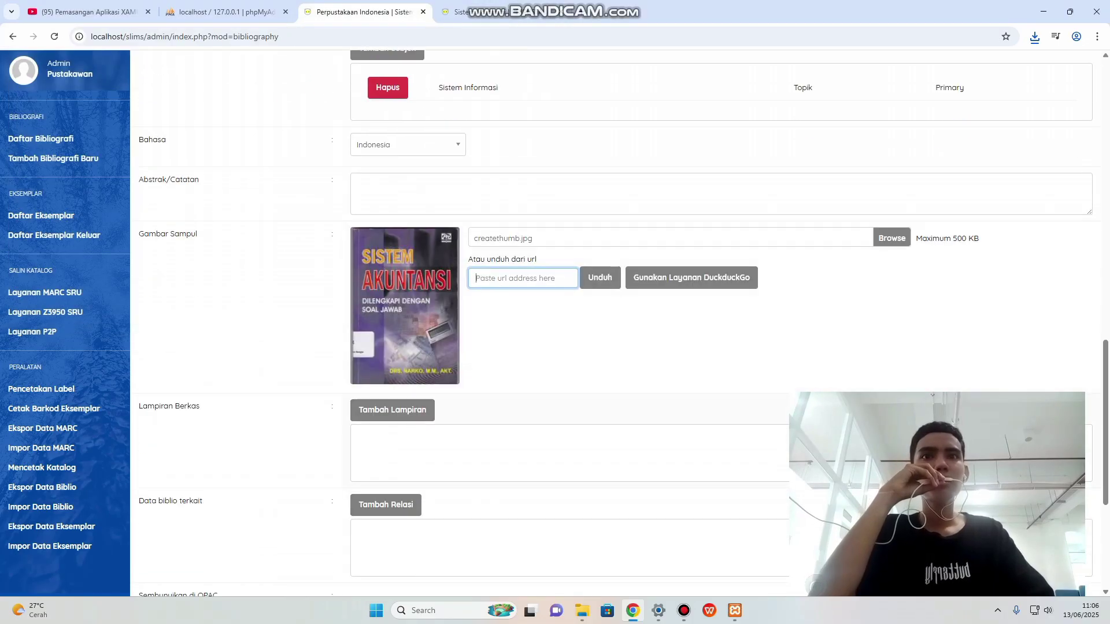
scroll(624, 319, "down", 1)
scroll(623, 319, "down", 2)
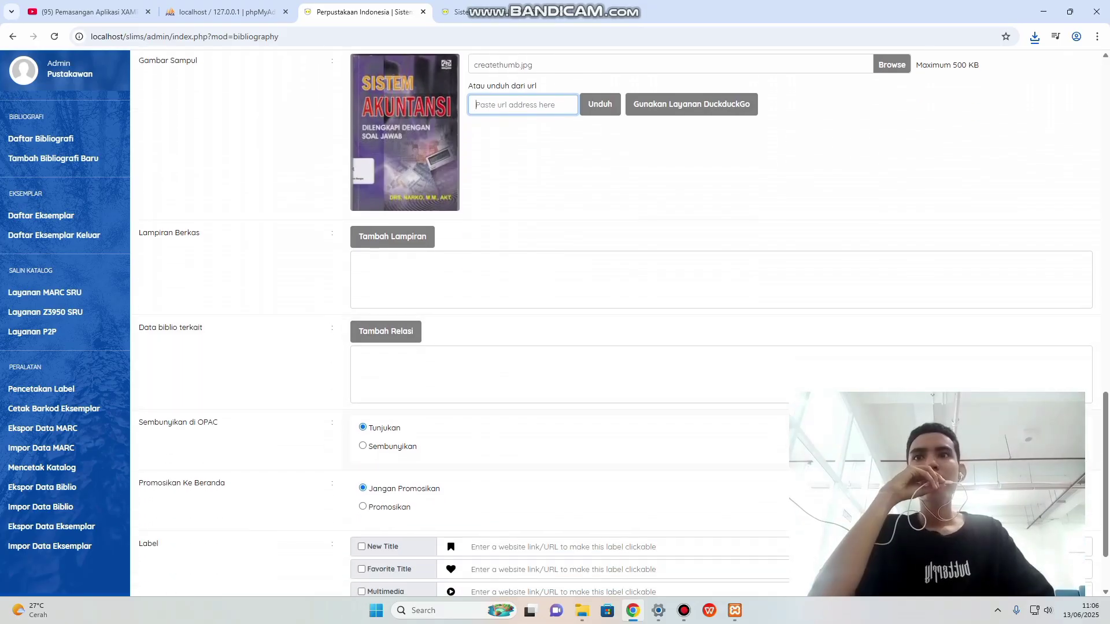
scroll(623, 319, "down", 1)
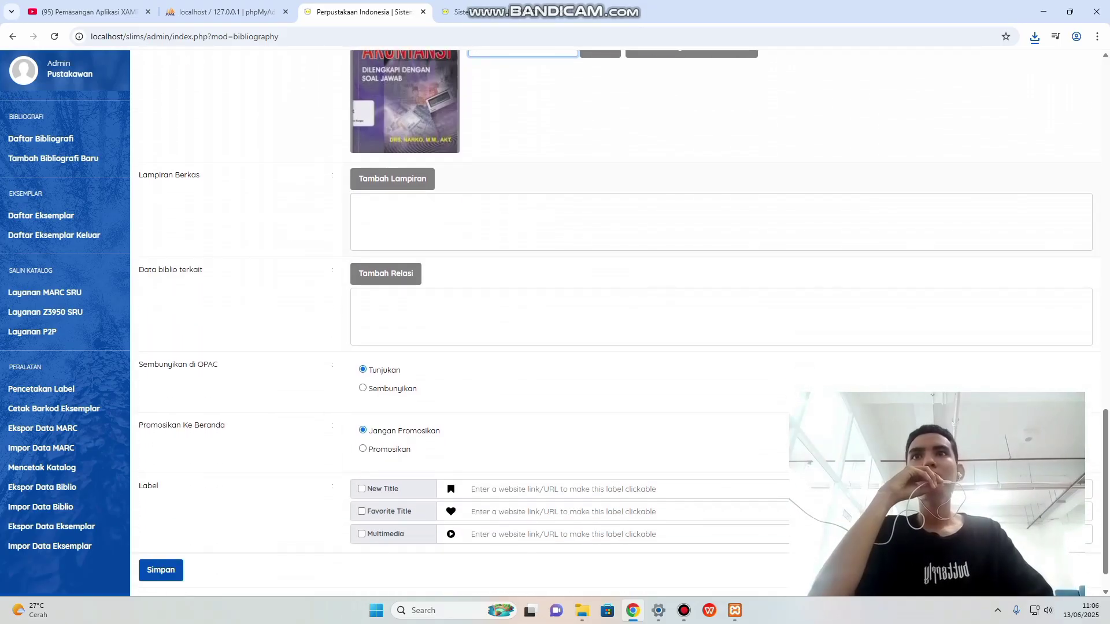
scroll(616, 324, "down", 1)
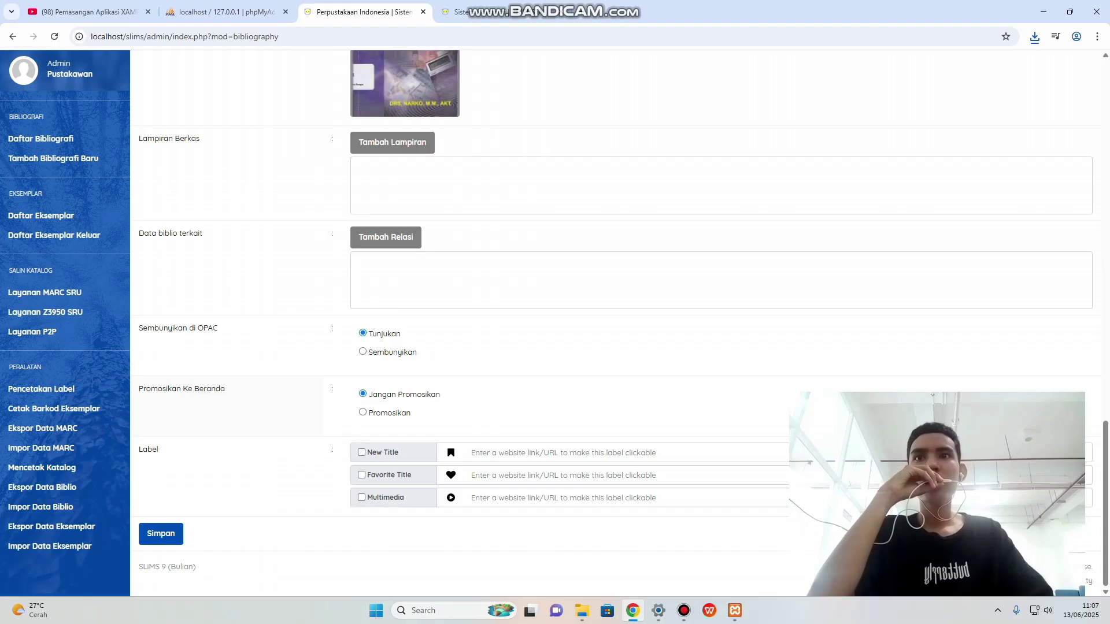
left_click(363, 412)
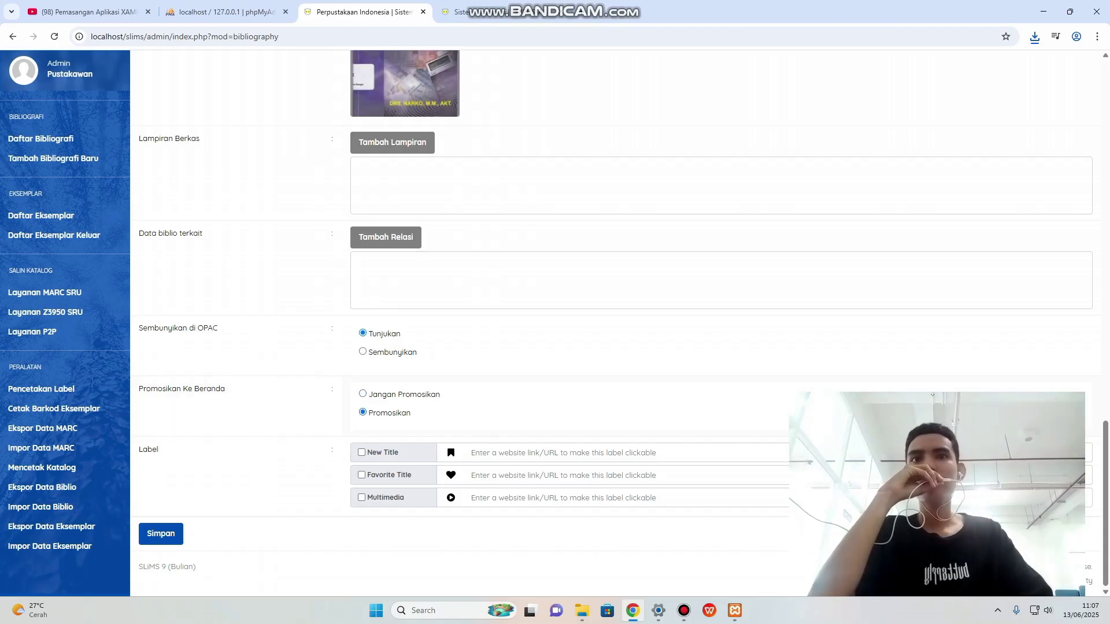
scroll(318, 224, "up", 9)
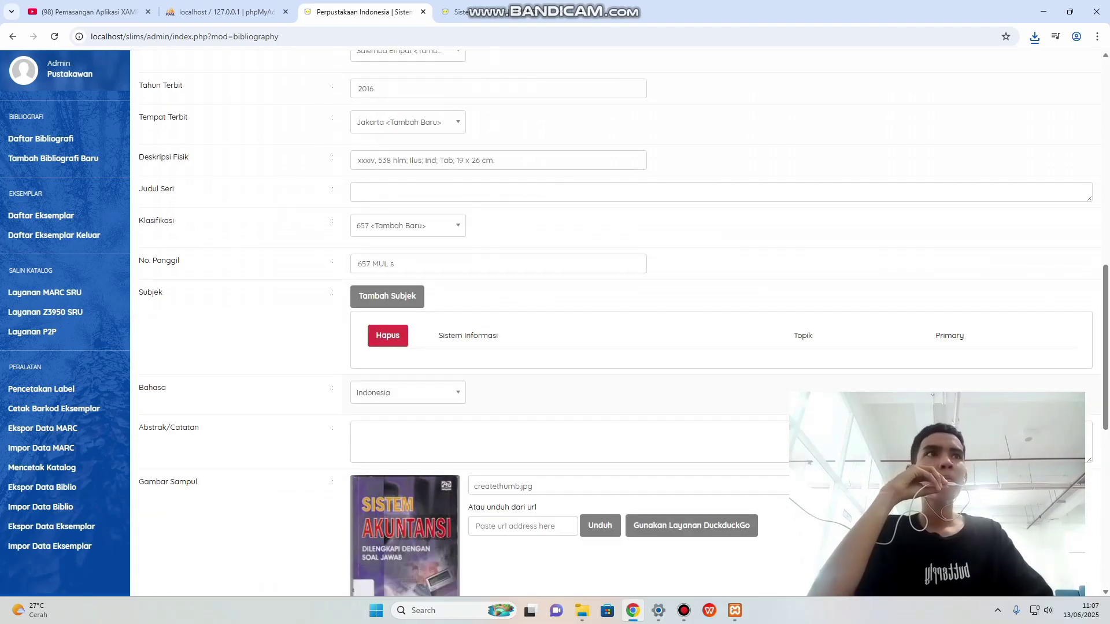
Leave the item-number pattern unset, cancelling the new-pattern form.
scroll(616, 324, "up", 8)
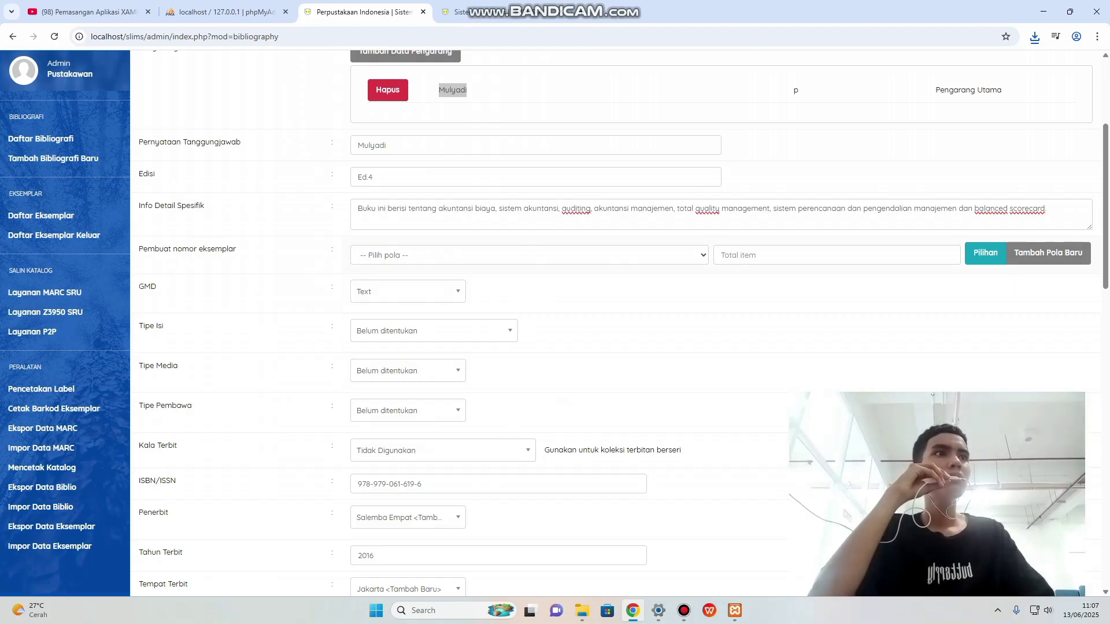
left_click(1048, 253)
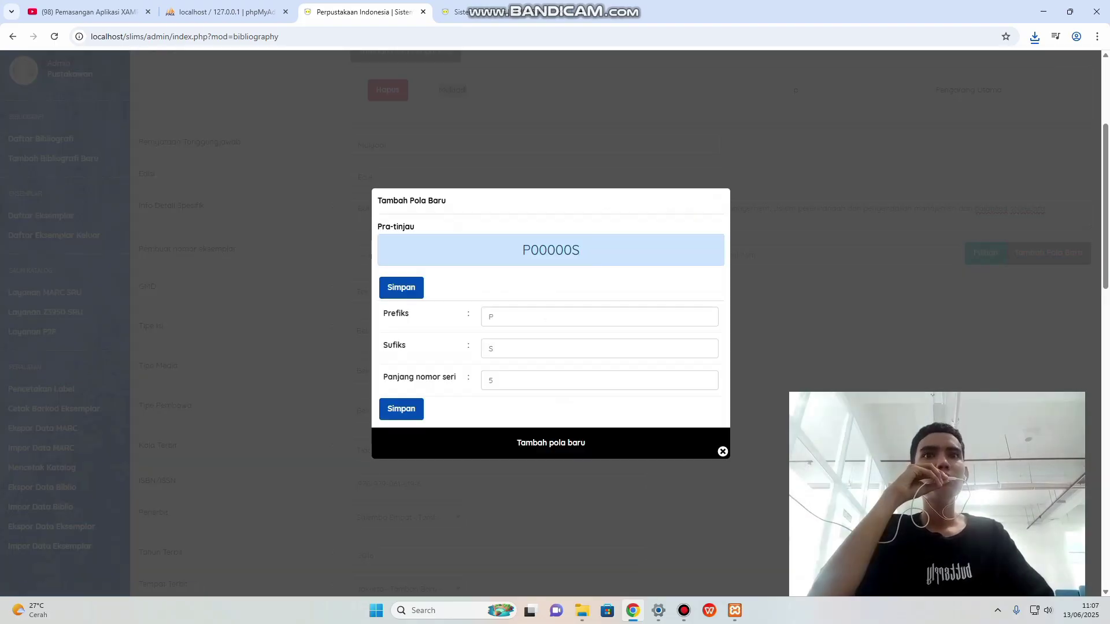
key("Escape")
scroll(620, 324, "up", 3)
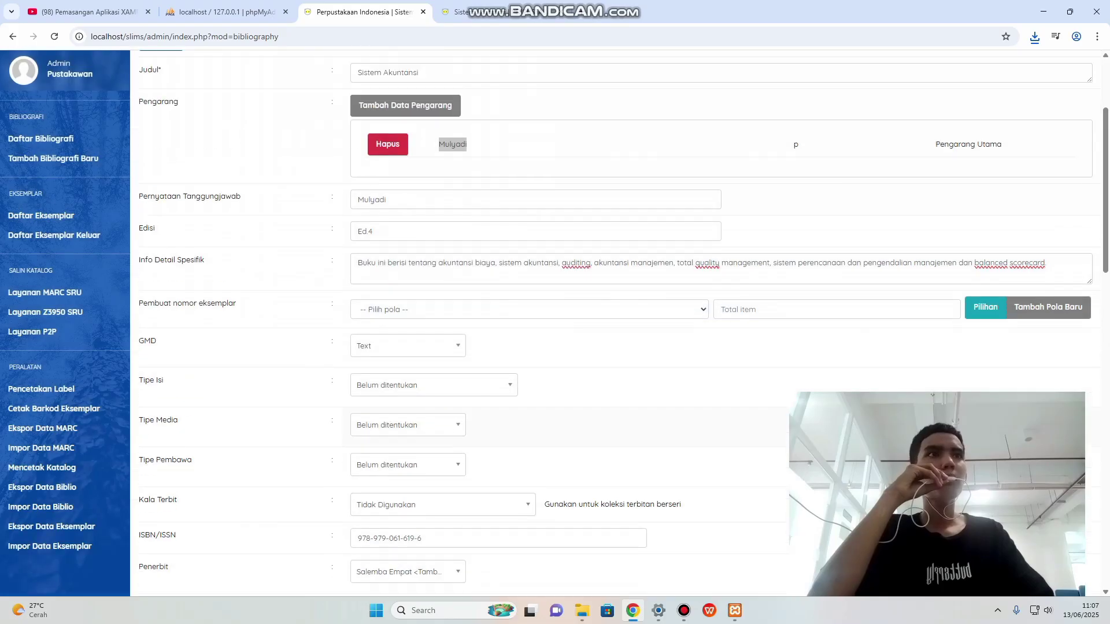
scroll(620, 323, "down", 3)
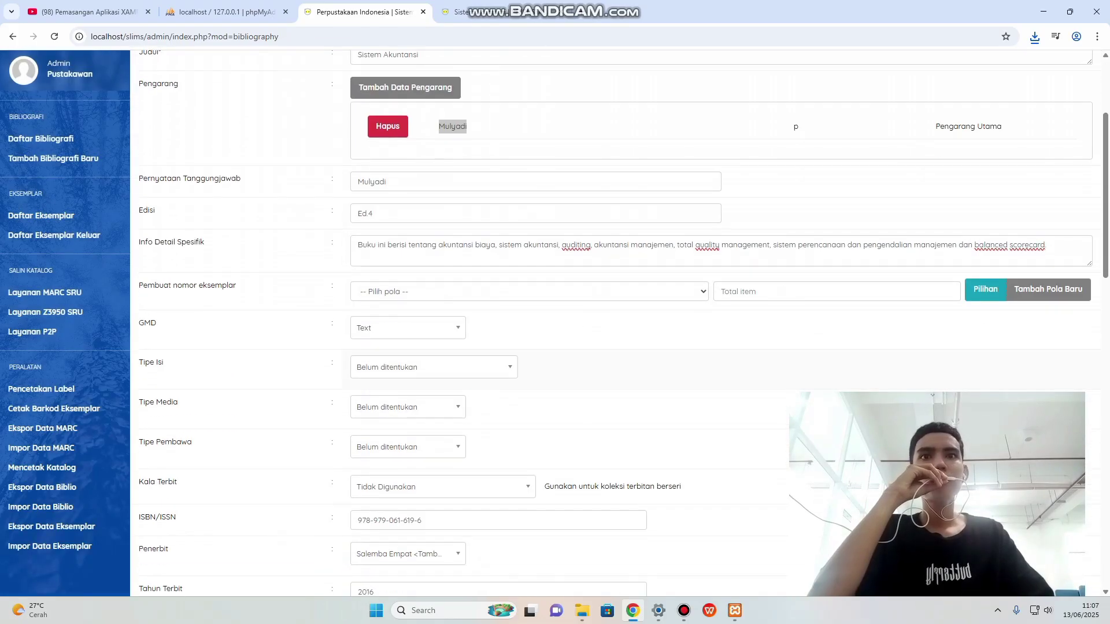
left_click(529, 292)
left_click(578, 332)
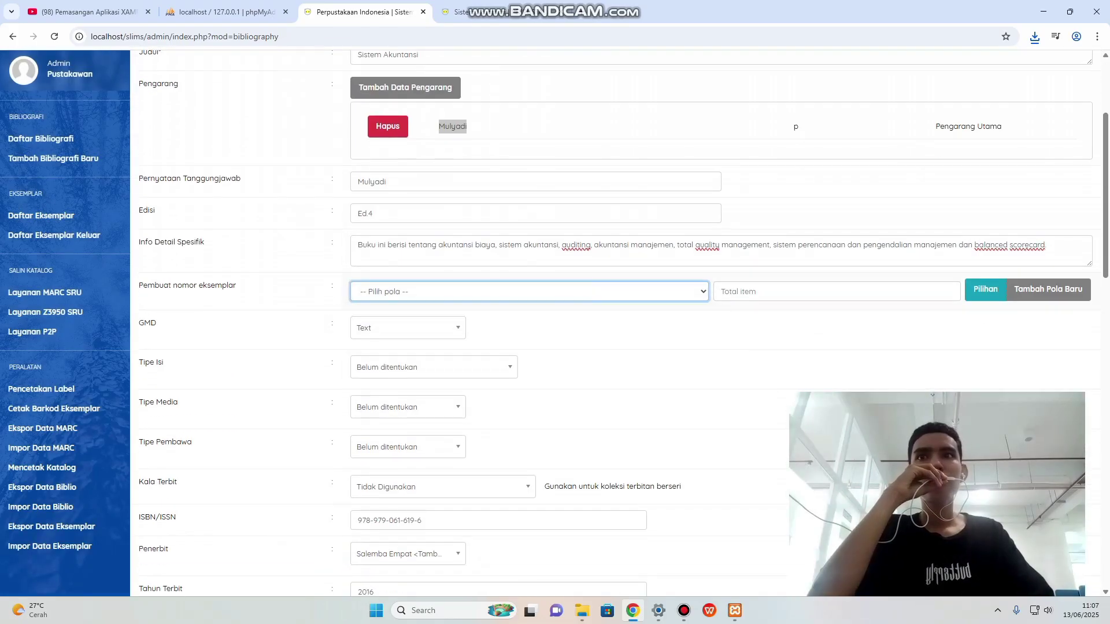
Save the bibliography record with Simpan.
scroll(578, 332, "down", 2)
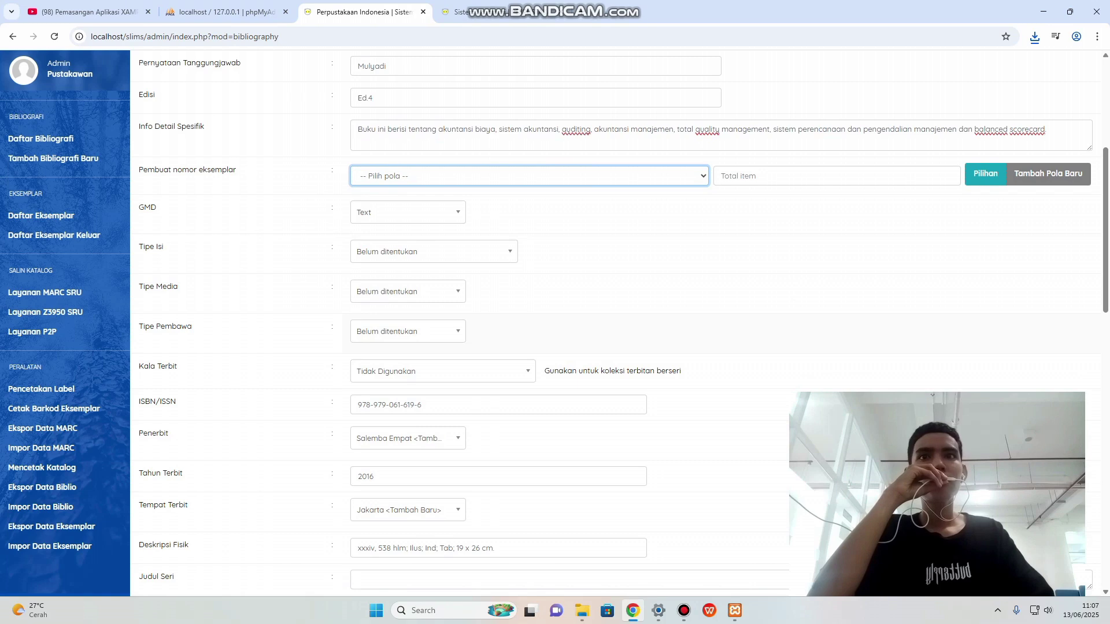
scroll(619, 323, "down", 4)
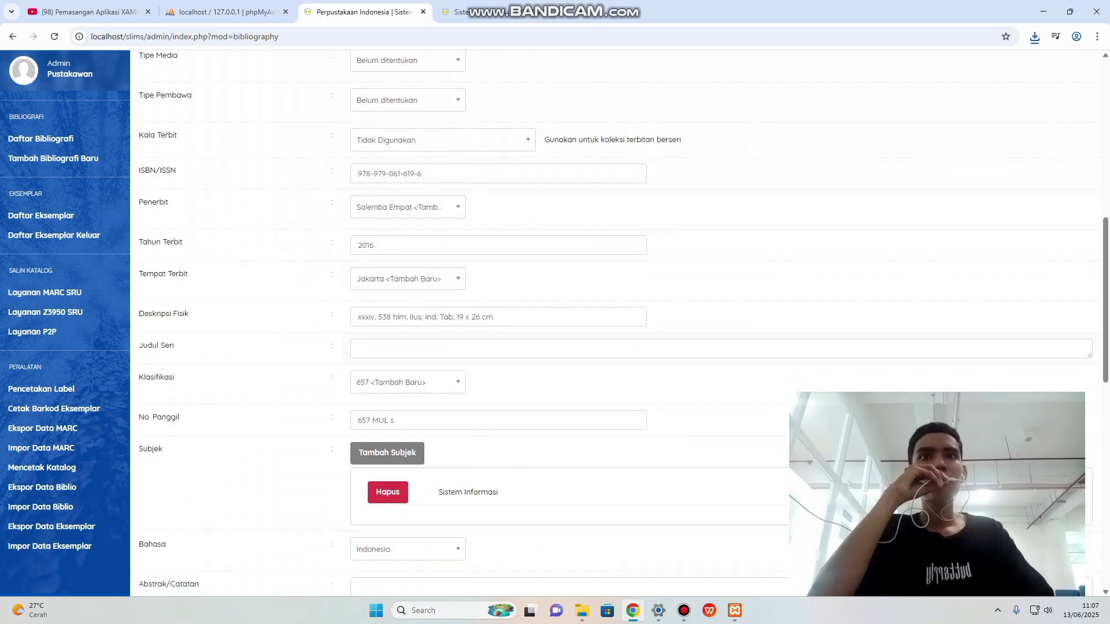
scroll(620, 324, "down", 11)
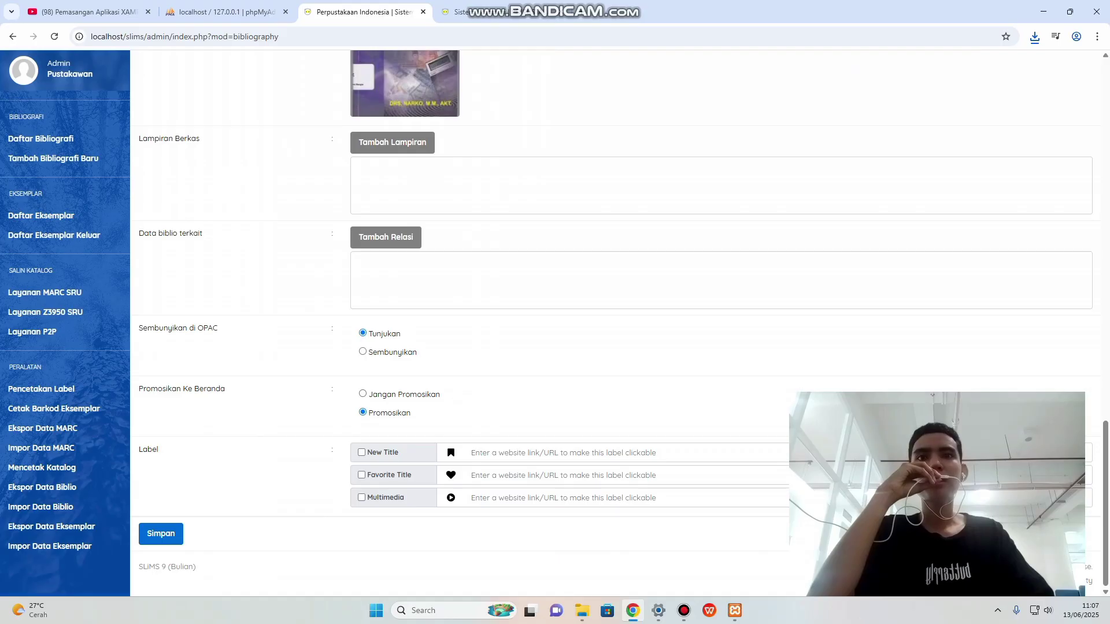
left_click(161, 533)
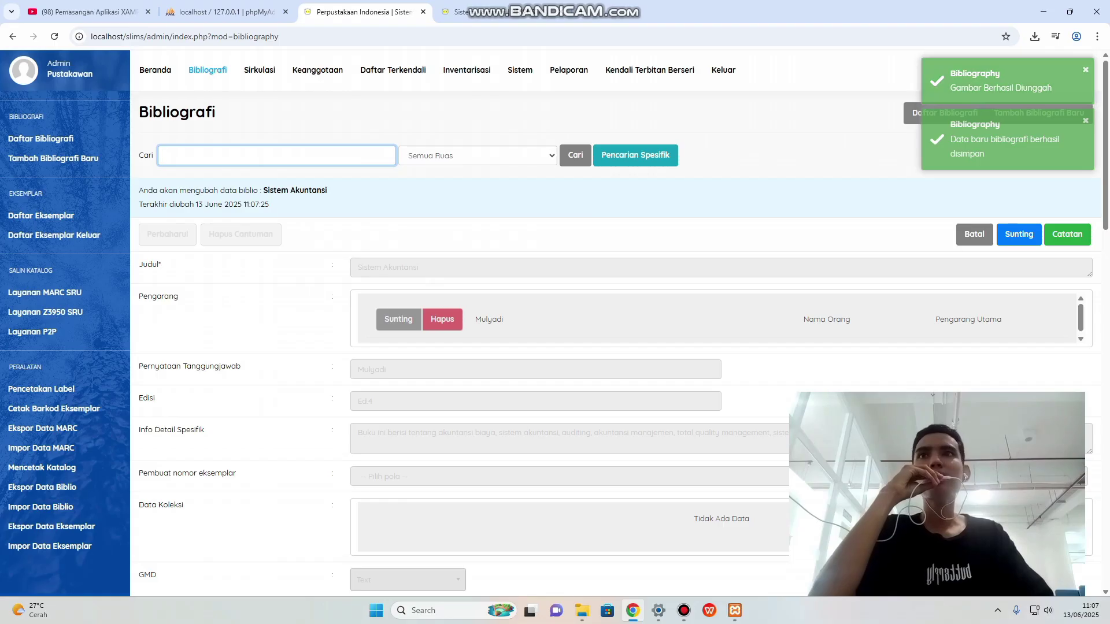
Log out of the admin area and return to the OPAC home page.
left_click(155, 70)
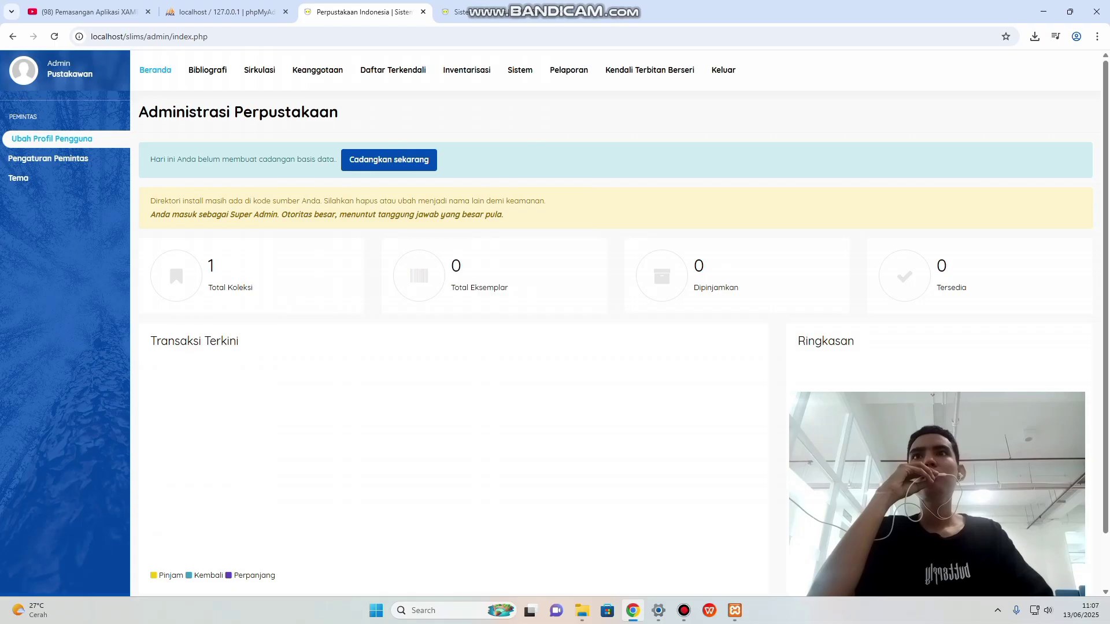
left_click(207, 70)
left_click(155, 70)
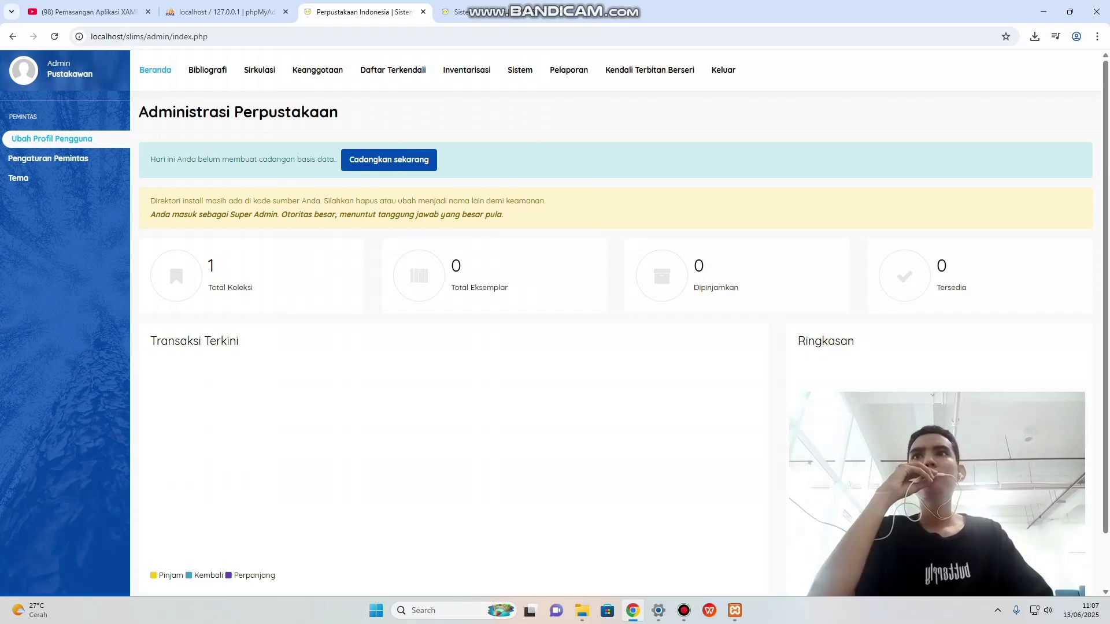
left_click(724, 70)
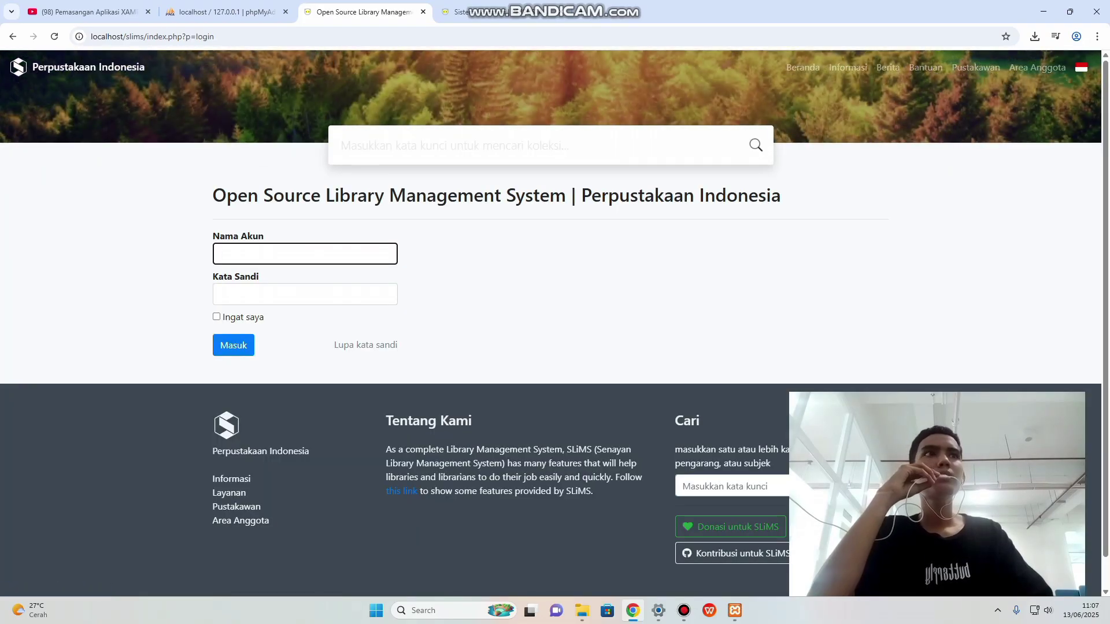
left_click(803, 68)
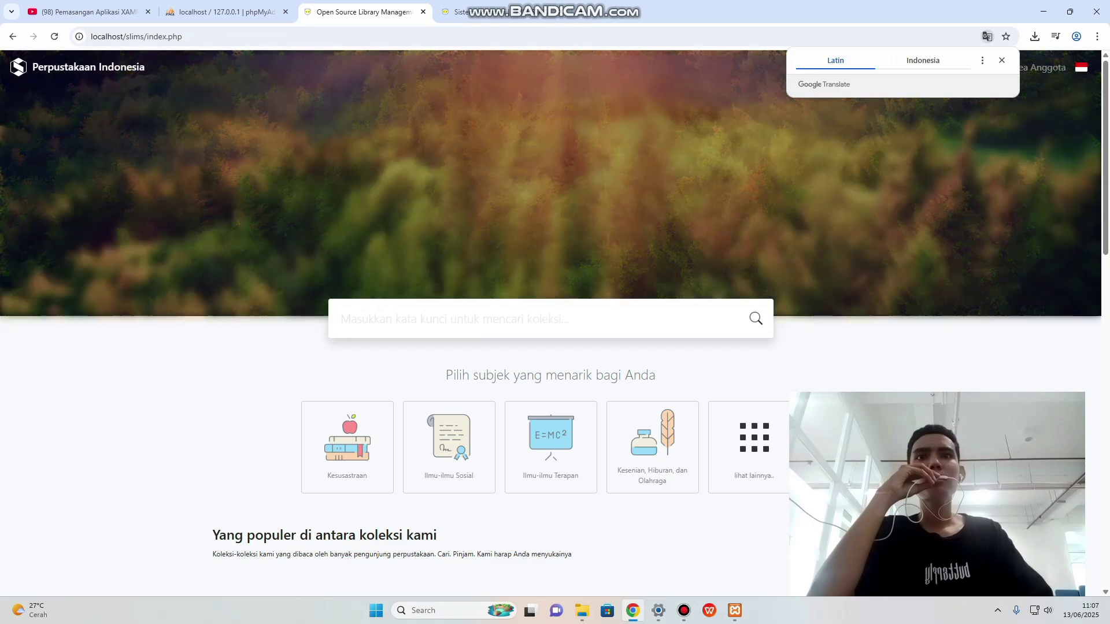
Open the Sistem Akuntansi card under new collections and review its detail page.
scroll(551, 324, "down", 5)
scroll(260, 301, "down", 3)
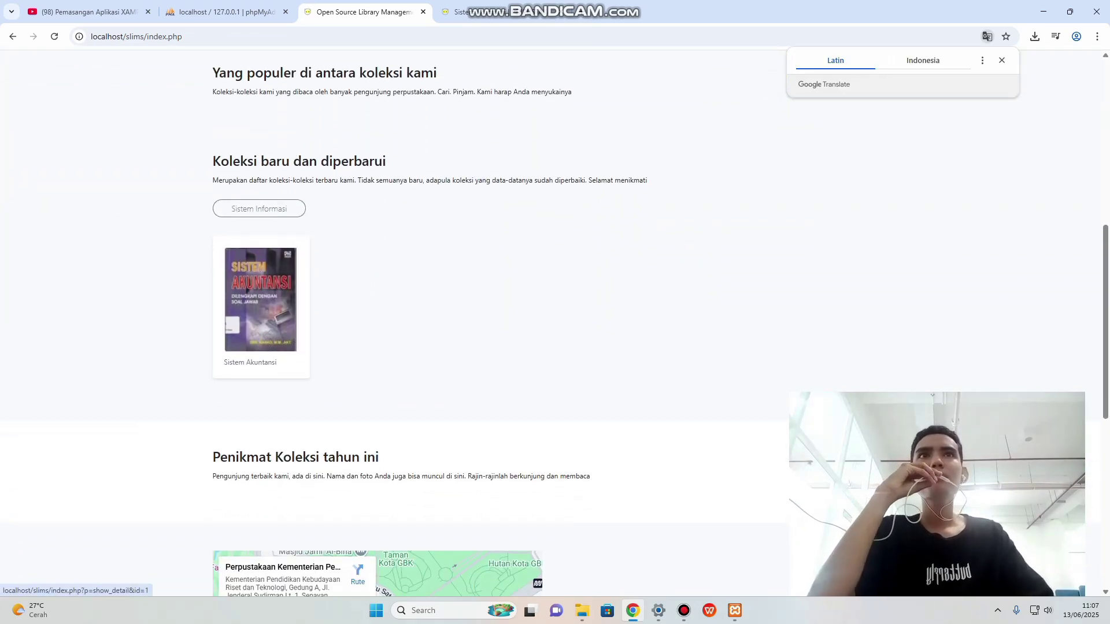
left_click(260, 313)
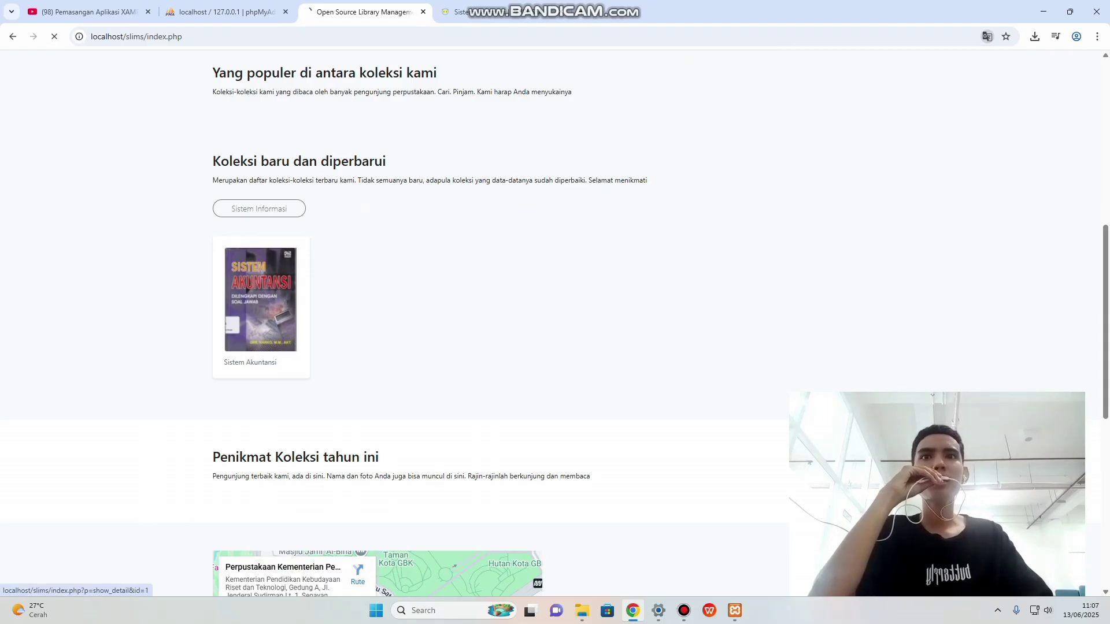
scroll(555, 318, "down", 2)
scroll(555, 323, "down", 3)
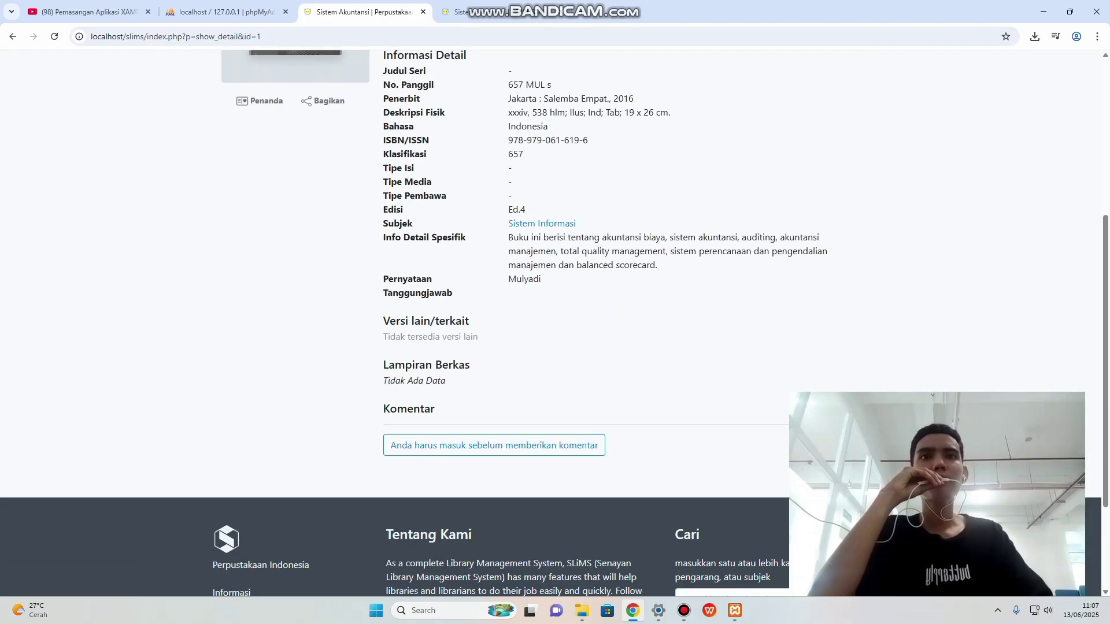
scroll(555, 324, "up", 1)
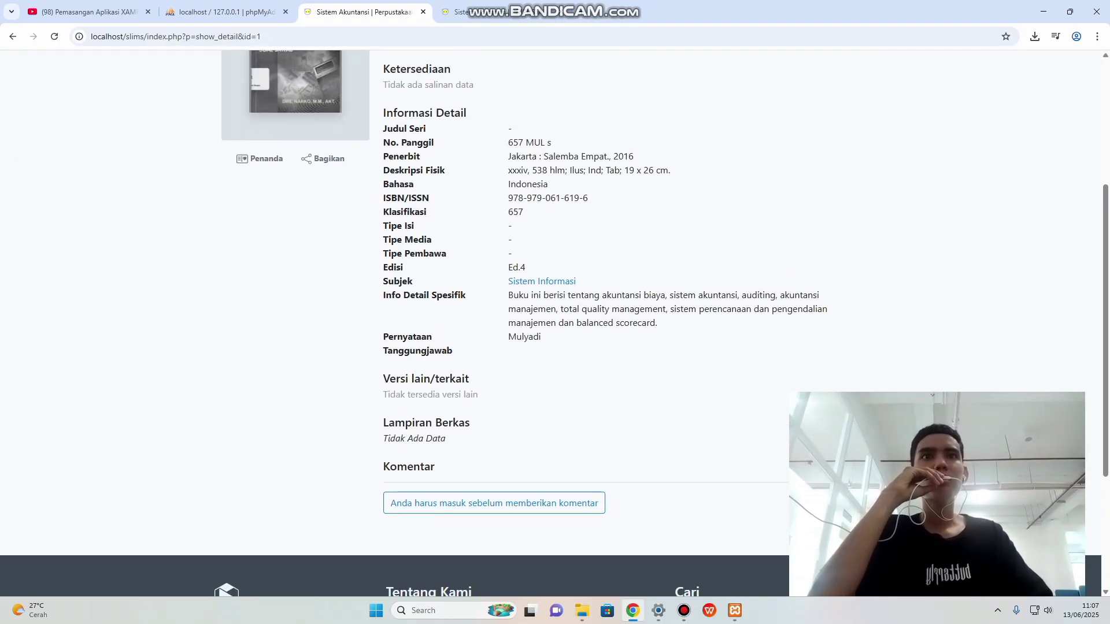
scroll(555, 324, "up", 1)
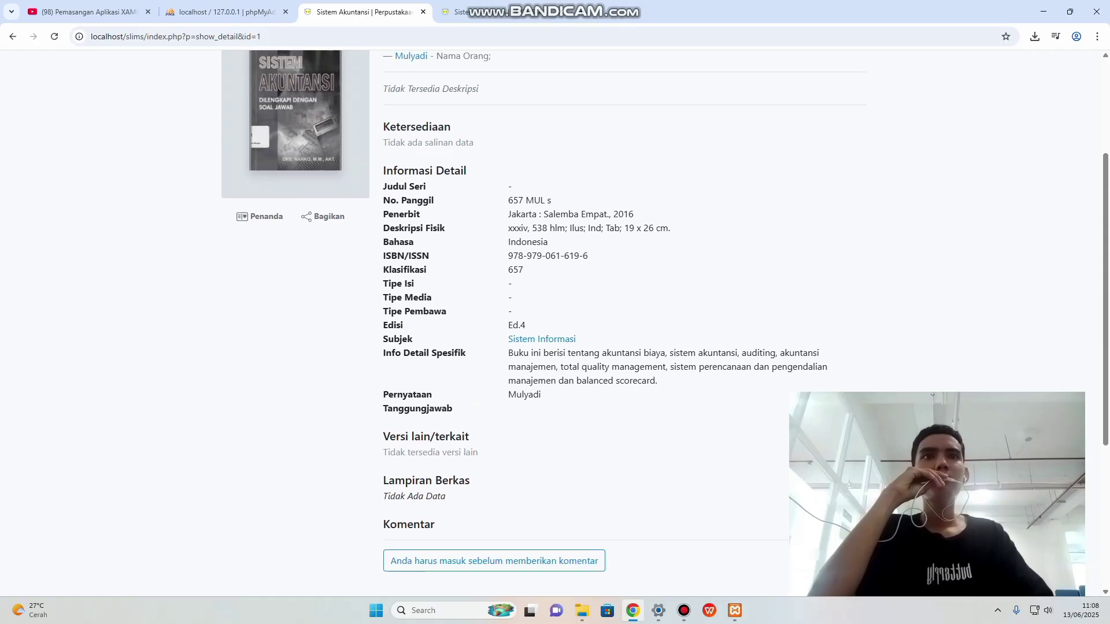
scroll(555, 324, "up", 2)
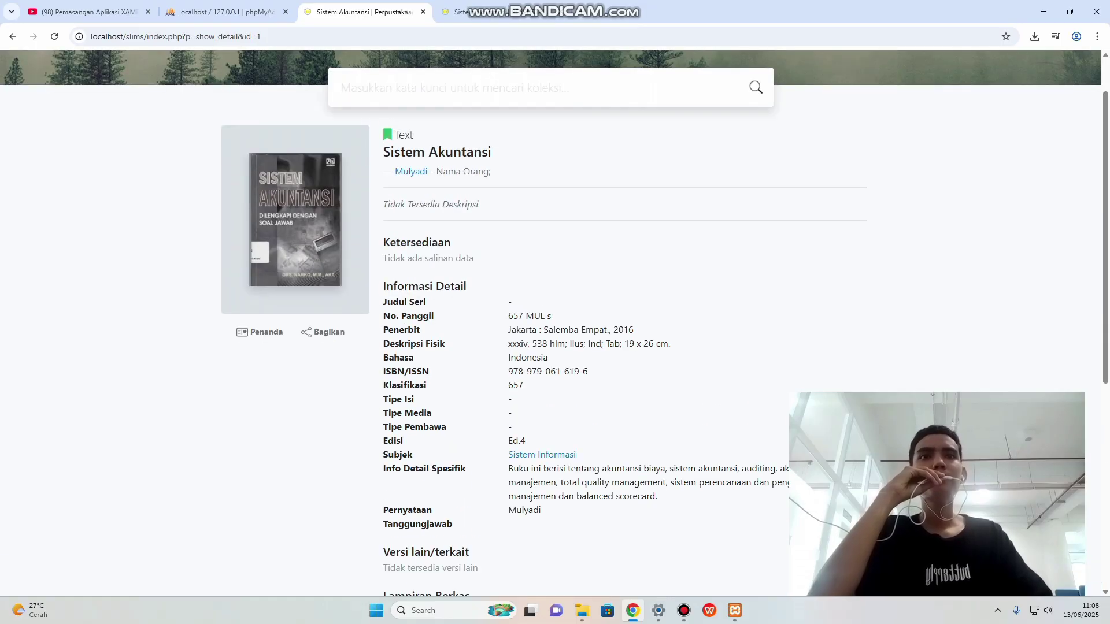
scroll(555, 324, "up", 1)
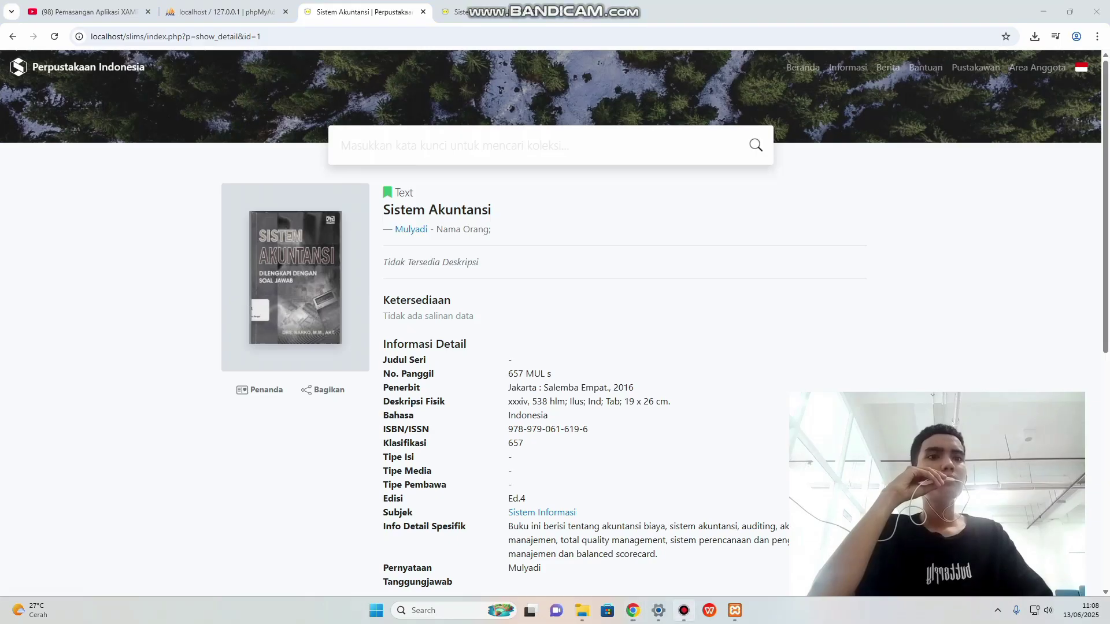
left_click(684, 611)
left_click(684, 610)
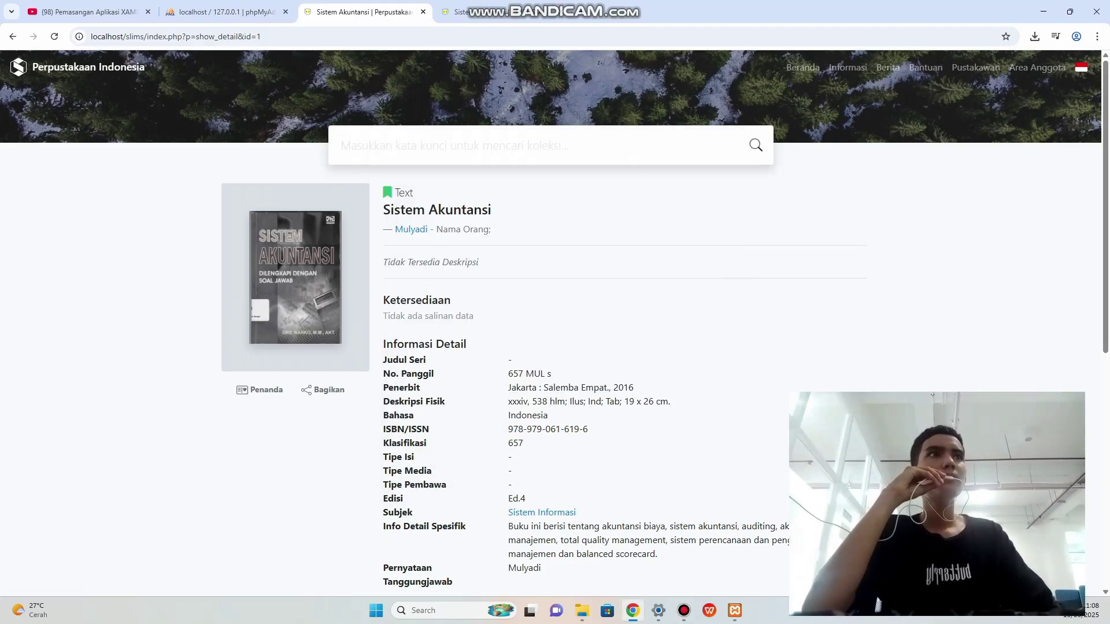
Change the address to index.php?p=login to reach the librarian login page.
left_click(1038, 67)
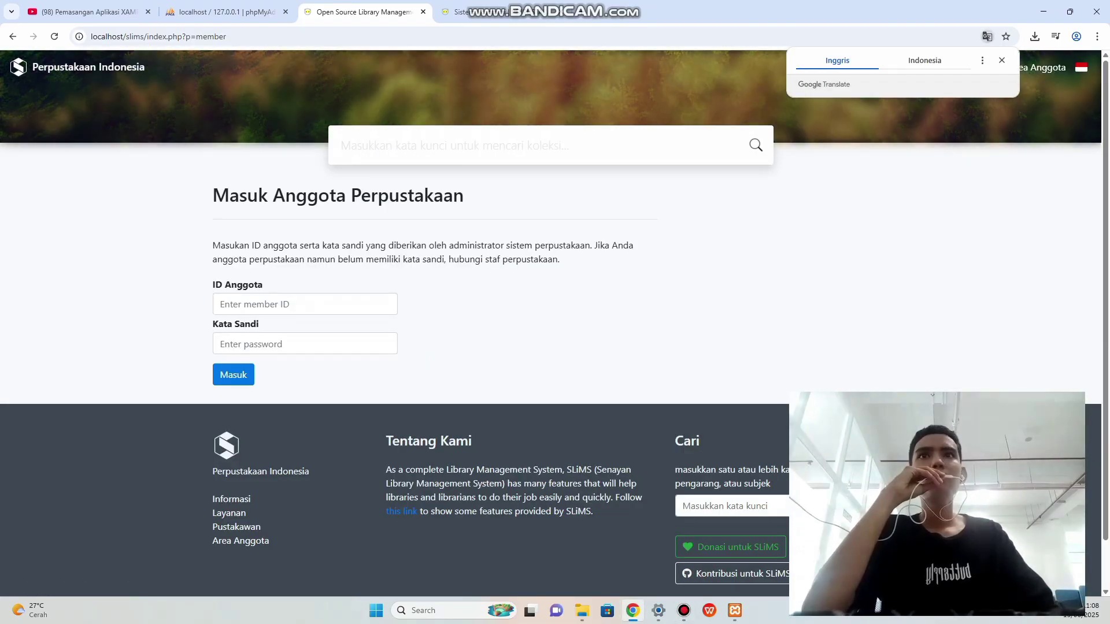
left_click(306, 305)
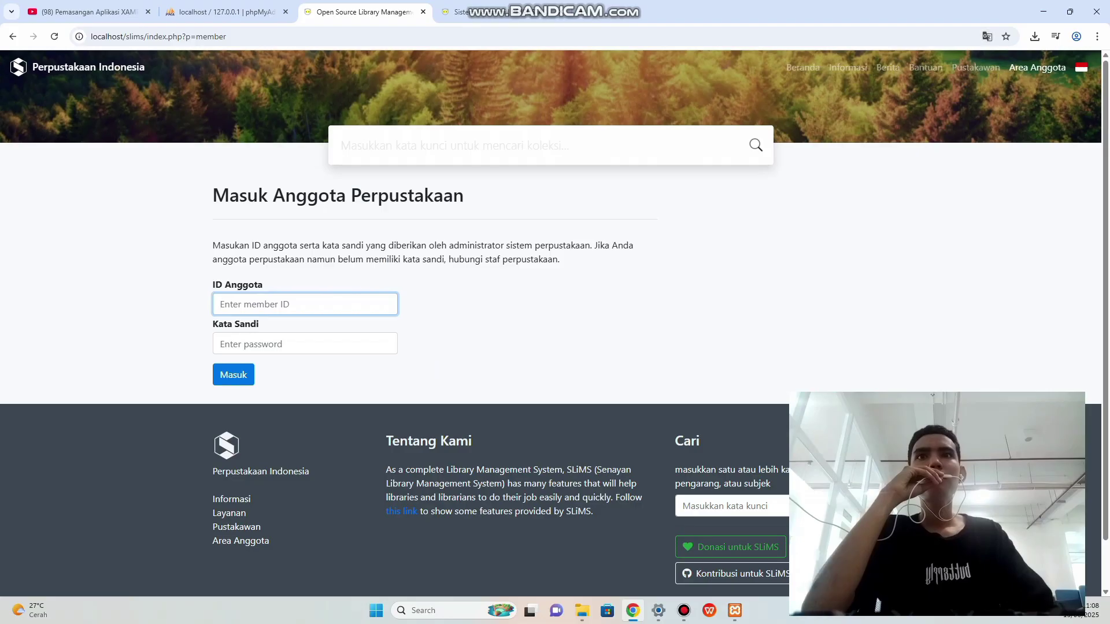
key("ctrl+l")
key("End")
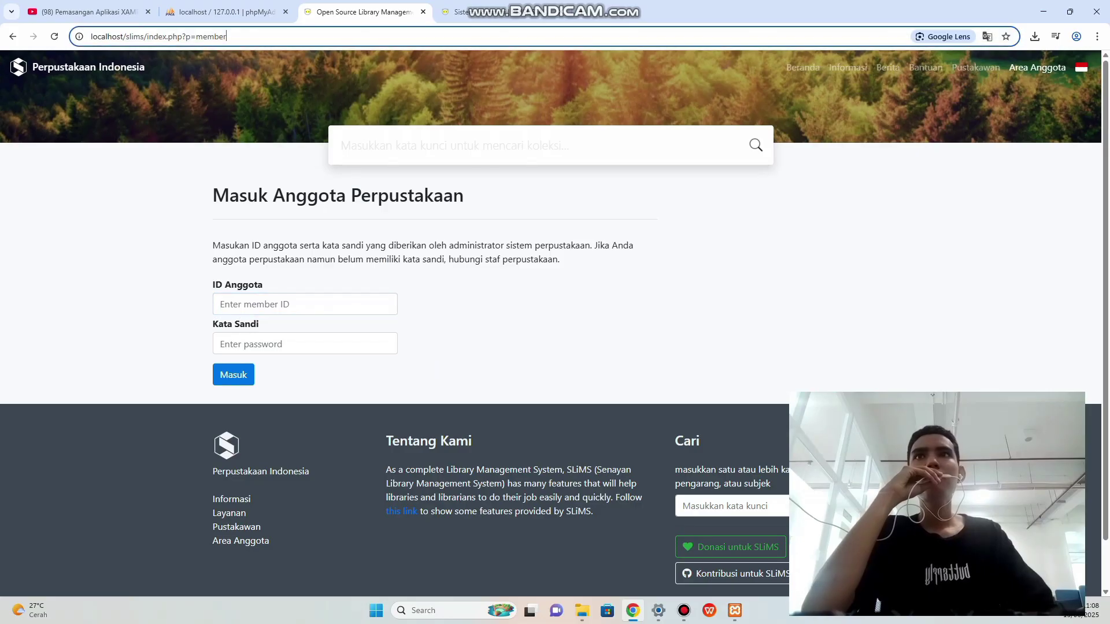
key("BackSpace")
key("BackSpace")
key("BackSpace")
key("BackSpace")
key("BackSpace")
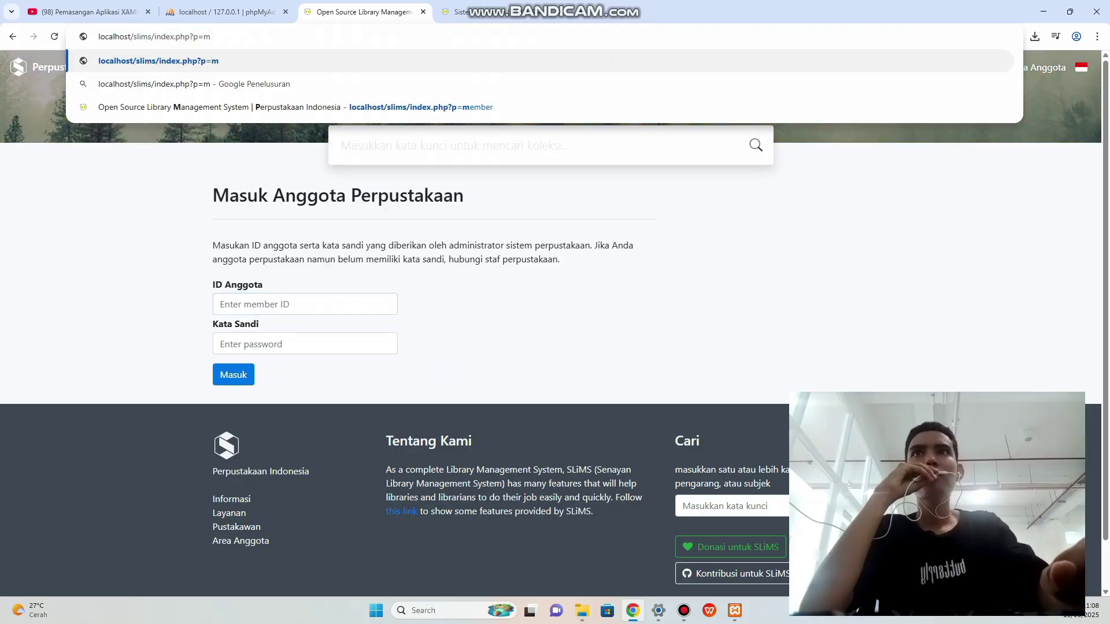
key("BackSpace")
type("lo")
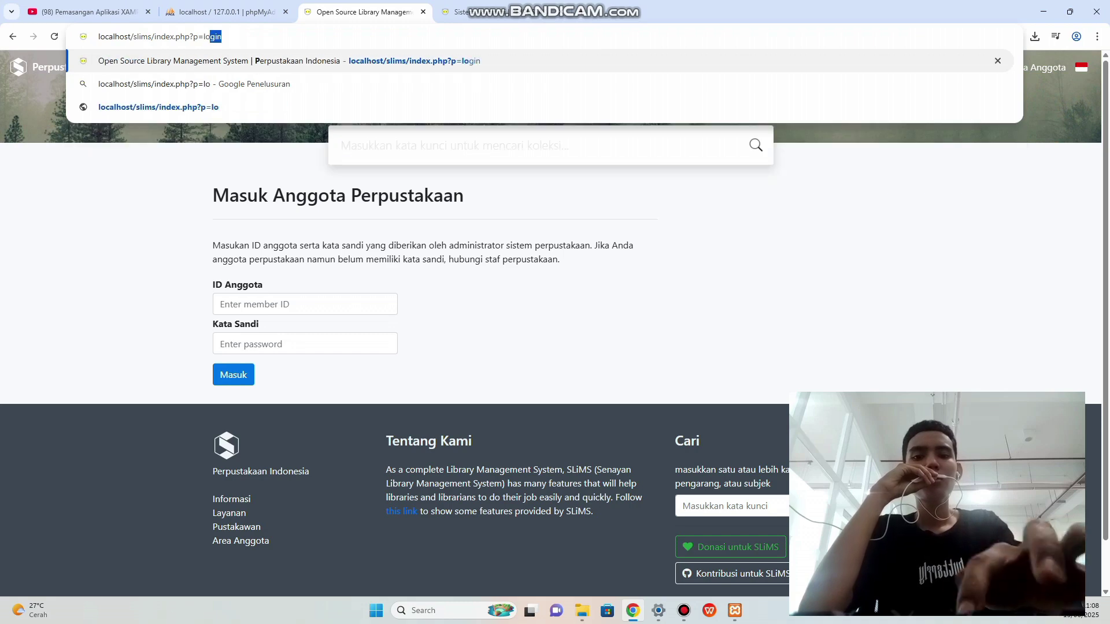
type("gin")
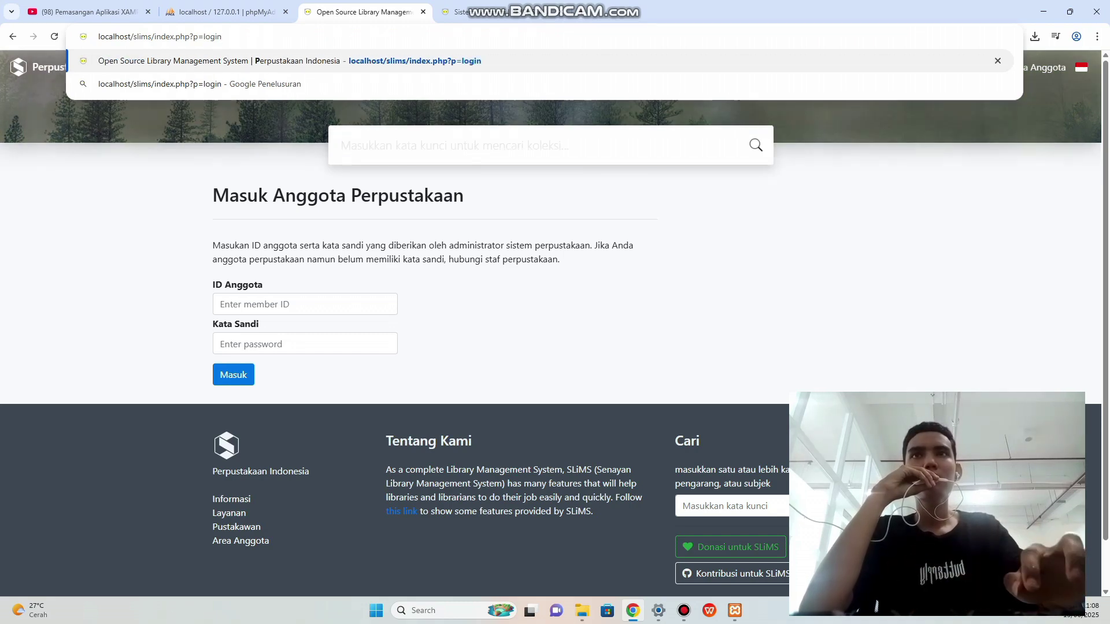
key("Return")
Log in with the saved admin account name and its password.
left_click(305, 254)
key("Down")
key("Return")
key("Tab")
type("a")
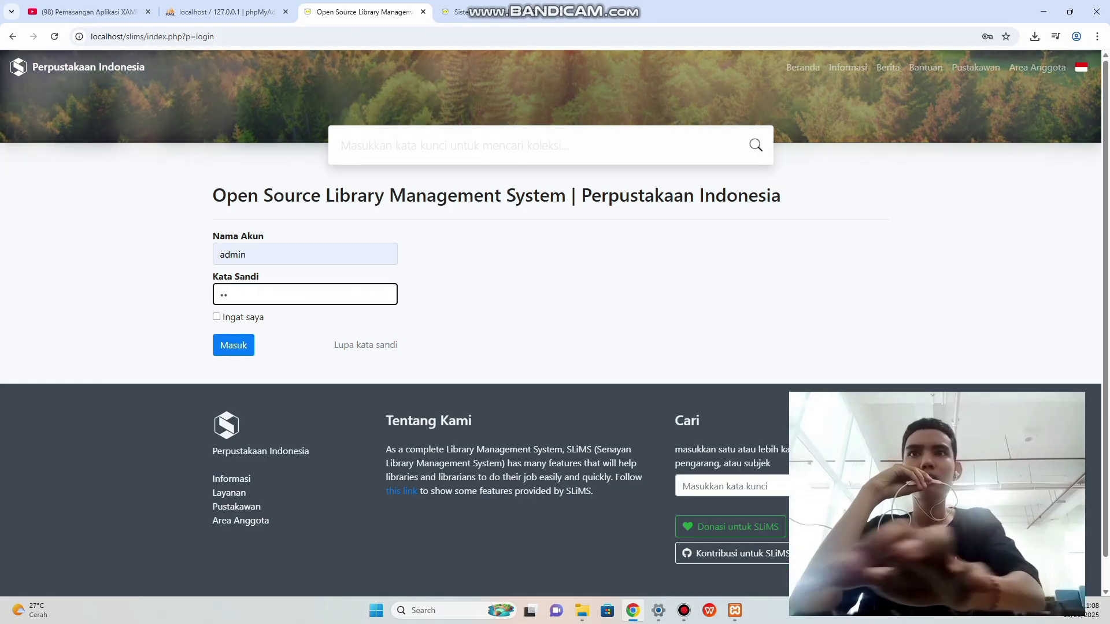
type("dmin")
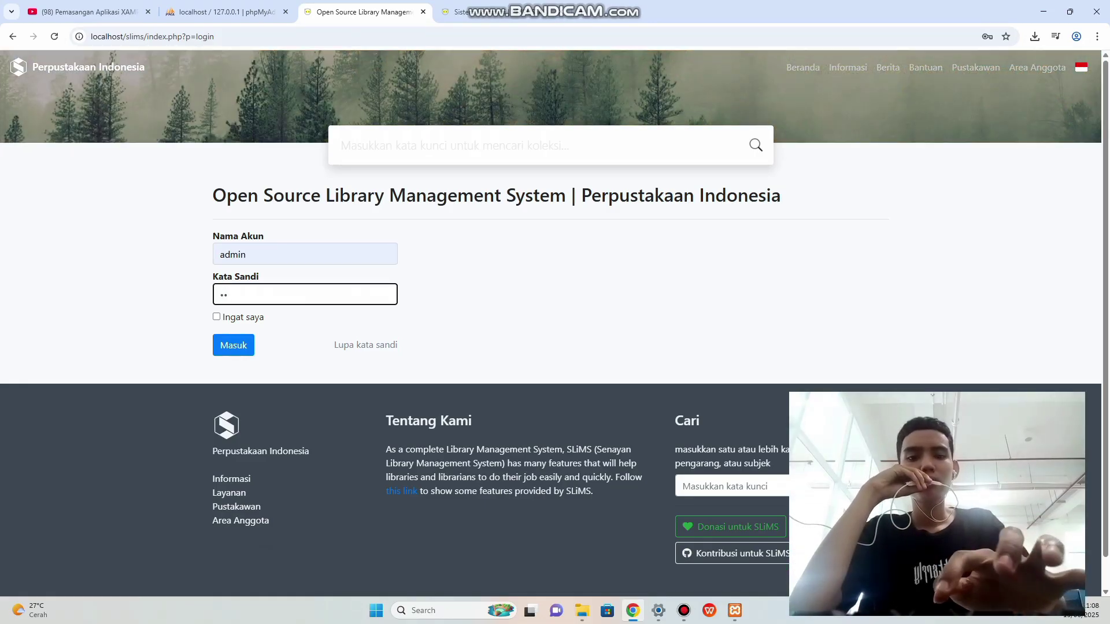
key("Return")
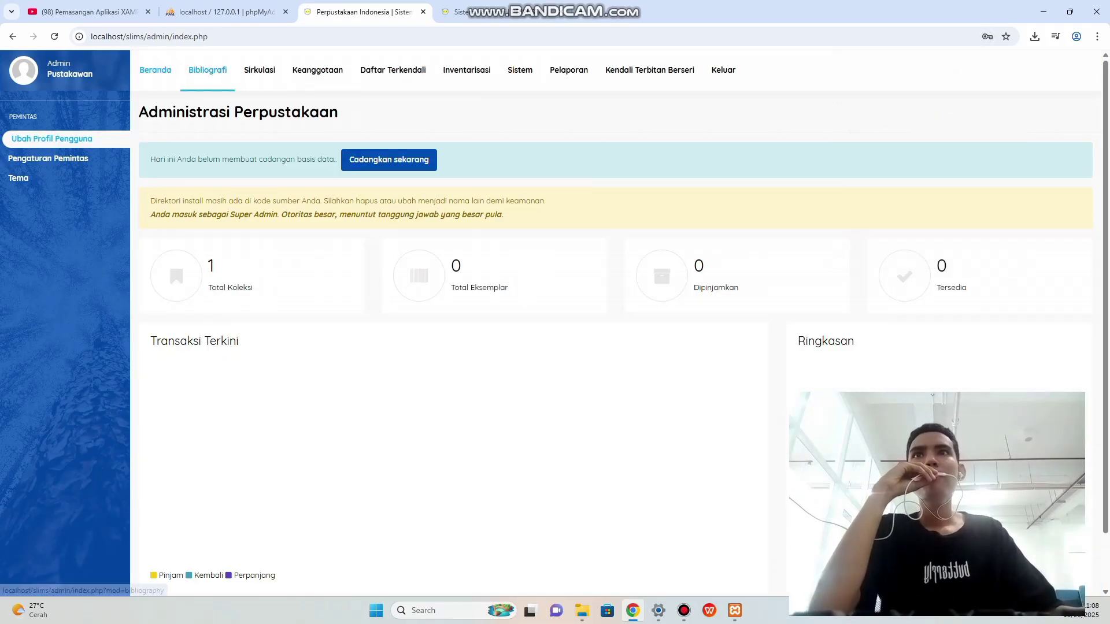
Open Bibliografi and start a new bibliography record.
left_click(208, 70)
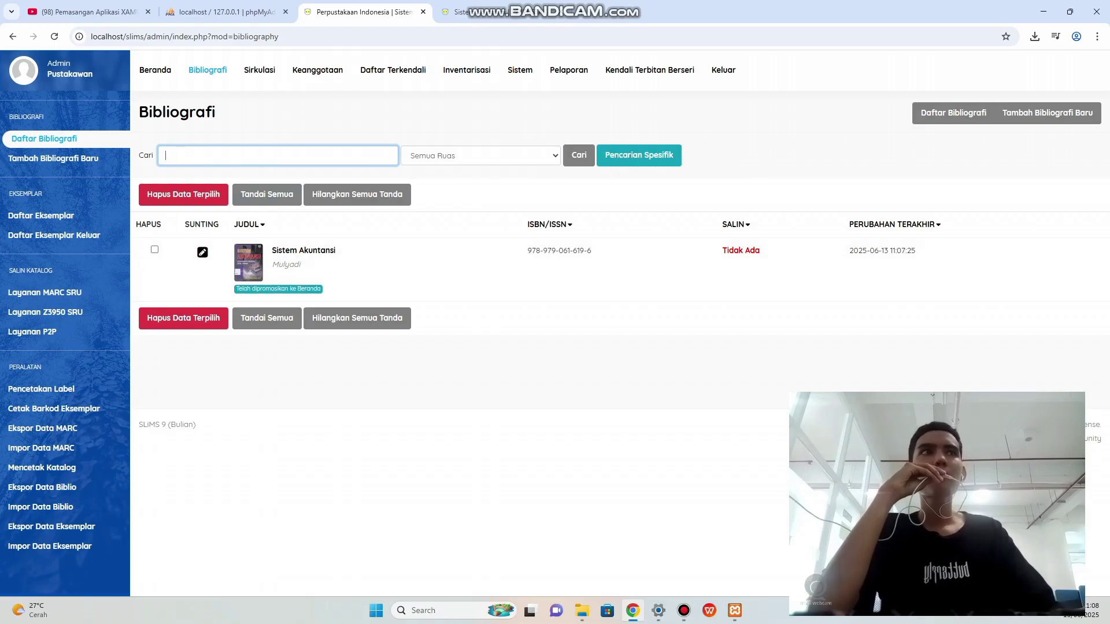
left_click(1047, 113)
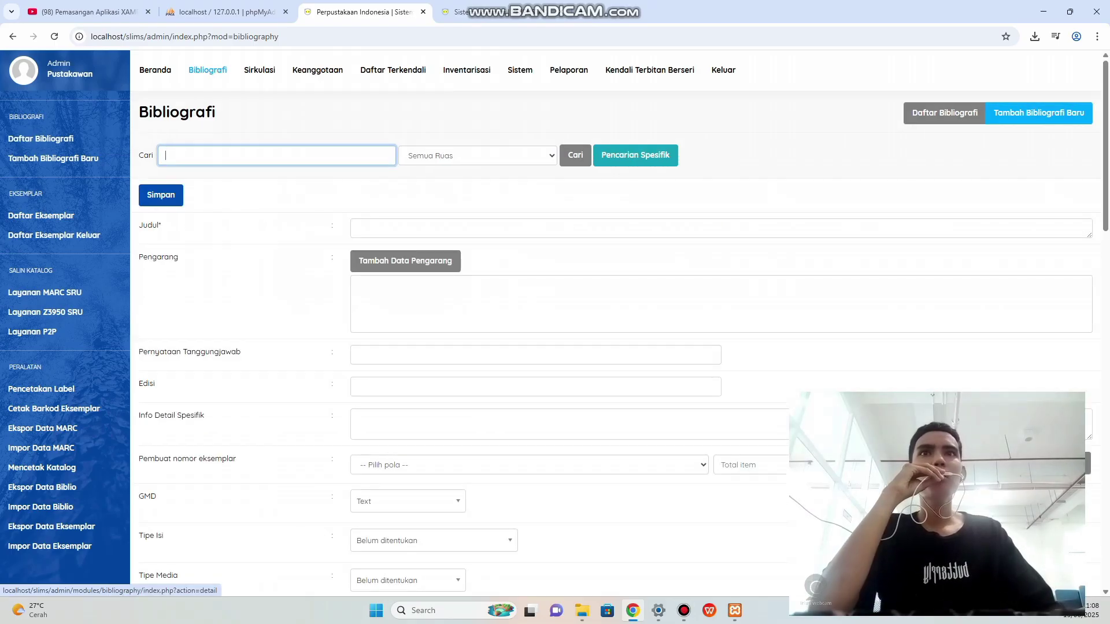
scroll(535, 297, "down", 1)
Search the Bina Insani catalogue for 'jurna'.
left_click(492, 11)
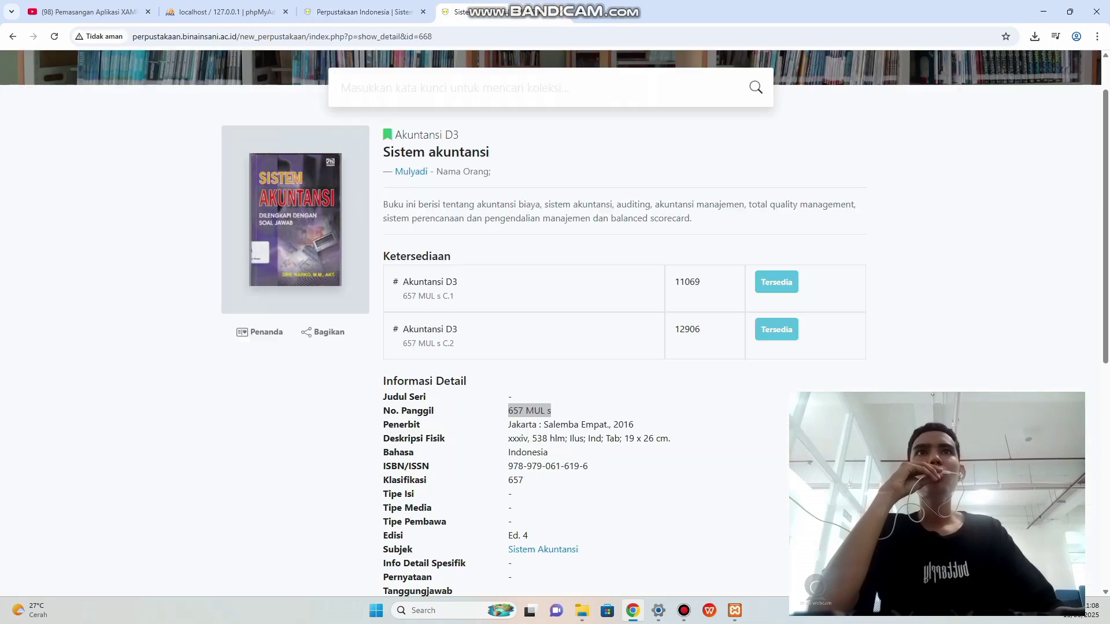
scroll(520, 173, "up", 1)
left_click(498, 145)
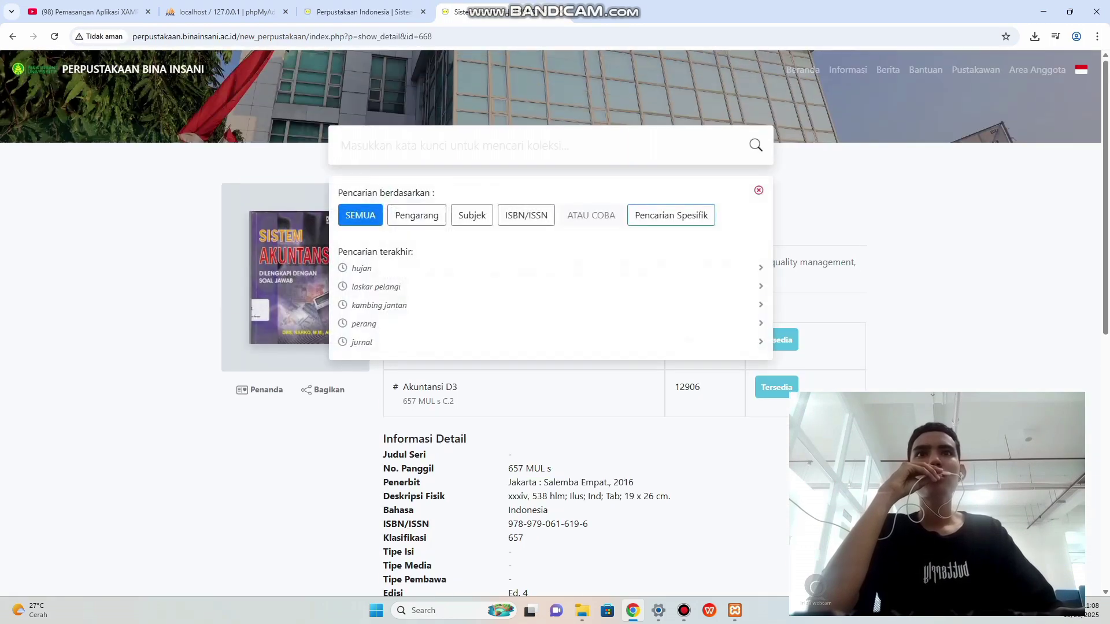
type("jurn")
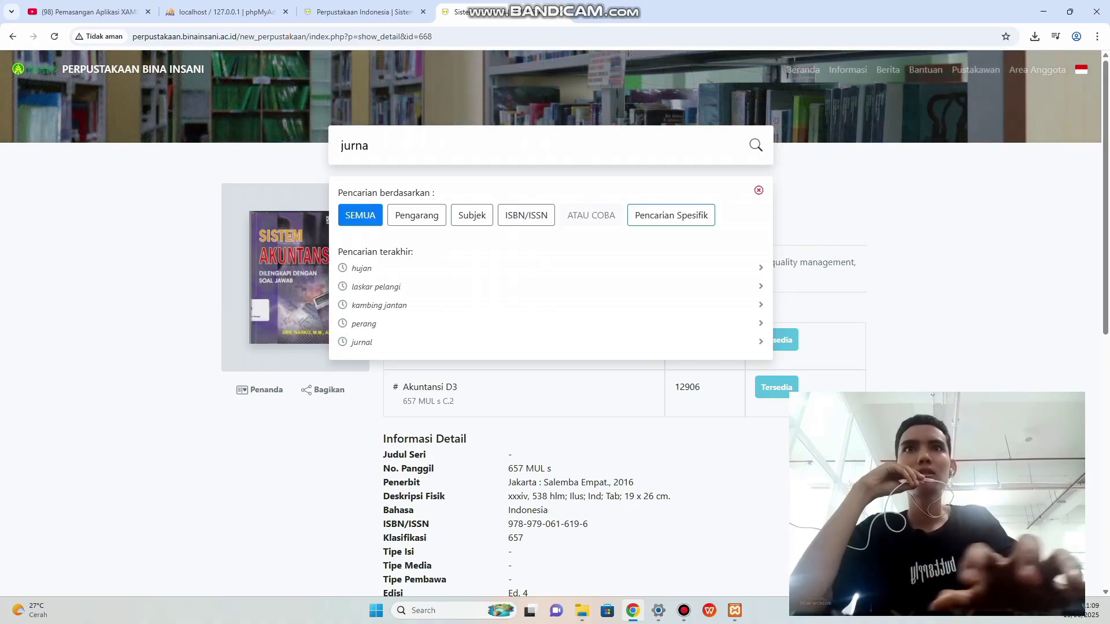
type("a")
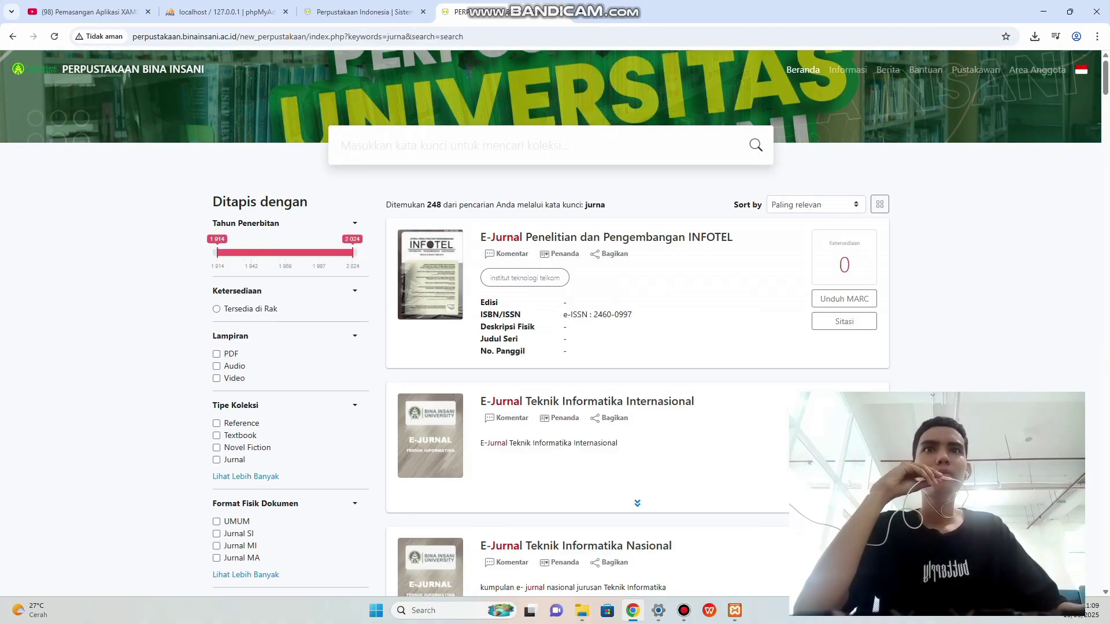
scroll(551, 324, "down", 2)
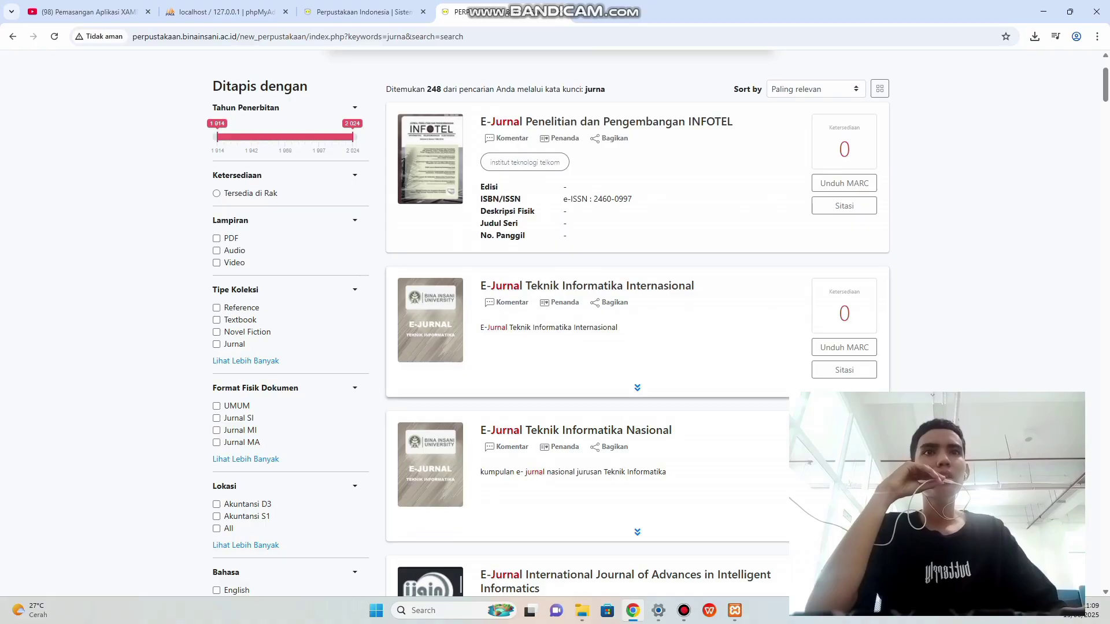
scroll(551, 323, "up", 1)
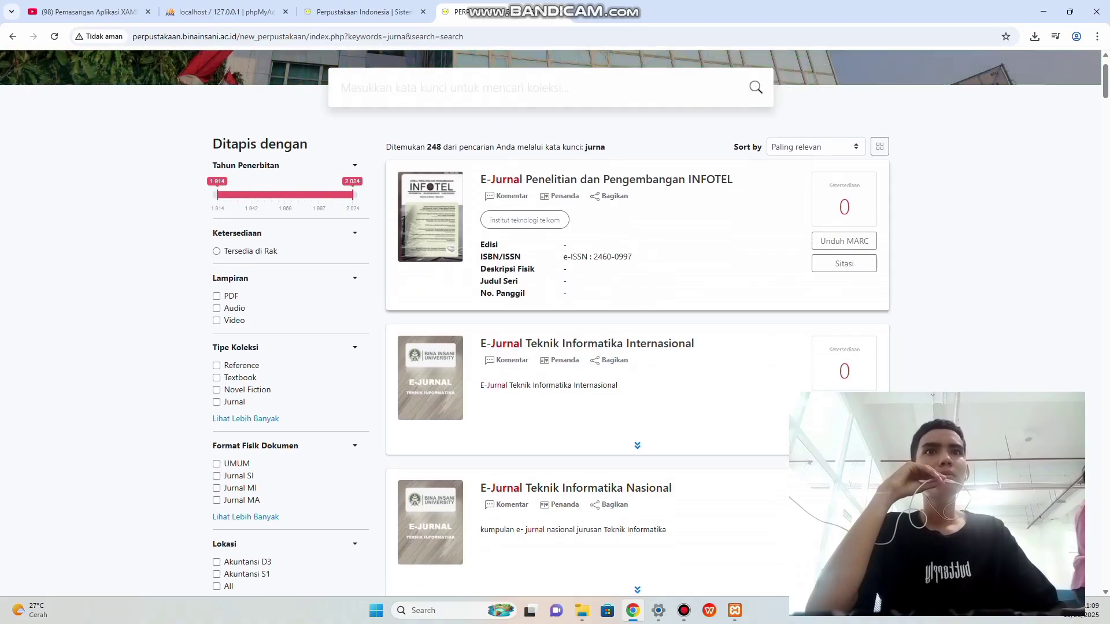
Inspect the INFOTEL and E-Jurnal Teknik Informatika Internasional results.
left_click(605, 179)
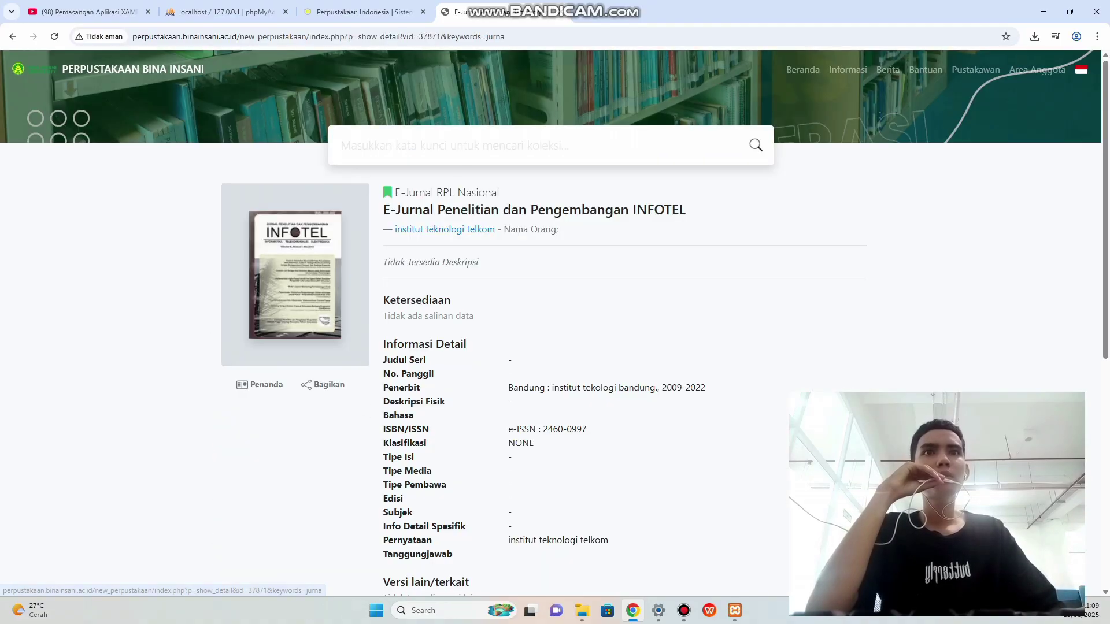
scroll(606, 179, "down", 1)
scroll(550, 323, "up", 1)
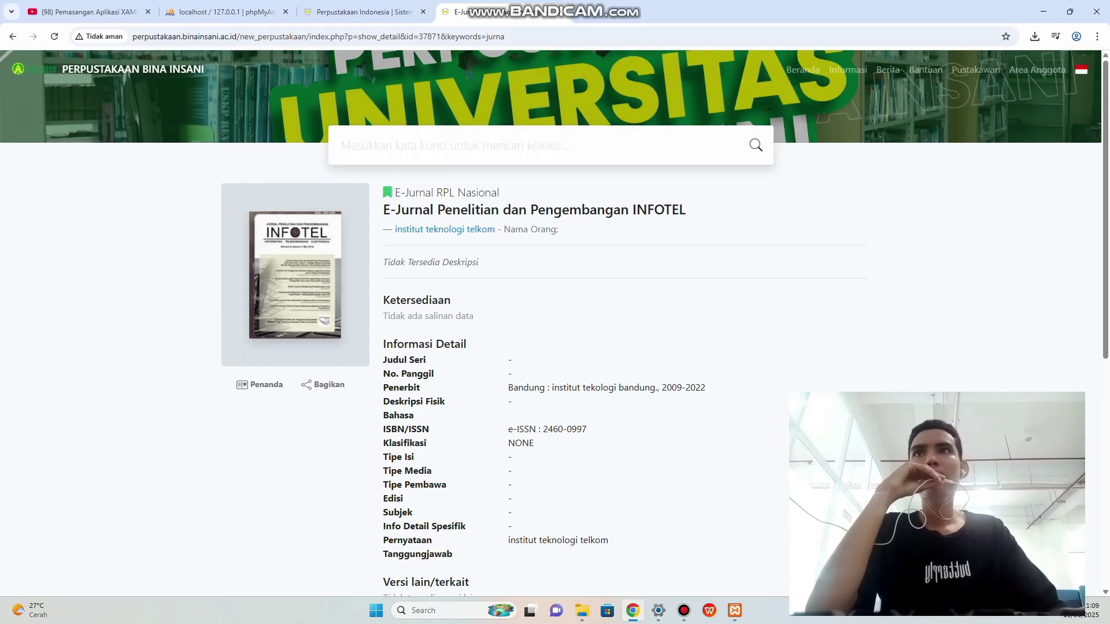
key("alt+Left")
scroll(551, 323, "down", 3)
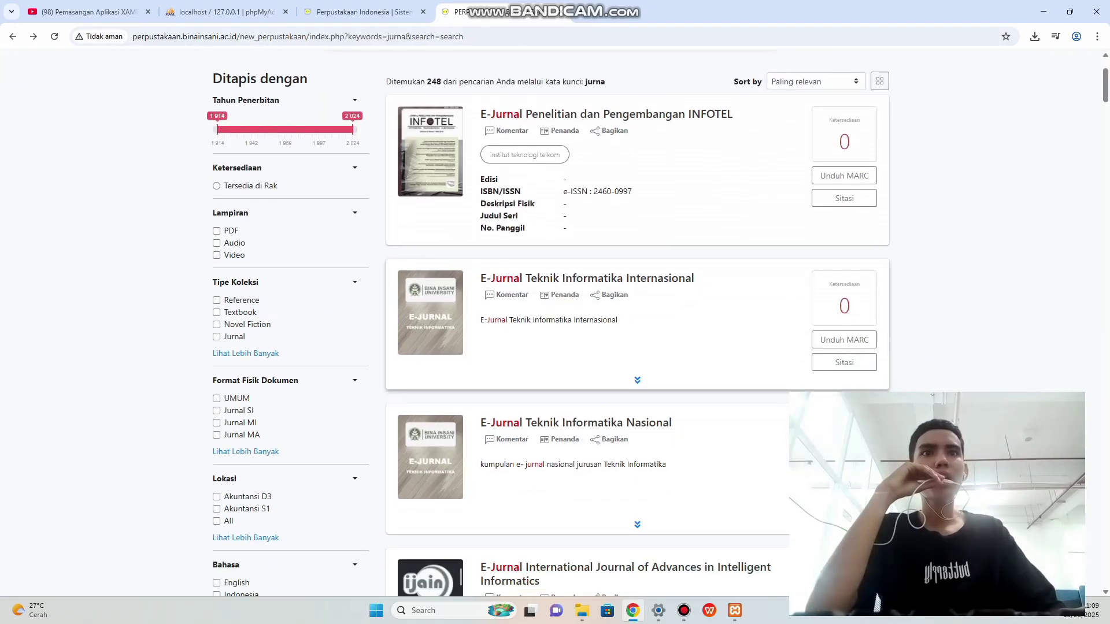
left_click(659, 170)
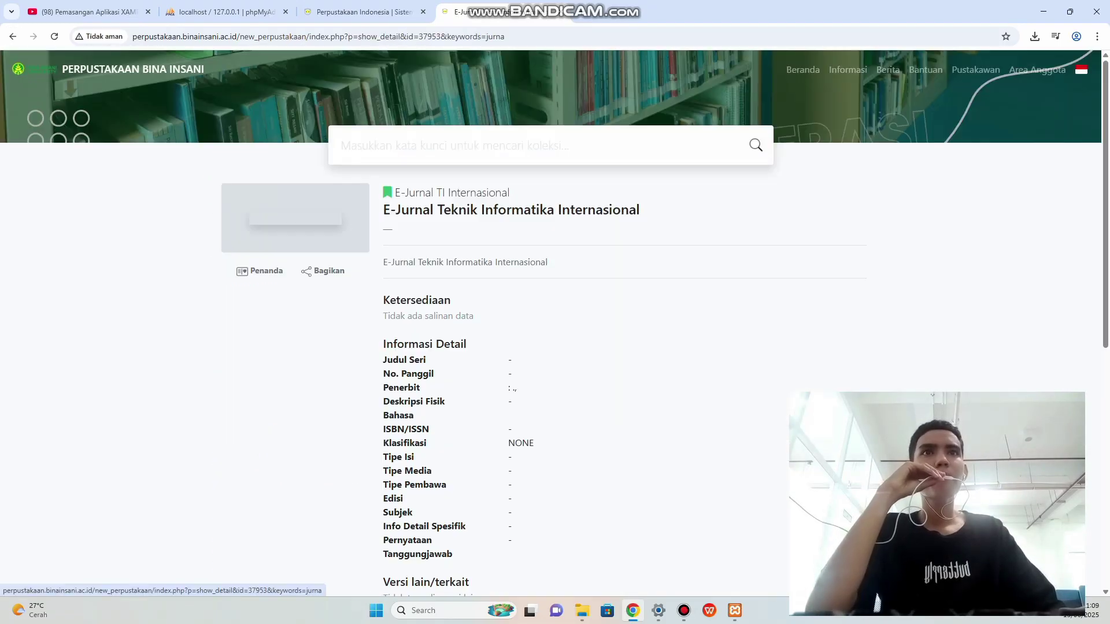
scroll(659, 170, "down", 1)
key("alt+Left")
scroll(550, 324, "down", 5)
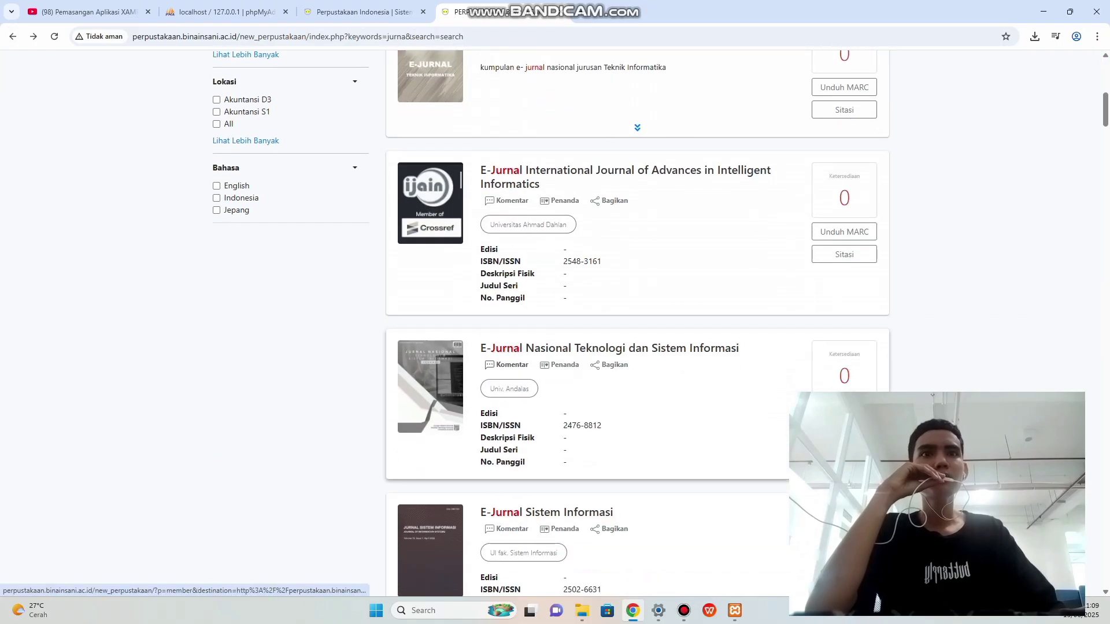
scroll(551, 323, "down", 2)
scroll(578, 388, "down", 3)
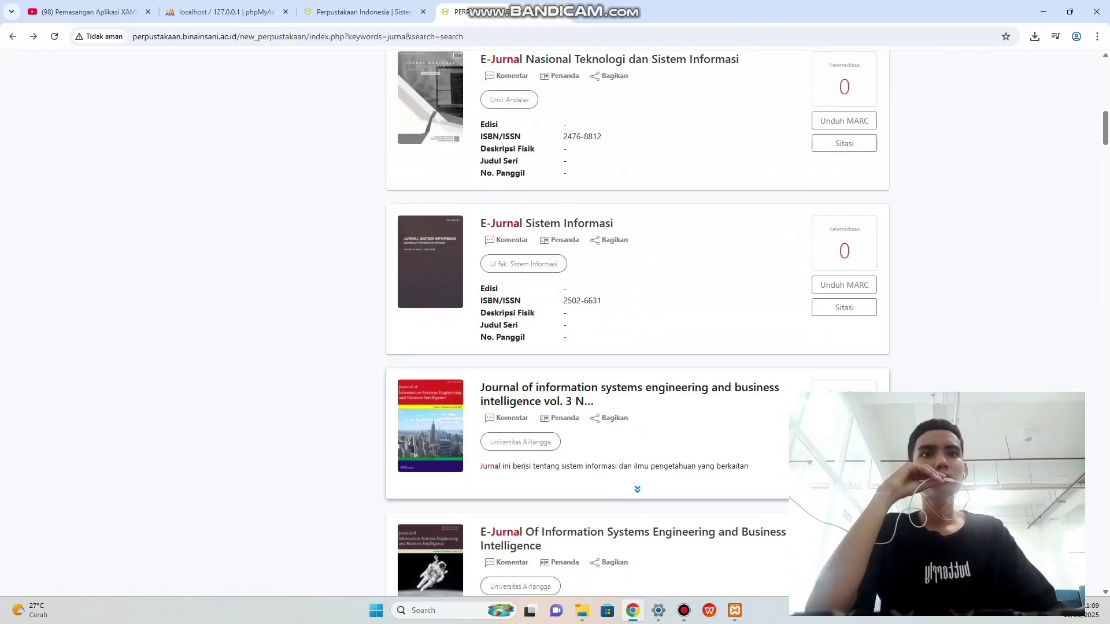
Compare the Information Systems Engineering and Asian technology management records, settling on the vol. 3 journal.
left_click(578, 388)
scroll(550, 324, "down", 1)
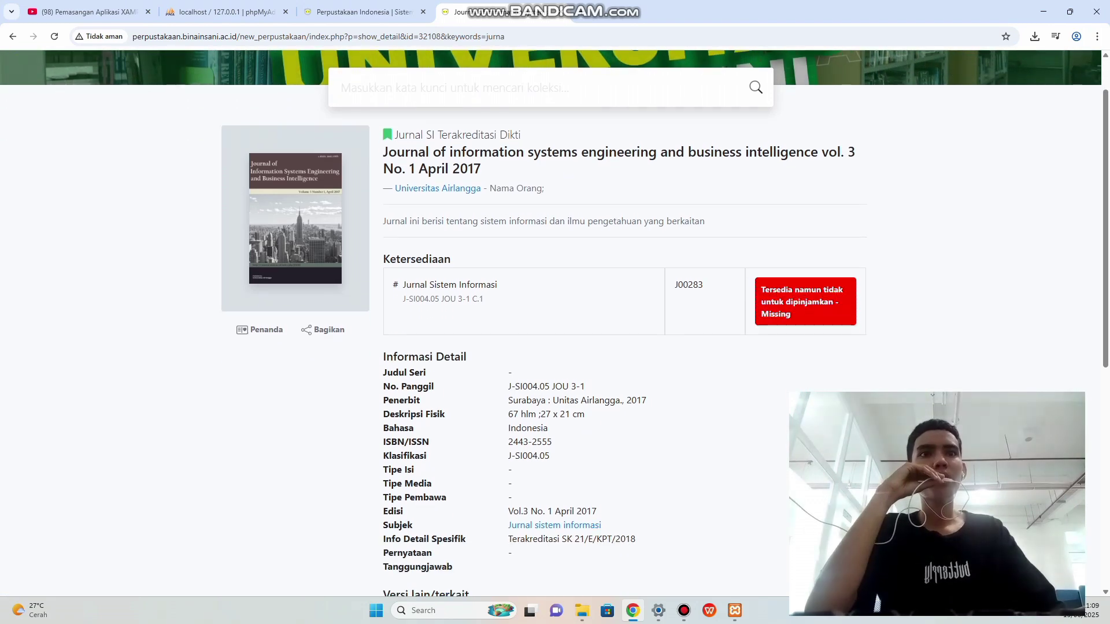
left_click(12, 37)
scroll(578, 416, "down", 2)
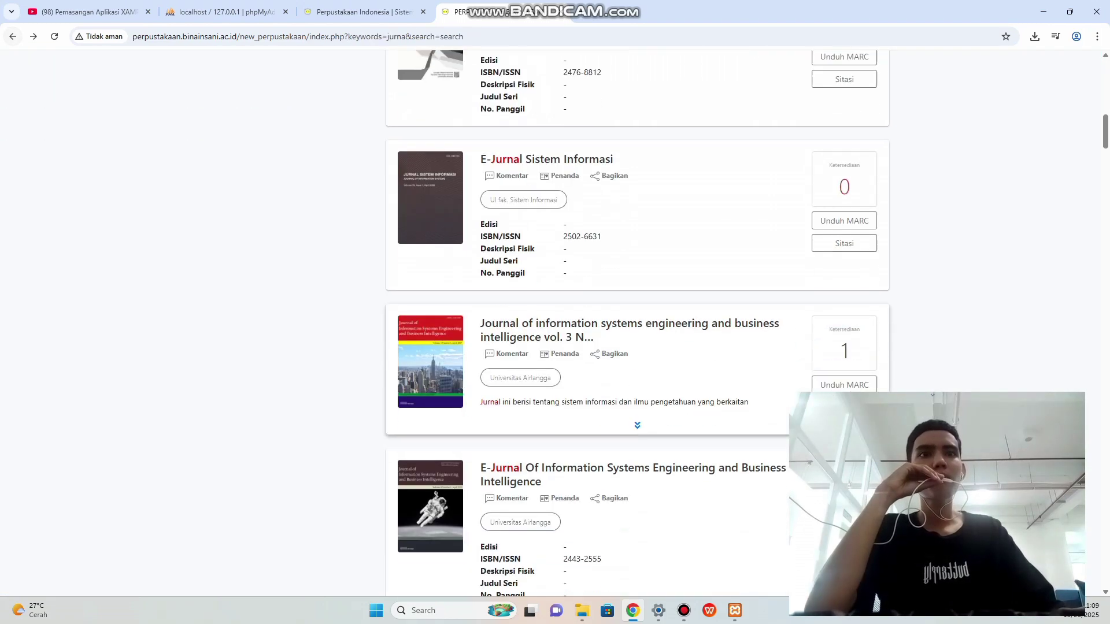
left_click(578, 417)
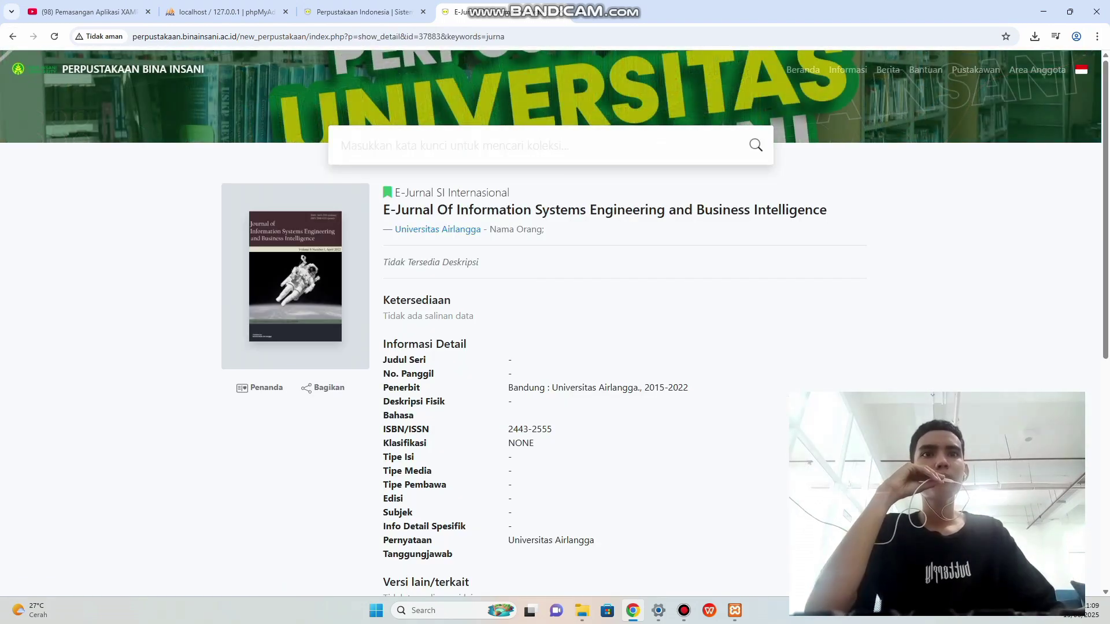
left_click(12, 36)
scroll(636, 324, "down", 3)
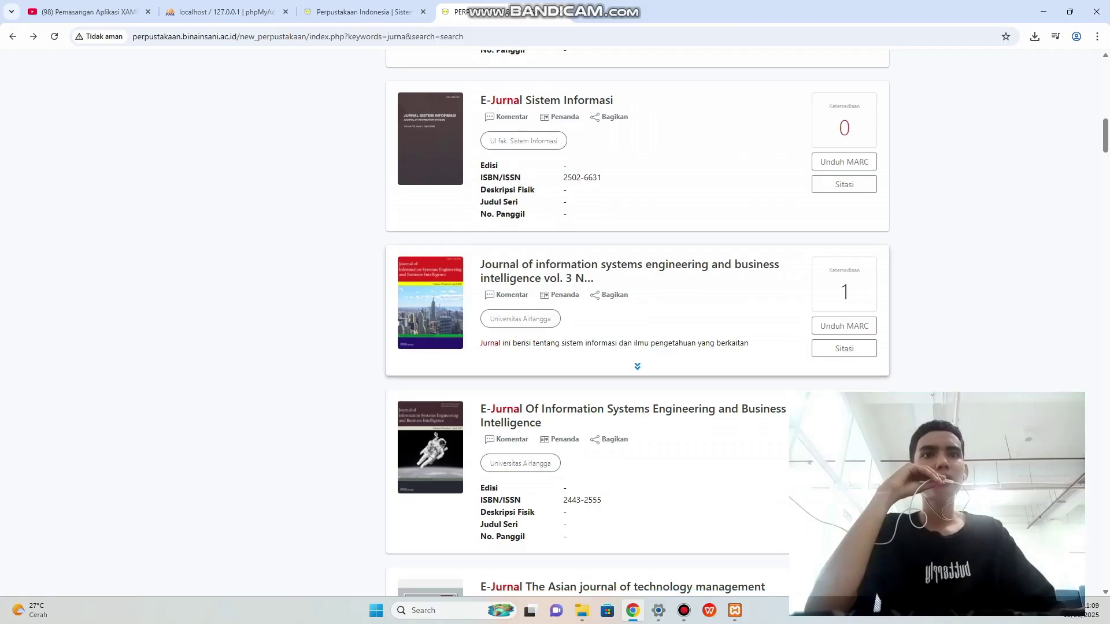
left_click(578, 421)
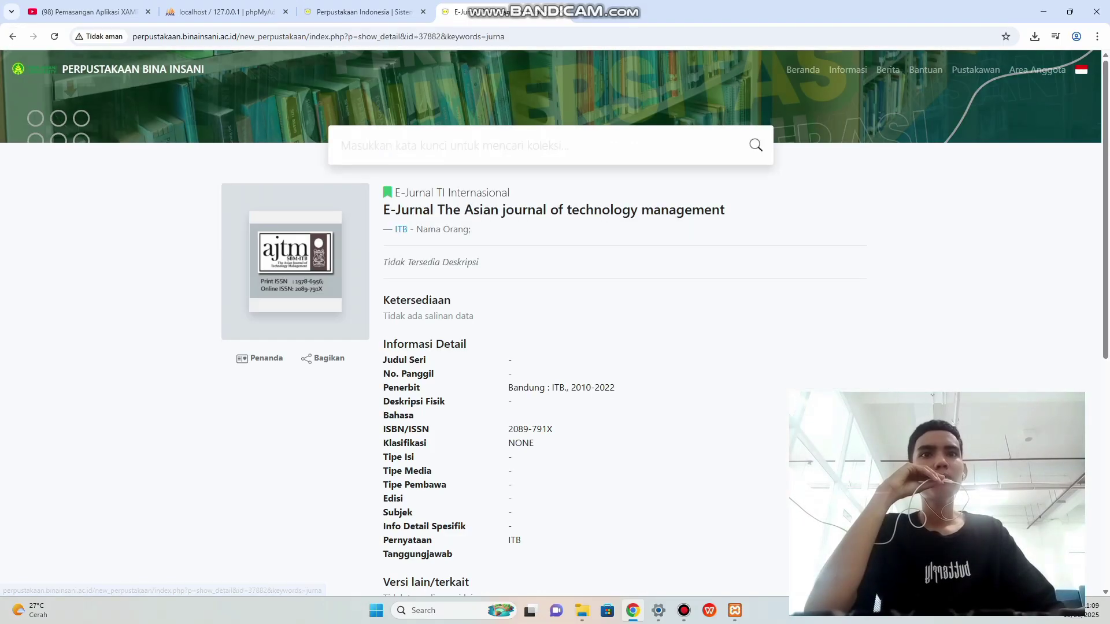
key("alt+Left")
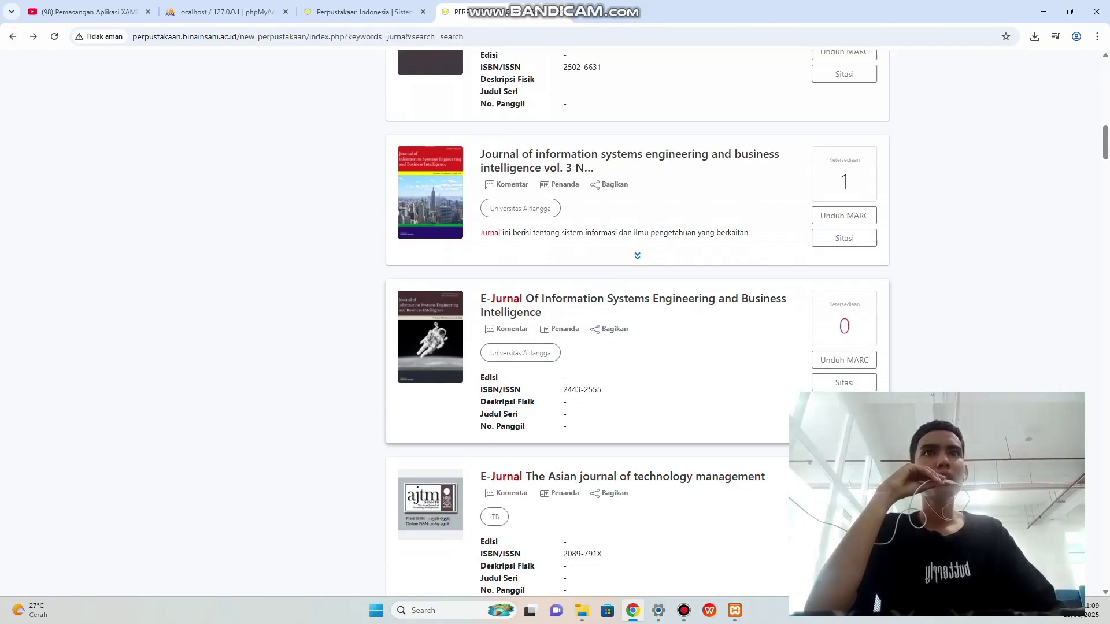
left_click(578, 221)
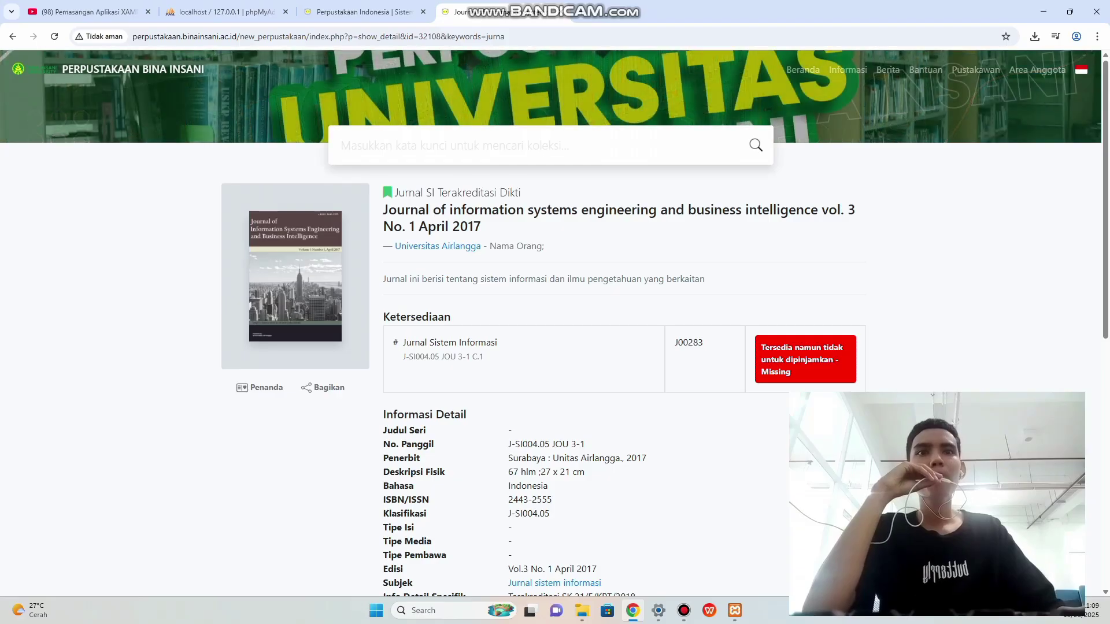
scroll(578, 231, "down", 2)
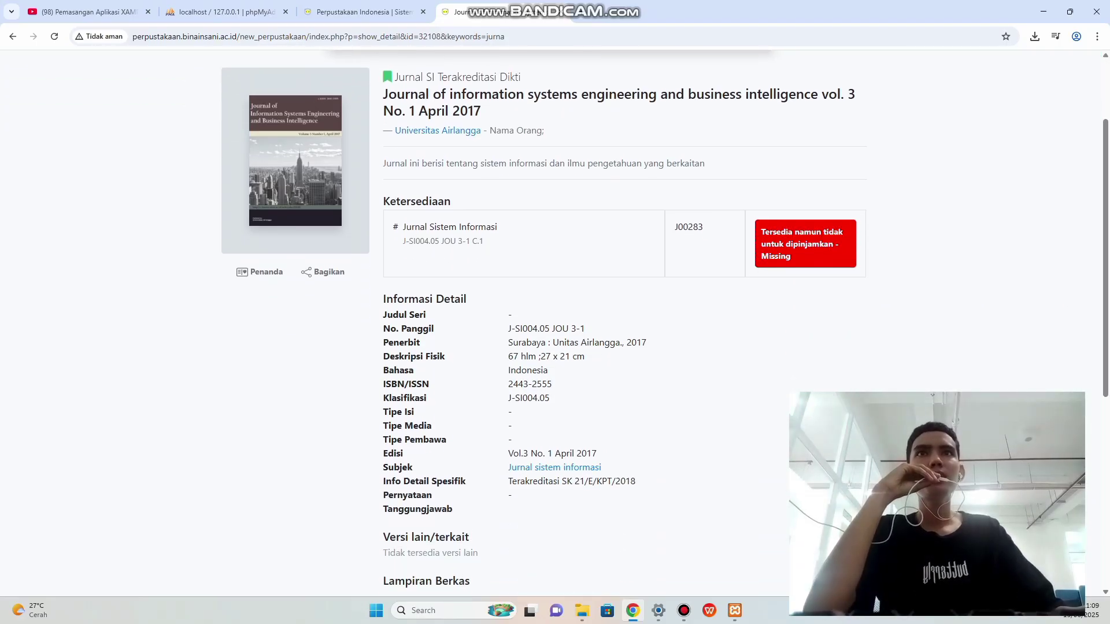
scroll(554, 324, "up", 1)
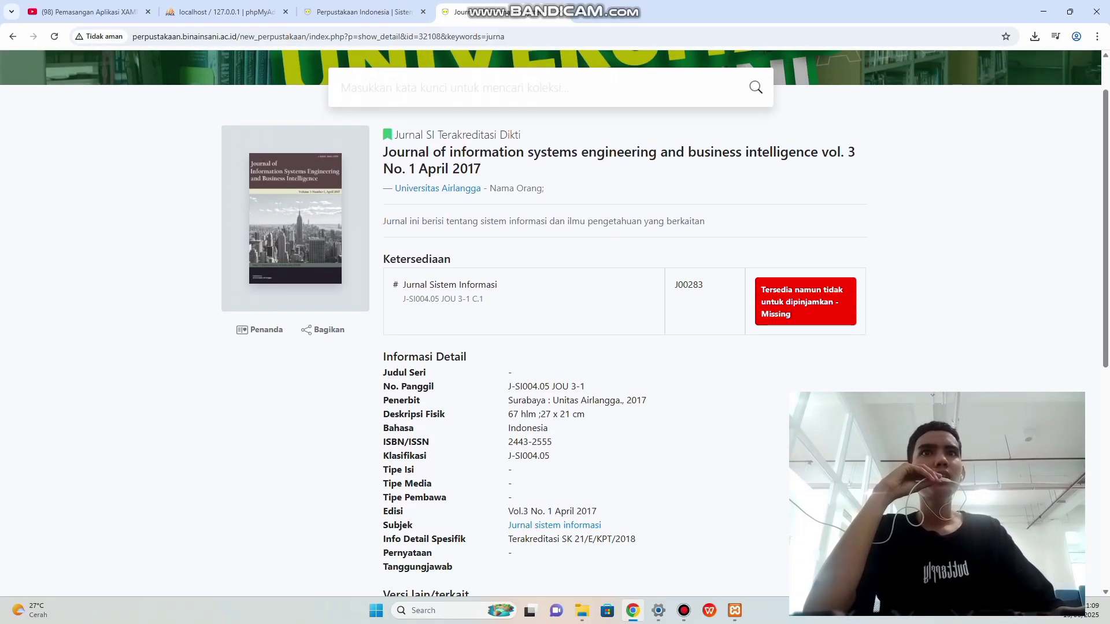
Copy the vol. 3 journal's full title and return to the SLiMS form.
left_click_drag(384, 149, 480, 171)
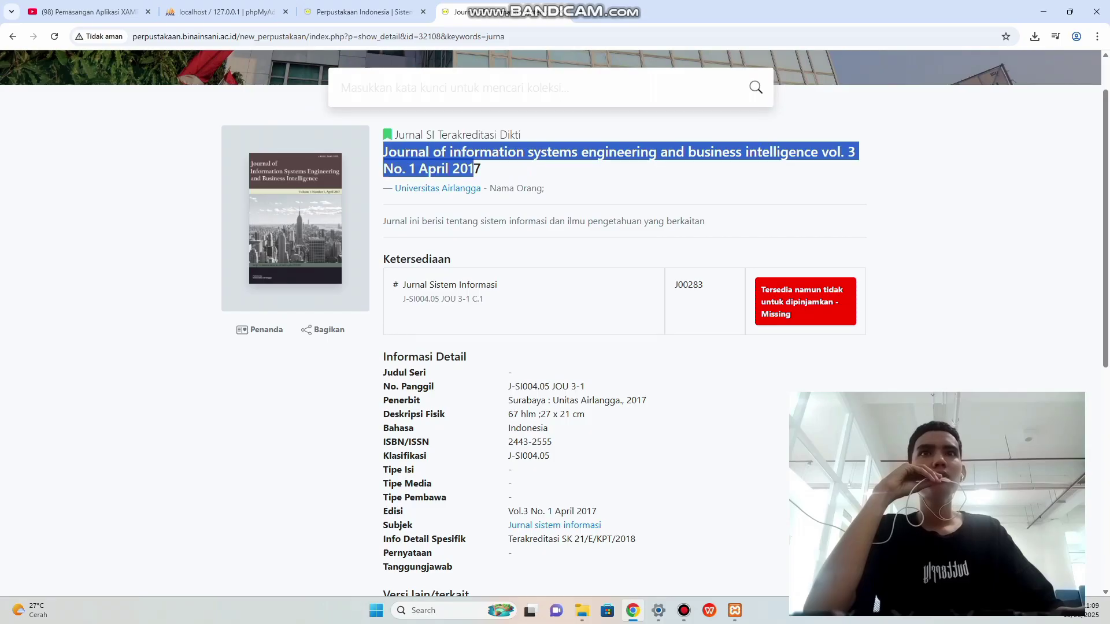
right_click(459, 166)
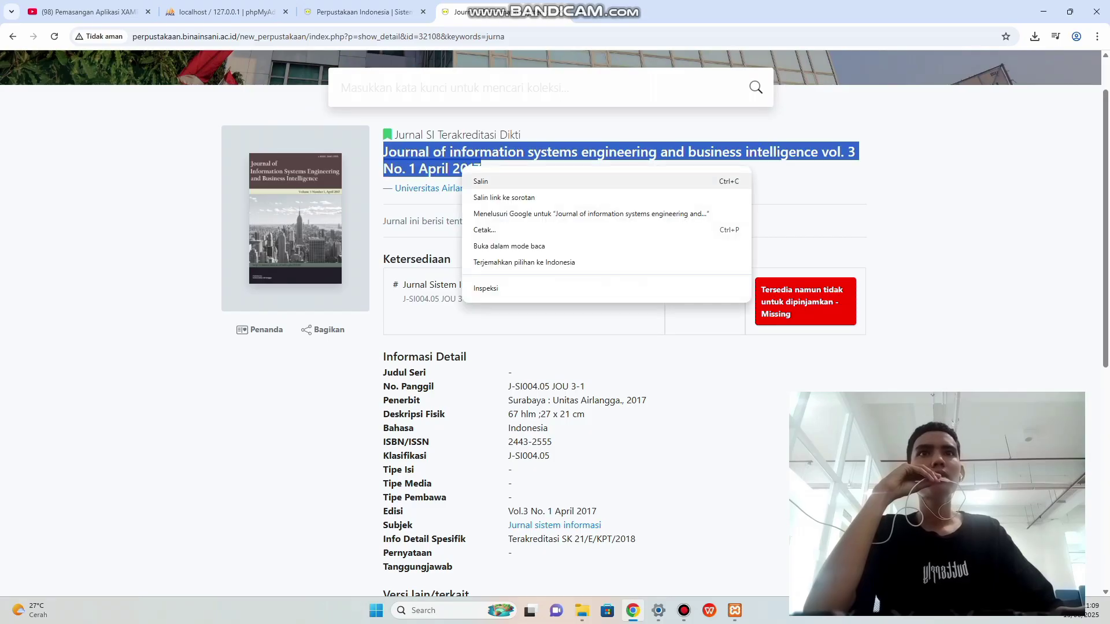
left_click(480, 181)
left_click(359, 11)
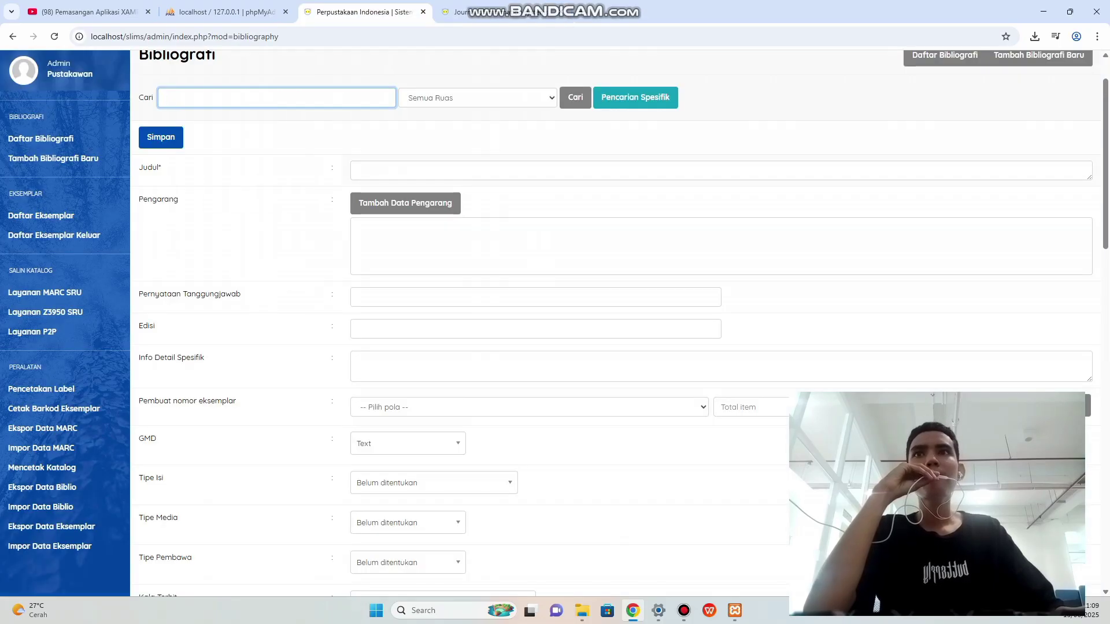
Paste the copied journal title into the Judul field.
left_click(386, 171)
right_click(386, 171)
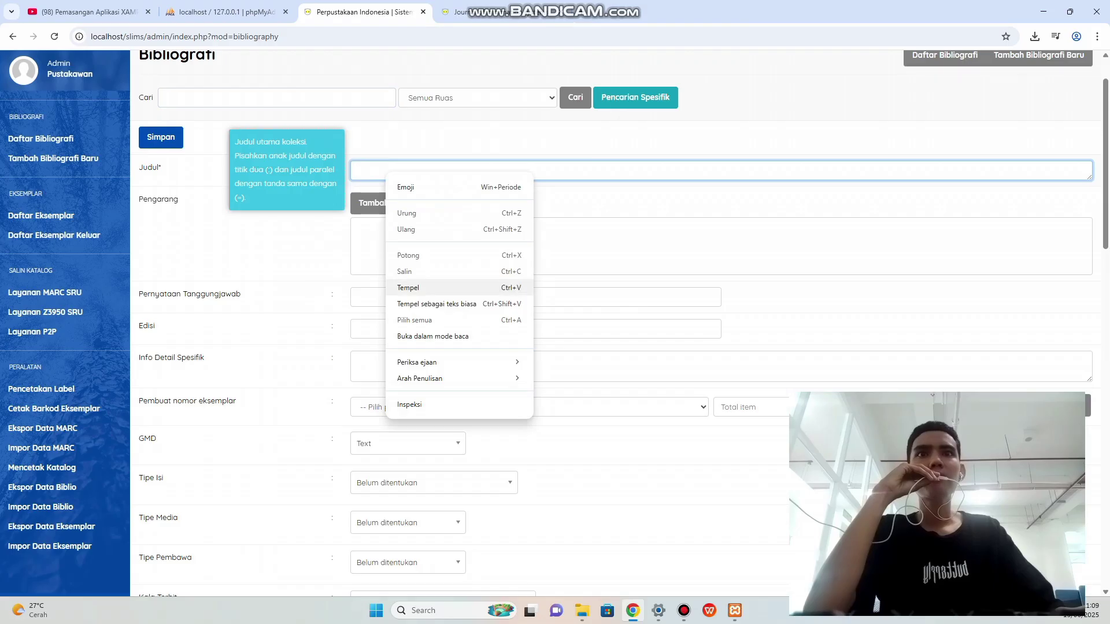
left_click(408, 287)
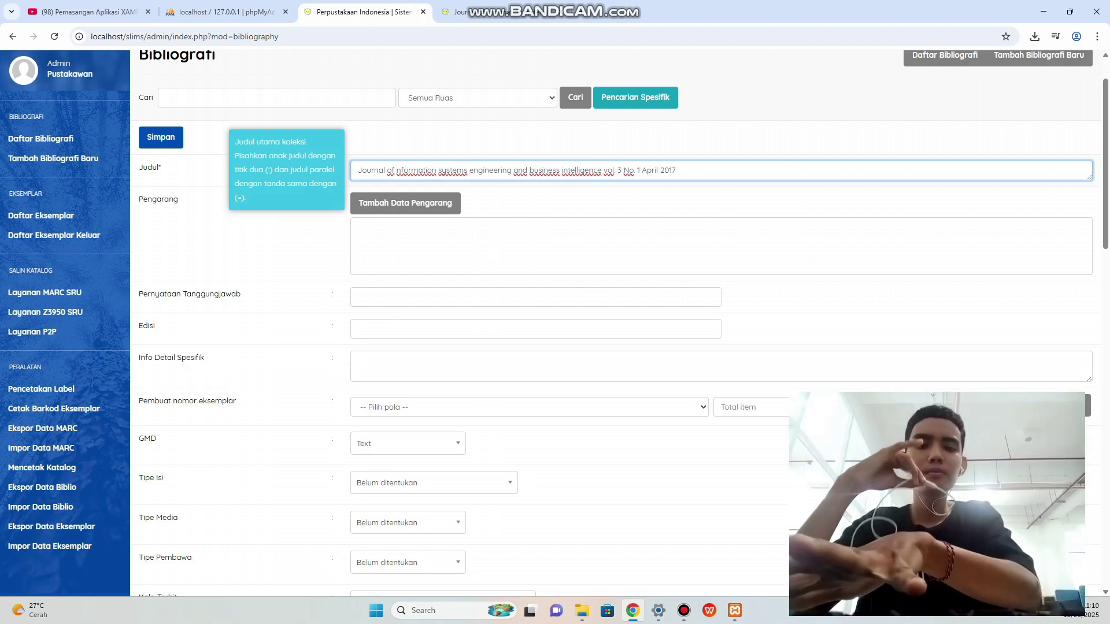
Capitalise Information, Systems, Engineering, Business and Intelligence in the title.
left_click(397, 170)
key("Delete")
type("I")
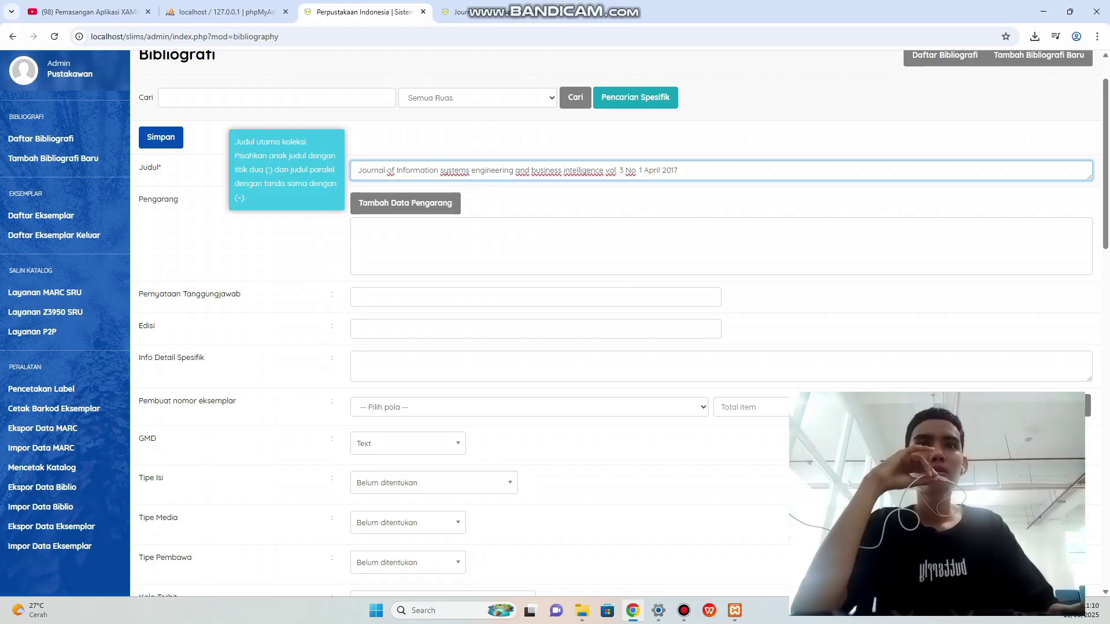
left_click(441, 171)
key("Delete")
type("S")
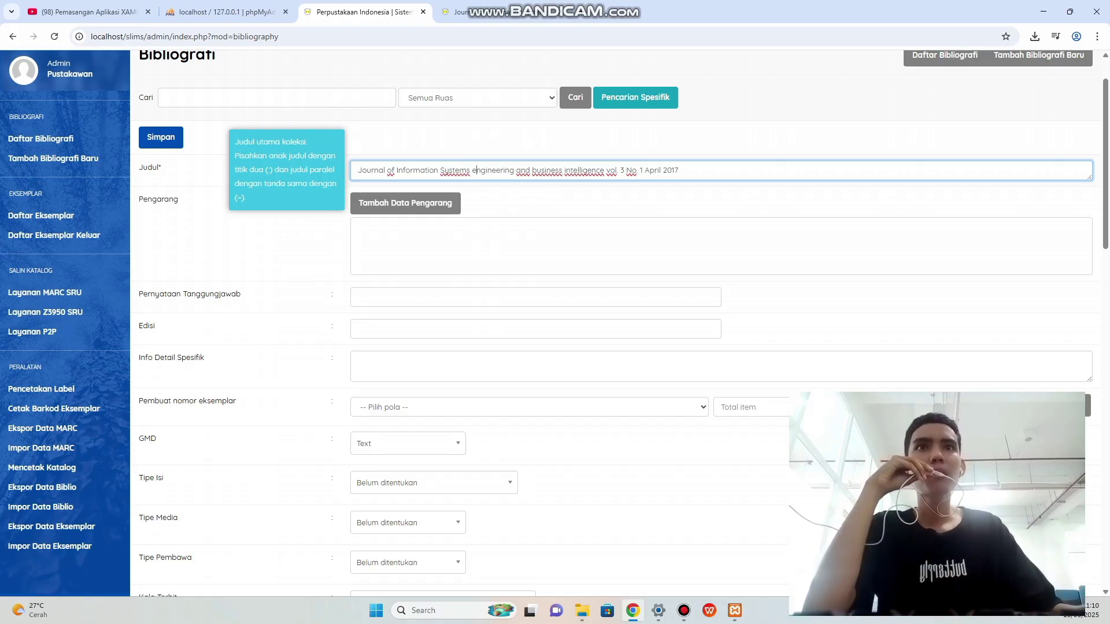
key("BackSpace")
type("E")
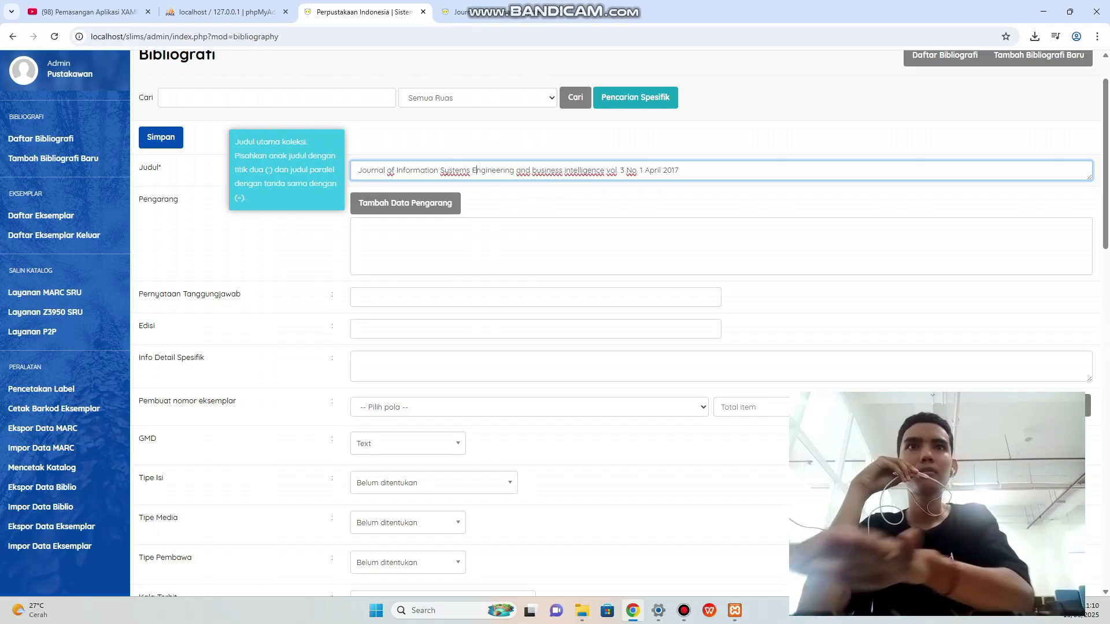
key("BackSpace")
type("B")
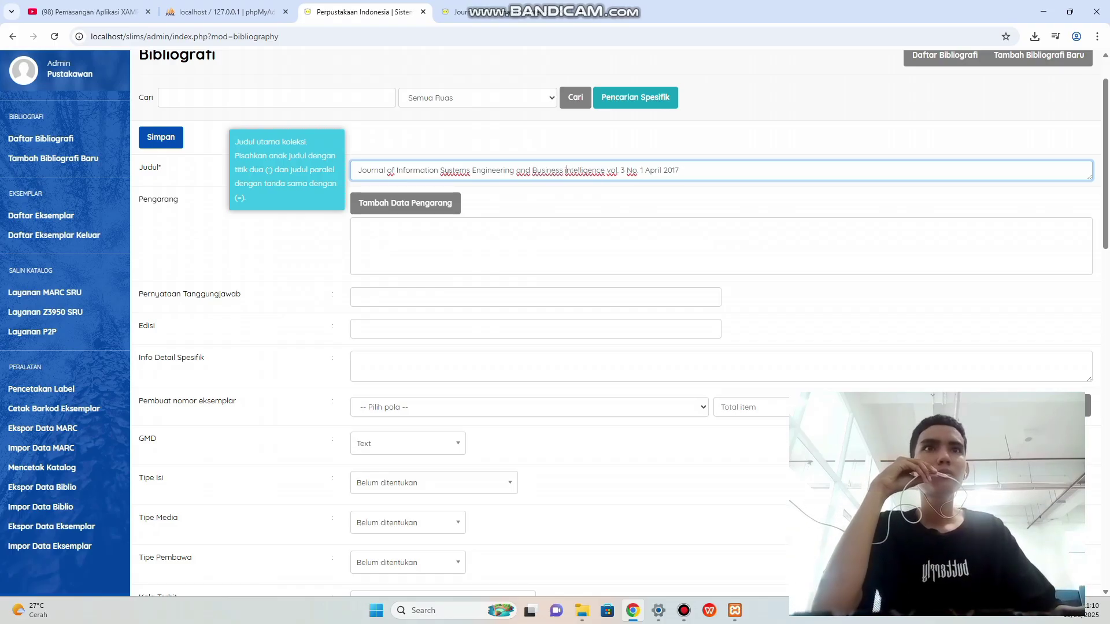
key("BackSpace")
type("I")
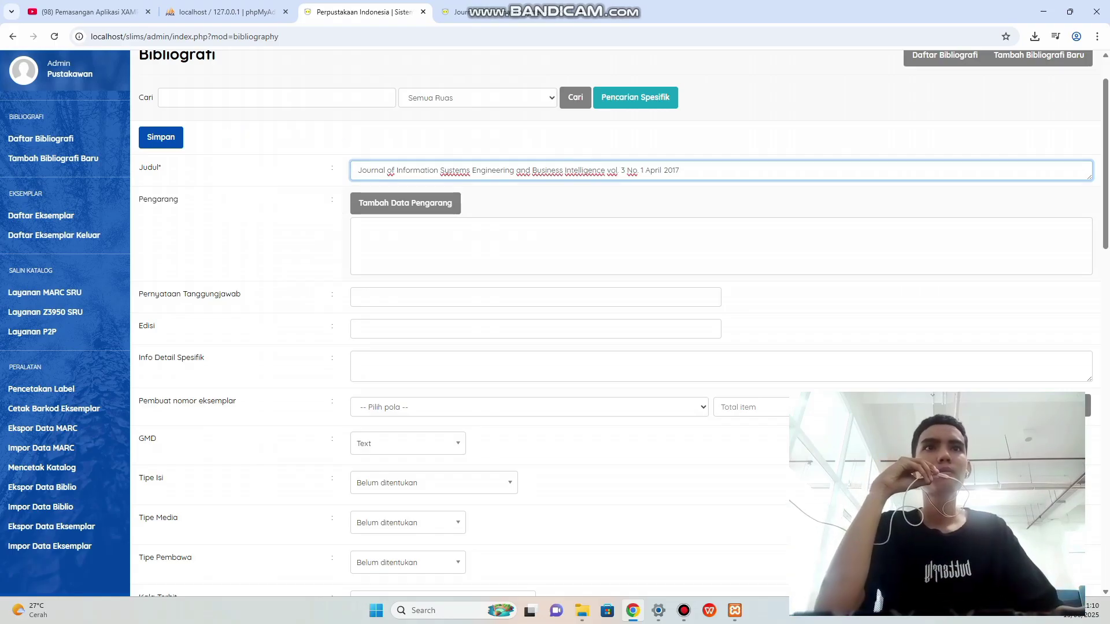
scroll(405, 204, "down", 1)
scroll(405, 205, "up", 1)
Open the add-author window and check the journal details on the OPAC page.
left_click(406, 204)
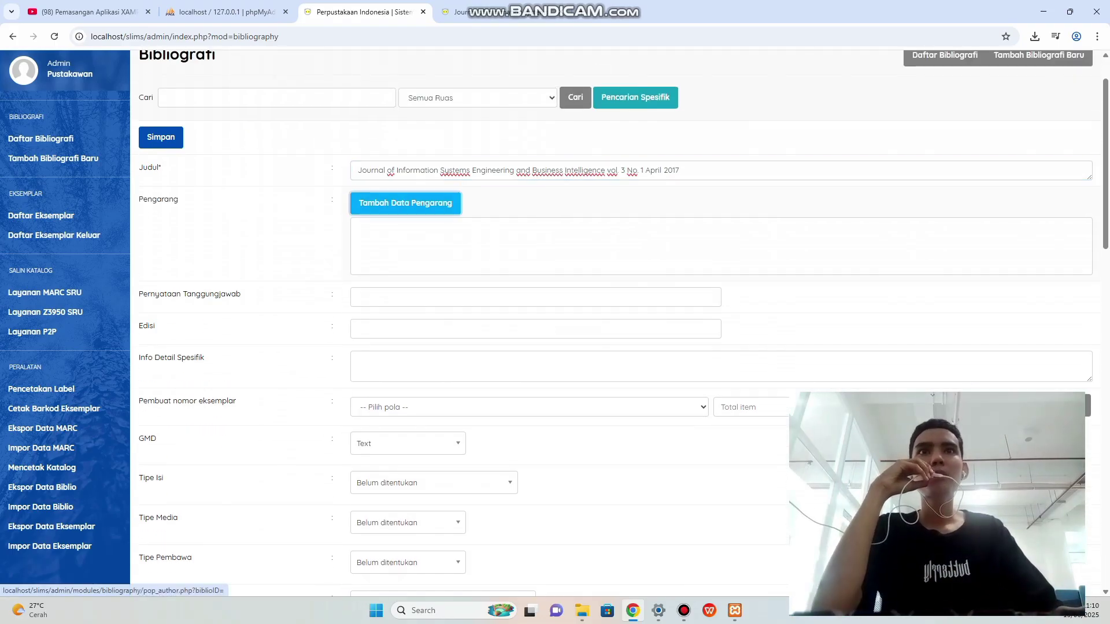
left_click(498, 13)
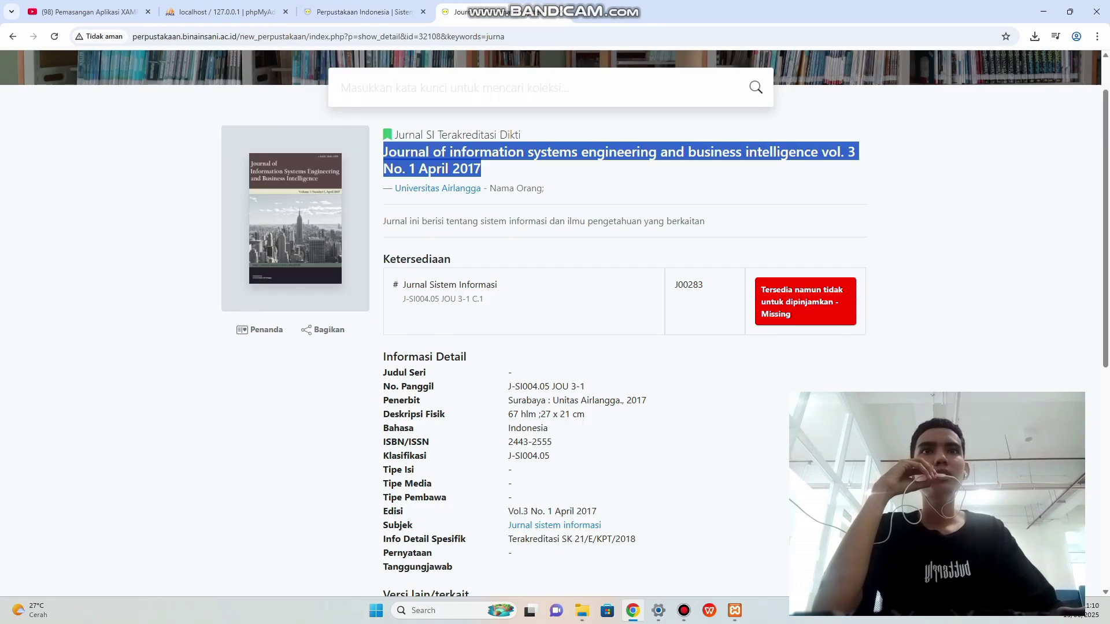
scroll(551, 323, "down", 1)
left_click(520, 113)
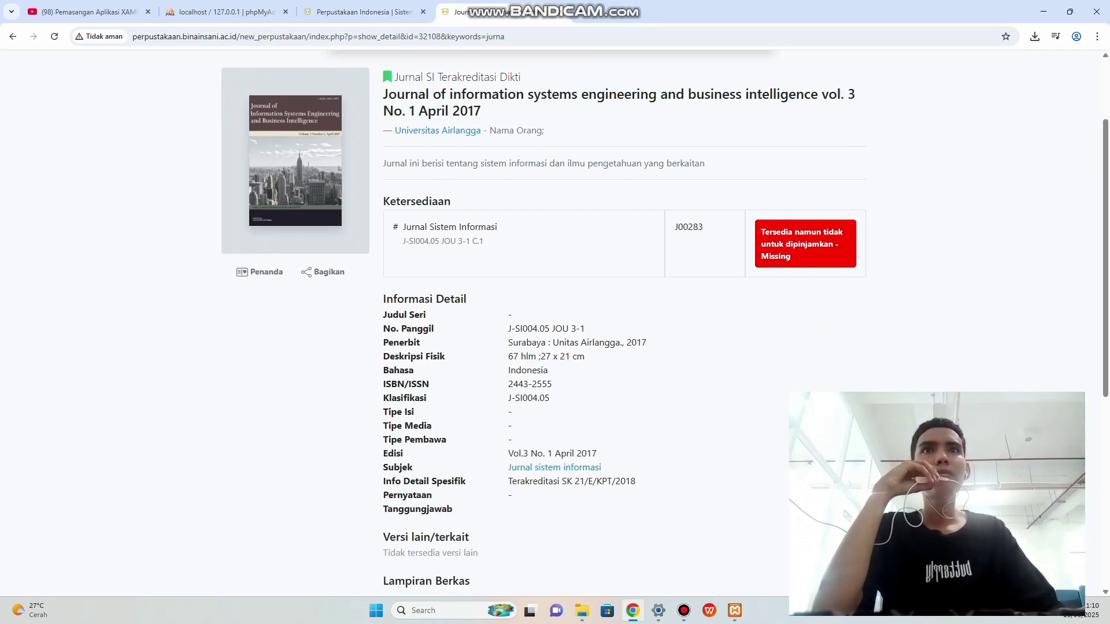
scroll(550, 324, "up", 1)
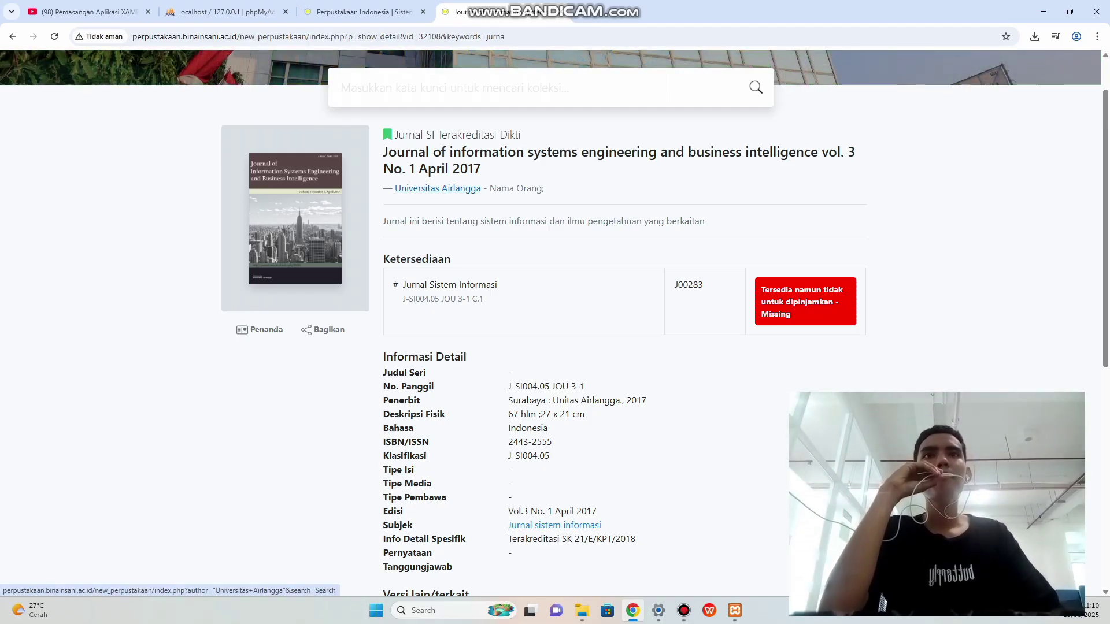
key("ctrl+Page_Up")
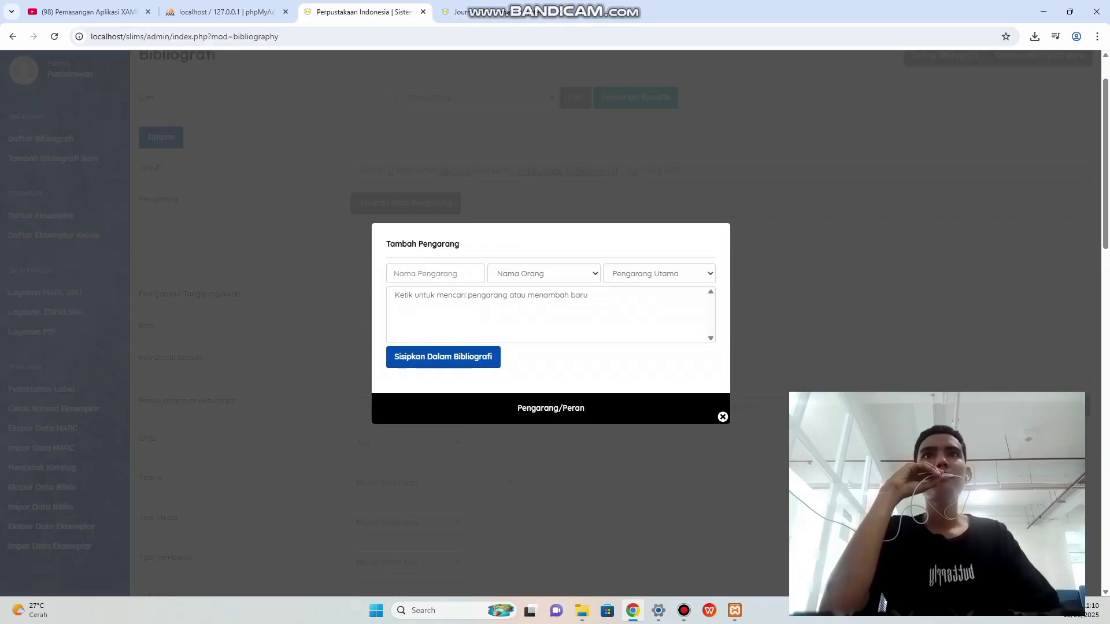
Insert Universitas Airlangga as main author with type Badan Organisasi, then close the dialog.
left_click(435, 275)
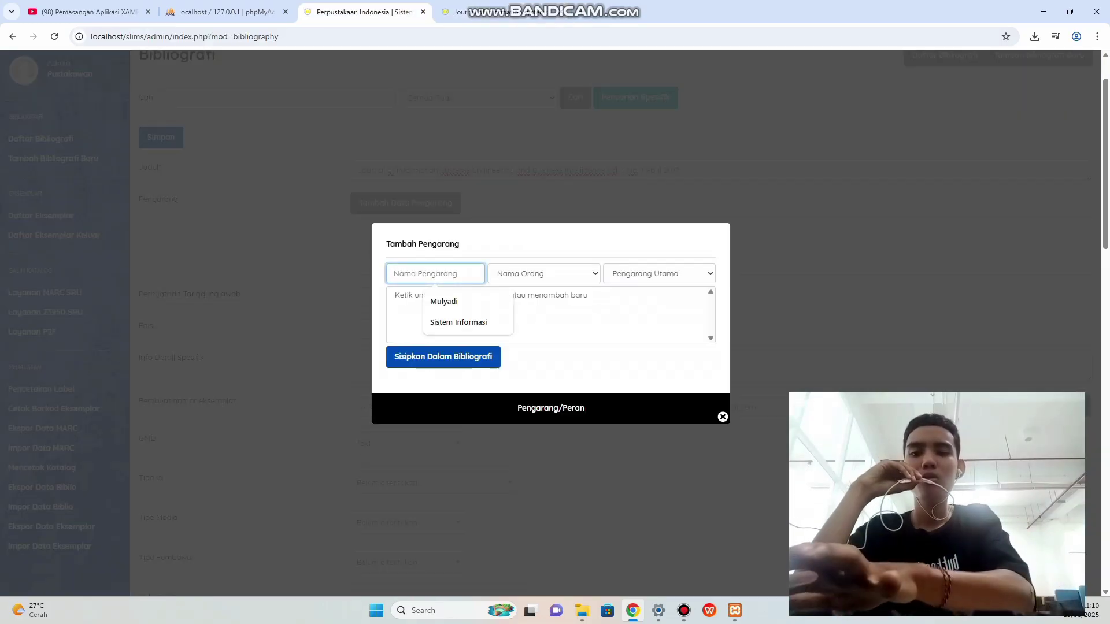
type("Universitas Airl")
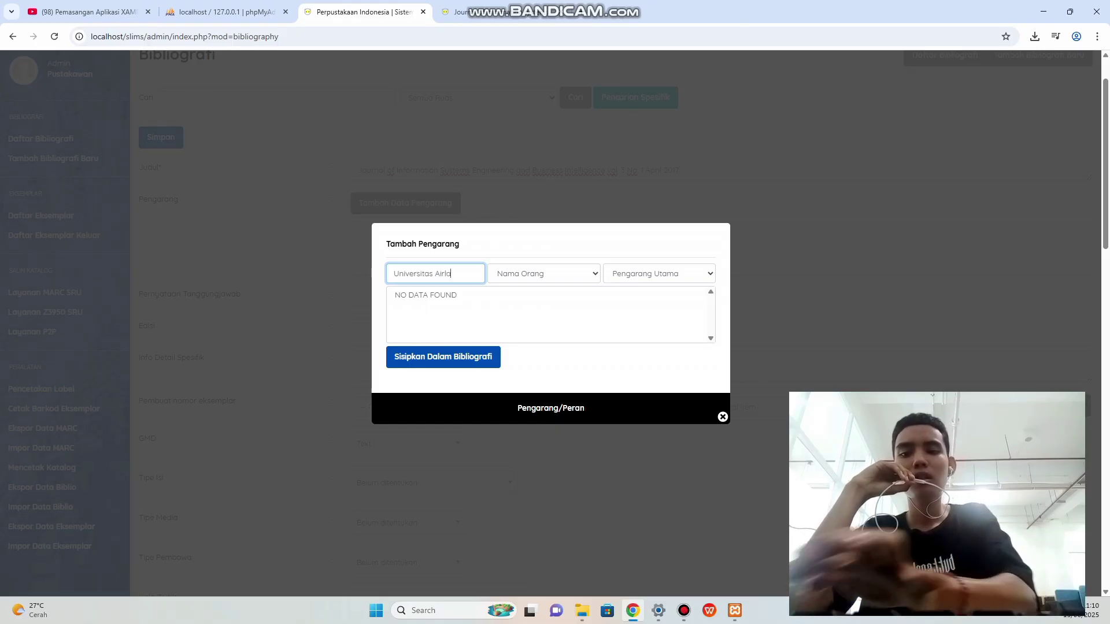
type("angga")
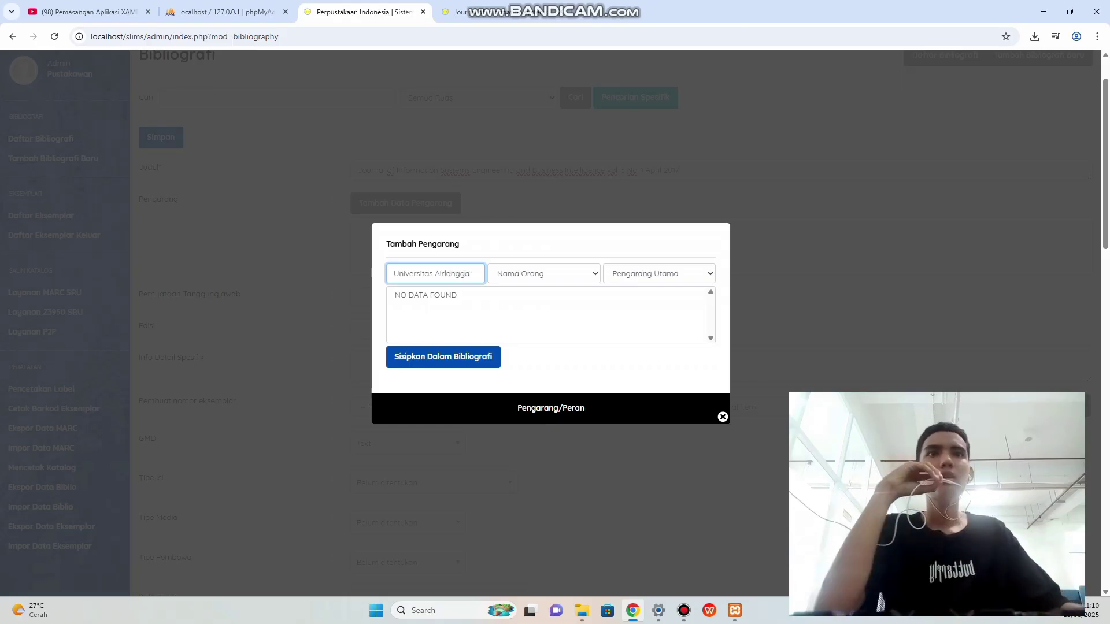
left_click(544, 274)
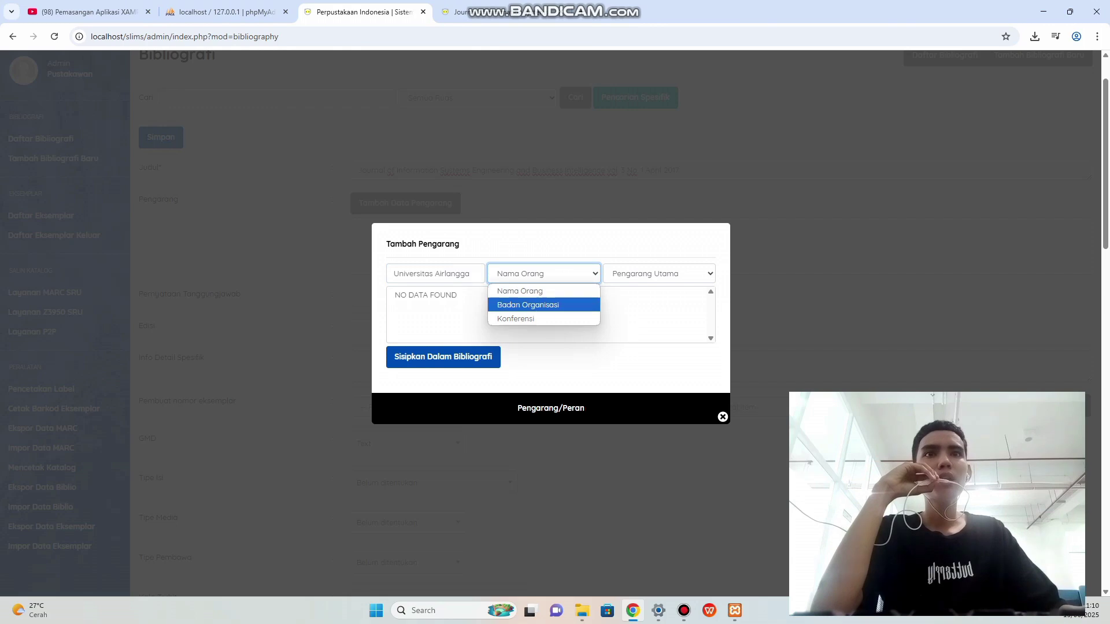
left_click(528, 305)
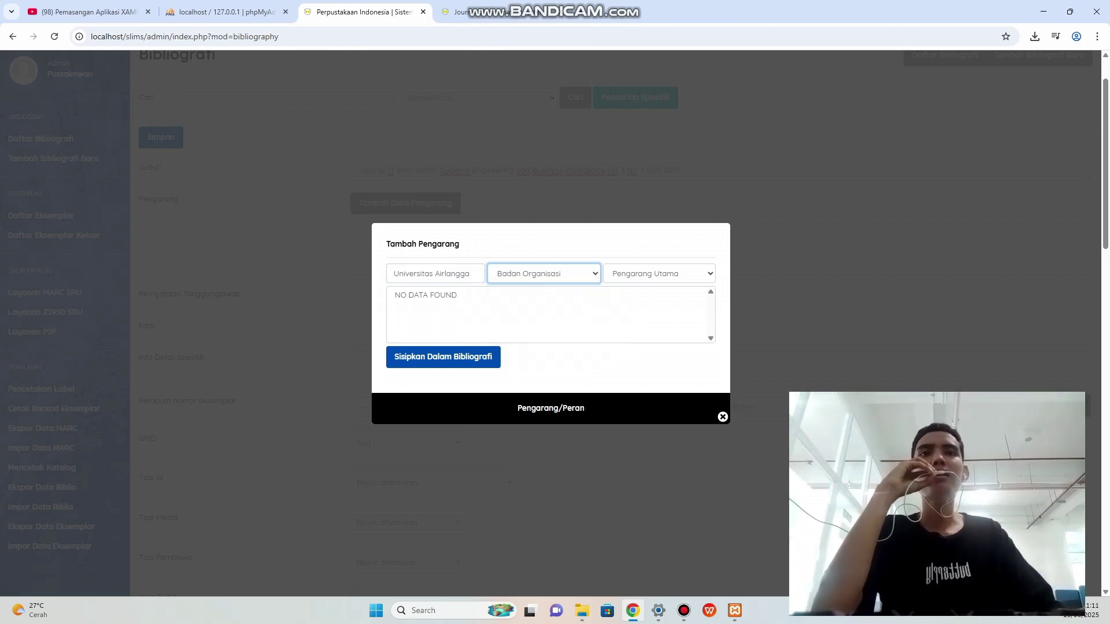
left_click(443, 356)
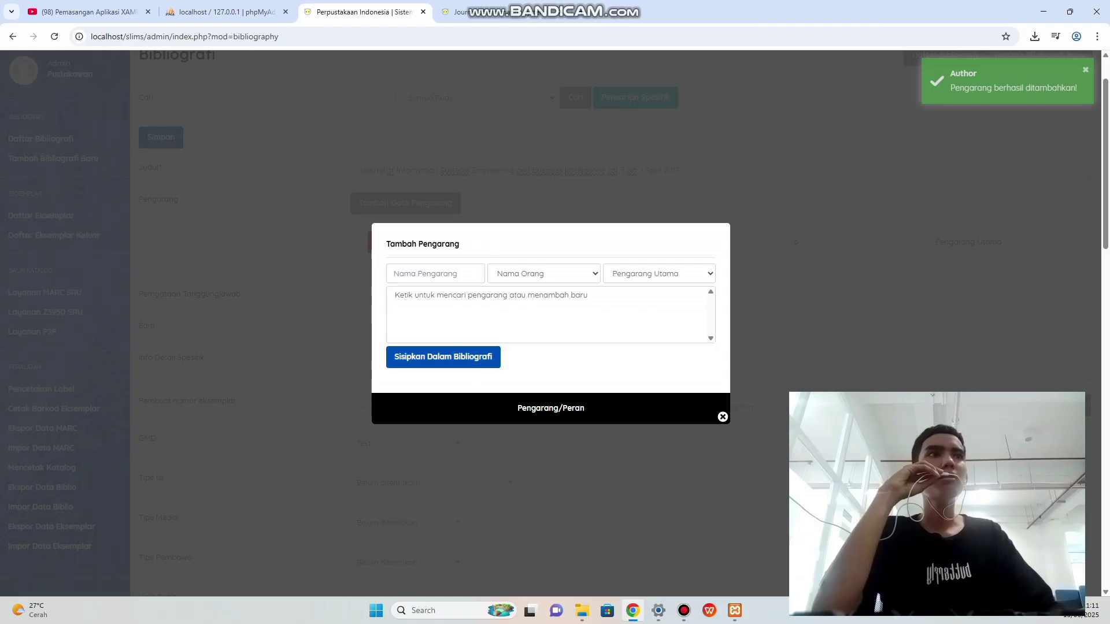
left_click(723, 417)
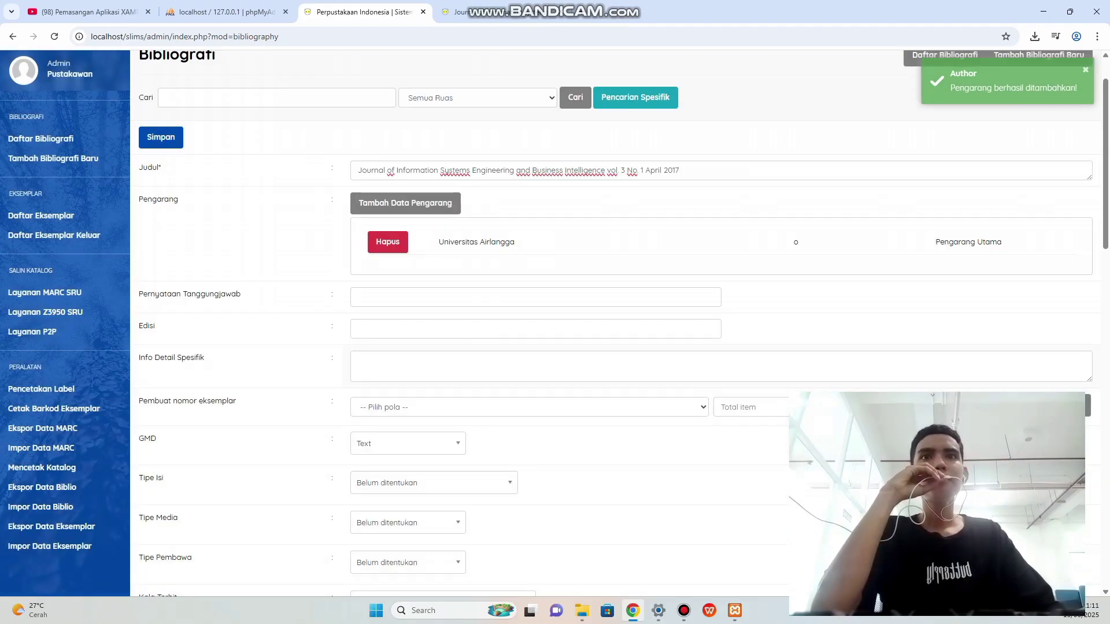
Copy the author name Universitas Airlangga into the Pernyataan Tanggungjawab field.
scroll(722, 417, "down", 1)
left_click(356, 239)
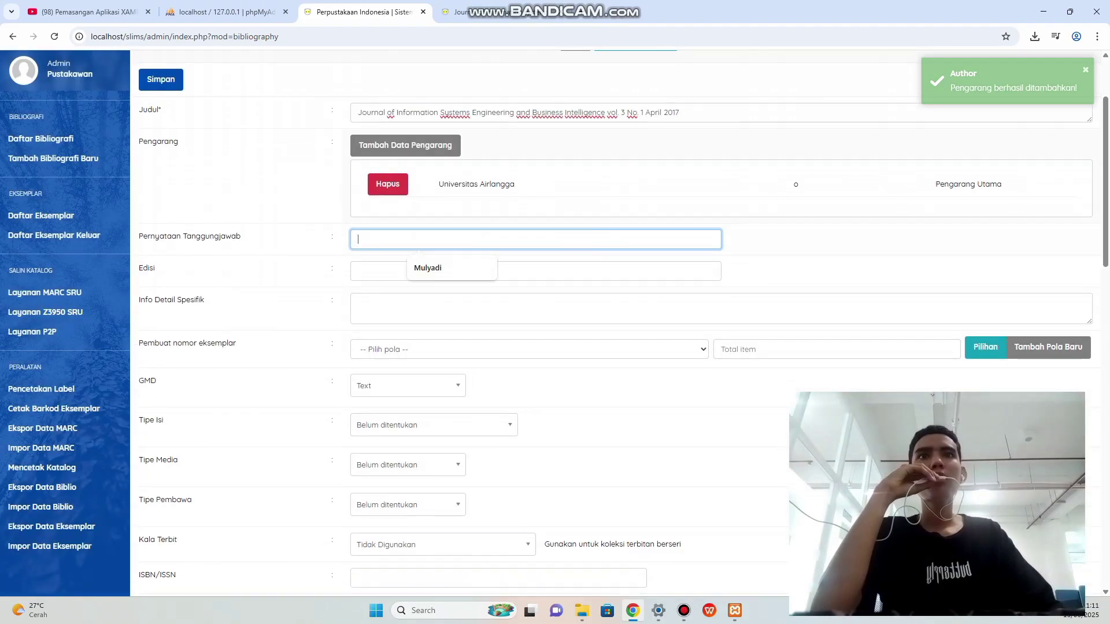
left_click_drag(443, 183, 515, 184)
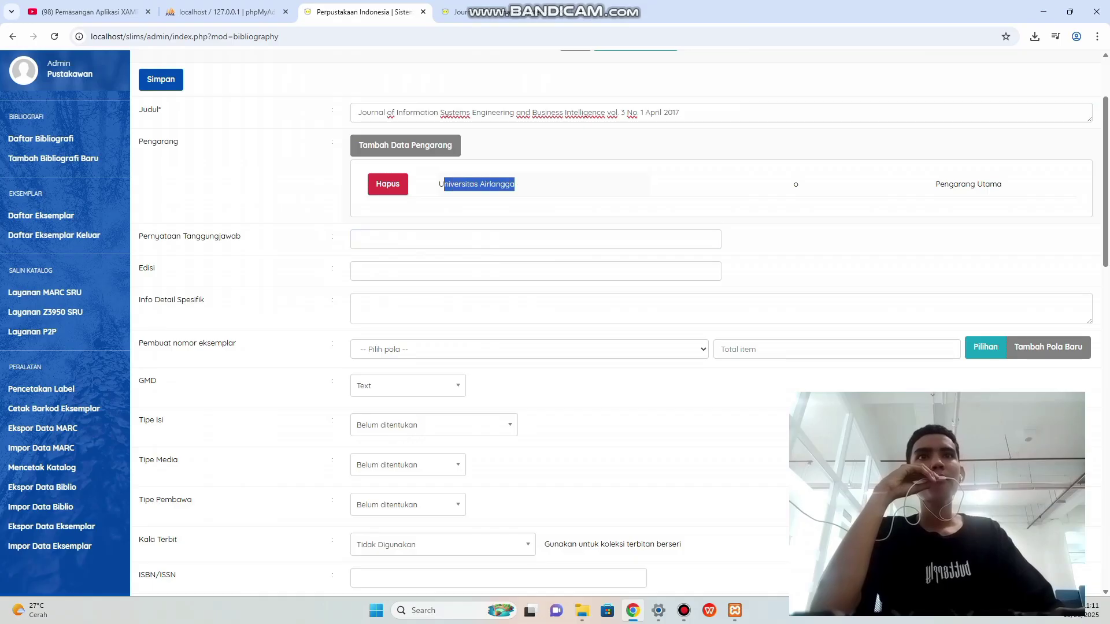
left_click(516, 185)
left_click_drag(440, 184, 515, 184)
key("super+c")
right_click(507, 187)
left_click(520, 199)
left_click(419, 240)
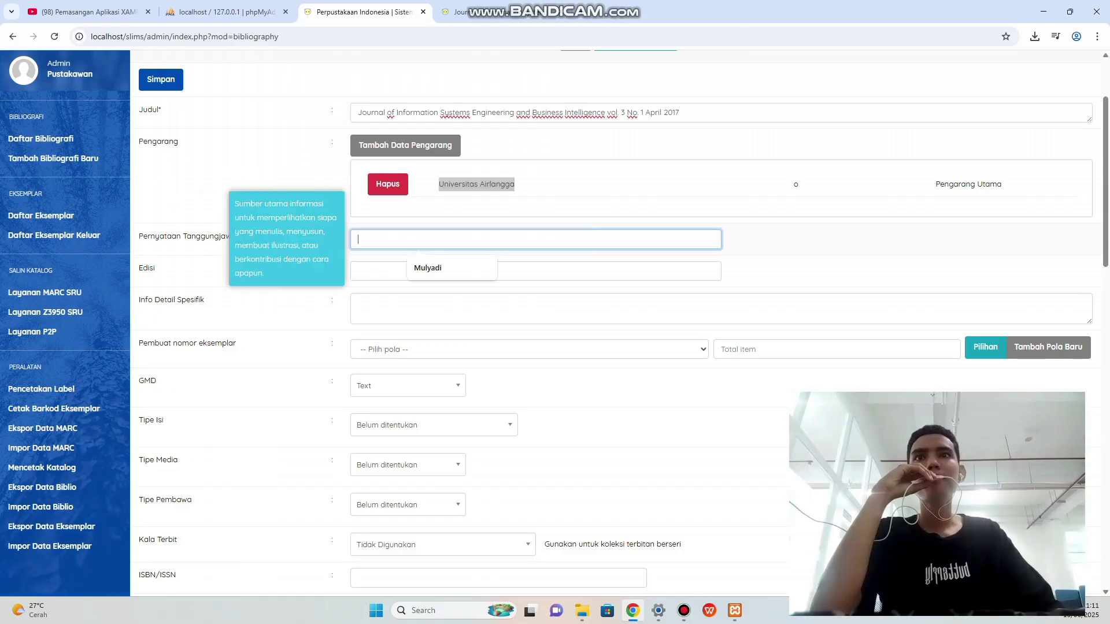
right_click(367, 239)
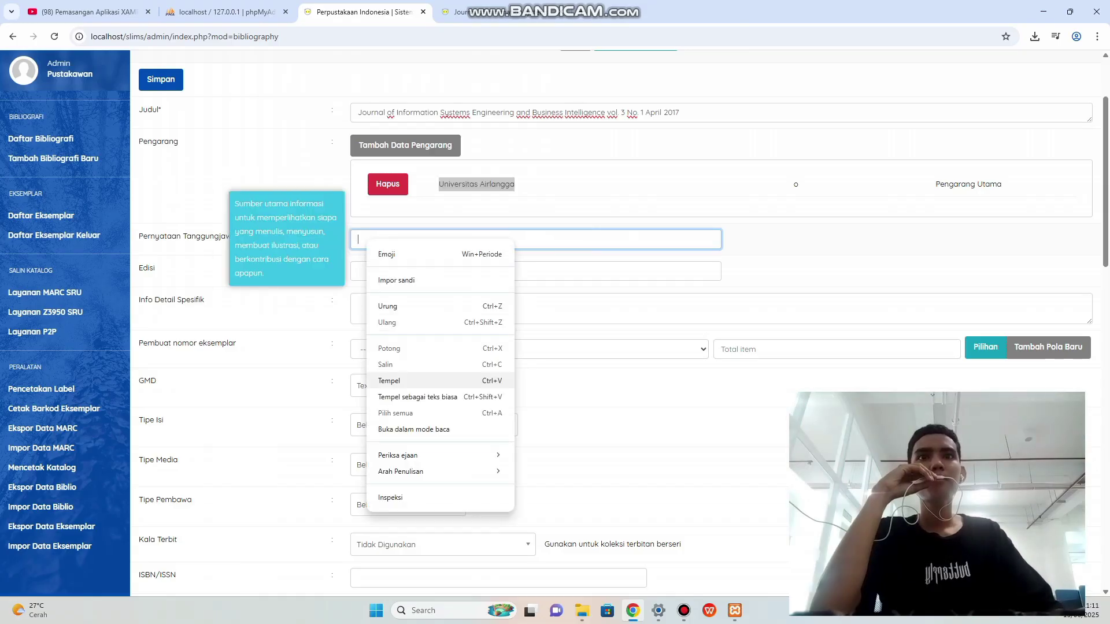
left_click(389, 380)
Copy the edition value Vol.3 No. 1 April 2017 from the journal's OPAC page.
scroll(578, 318, "down", 1)
key("Tab")
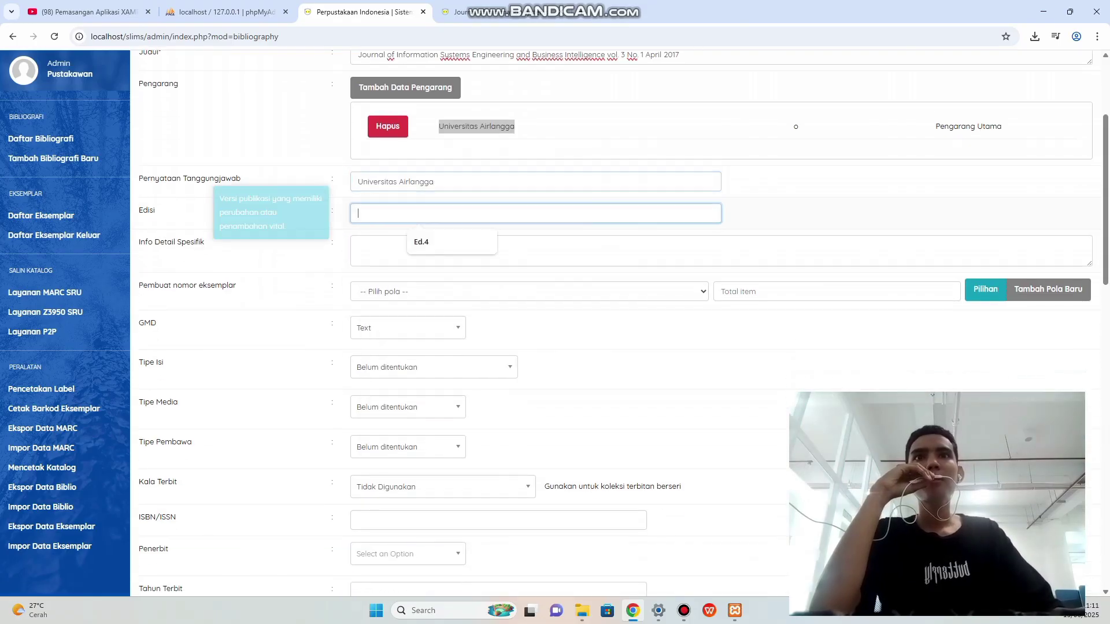
left_click(468, 11)
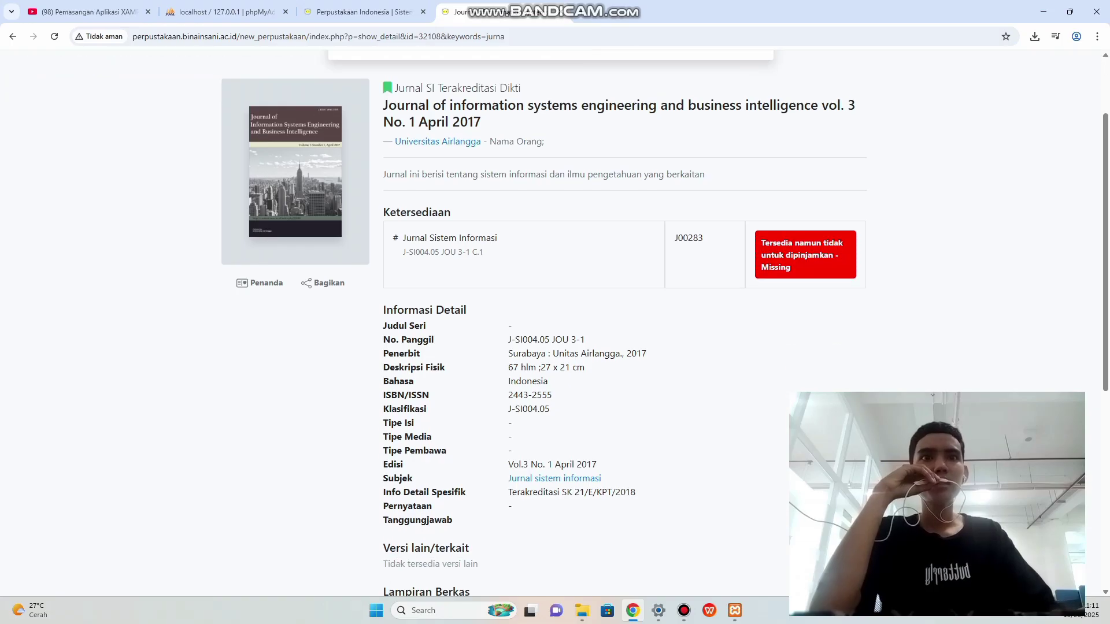
scroll(555, 318, "down", 1)
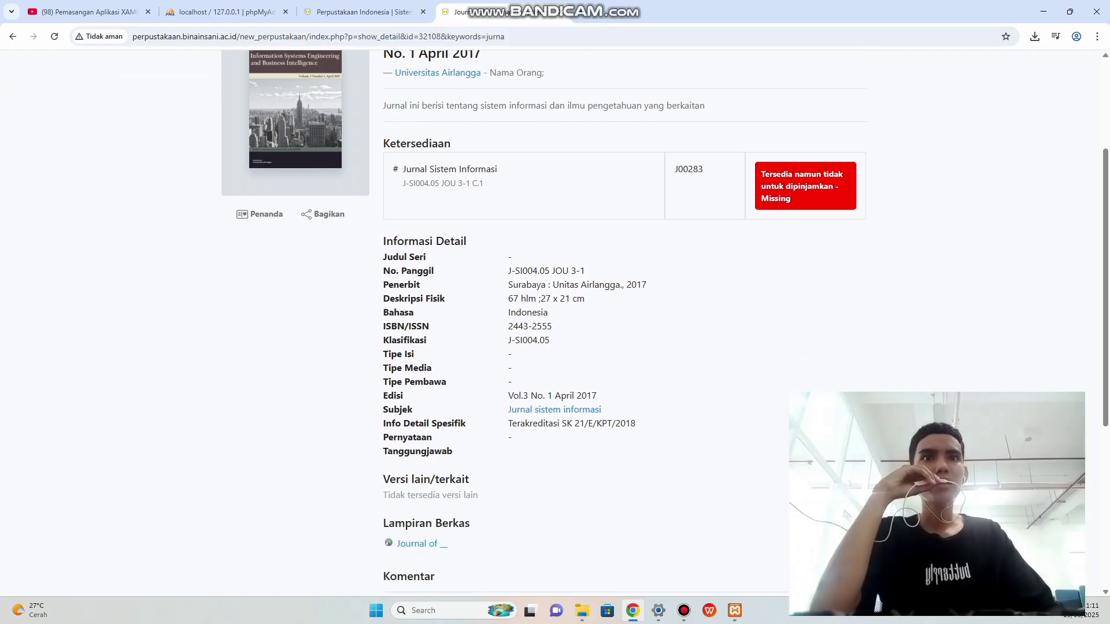
left_click_drag(508, 396, 597, 396)
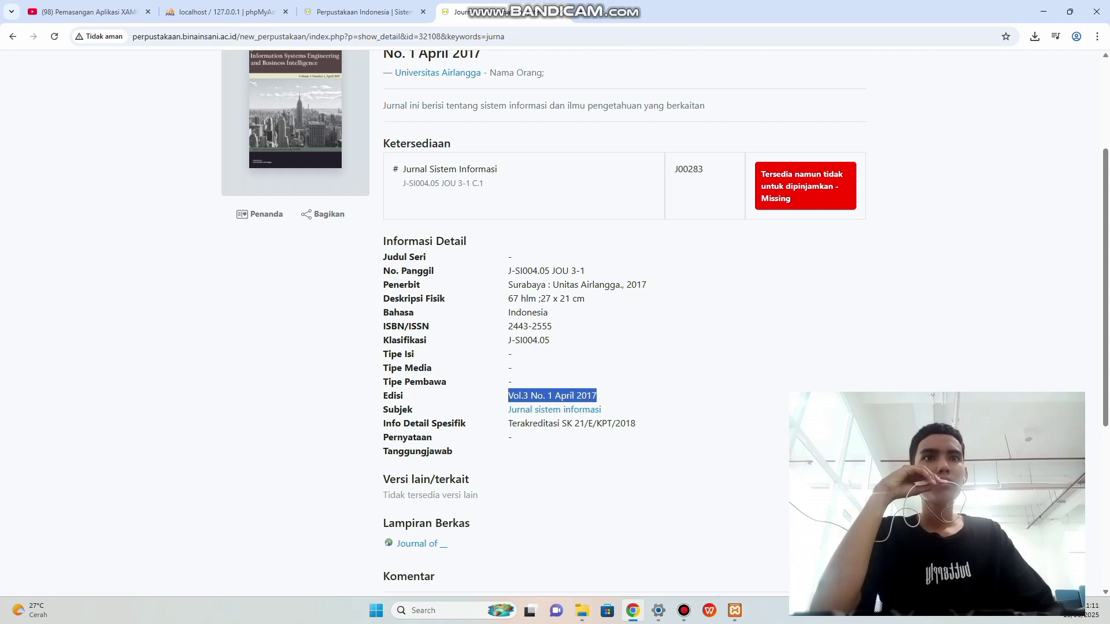
left_click(607, 396)
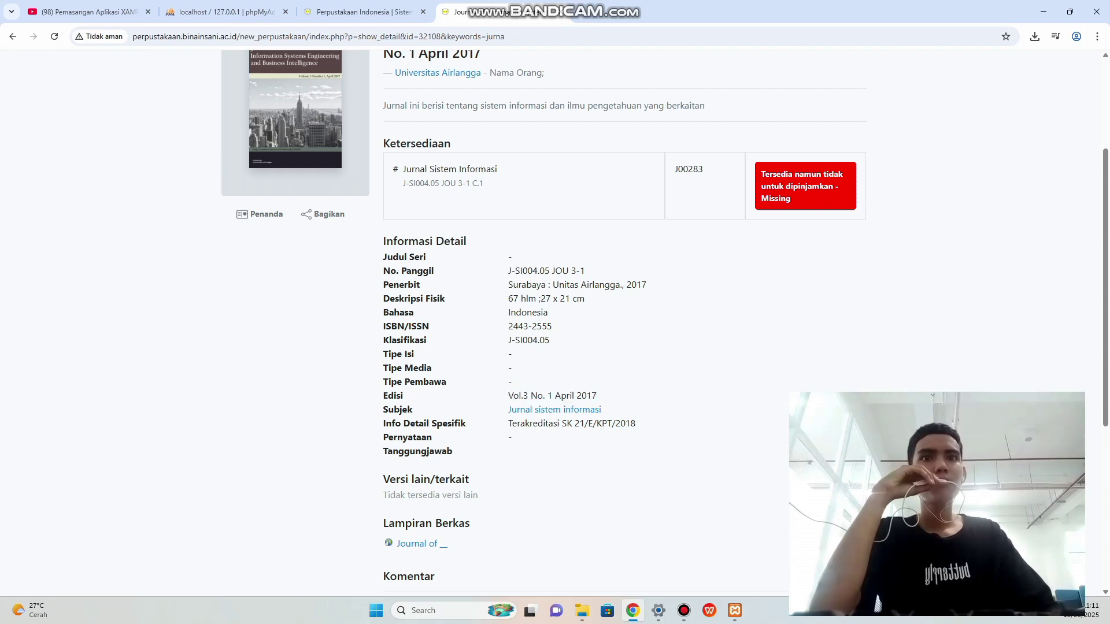
left_click_drag(508, 396, 597, 396)
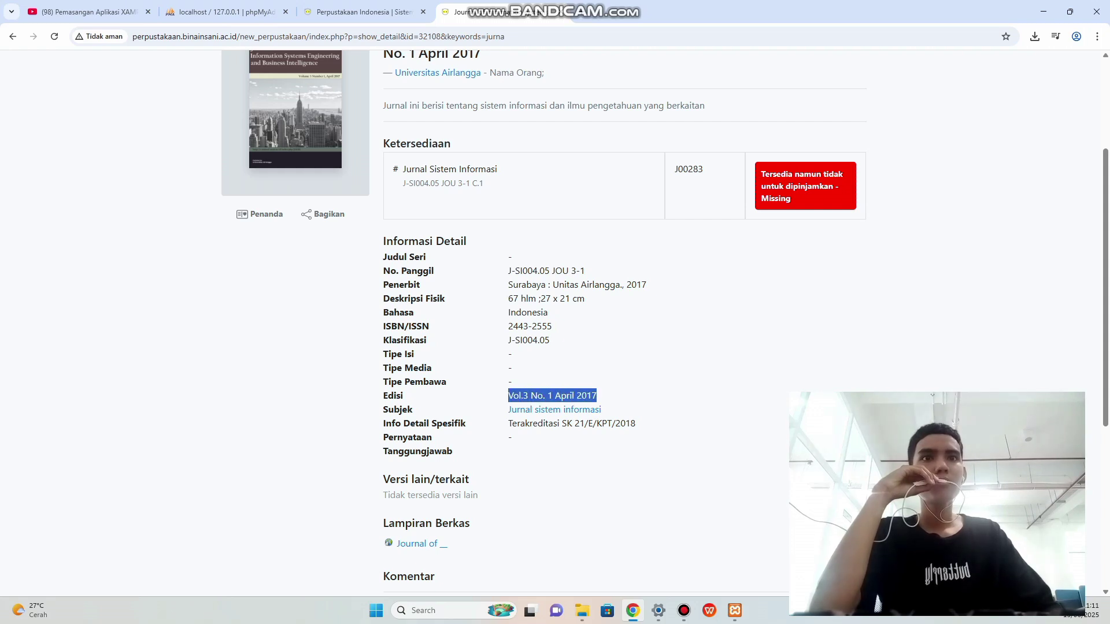
right_click(576, 395)
left_click(595, 408)
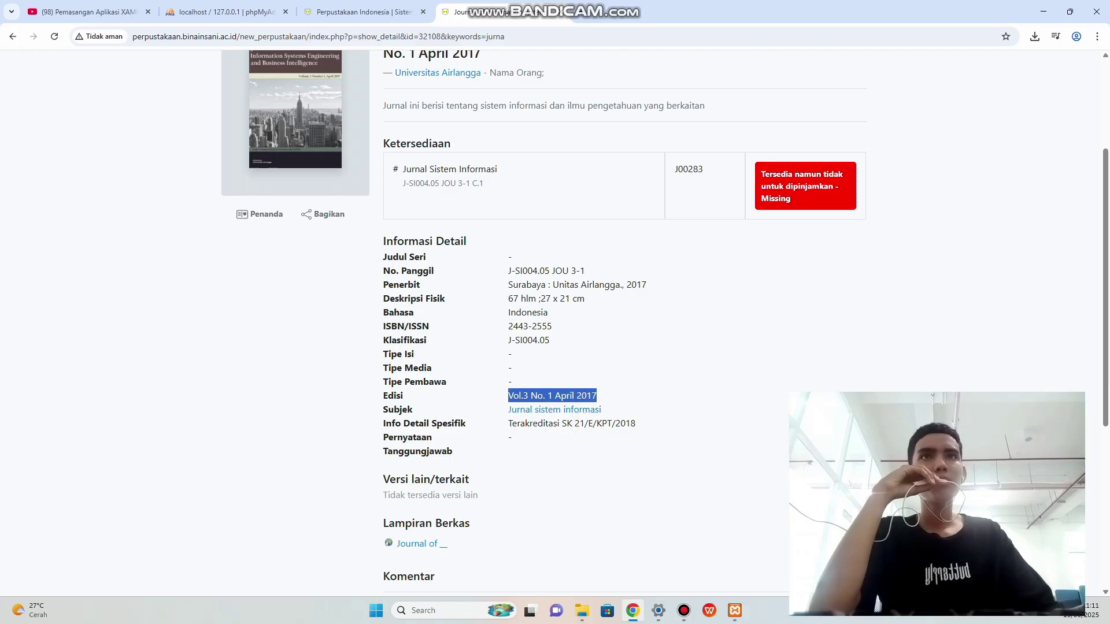
Paste Vol.3 No. 1 April 2017 into the Edisi field.
scroll(511, 143, "up", 2)
scroll(511, 143, "up", 1)
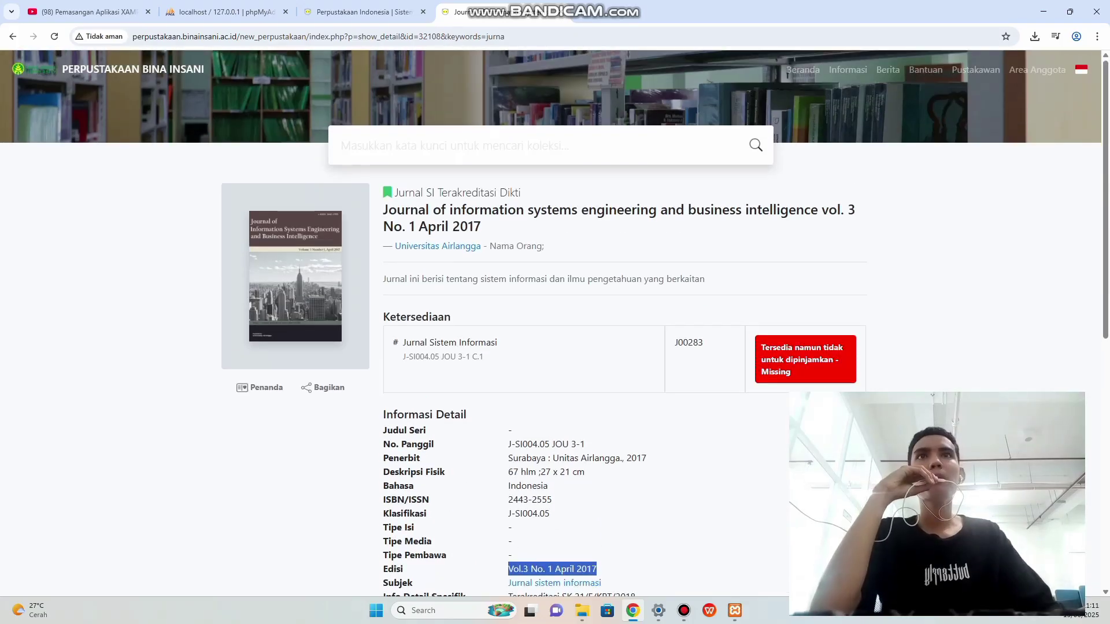
left_click(358, 12)
right_click(363, 219)
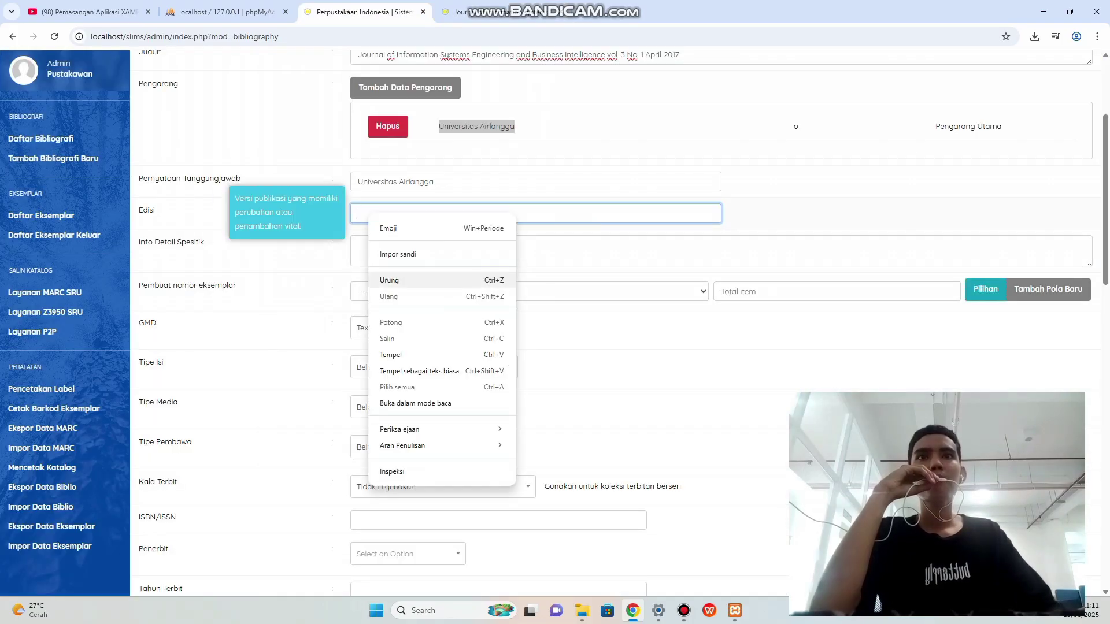
left_click(384, 354)
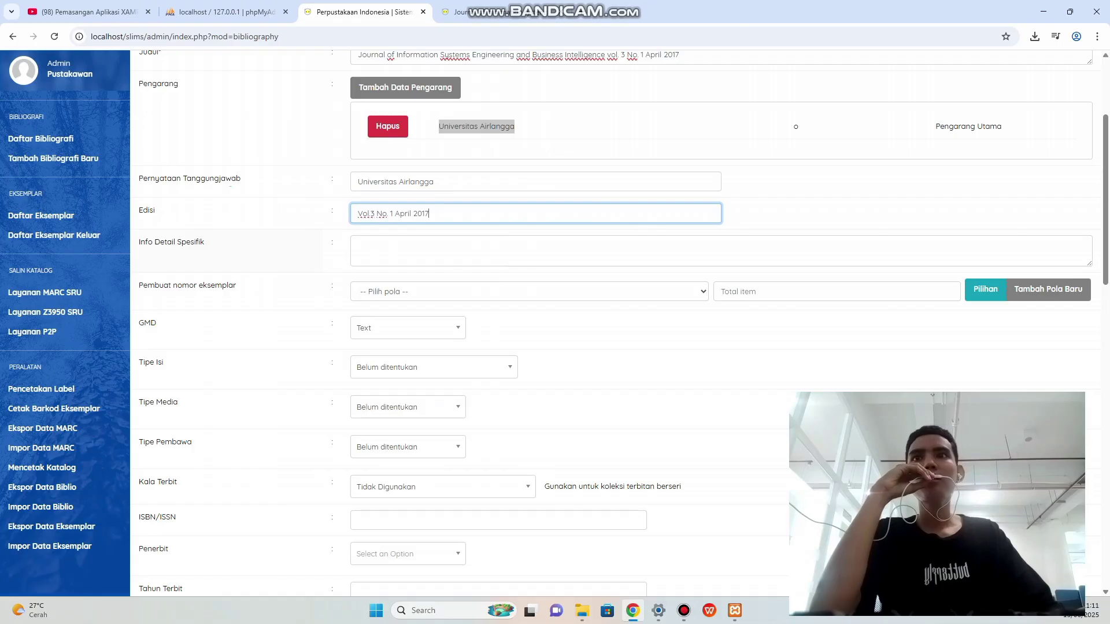
left_click(382, 248)
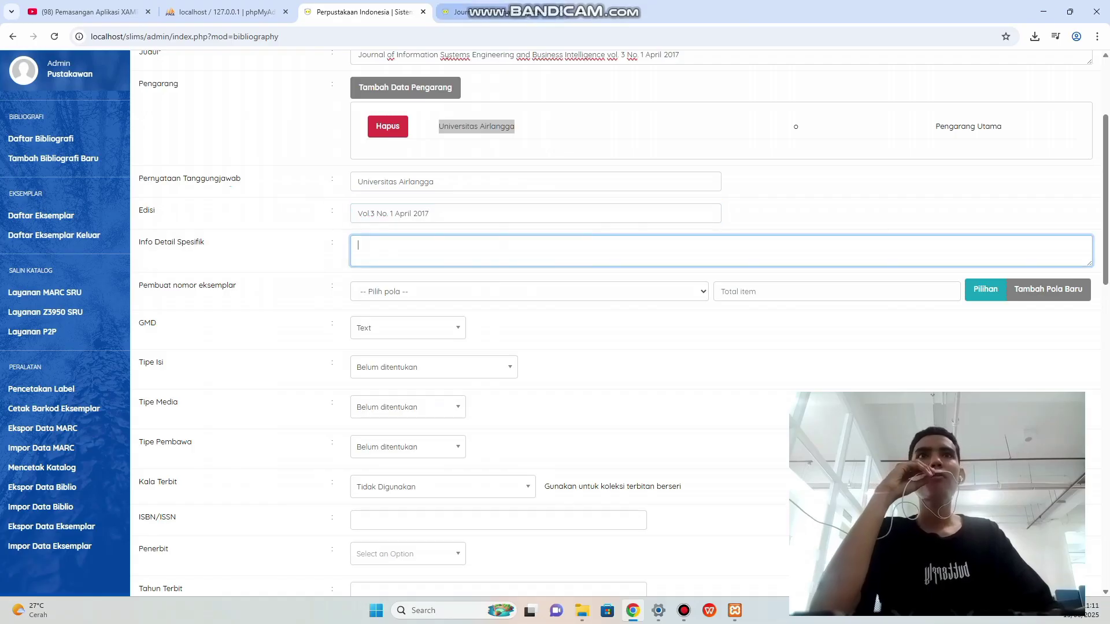
Copy the journal description from the OPAC page into Info Detail Spesifik.
left_click(463, 11)
scroll(549, 324, "down", 1)
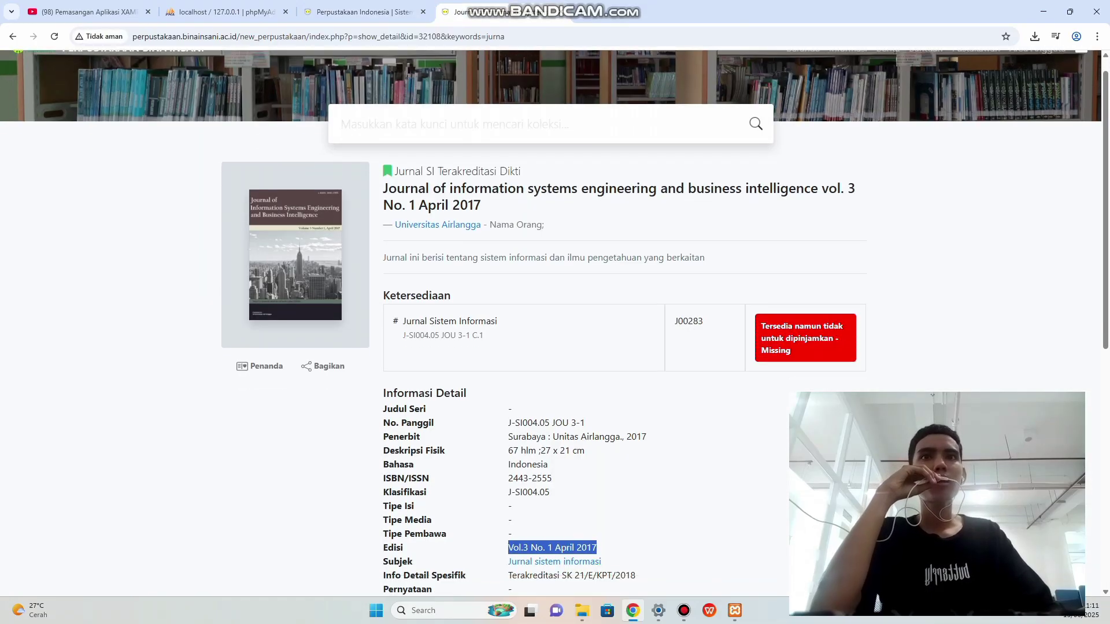
left_click_drag(384, 220, 705, 221)
right_click(631, 226)
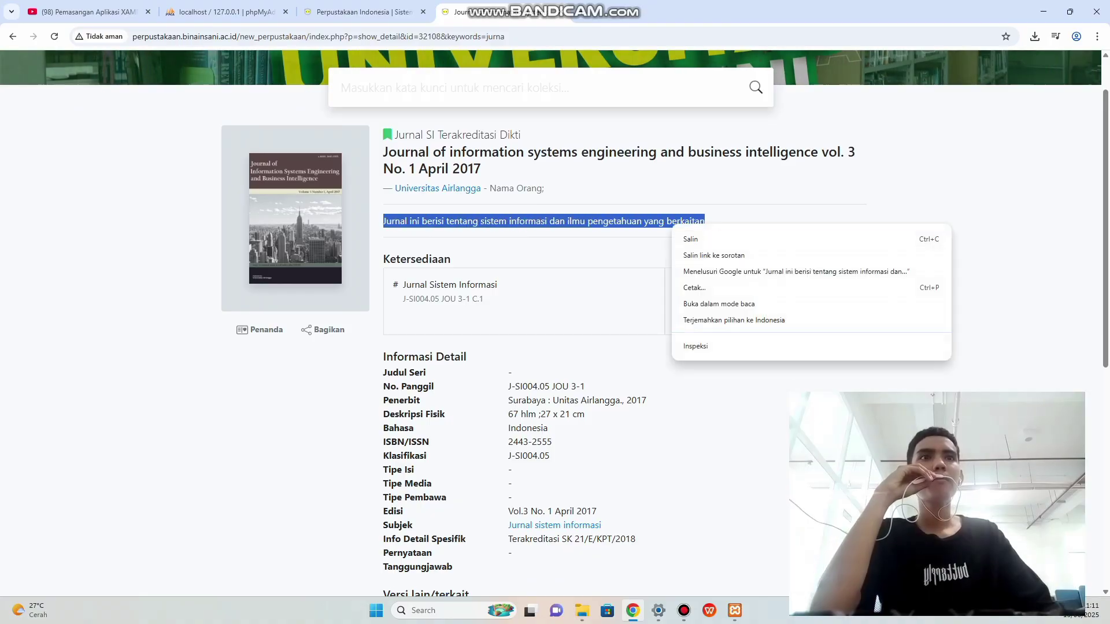
left_click(648, 240)
left_click(366, 11)
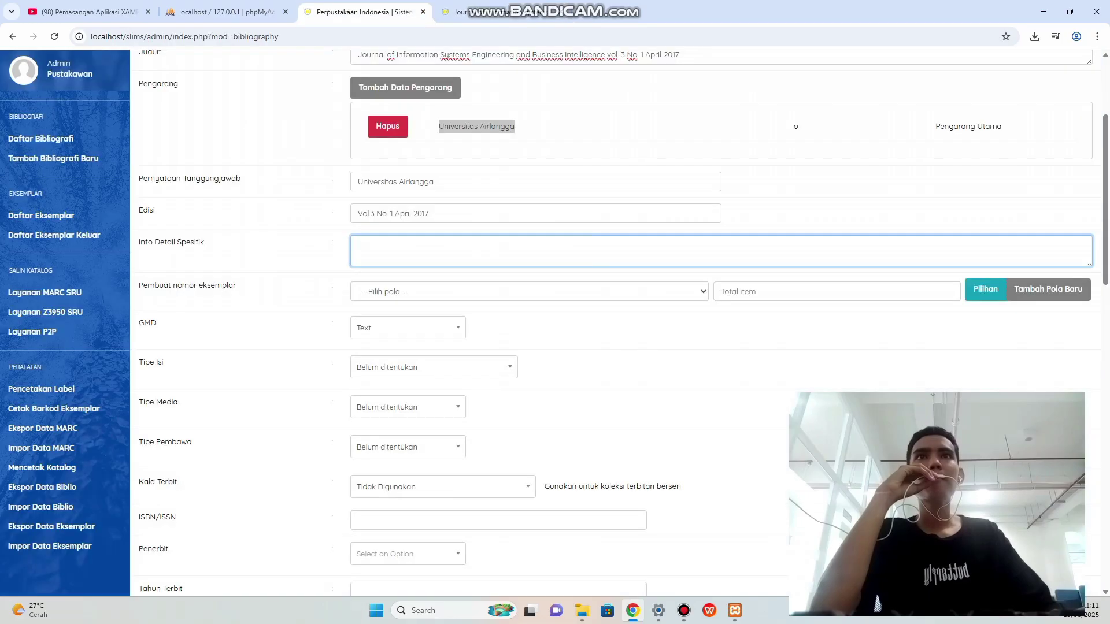
right_click(377, 249)
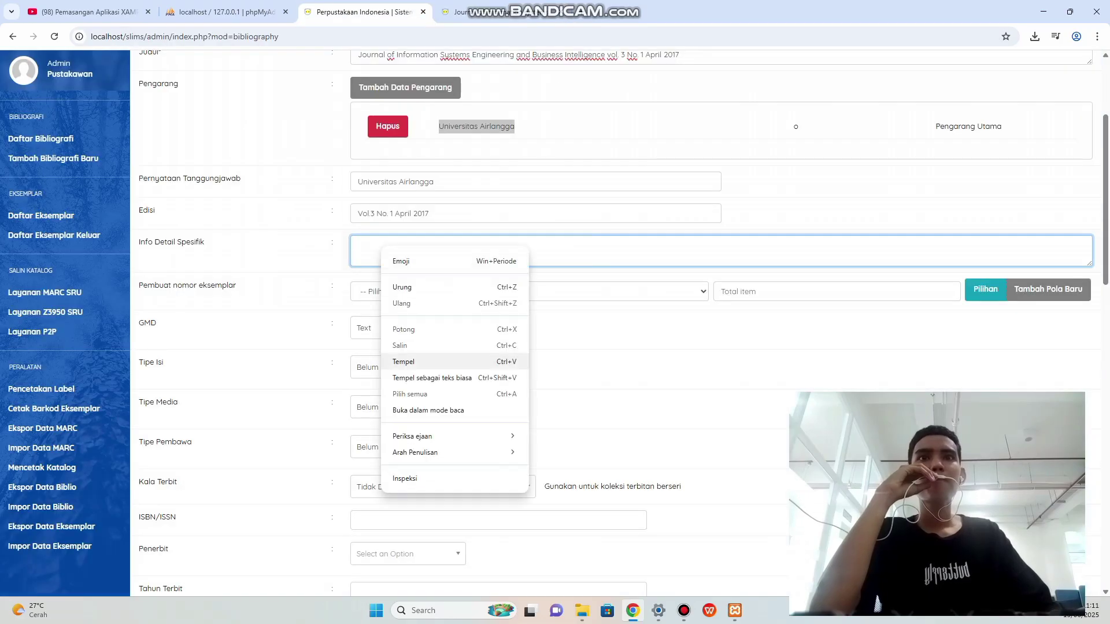
left_click(404, 361)
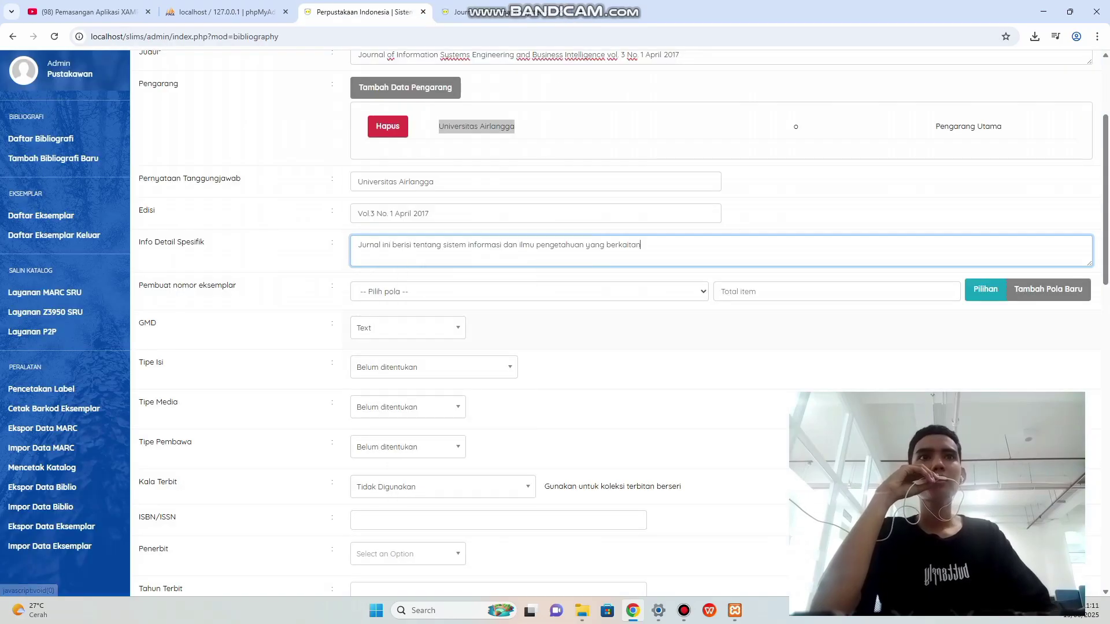
Check the item code pattern choices, leaving the pattern unset.
scroll(405, 361, "down", 1)
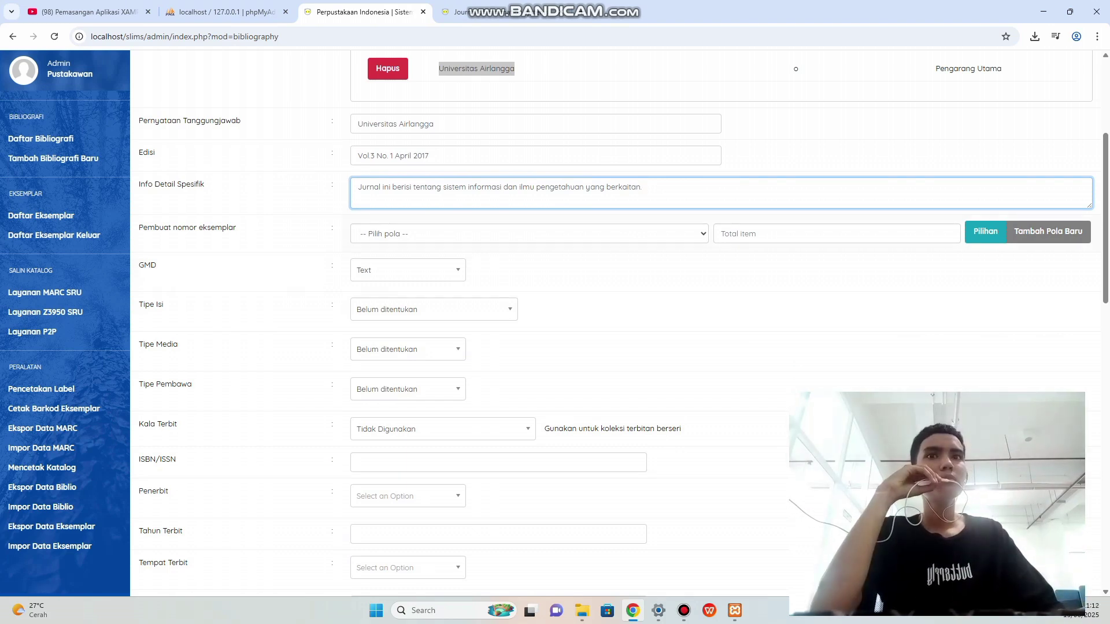
left_click(810, 233)
left_click(579, 234)
left_click(579, 234)
scroll(624, 324, "down", 2)
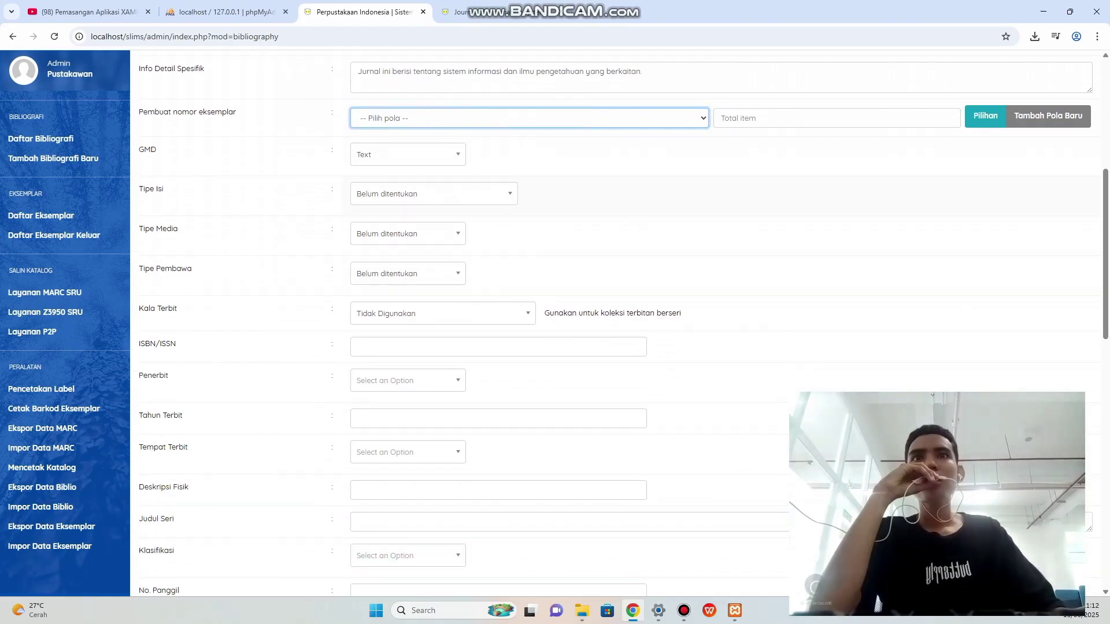
scroll(616, 324, "down", 1)
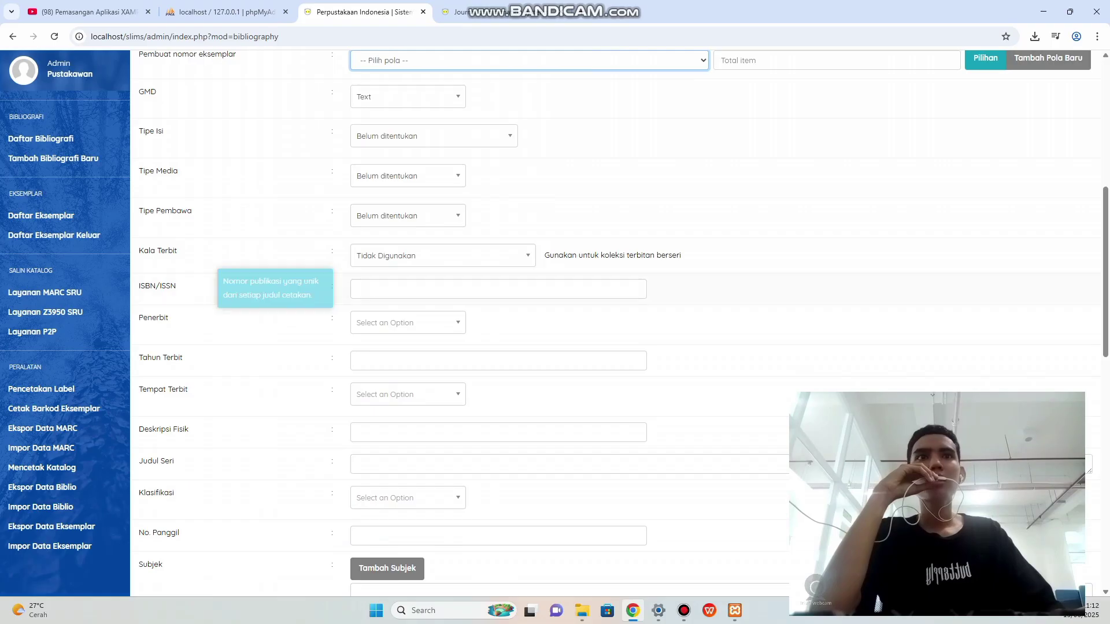
scroll(271, 278, "down", 1)
Copy the ISSN 2443-2555 from the OPAC page into the ISBN/ISSN field.
left_click(439, 231)
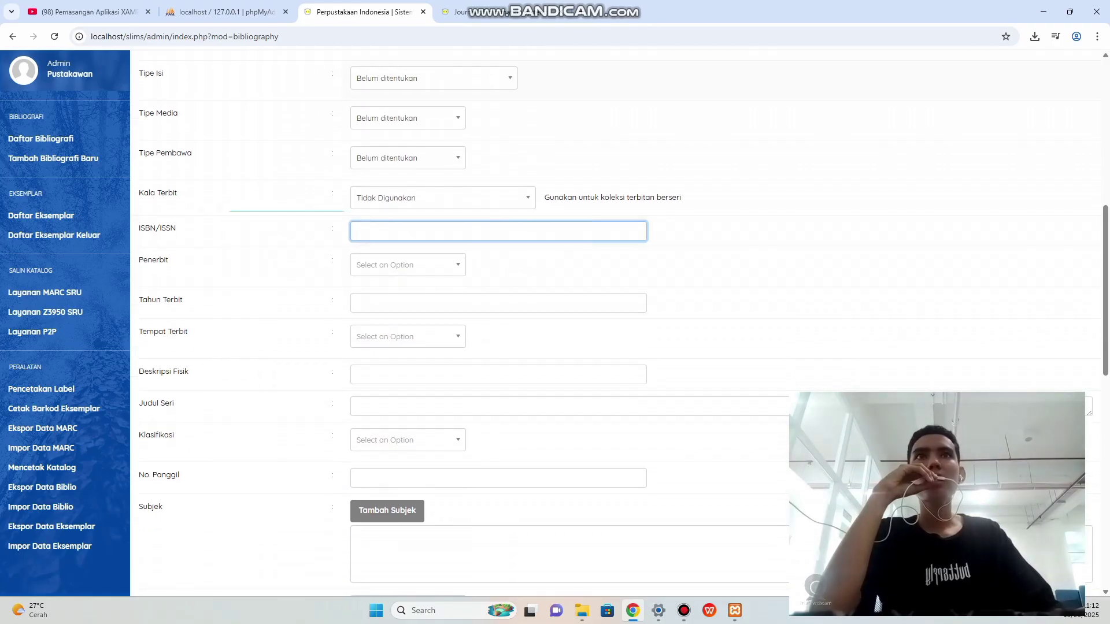
left_click(492, 12)
scroll(616, 323, "down", 2)
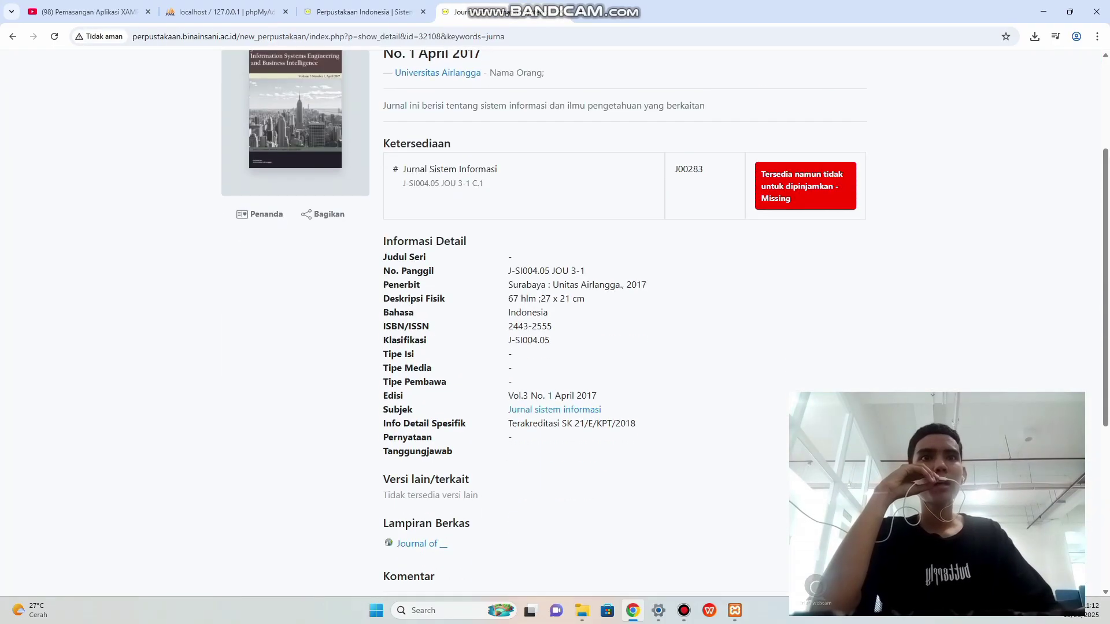
left_click_drag(509, 326, 547, 326)
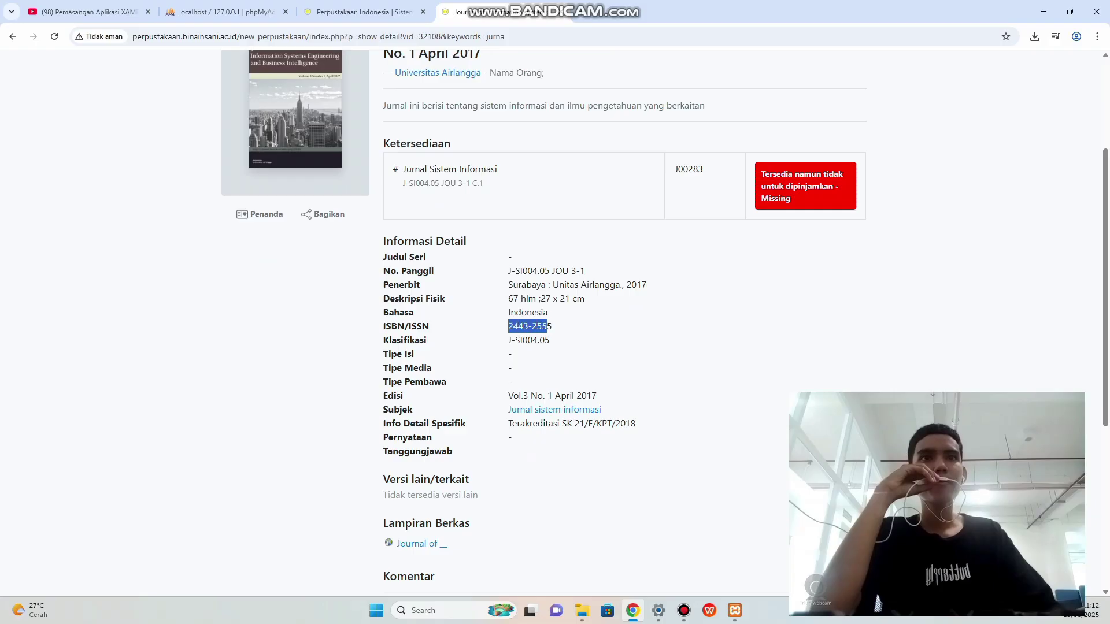
right_click(538, 326)
left_click(558, 337)
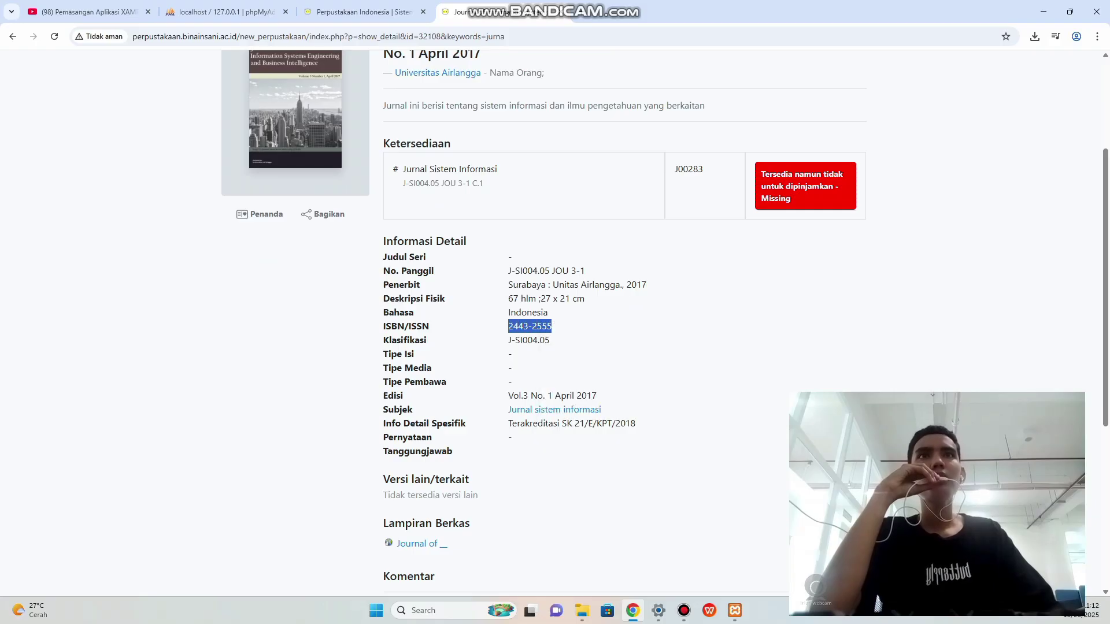
left_click(359, 12)
right_click(353, 231)
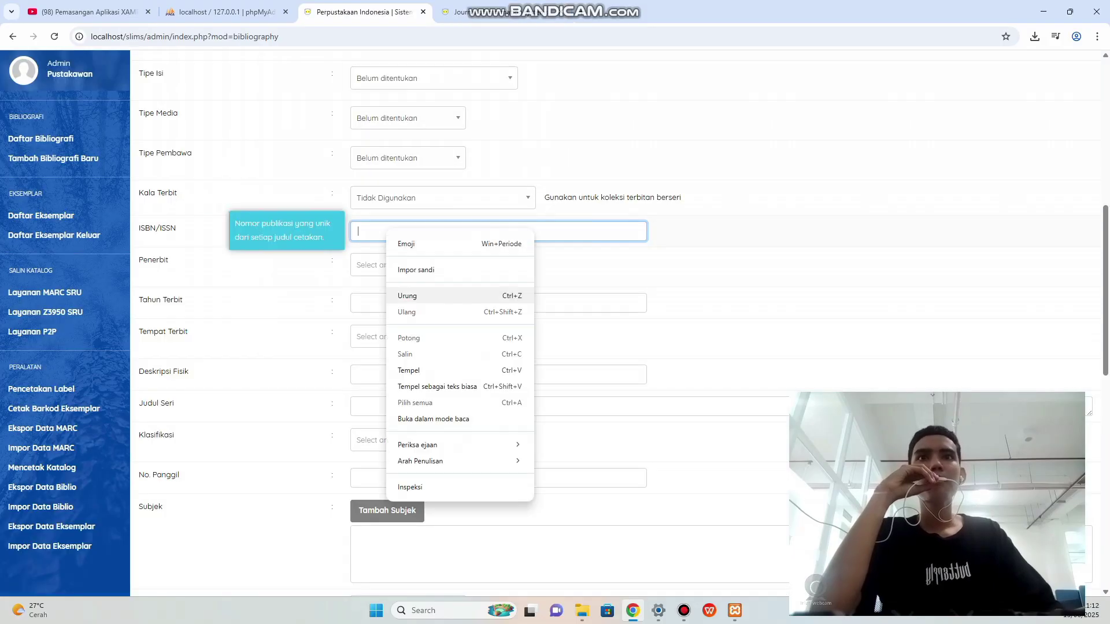
left_click(421, 370)
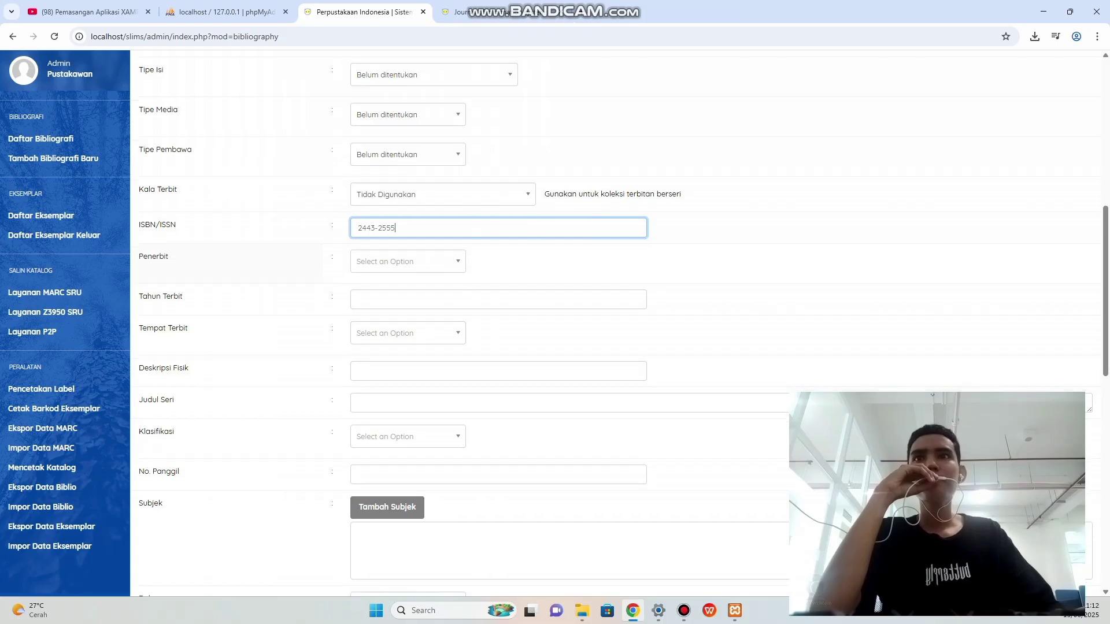
Return to the journal's catalogue record page.
scroll(613, 324, "down", 1)
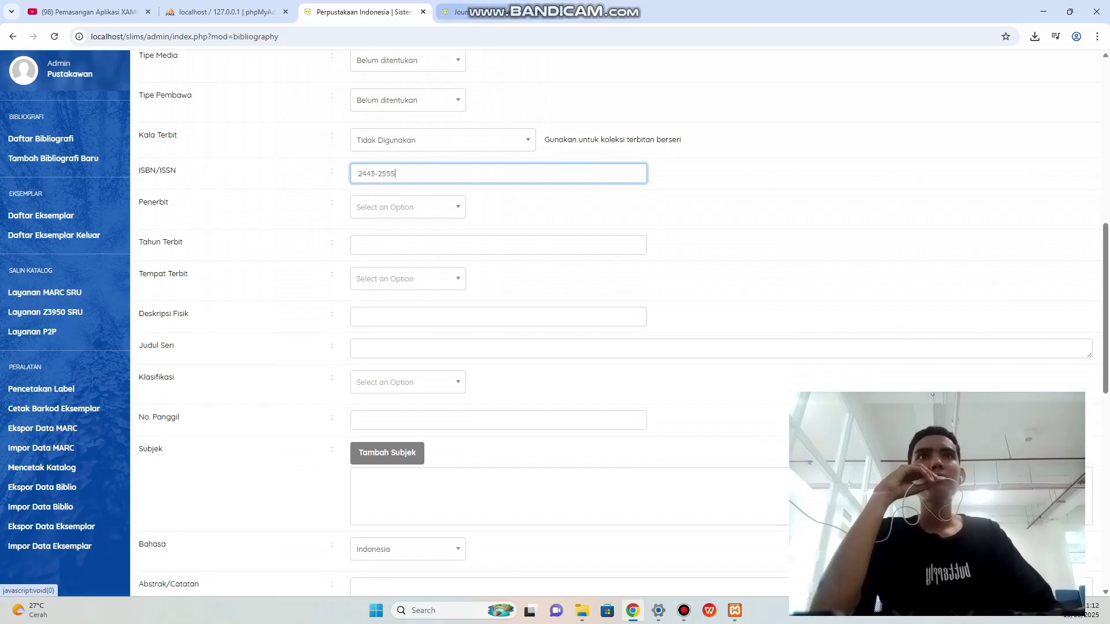
left_click(463, 12)
left_click(590, 339)
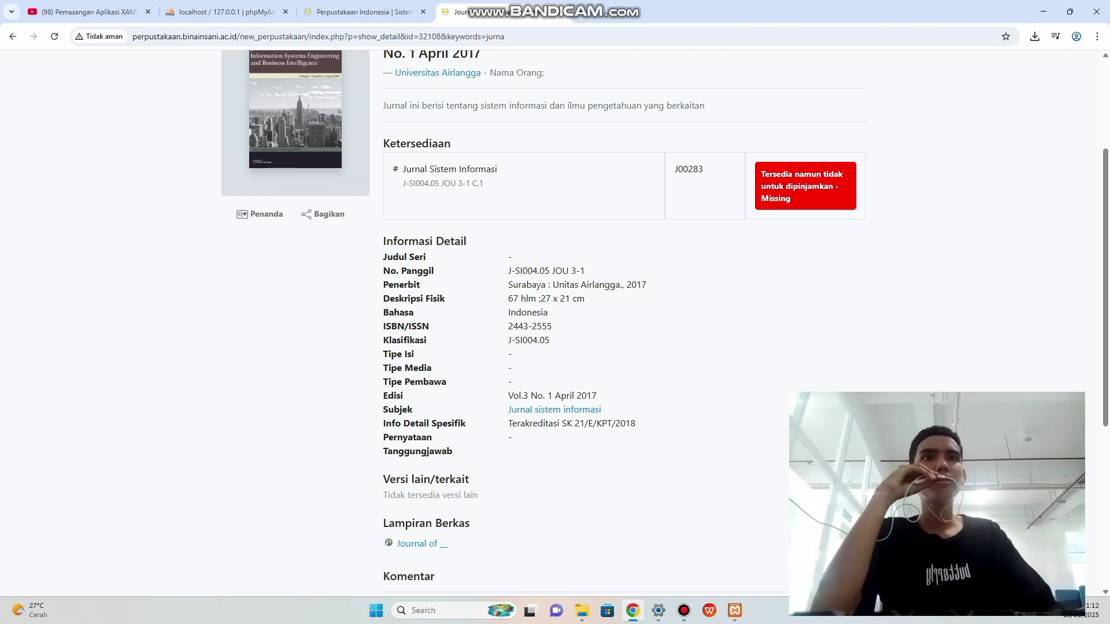
Add Universitas Airlangga as a new publisher in the Penerbit field.
left_click(364, 12)
left_click(408, 207)
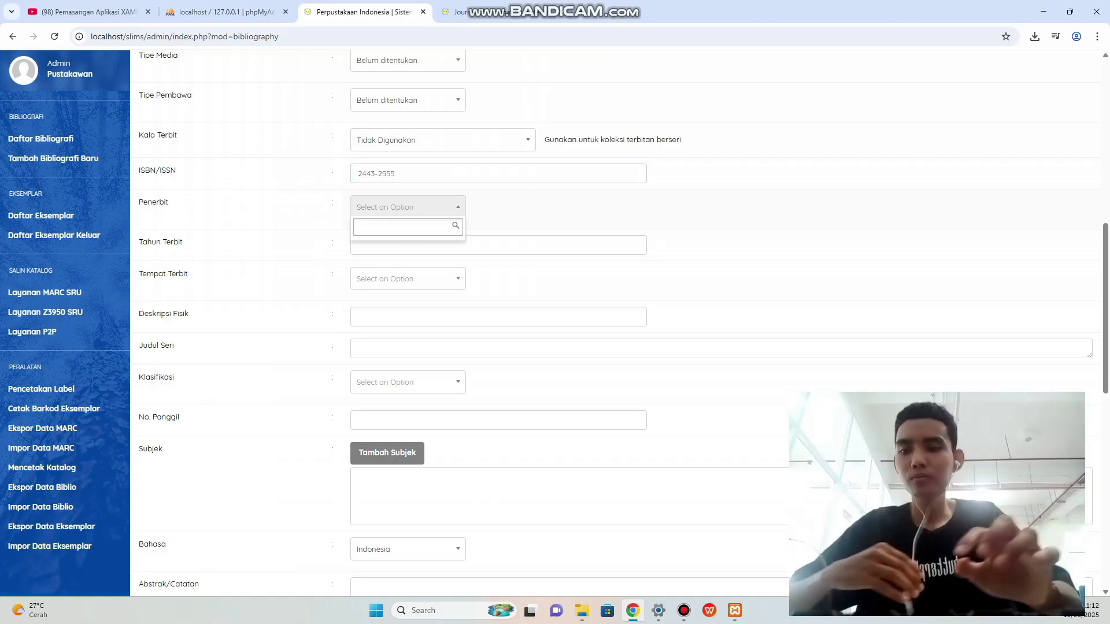
type("Uni")
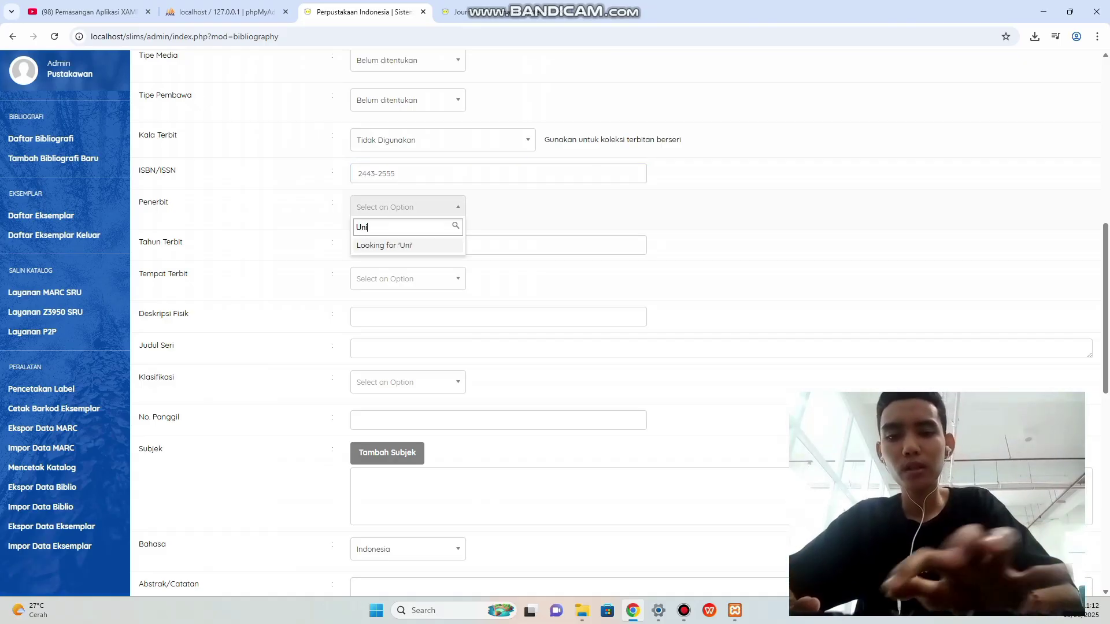
type("vers")
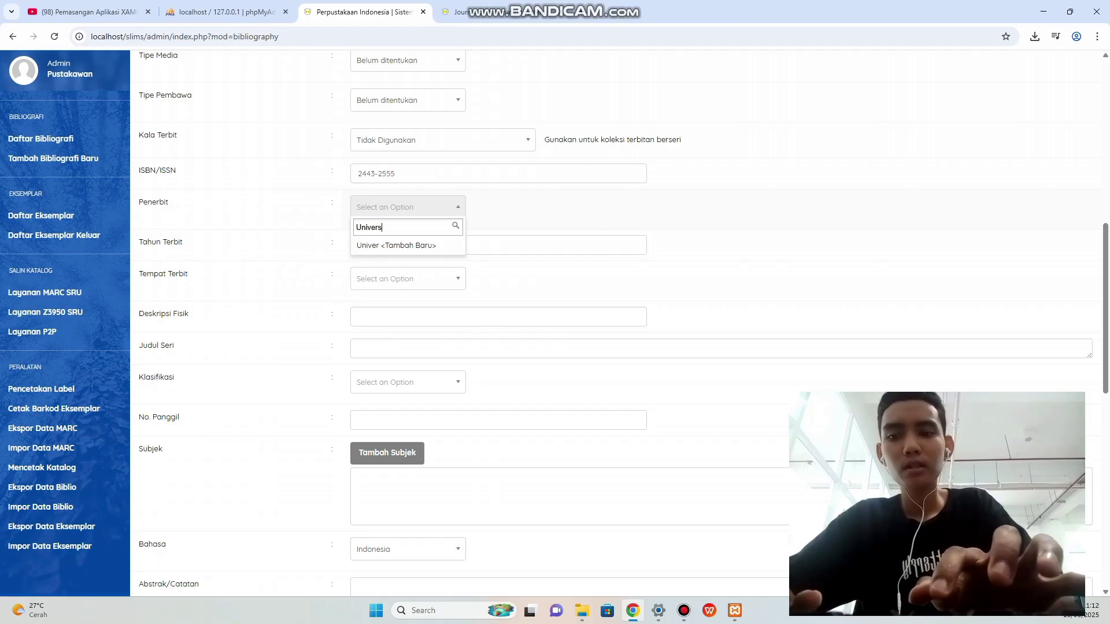
type("itas irla")
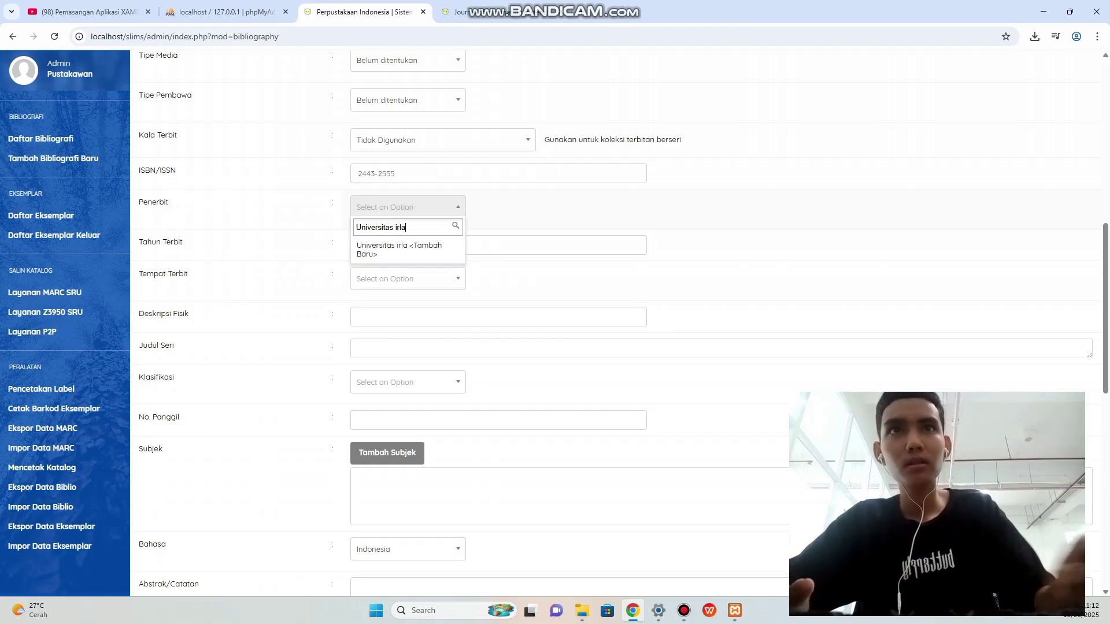
key("BackSpace")
key("BackSpace")
key("BackSpace")
key("BackSpace")
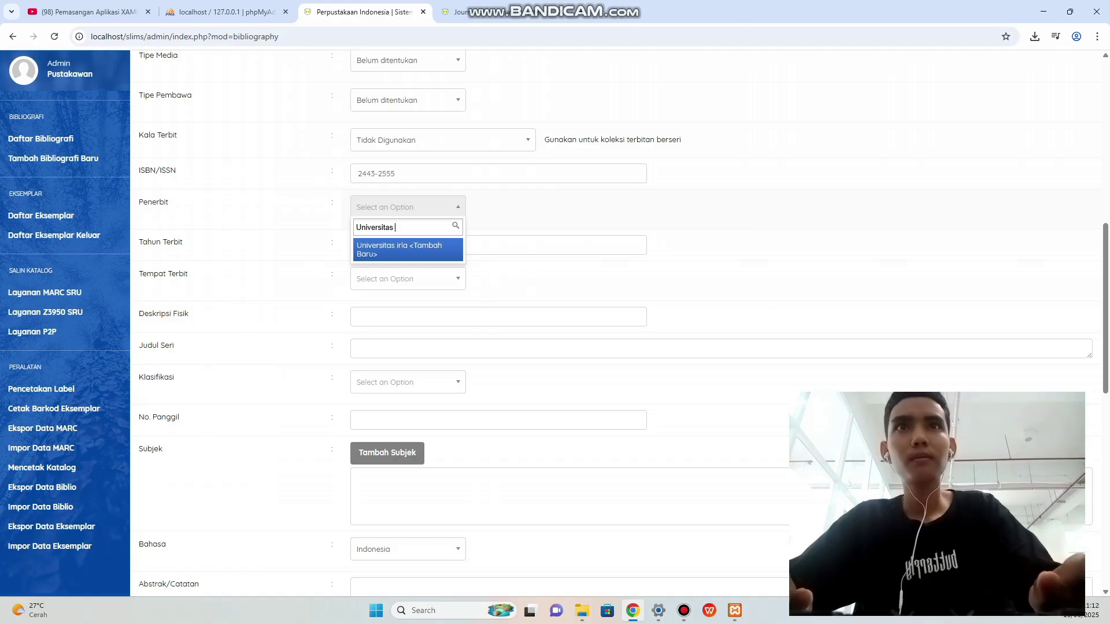
type("Airlangga")
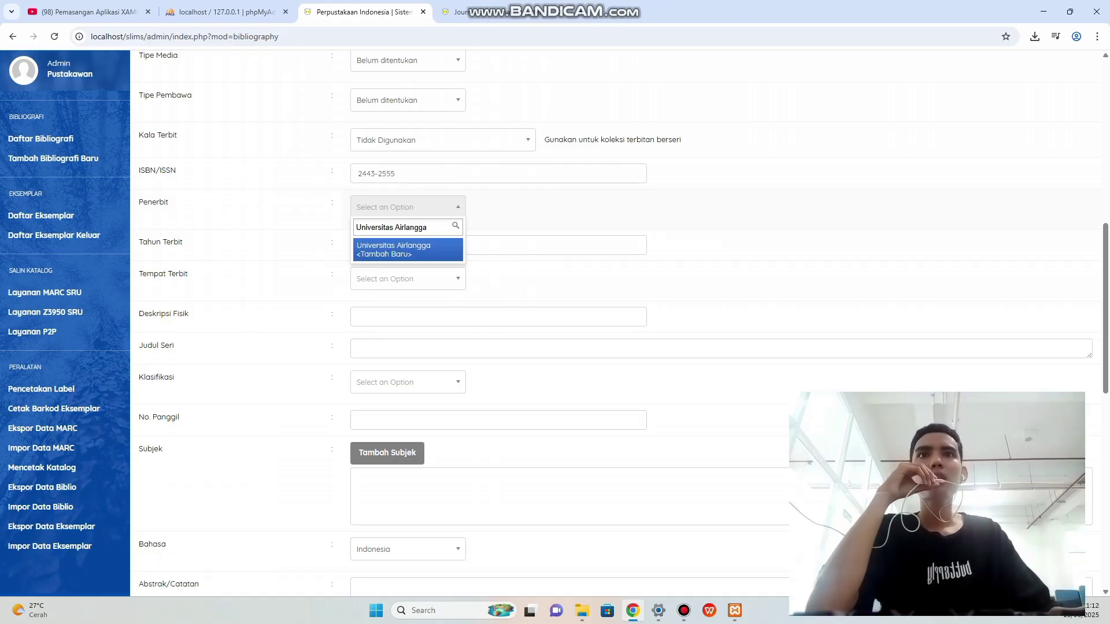
key("Tab")
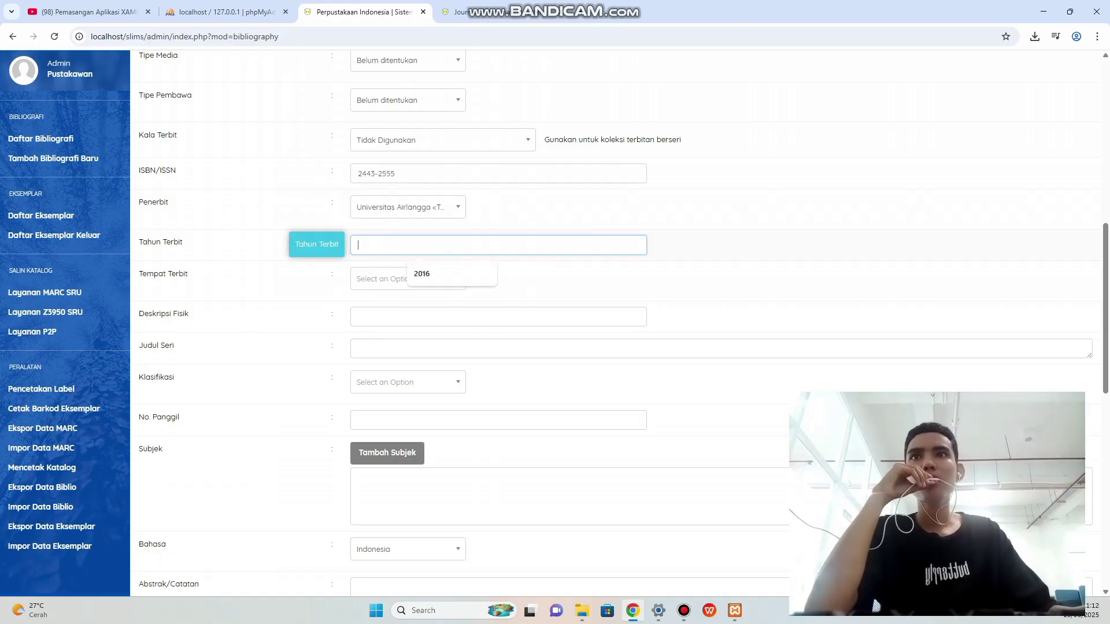
Copy the year 2017 from the catalogue record into Tahun Terbit.
key("ctrl+Tab")
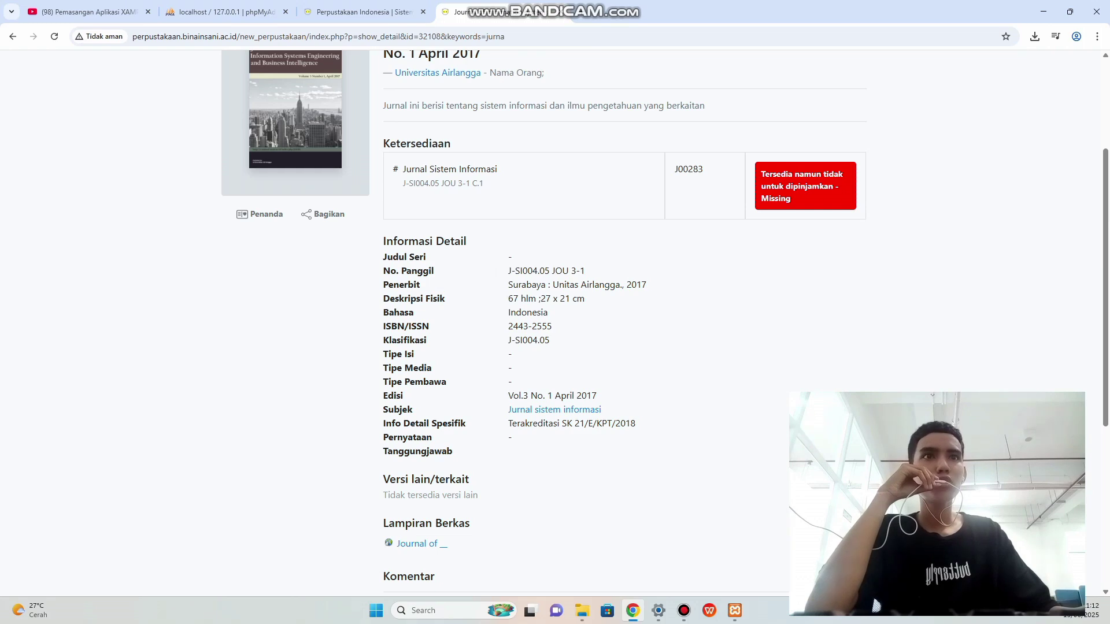
double_click(637, 285)
right_click(637, 285)
left_click(658, 300)
left_click(359, 11)
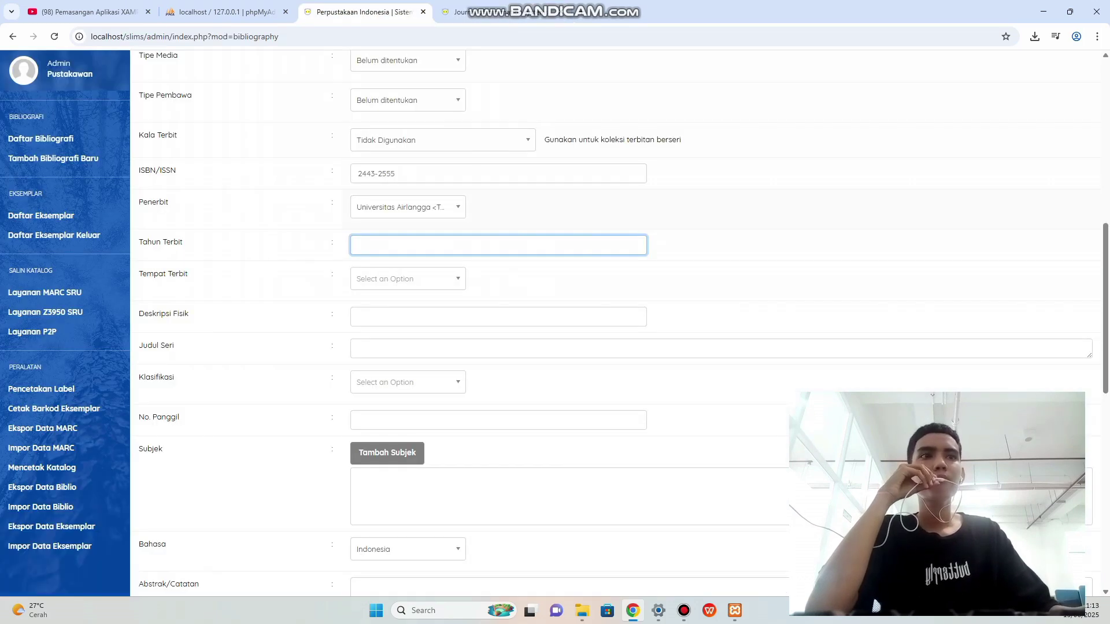
left_click(400, 245)
right_click(400, 249)
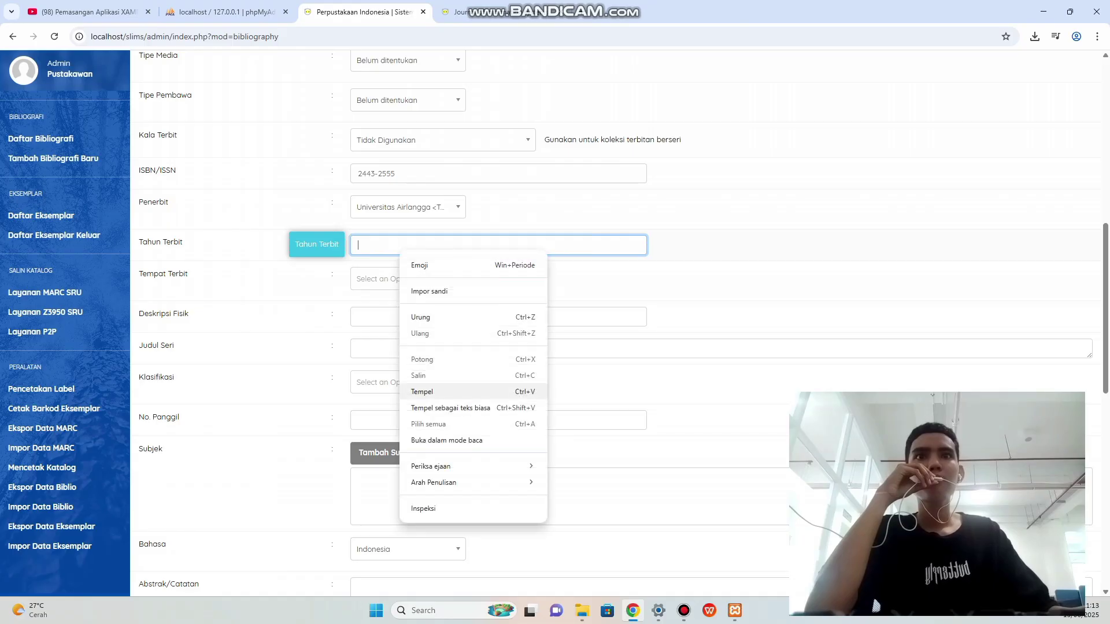
left_click(427, 392)
scroll(428, 392, "down", 1)
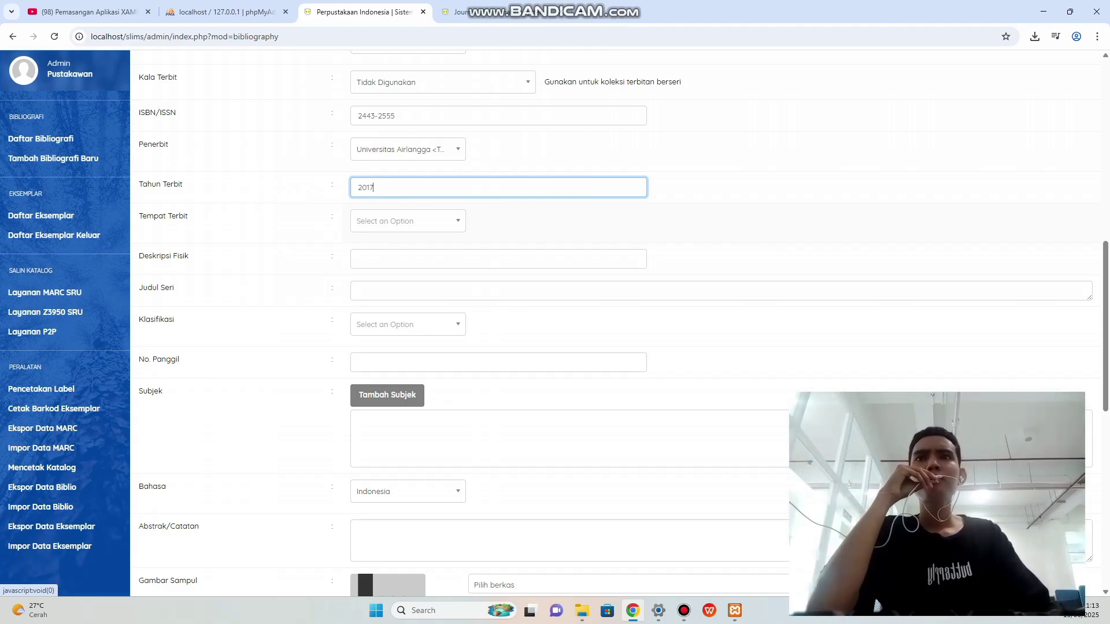
Copy Surabaya from the catalogue record into the place of publication search.
left_click(407, 221)
key("ctrl+Tab")
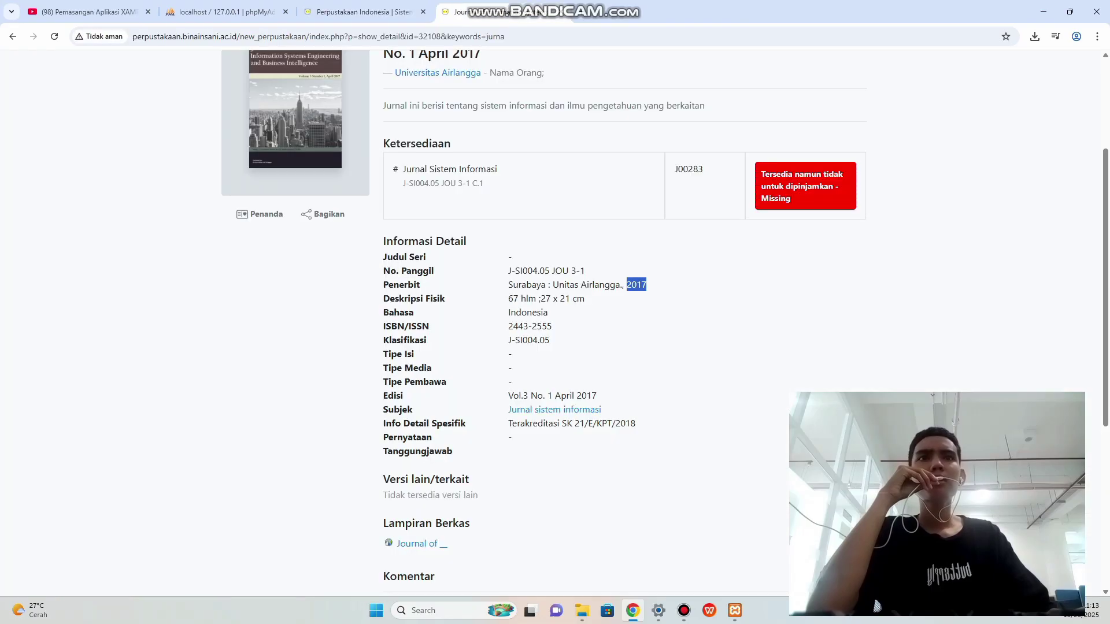
left_click_drag(508, 284, 546, 284)
right_click(540, 287)
left_click(558, 301)
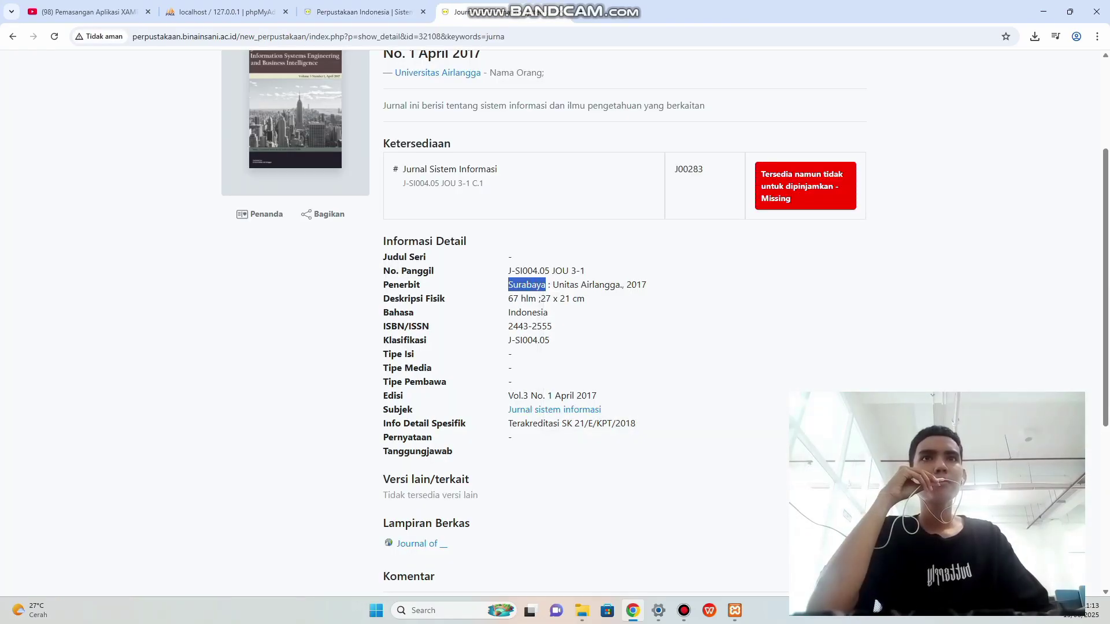
left_click(359, 11)
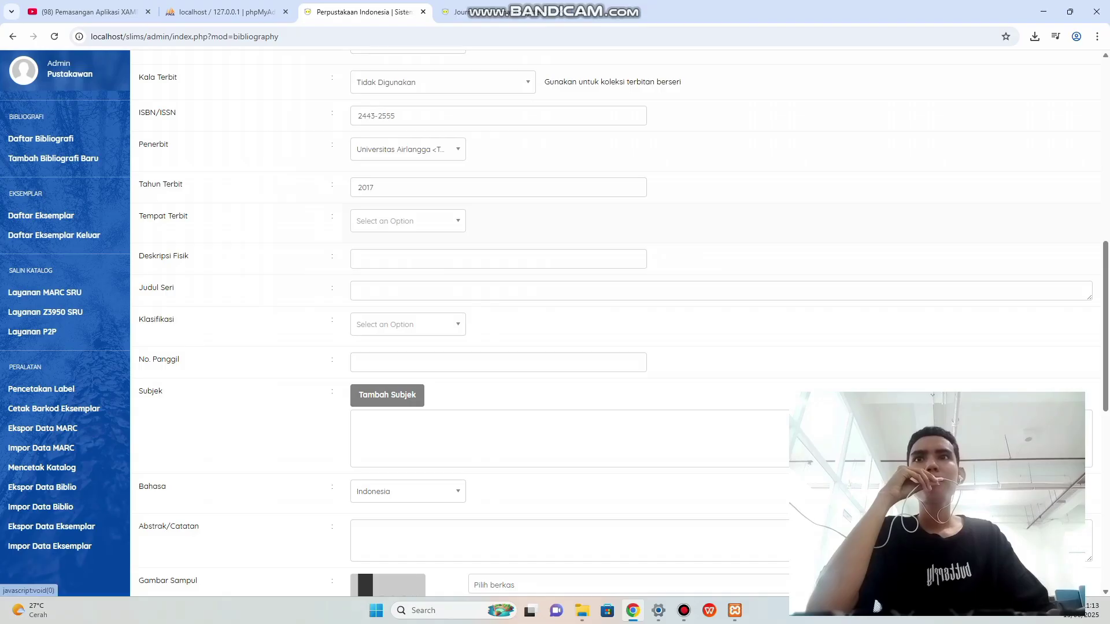
left_click(405, 221)
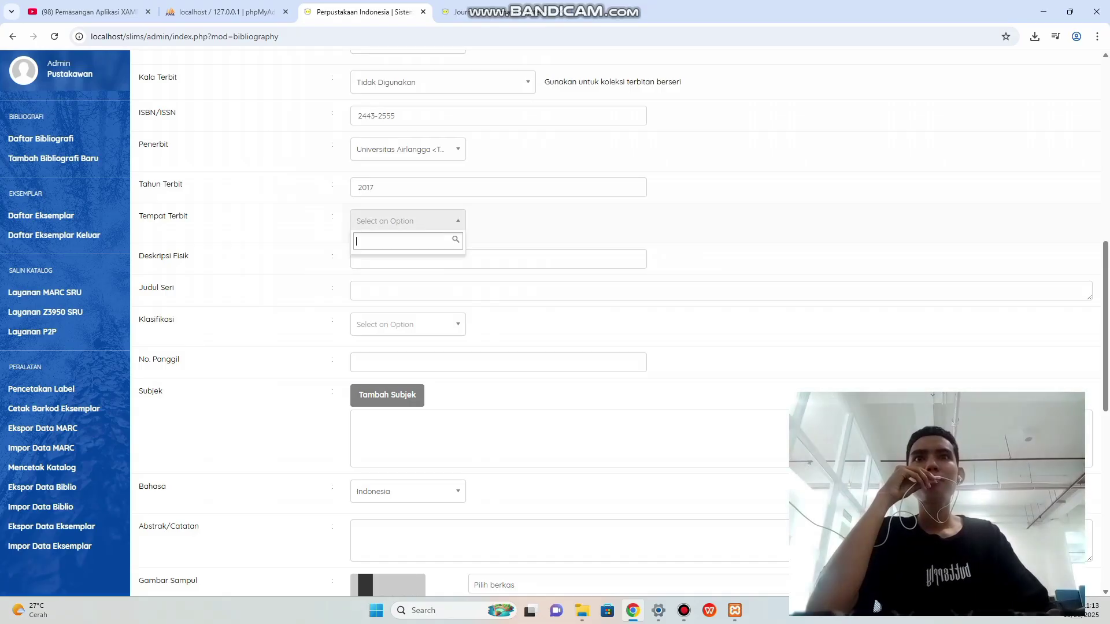
right_click(382, 244)
left_click(404, 386)
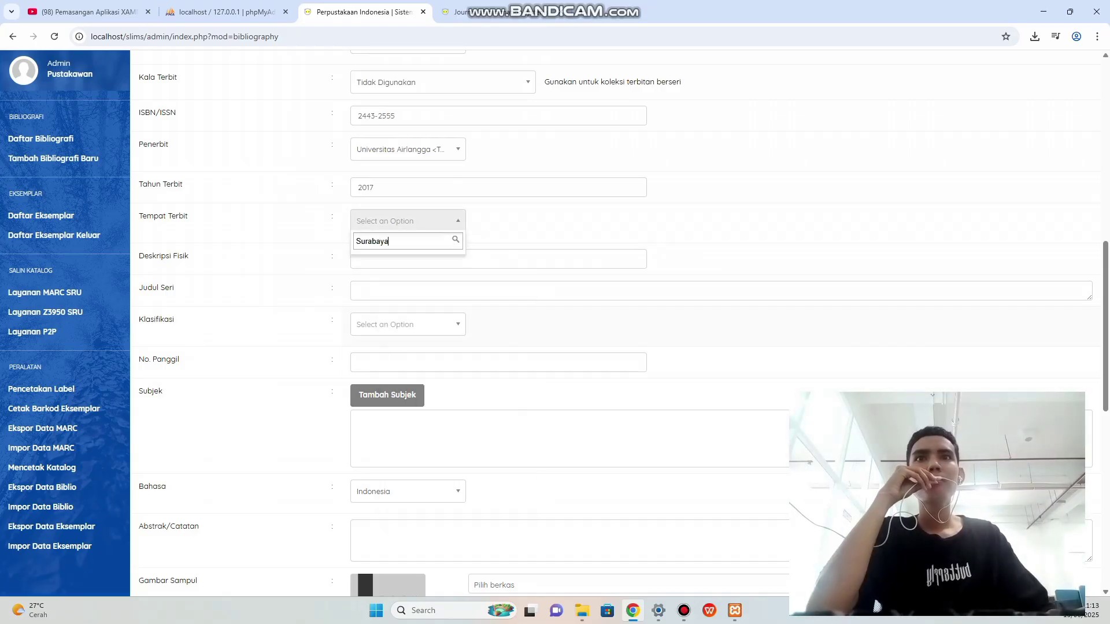
key("Tab")
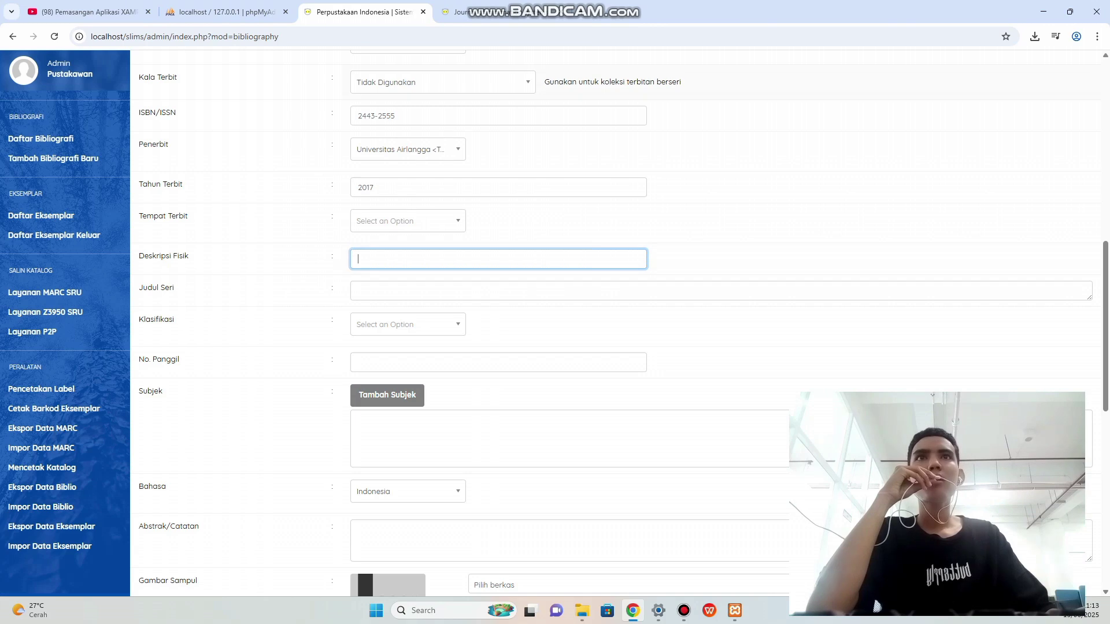
Copy the physical description 67 hlm ;27 x 21 cm into Deskripsi Fisik.
key("ctrl+Tab")
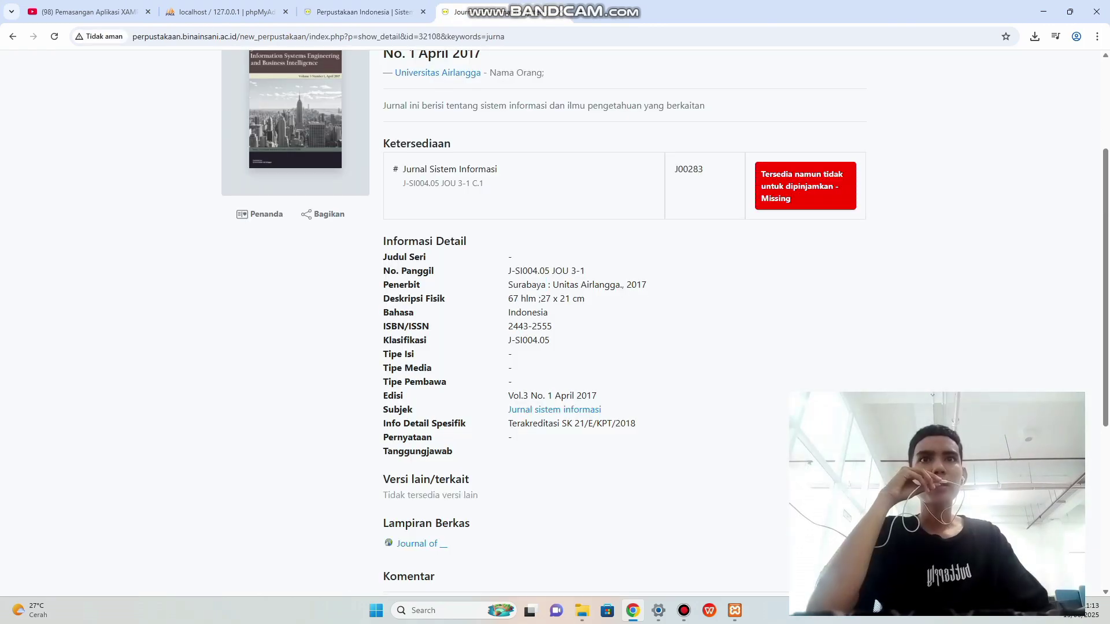
left_click_drag(508, 299, 585, 299)
right_click(563, 301)
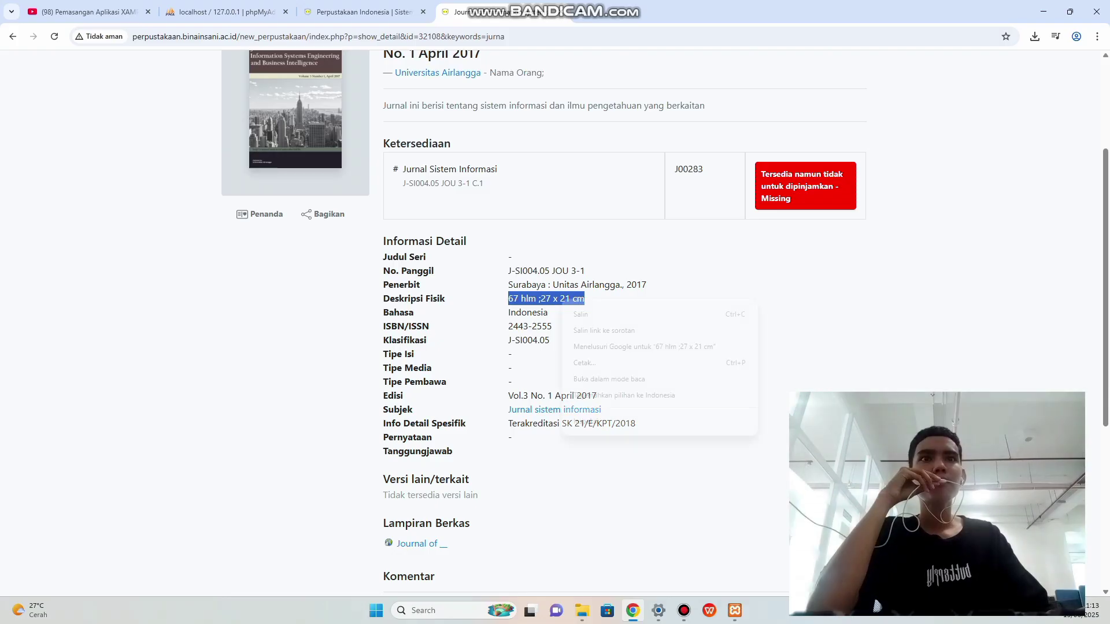
left_click(582, 315)
key("ctrl+shift+Tab")
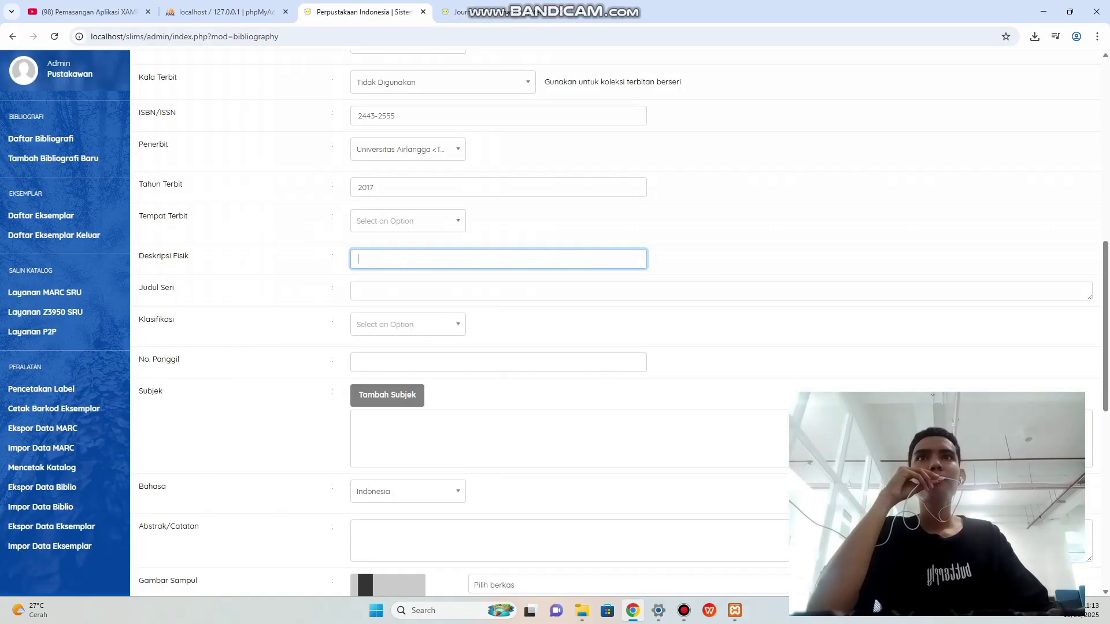
right_click(388, 261)
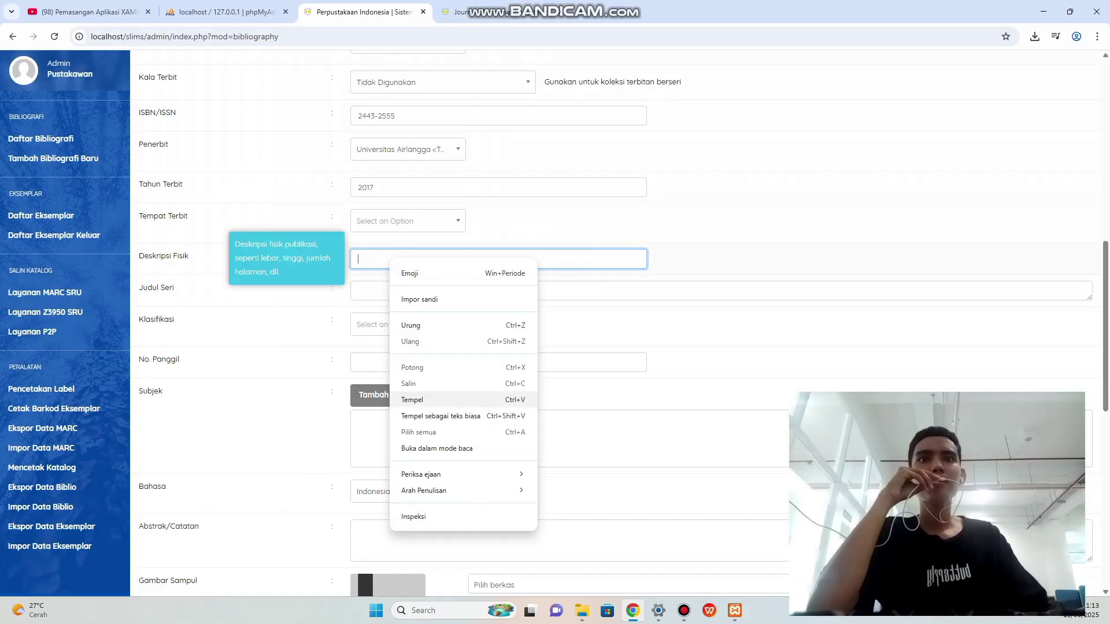
left_click(411, 393)
scroll(579, 324, "down", 1)
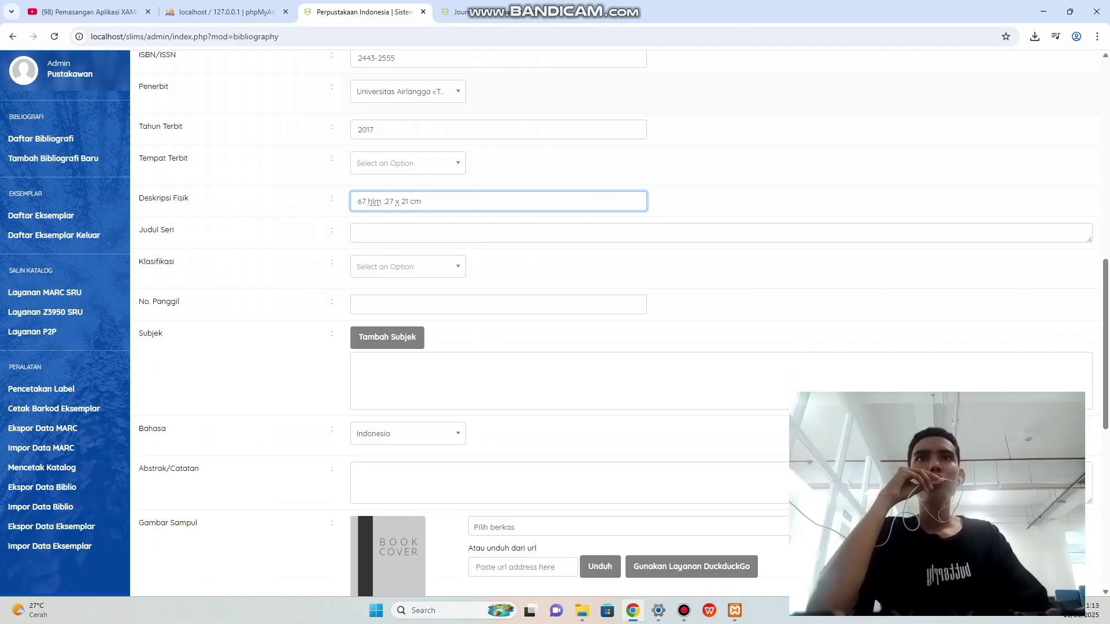
Open the classification choices and go back to the journal's catalogue record.
key("ctrl+Tab")
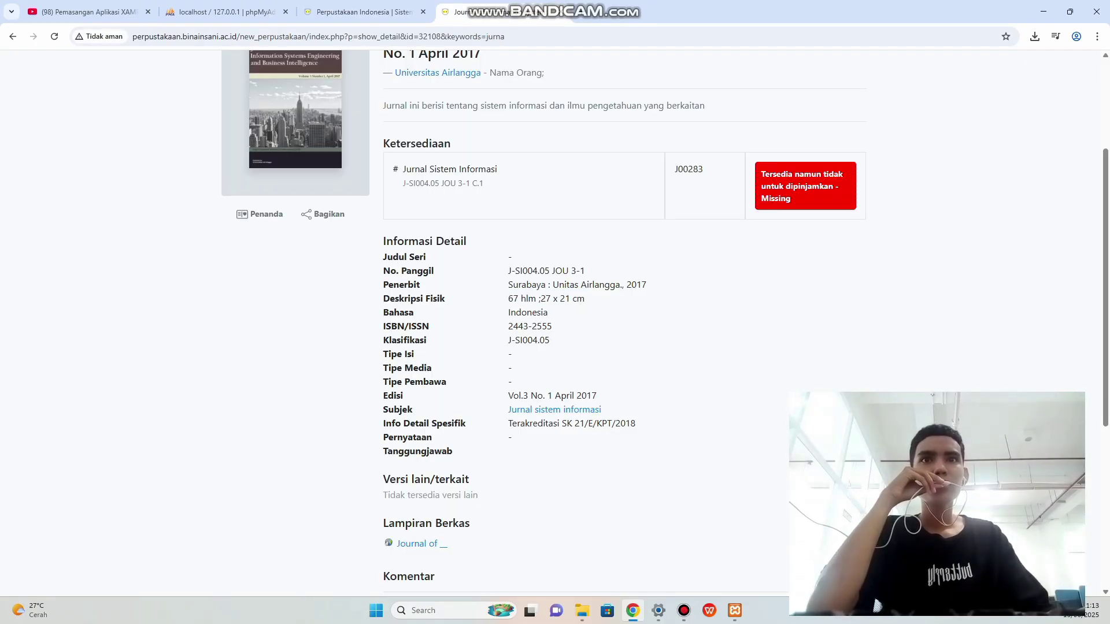
scroll(579, 324, "down", 1)
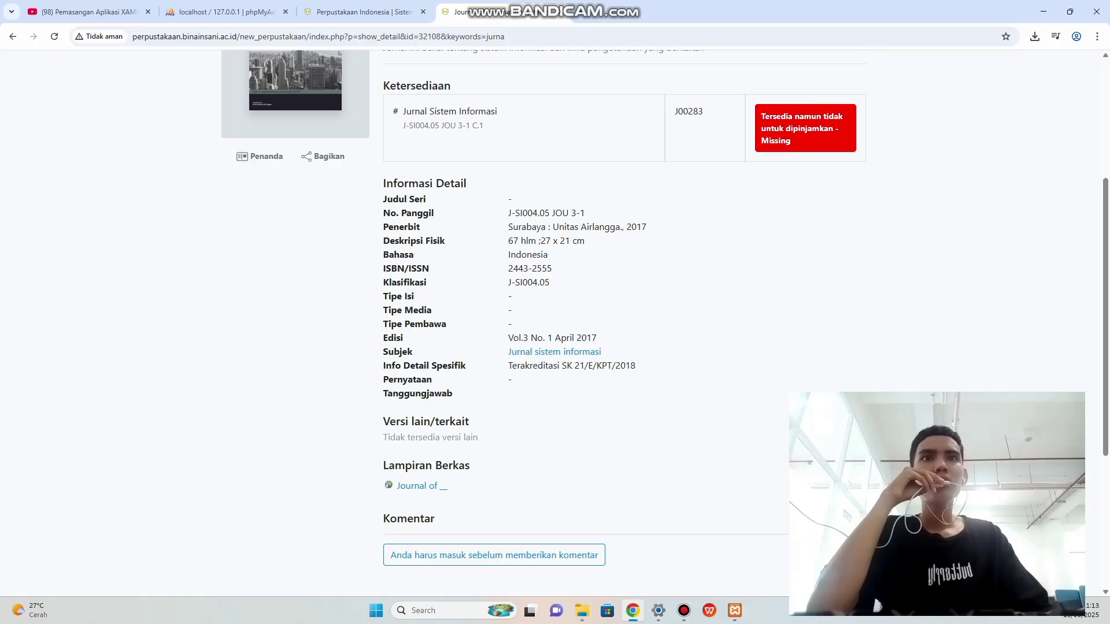
left_click(364, 11)
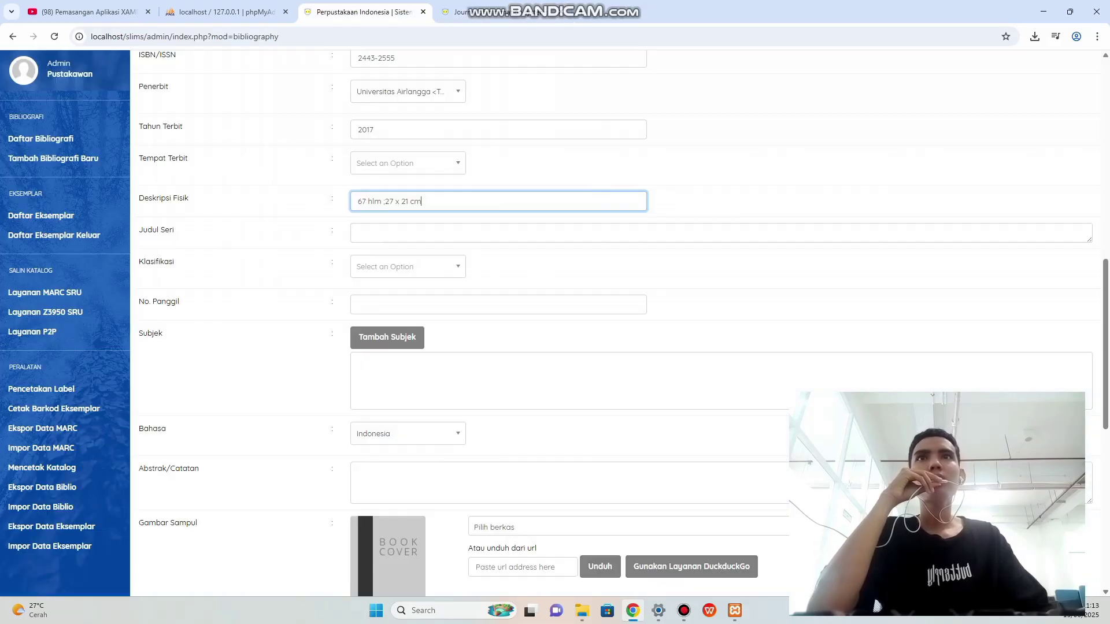
scroll(388, 337, "down", 1)
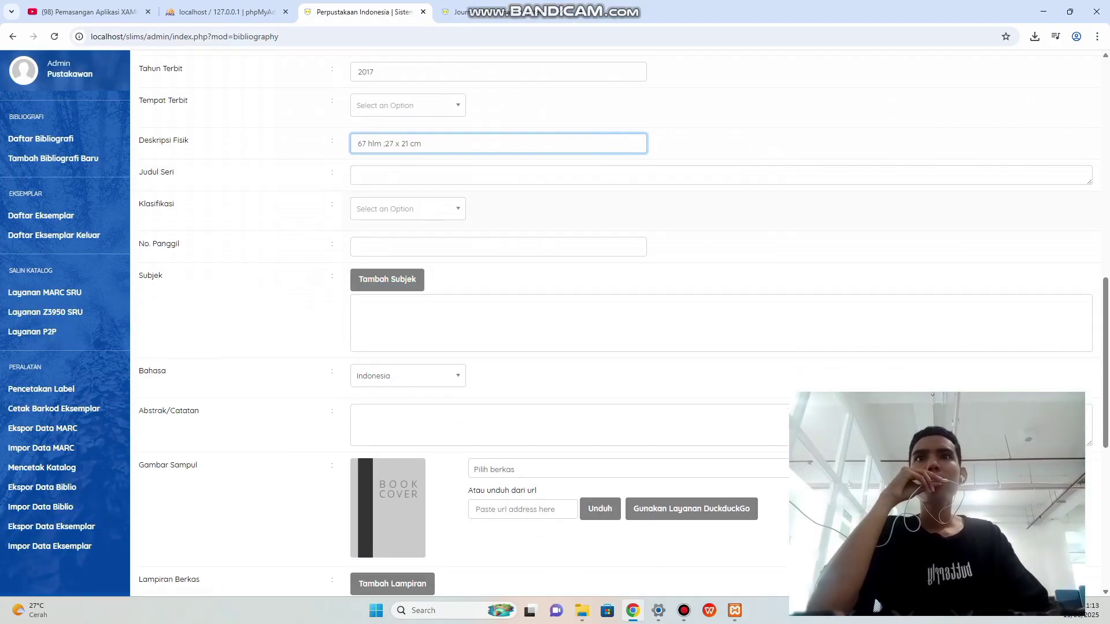
left_click(408, 209)
left_click(462, 12)
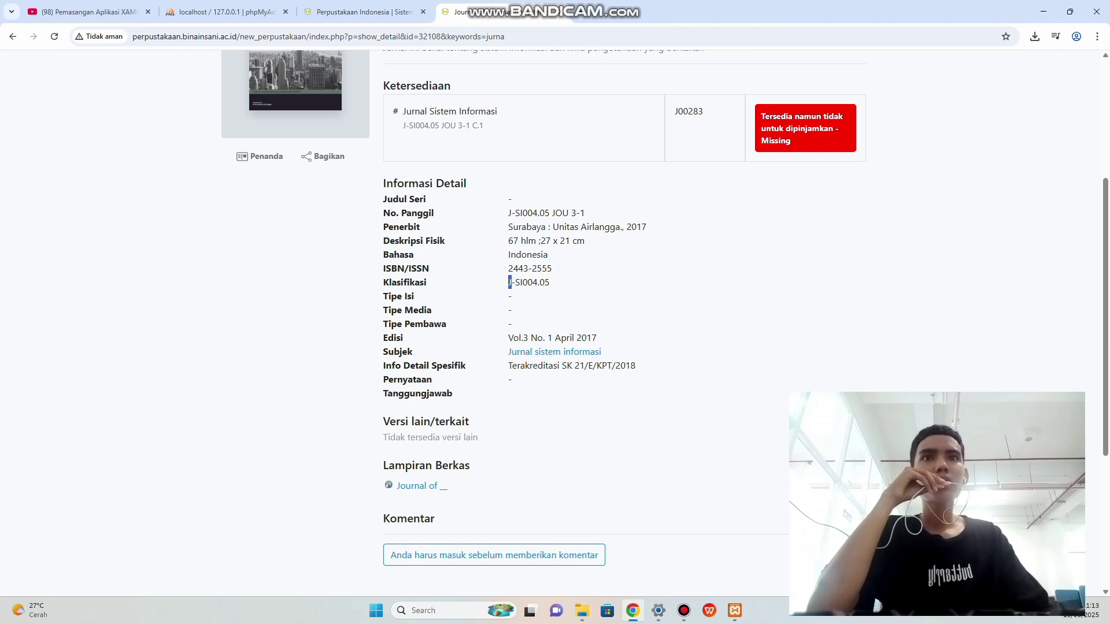
Copy J-SI004.05 from OPAC and add it as a new classification.
left_click_drag(511, 282, 549, 282)
right_click(528, 285)
left_click(540, 296)
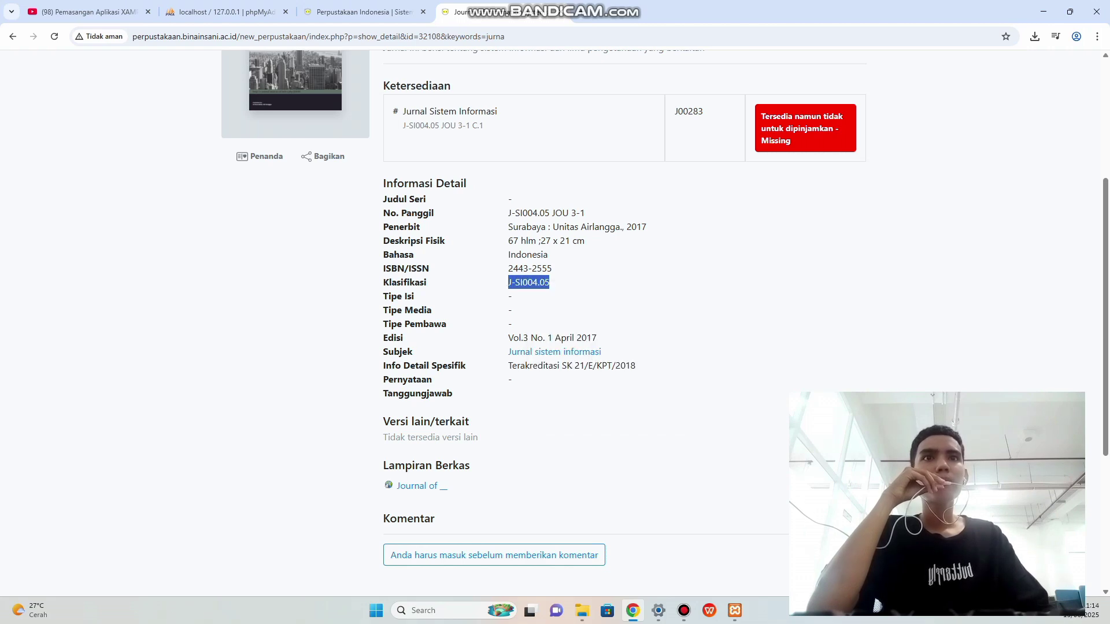
left_click(359, 12)
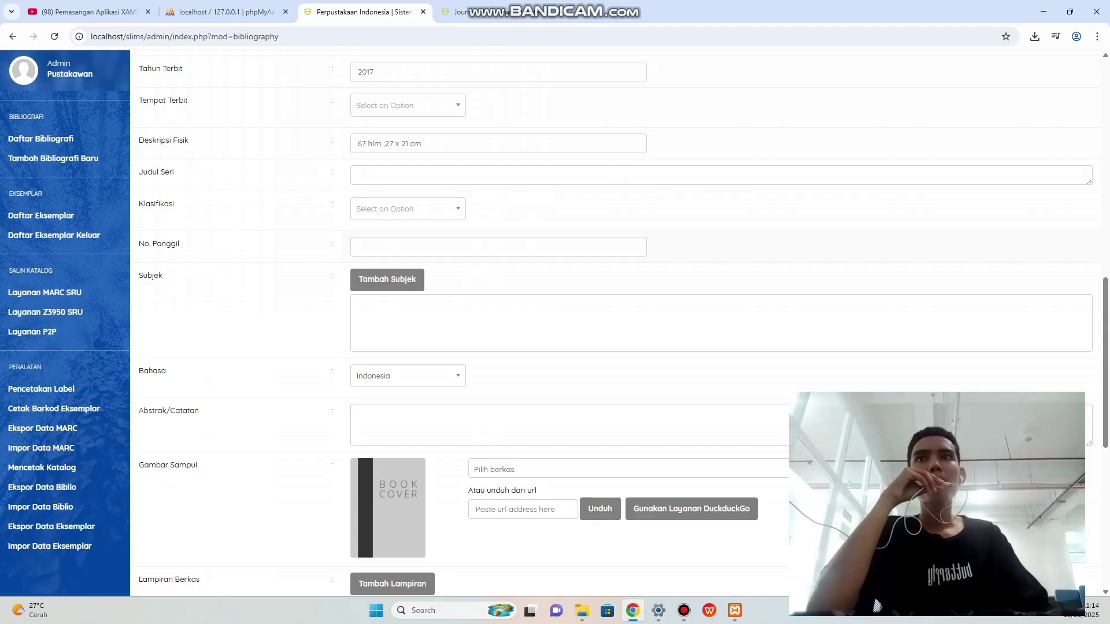
left_click(405, 208)
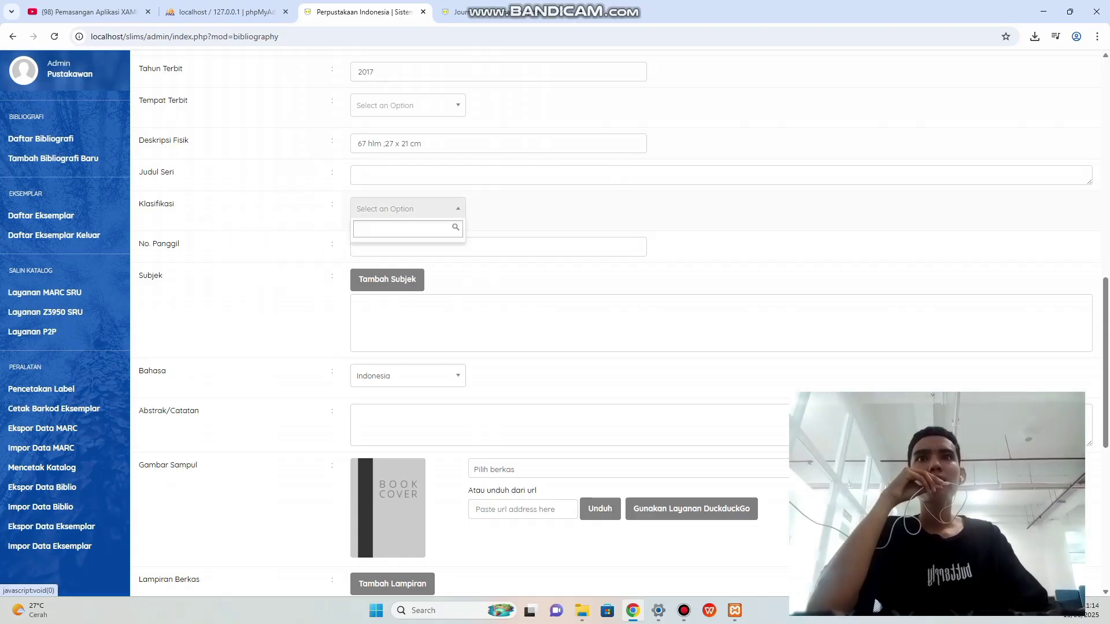
right_click(370, 230)
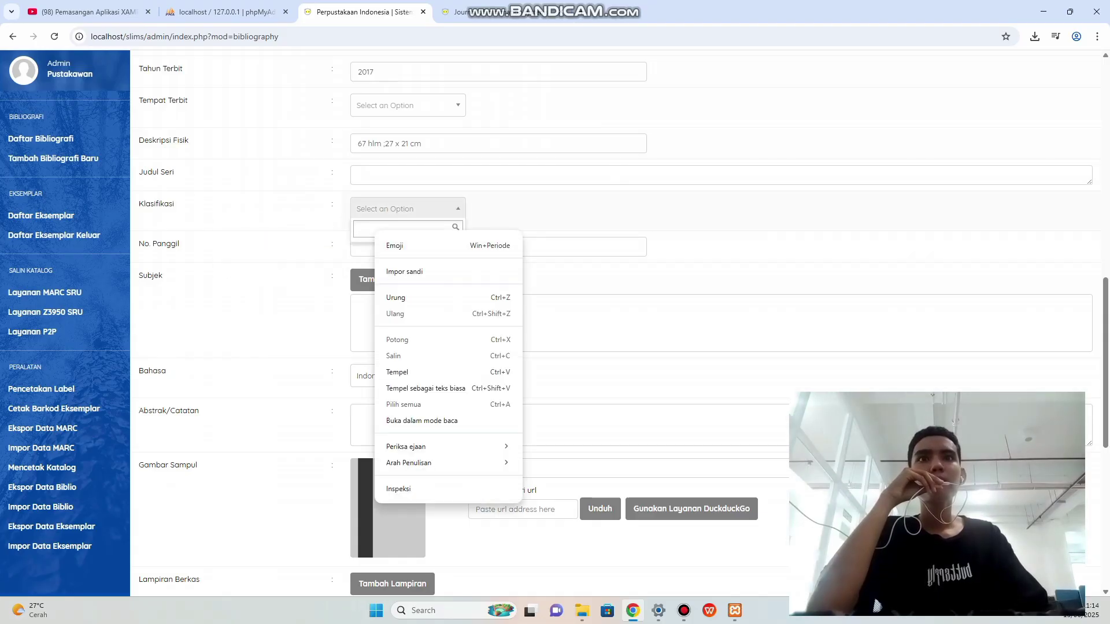
left_click(399, 372)
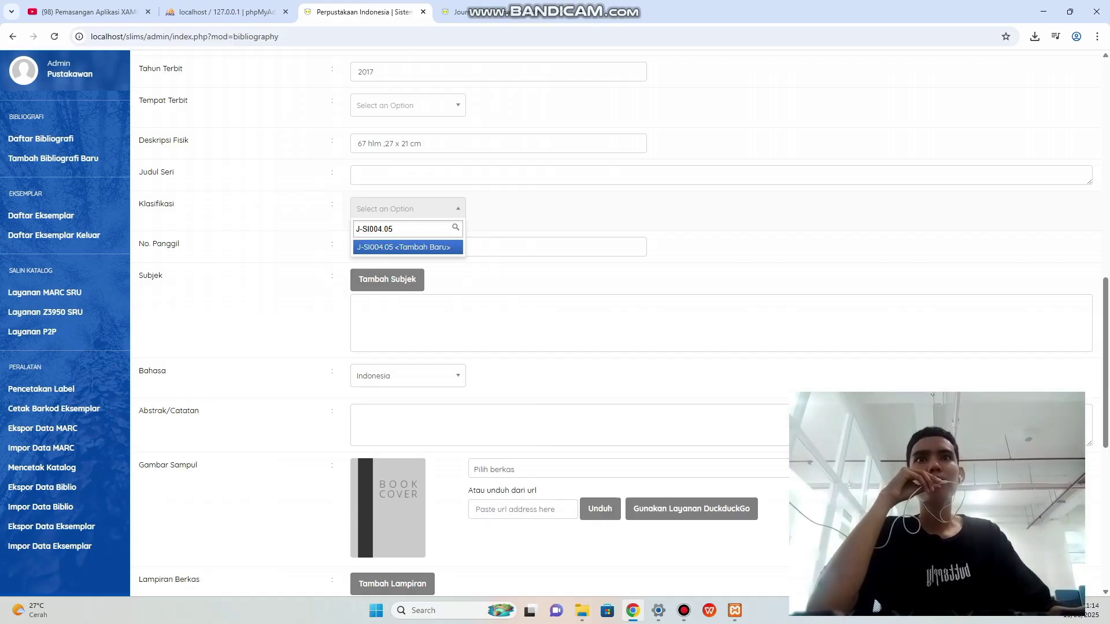
key("Return")
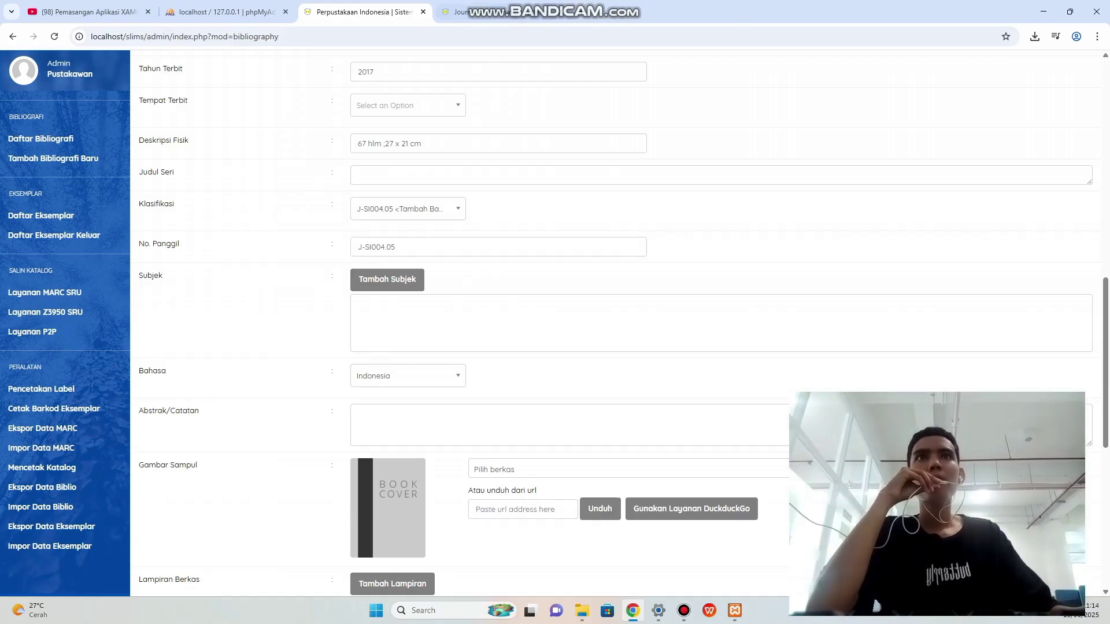
Copy the call number J-SI004.05 JOU 3-1 from the catalogue page.
key("ctrl+Tab")
left_click(579, 283)
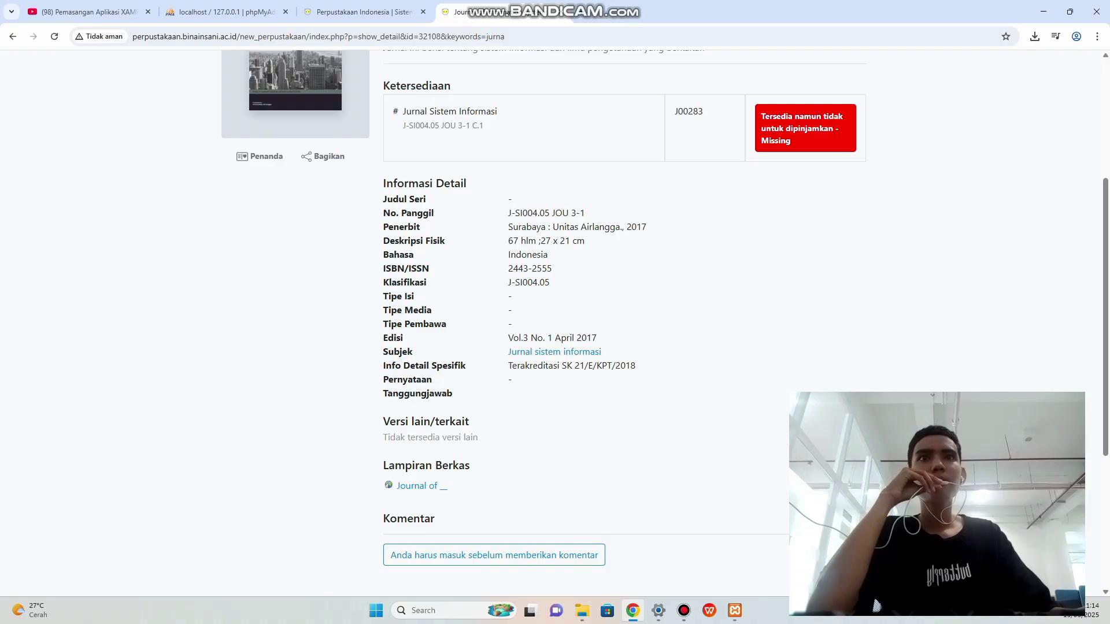
left_click_drag(509, 213, 585, 213)
right_click(534, 215)
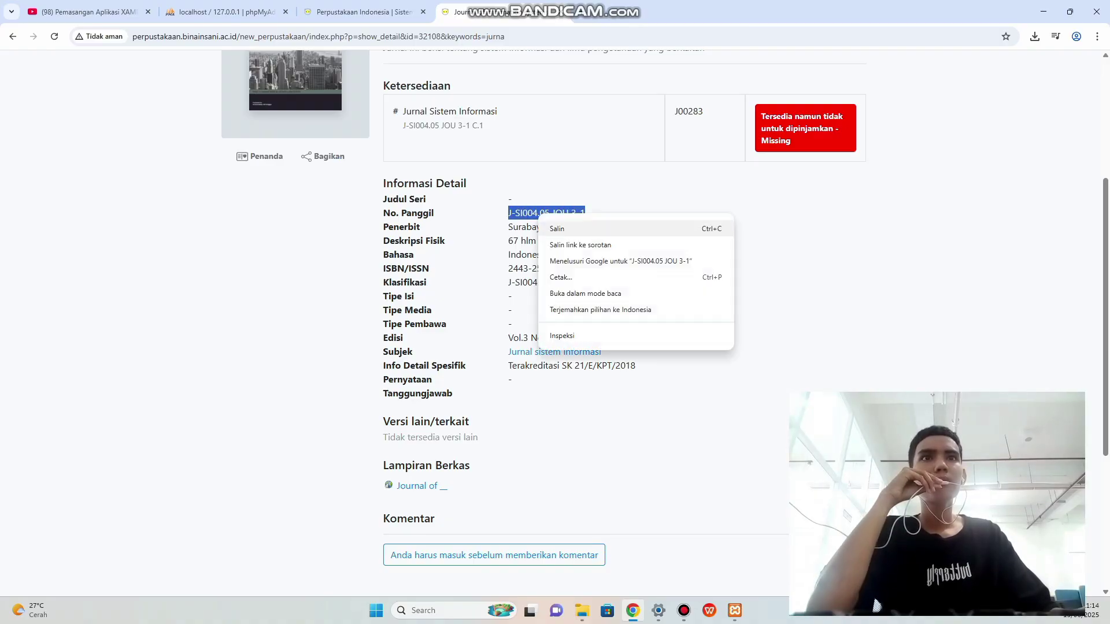
left_click(556, 225)
left_click(358, 11)
Replace the No. Panggil call number with J-SI004.05 JOU 3-1.
left_click_drag(403, 247, 356, 246)
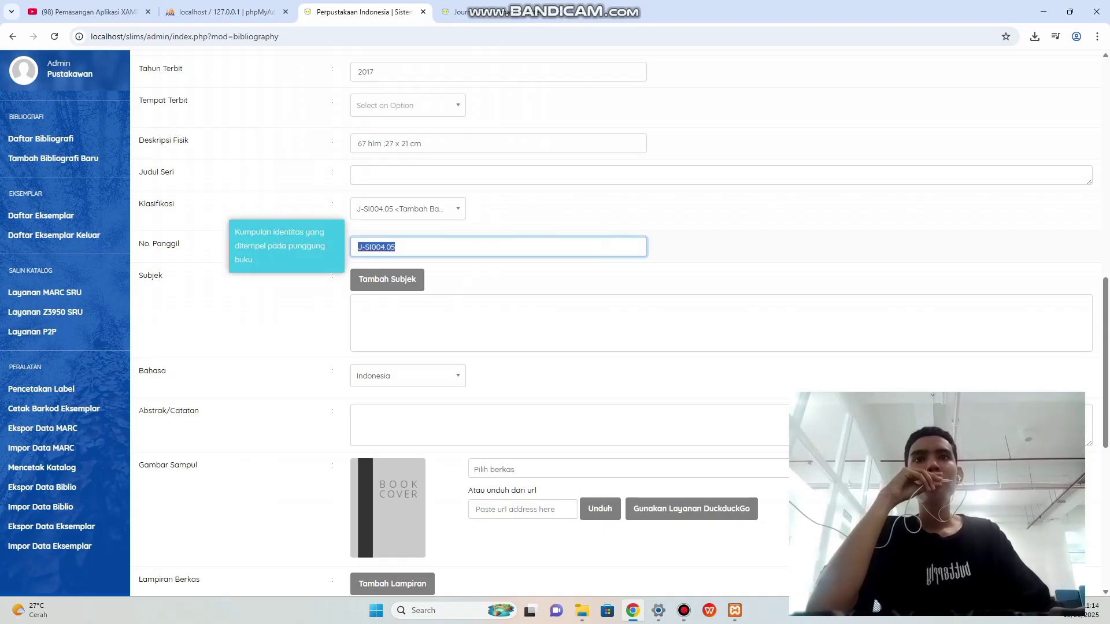
key("ctrl+v")
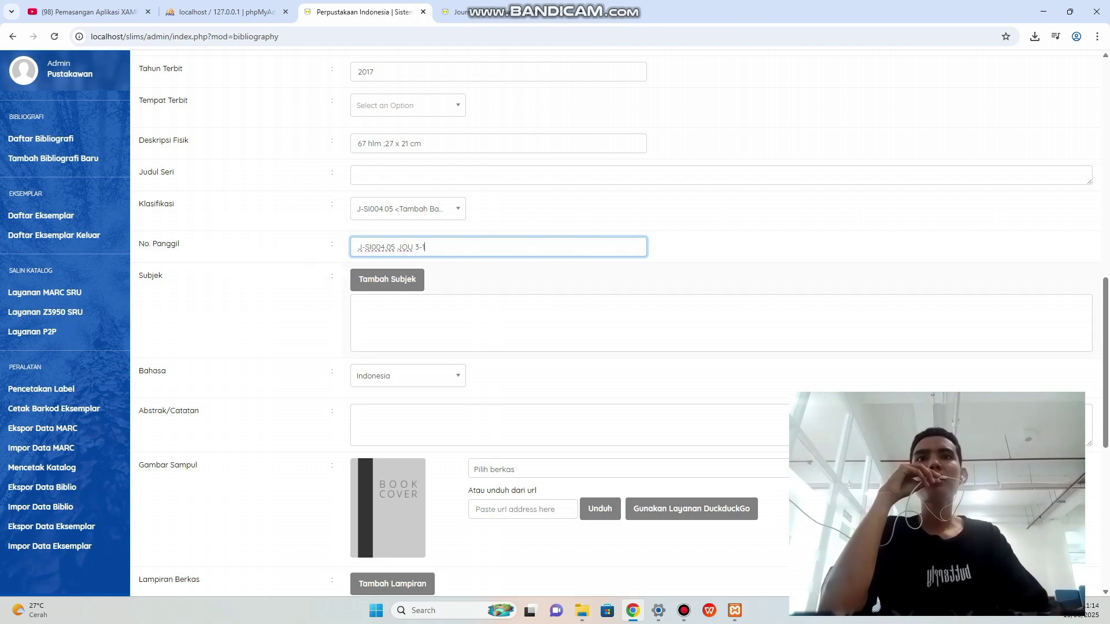
scroll(578, 332, "down", 1)
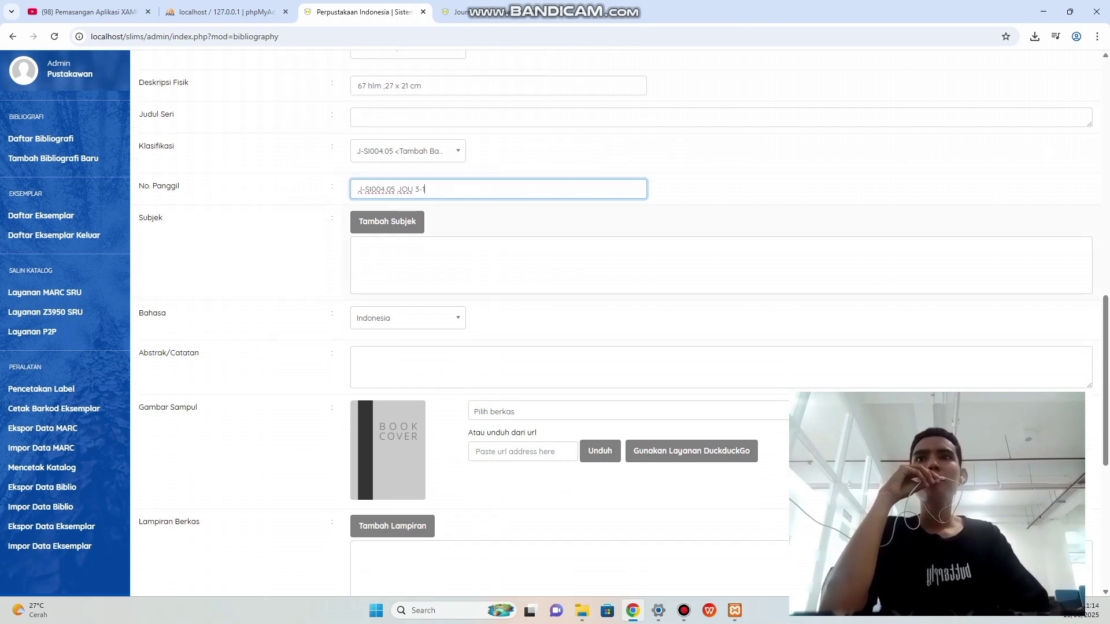
Check the Jurnal sistem informasi subject on the journal's catalogue detail page.
key("ctrl+Tab")
left_click(585, 214)
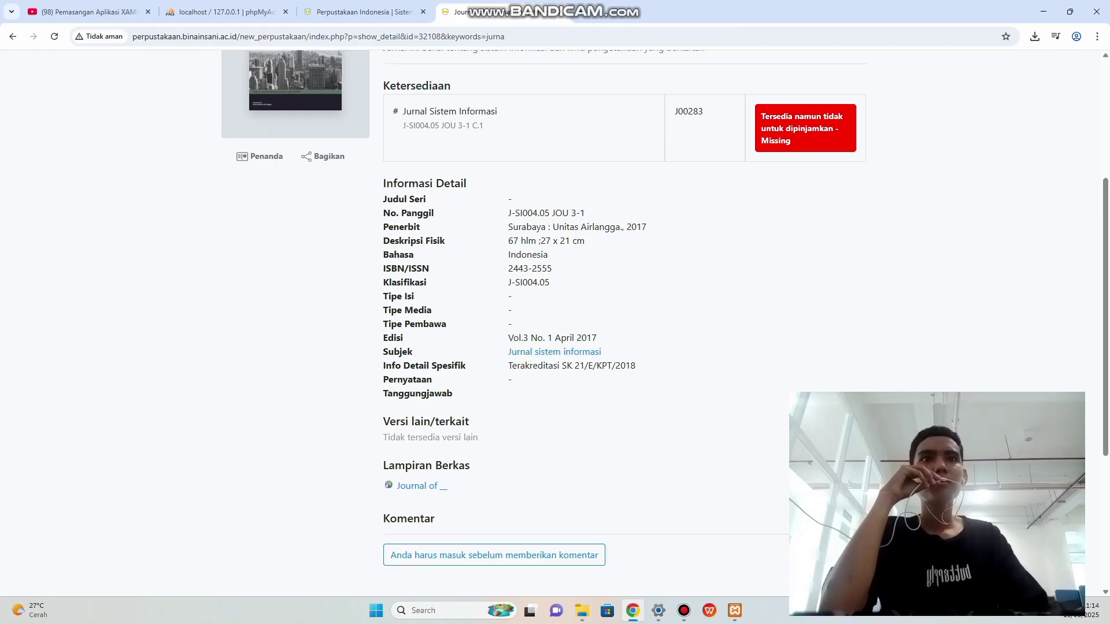
right_click(516, 352)
key("Escape")
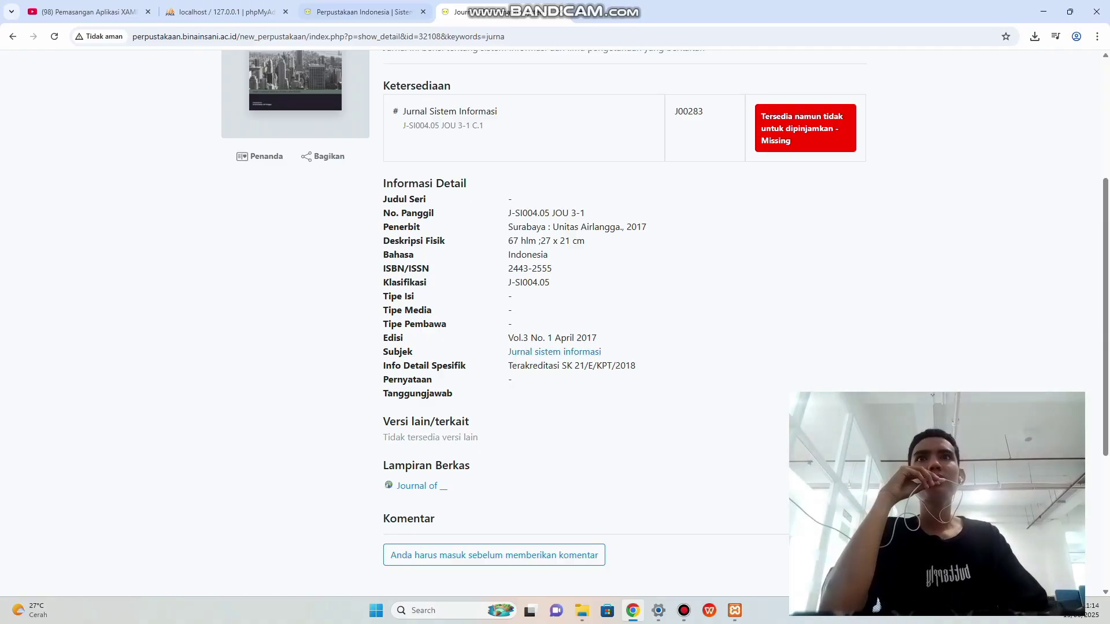
left_click(358, 12)
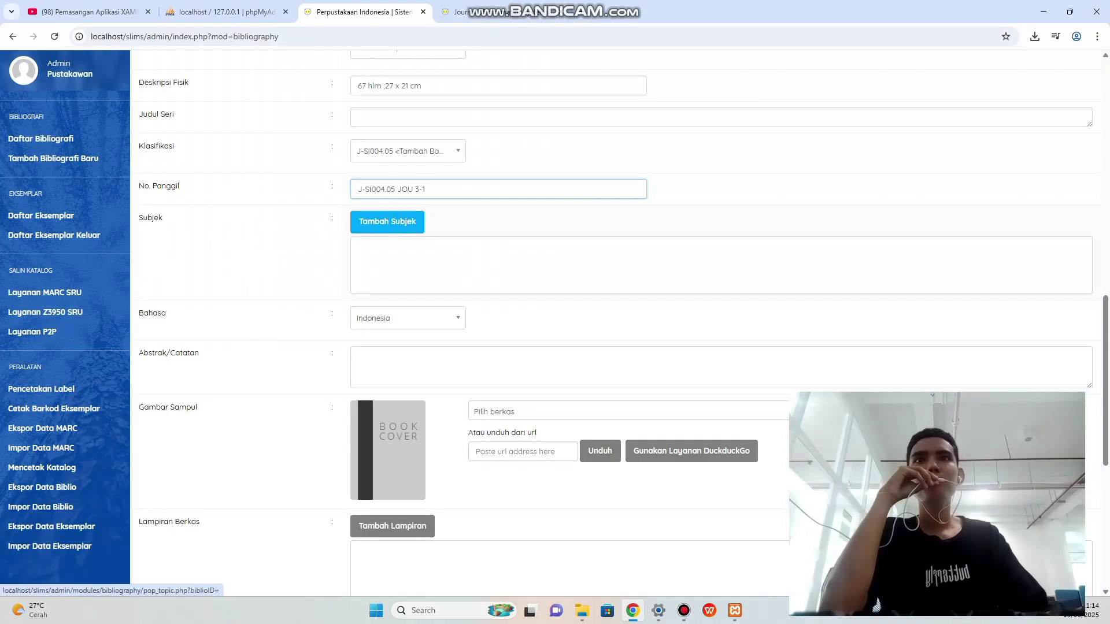
Add the subject 'Jurnal sistem informasi' with type Topik and level Utama.
left_click(388, 222)
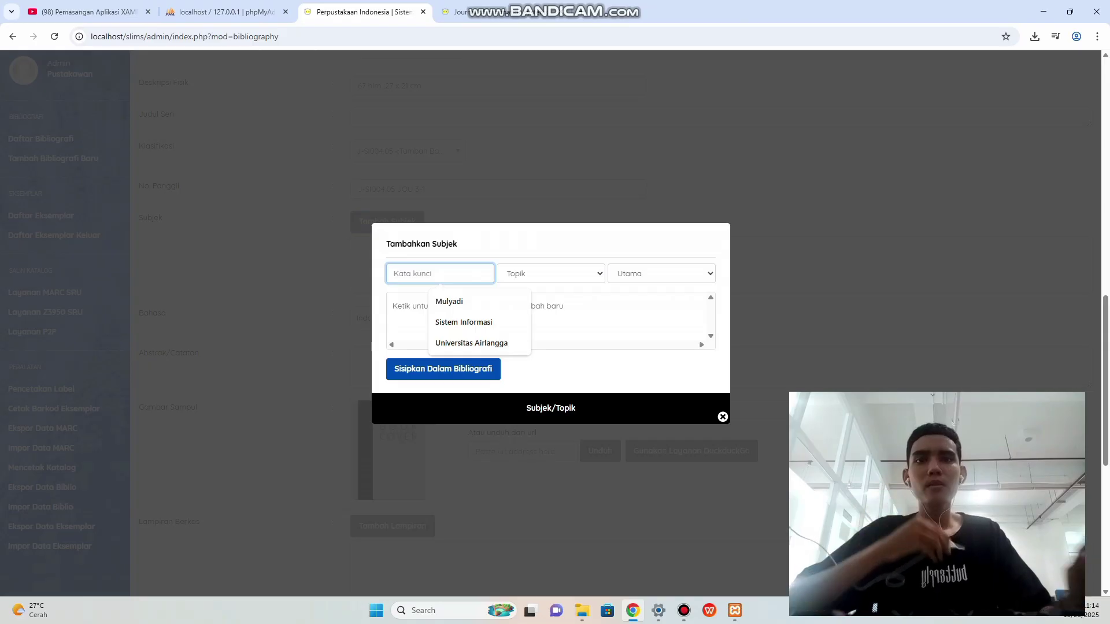
type("Jurnal s")
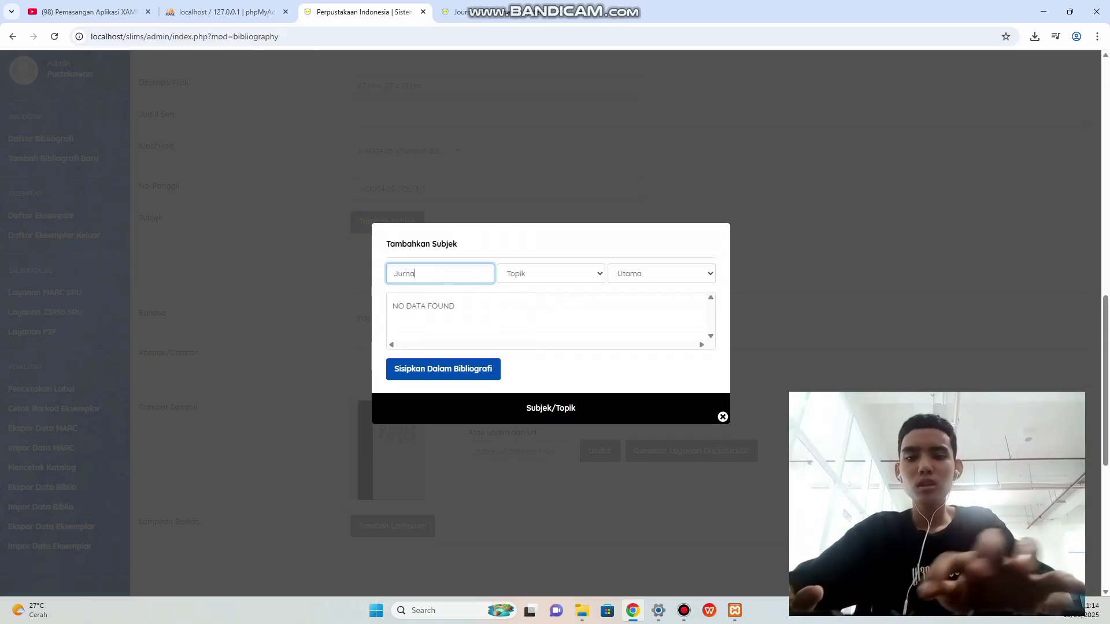
type("iste")
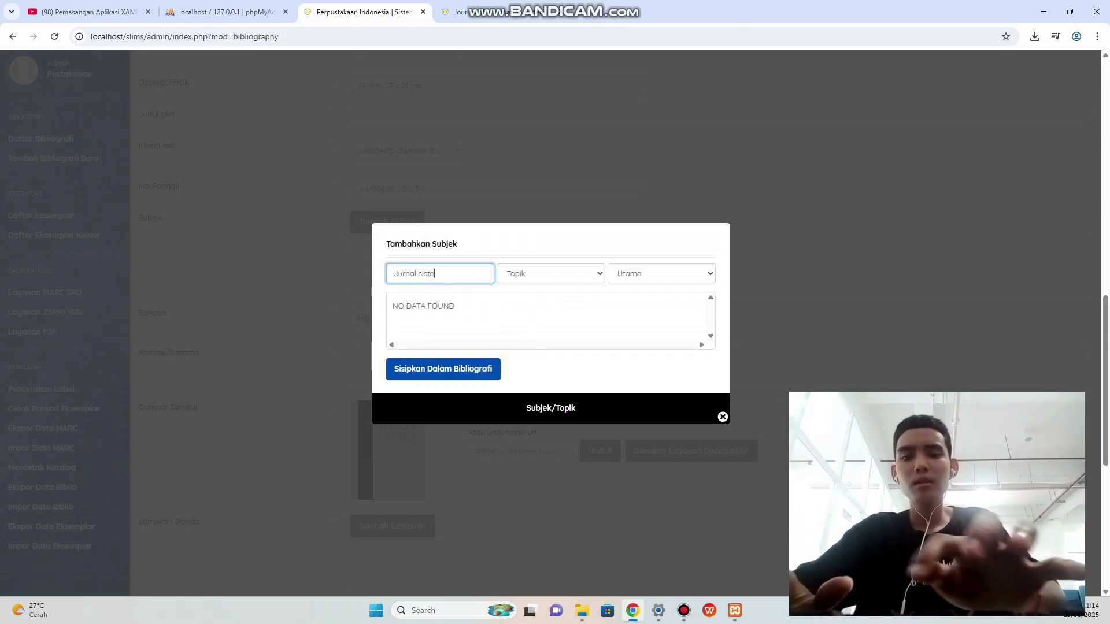
type("m informasi")
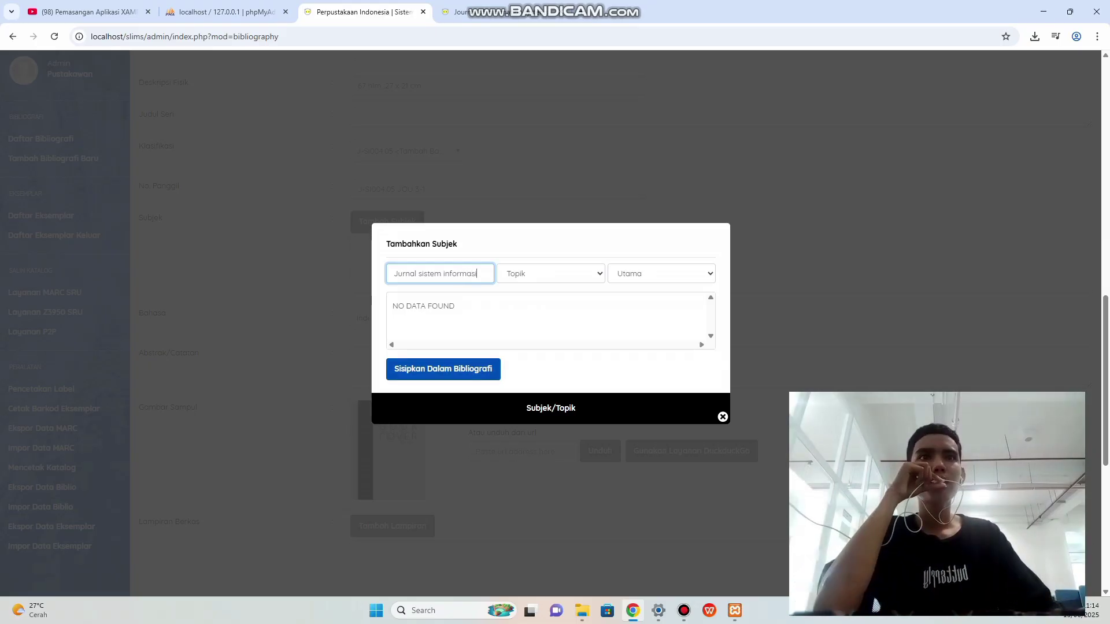
left_click(551, 274)
key("Down")
key("Up")
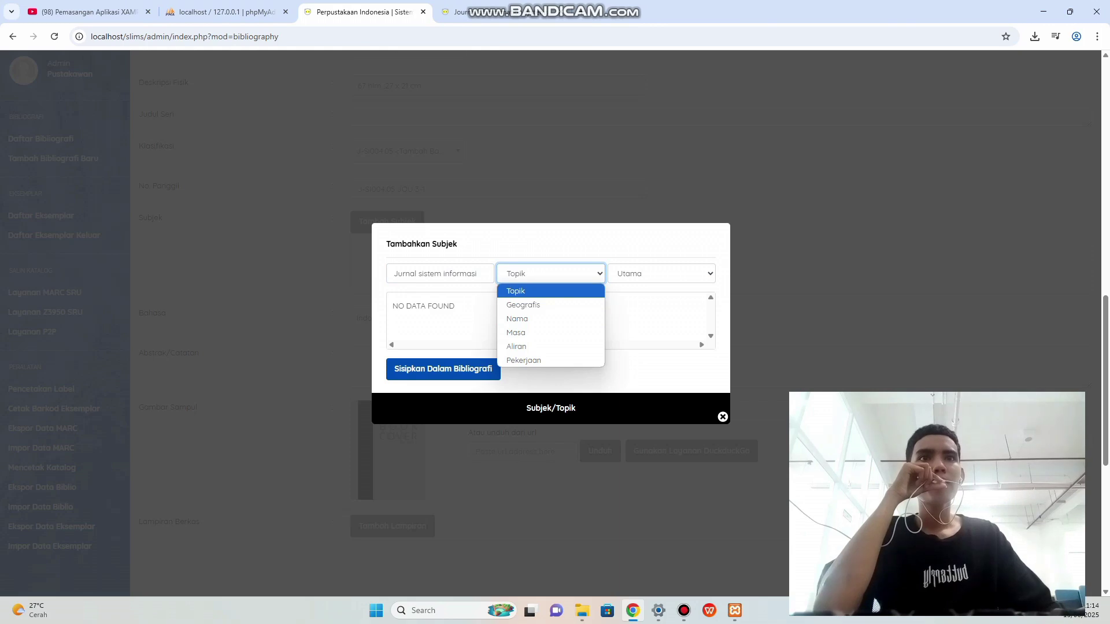
key("Return")
left_click(662, 274)
key("Return")
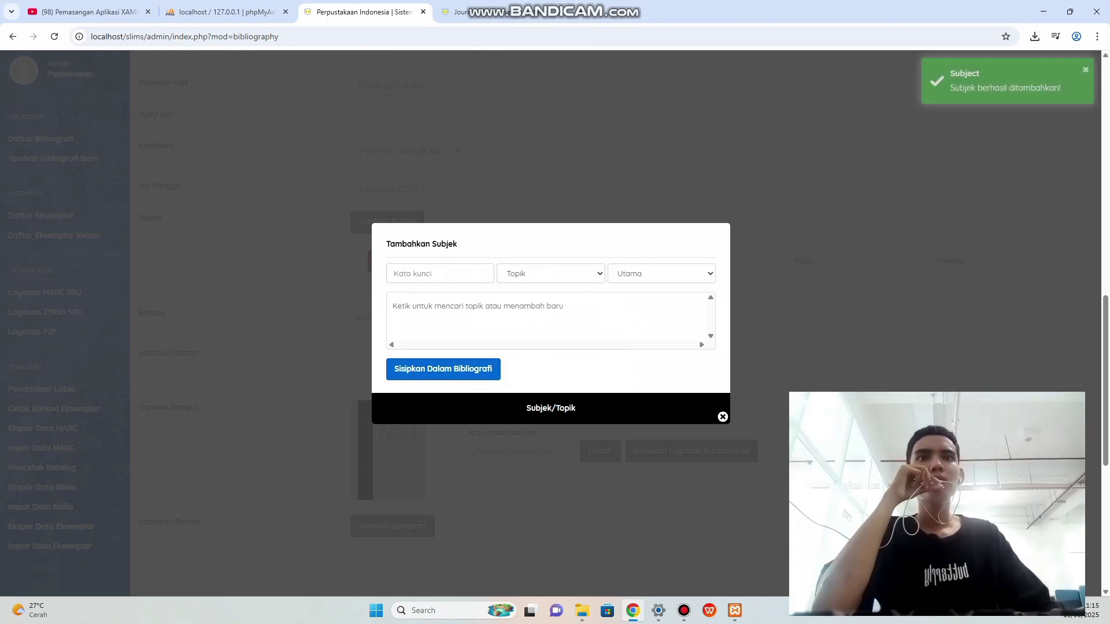
key("Escape")
scroll(578, 324, "down", 2)
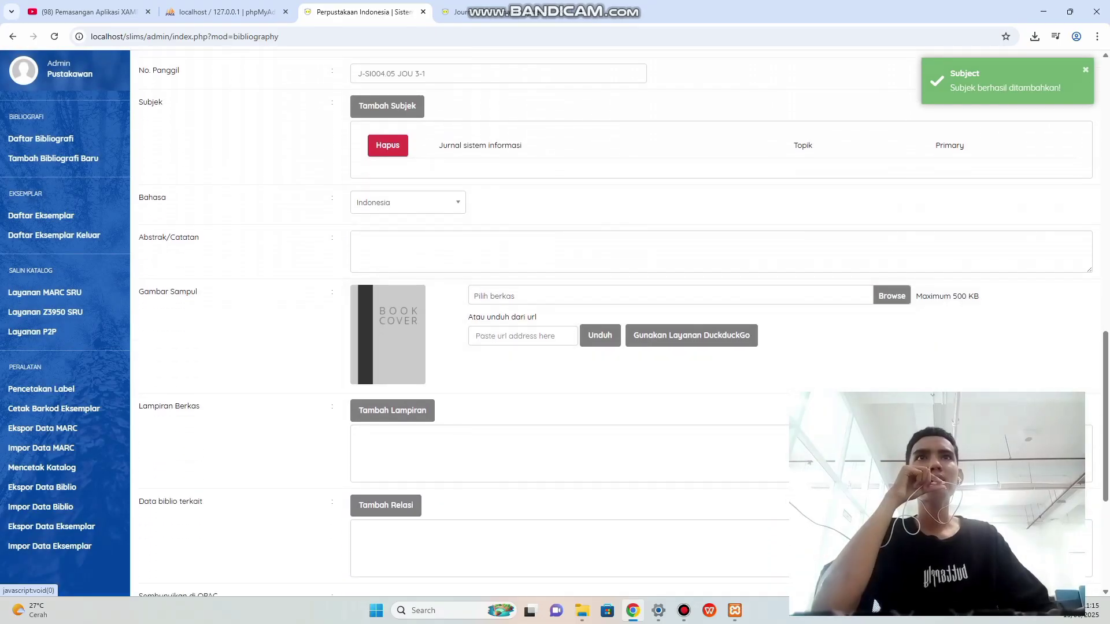
Copy the journal description sentence from the catalogue detail page.
key("ctrl+Tab")
scroll(578, 324, "up", 1)
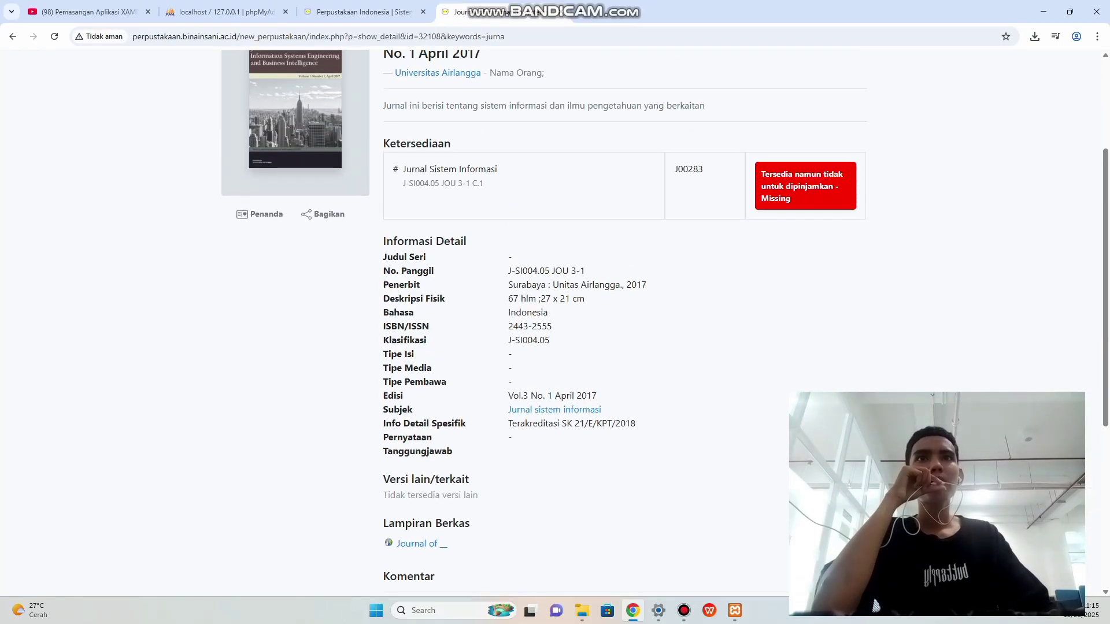
scroll(579, 324, "up", 1)
scroll(555, 318, "down", 1)
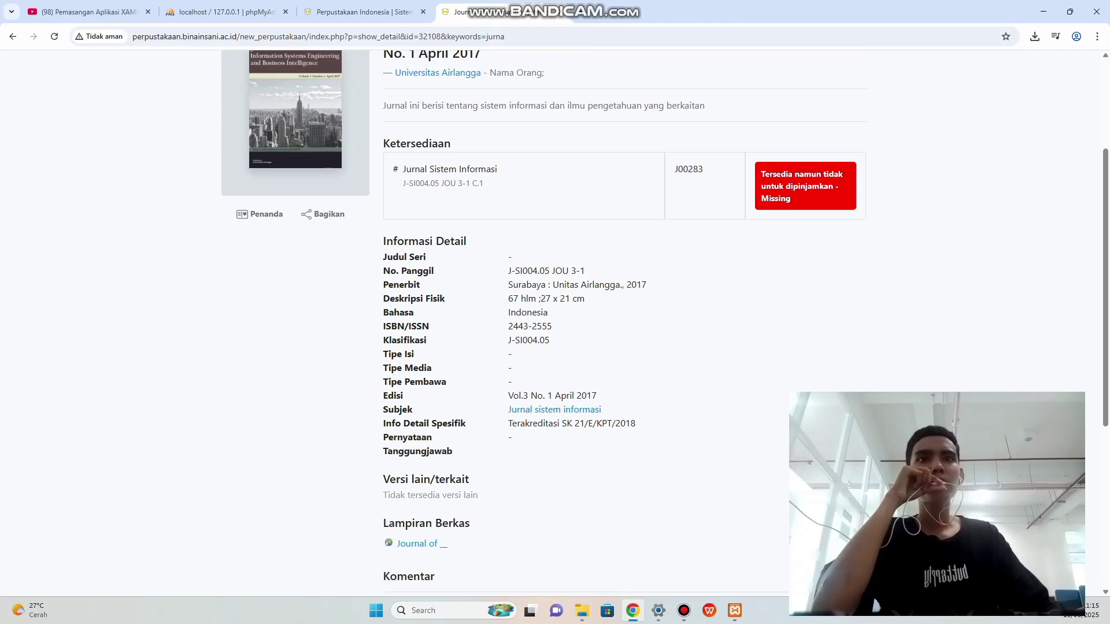
left_click(361, 12)
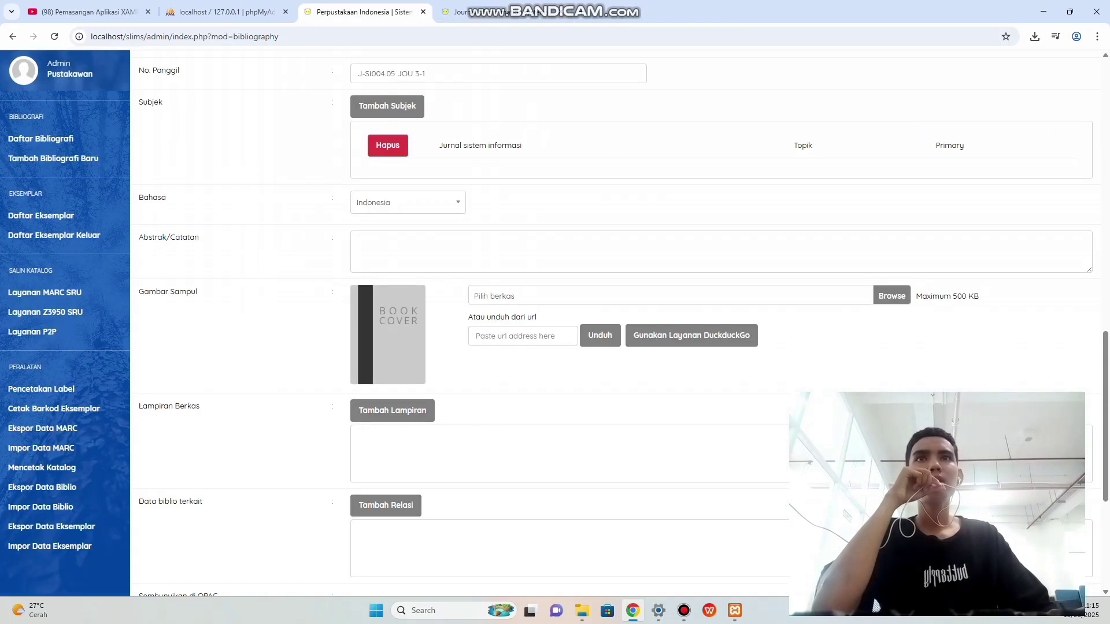
left_click(463, 251)
left_click(491, 12)
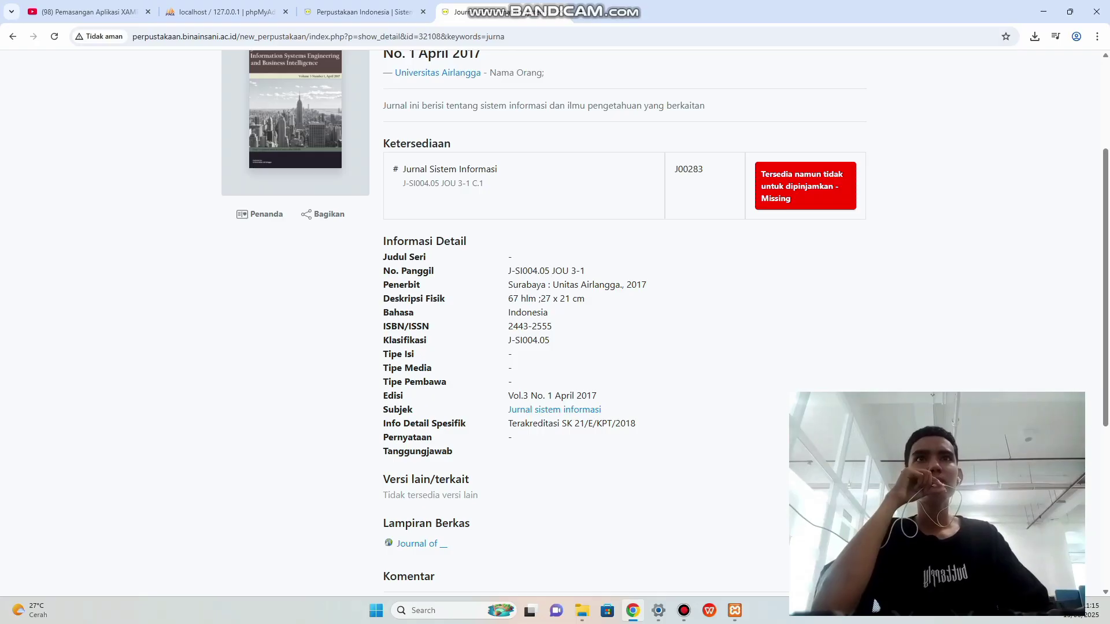
left_click_drag(386, 105, 565, 105)
left_click_drag(384, 105, 705, 106)
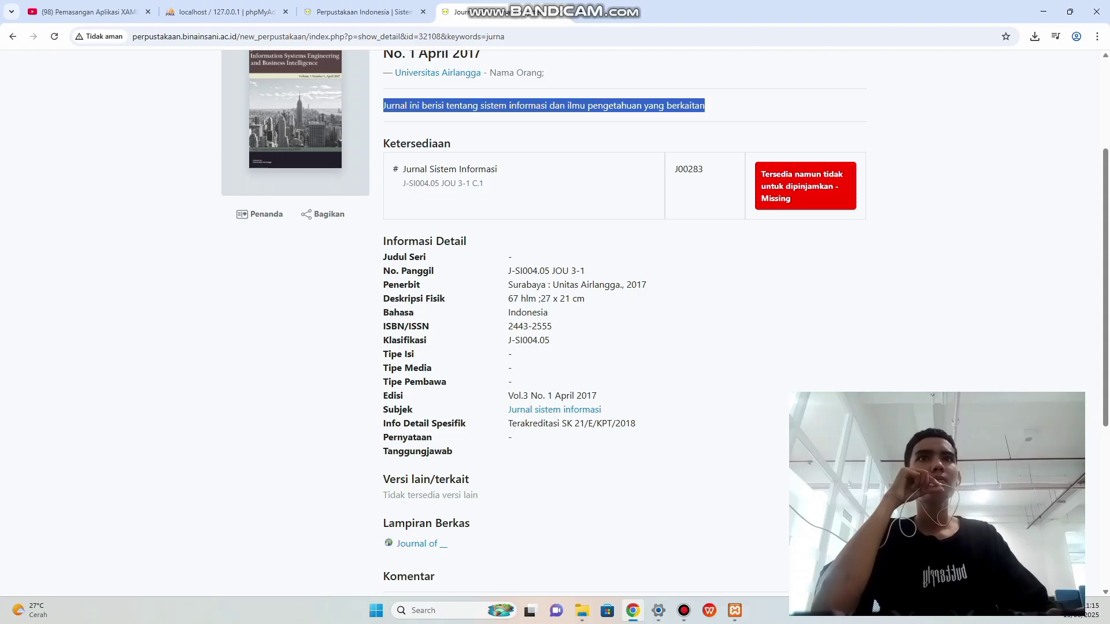
right_click(659, 109)
left_click(682, 119)
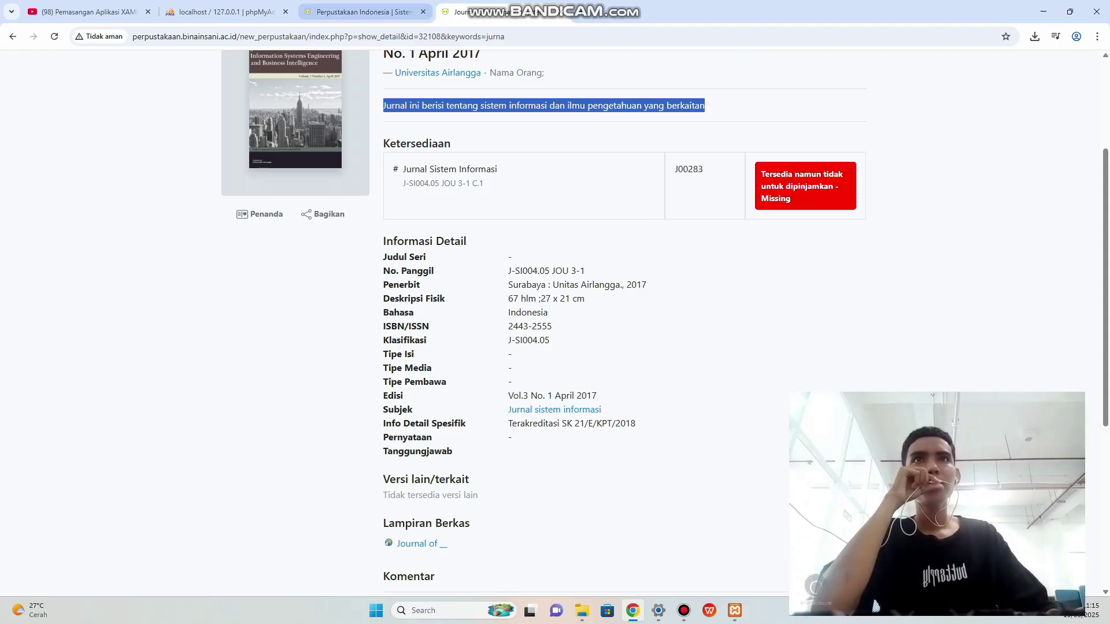
Paste 'Jurnal ini berisi tentang sistem informasi…' into the abstract/notes field.
left_click(364, 11)
right_click(384, 239)
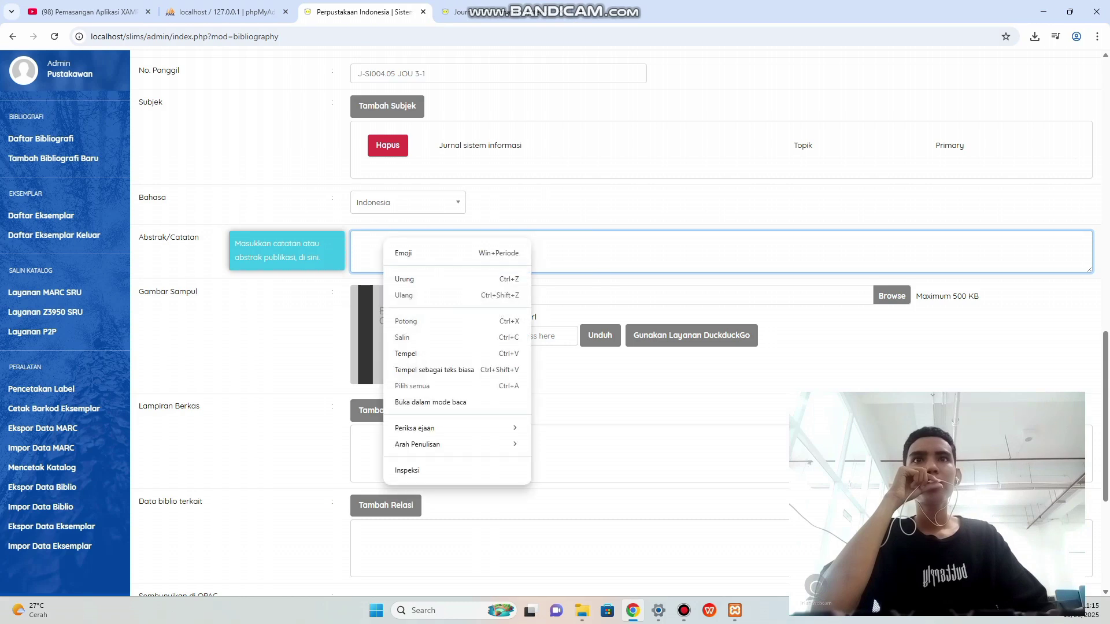
left_click(405, 353)
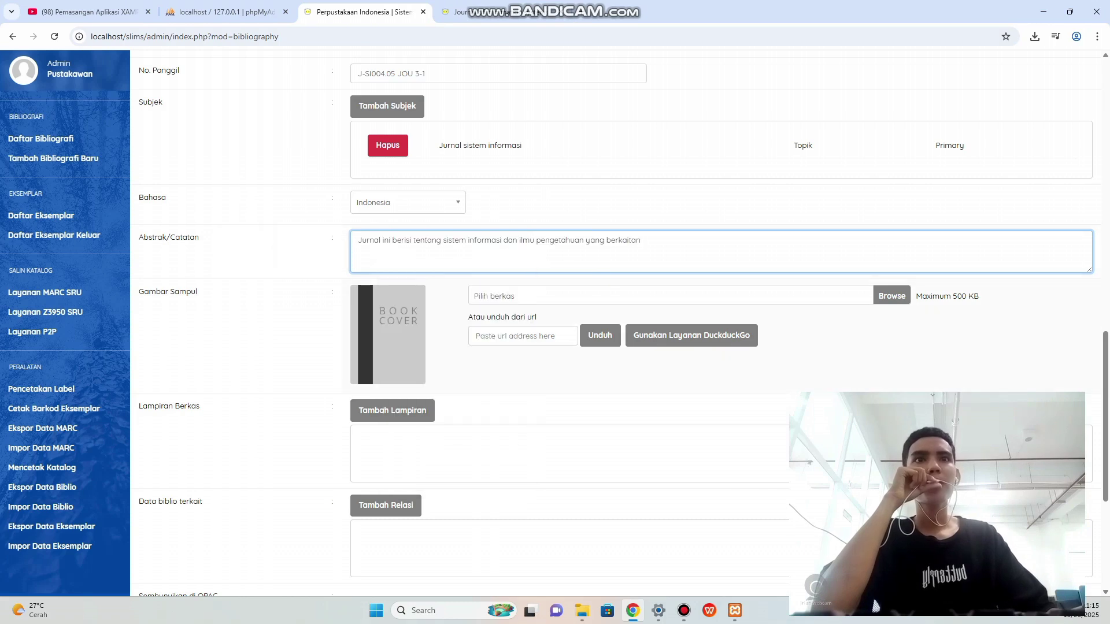
scroll(613, 324, "down", 2)
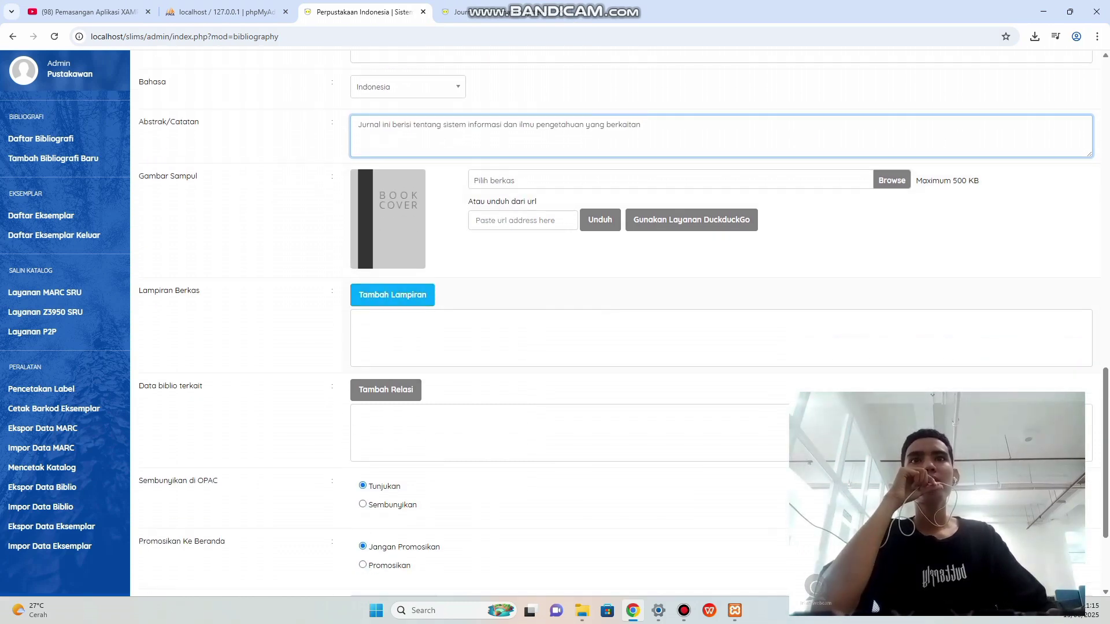
scroll(613, 324, "up", 2)
Save the catalogue's journal cover image as createthumb.png.
key("ctrl+Tab")
scroll(271, 164, "up", 2)
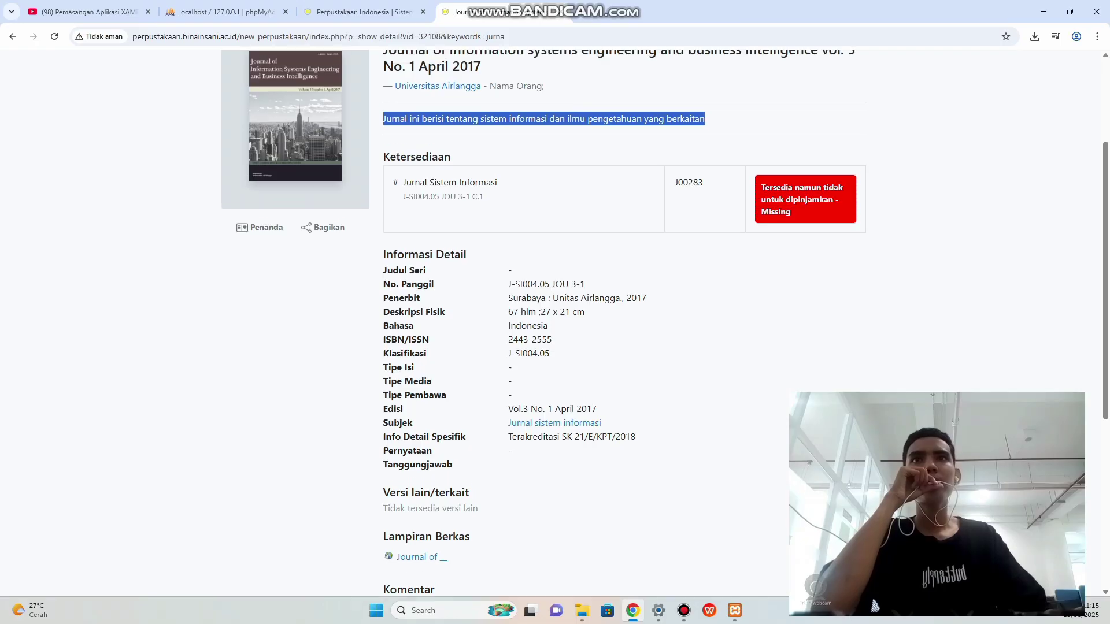
right_click(270, 164)
left_click(338, 195)
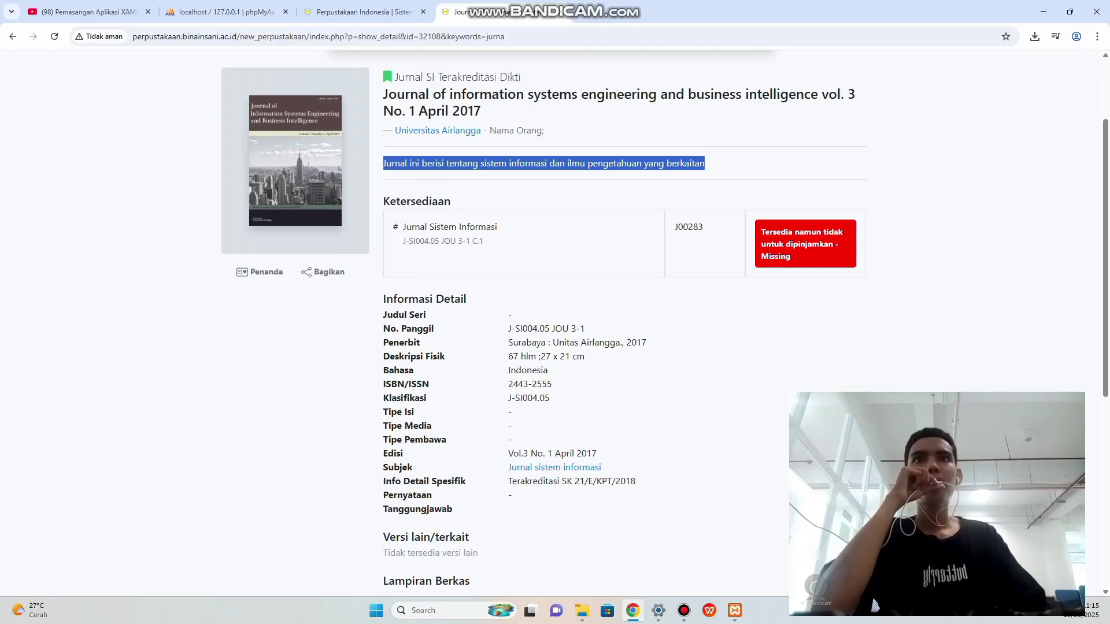
key("Return")
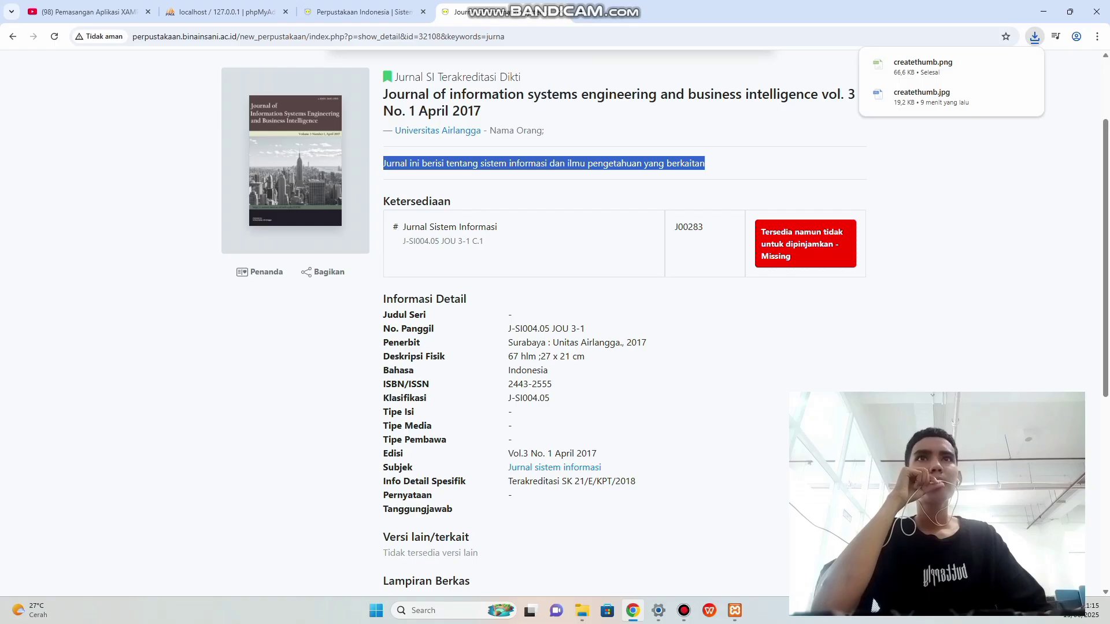
key("ctrl+shift+Tab")
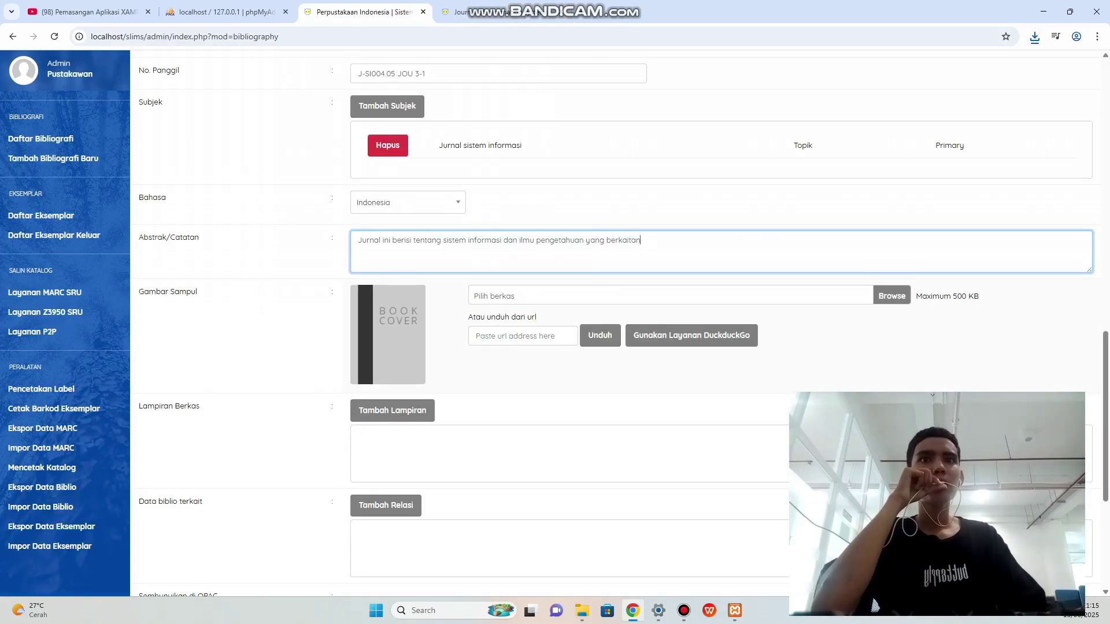
Upload createthumb.png from Downloads as the Gambar Sampul cover.
left_click(892, 296)
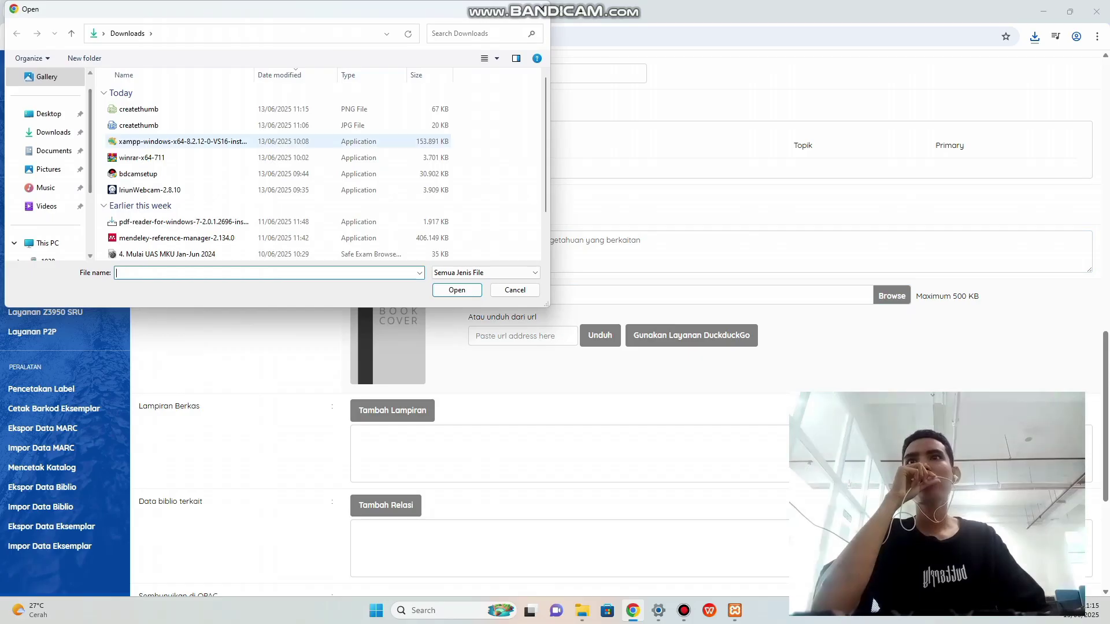
left_click(139, 109)
left_click(457, 290)
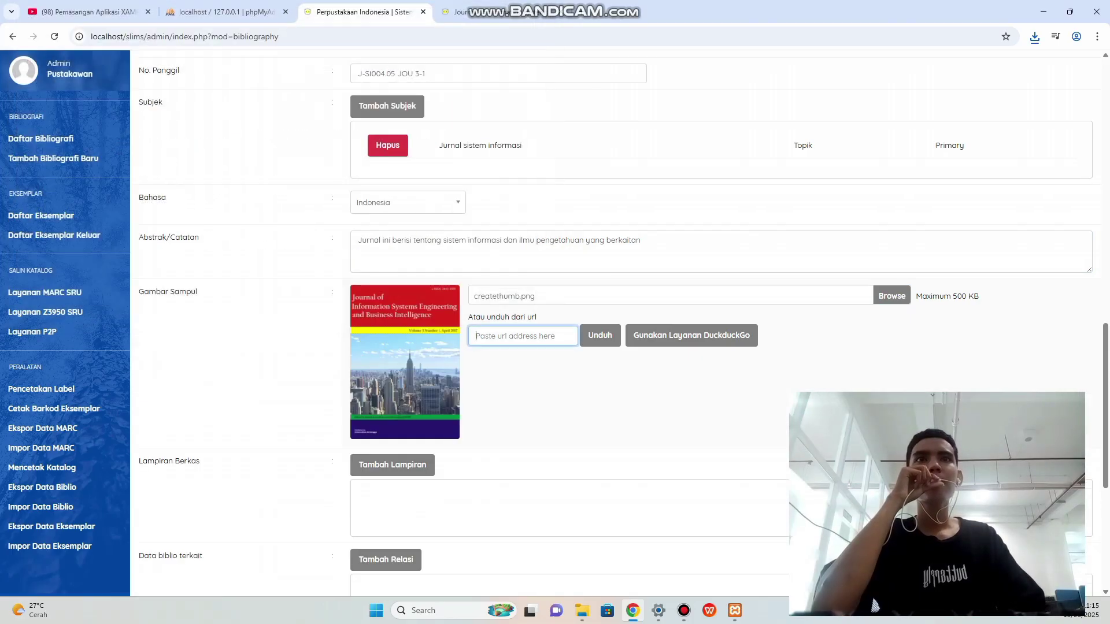
Save the journal bibliography record with Simpan.
scroll(579, 324, "down", 1)
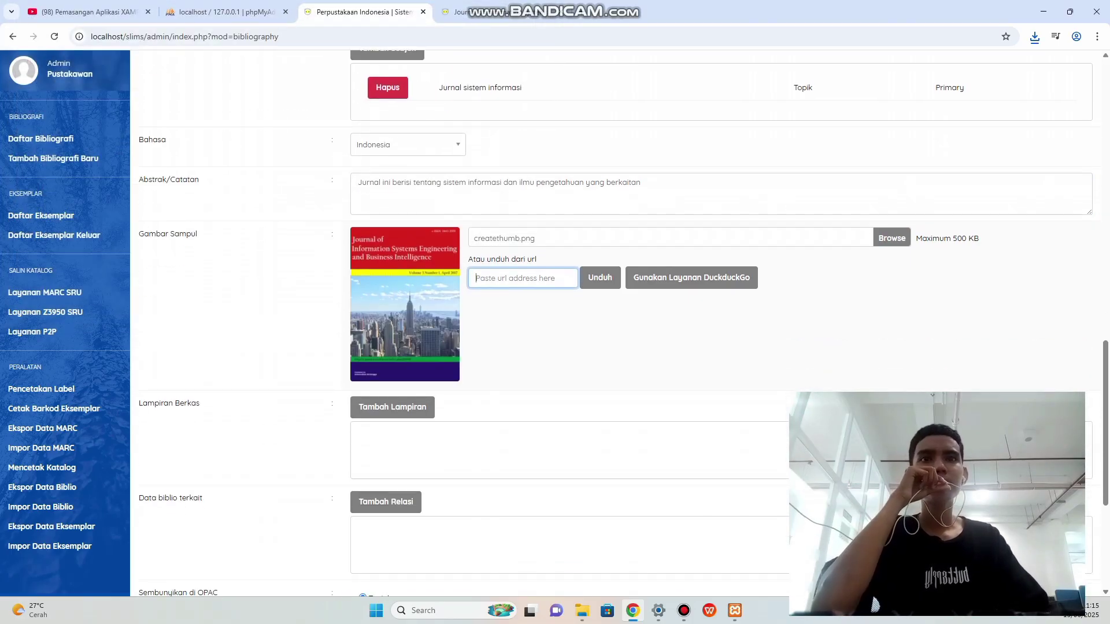
scroll(578, 324, "down", 1)
scroll(579, 324, "down", 1)
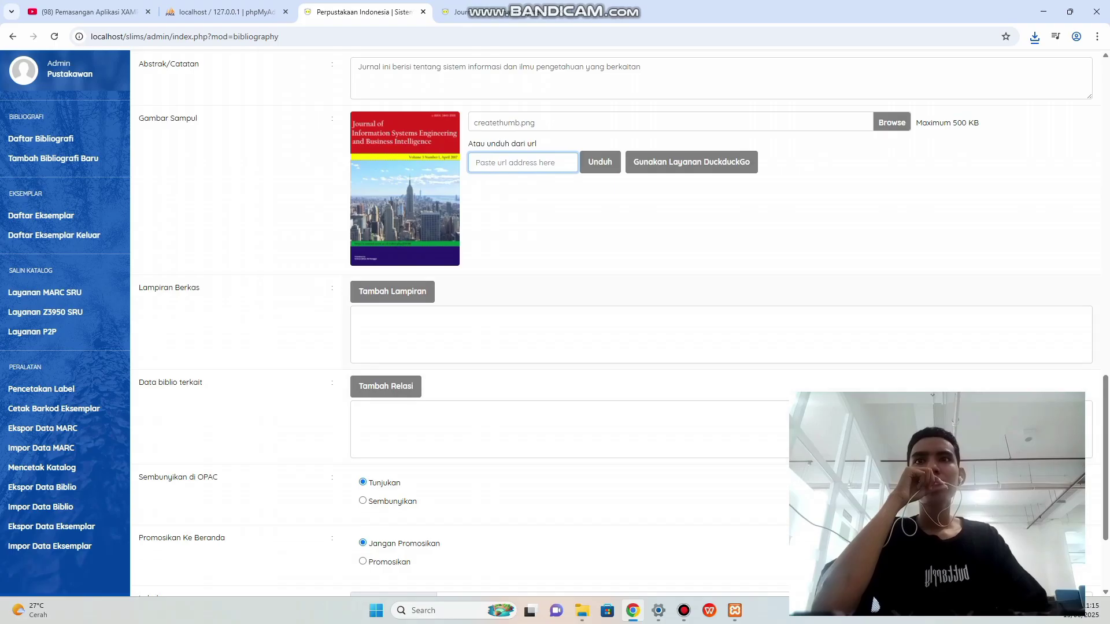
scroll(578, 324, "down", 2)
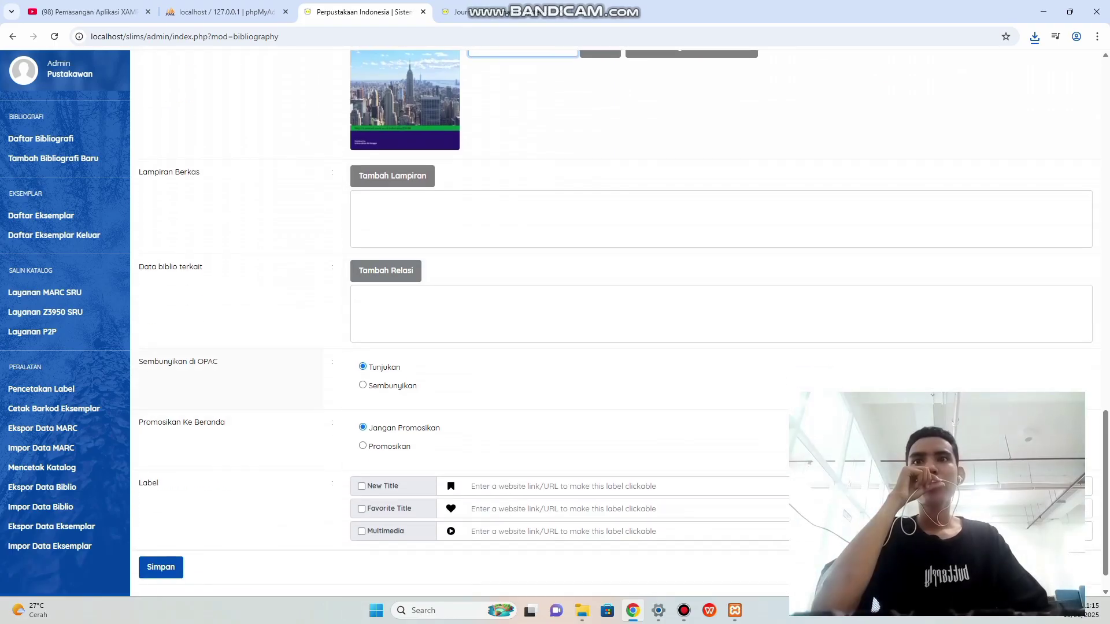
scroll(578, 324, "down", 1)
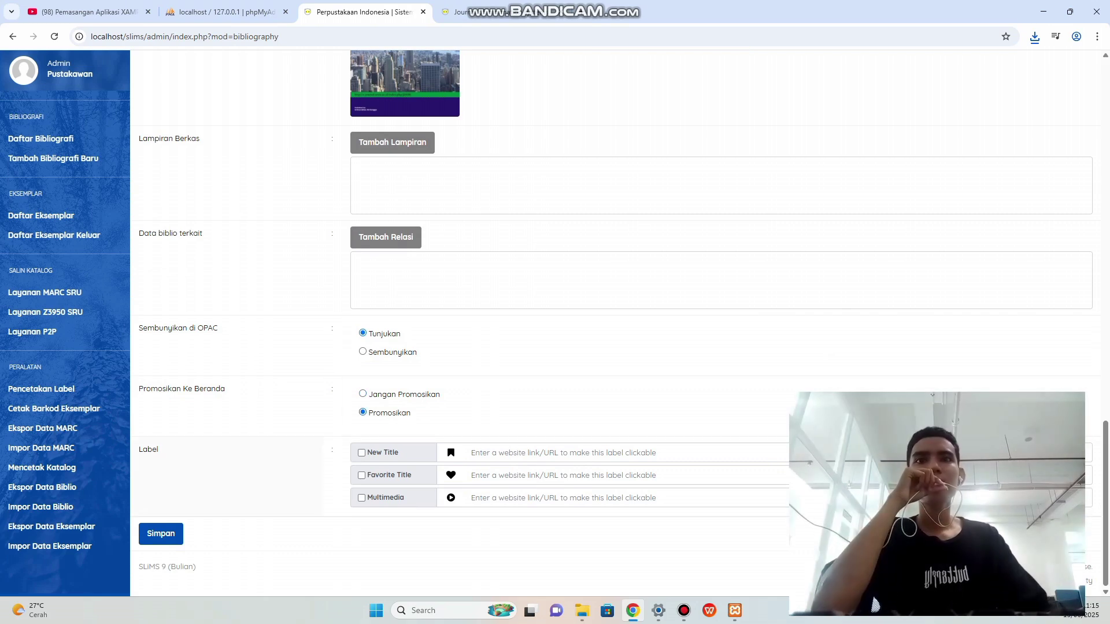
left_click(160, 534)
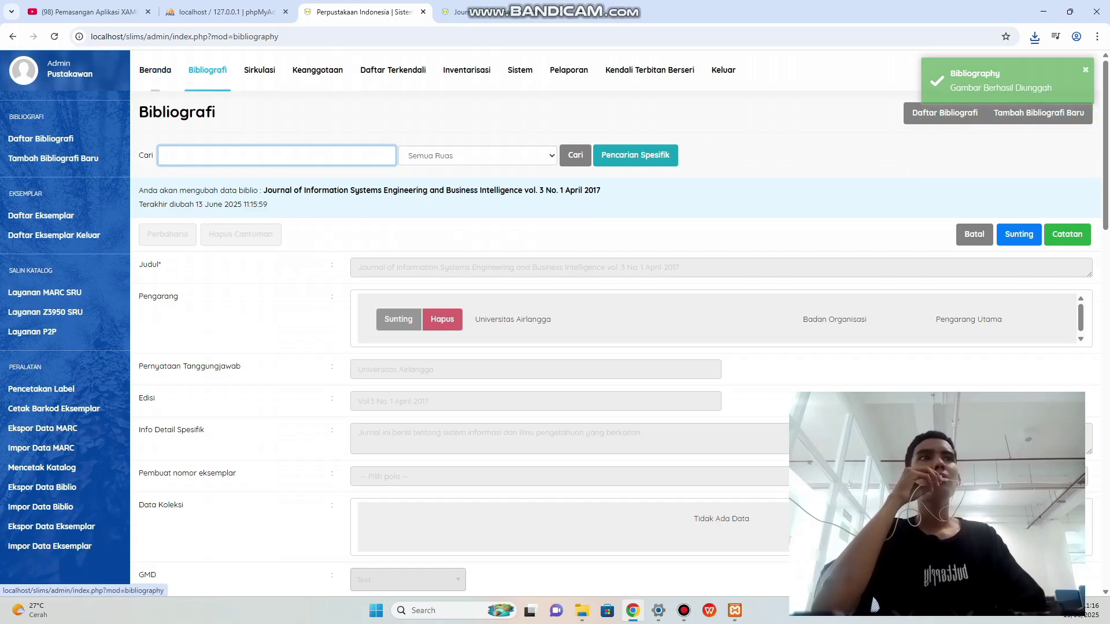
Find the journal and its cover under Koleksi baru dan diperbarui on the OPAC home.
left_click(155, 70)
scroll(551, 324, "down", 2)
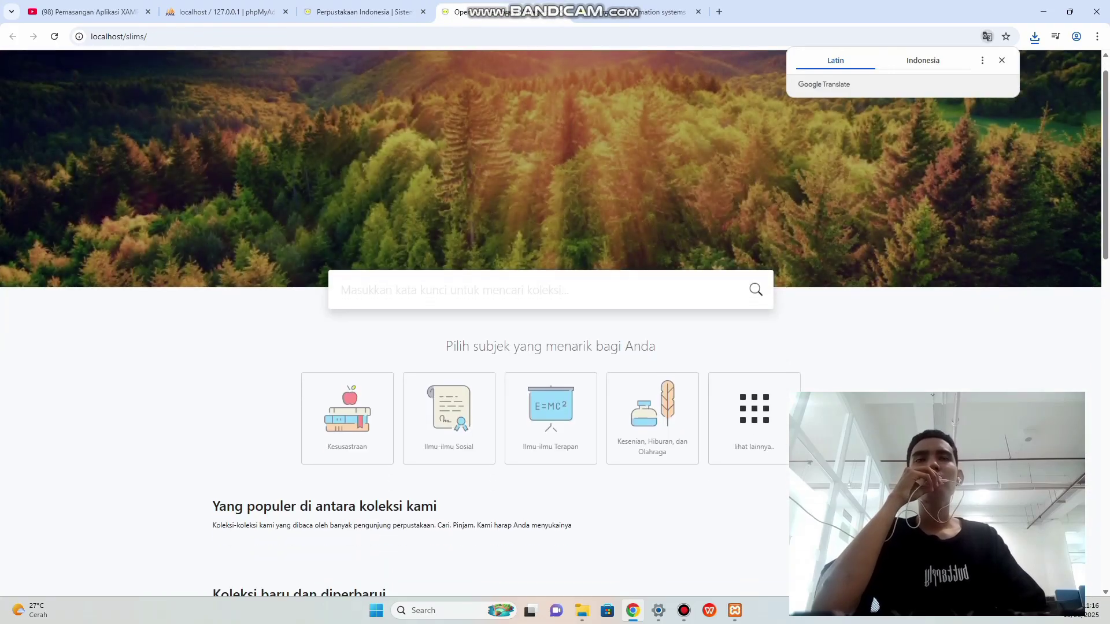
scroll(550, 324, "down", 5)
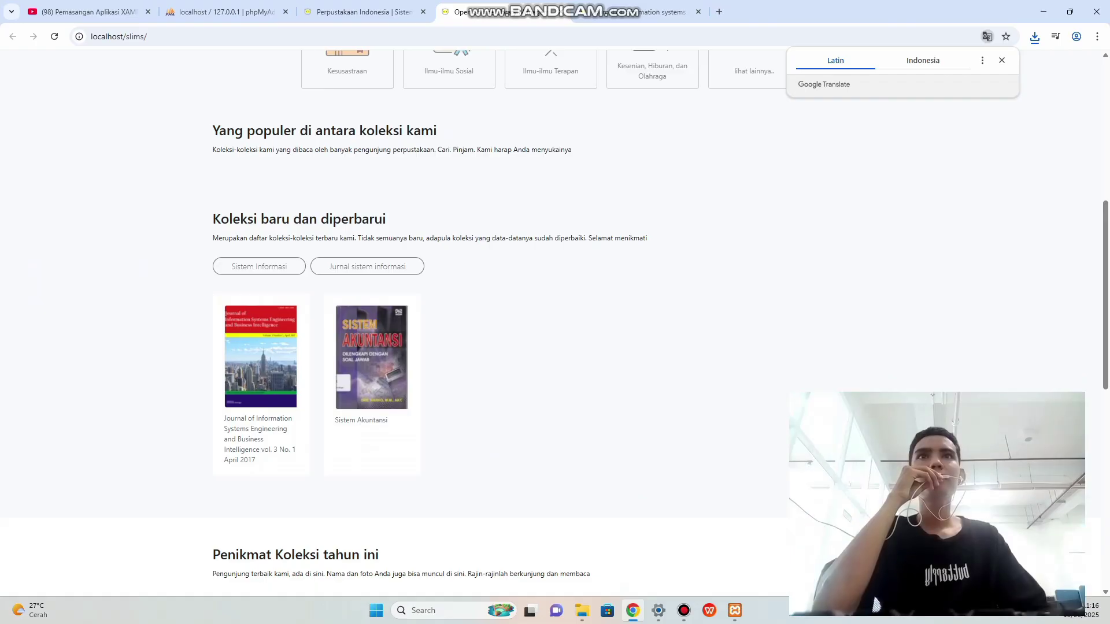
scroll(550, 324, "down", 1)
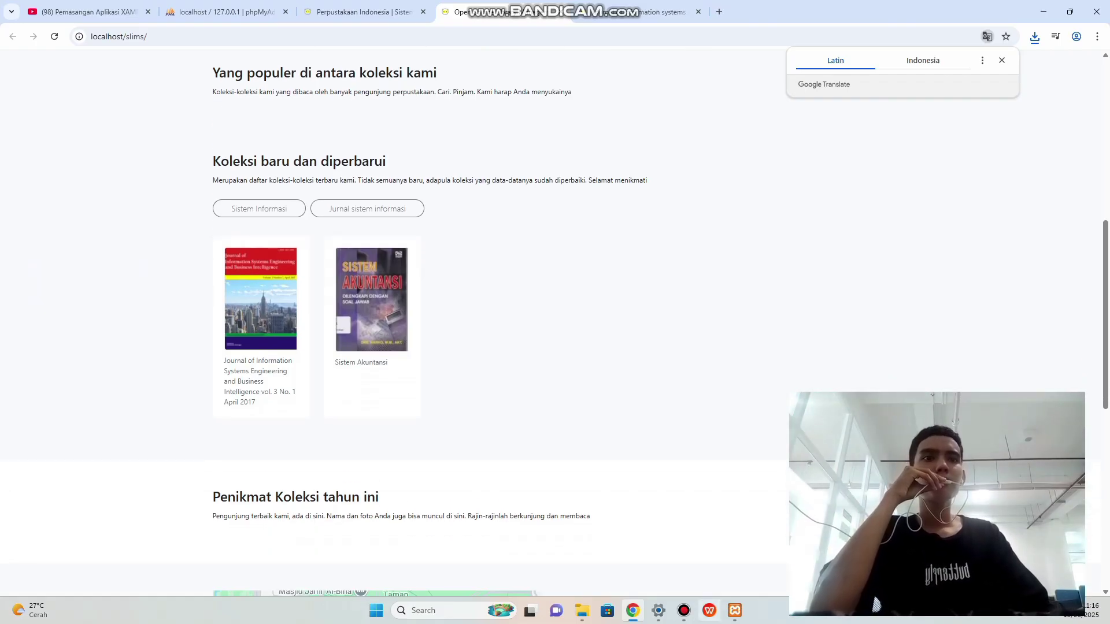
left_click(684, 611)
left_click(684, 610)
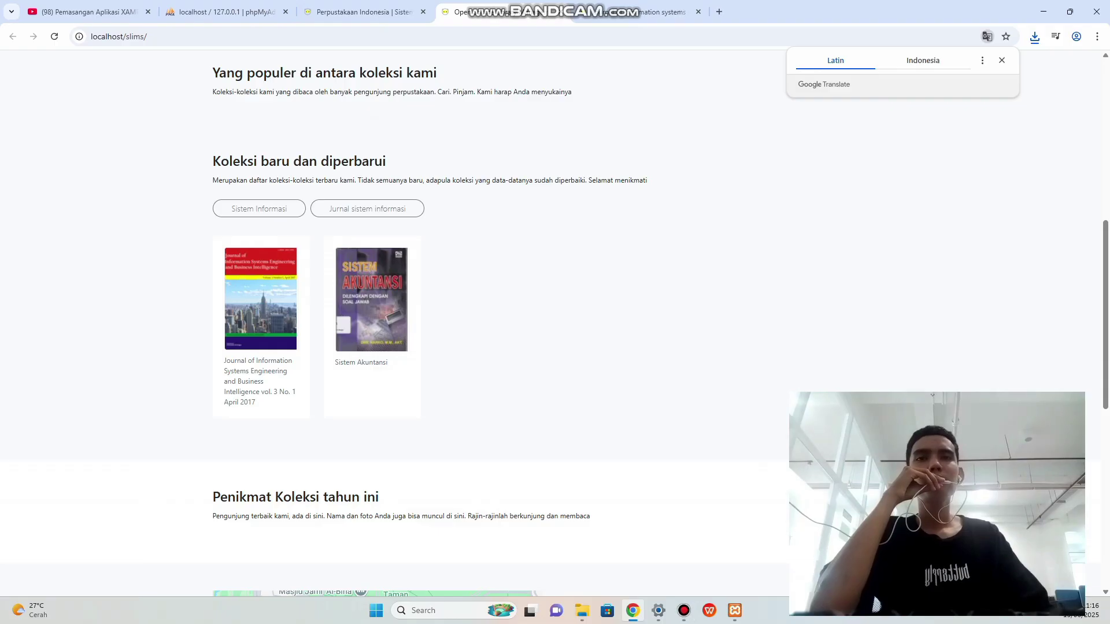
scroll(550, 324, "up", 8)
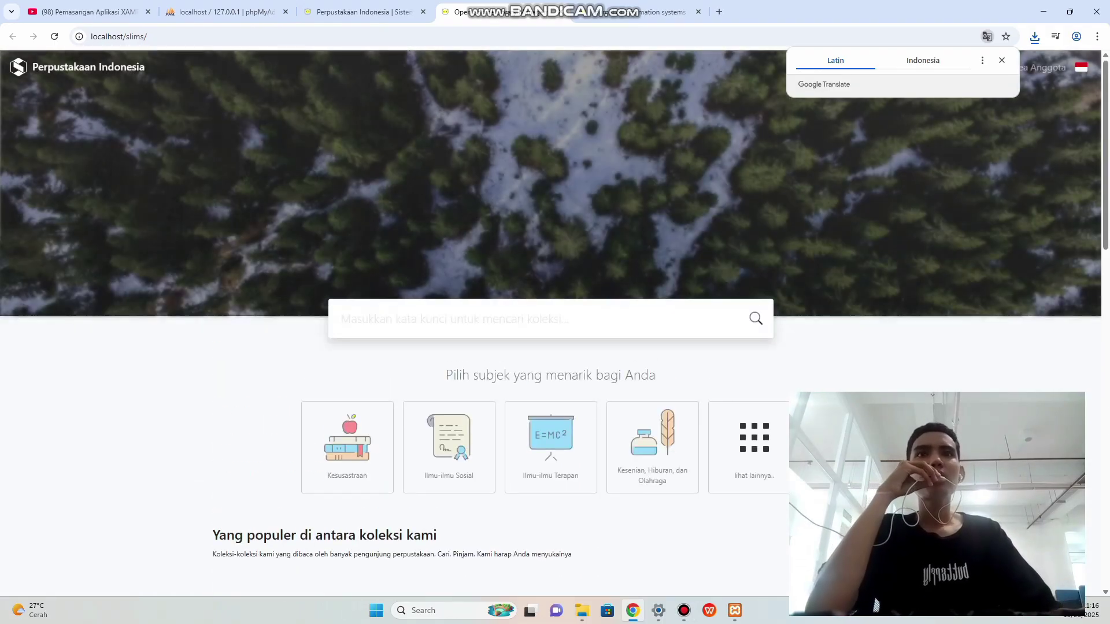
Return to the Bina Insani journal detail page.
left_click(364, 12)
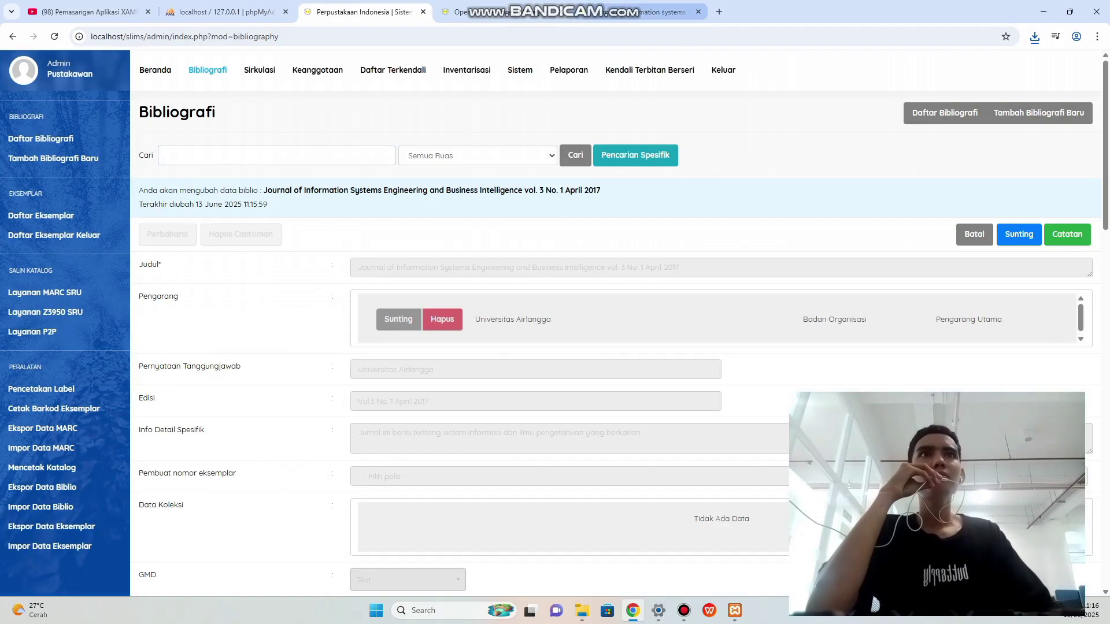
left_click(636, 12)
scroll(550, 324, "up", 2)
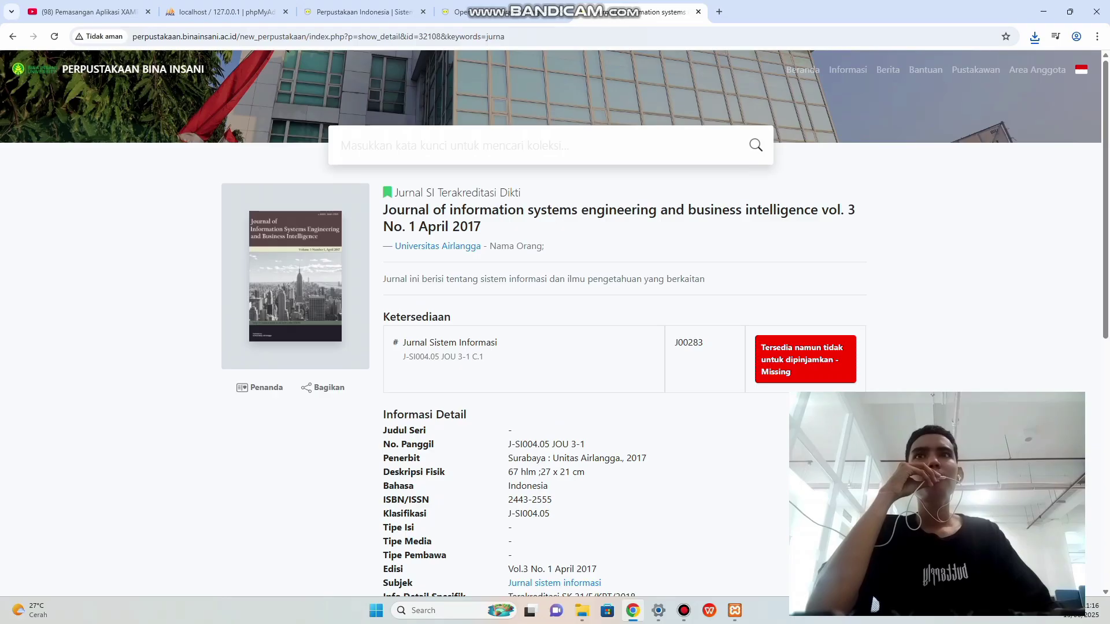
Search the OPAC for 'terbitan berkala' filtered to Novel Fiction and Textbook, finding 0 results.
left_click(537, 146)
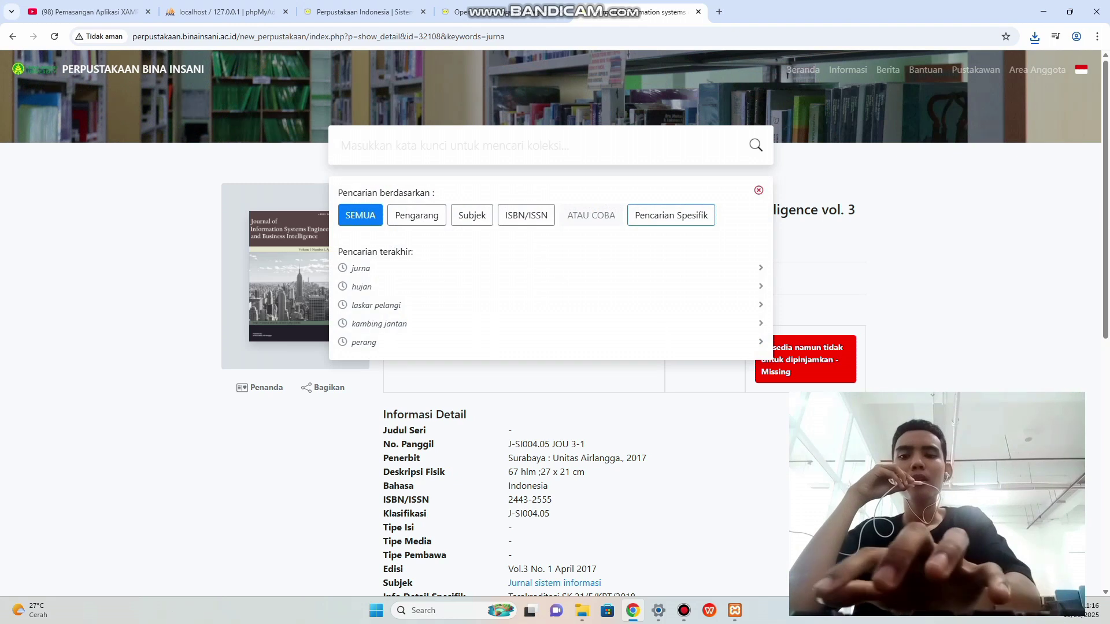
type("terbitan berkala")
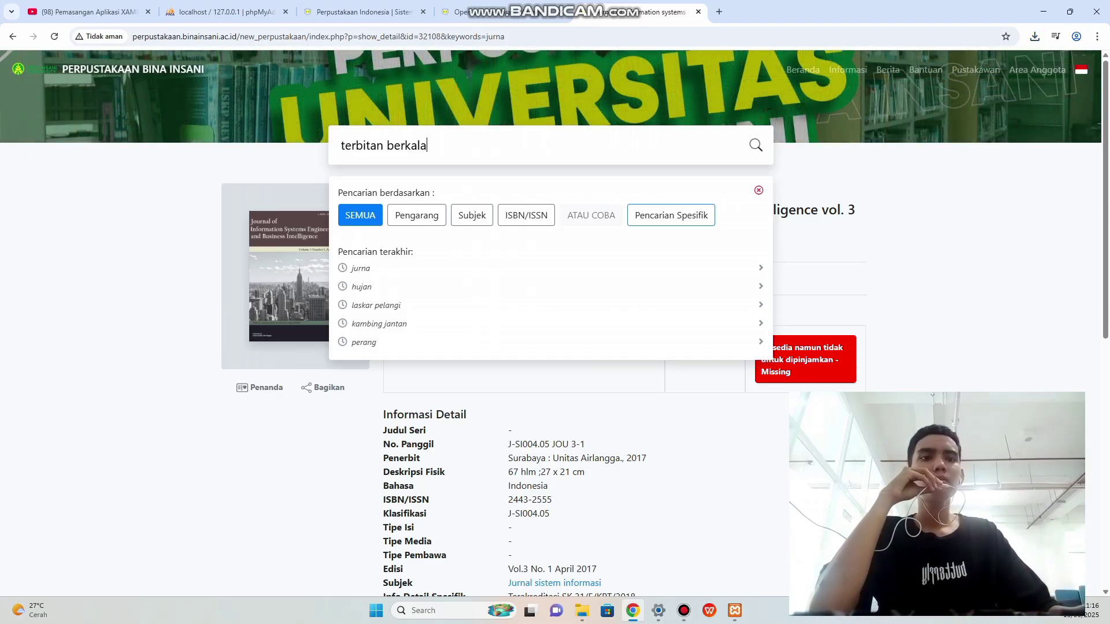
key("Return")
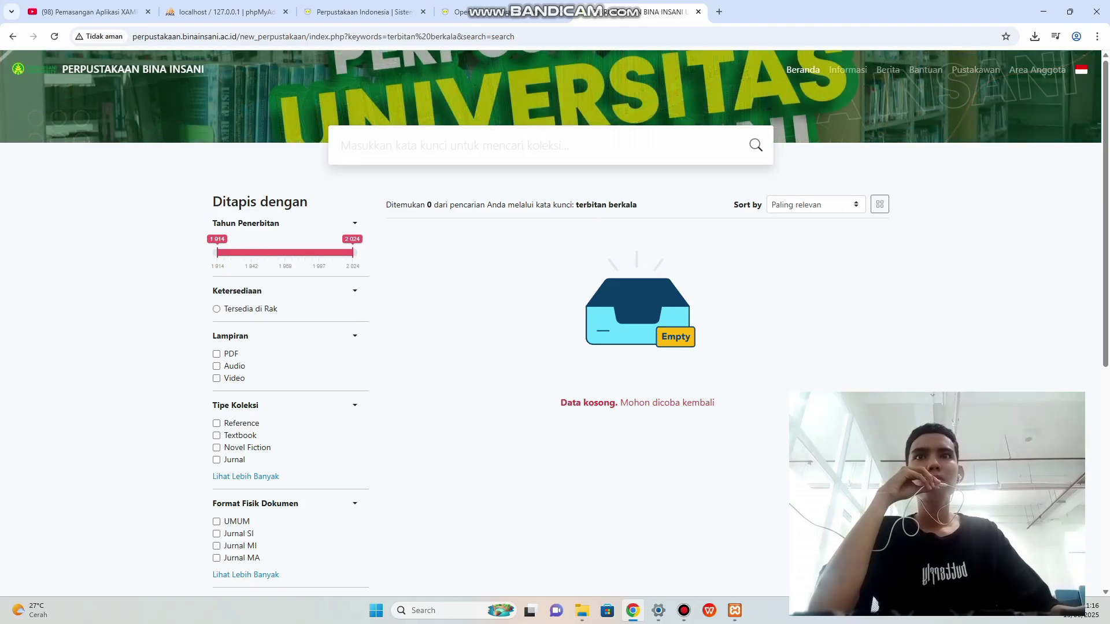
scroll(874, 604, "down", 2)
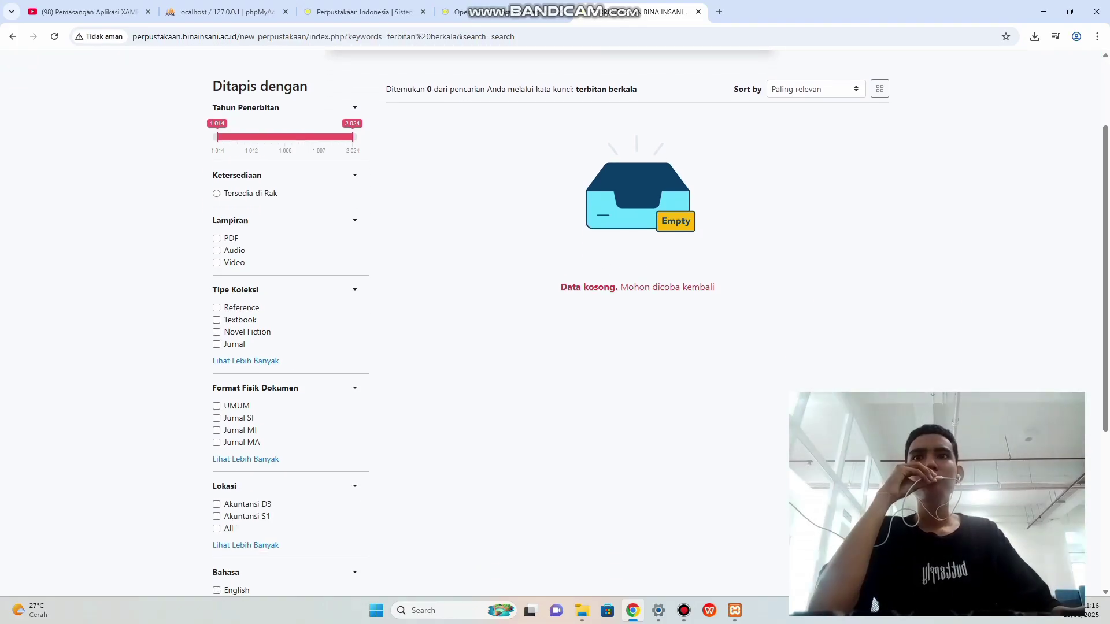
left_click(216, 332)
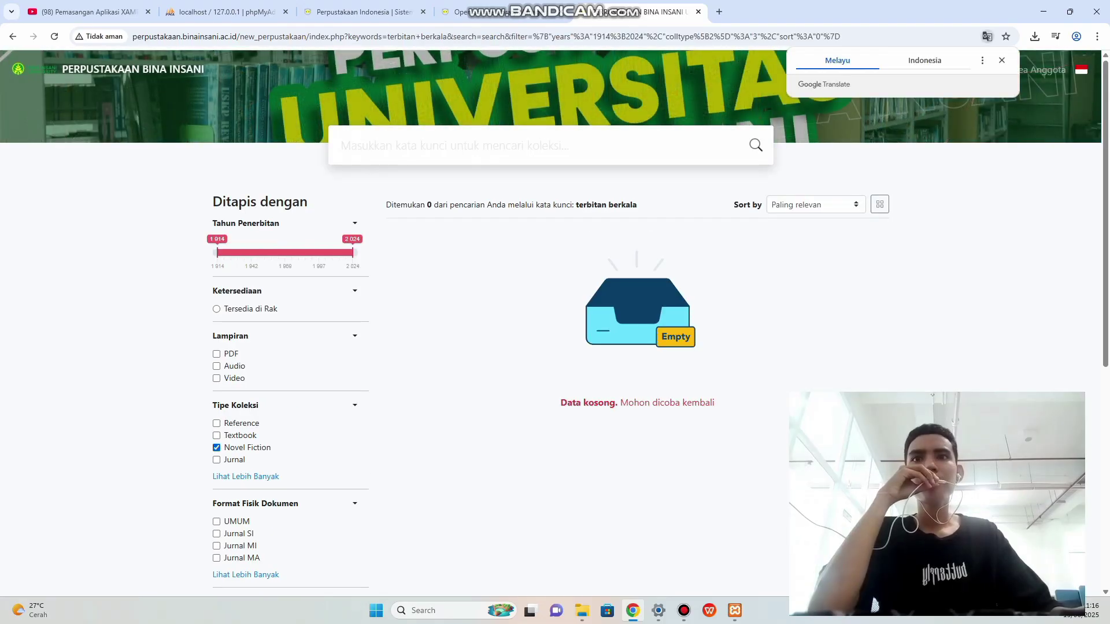
left_click(216, 436)
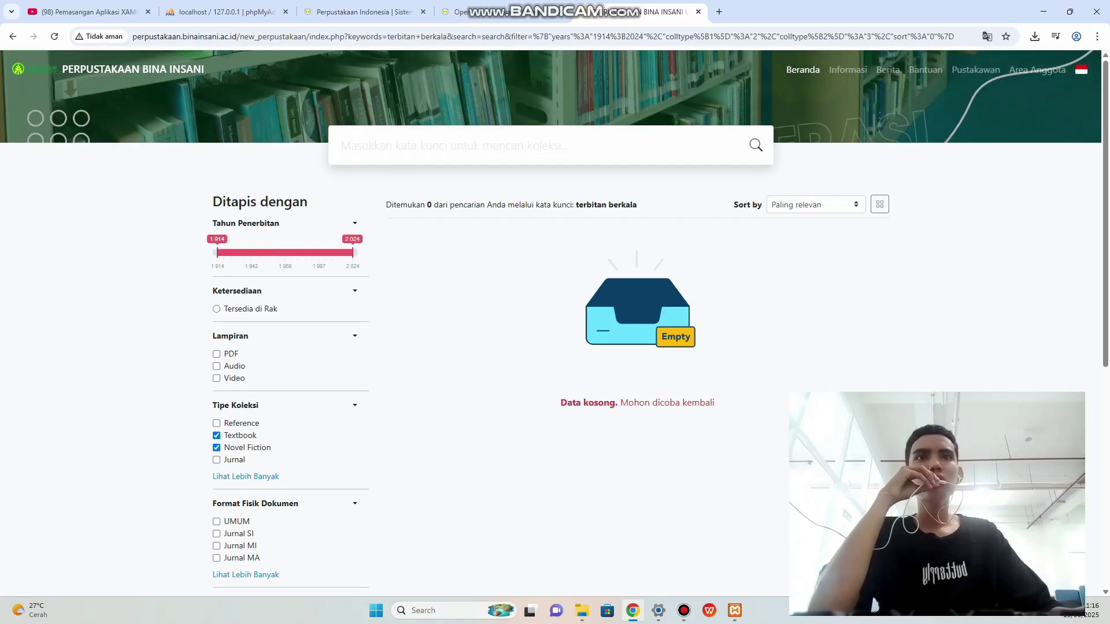
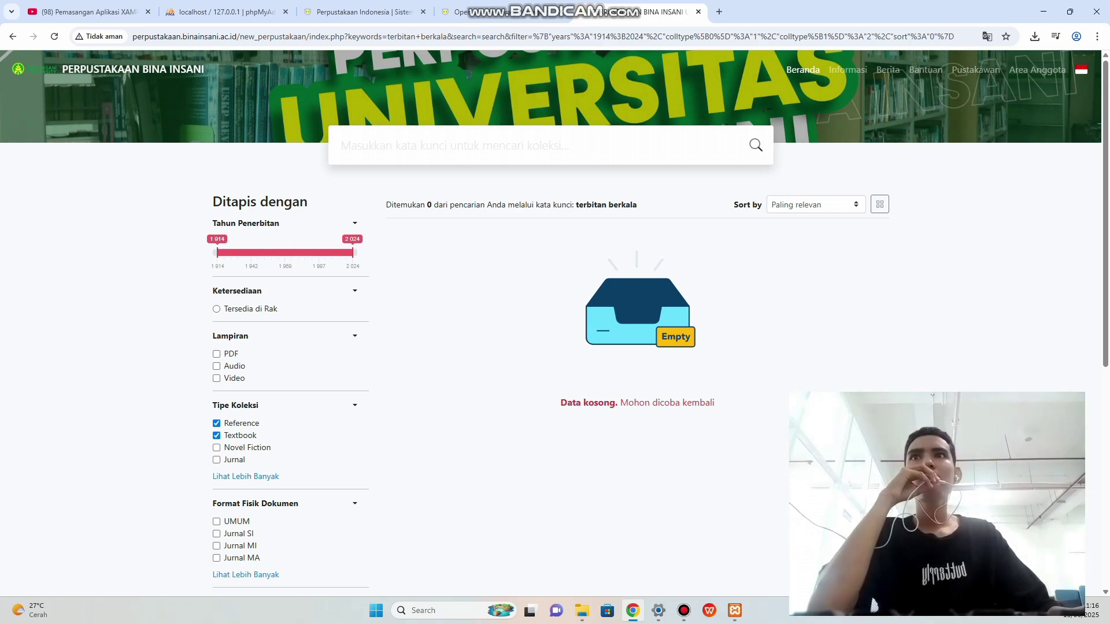
Return to the OPAC home page and scroll down to the popular collection grid.
left_click(803, 70)
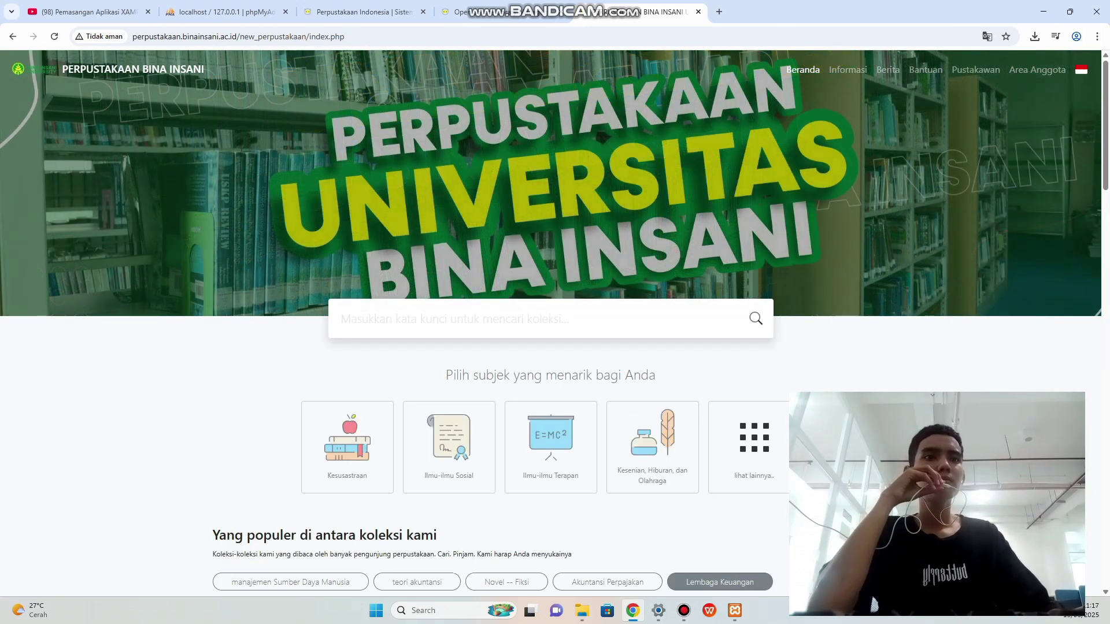
left_click(684, 611)
left_click(684, 611)
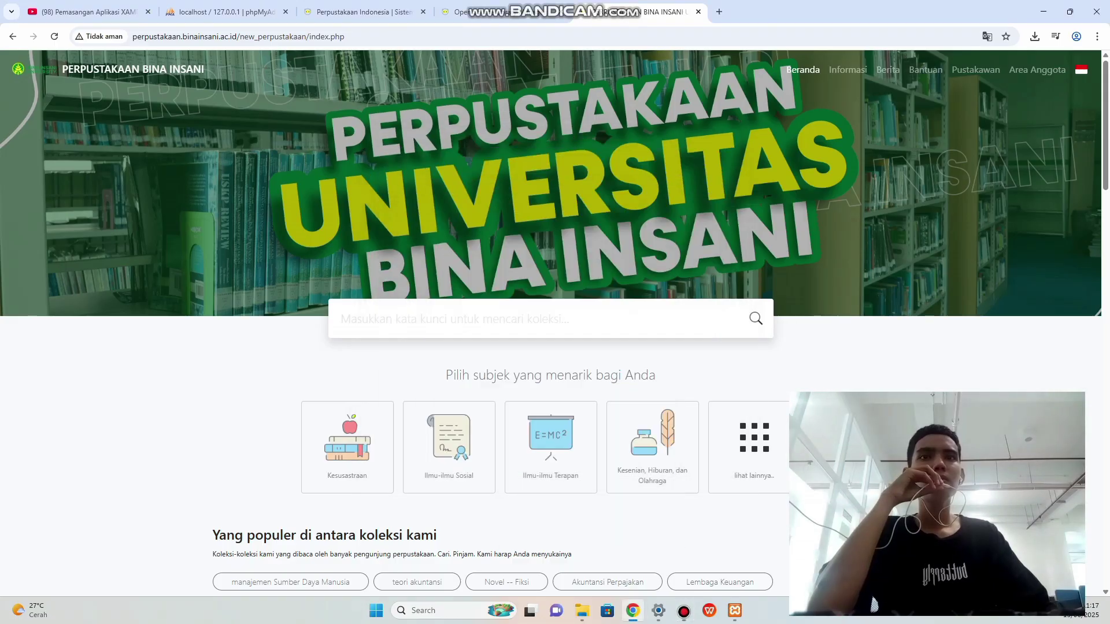
scroll(555, 324, "down", 7)
scroll(555, 323, "down", 2)
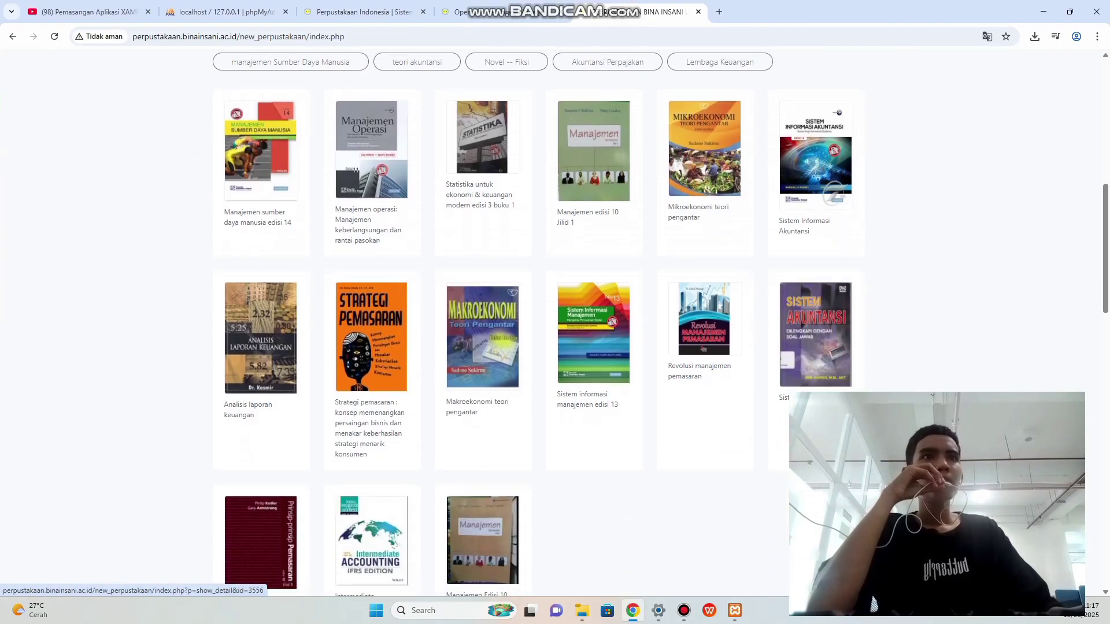
scroll(555, 324, "down", 1)
scroll(555, 324, "down", 1)
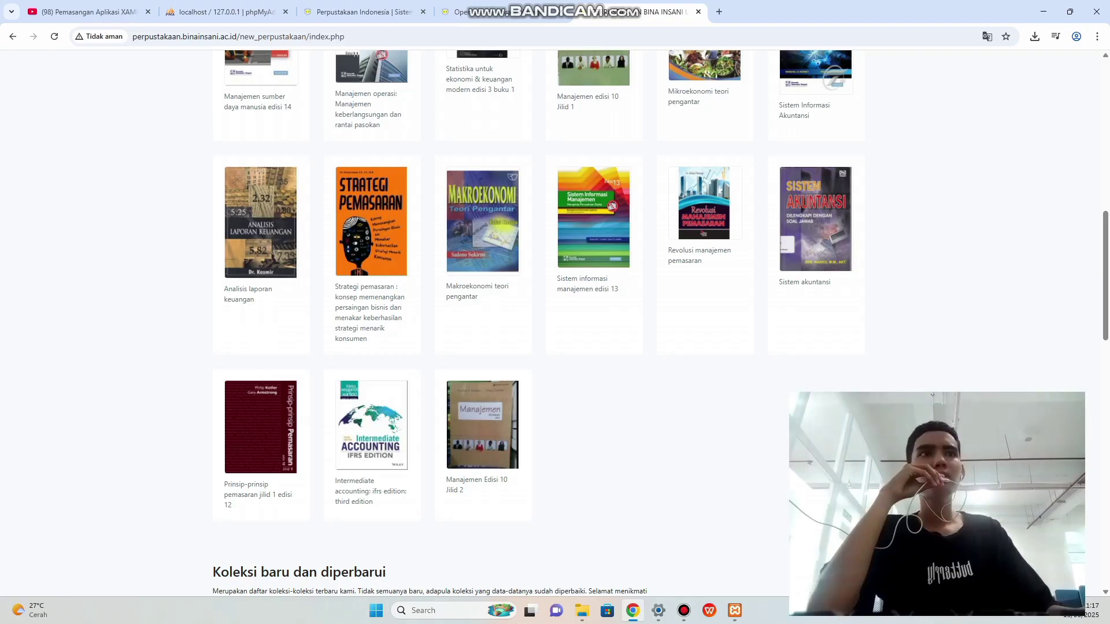
scroll(555, 323, "up", 1)
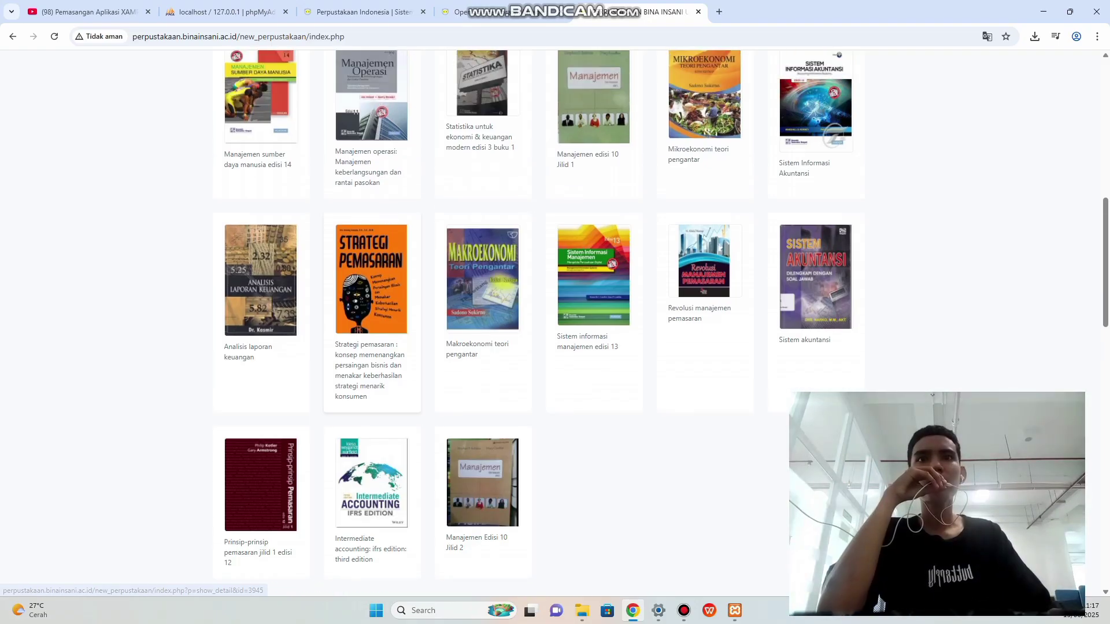
Open the Strategi pemasaran book's detail page, then go to the SLiMS bibliography admin.
left_click(372, 278)
scroll(555, 324, "down", 3)
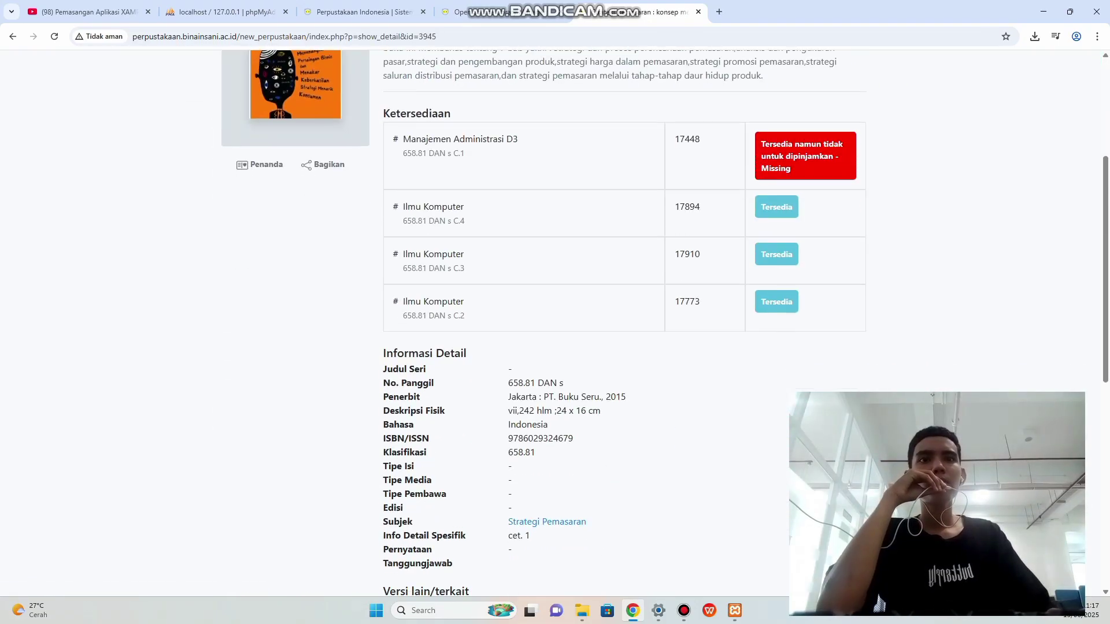
scroll(555, 323, "up", 2)
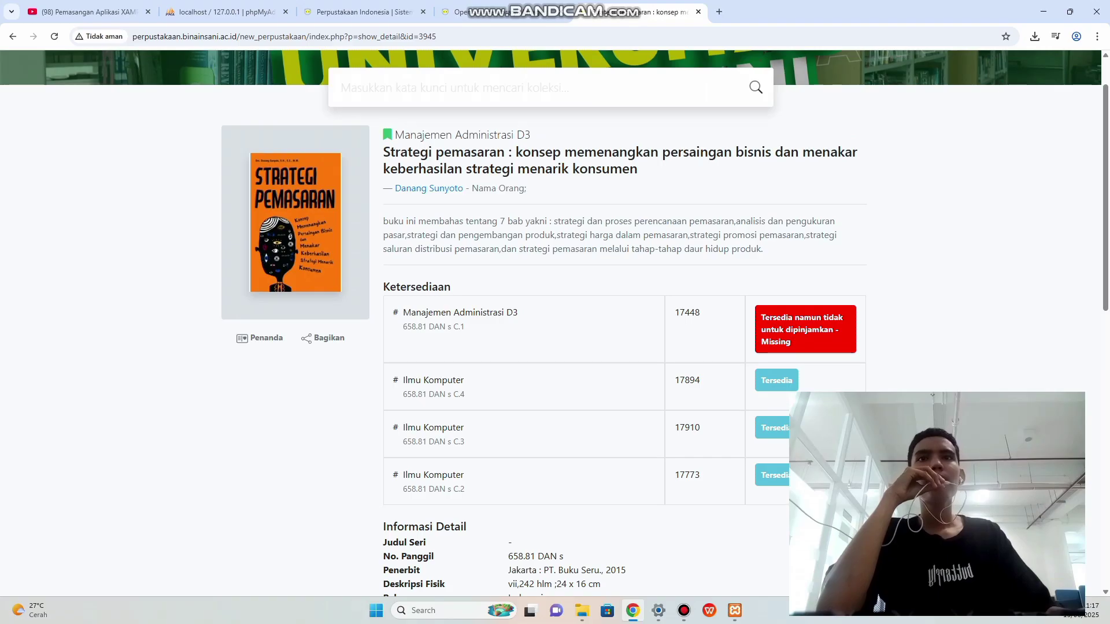
left_click(365, 12)
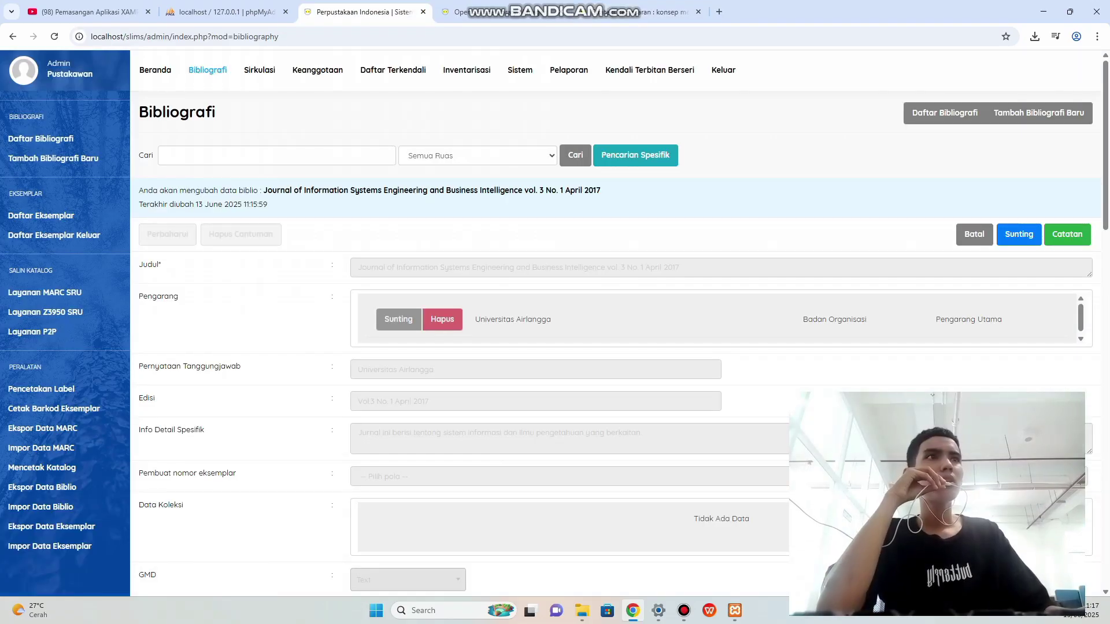
Start a new bibliography record and copy the book's full title from its OPAC page.
left_click(1039, 113)
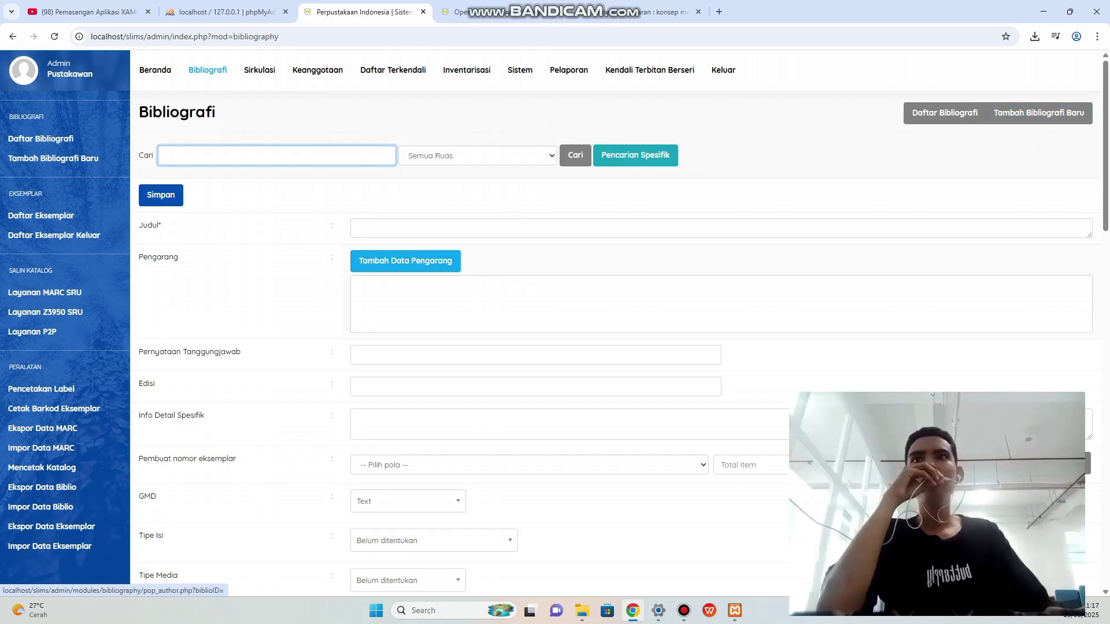
left_click(357, 227)
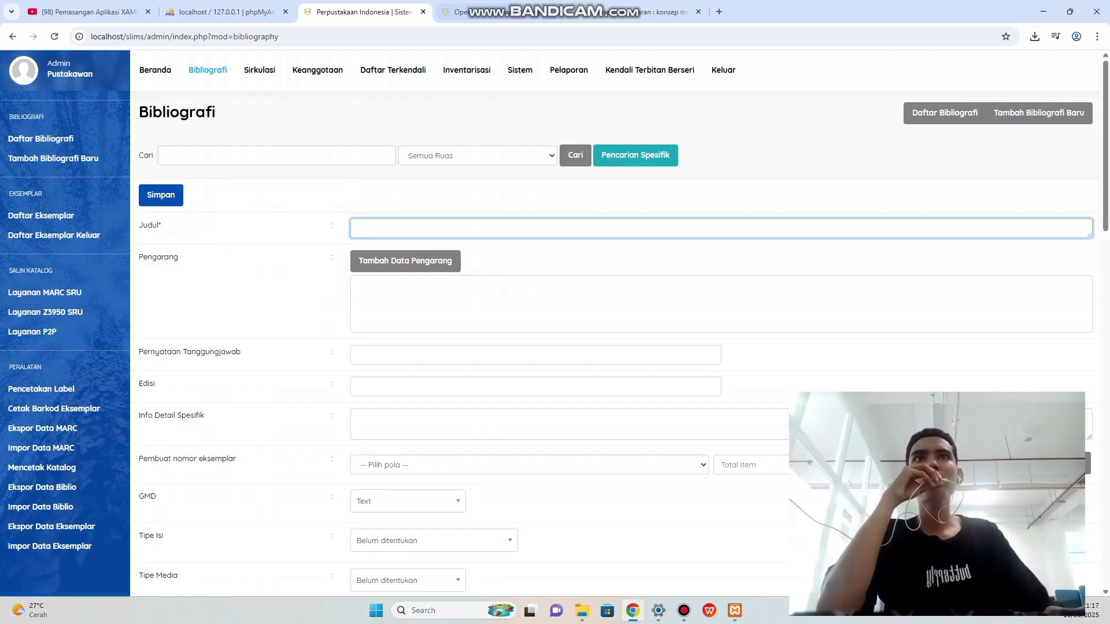
key("ctrl+Tab")
left_click_drag(383, 153, 638, 169)
right_click(584, 169)
left_click(601, 180)
Paste 'Strategi pemasaran : konsep memenangkan persaingan bisnis dan menakar keberhasilan strategi menarik konsumen' into Judul.
key("ctrl+shift+Tab")
key("ctrl+shift+Tab")
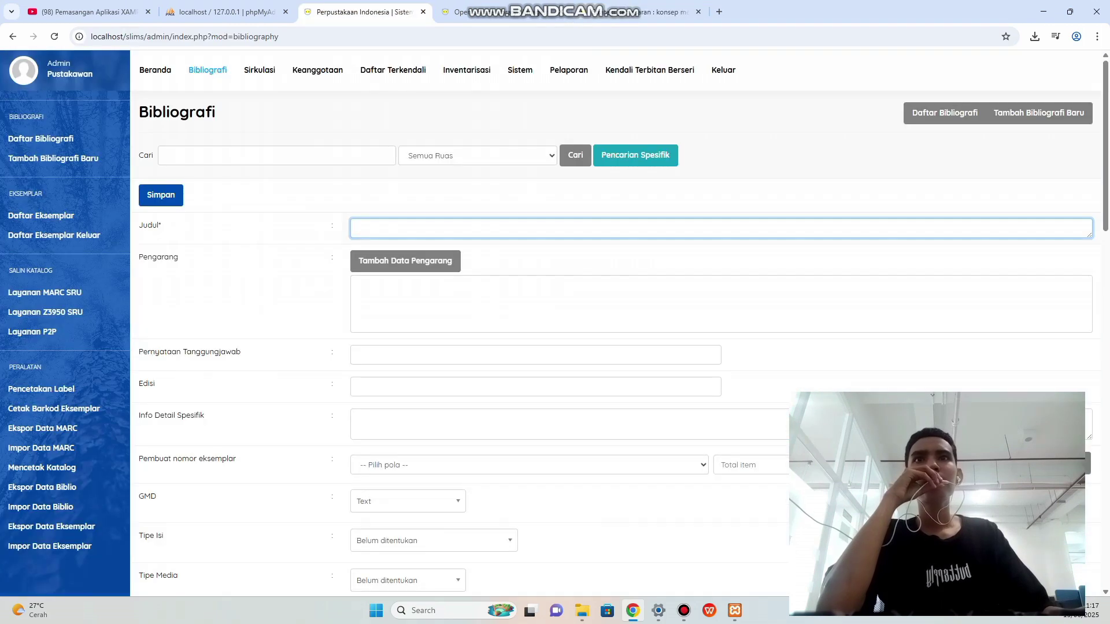
left_click(375, 229)
right_click(375, 231)
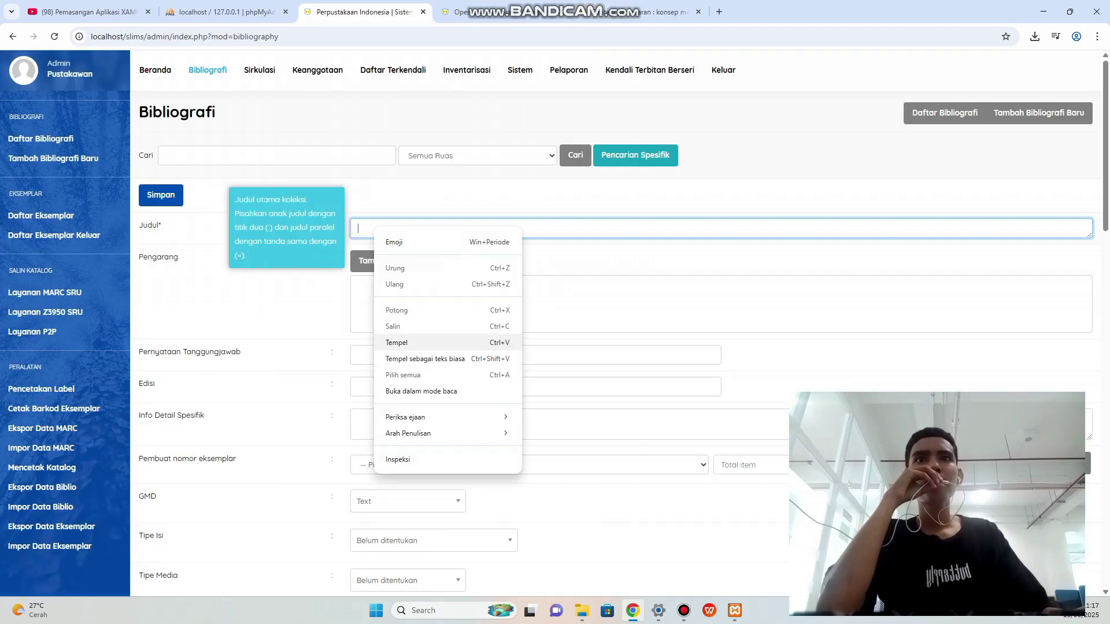
left_click(397, 343)
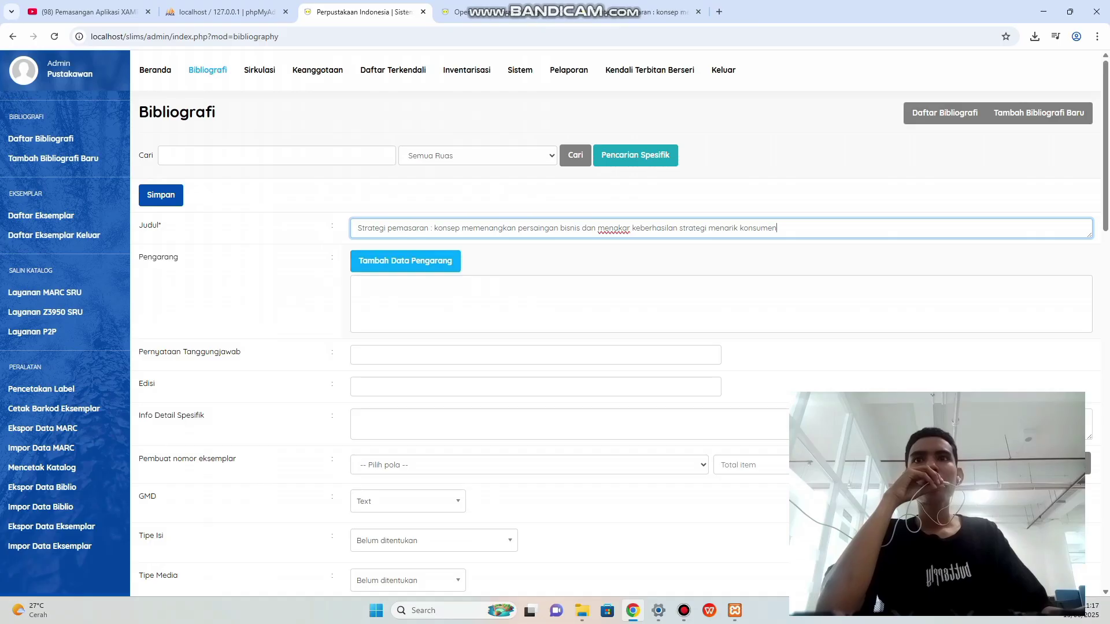
Look over the rest of the book's catalogue details, then return to the new record form.
left_click(643, 11)
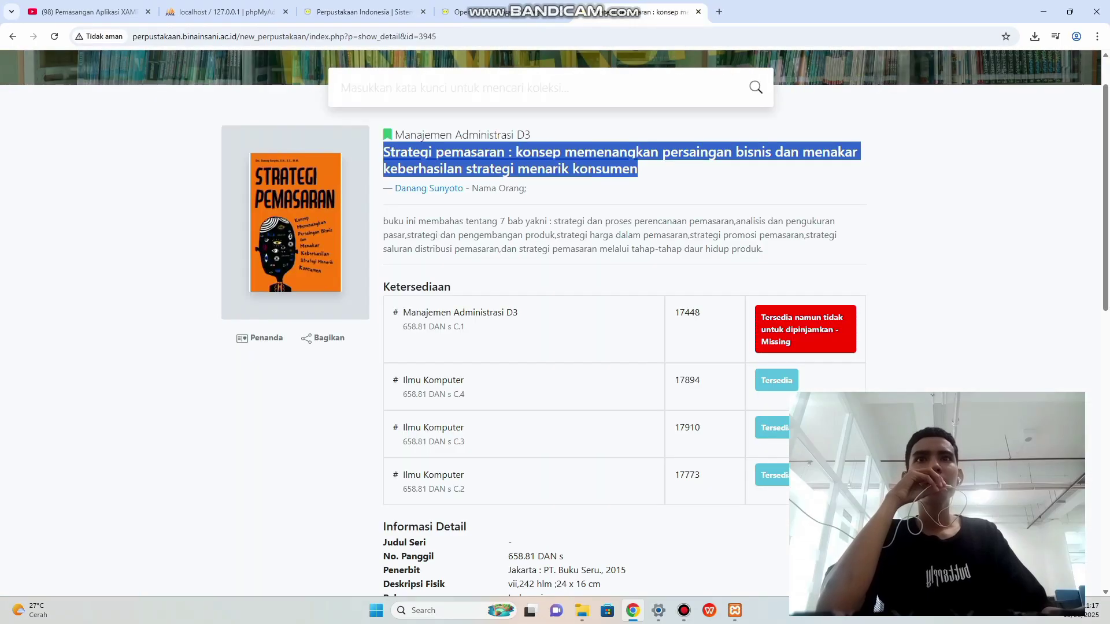
left_click(647, 188)
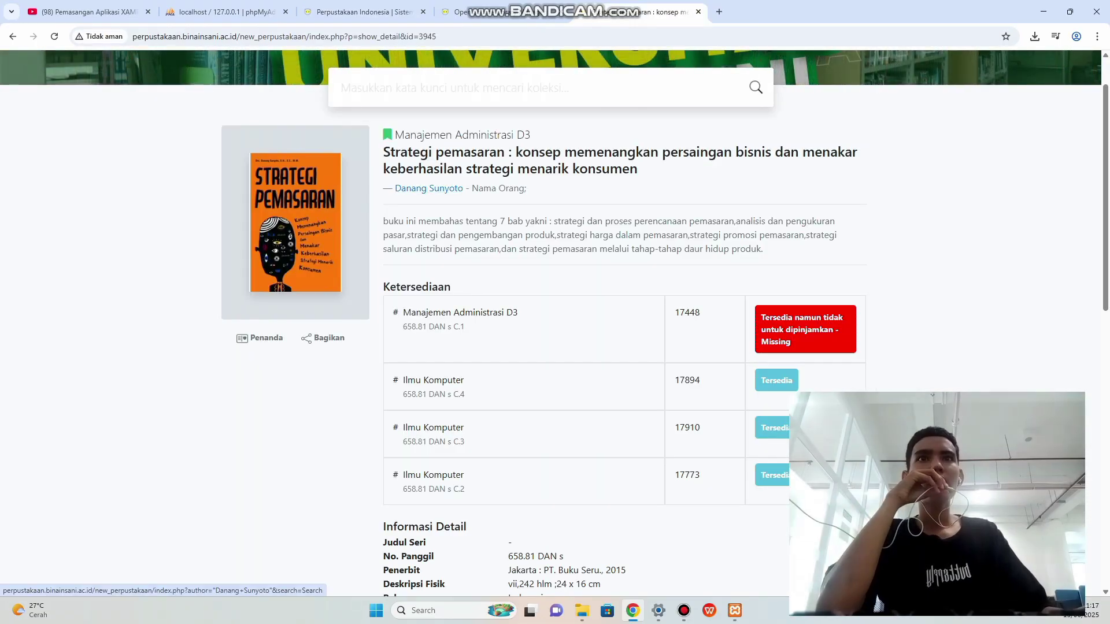
scroll(624, 289, "down", 2)
scroll(624, 289, "down", 1)
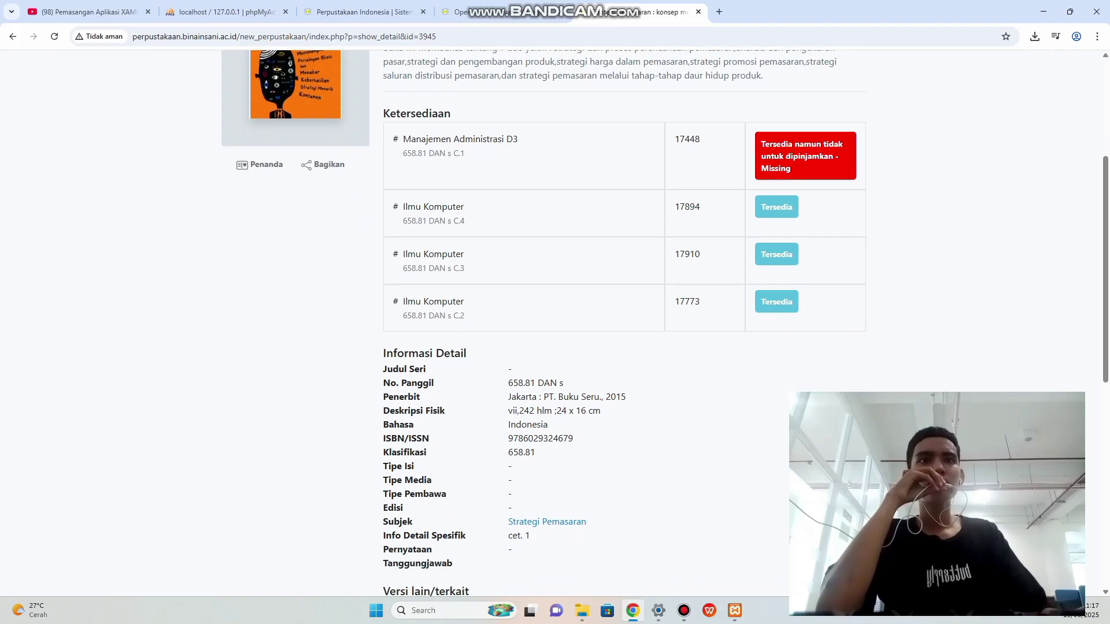
scroll(555, 334, "up", 3)
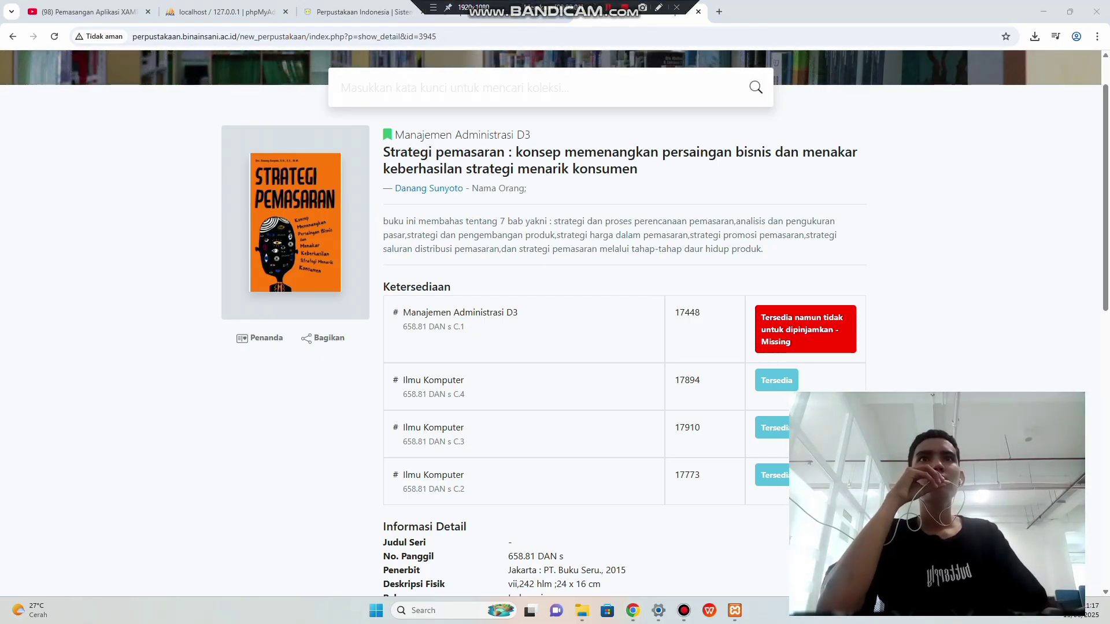
left_click(364, 12)
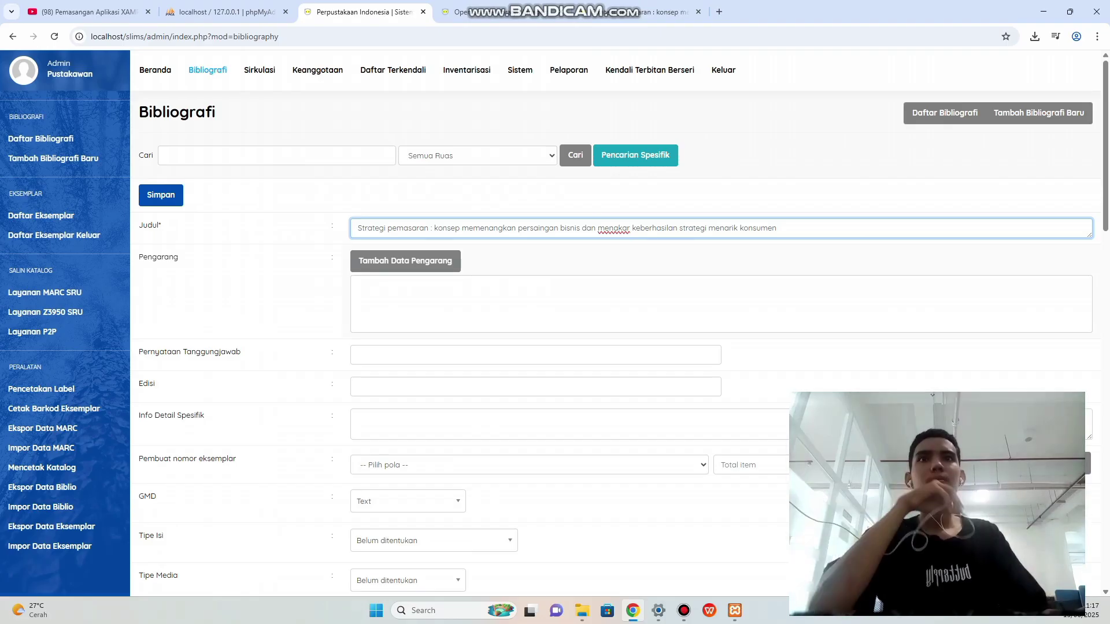
Insert the book's author's name as Pengarang Utama, keeping the Nama Orang type.
left_click(405, 261)
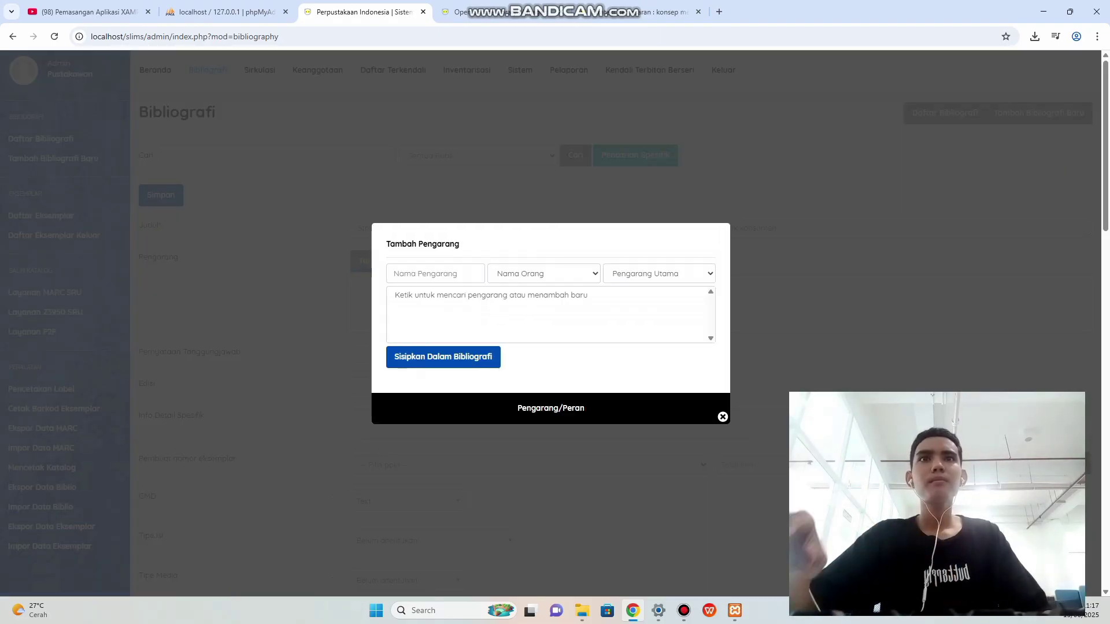
left_click(435, 273)
type("Dana")
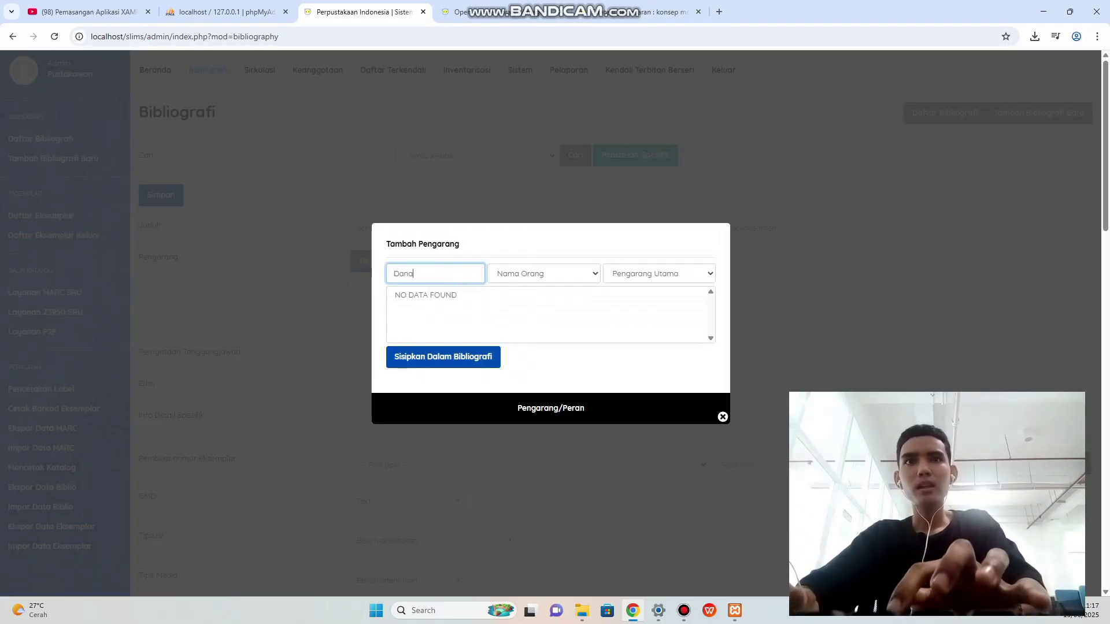
type("ng ")
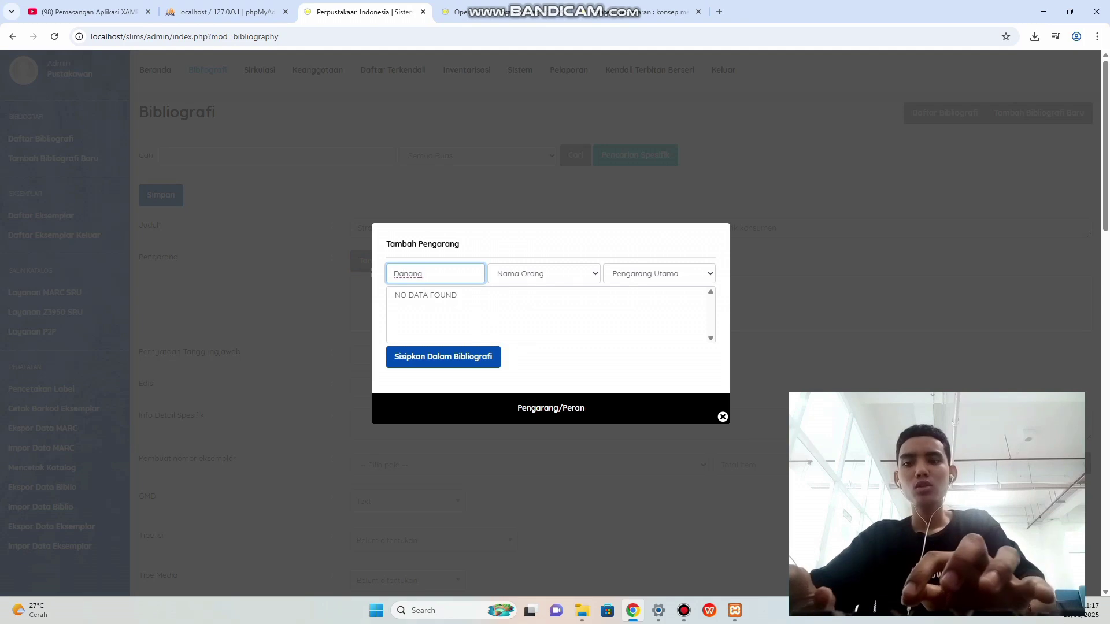
type("Suyonto")
left_click(544, 273)
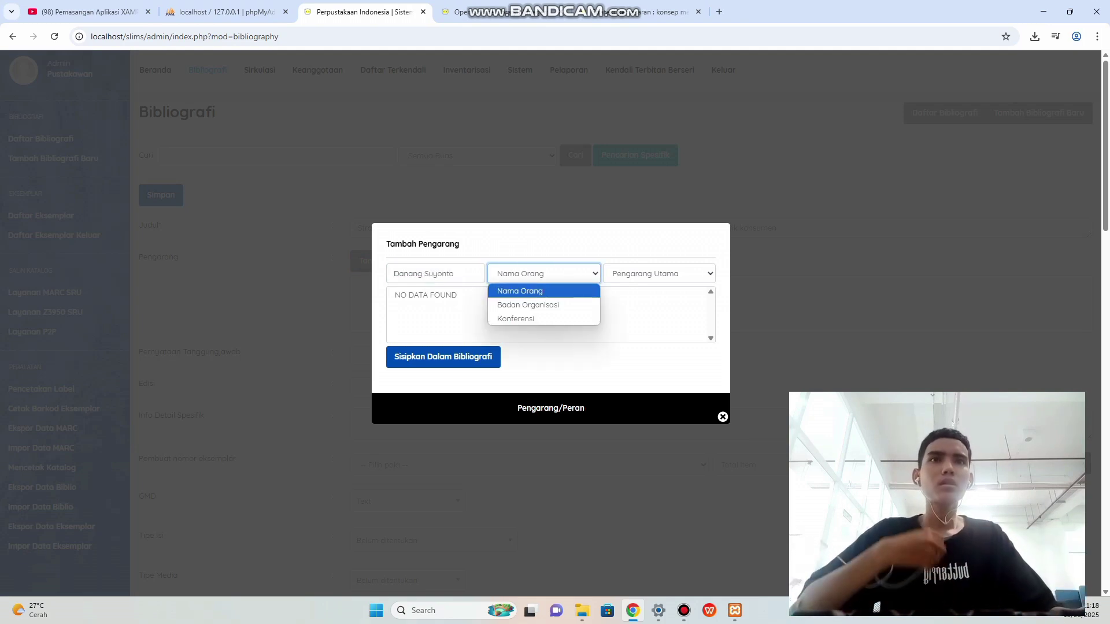
key("Escape")
left_click(443, 357)
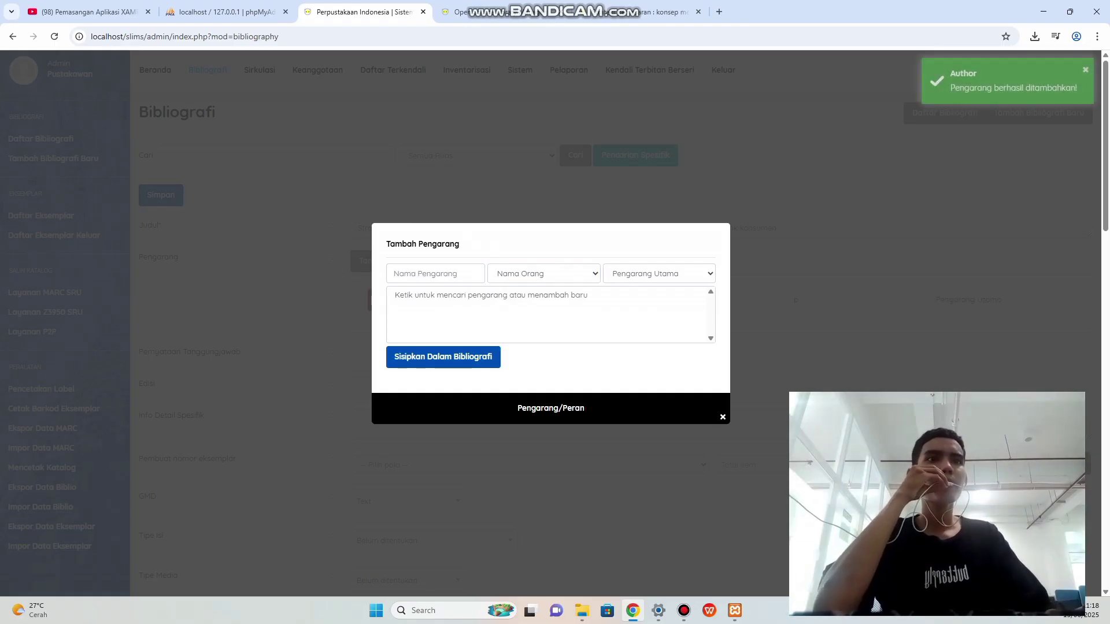
left_click(723, 417)
scroll(217, 295, "down", 2)
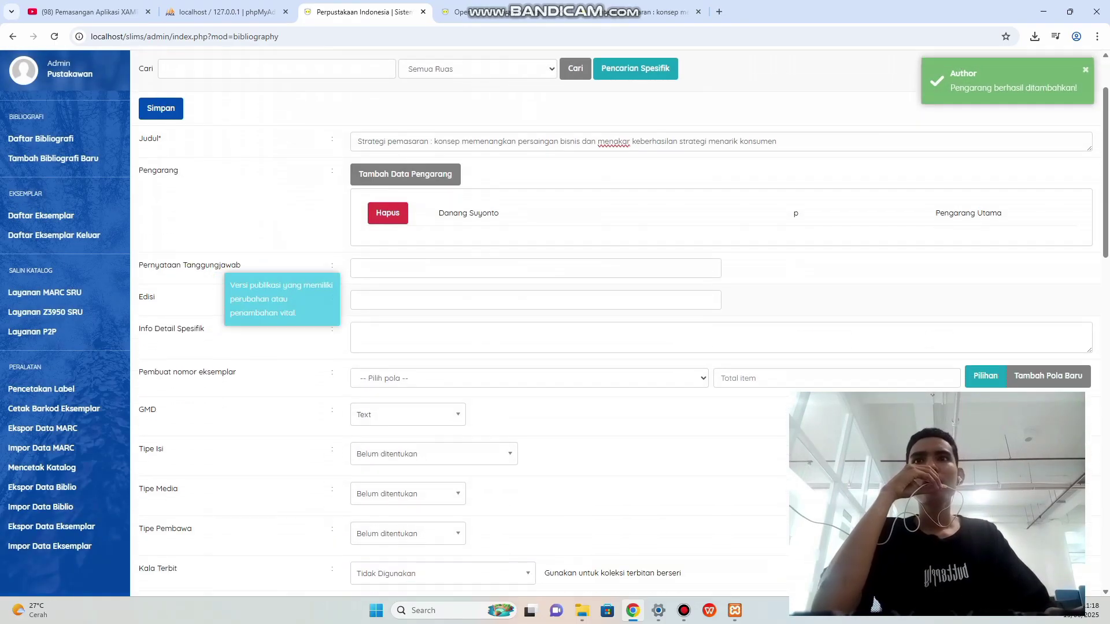
Copy the author's name into the statement of responsibility field.
left_click_drag(501, 186, 439, 186)
right_click(449, 188)
left_click(471, 197)
left_click(397, 242)
right_click(396, 242)
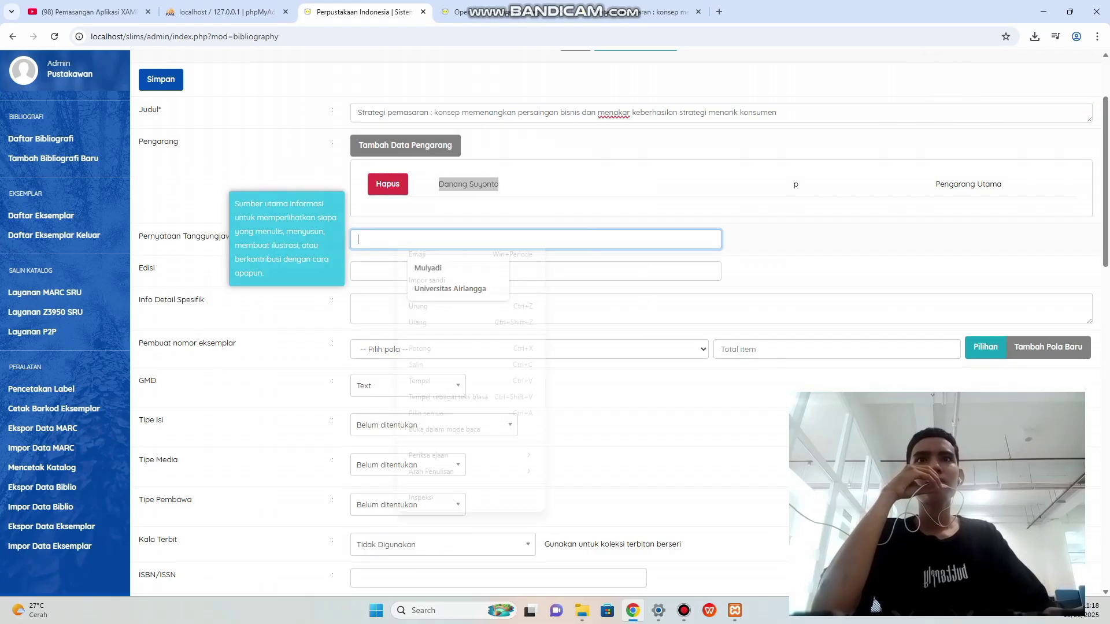
left_click(425, 380)
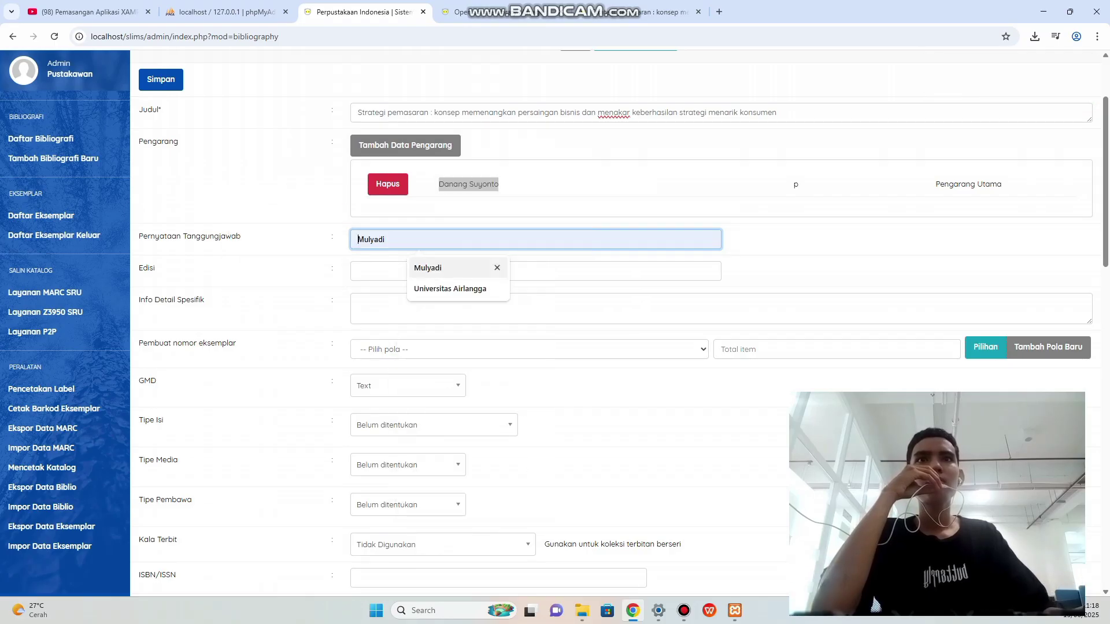
left_click(389, 240)
right_click(388, 241)
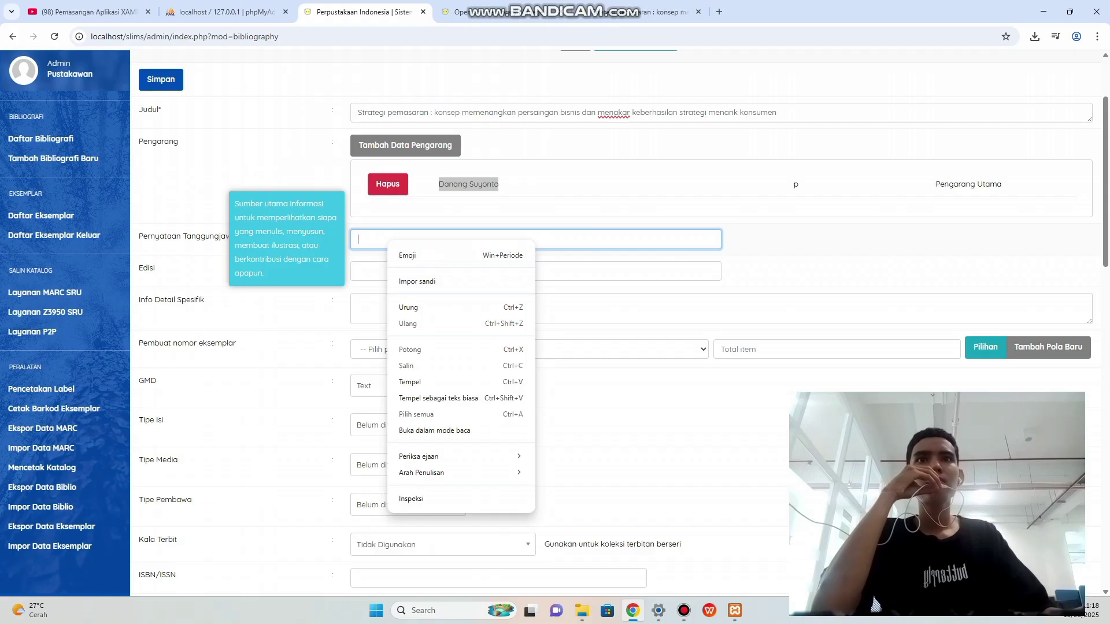
left_click(410, 381)
left_click(408, 272)
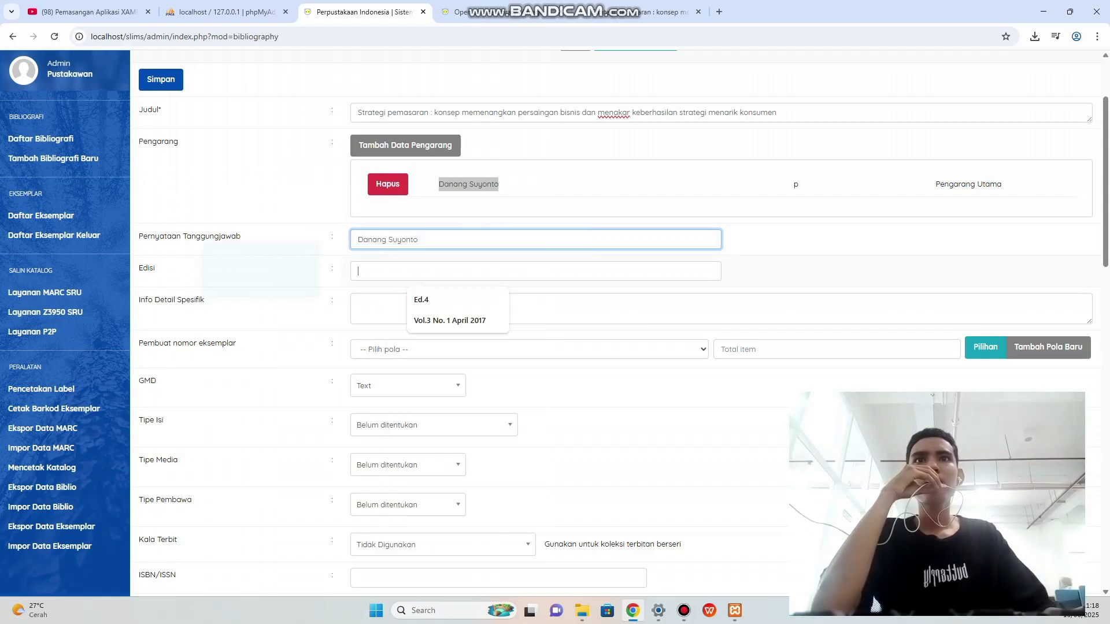
Review the book's OPAC record, then return to the form's specific detail info field.
left_click(647, 12)
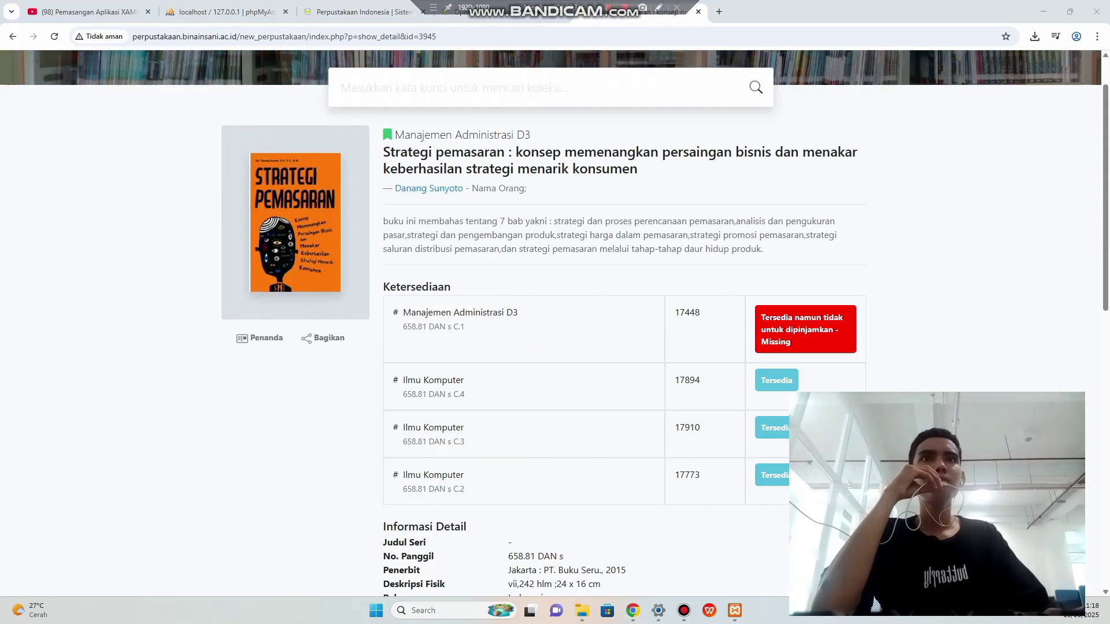
scroll(555, 318, "down", 4)
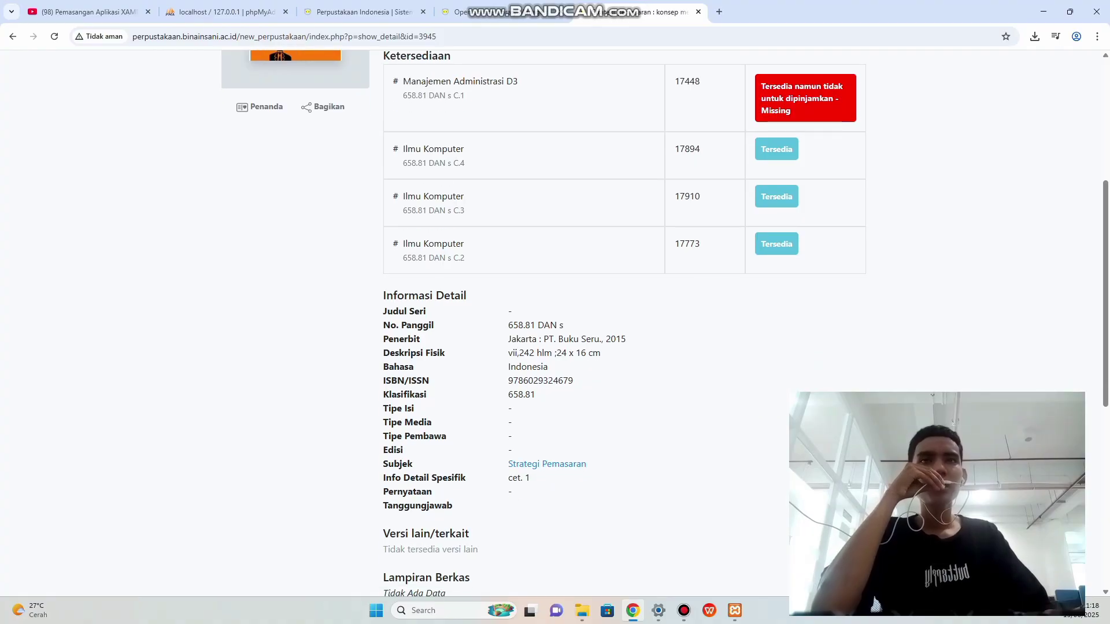
left_click(684, 610)
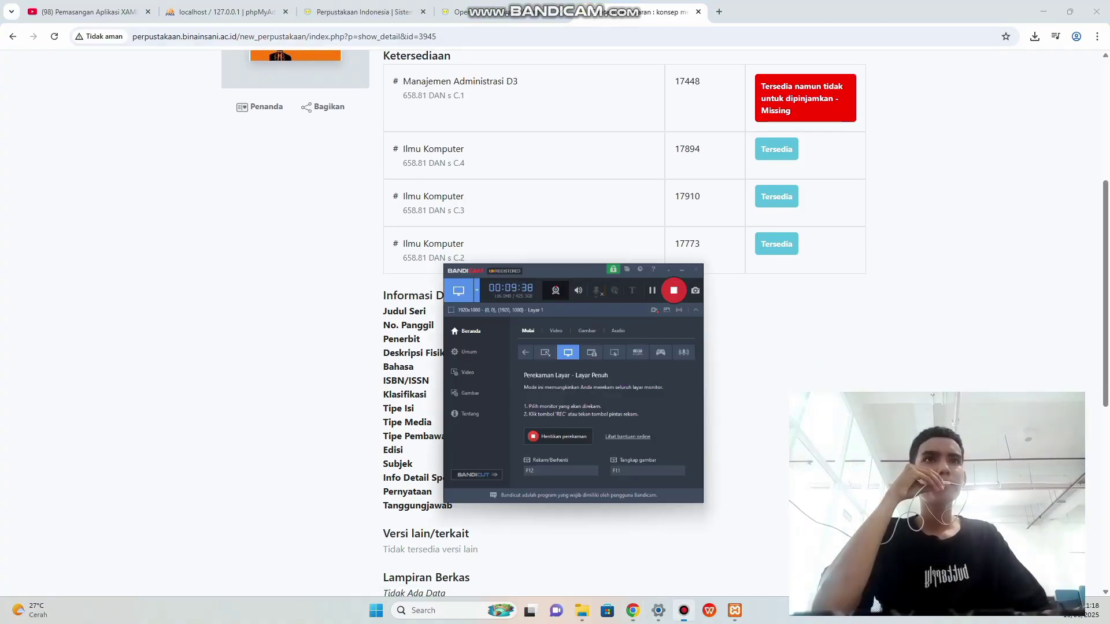
left_click(684, 611)
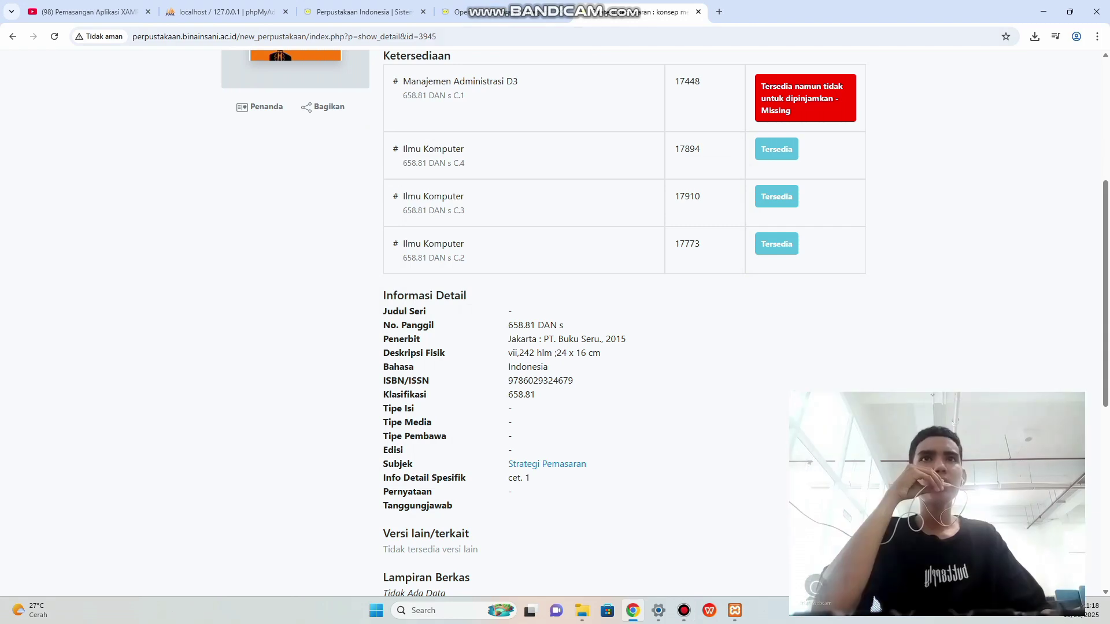
left_click(359, 11)
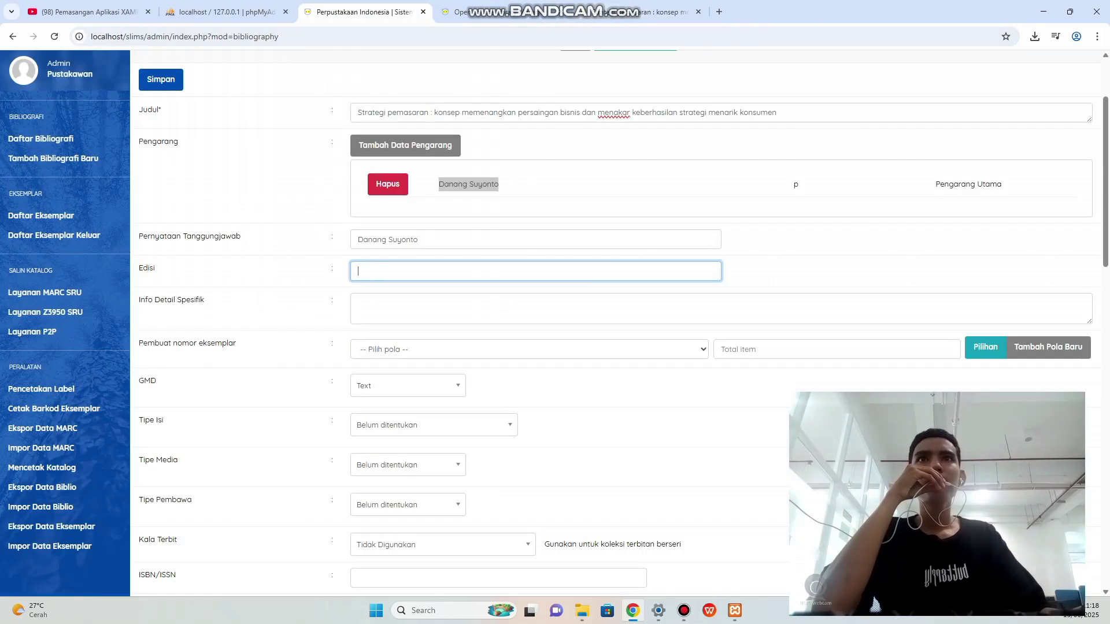
scroll(613, 324, "down", 1)
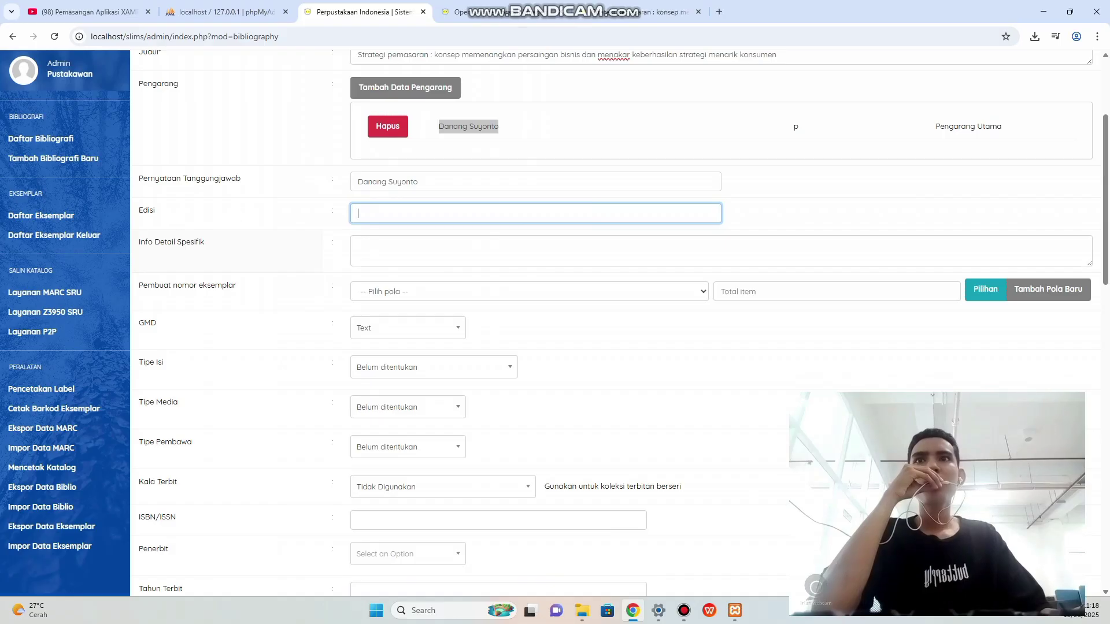
left_click(462, 250)
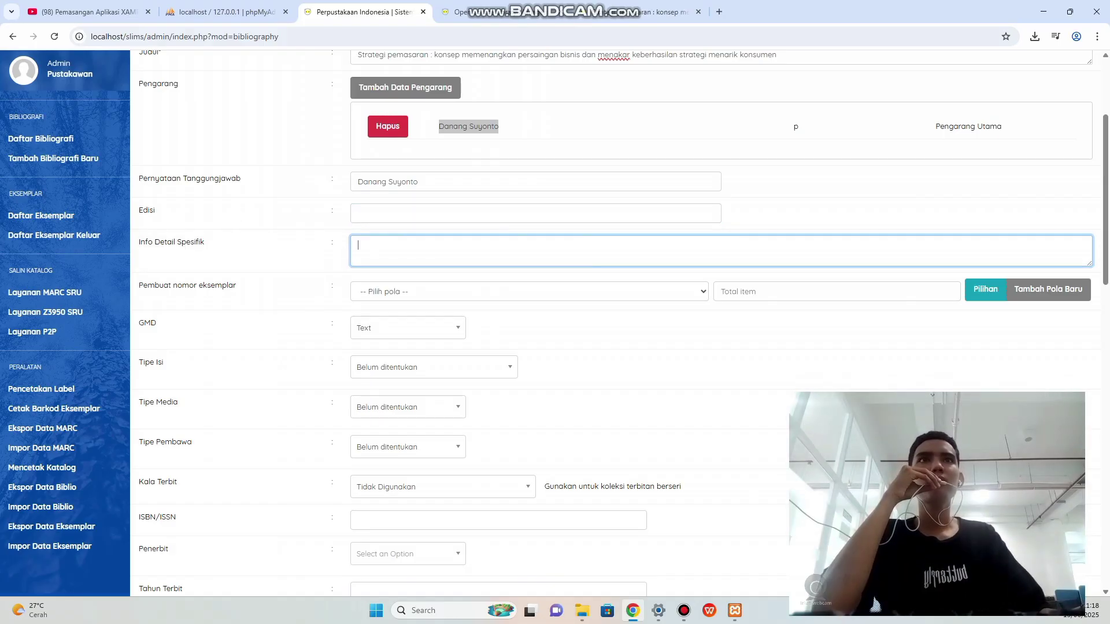
Paste the physical description 'vii,242 hlm ;24 x 16 cm' into Info Detail Spesifik.
key("ctrl+Tab")
scroll(555, 324, "down", 1)
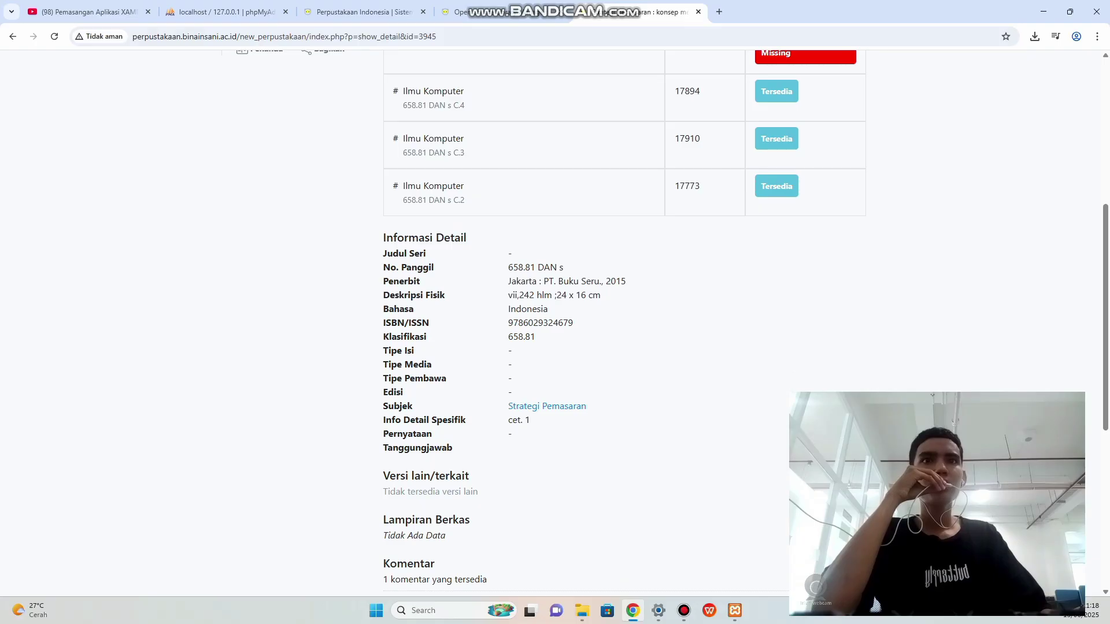
left_click_drag(508, 295, 602, 295)
right_click(579, 296)
left_click(595, 307)
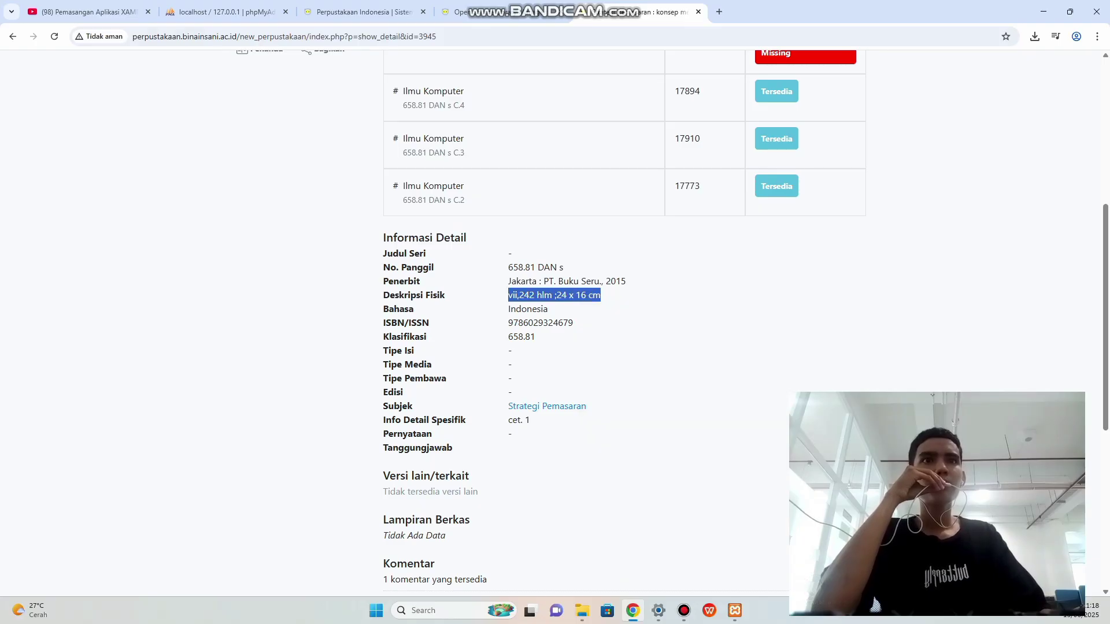
left_click(359, 12)
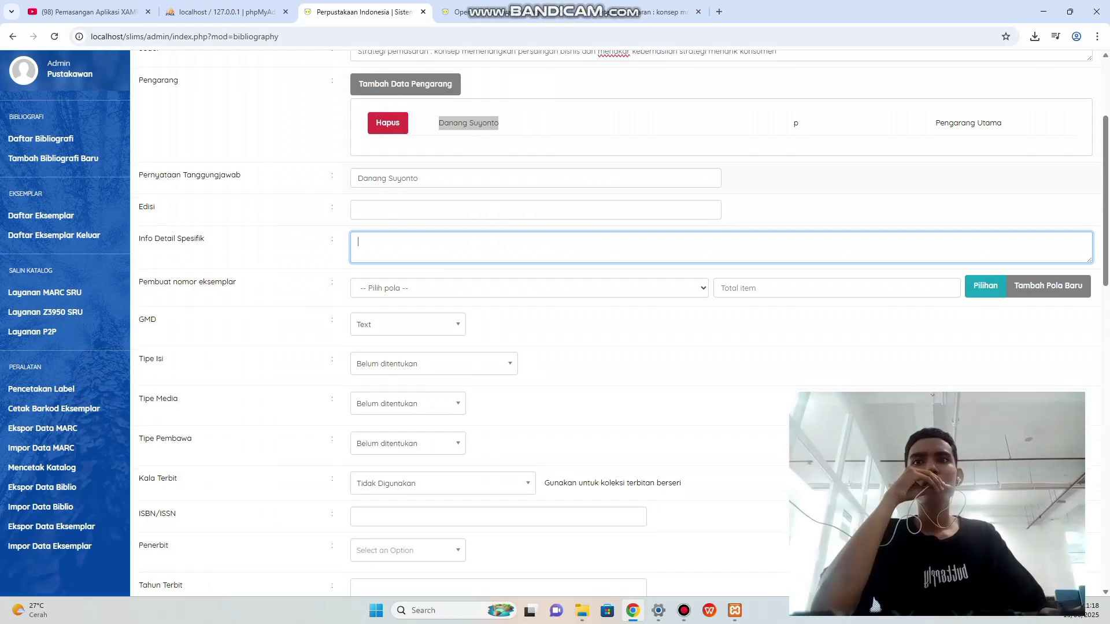
scroll(340, 351, "down", 1)
right_click(360, 195)
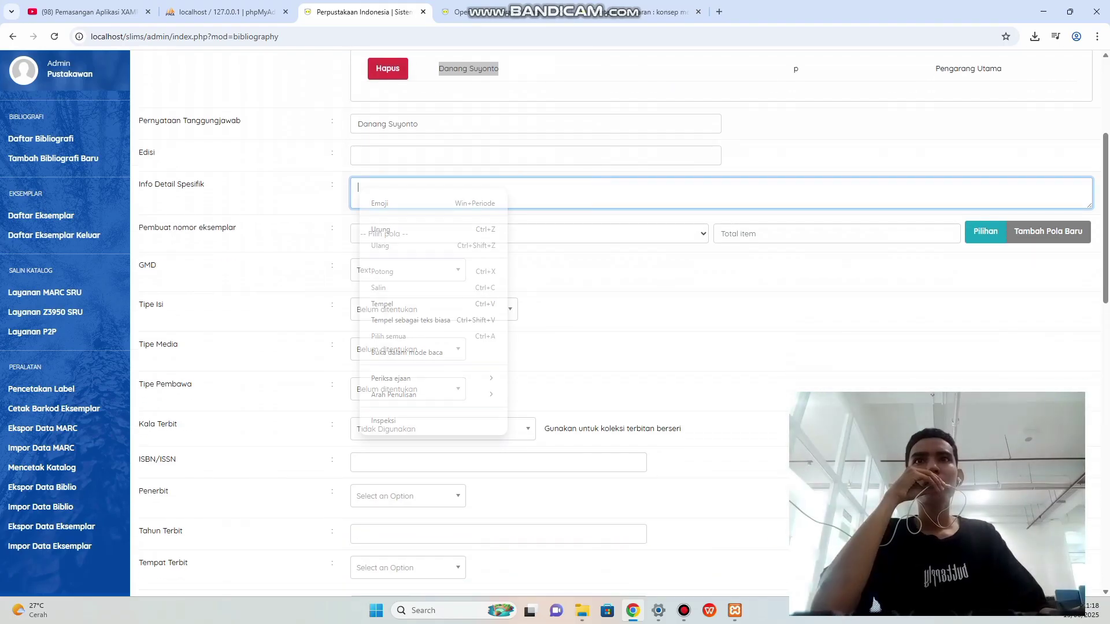
left_click(385, 303)
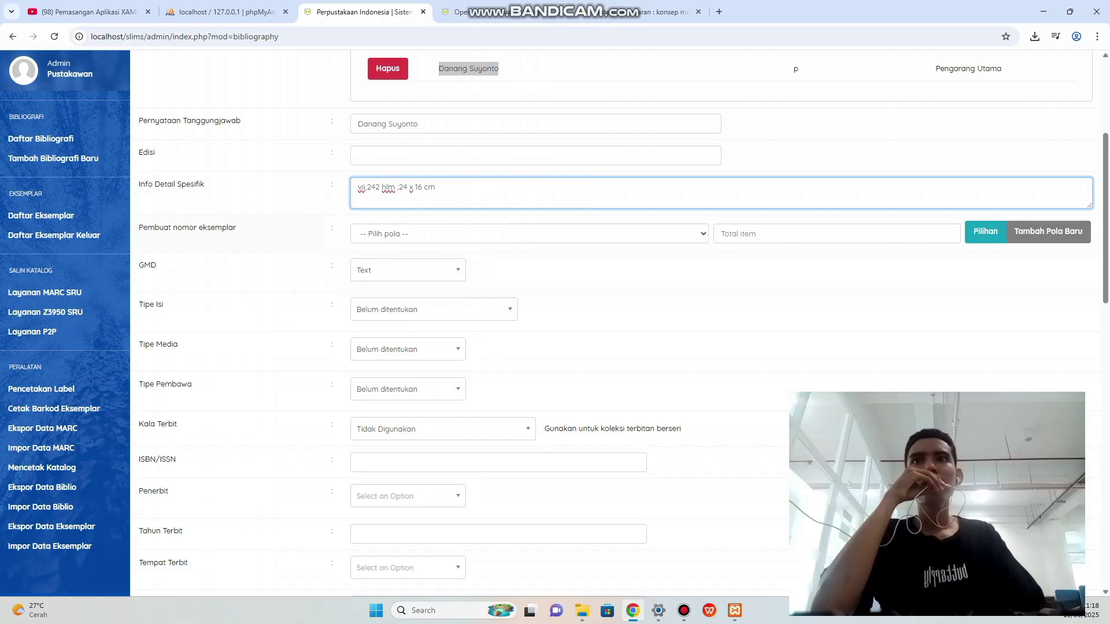
Check the item number pattern options without saving a new pattern, then move to ISBN/ISSN.
double_click(462, 233)
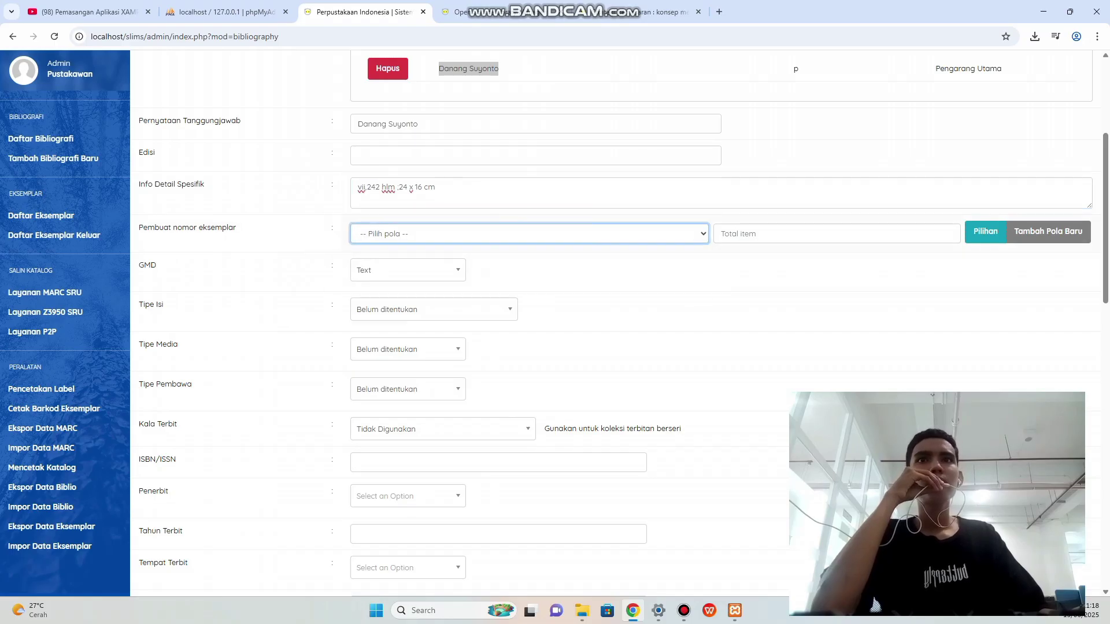
left_click(752, 233)
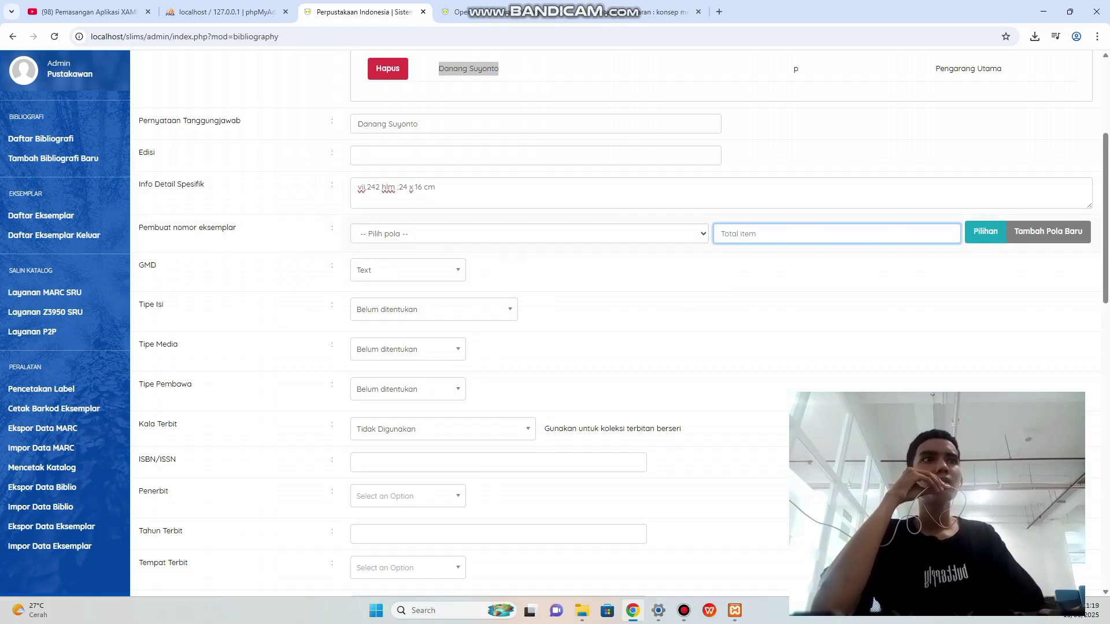
left_click(1048, 231)
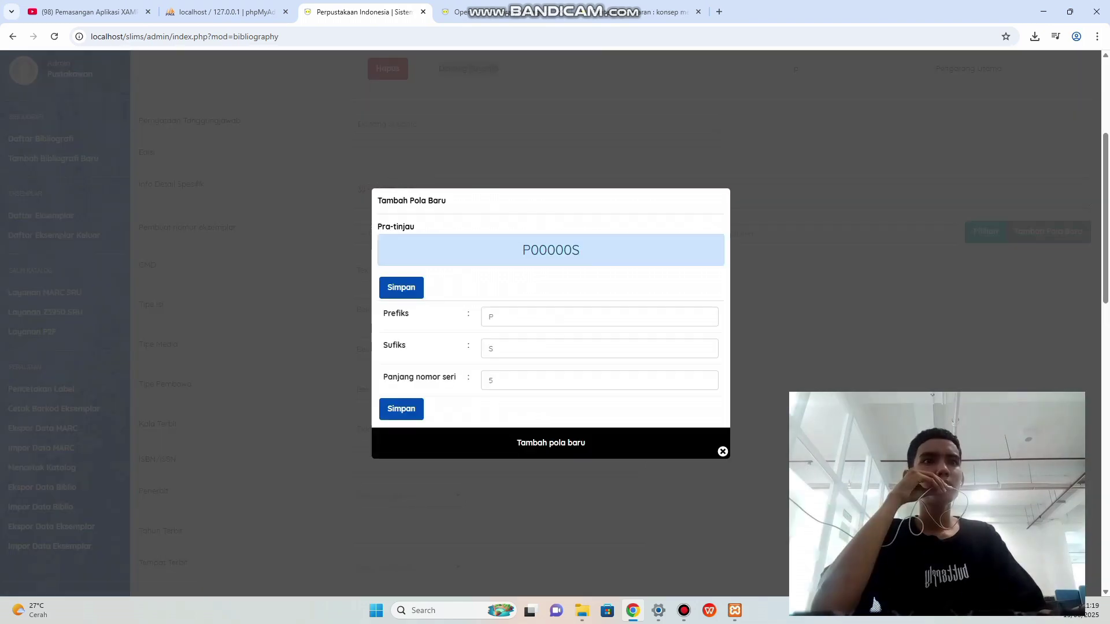
left_click(723, 451)
scroll(717, 336, "down", 1)
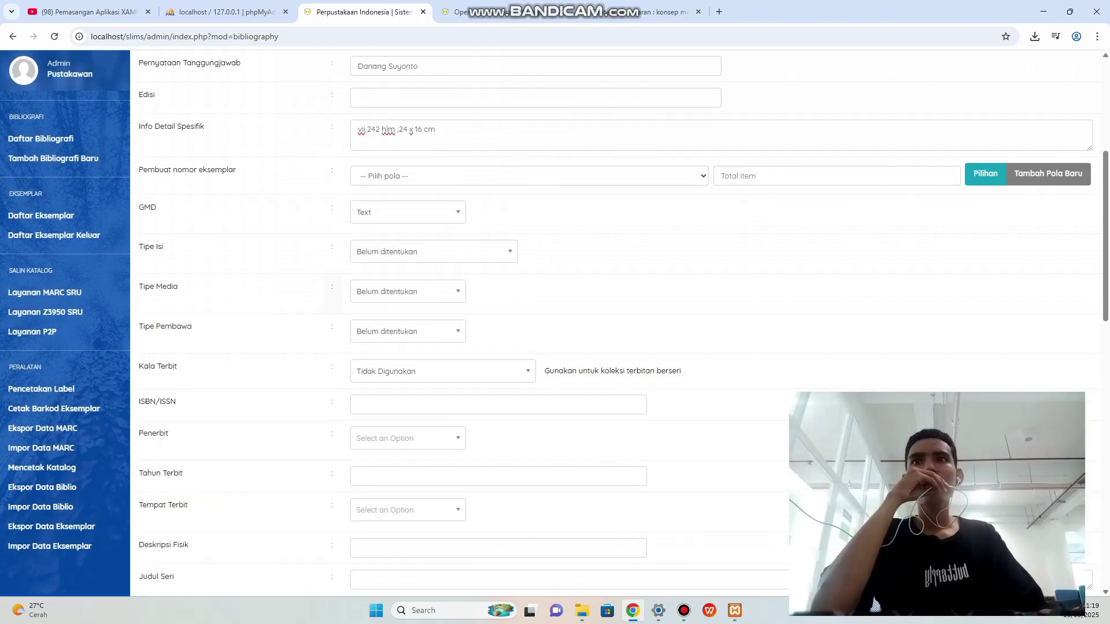
scroll(875, 605, "down", 2)
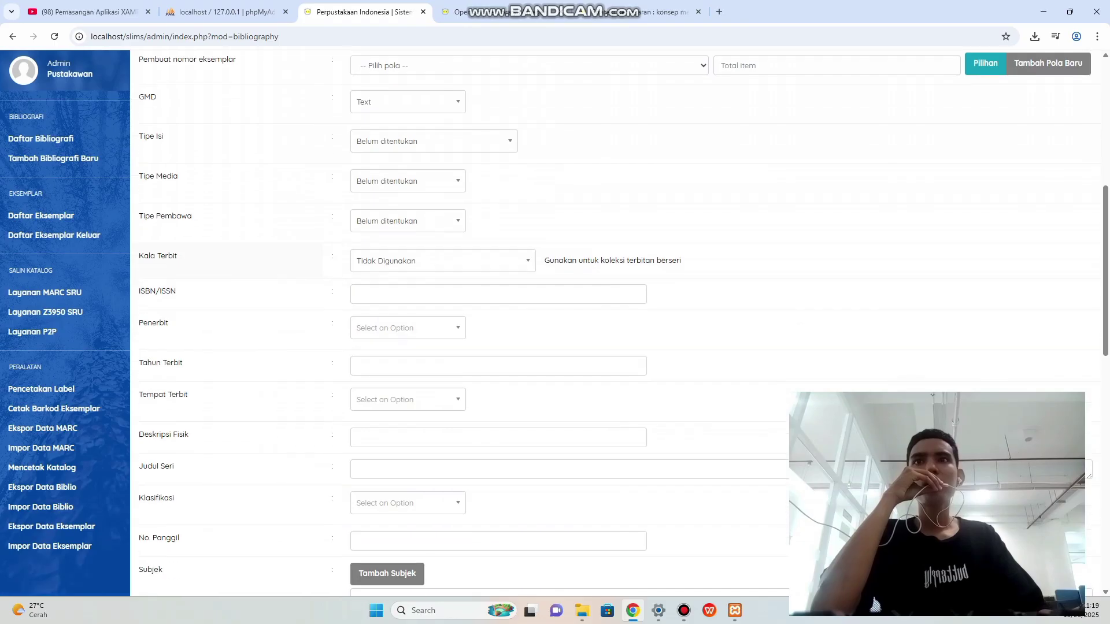
scroll(875, 604, "down", 1)
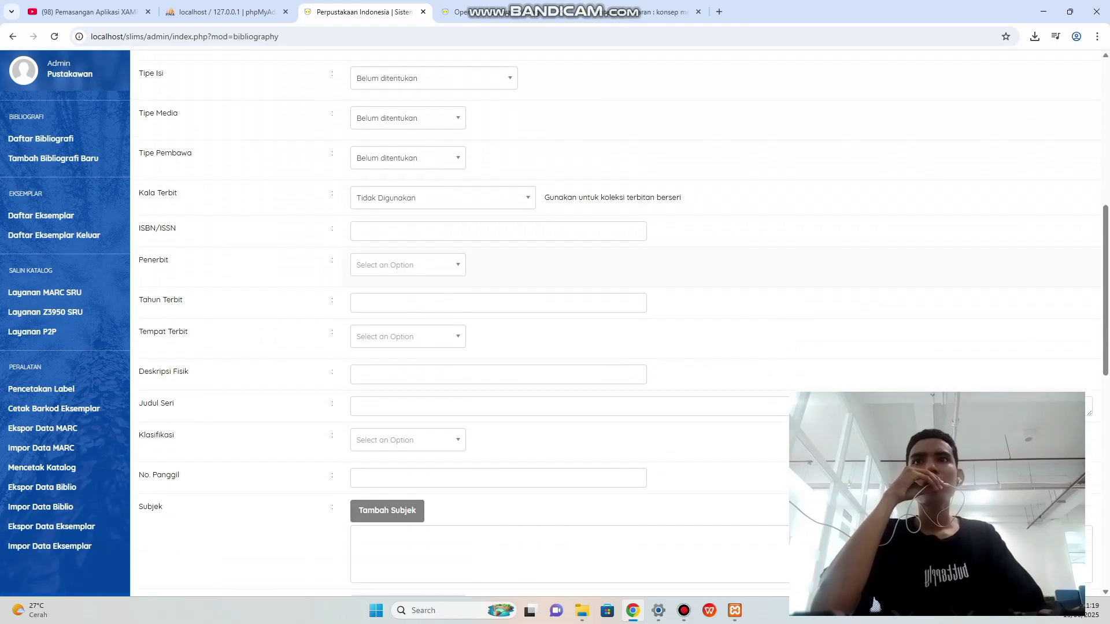
left_click(498, 231)
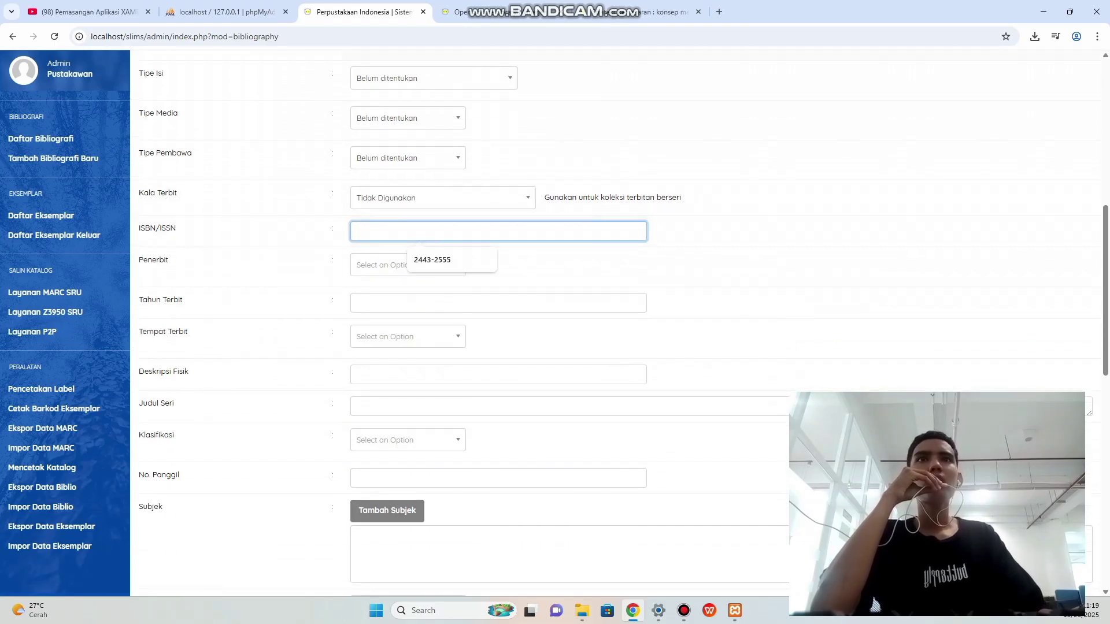
left_click(642, 12)
left_click(577, 323)
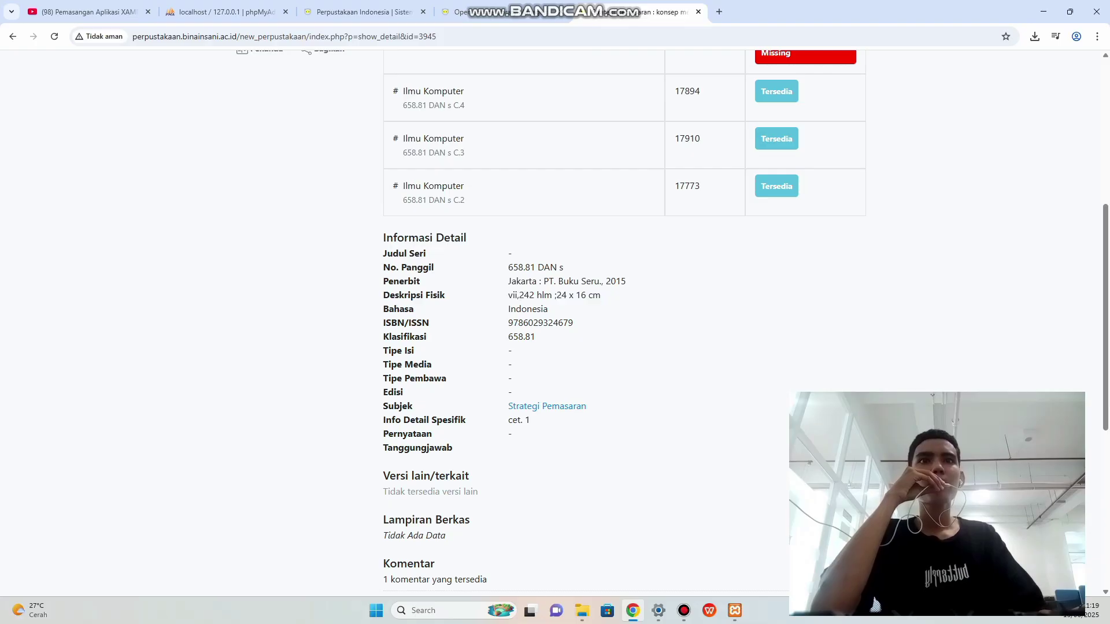
left_click_drag(508, 323, 573, 324)
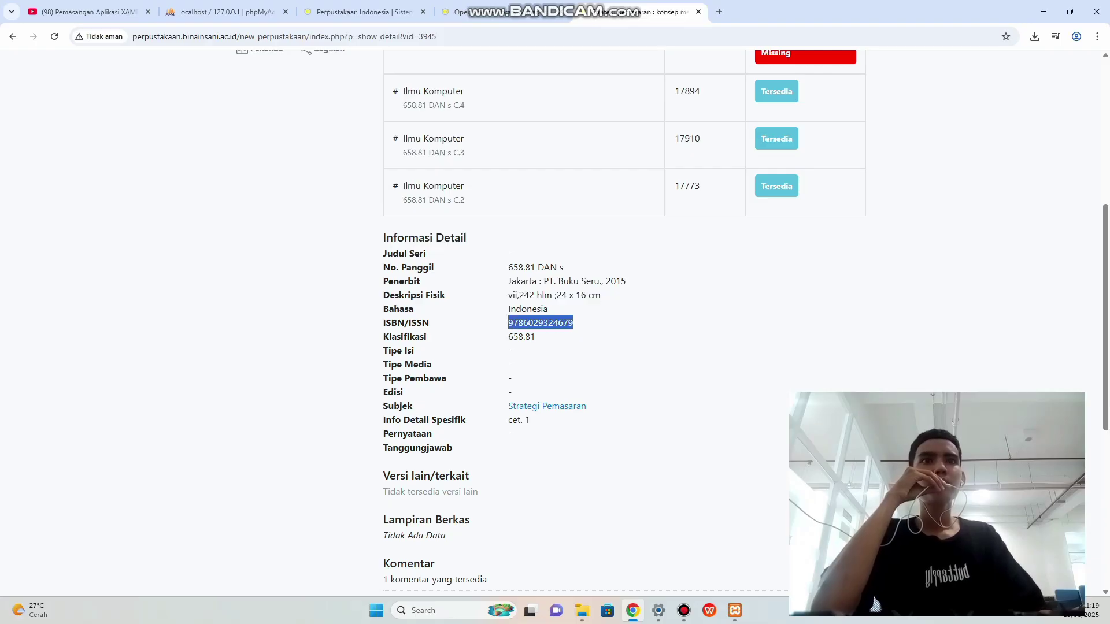
right_click(553, 327)
left_click(572, 337)
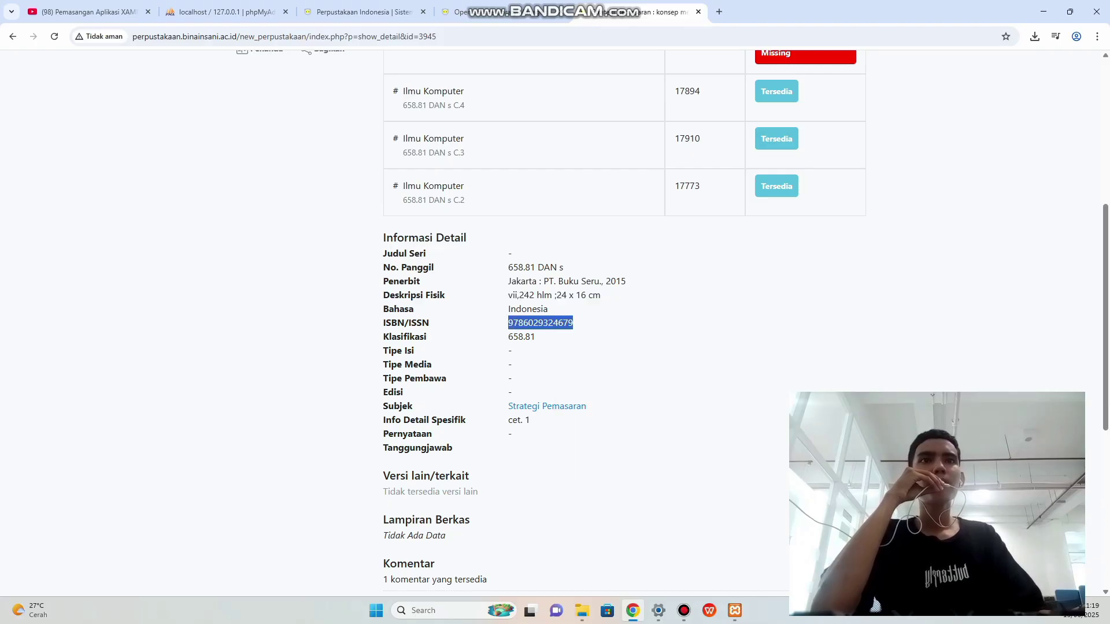
left_click(364, 11)
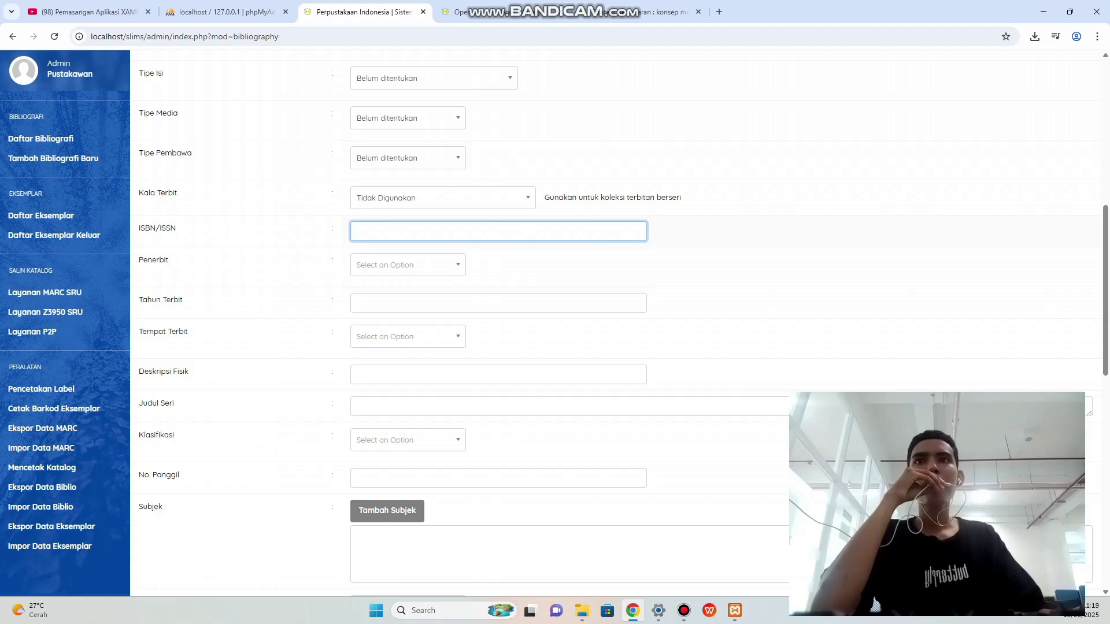
left_click(379, 232)
right_click(379, 233)
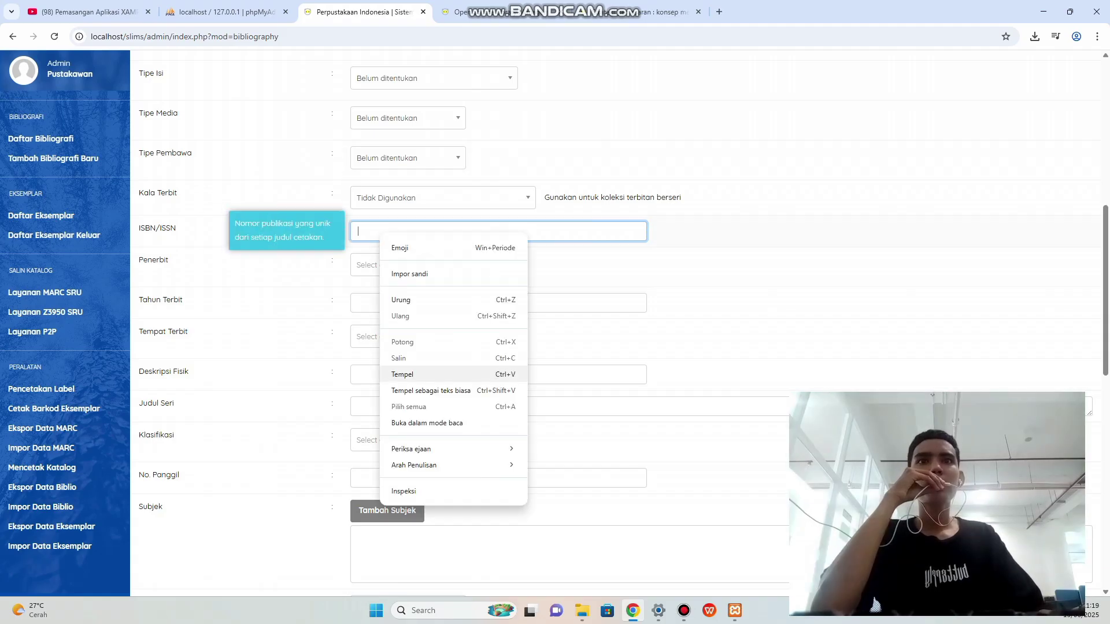
left_click(403, 374)
scroll(405, 375, "down", 1)
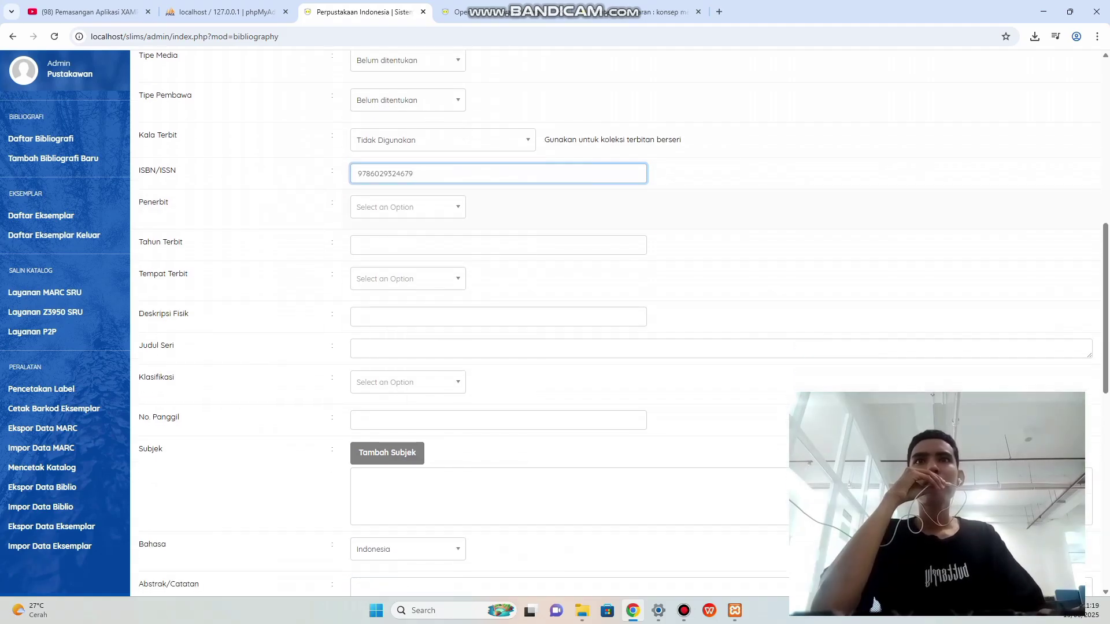
Add PT. Buku Seru as the record's publisher.
left_click(550, 12)
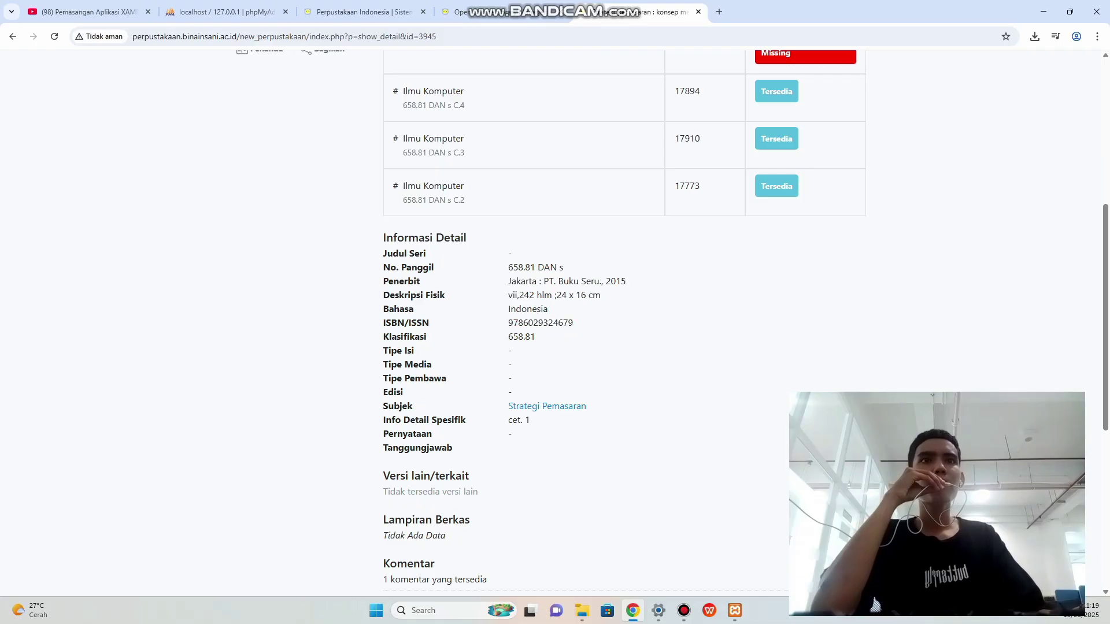
left_click_drag(543, 281, 591, 281)
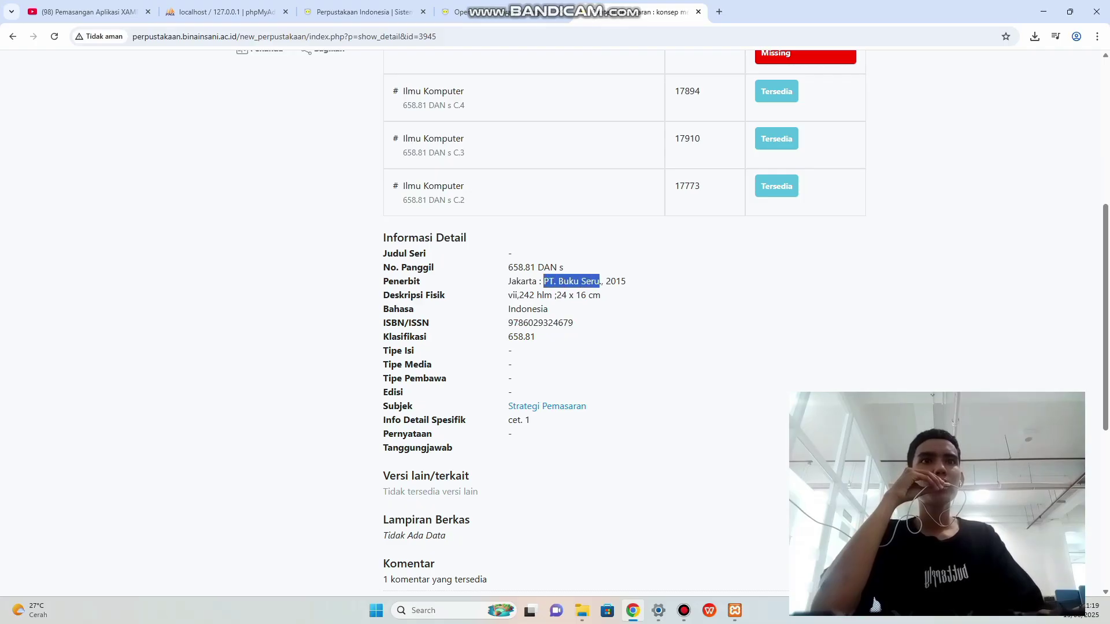
right_click(584, 281)
left_click(601, 291)
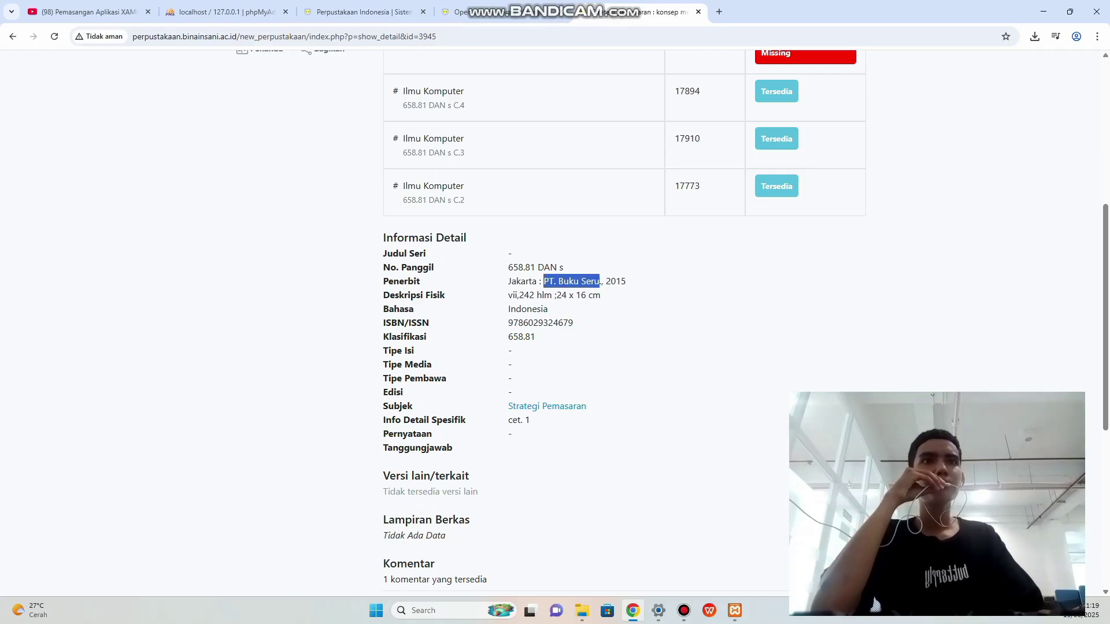
left_click(364, 12)
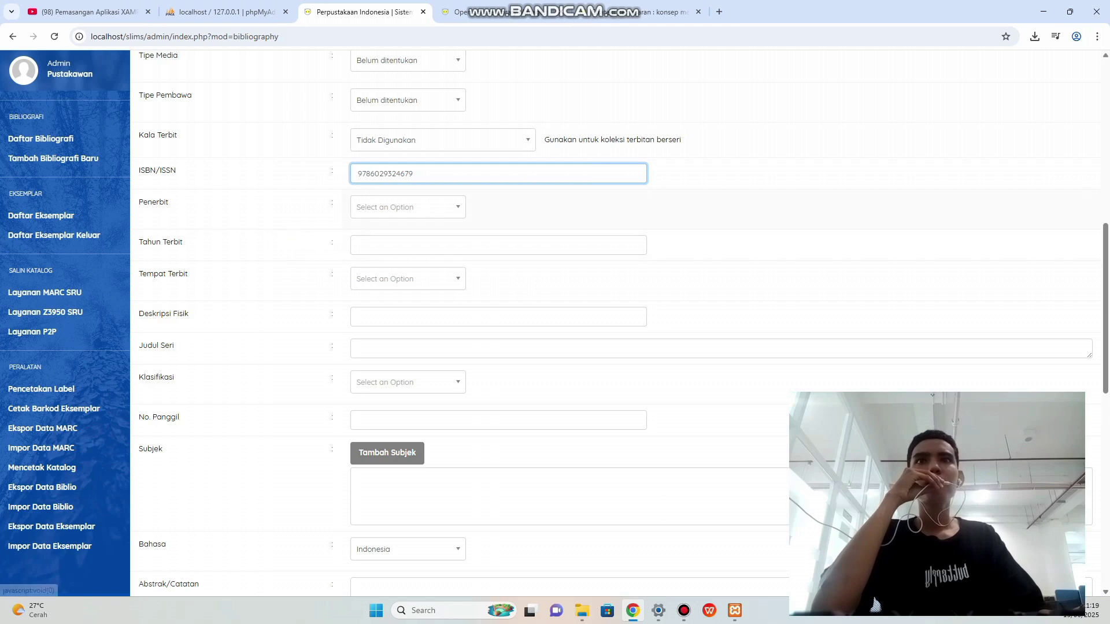
left_click(405, 207)
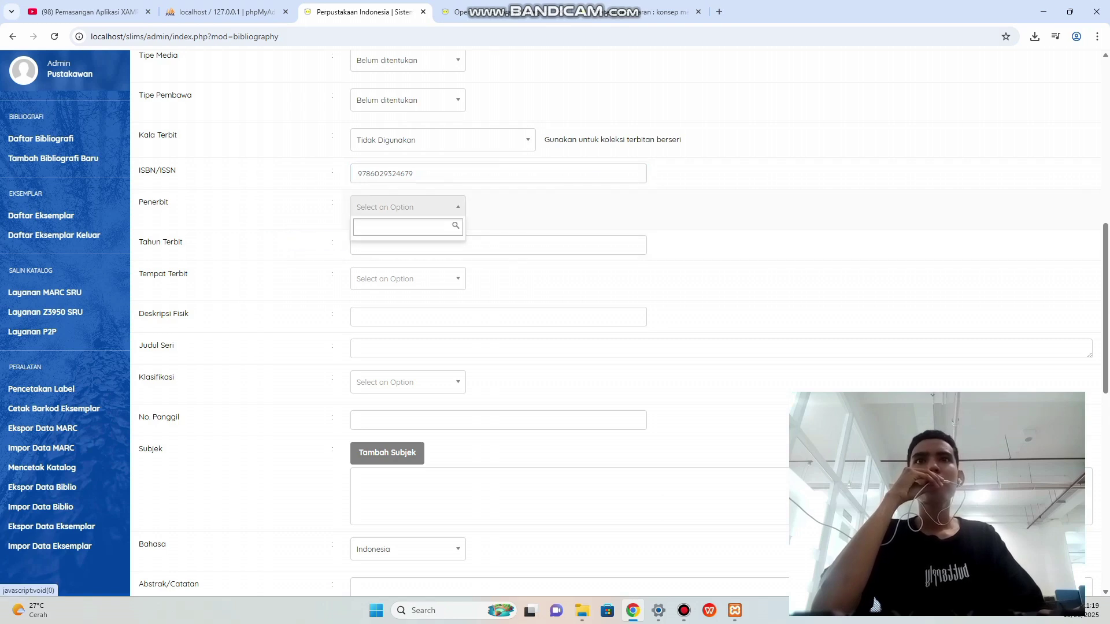
right_click(379, 230)
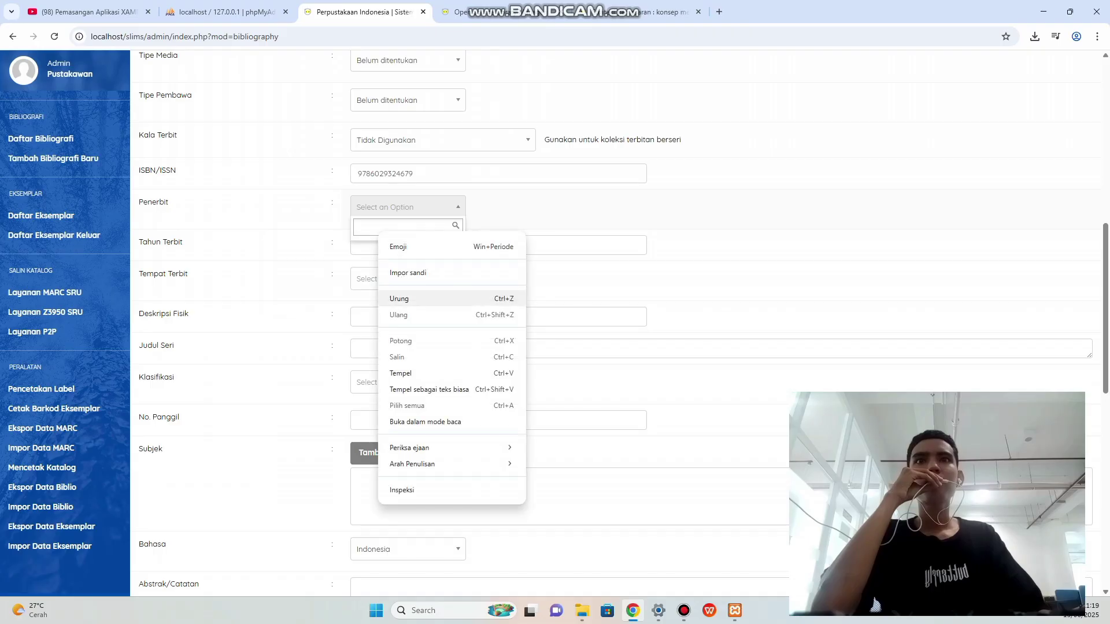
left_click(405, 373)
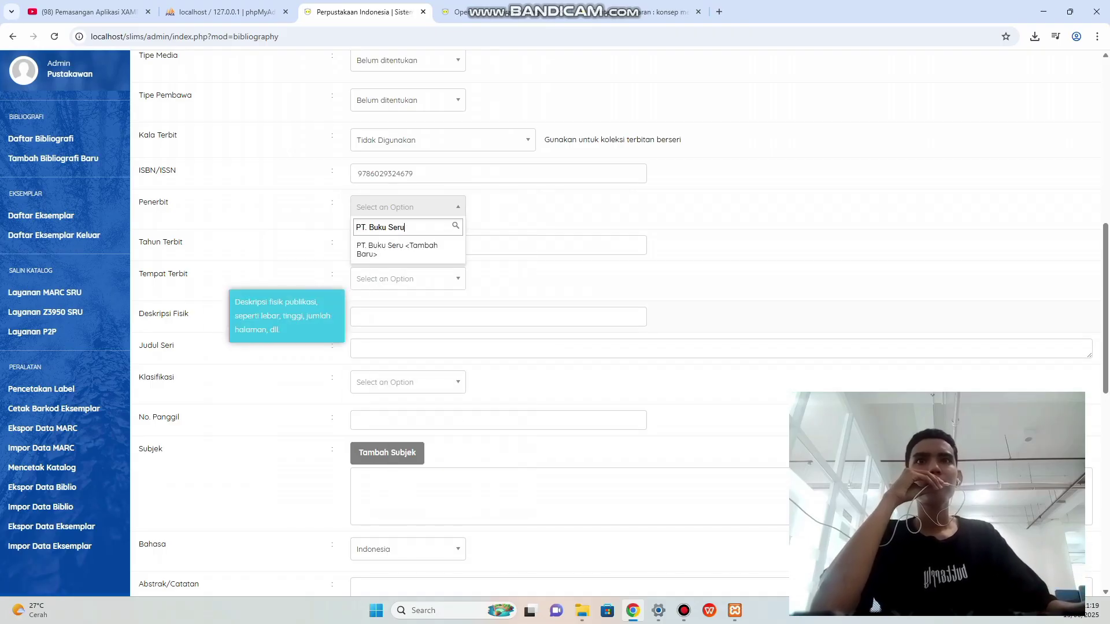
key("Down")
key("Return")
left_click(419, 245)
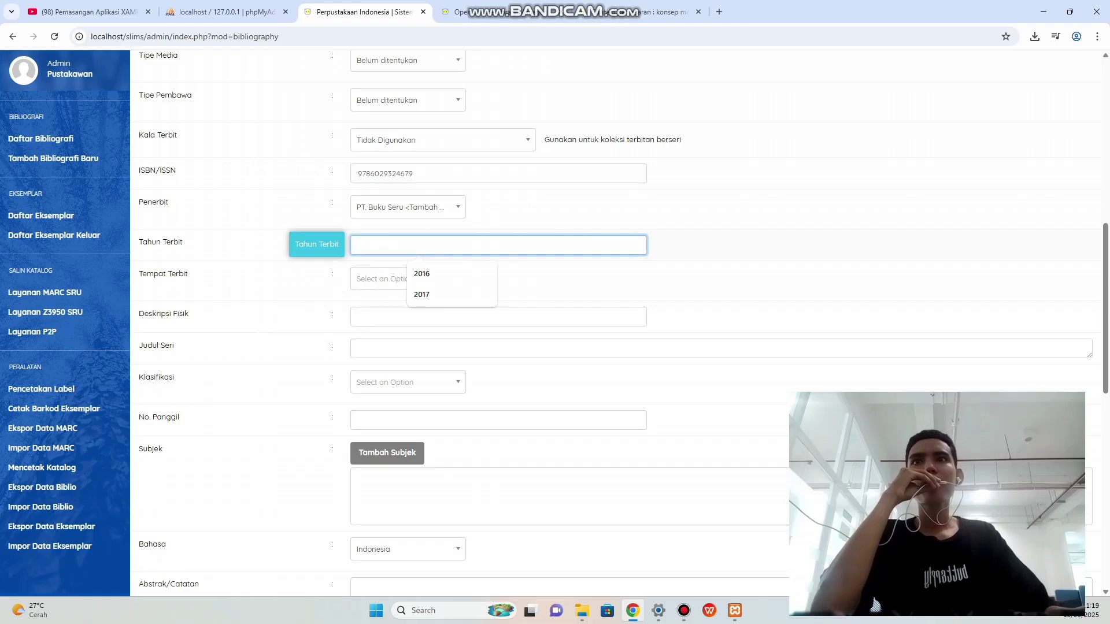
Set the publication year to 2015, copied from the OPAC publisher line.
left_click(642, 12)
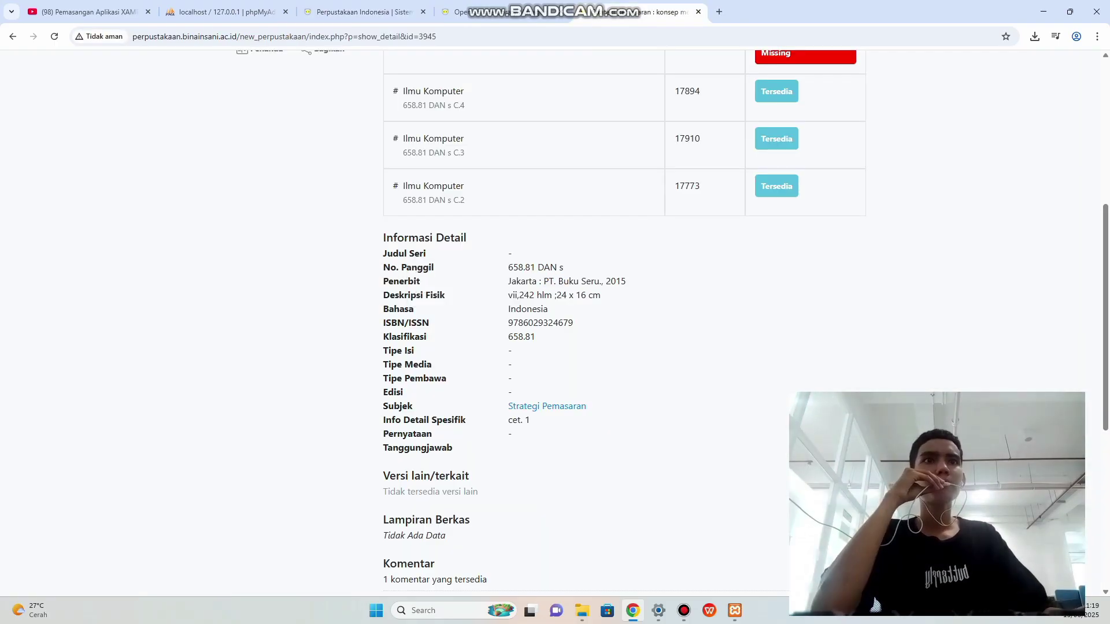
left_click_drag(606, 282, 626, 281)
right_click(617, 285)
left_click(636, 295)
left_click(358, 12)
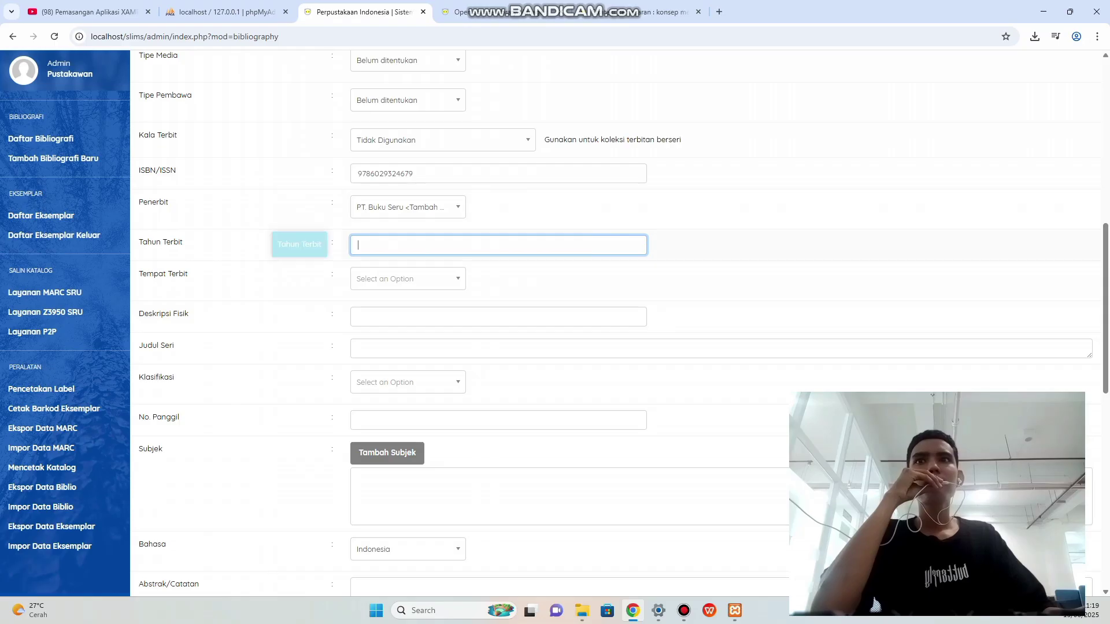
left_click(369, 247)
right_click(368, 246)
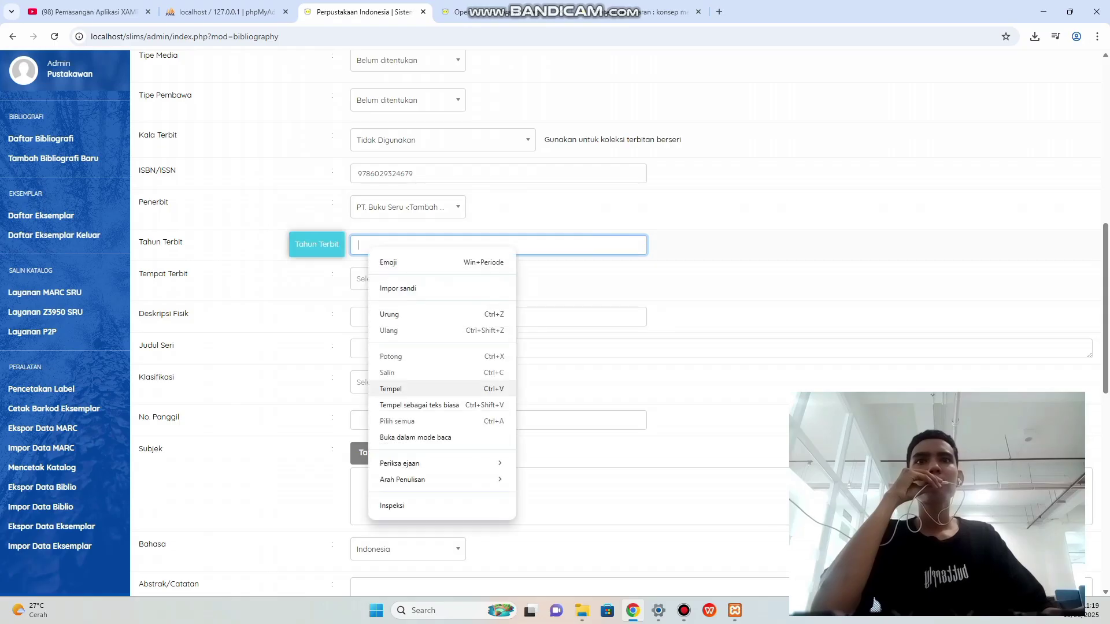
left_click(391, 389)
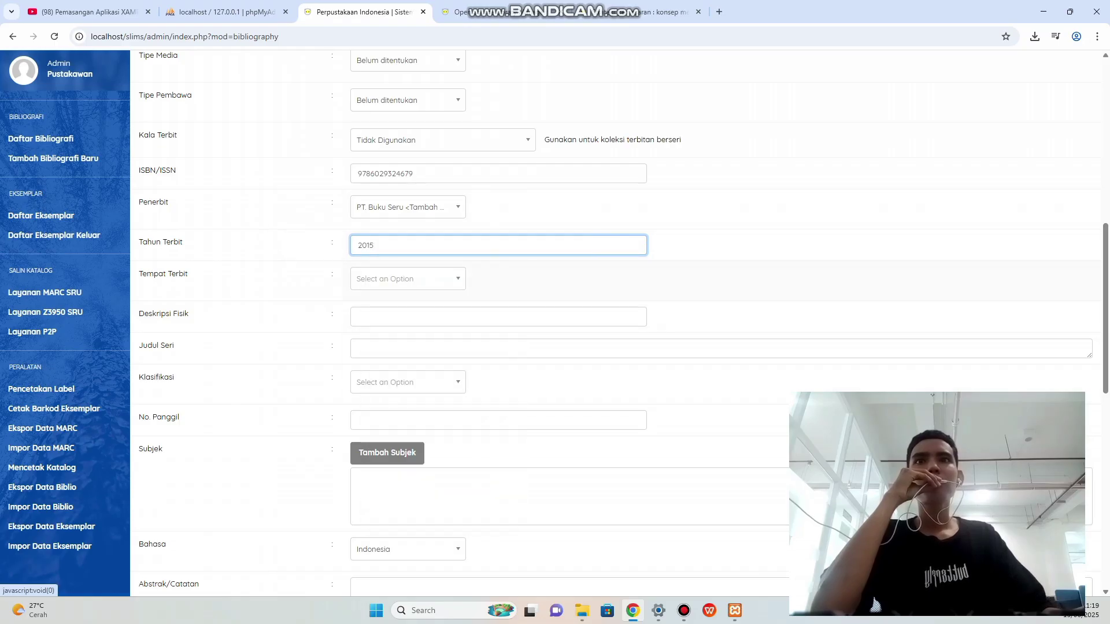
Choose Jakarta as the place of publication.
key("ctrl+Tab")
left_click(509, 282)
left_click_drag(509, 282, 541, 282)
right_click(527, 283)
left_click(549, 296)
left_click(358, 12)
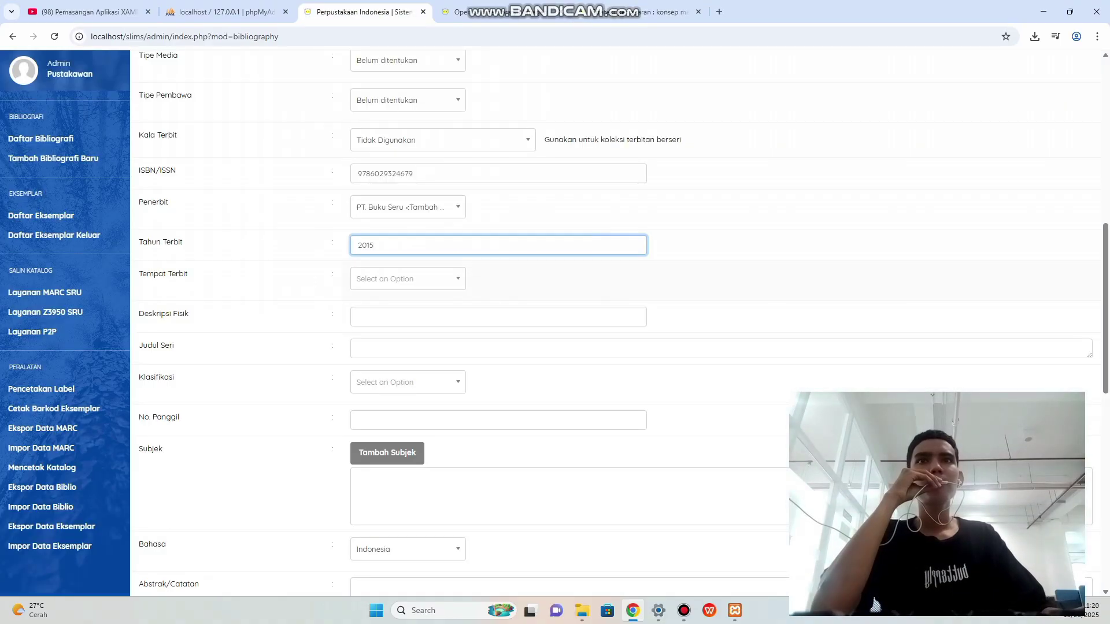
left_click(408, 279)
right_click(382, 299)
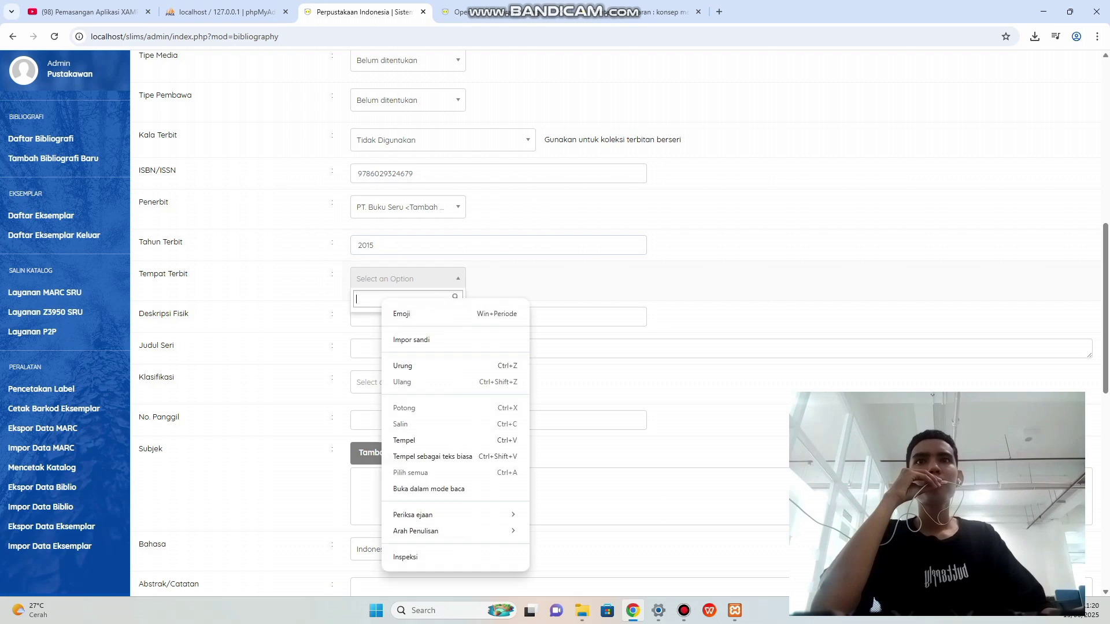
left_click(404, 440)
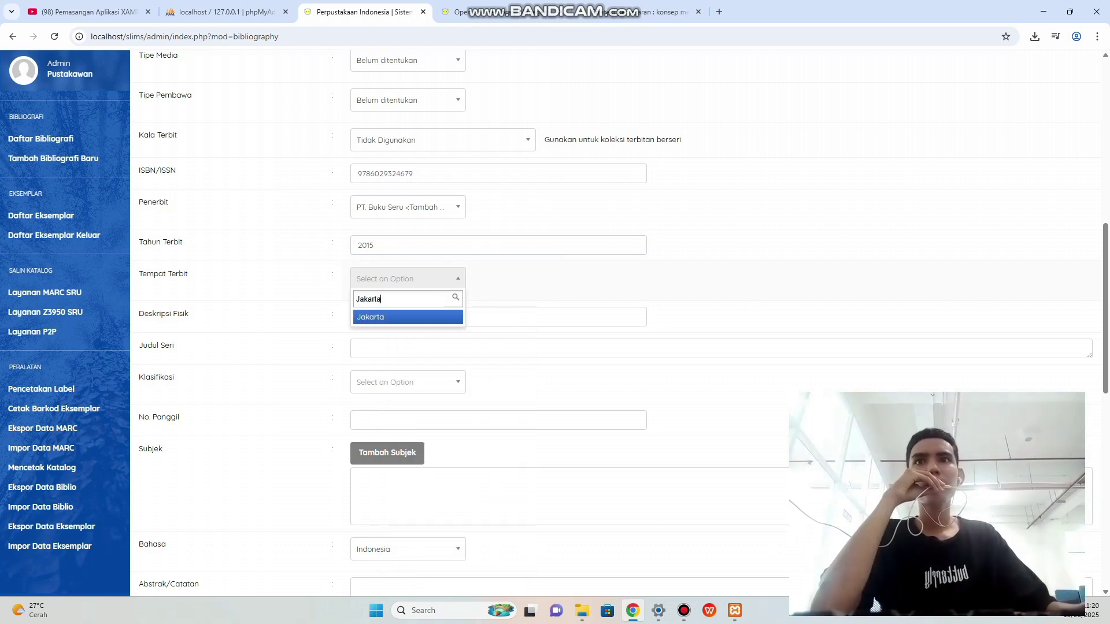
key("Return")
left_click(407, 317)
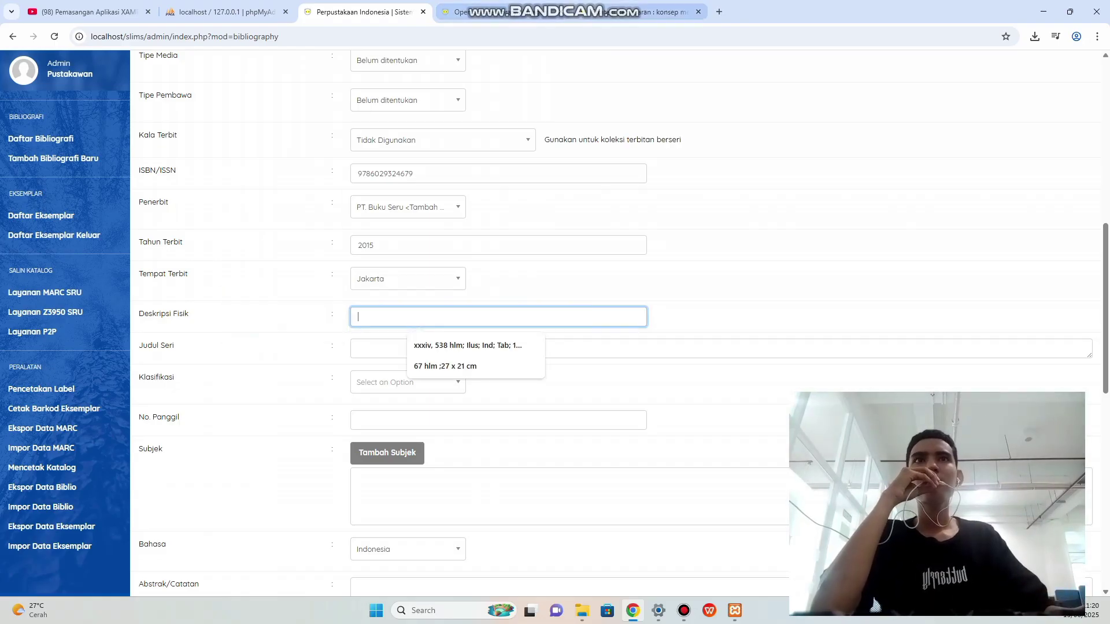
Copy the physical description 'vii,242 hlm ;24 x 16 cm' from the catalogue into the record.
left_click(573, 12)
left_click(509, 296)
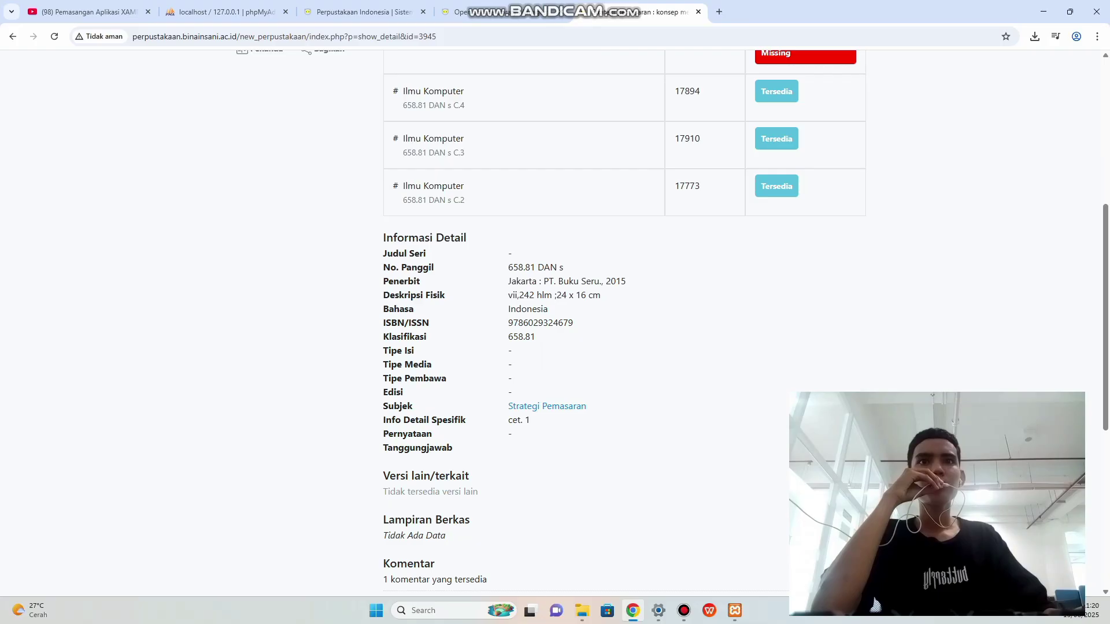
left_click_drag(512, 296, 586, 296)
left_click(586, 295)
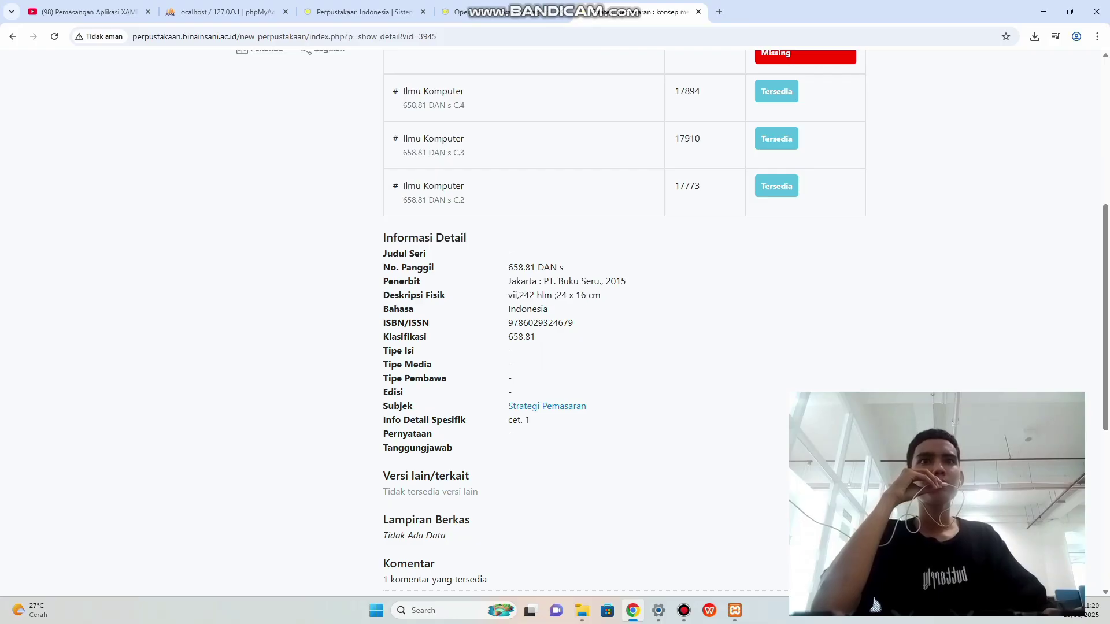
left_click_drag(508, 295, 601, 295)
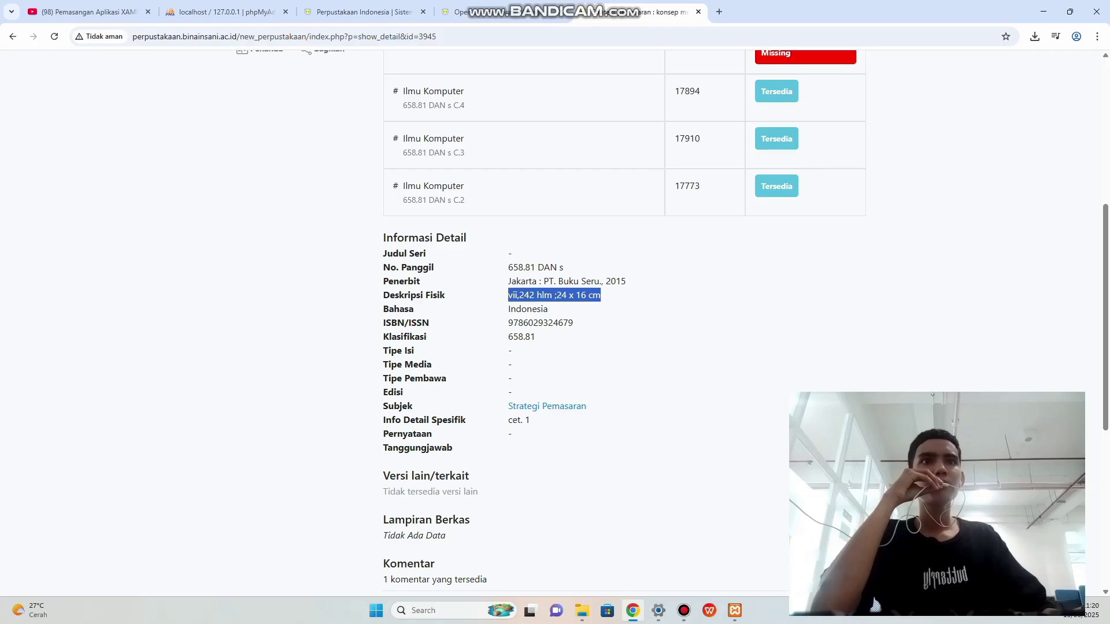
right_click(585, 295)
left_click(601, 302)
left_click(358, 12)
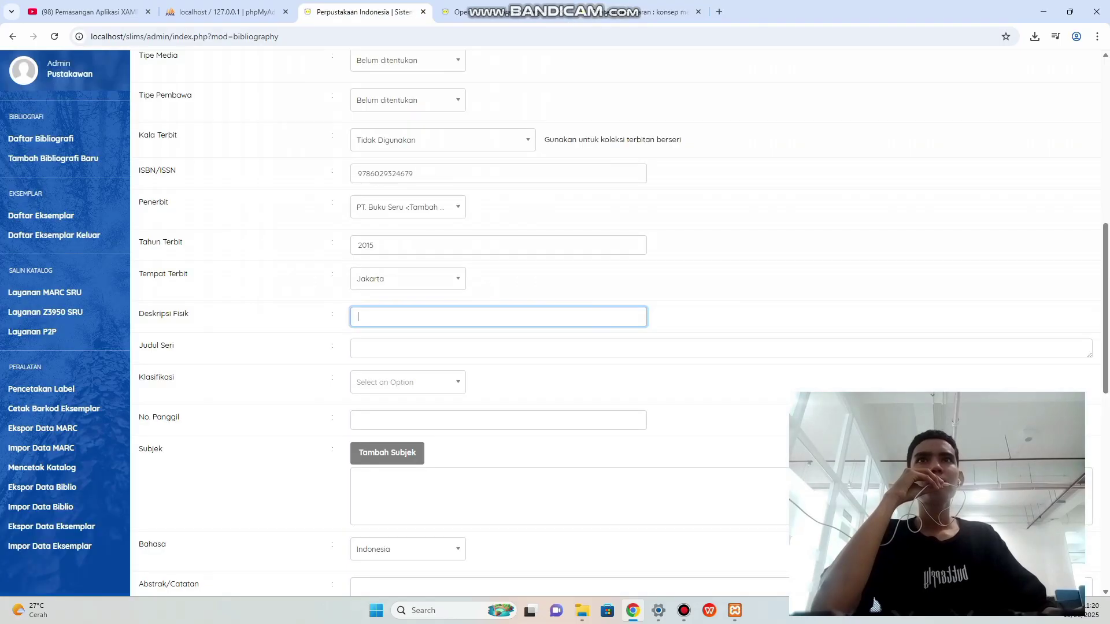
left_click(367, 317)
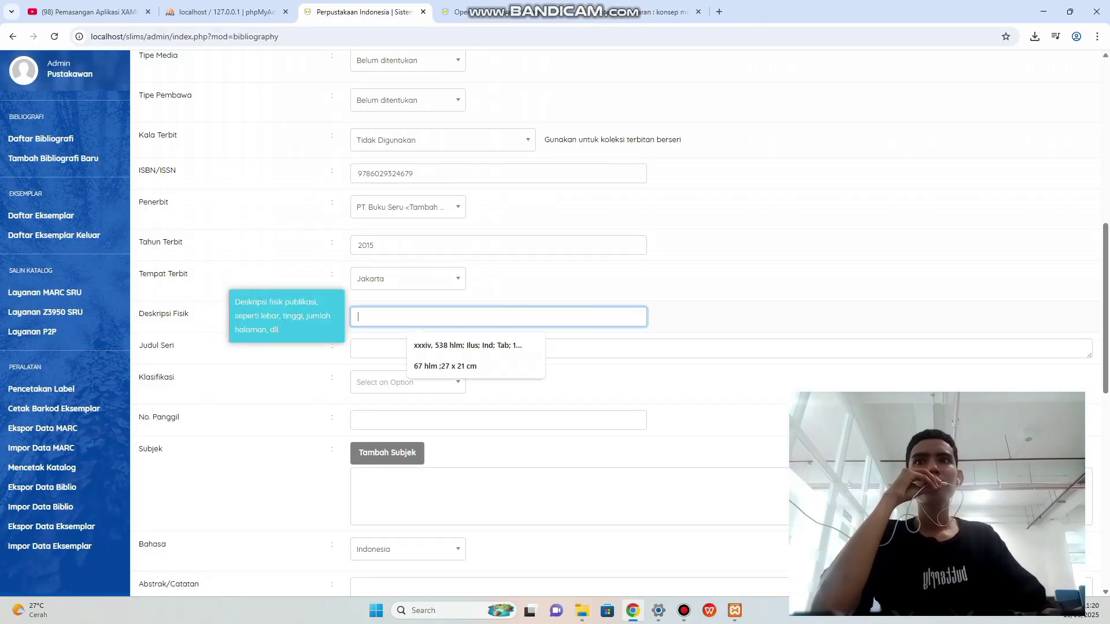
right_click(368, 318)
left_click(390, 457)
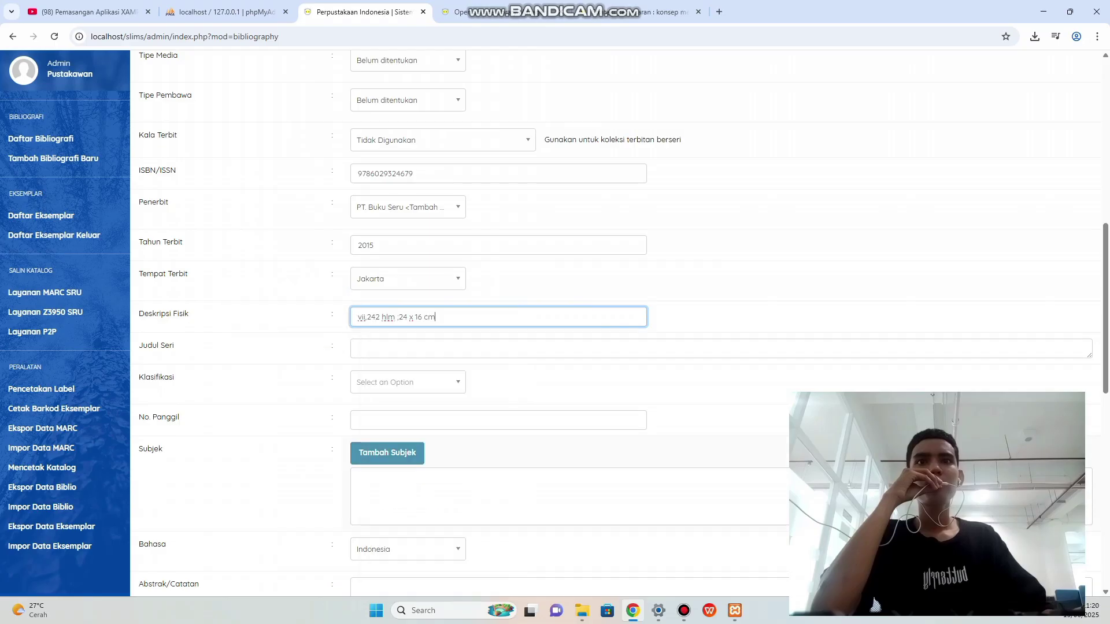
scroll(391, 456, "down", 1)
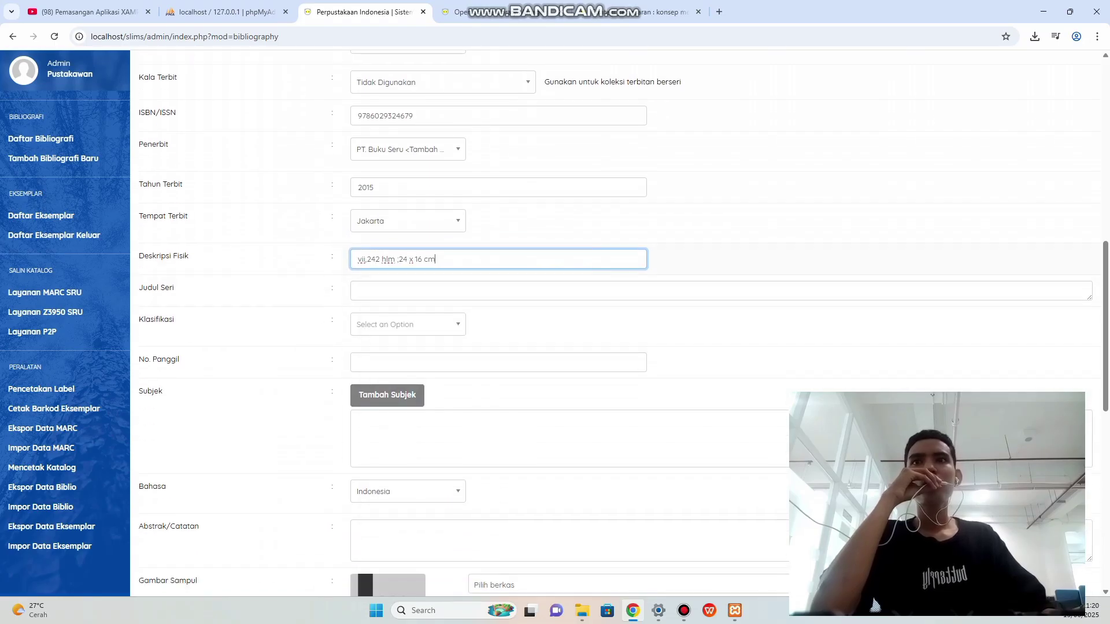
Add classification 658.81 copied from the catalogue and paste 658.81 into the call number.
left_click(665, 11)
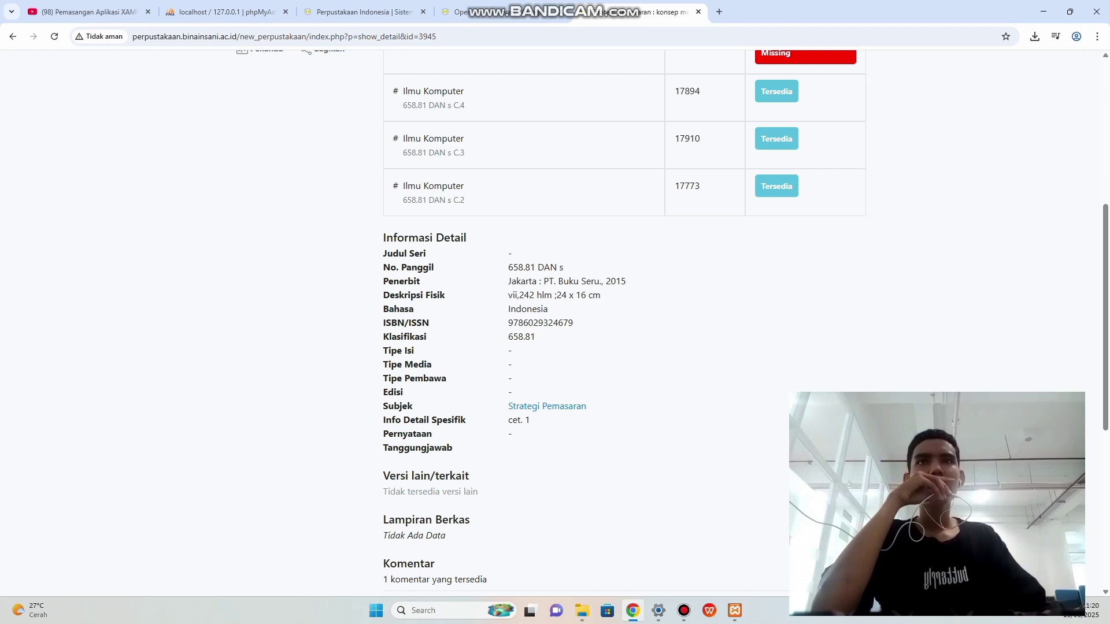
left_click(364, 12)
scroll(407, 325, "down", 1)
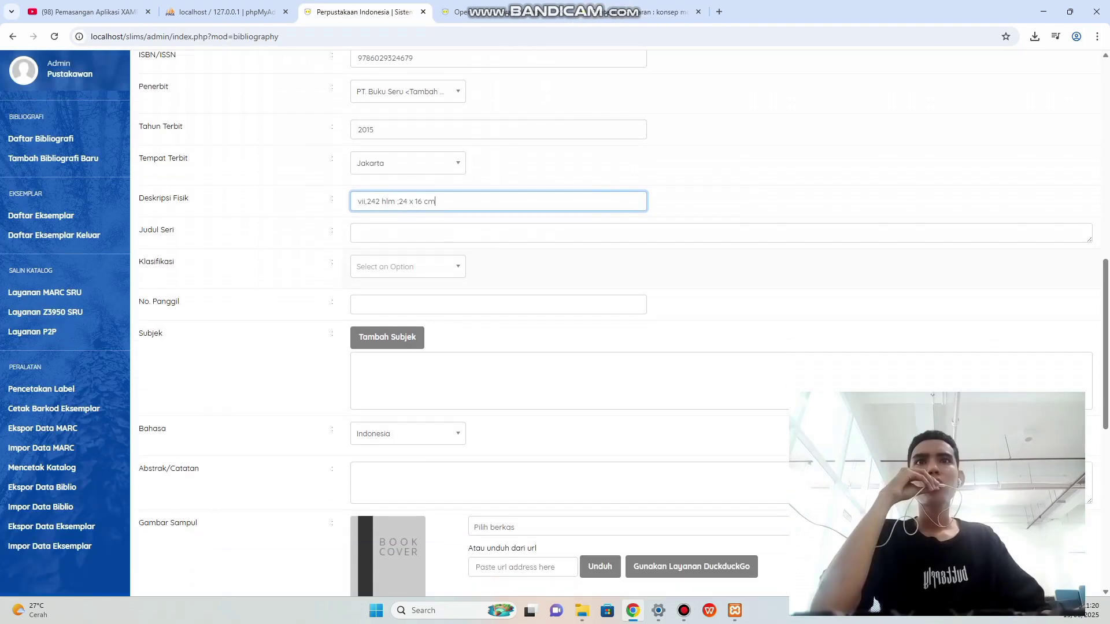
left_click(408, 267)
left_click(665, 12)
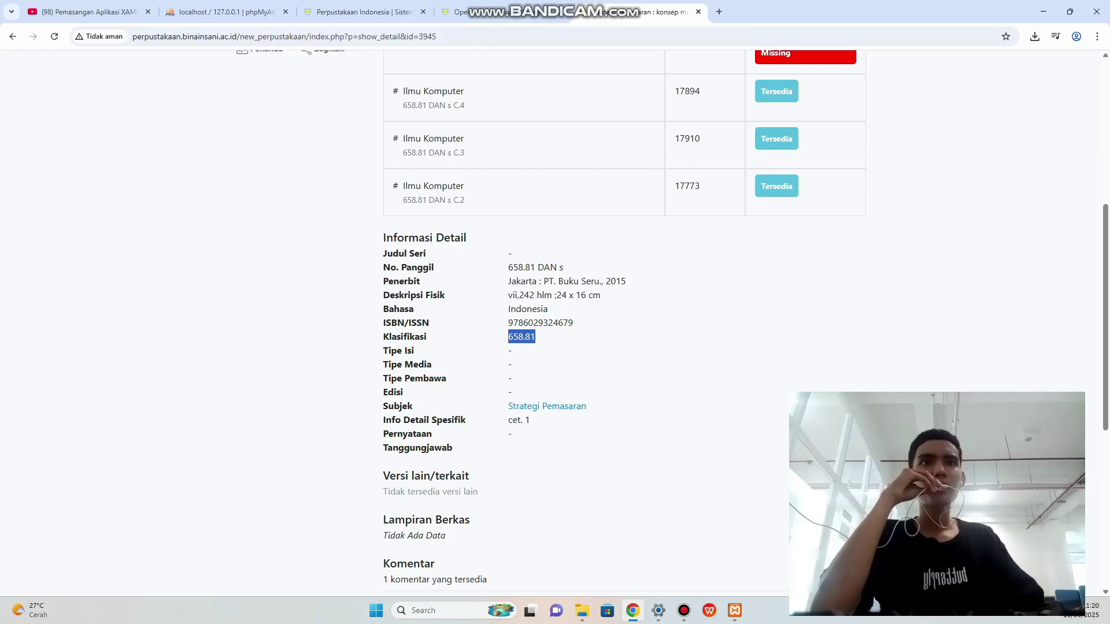
right_click(532, 337)
left_click(550, 351)
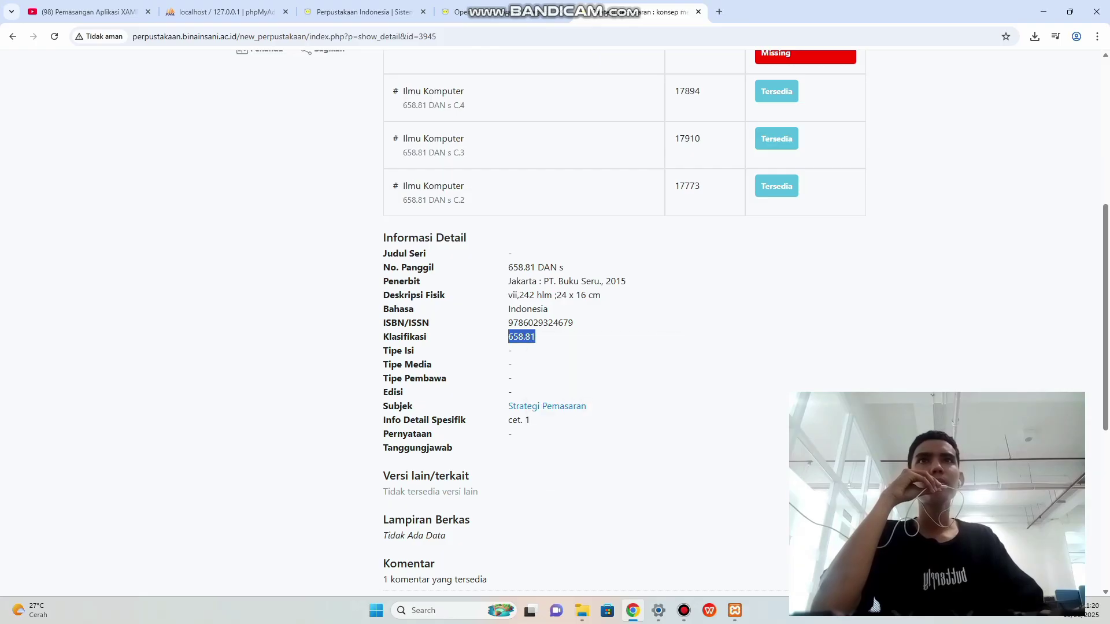
left_click(359, 12)
left_click(408, 267)
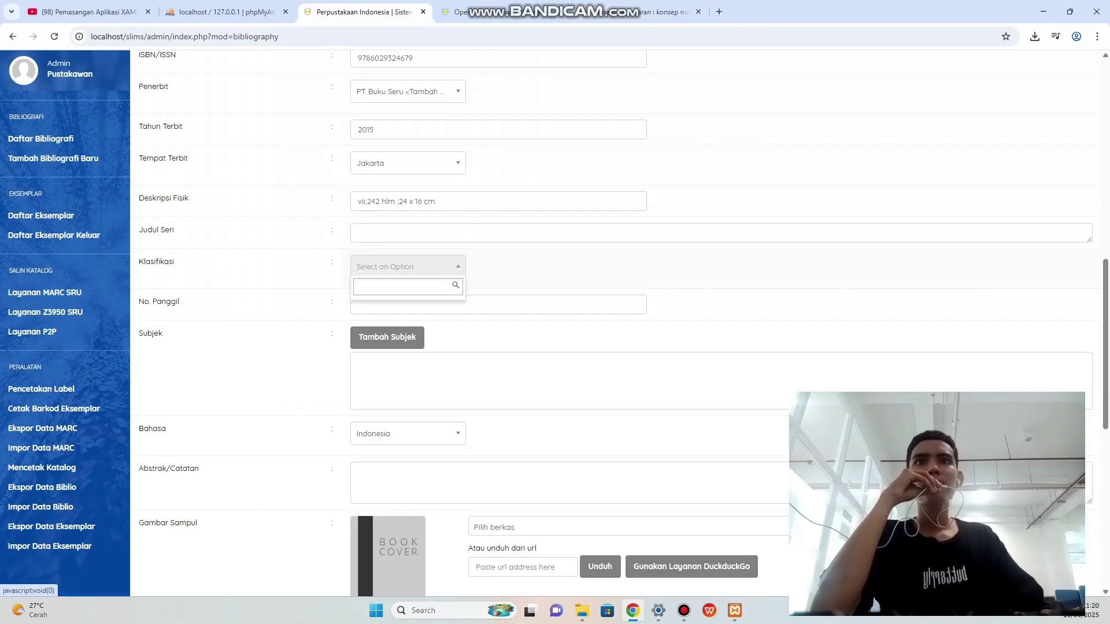
right_click(398, 289)
left_click(422, 430)
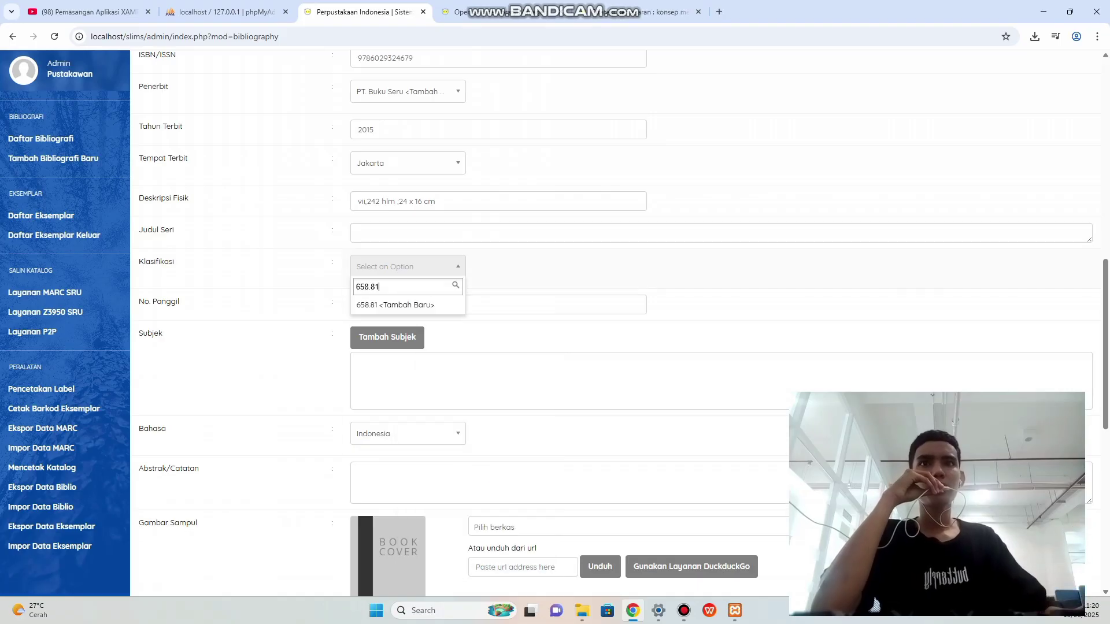
key("Return")
key("Tab")
key("ctrl+v")
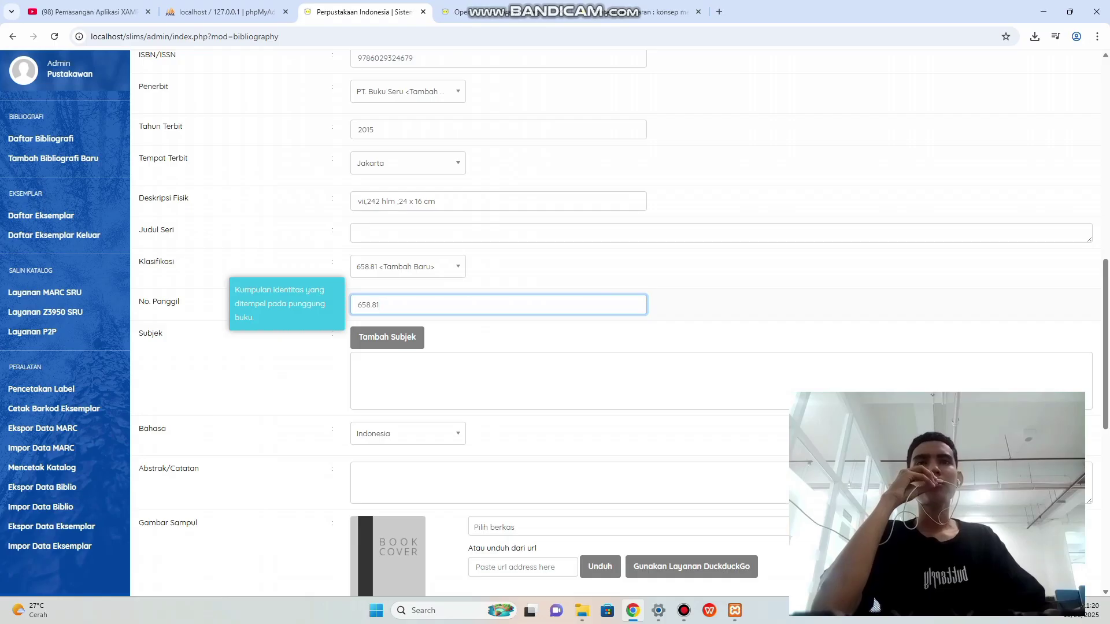
Replace the call number with '658.81 DAN s' copied from the catalogue page.
key("ctrl+Tab")
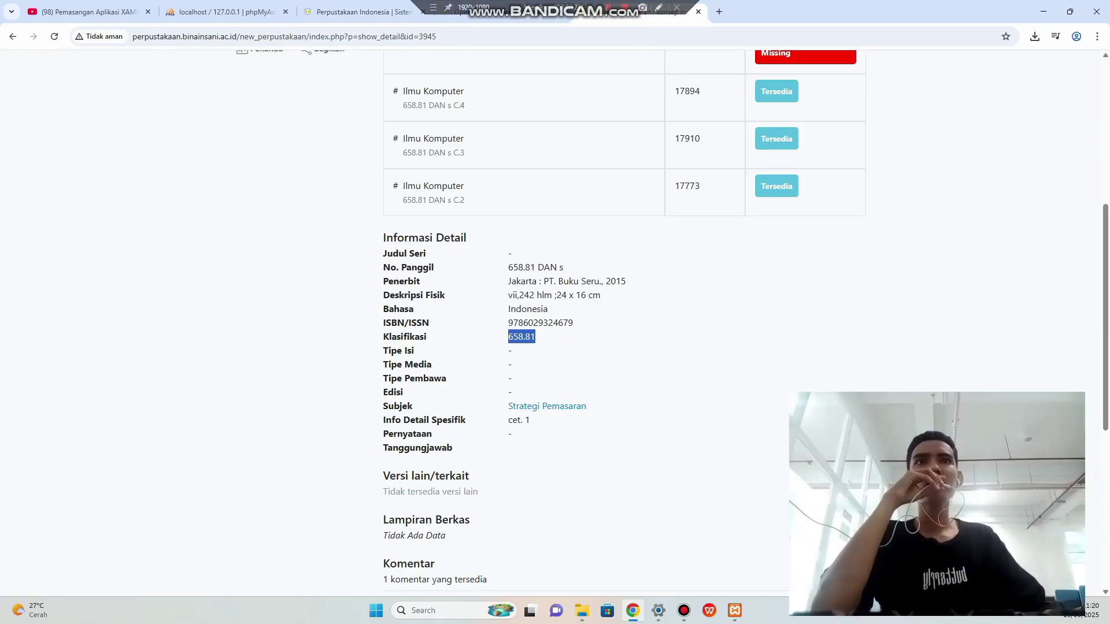
left_click(564, 267)
scroll(579, 324, "up", 1)
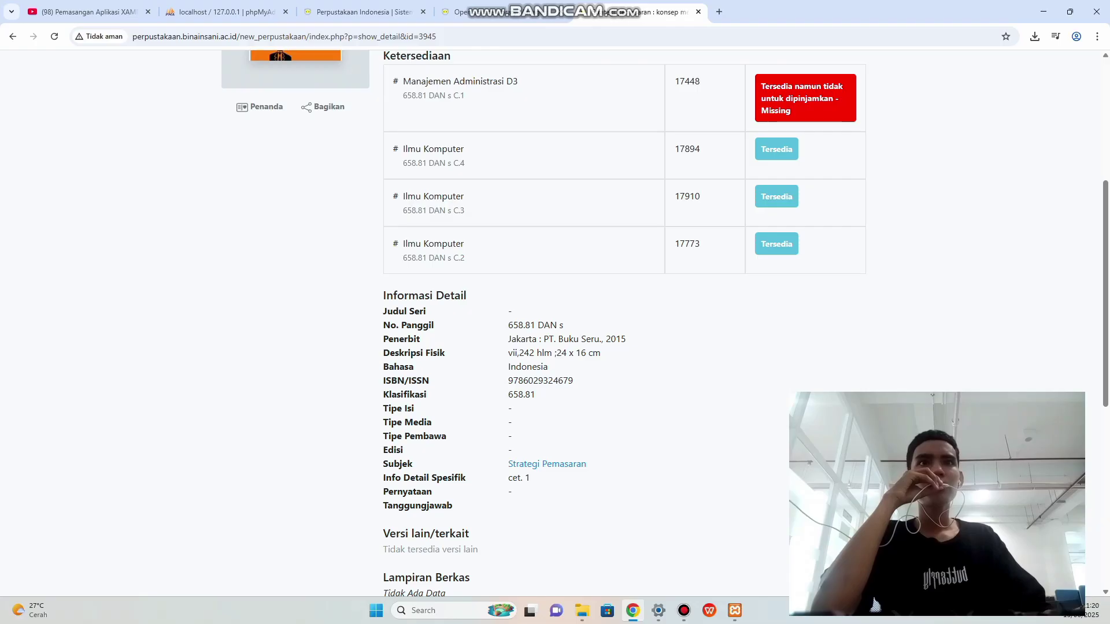
left_click_drag(508, 325, 564, 325)
right_click(550, 334)
left_click(572, 345)
left_click(359, 11)
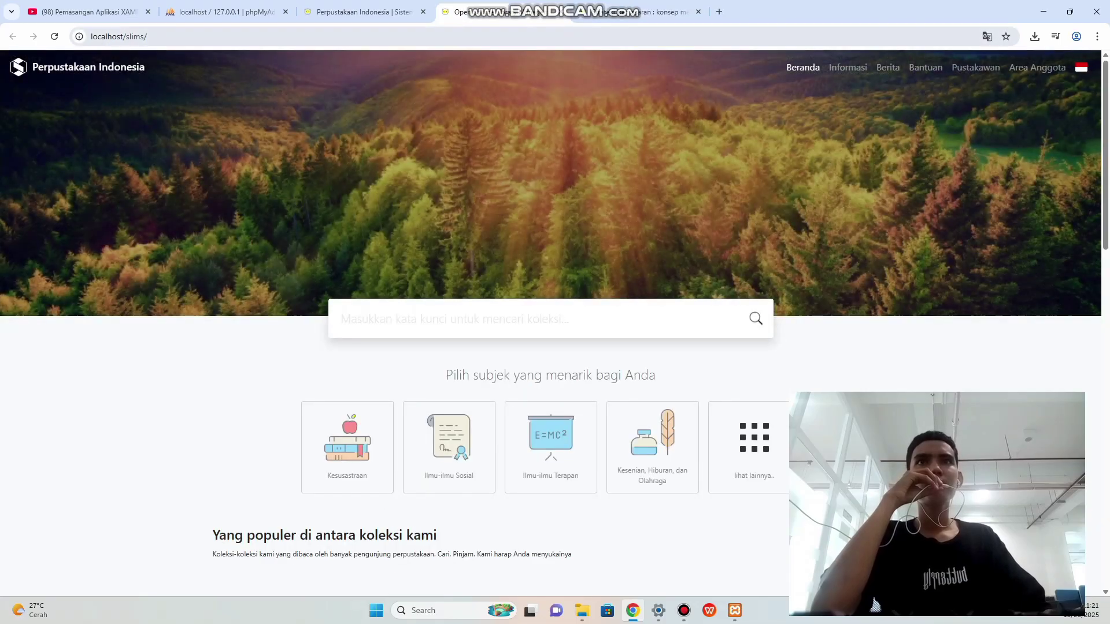
left_click(364, 11)
key("ctrl+a")
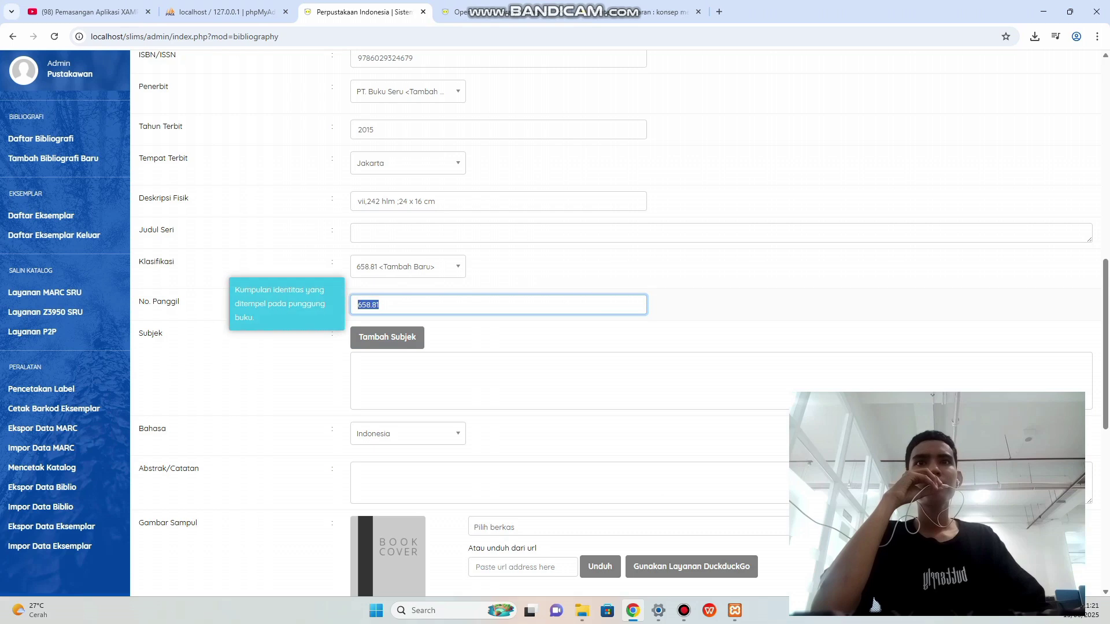
key("BackSpace")
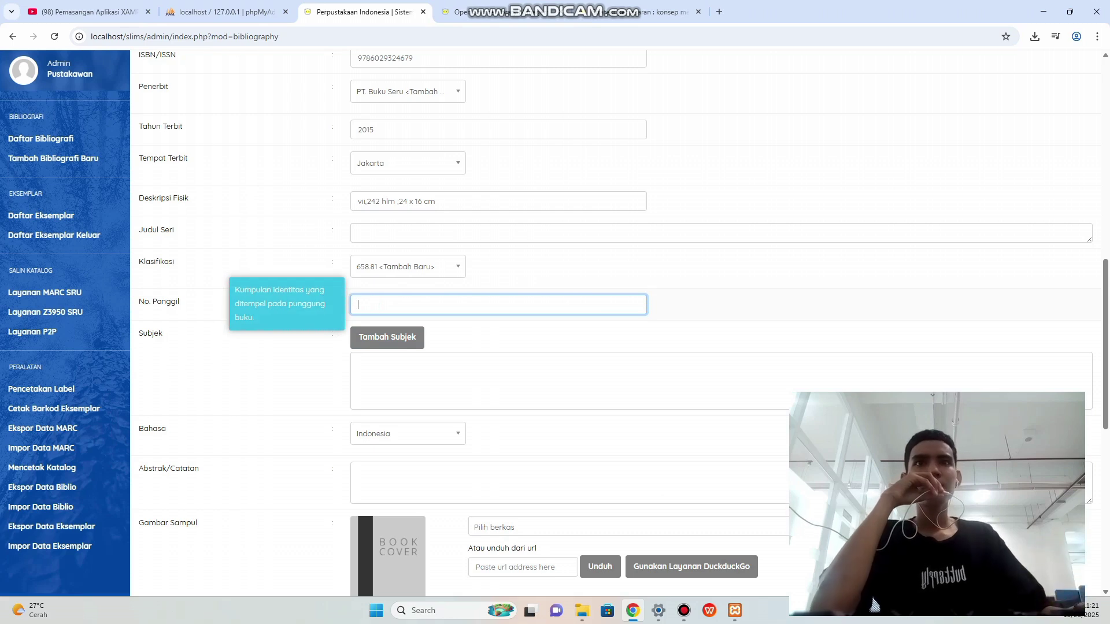
right_click(406, 305)
left_click(428, 445)
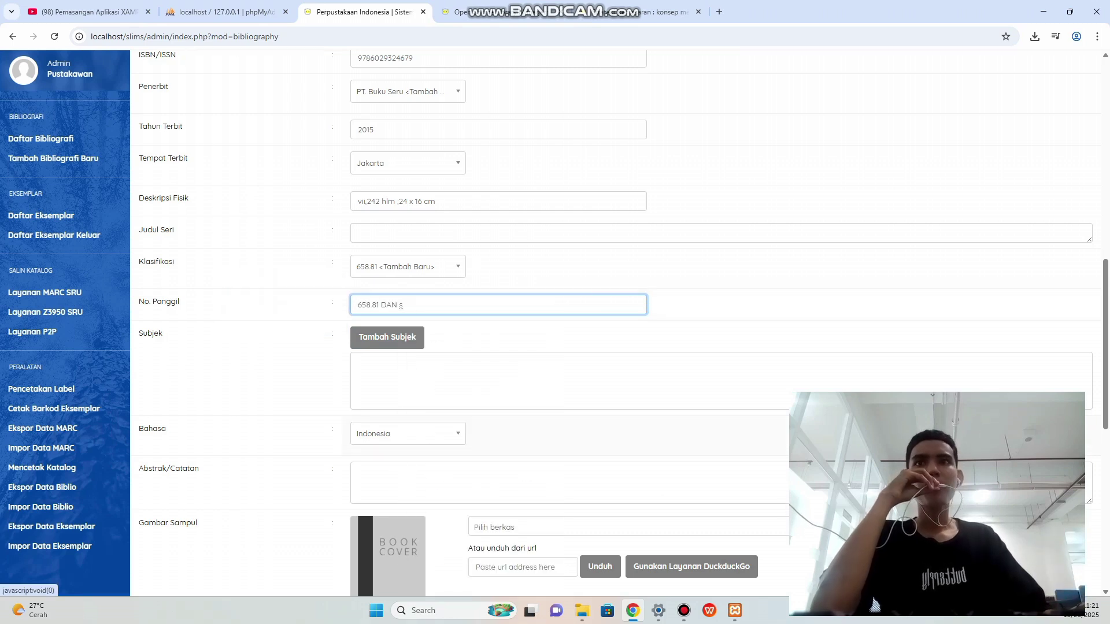
scroll(428, 444, "down", 1)
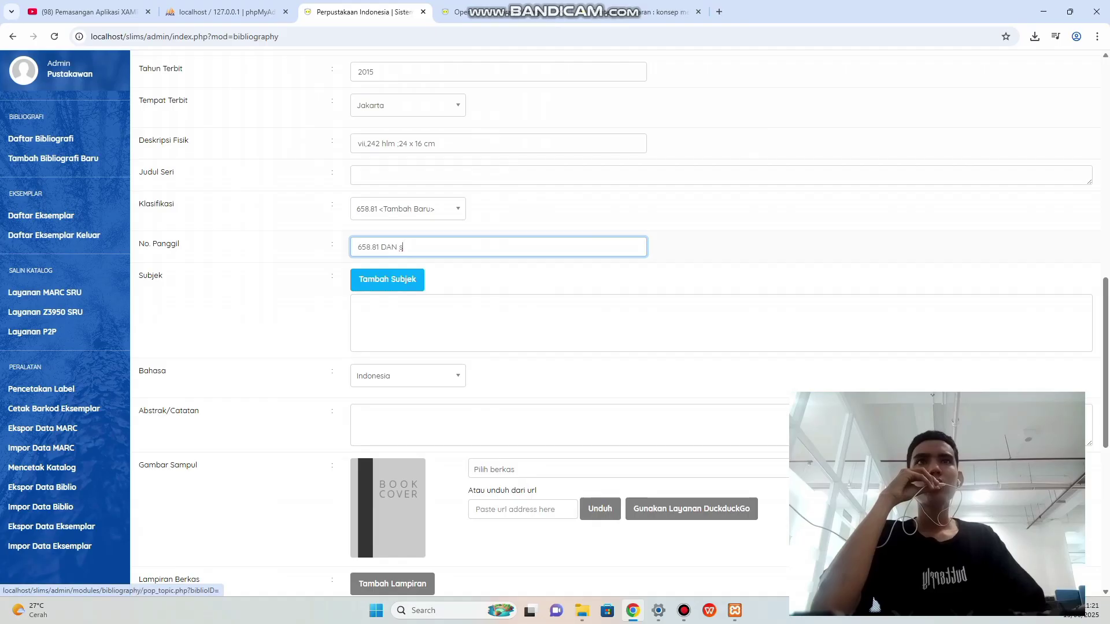
left_click(578, 12)
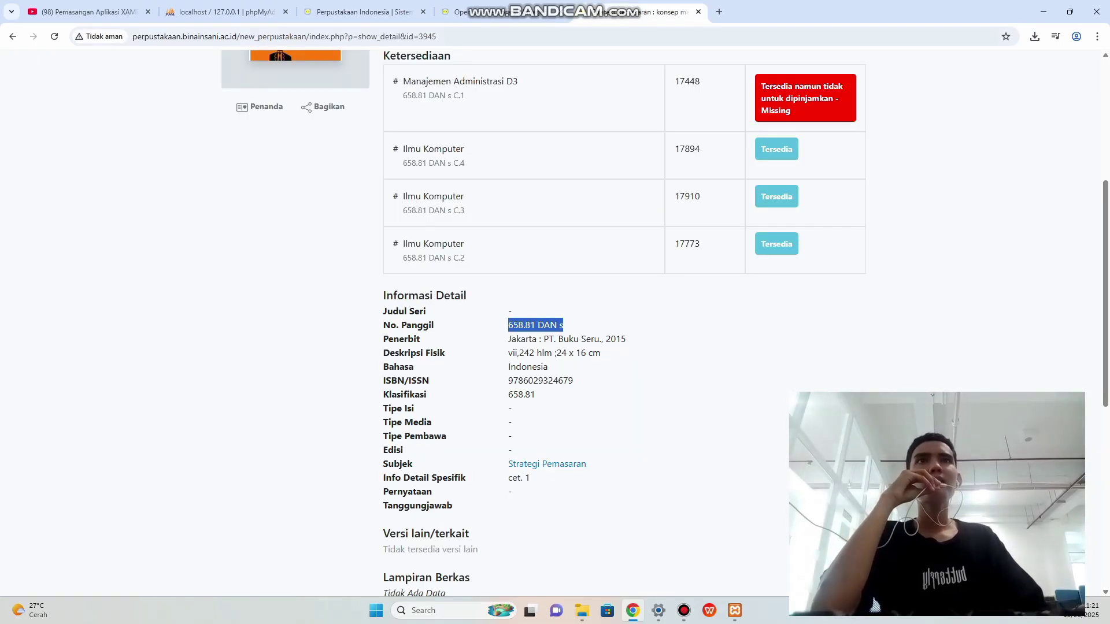
Add the subject 'Strategi pemasaran' through the subject keyword search.
key("ctrl+shift+Tab")
left_click(387, 280)
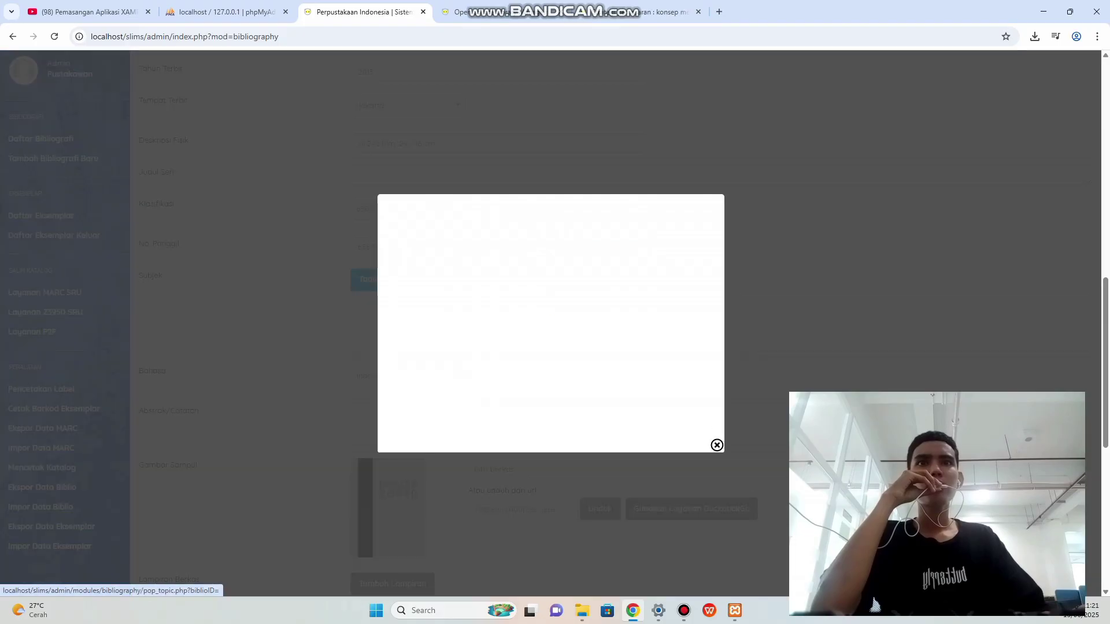
left_click(439, 274)
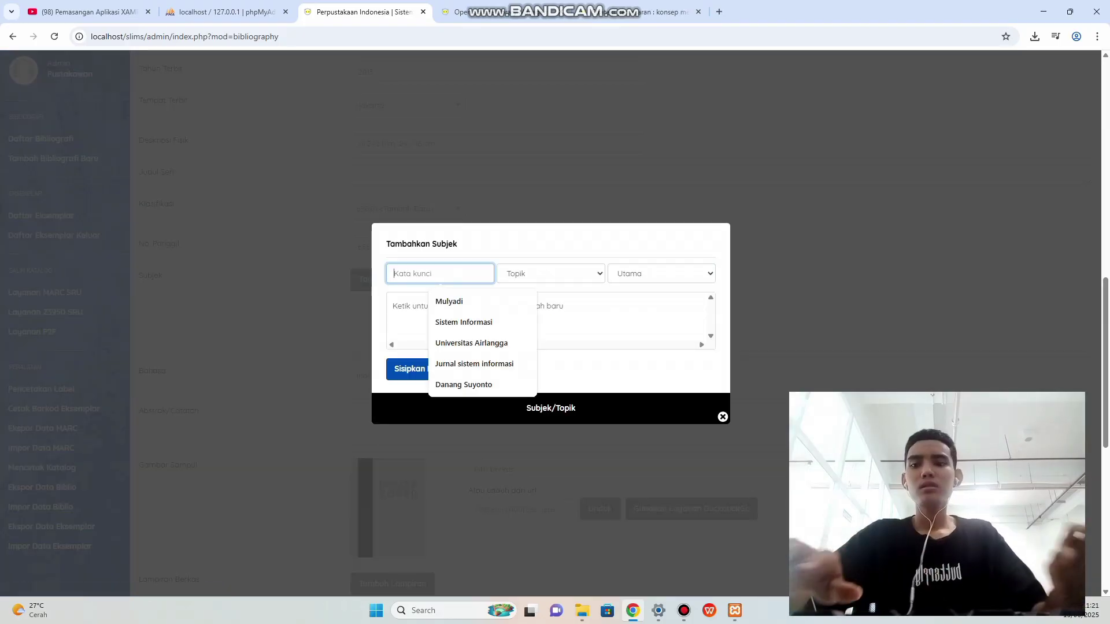
type("Strate")
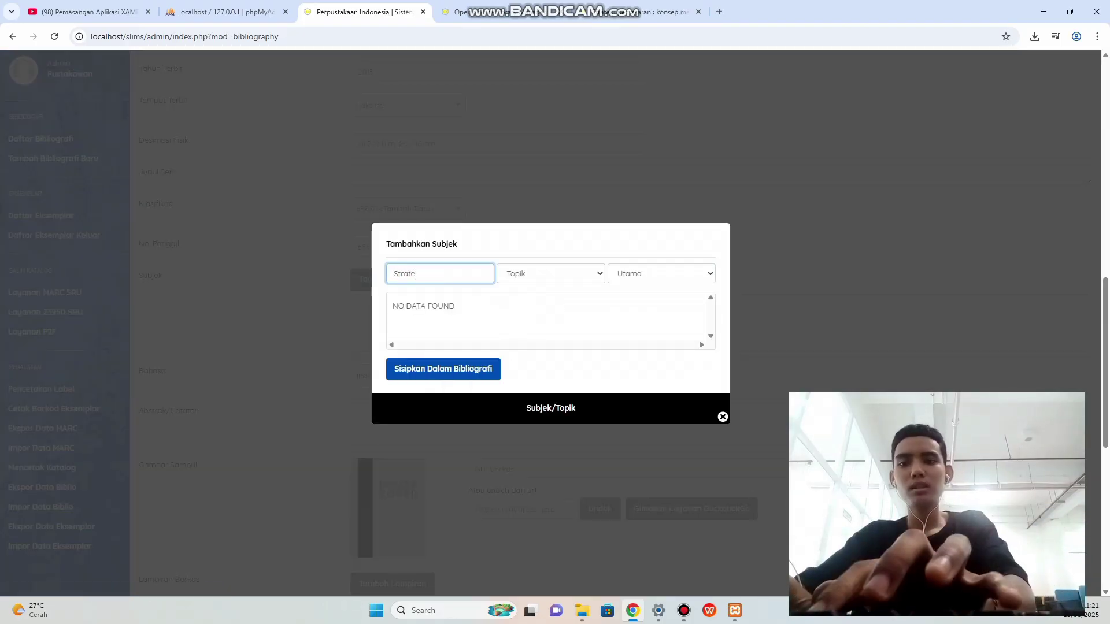
type("gi pemasaran")
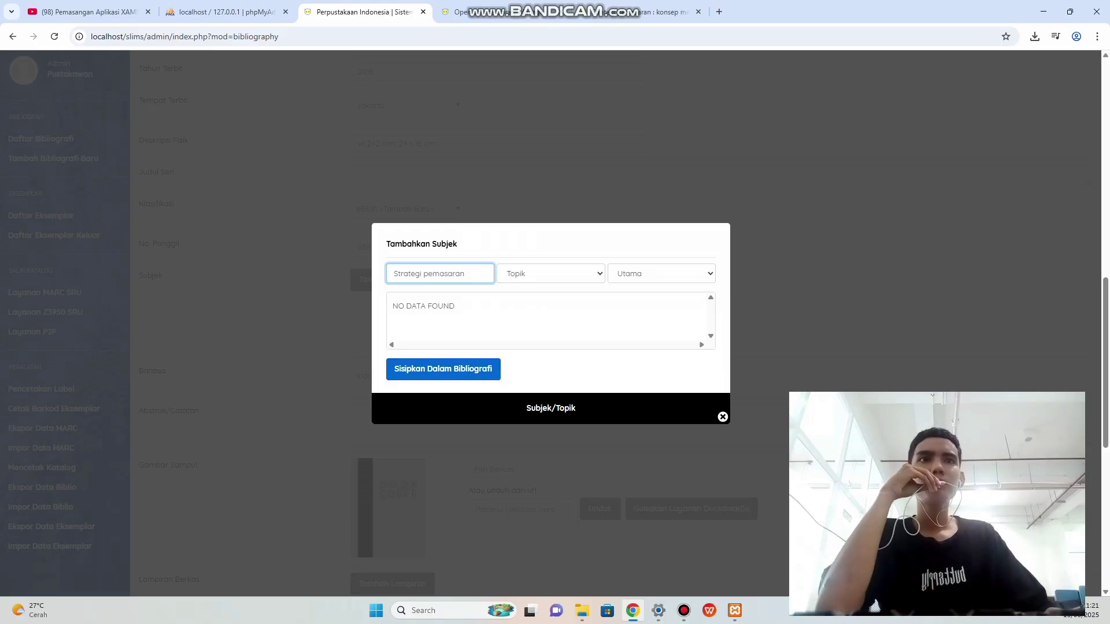
key("Return")
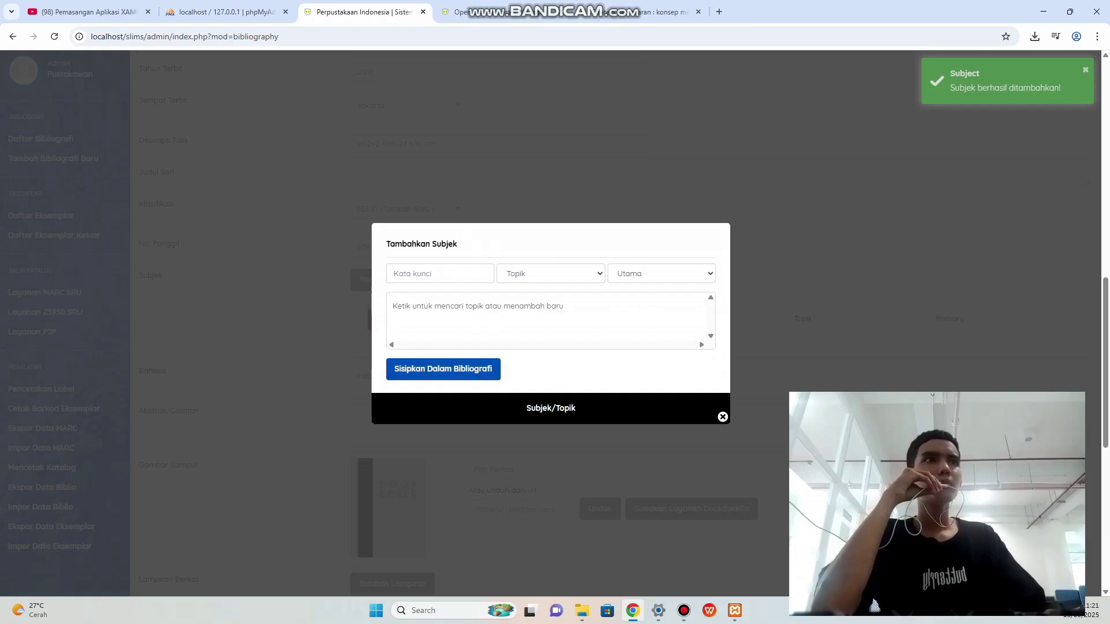
key("Escape")
scroll(875, 605, "down", 3)
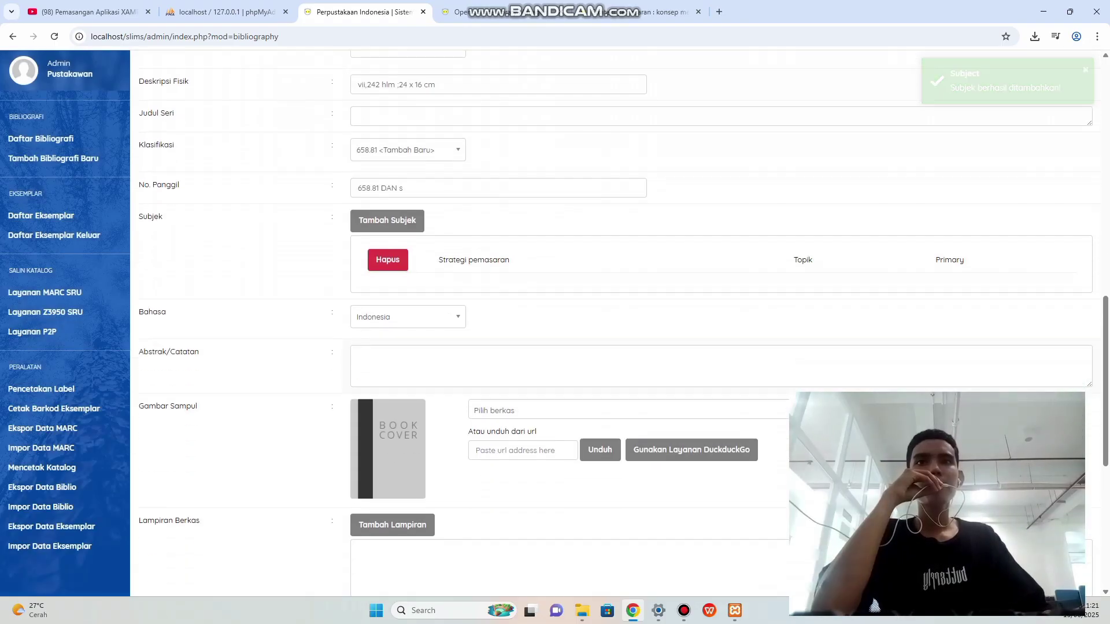
Copy the catalogue's description paragraph into the record's Abstrak/Catatan field.
left_click(578, 252)
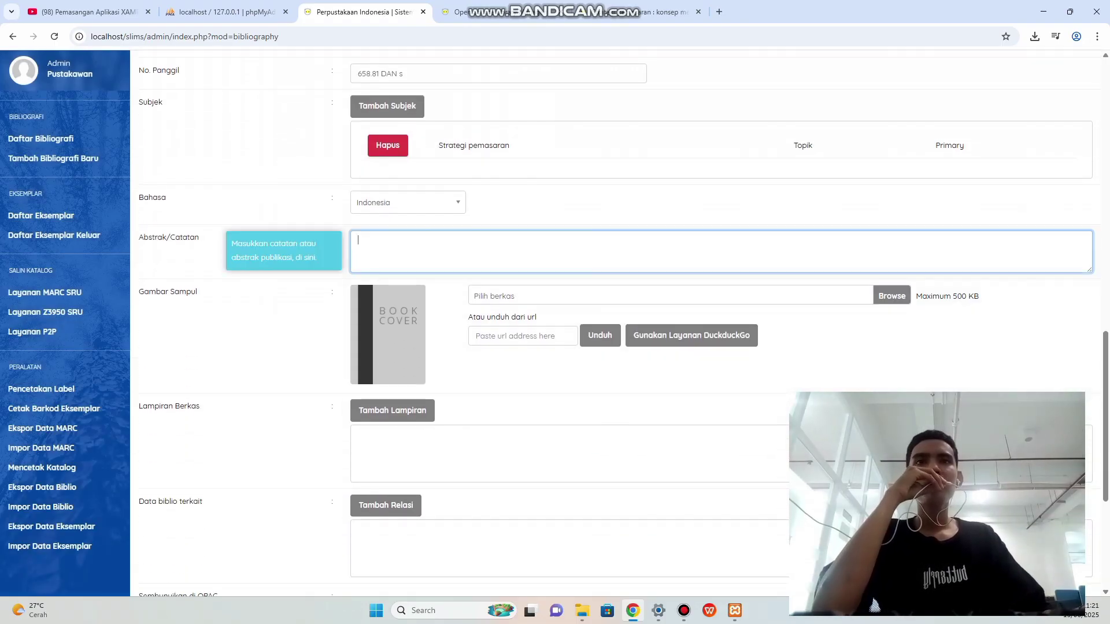
left_click(641, 11)
scroll(624, 290, "up", 3)
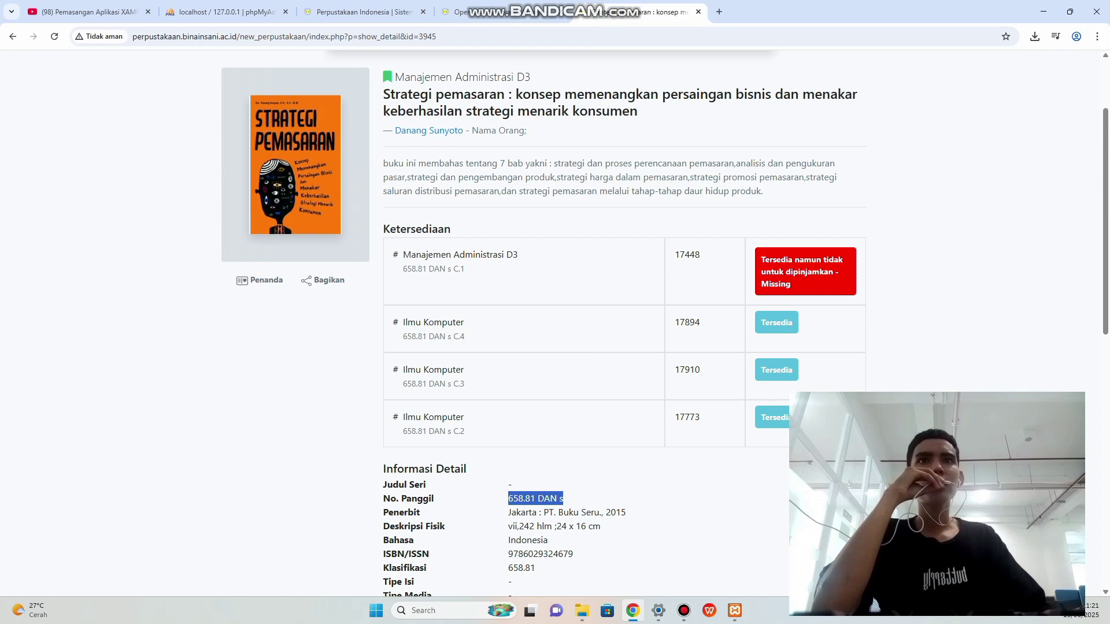
left_click_drag(389, 163, 703, 191)
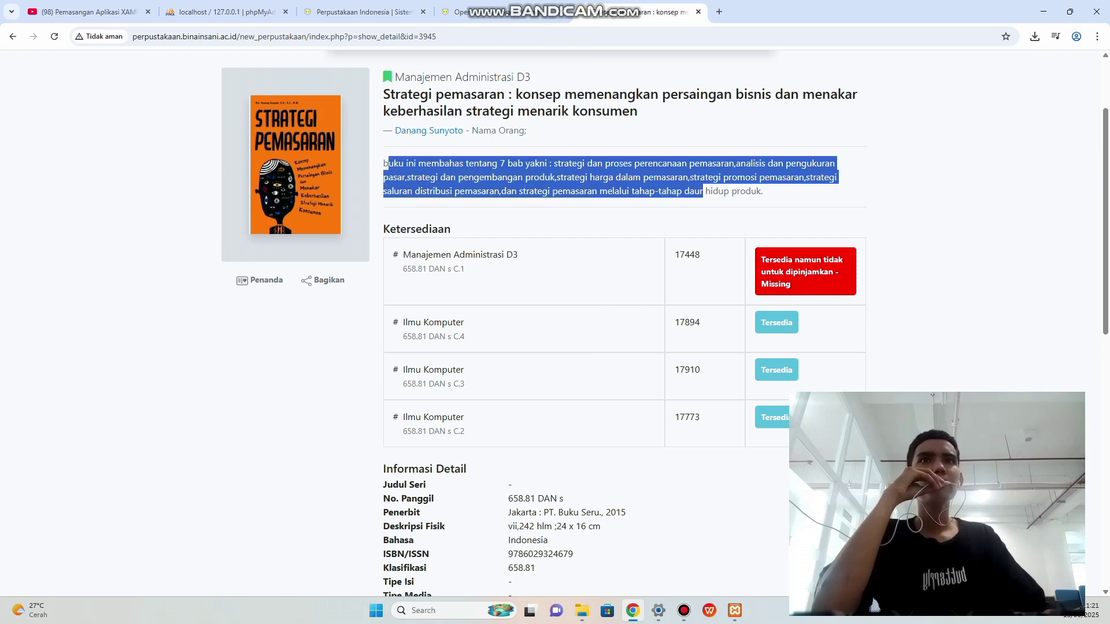
left_click(703, 191)
left_click_drag(384, 163, 766, 192)
key("super+c")
right_click(731, 186)
left_click(748, 199)
left_click(359, 12)
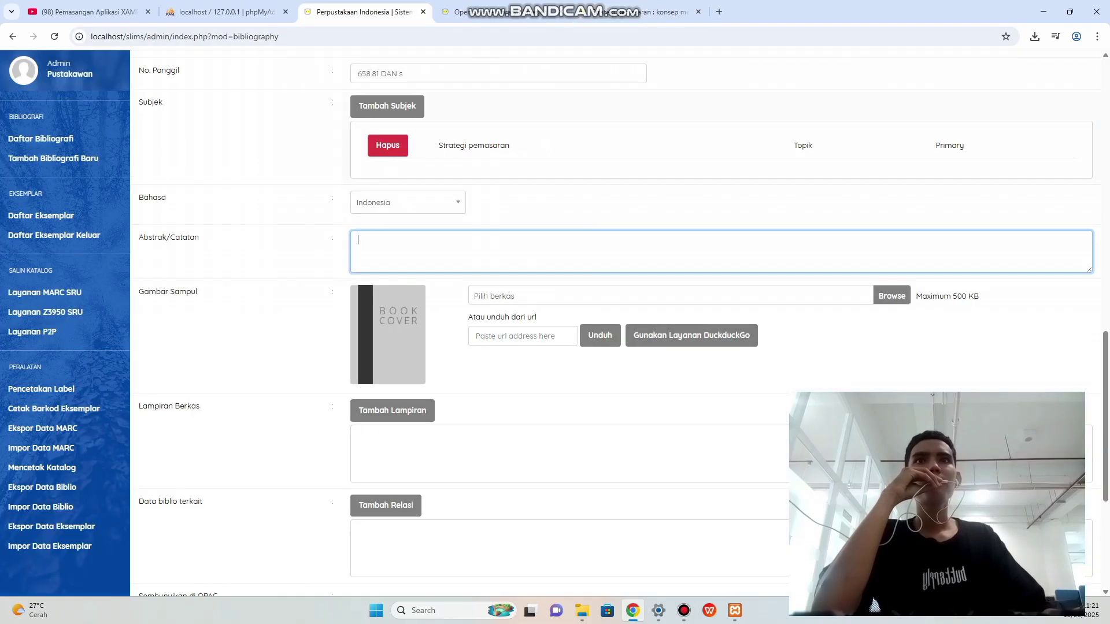
right_click(393, 250)
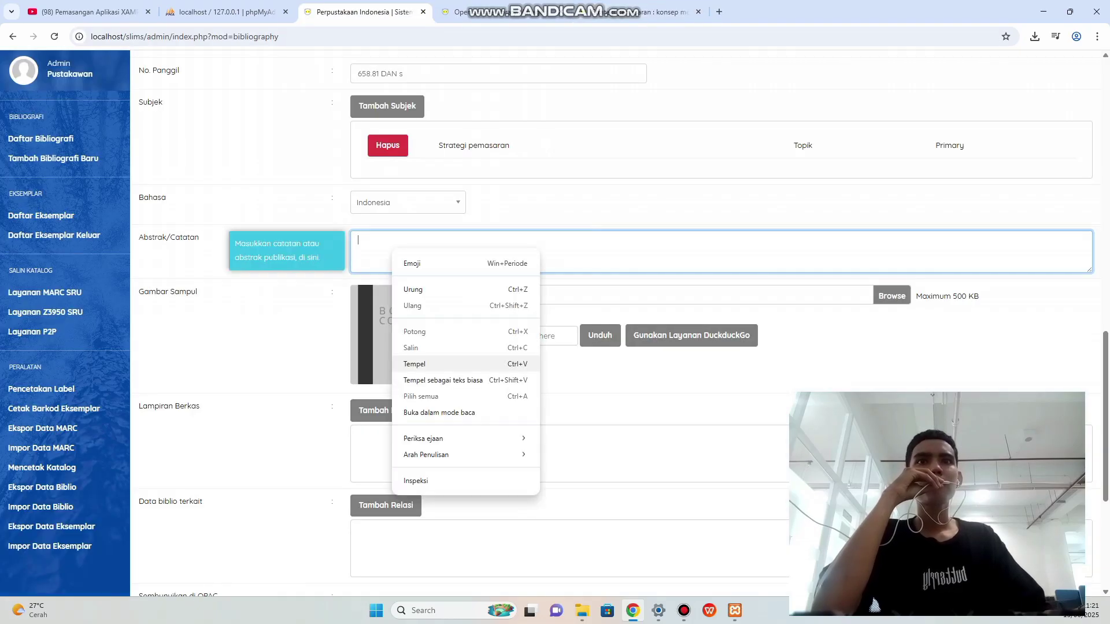
left_click(415, 363)
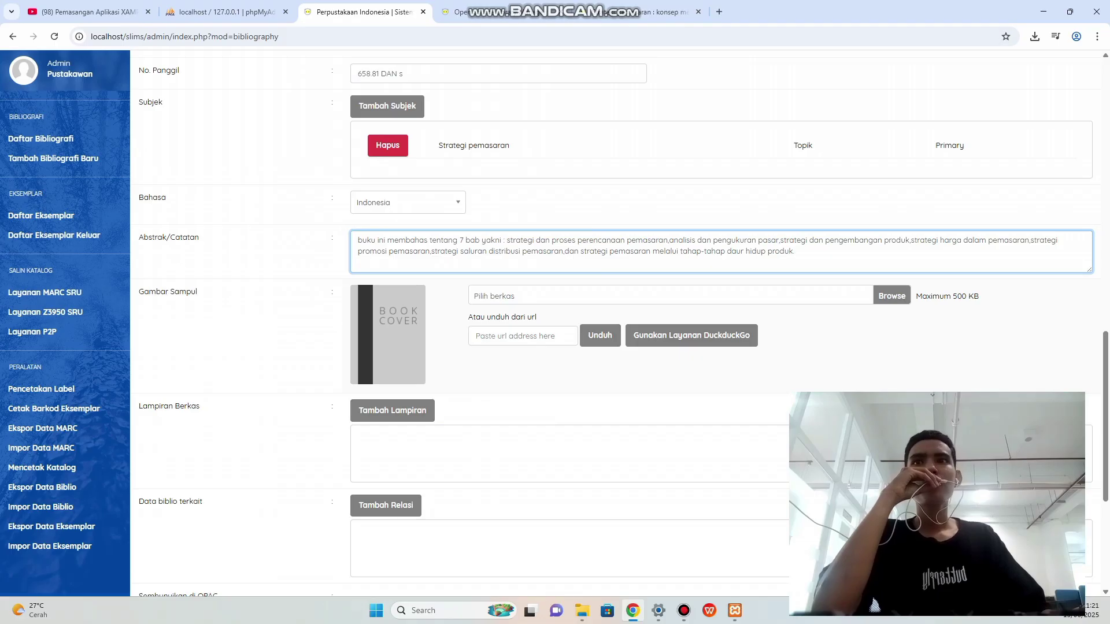
key("ctrl+Tab")
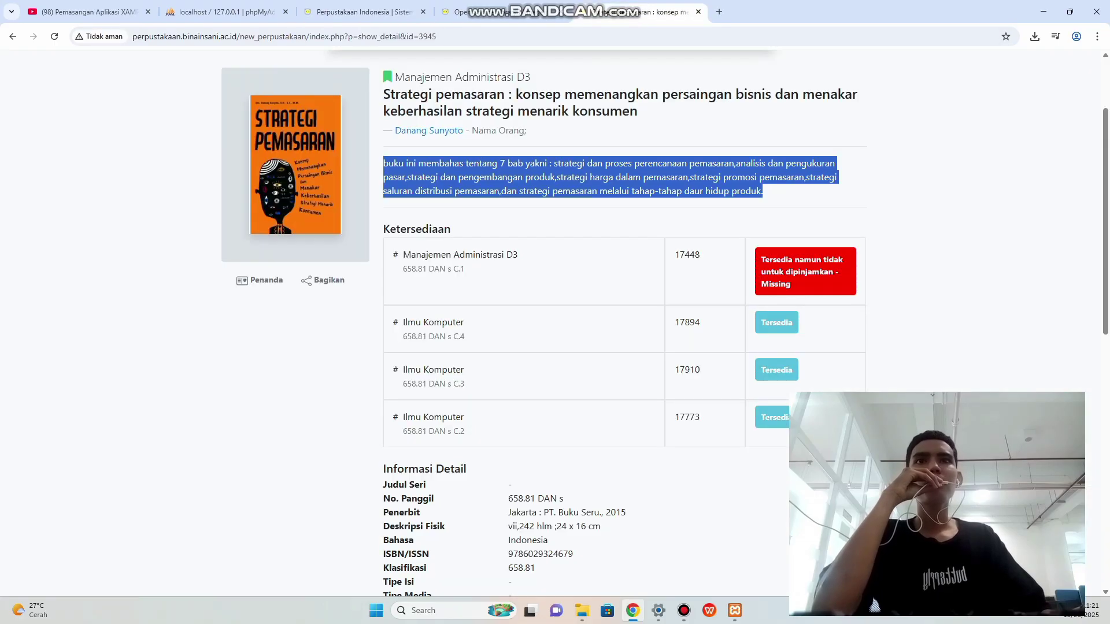
Save the orange Strategi Pemasaran cover image from the catalogue to the computer.
right_click(296, 191)
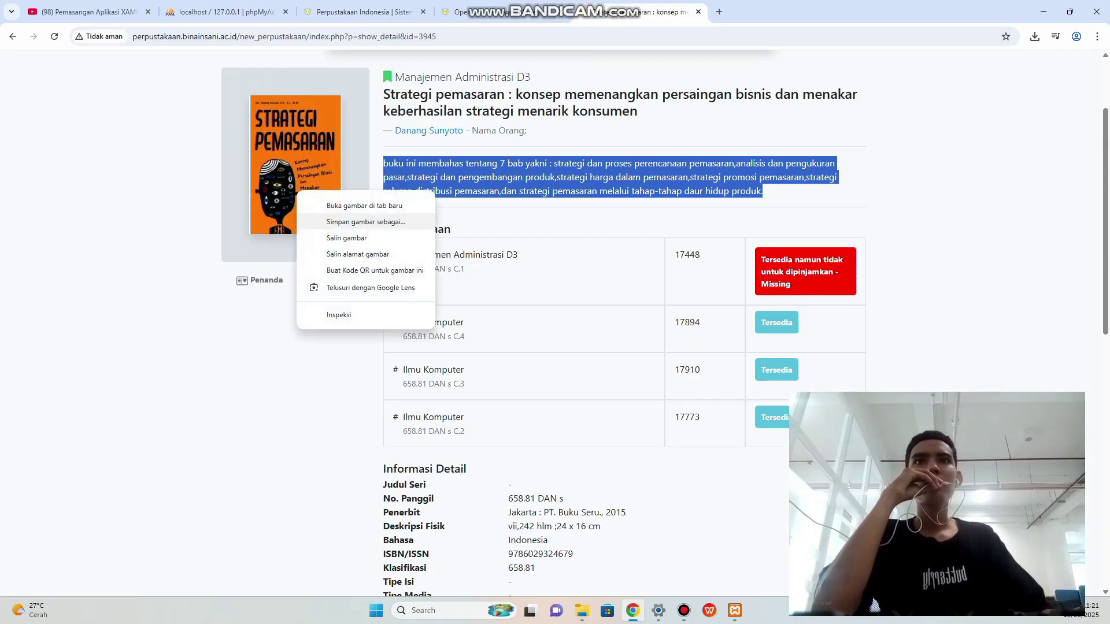
left_click(366, 222)
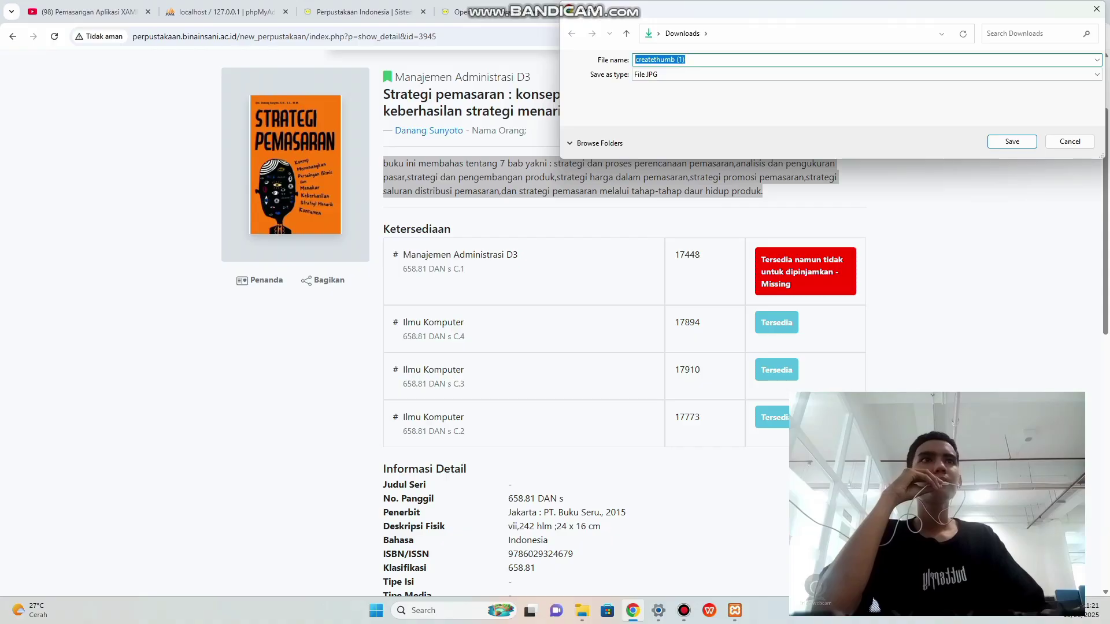
key("Return")
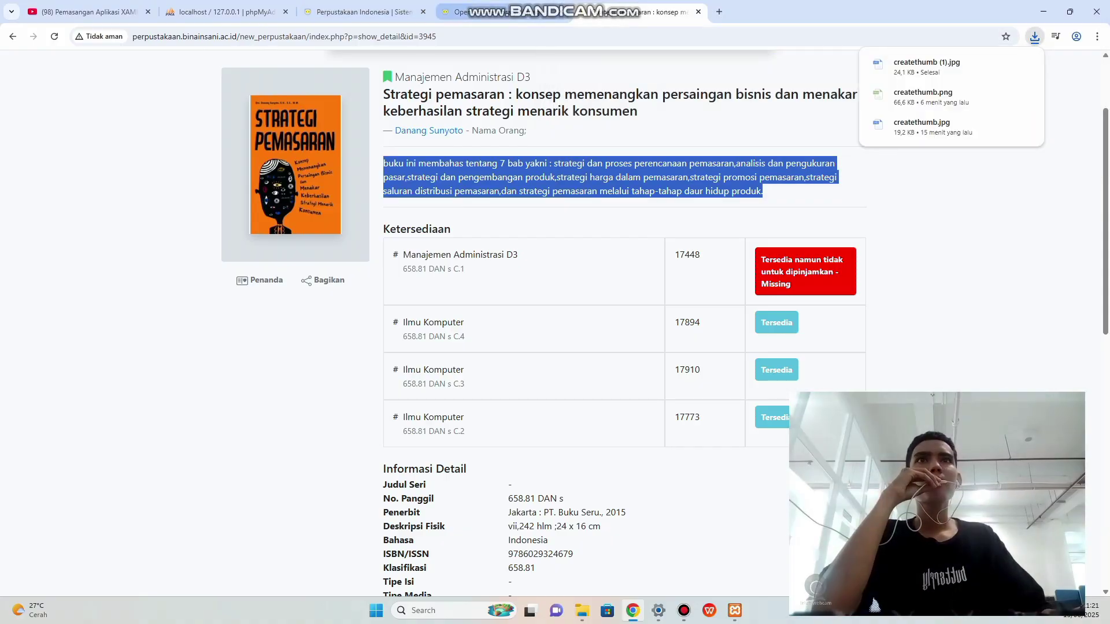
Attach createthumb (1).jpg as the record's Gambar Sampul cover image.
left_click(364, 11)
scroll(613, 318, "down", 1)
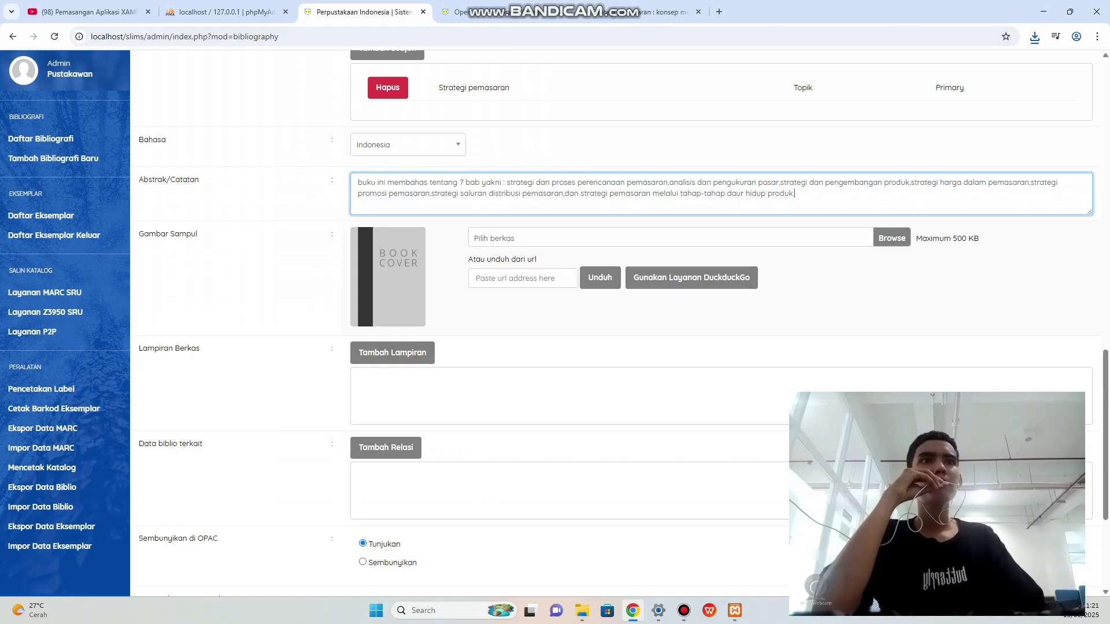
left_click(892, 238)
left_click(139, 109)
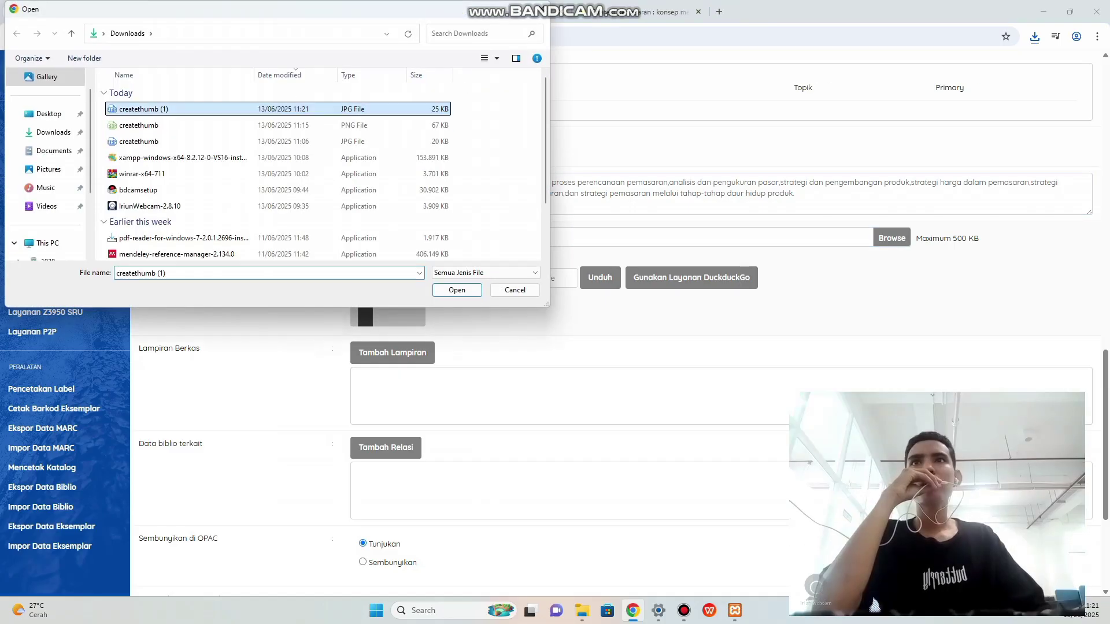
key("Return")
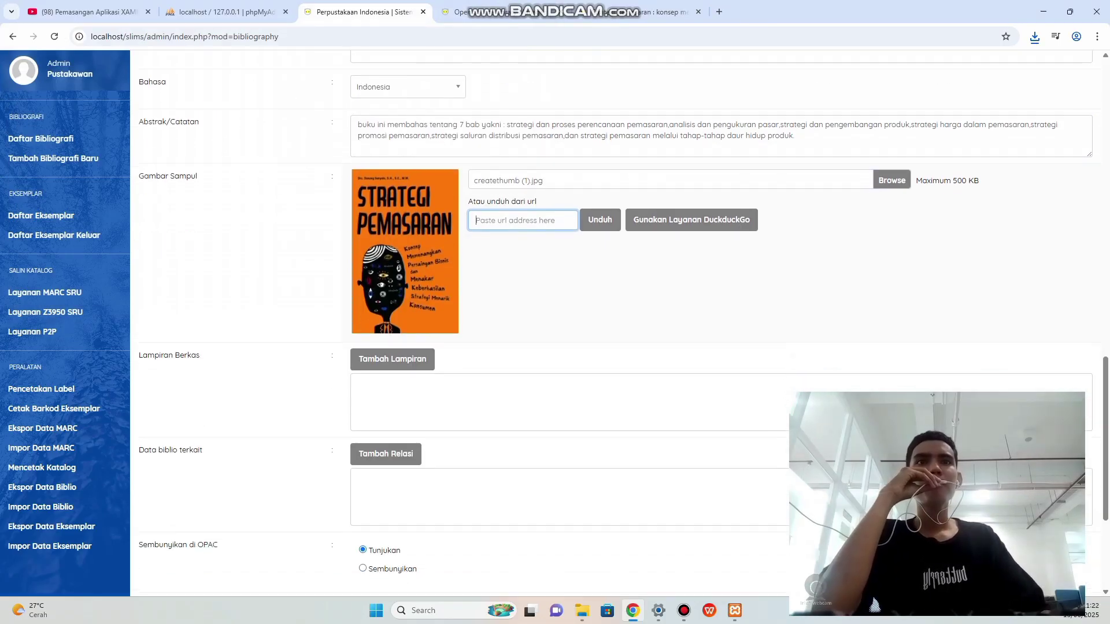
Mark the title to be promoted to the OPAC home page.
scroll(723, 289, "down", 1)
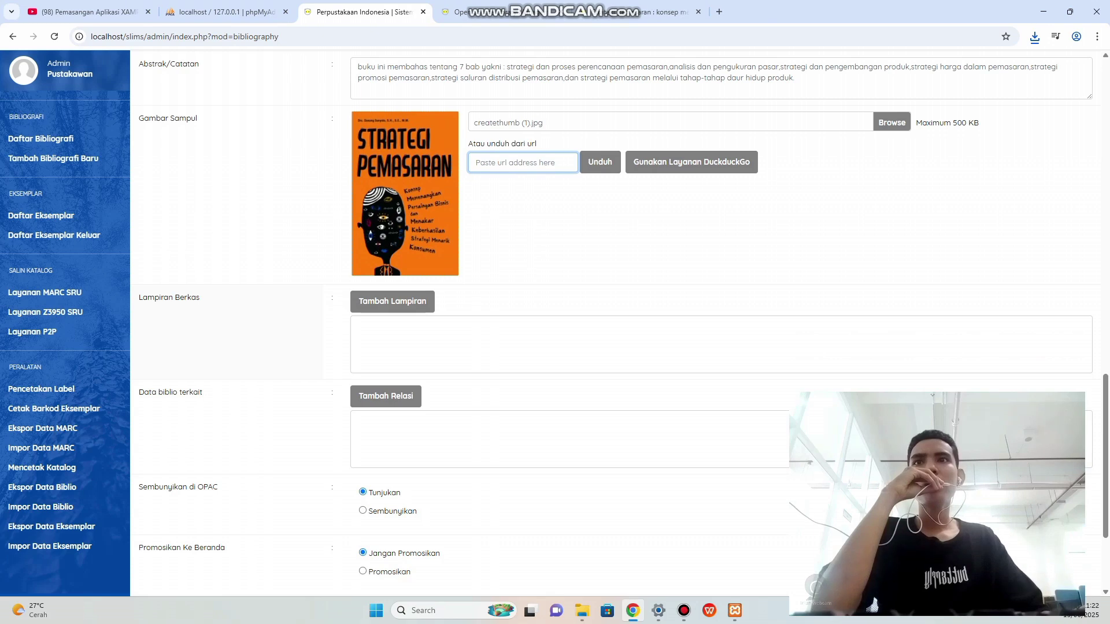
scroll(722, 289, "down", 1)
scroll(723, 289, "down", 1)
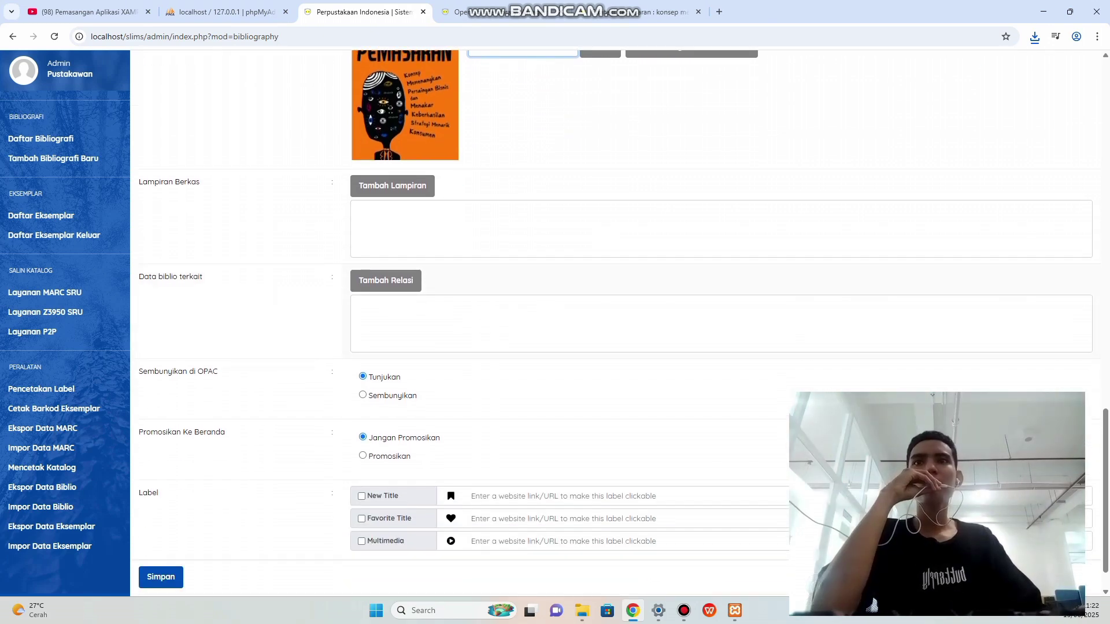
scroll(723, 289, "down", 1)
left_click(363, 413)
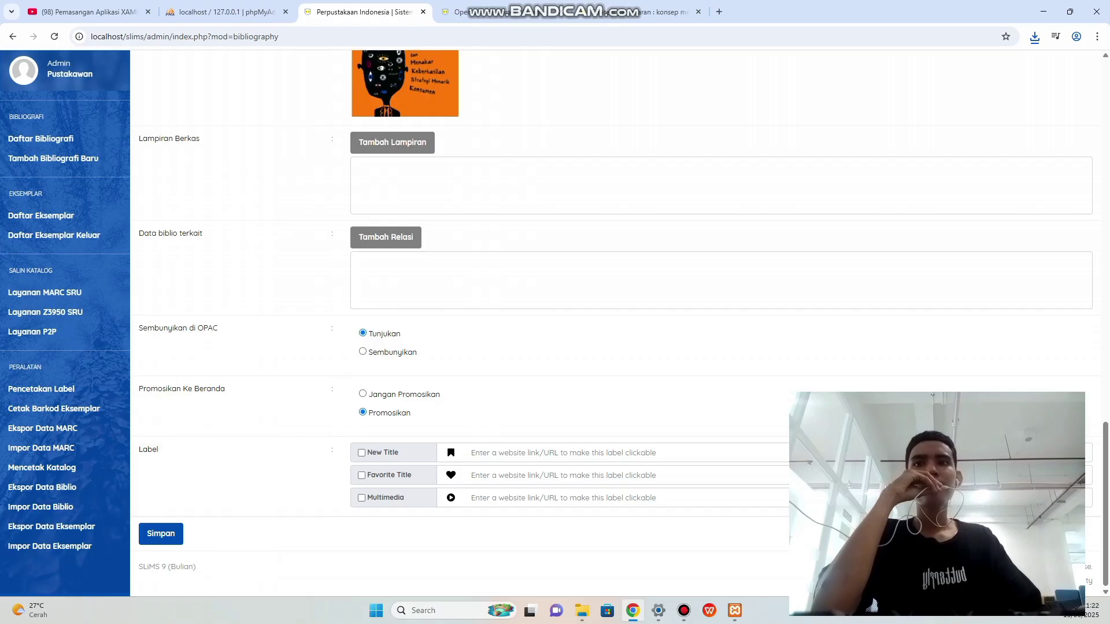
Review content type, edition and GMD, leaving GMD as Text.
scroll(318, 224, "up", 5)
scroll(318, 224, "up", 15)
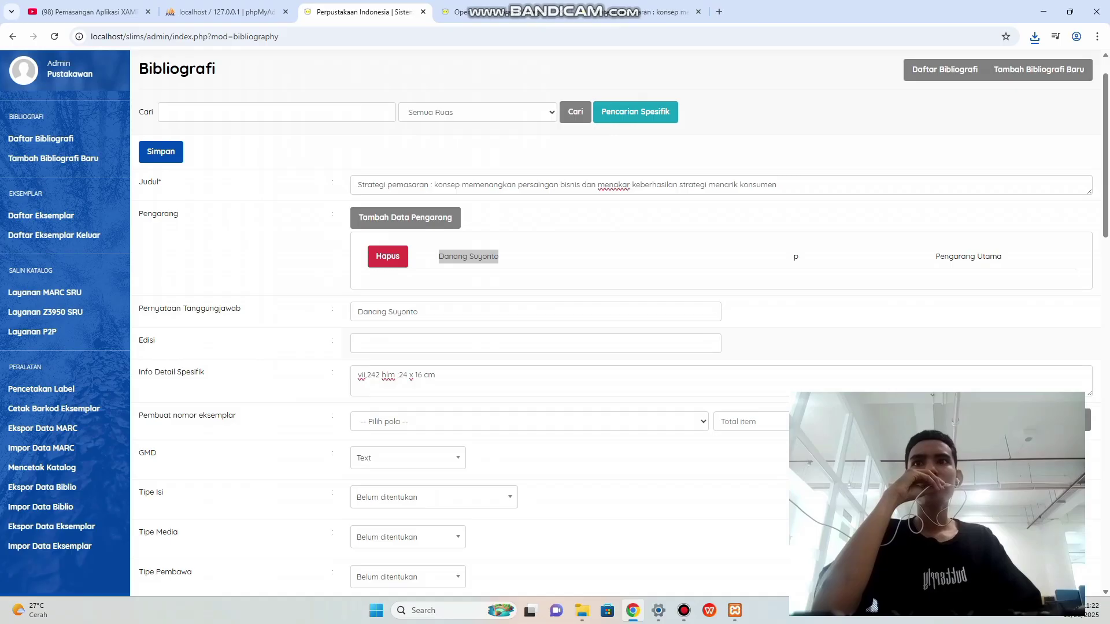
scroll(623, 325, "down", 1)
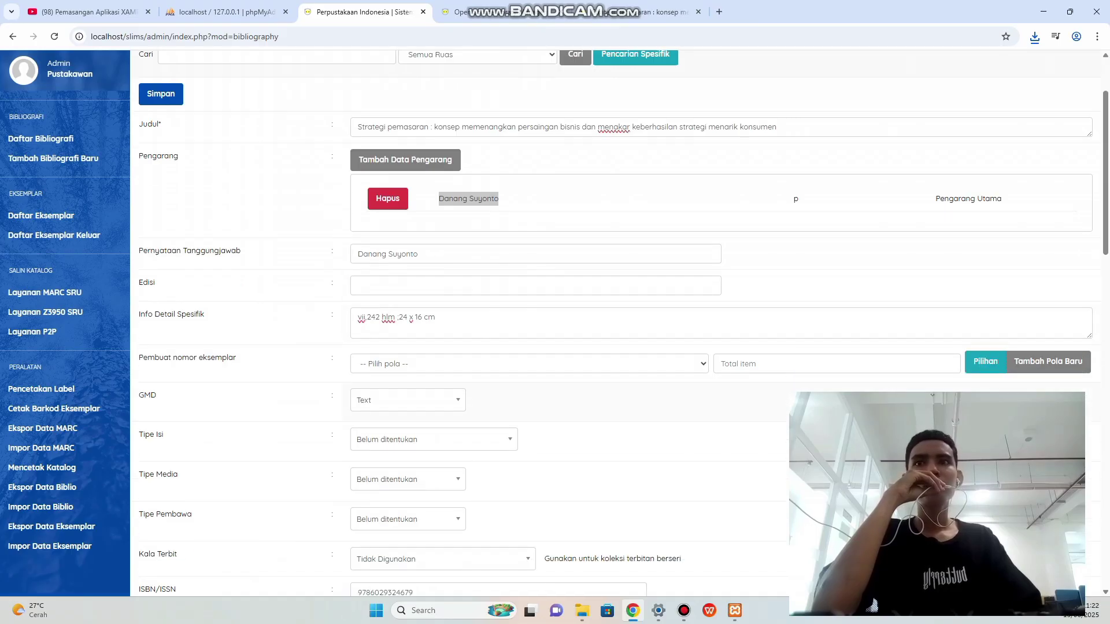
left_click(433, 439)
left_click(434, 440)
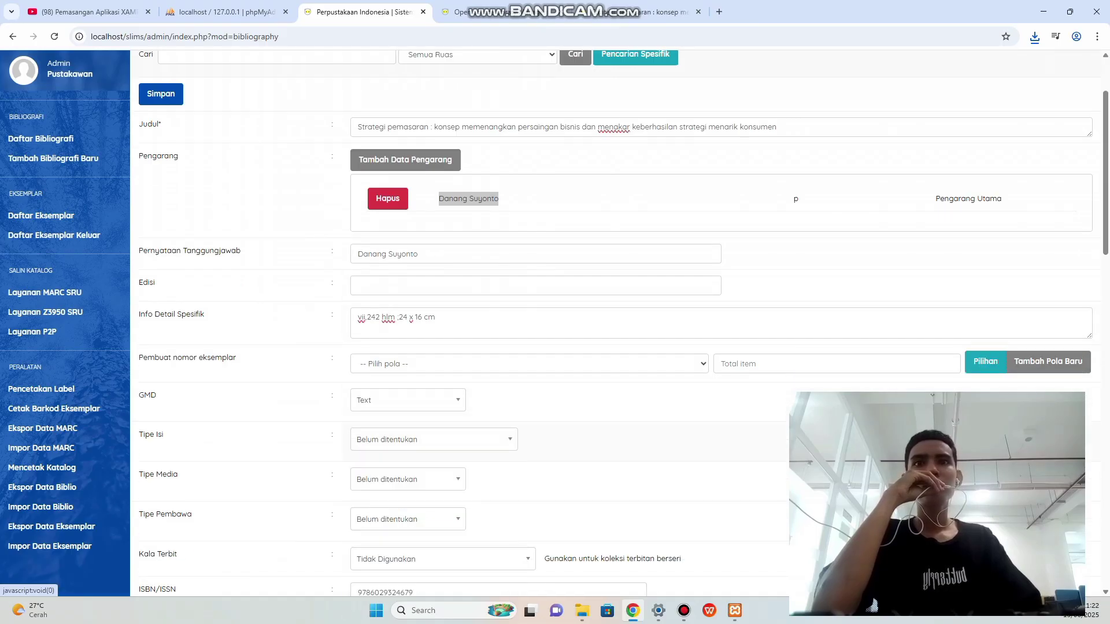
scroll(616, 323, "down", 1)
scroll(616, 324, "up", 2)
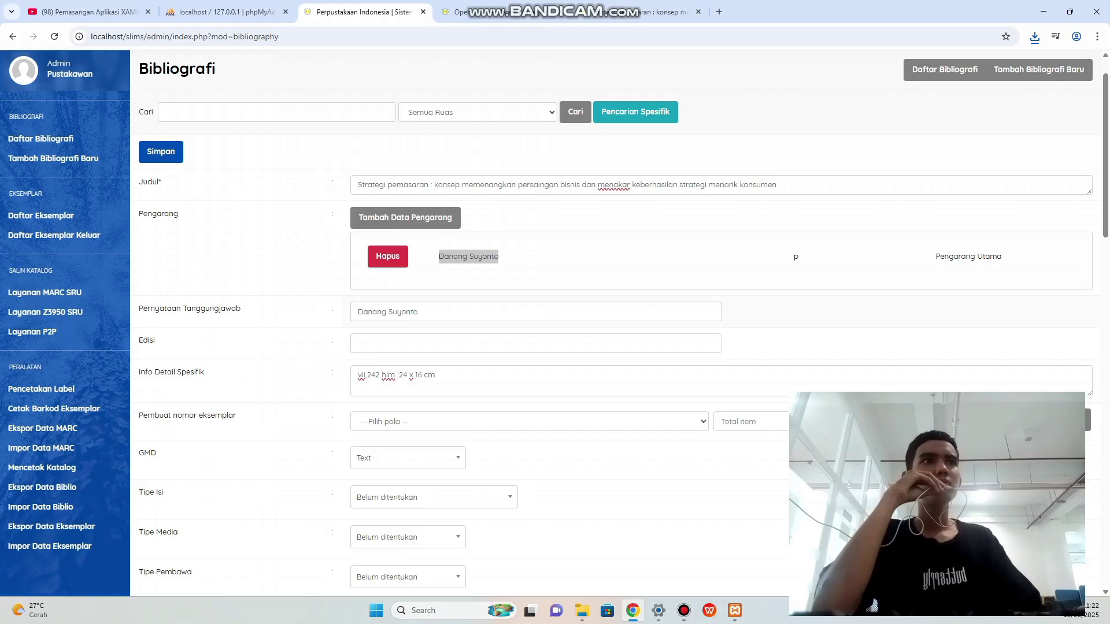
left_click(535, 343)
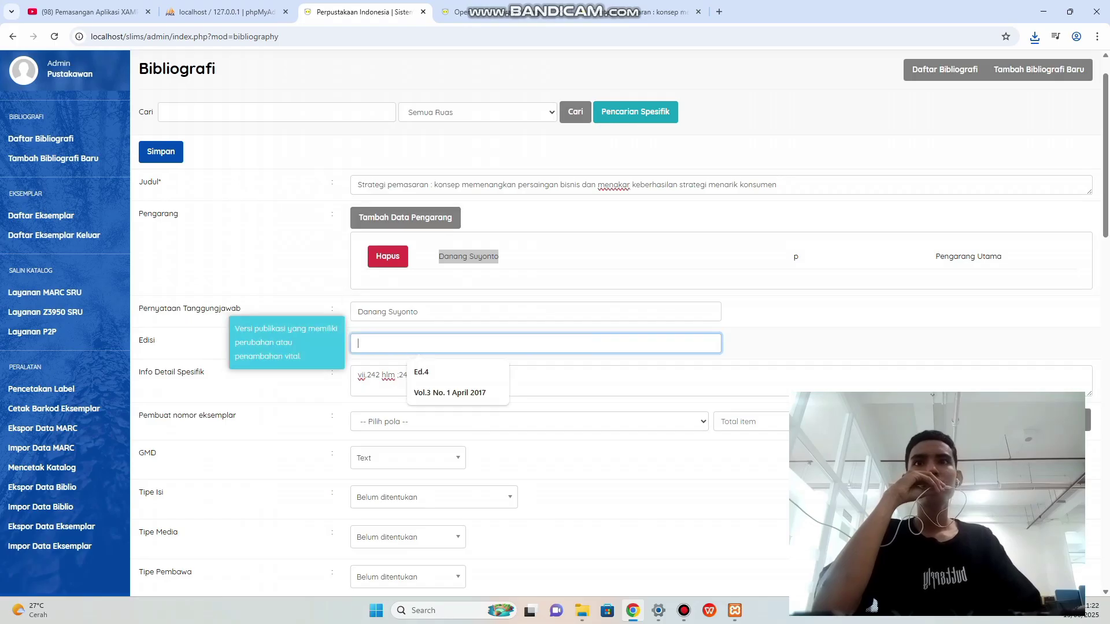
scroll(616, 324, "down", 2)
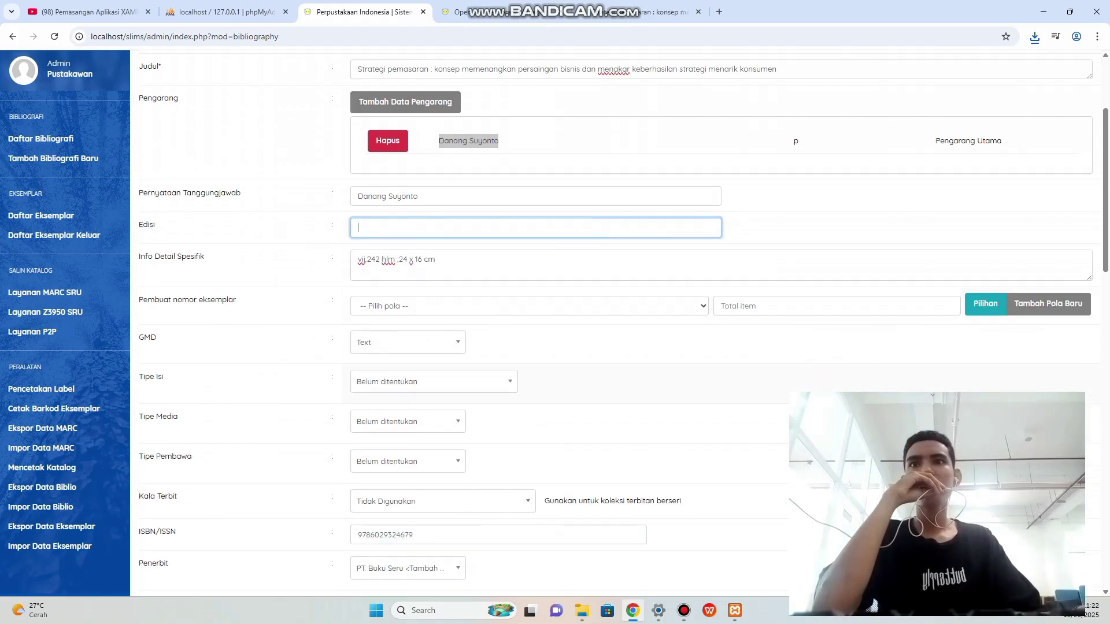
left_click(408, 342)
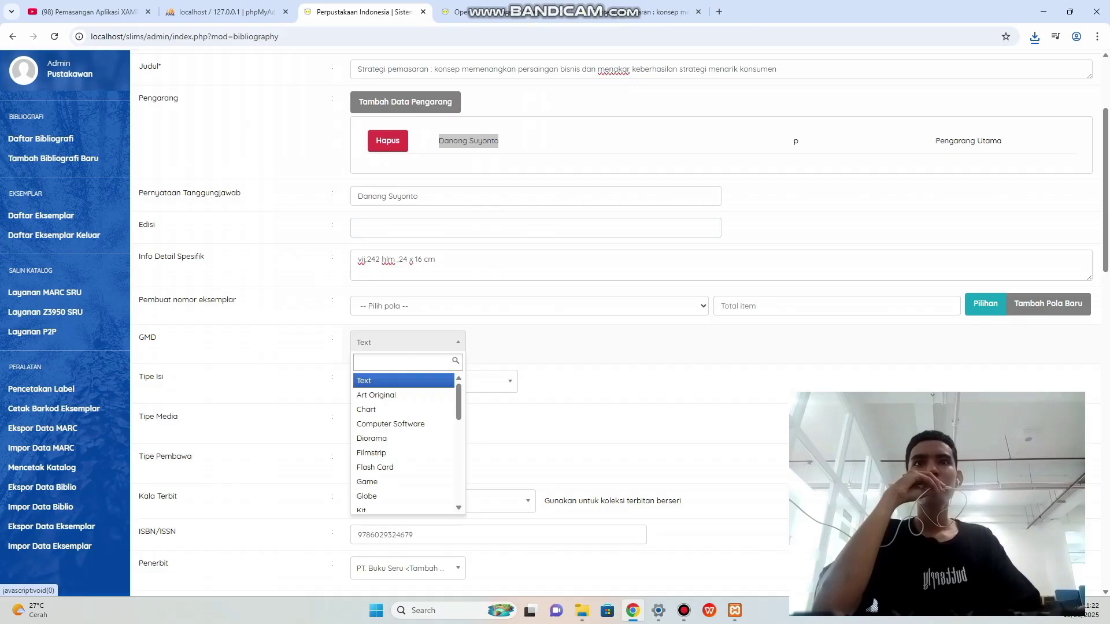
scroll(405, 424, "down", 3)
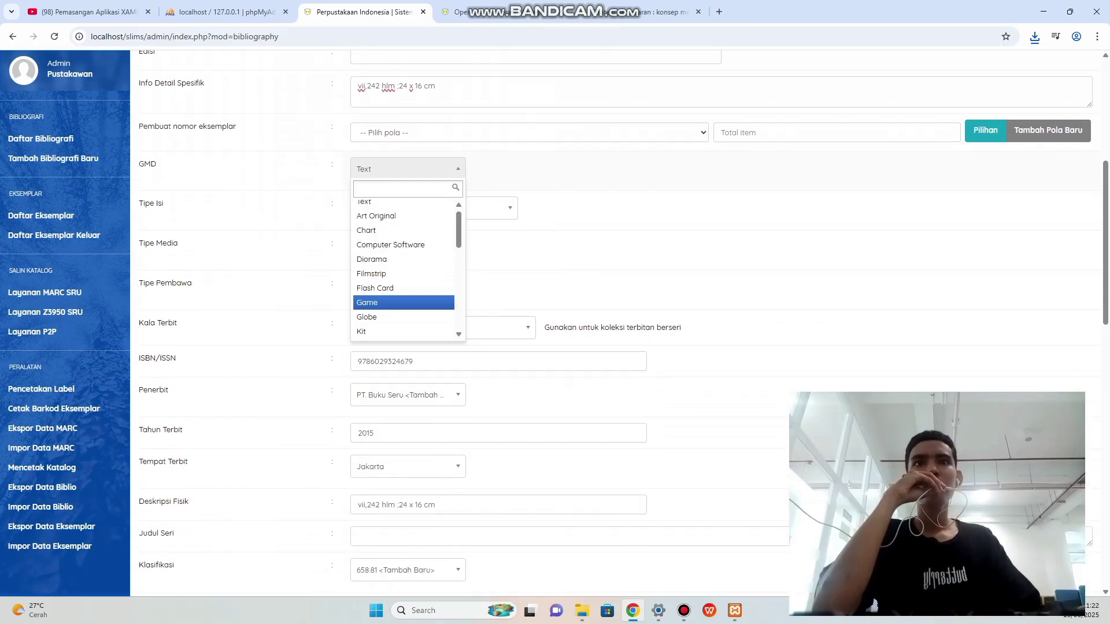
scroll(405, 266, "down", 5)
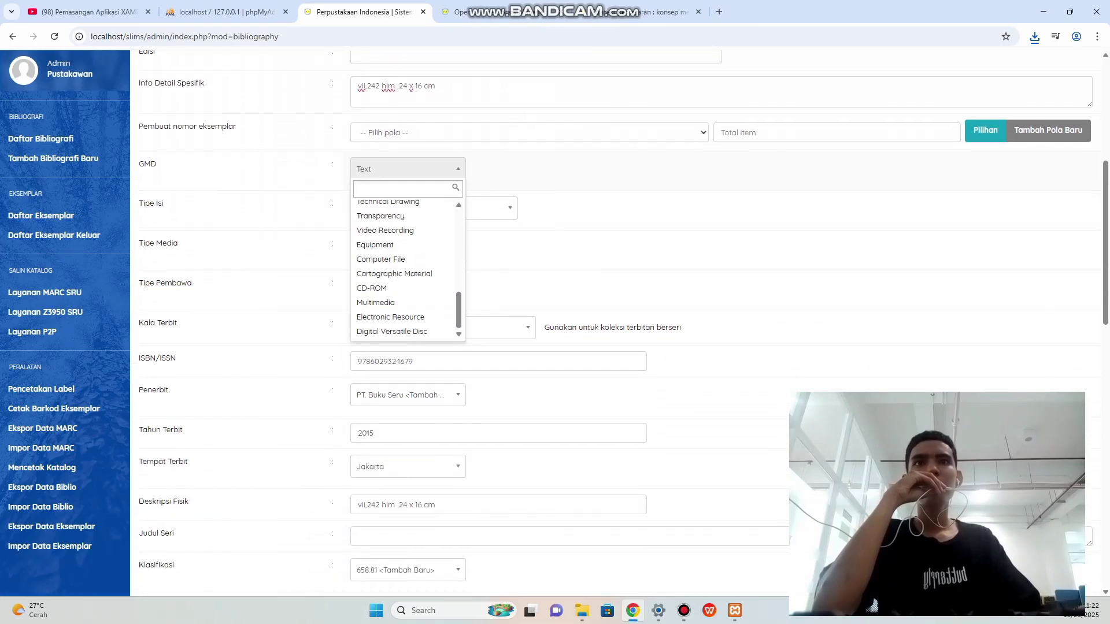
key("Escape")
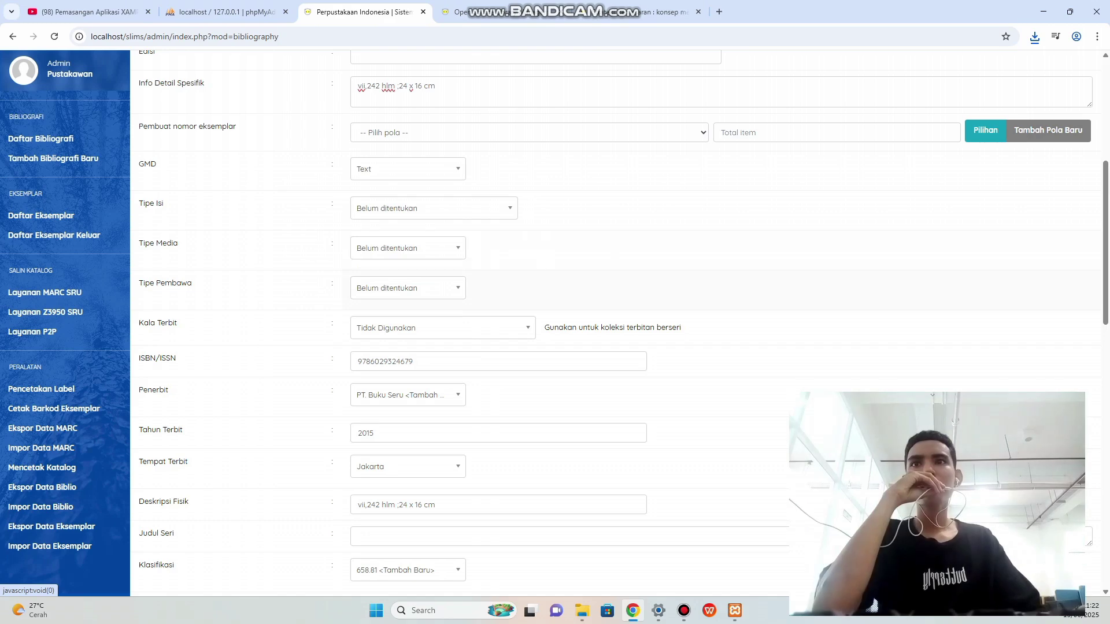
Check the remaining fields and save the new bibliography record with Simpan.
scroll(328, 199, "down", 1)
scroll(555, 324, "up", 2)
scroll(555, 324, "down", 5)
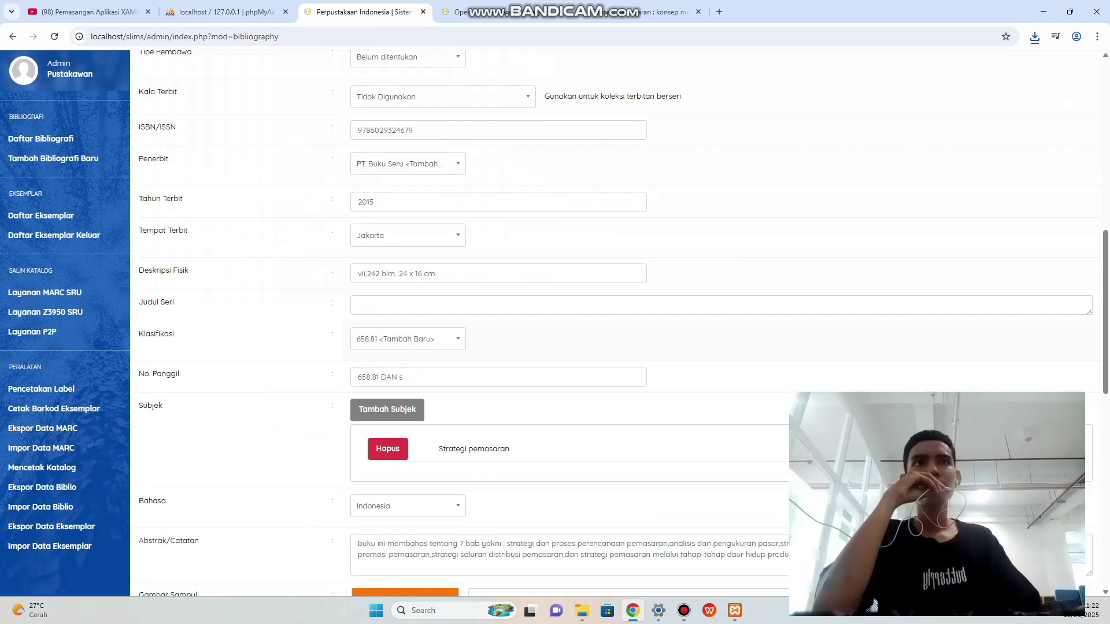
scroll(555, 324, "down", 4)
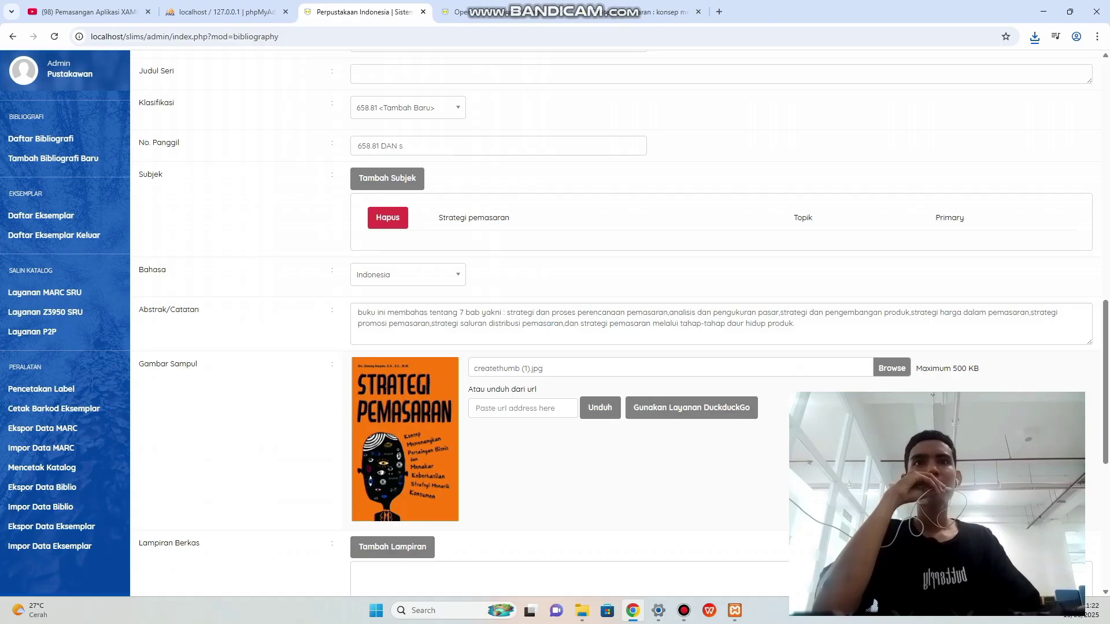
scroll(555, 323, "up", 13)
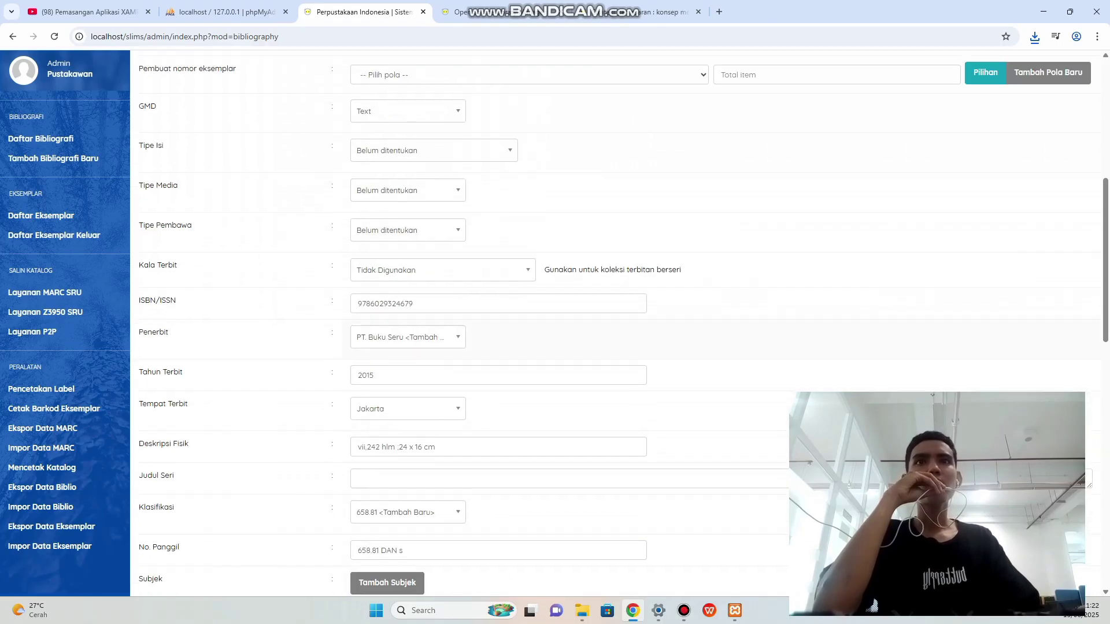
scroll(555, 324, "up", 3)
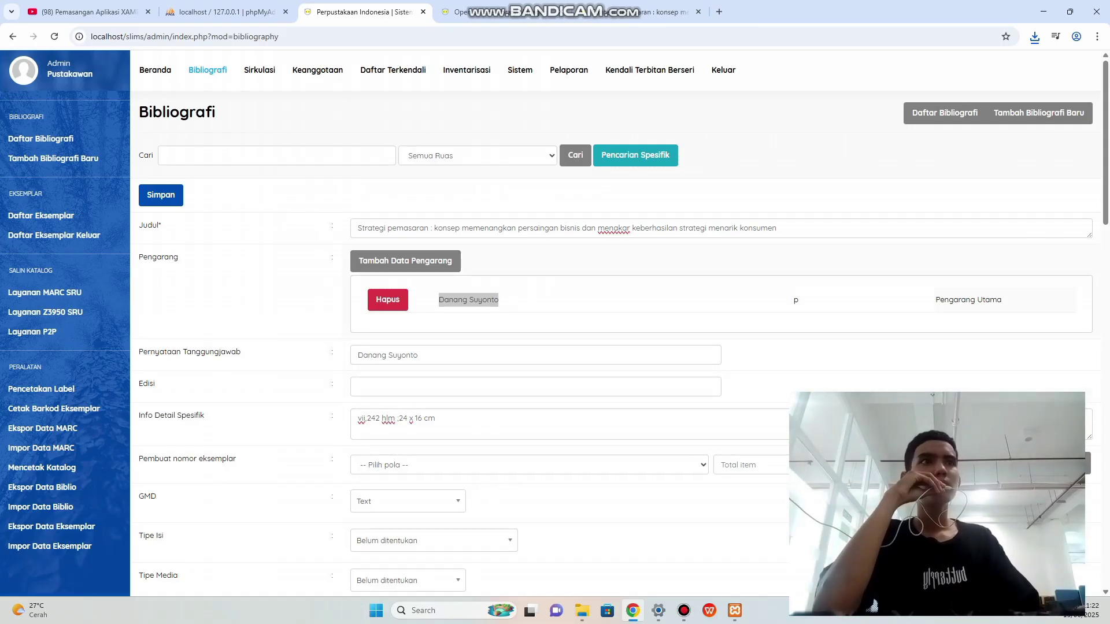
scroll(555, 324, "down", 1)
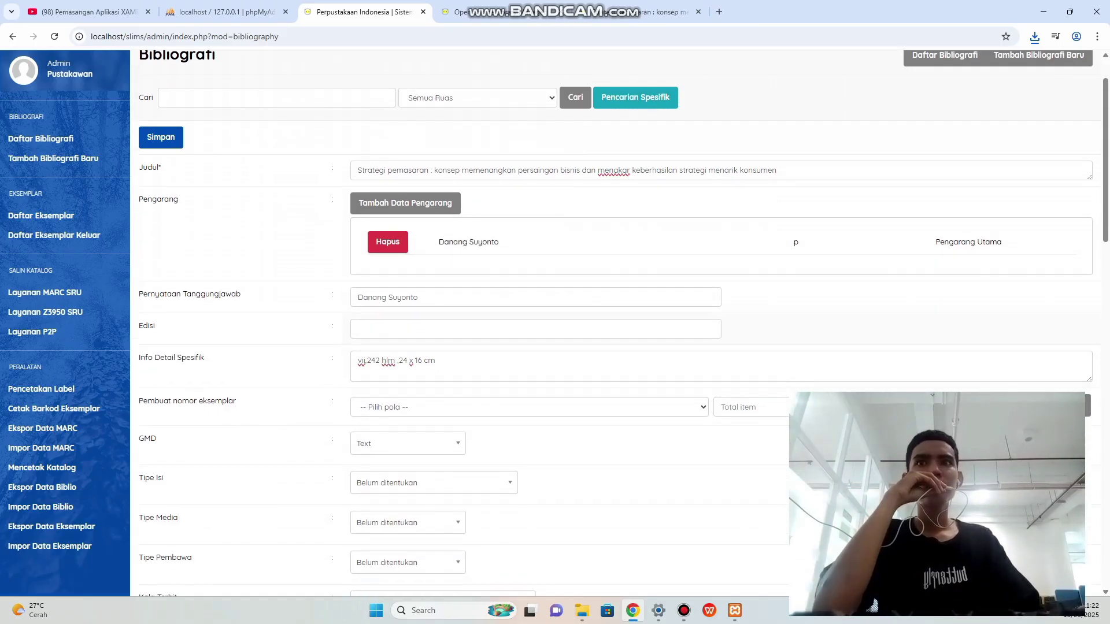
scroll(616, 323, "down", 2)
left_click(837, 291)
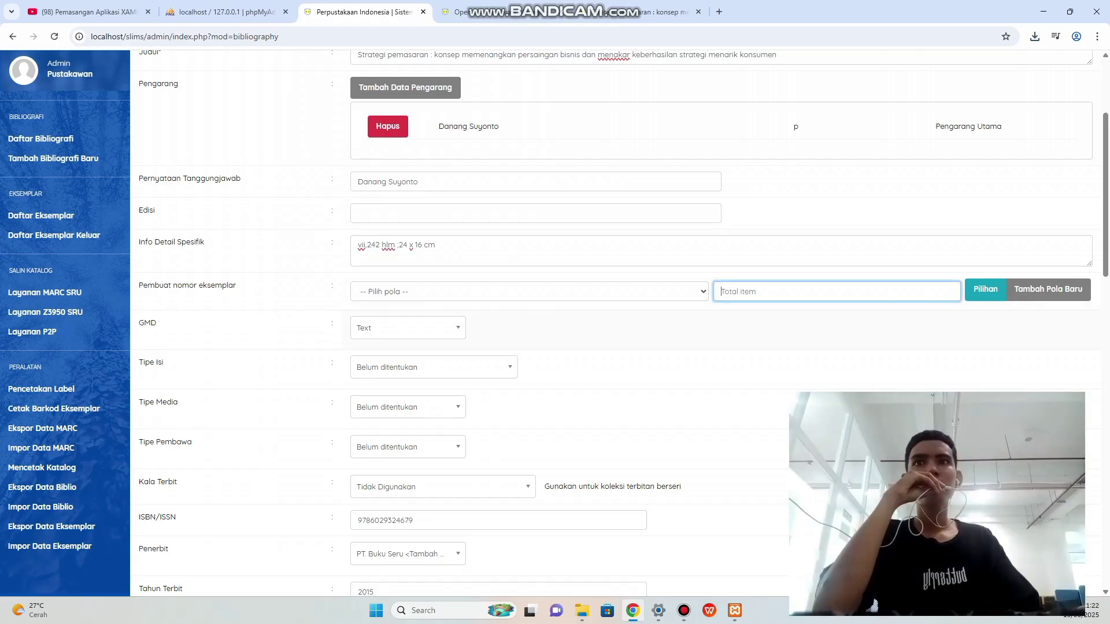
scroll(619, 324, "down", 2)
scroll(616, 324, "down", 2)
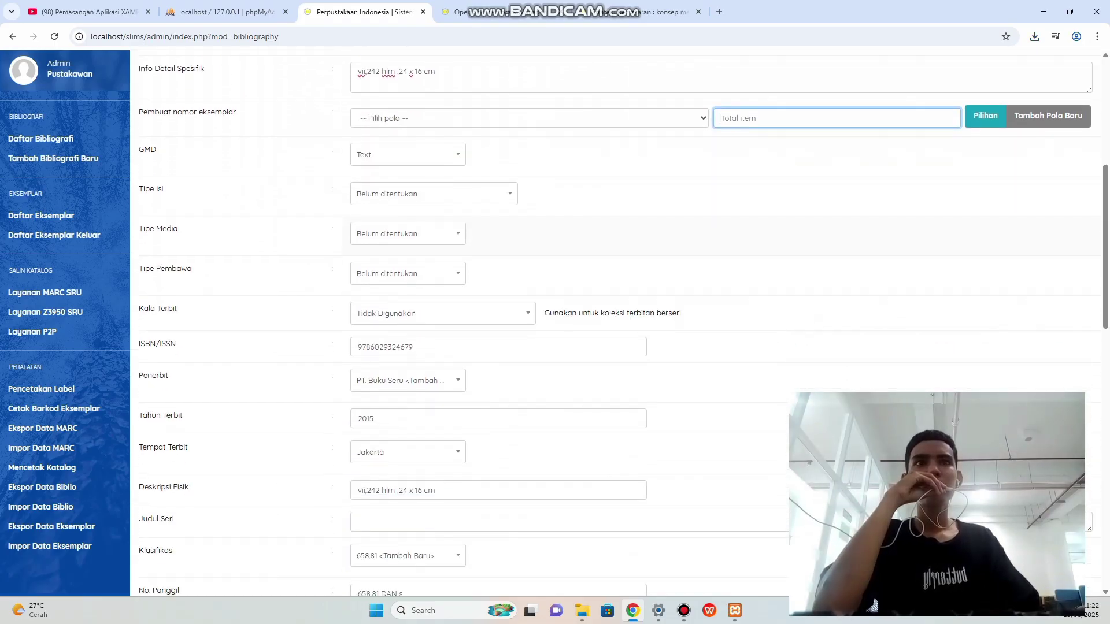
scroll(616, 324, "down", 8)
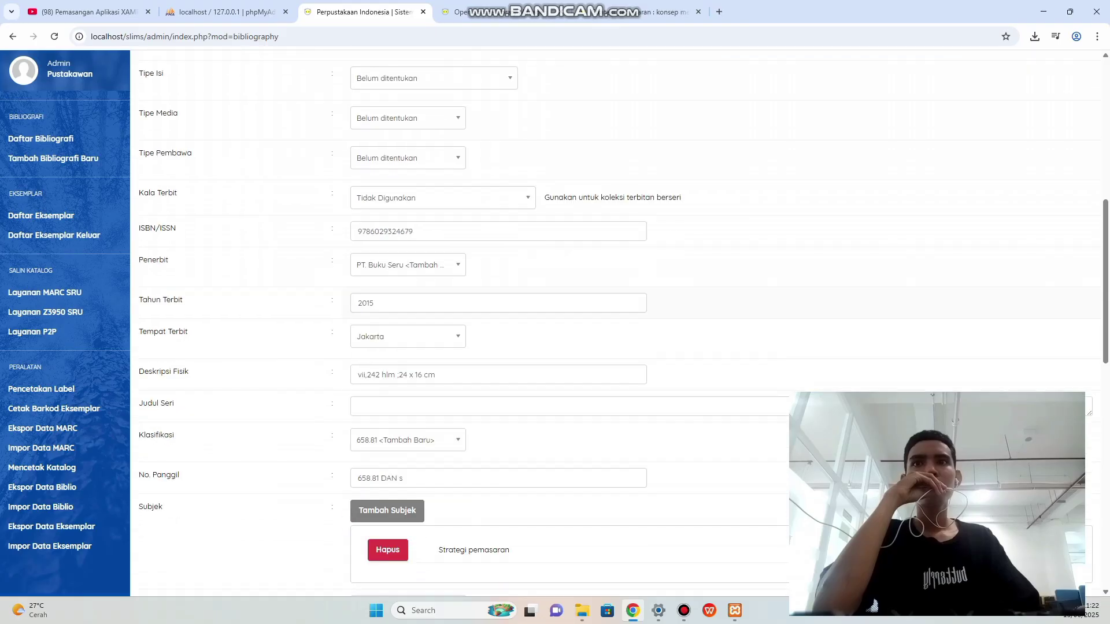
scroll(616, 324, "down", 6)
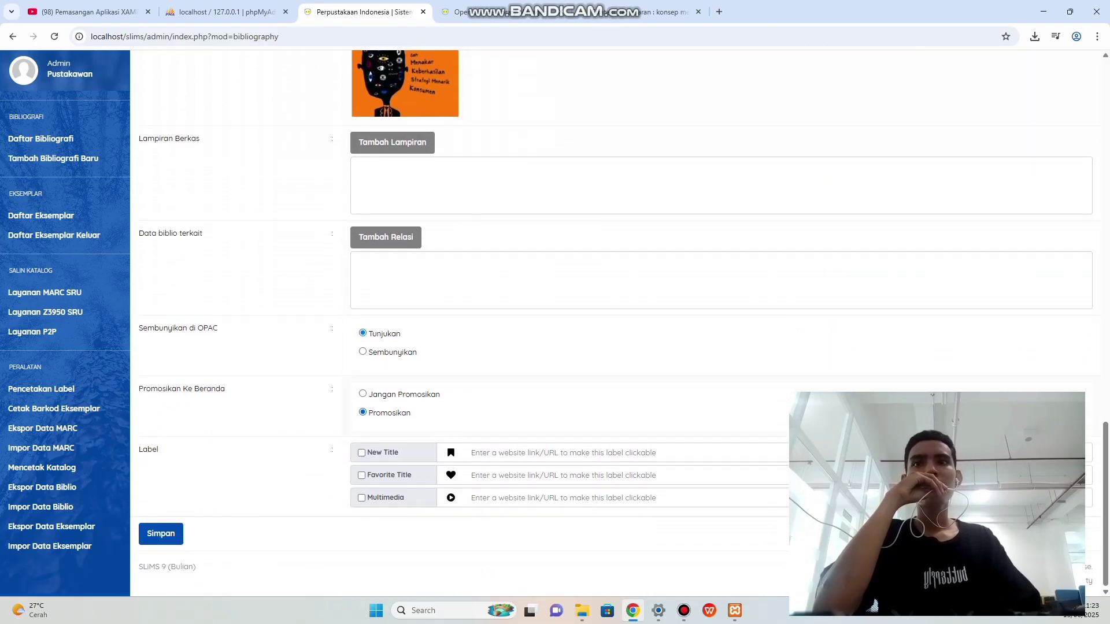
left_click(161, 534)
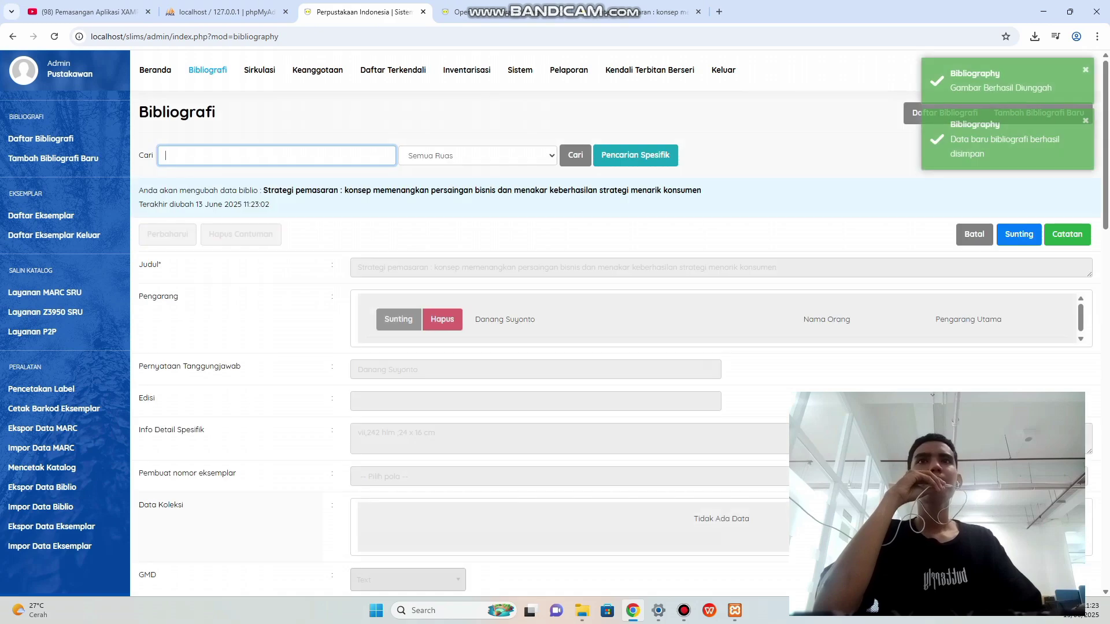
Open the public catalogue and view the Strategi pemasaran record's detail page.
left_click(155, 70)
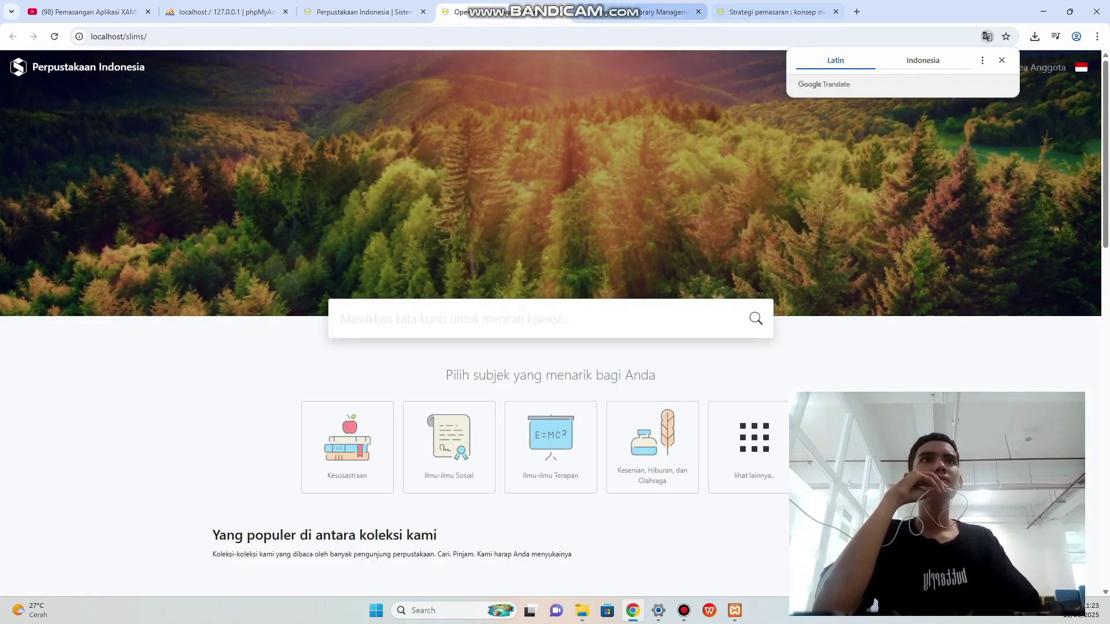
left_click(699, 11)
scroll(549, 324, "down", 7)
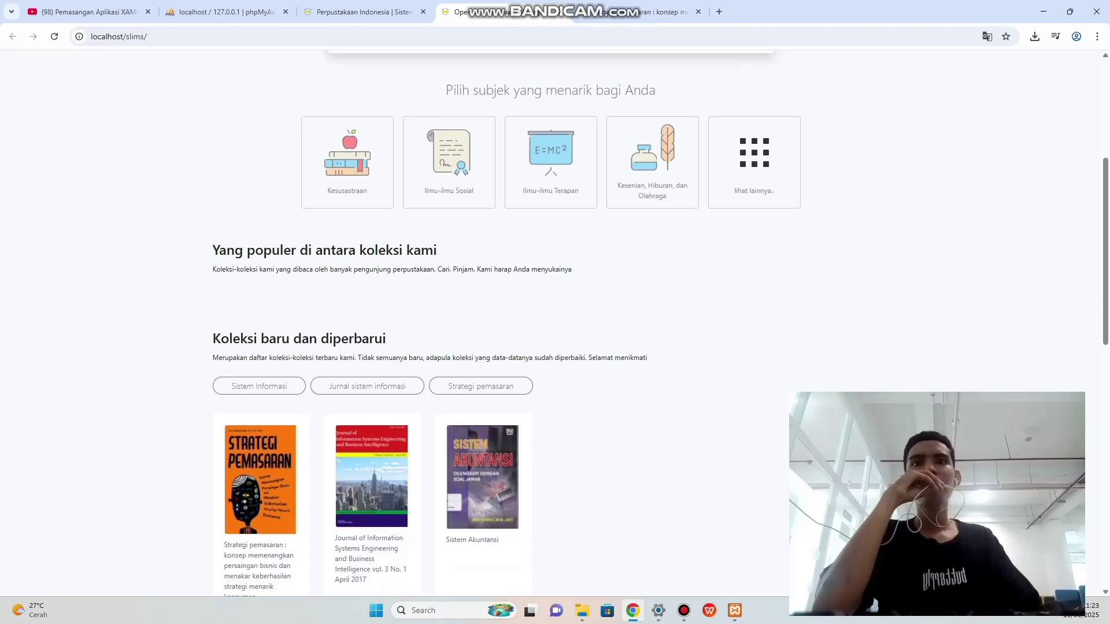
scroll(261, 347, "down", 1)
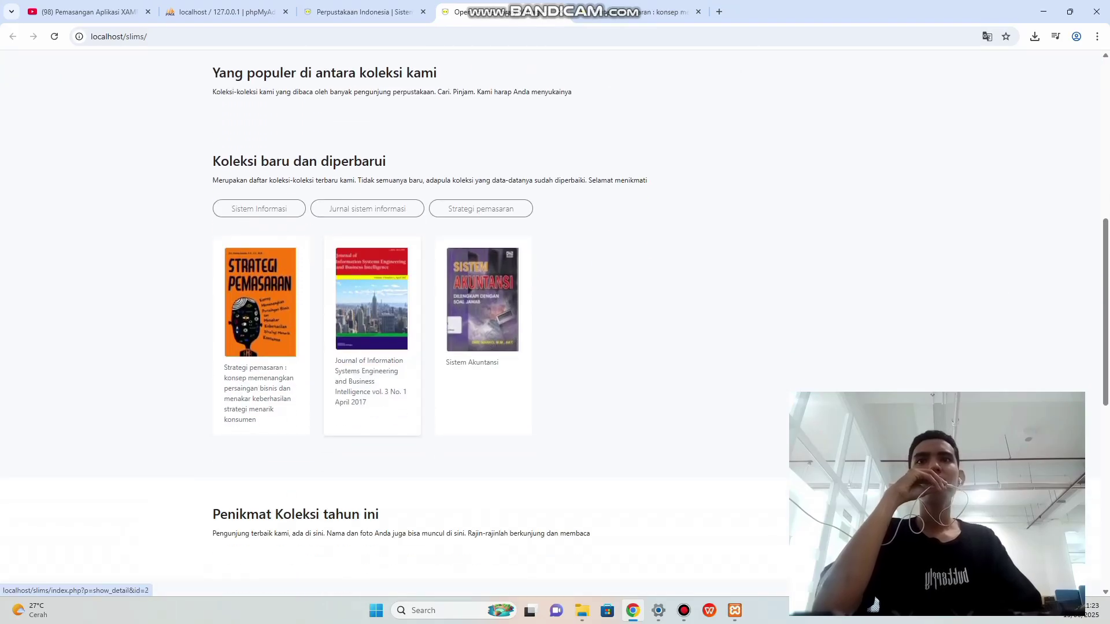
left_click(261, 347)
scroll(260, 347, "down", 3)
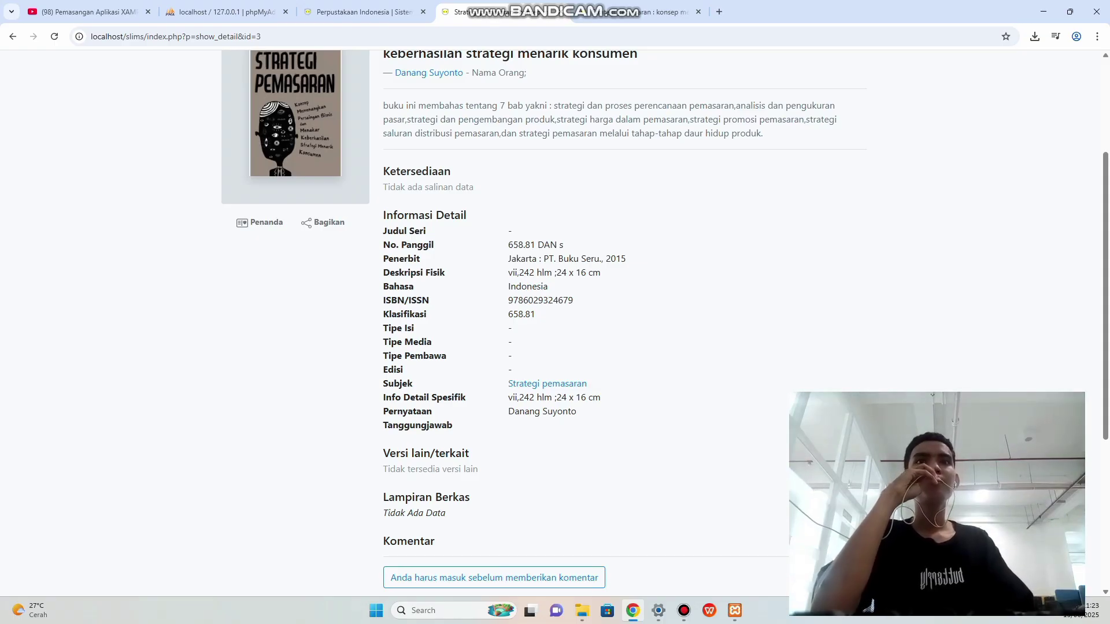
scroll(555, 323, "up", 3)
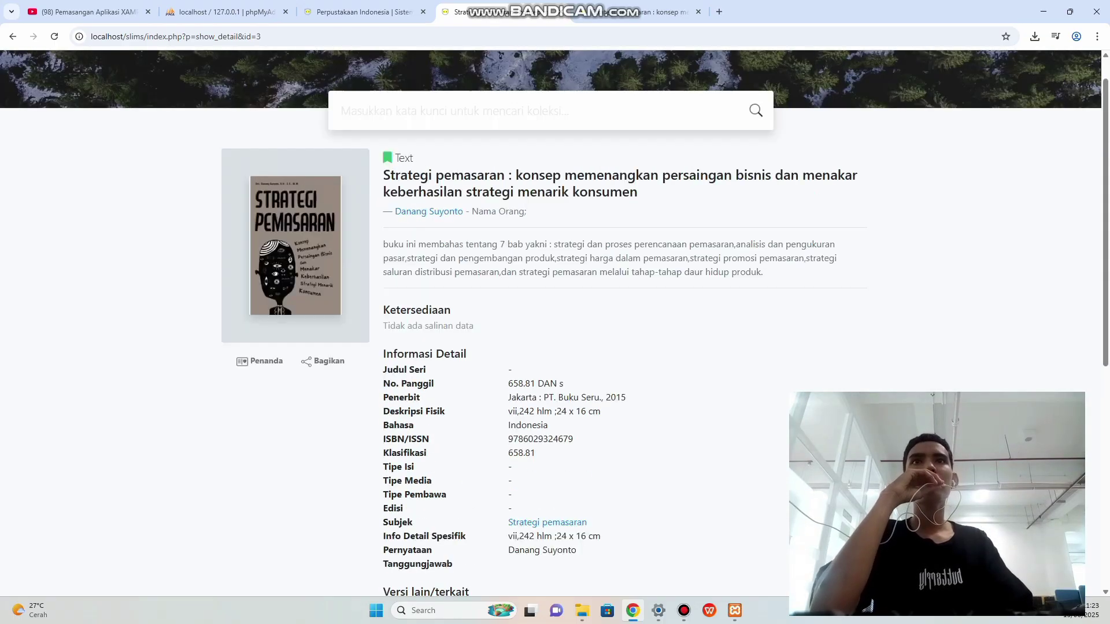
View the Journal of Information Systems record, then minimise the browser to the desktop.
left_click(13, 36)
left_click(371, 324)
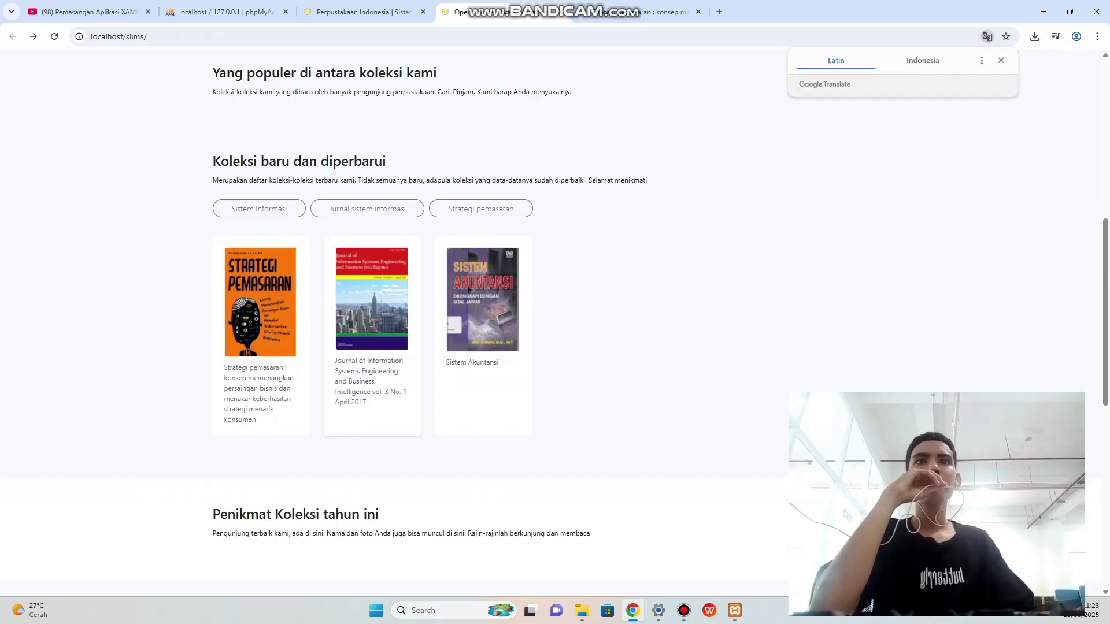
scroll(371, 324, "down", 7)
scroll(555, 324, "up", 7)
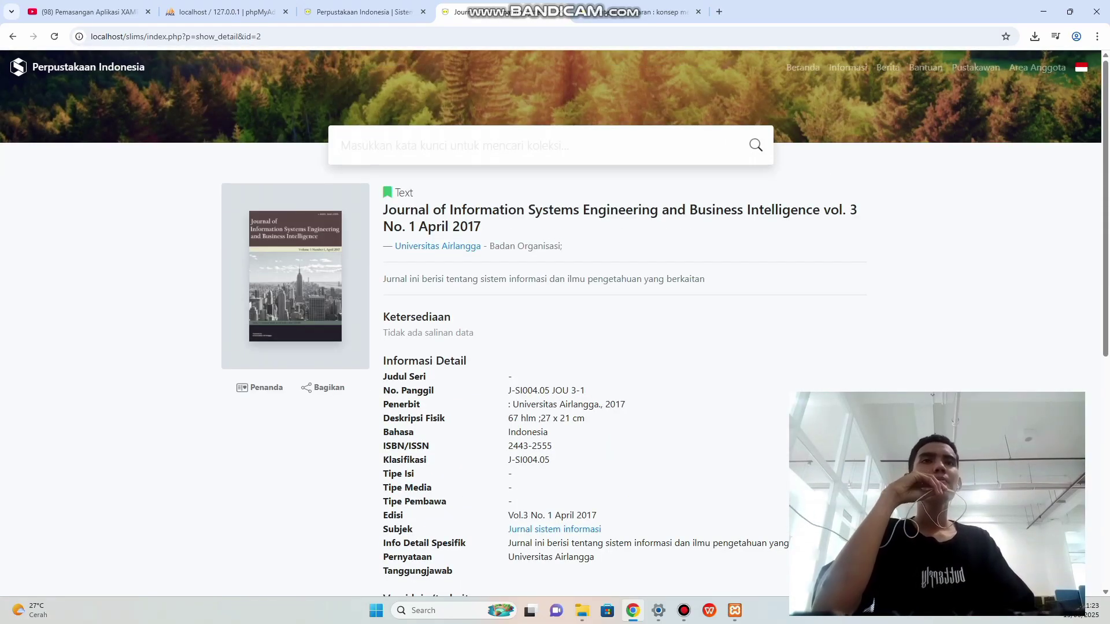
key("super+d")
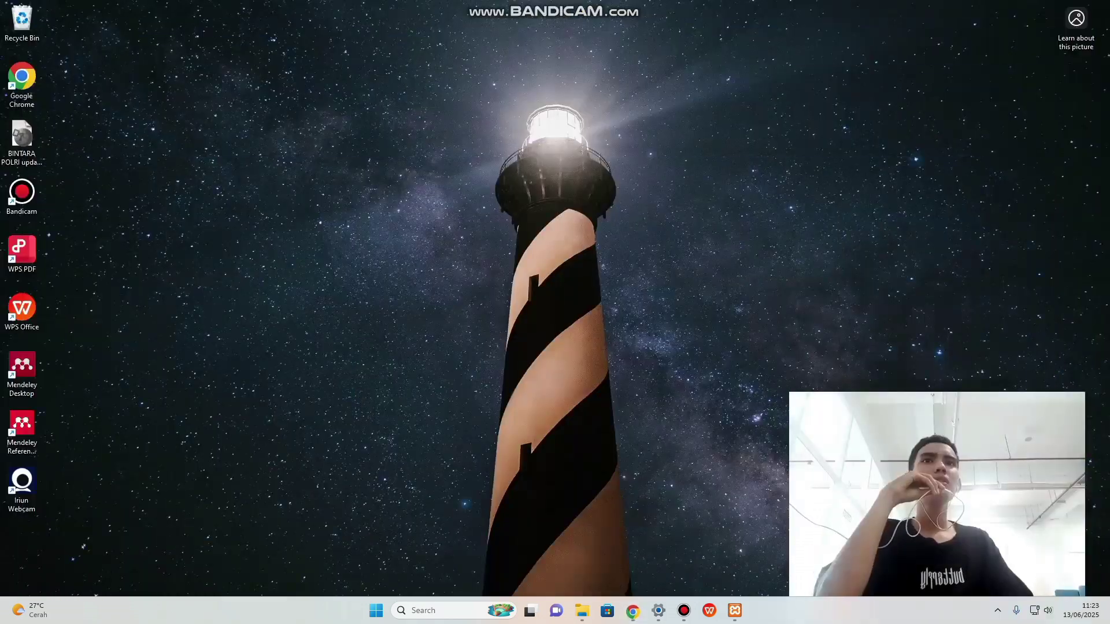